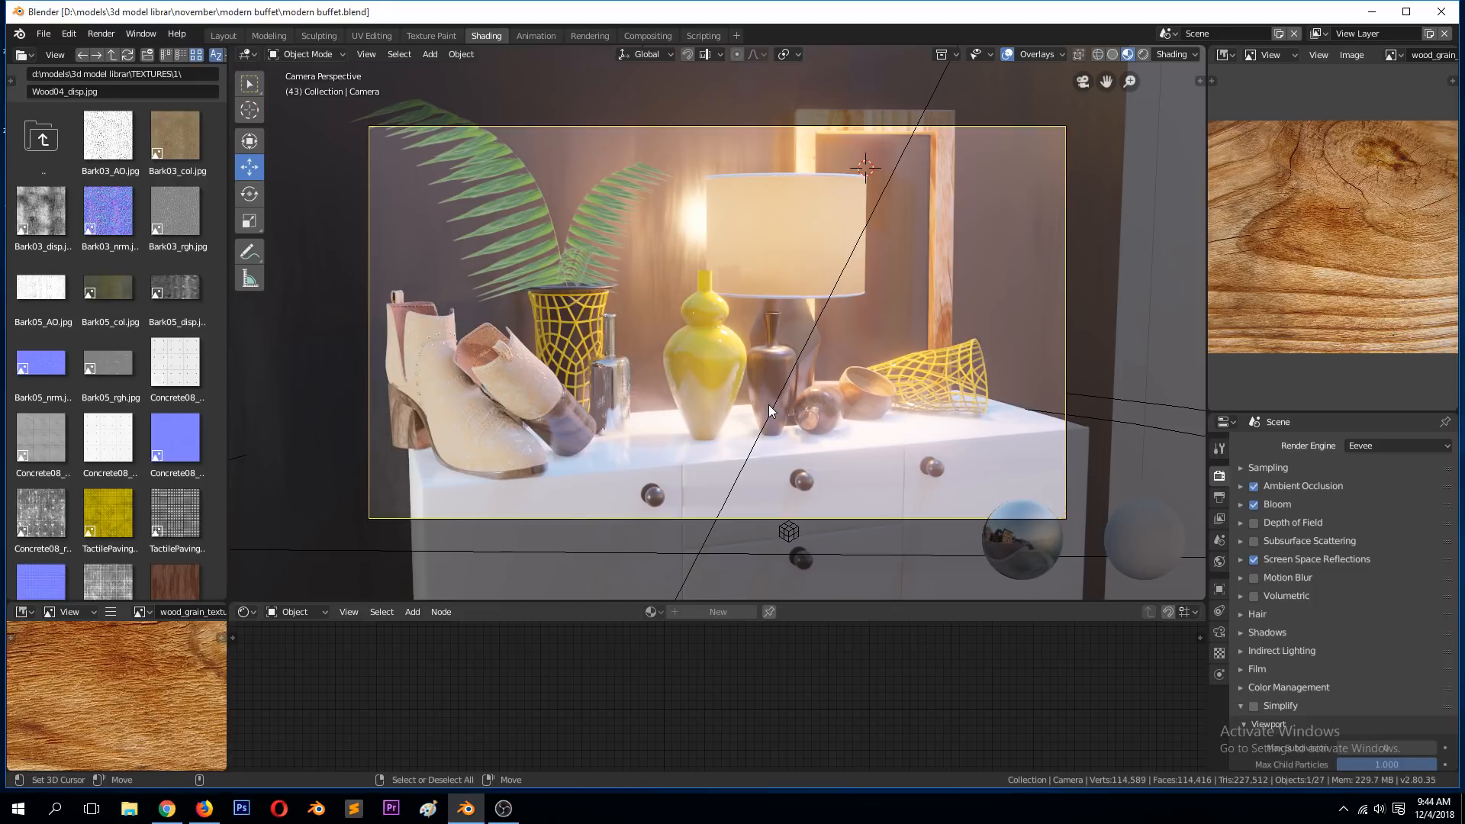
# - Leave the camera view and select the irradiance volume surrounding the buffet scene
pyautogui.click(866, 333)
pyautogui.moveTo(817, 392); pyautogui.dragTo(728, 338, button='middle')
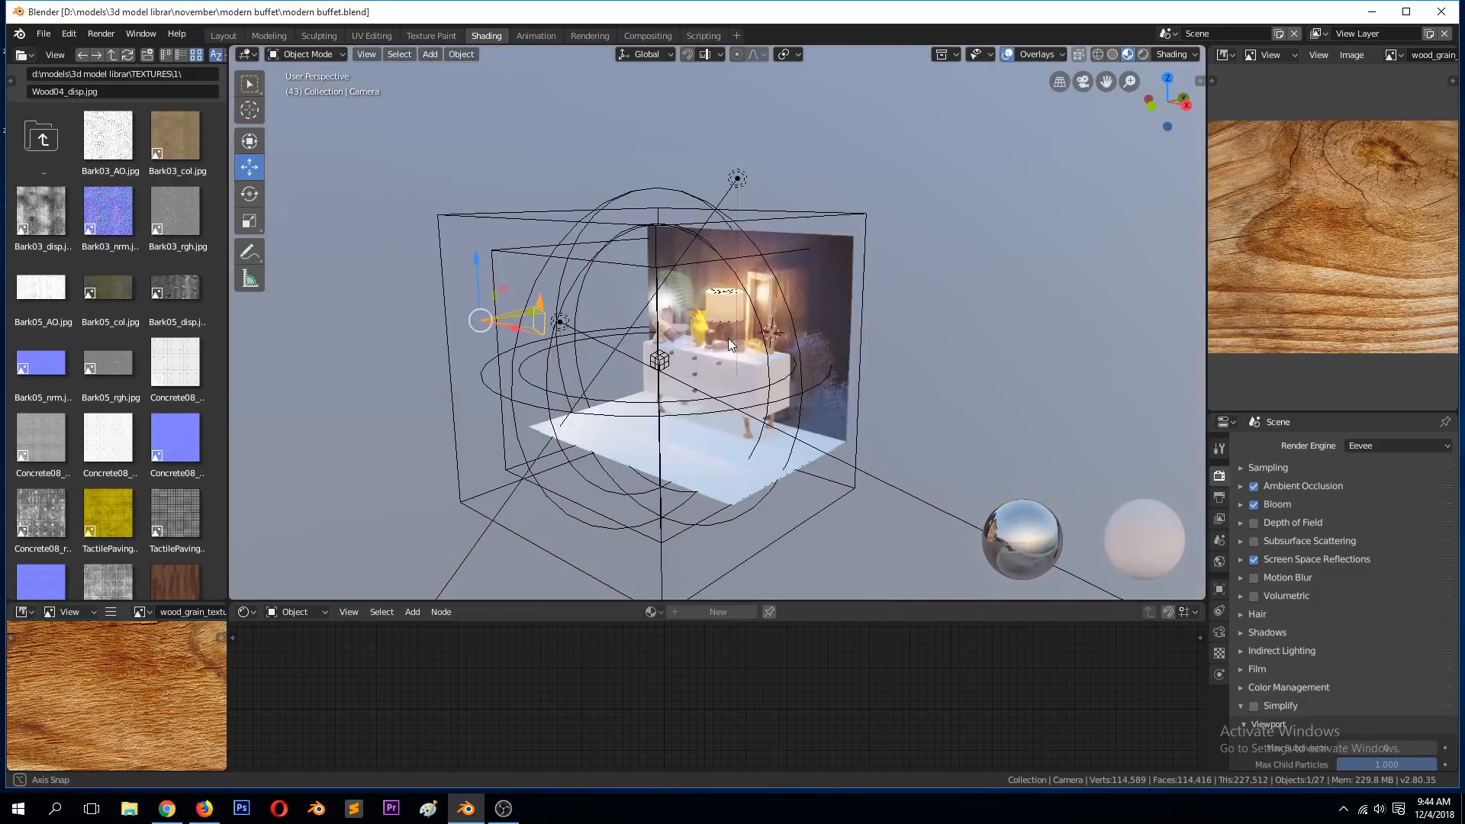
pyautogui.click(483, 217)
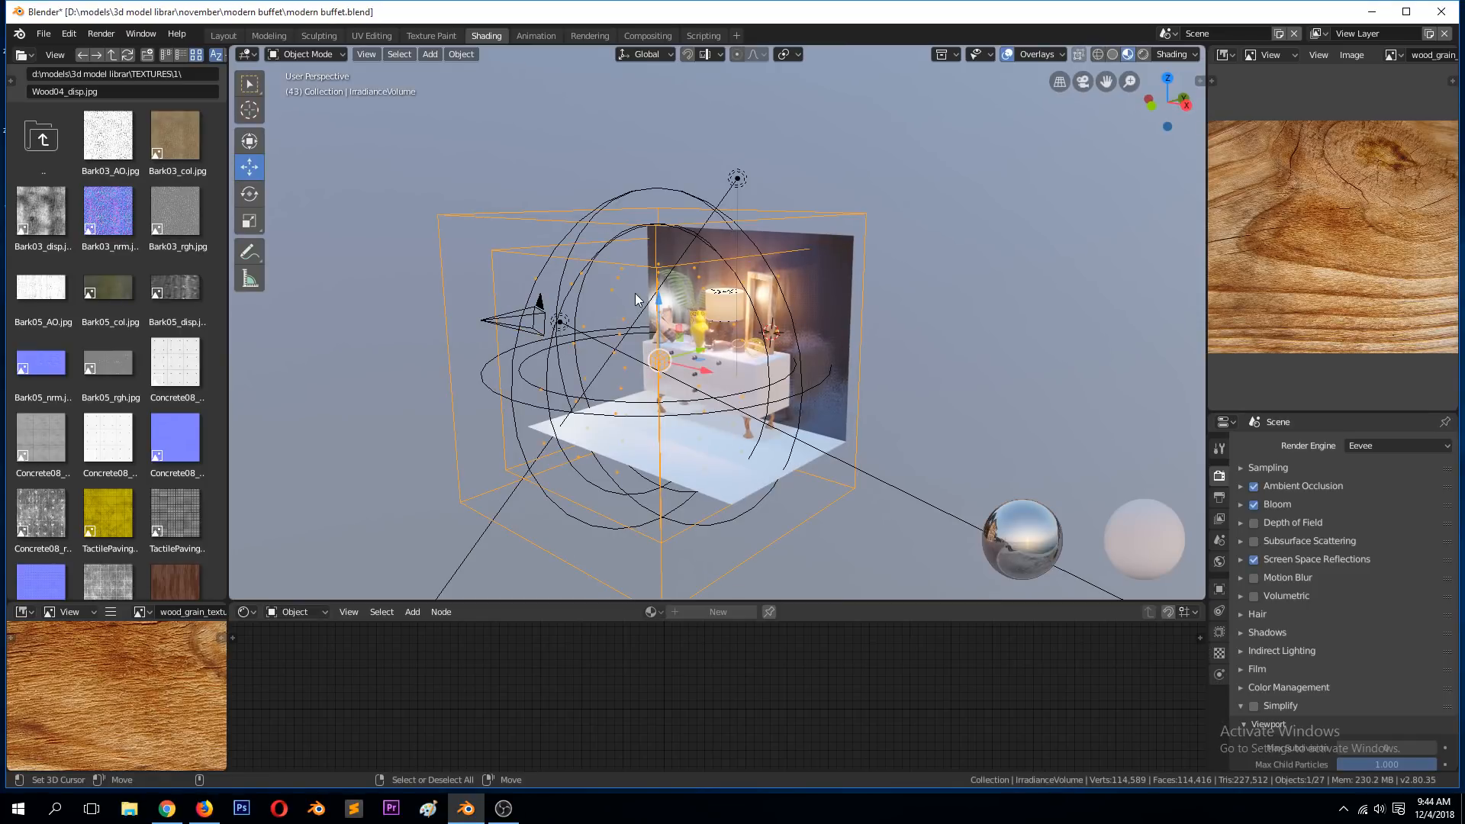
# - Look through the light probe types that can be added: Reflection Cubemap, Reflection Plane and Irradiance Volume
pyautogui.hotkey('shift', 'a')
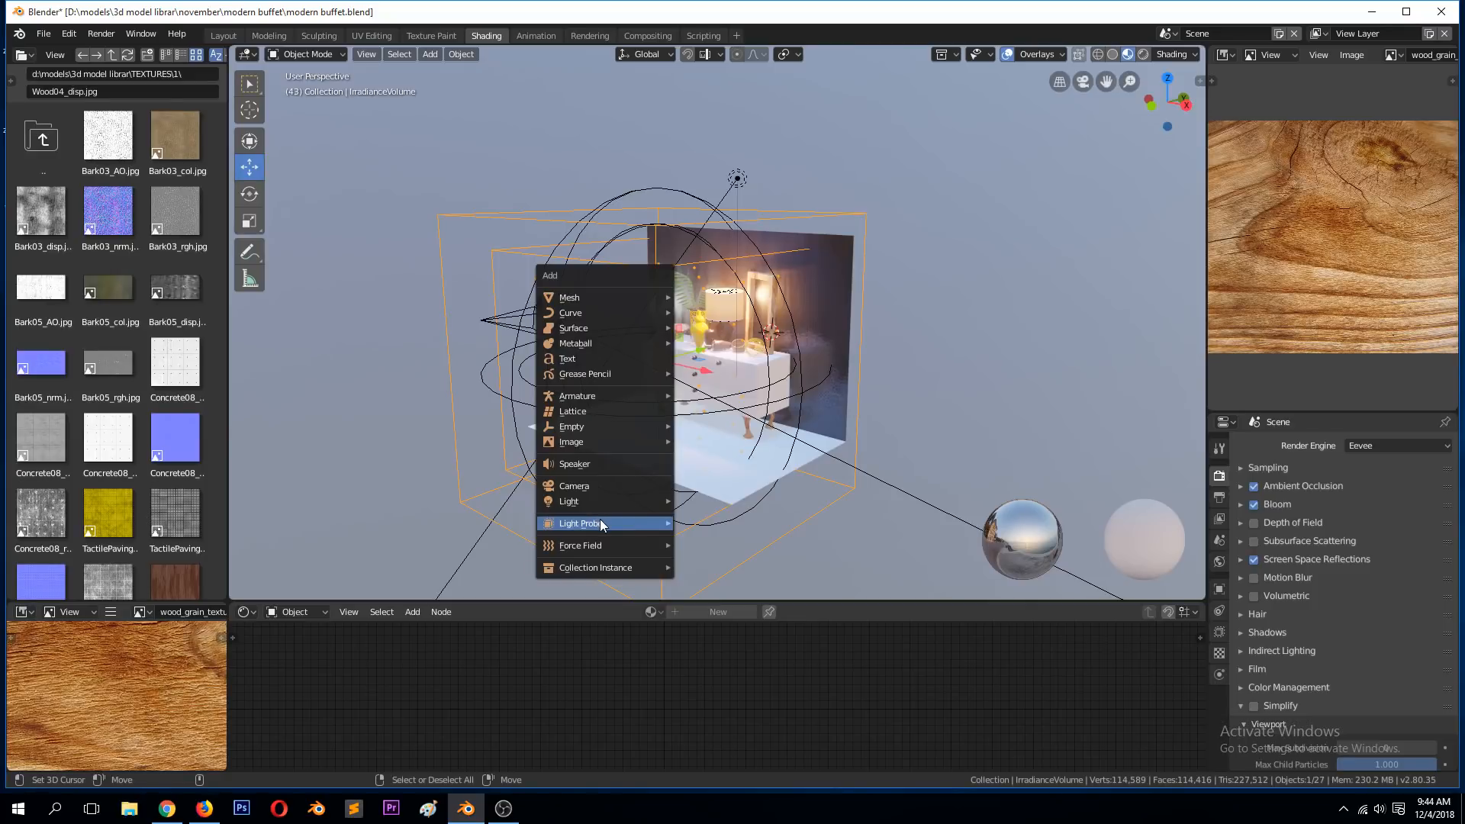
pyautogui.moveTo(600, 523)
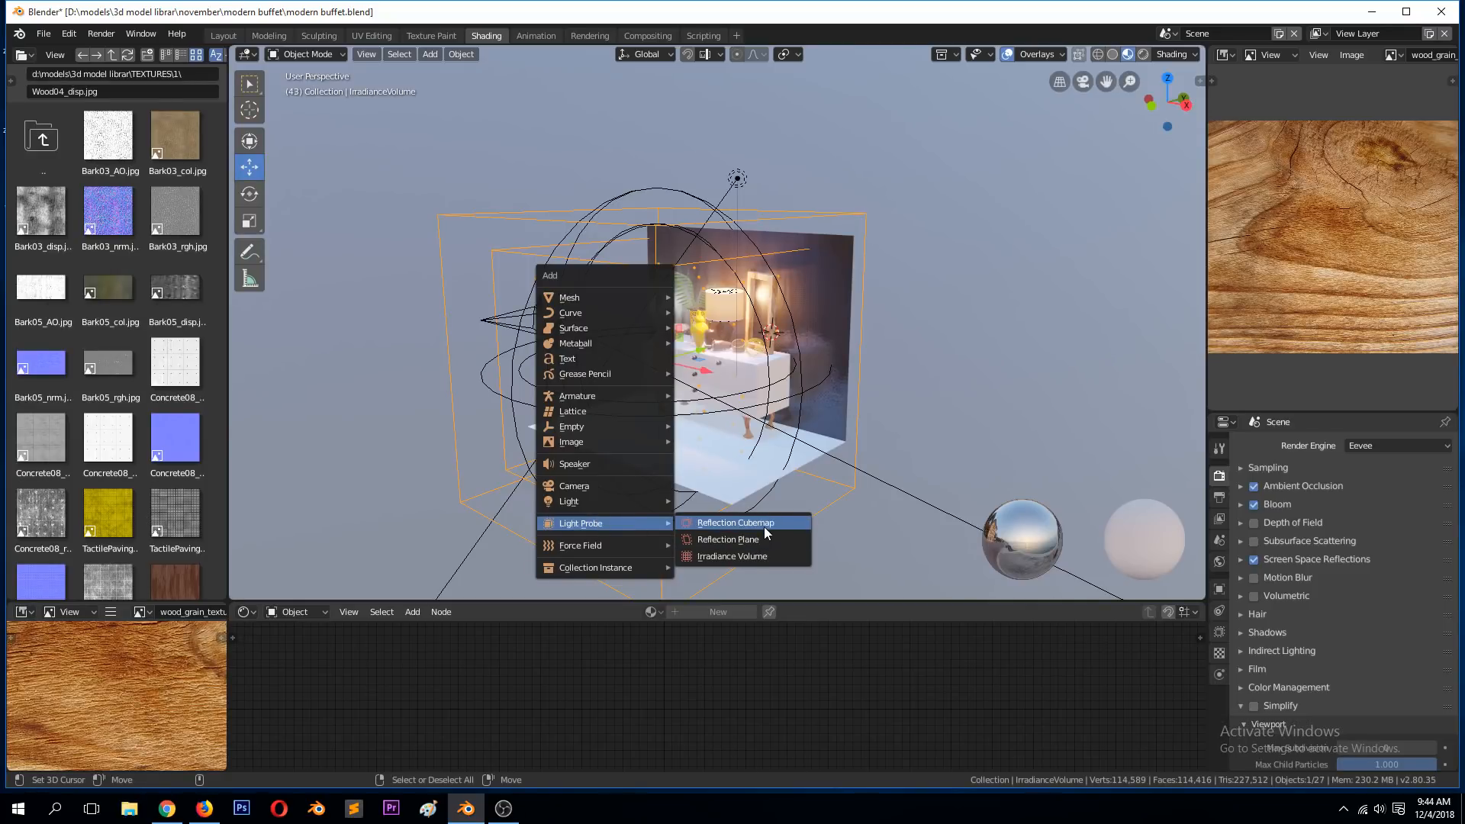
pyautogui.click(771, 555)
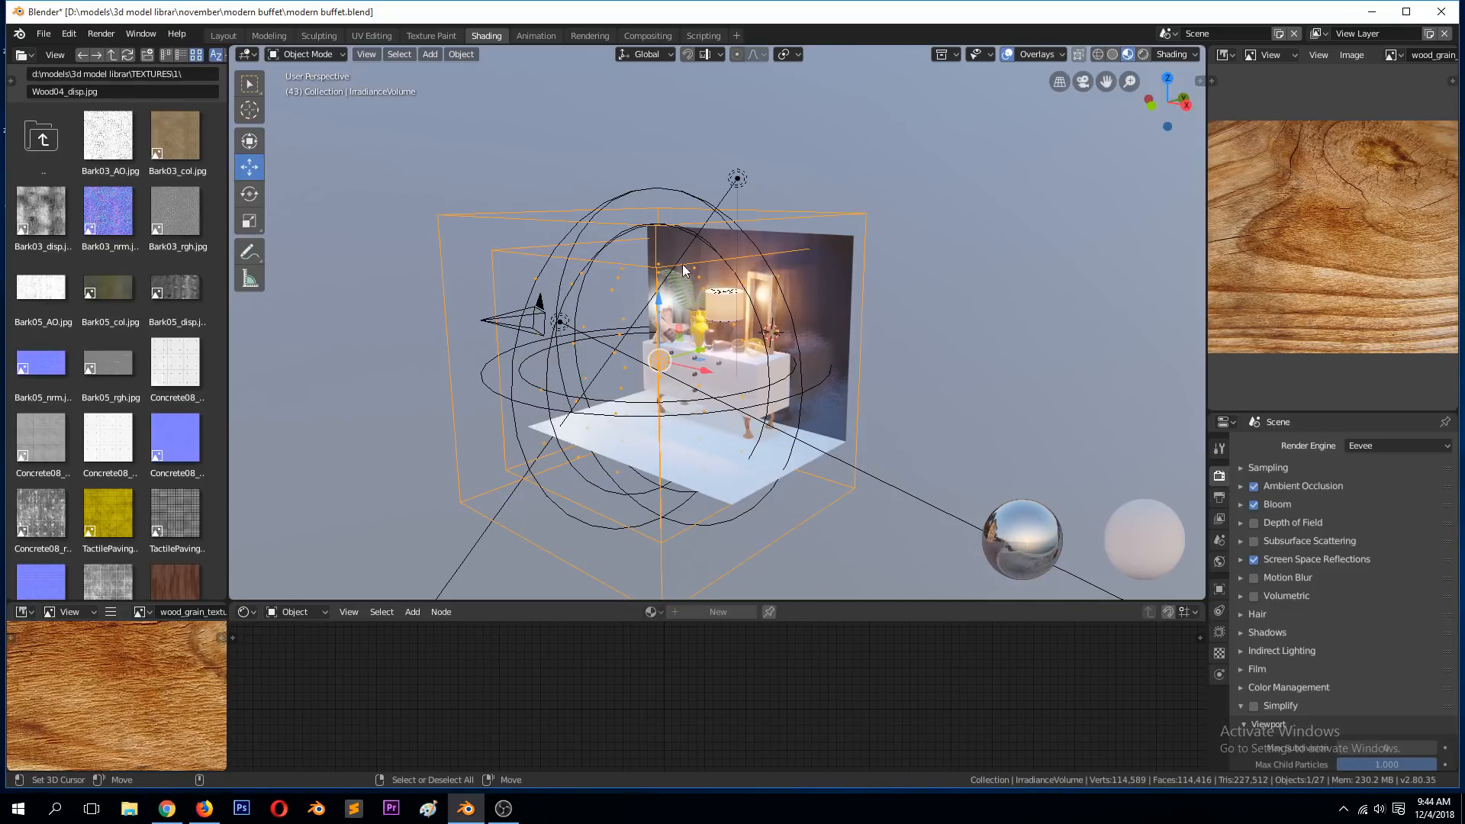
pyautogui.scroll(6, 655, 309)
pyautogui.hotkey('shift', 'a')
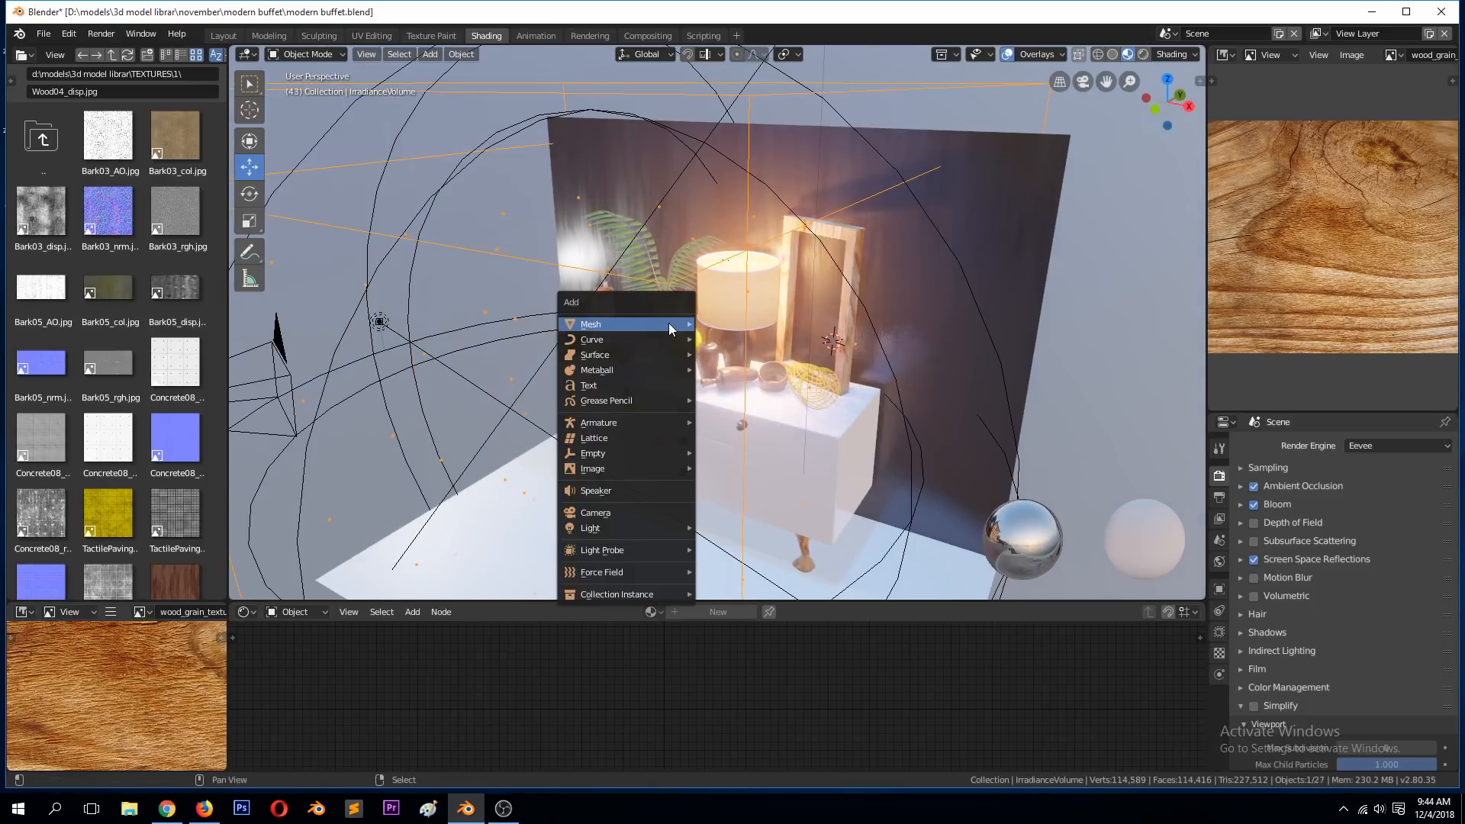
pyautogui.moveTo(598, 550)
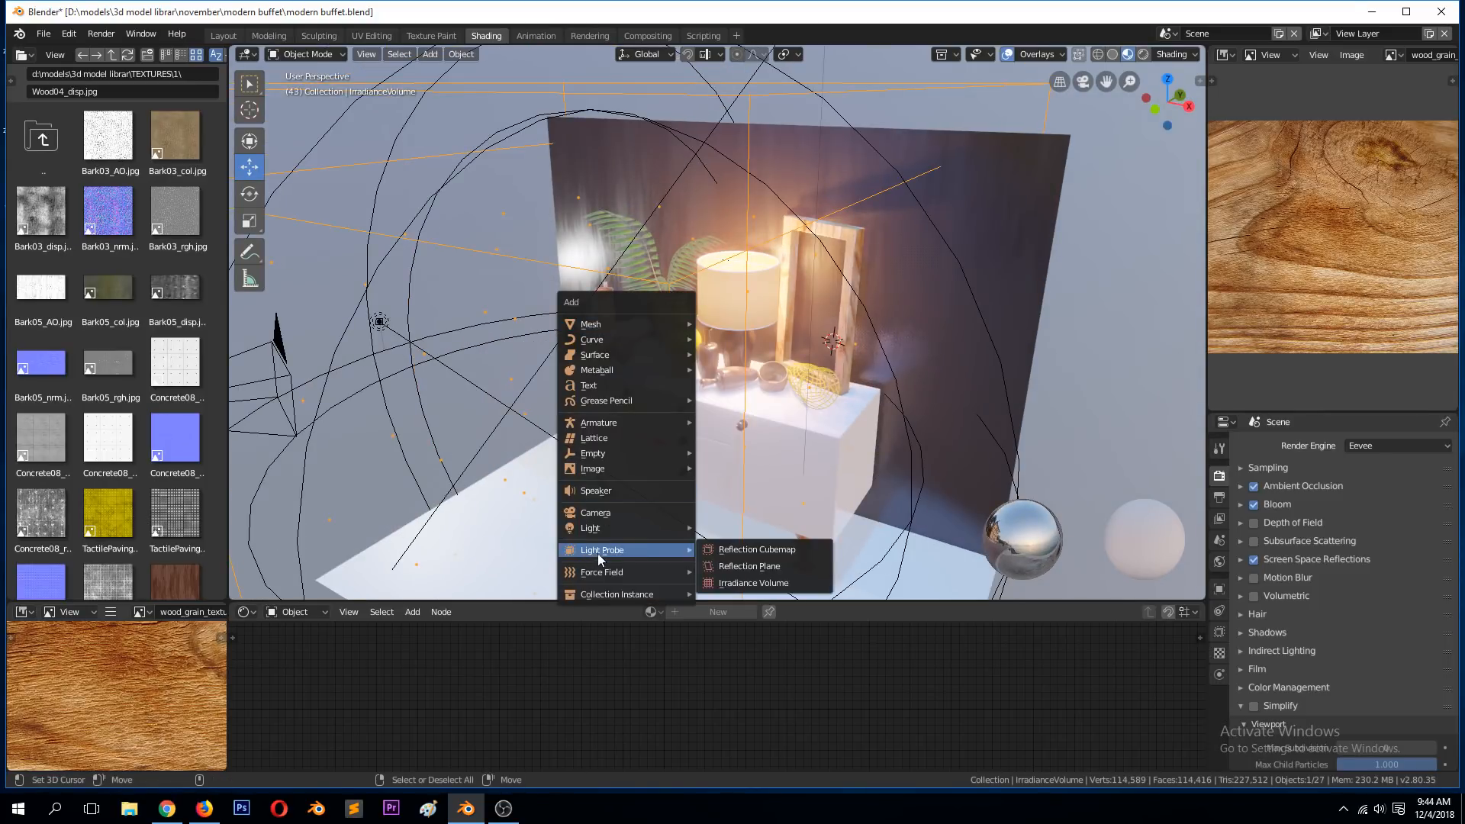
pyautogui.click(753, 583)
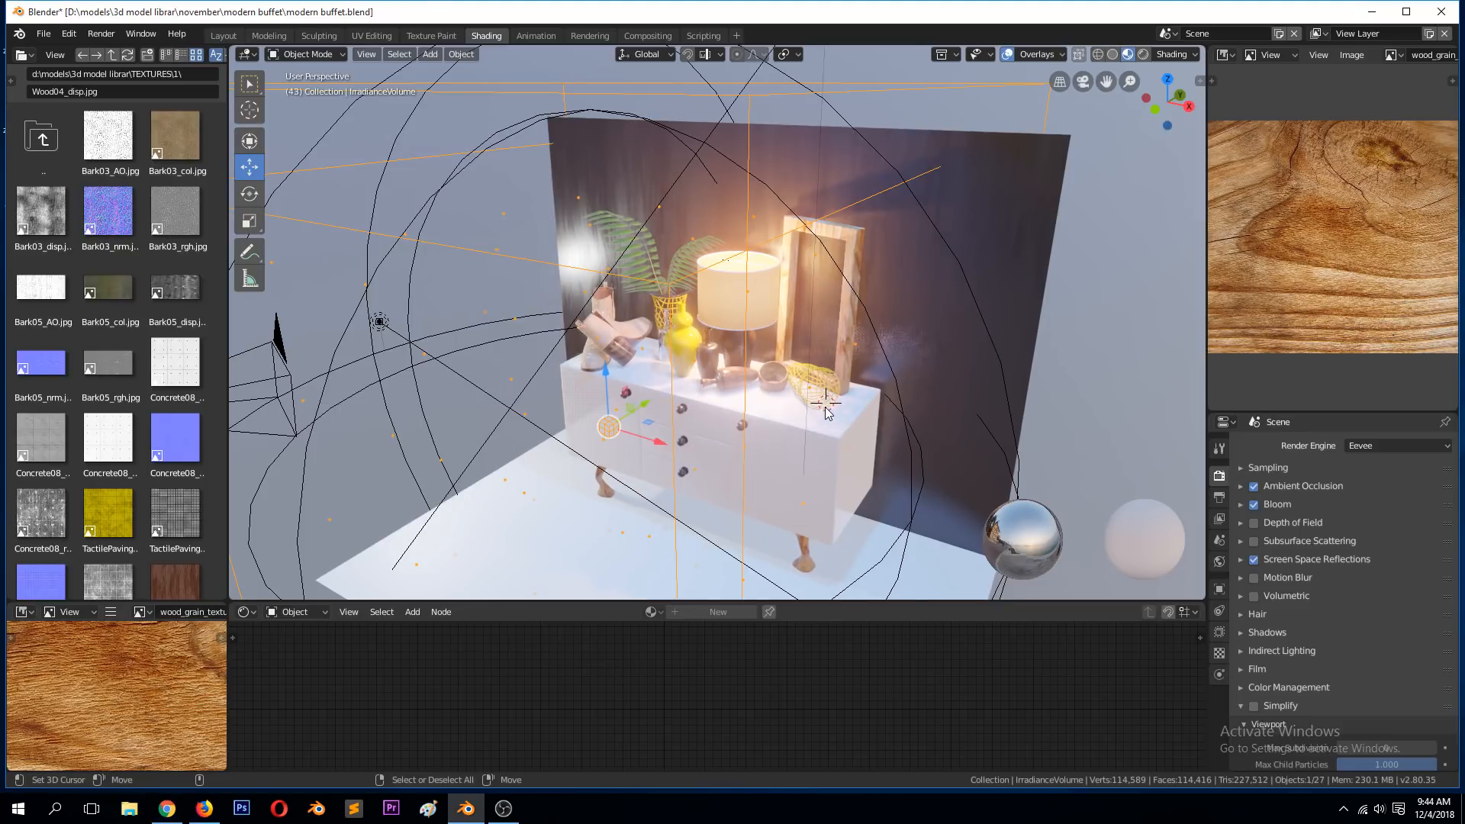
# - Deselect everything, save the file, and examine the lampshade and the decor on the buffet from close up
pyautogui.hotkey('alt', 'a')
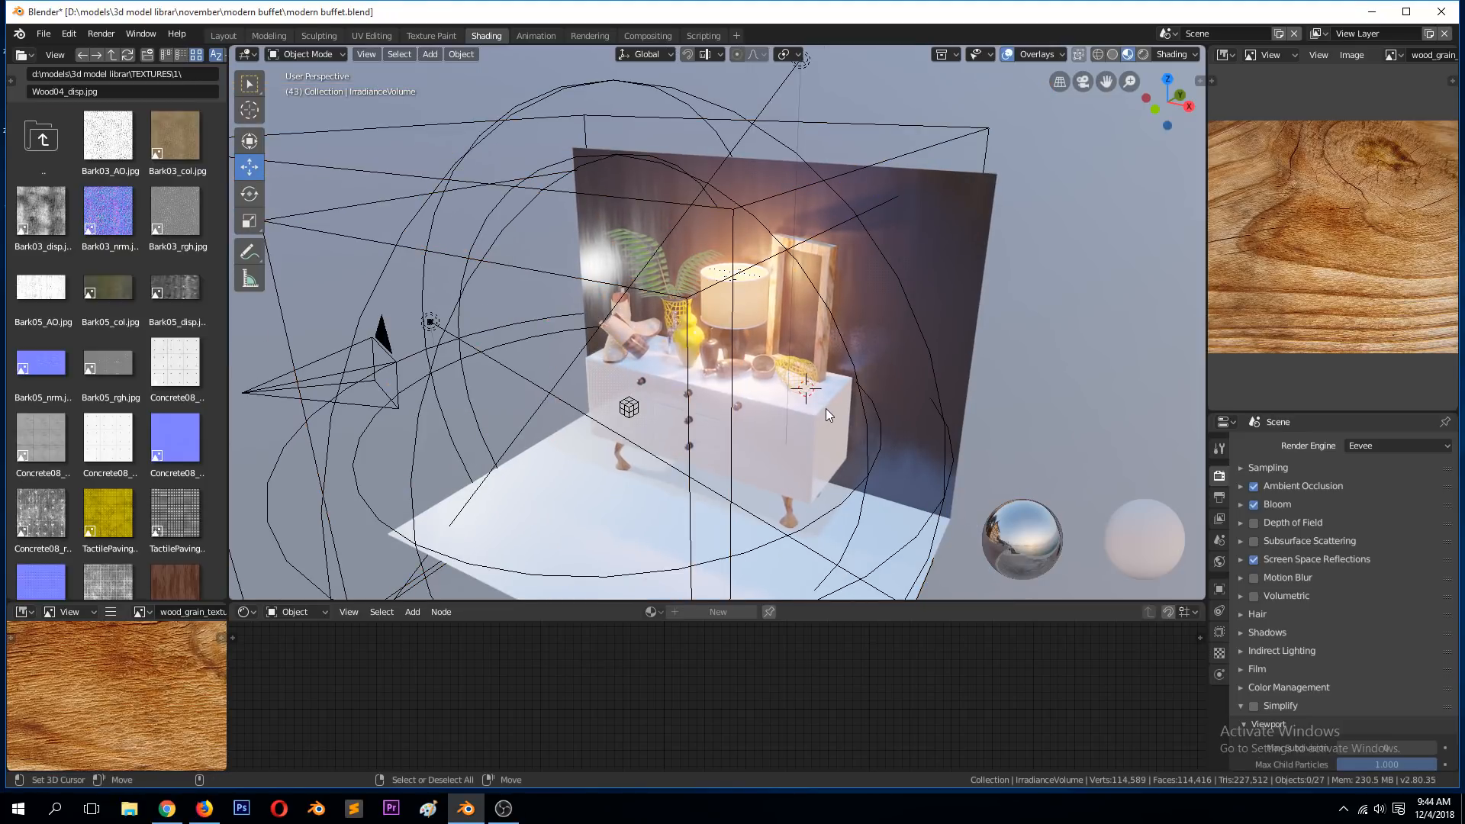
pyautogui.hotkey('ctrl', 's')
pyautogui.scroll(6, 804, 273)
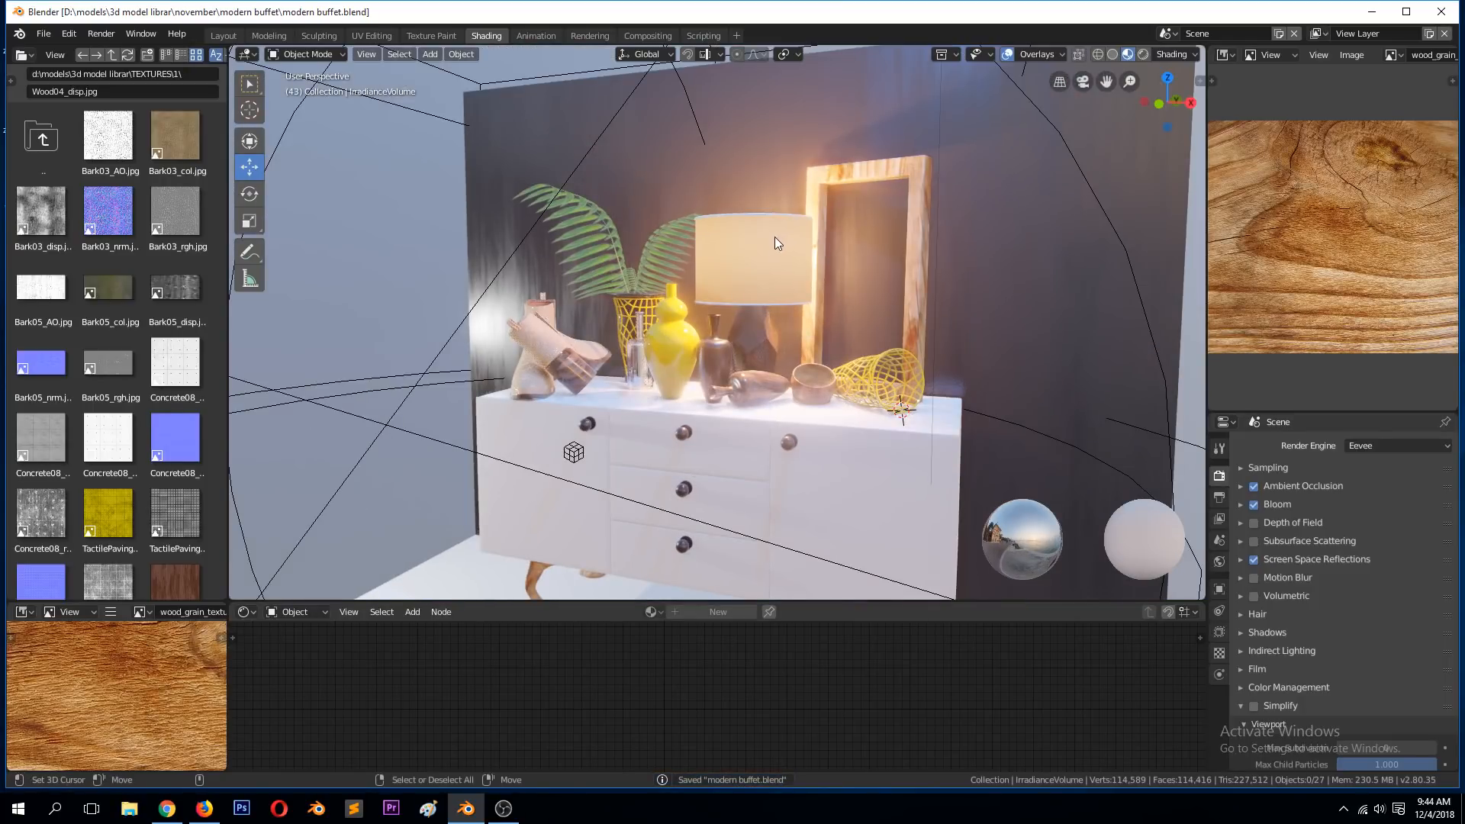
pyautogui.moveTo(776, 237); pyautogui.dragTo(840, 281, button='middle')
pyautogui.scroll(6, 855, 273)
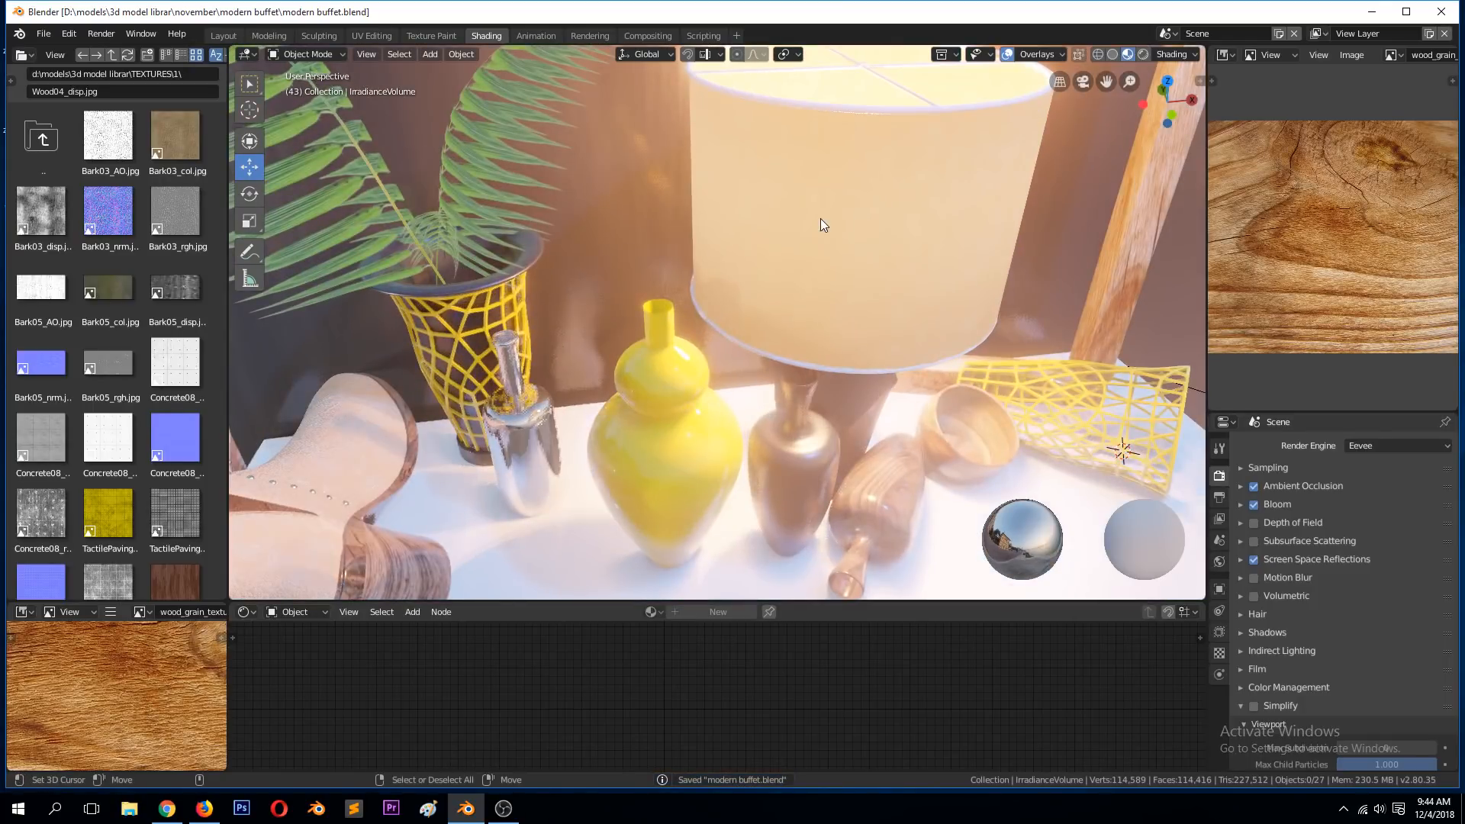
pyautogui.scroll(-3, 846, 230)
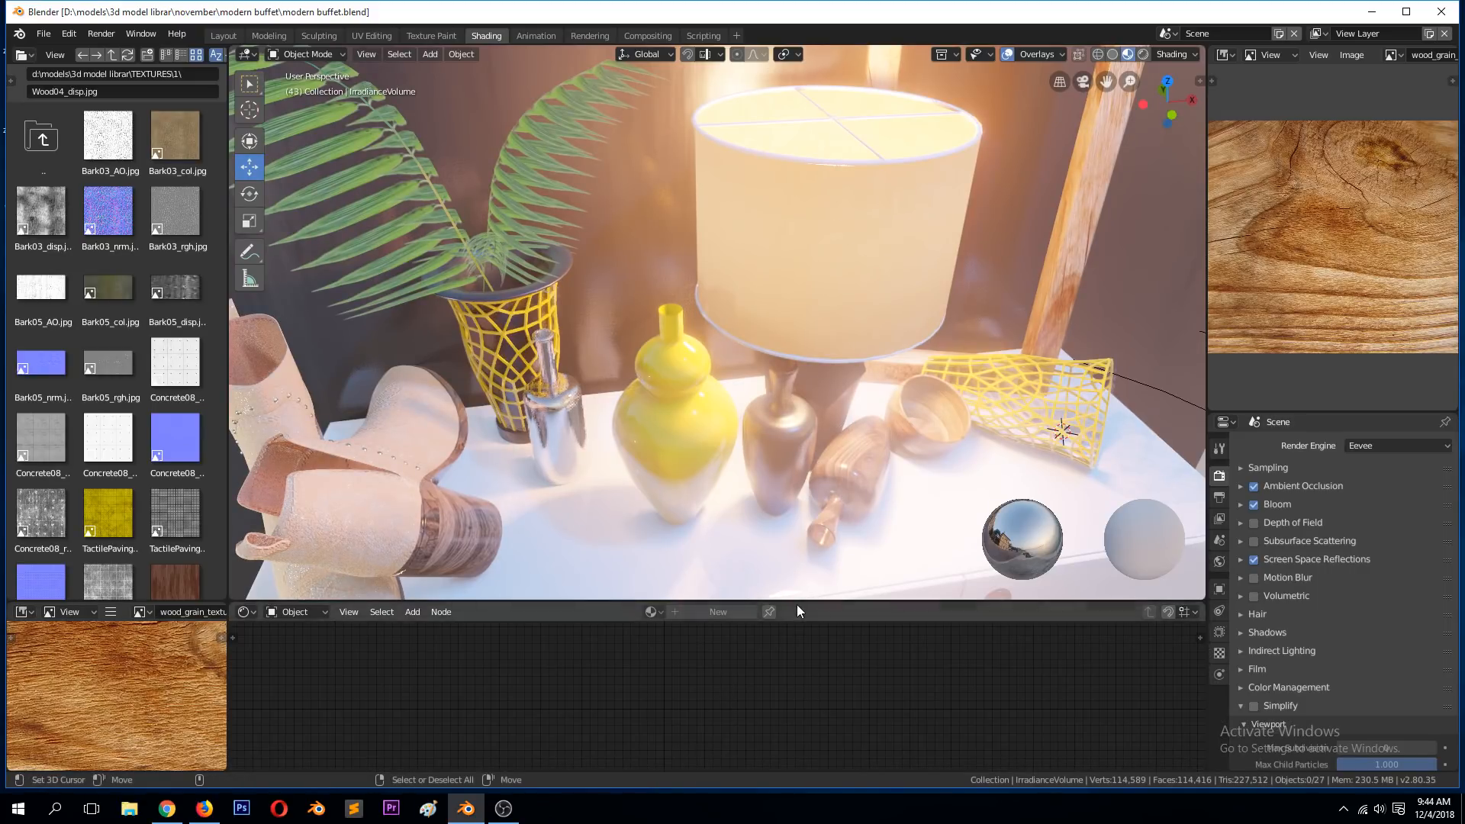
pyautogui.scroll(-6, 923, 357)
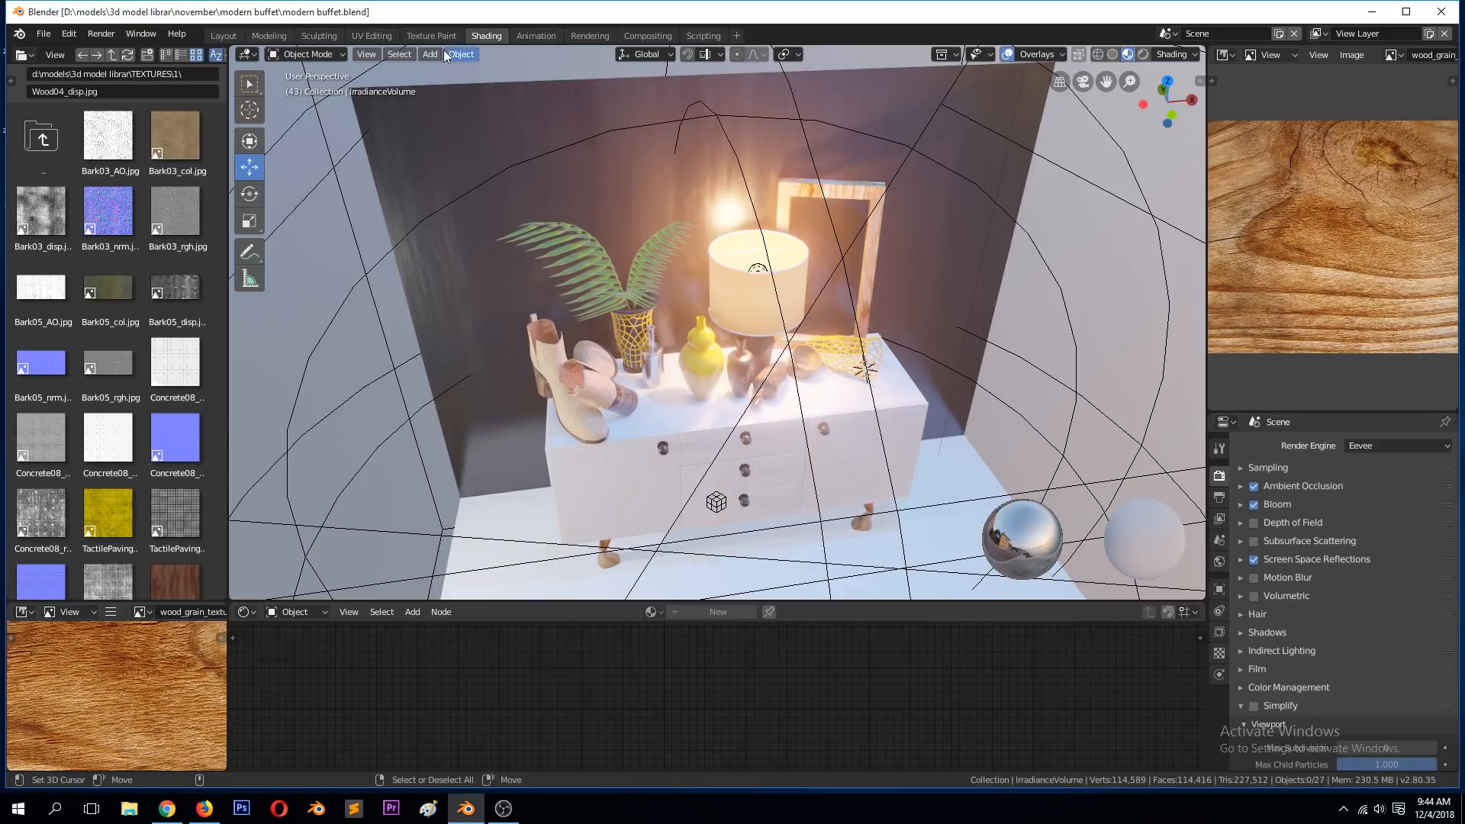
# - Switch to the Layout workspace and add a 2 m cube beside the buffet scene
pyautogui.click(229, 36)
pyautogui.moveTo(404, 223); pyautogui.dragTo(809, 209, button='middle')
pyautogui.scroll(-5, 712, 337)
pyautogui.hotkey('shift', 'a')
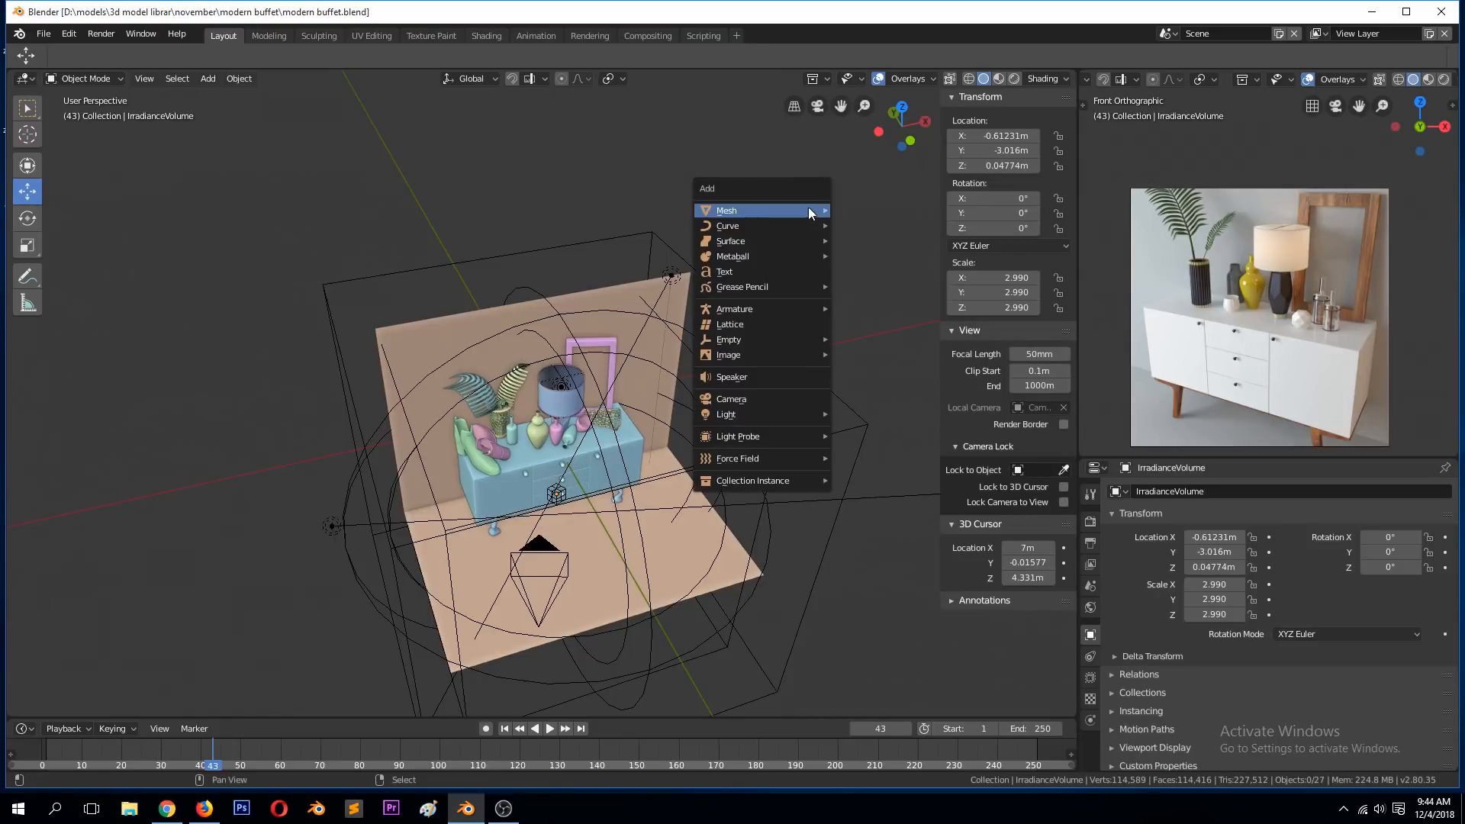
pyautogui.moveTo(808, 209)
pyautogui.click(860, 223)
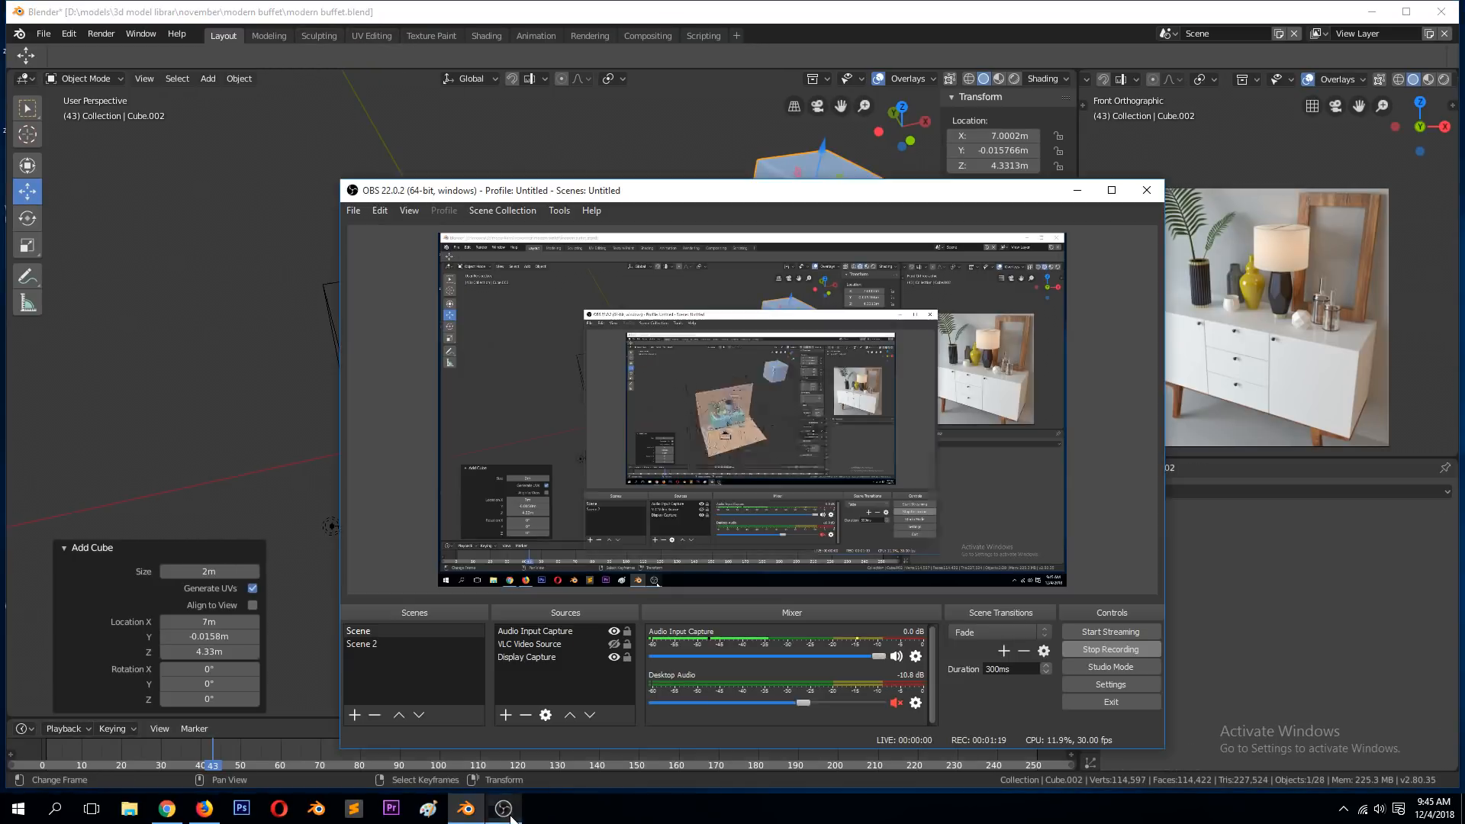
# - Move the OBS window off the screen and frame the new cube in the Shading workspace
pyautogui.click(504, 809)
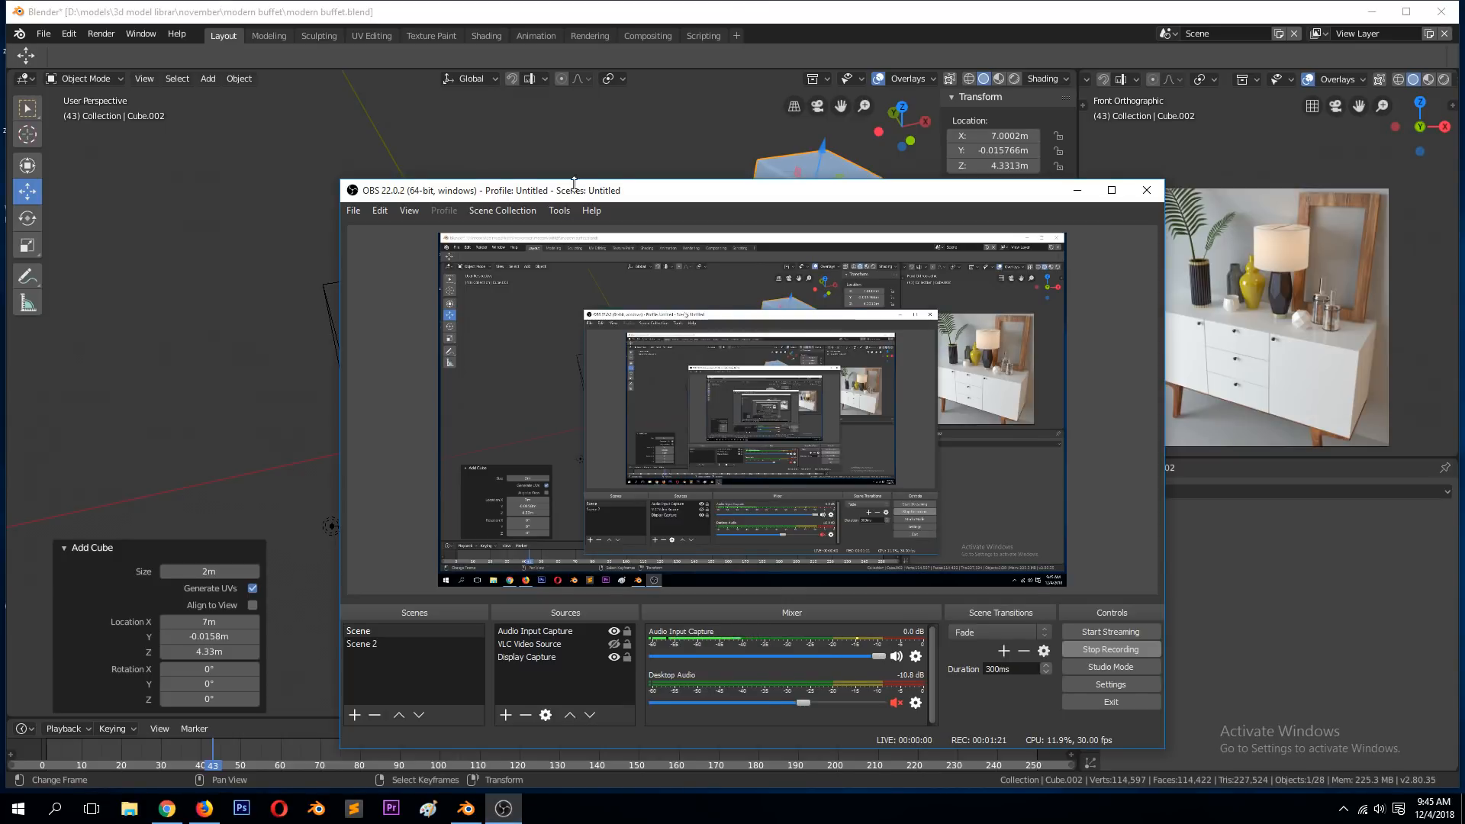
pyautogui.moveTo(574, 190); pyautogui.dragTo(1464, 217)
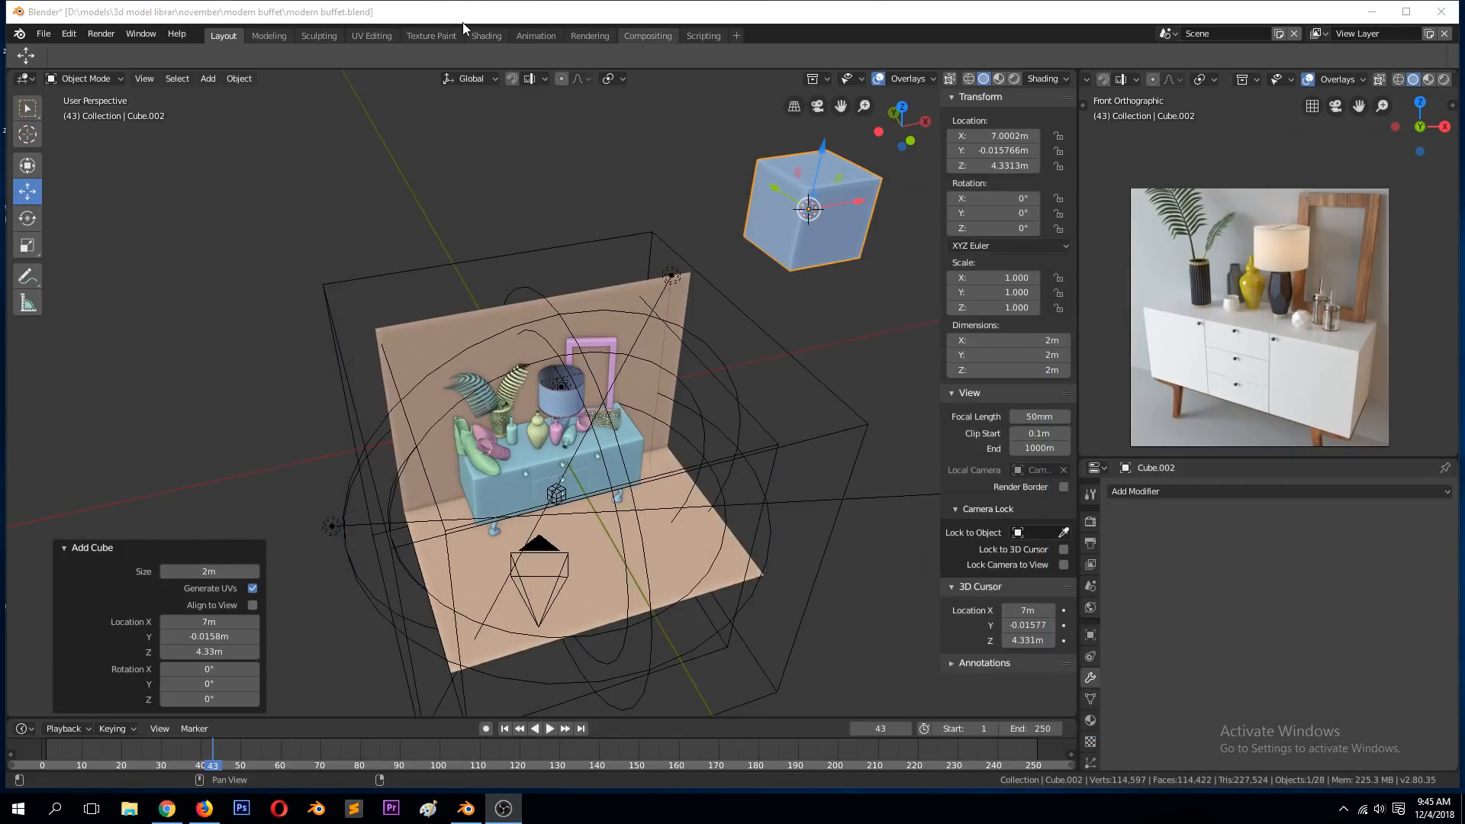
pyautogui.click(483, 35)
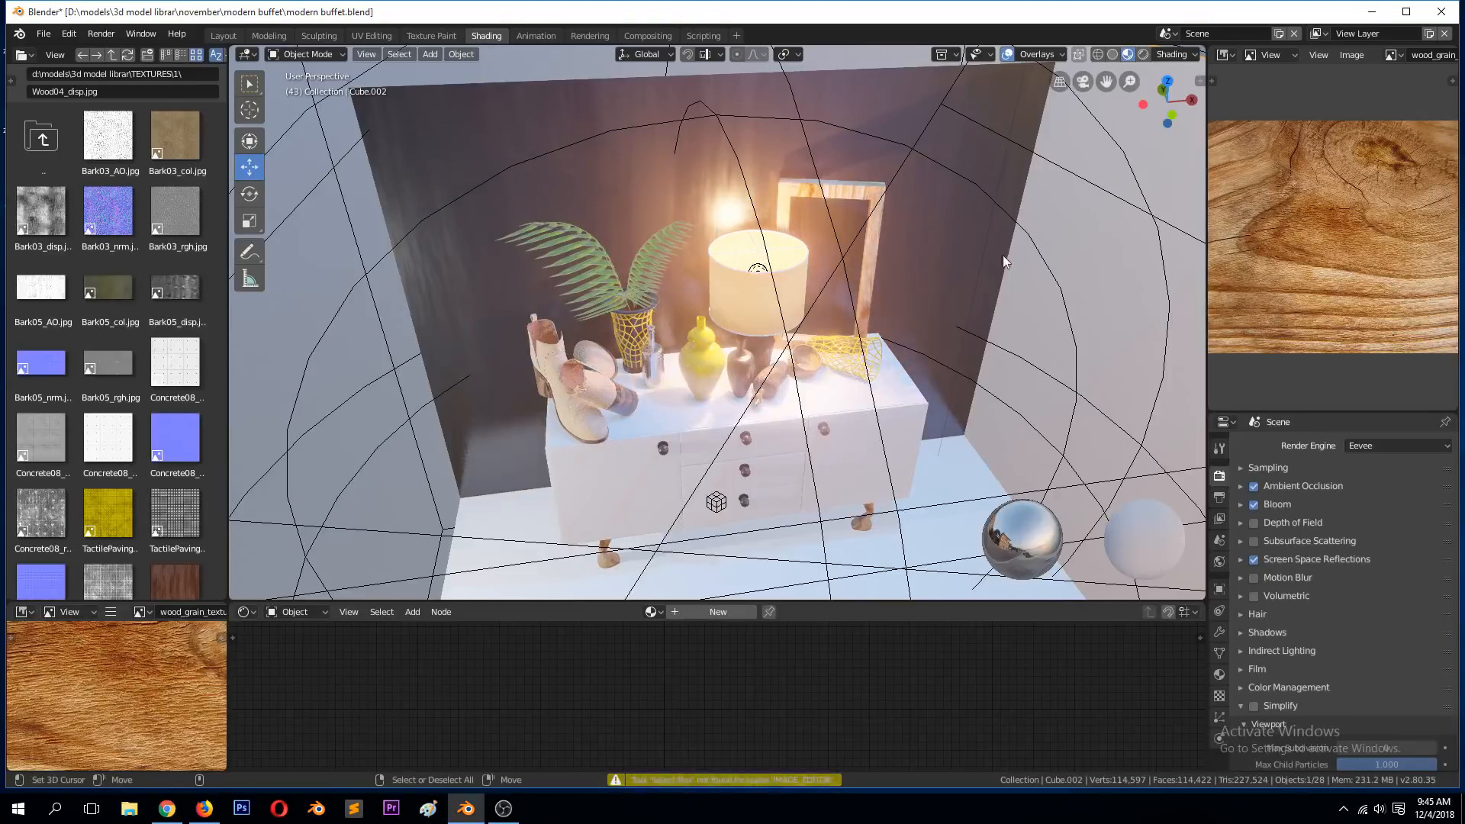
pyautogui.scroll(-6, 1051, 180)
pyautogui.press('KP_Decimal')
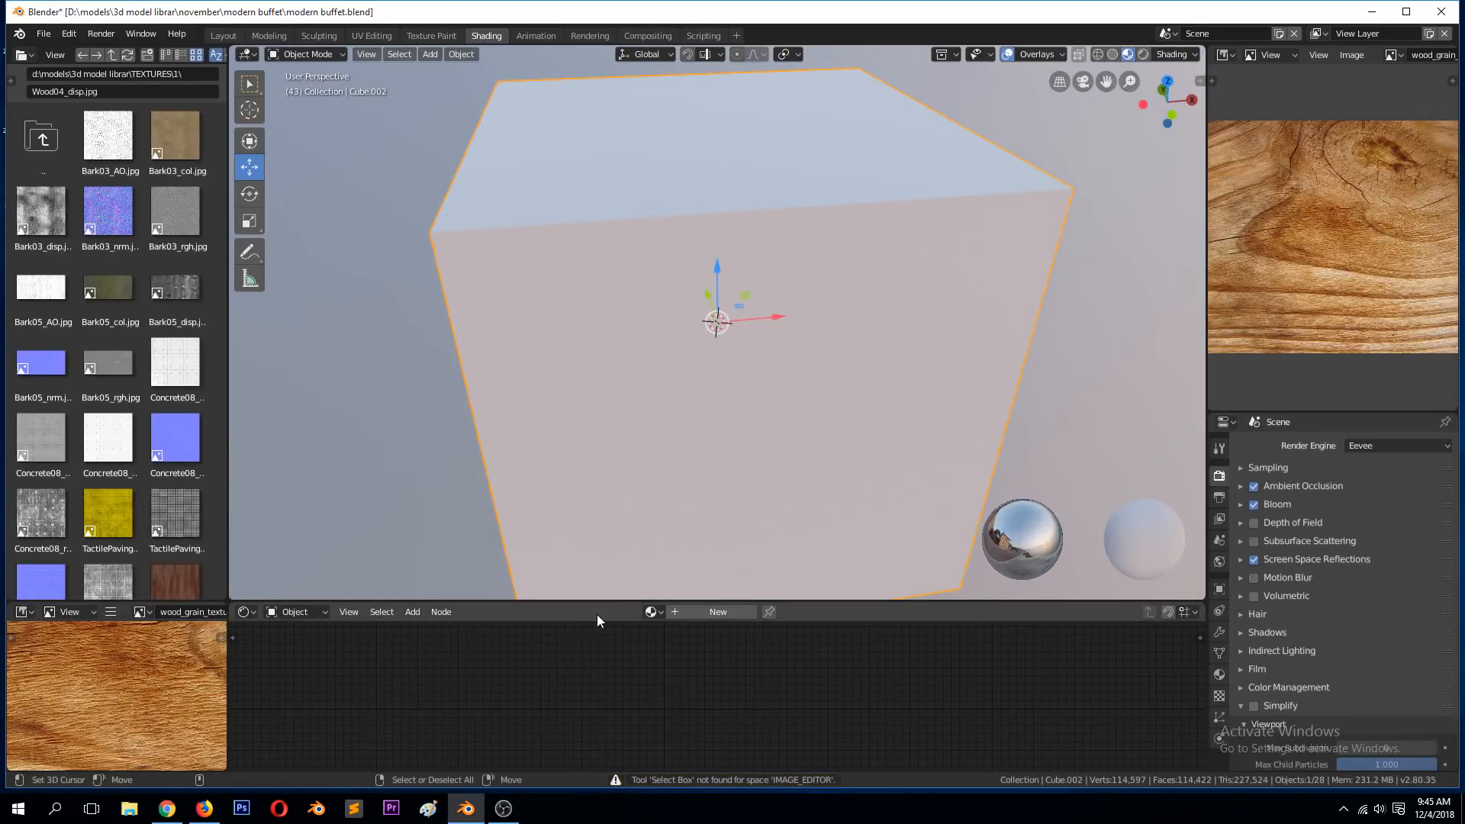
# - Enlarge the node editor, give the cube a new material, and look at the node categories that can be added
pyautogui.moveTo(613, 602); pyautogui.dragTo(646, 455)
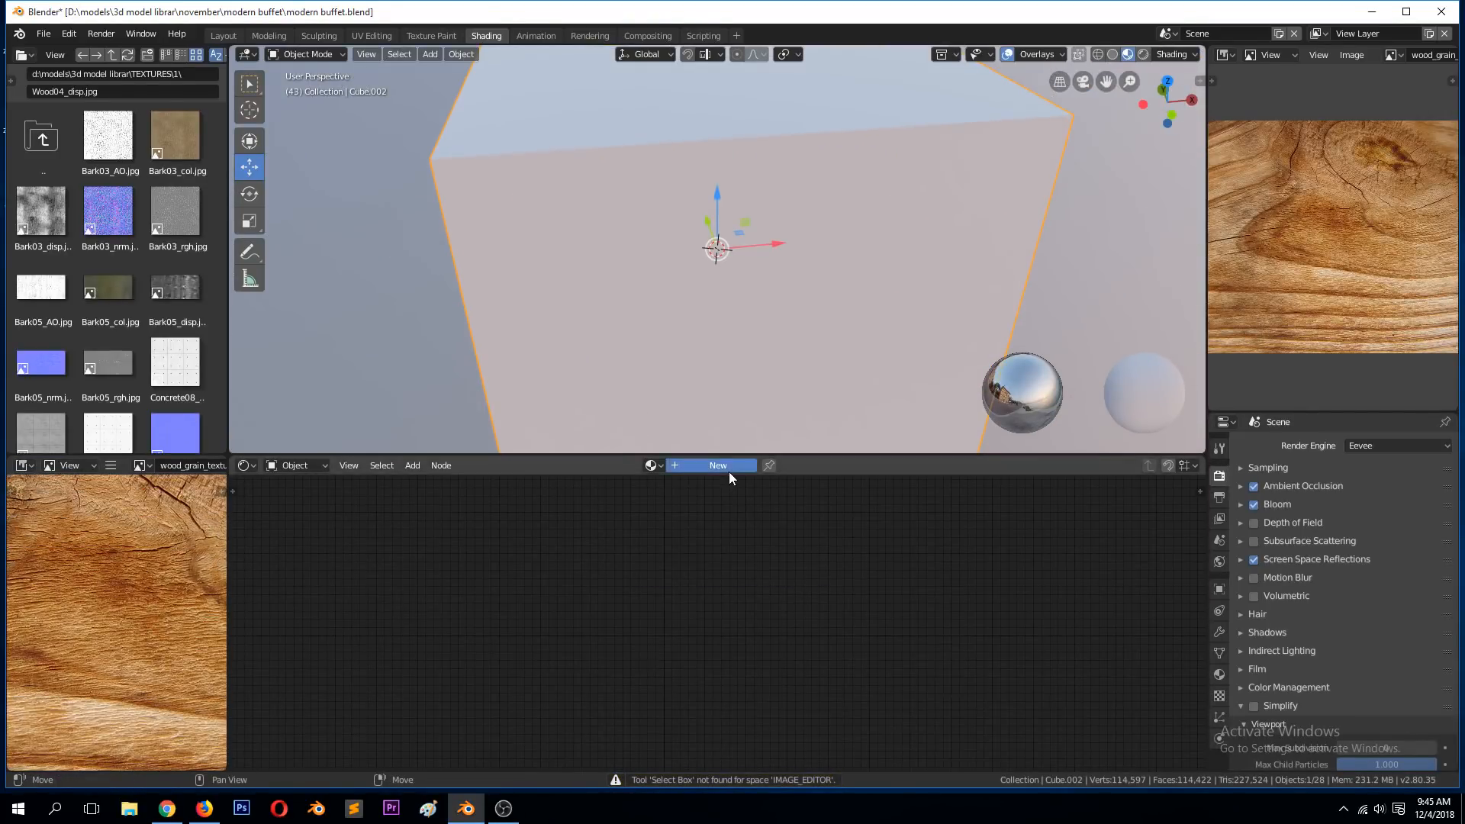
pyautogui.click(727, 470)
pyautogui.hotkey('shift', 'a')
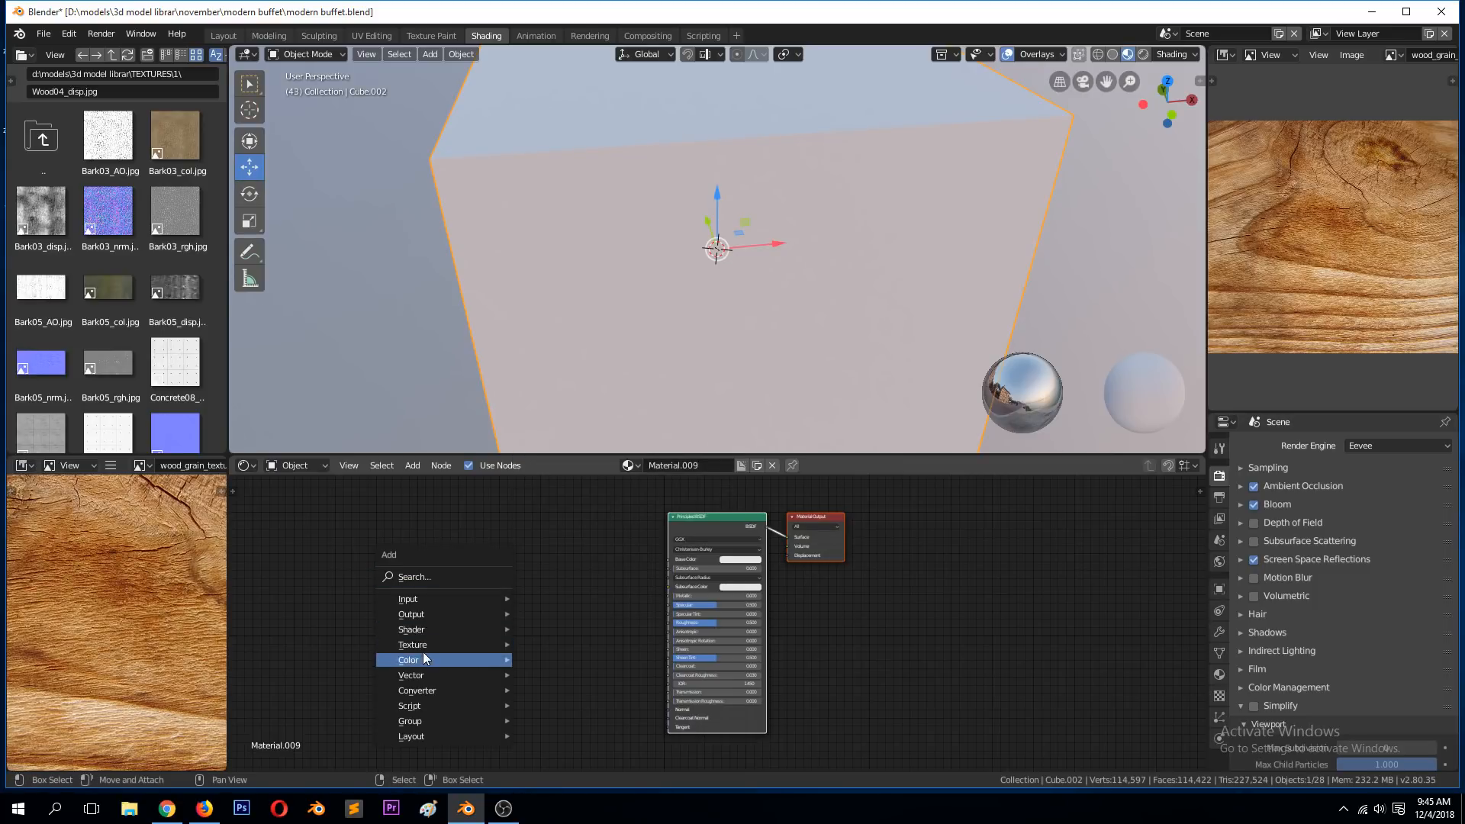
pyautogui.moveTo(432, 629)
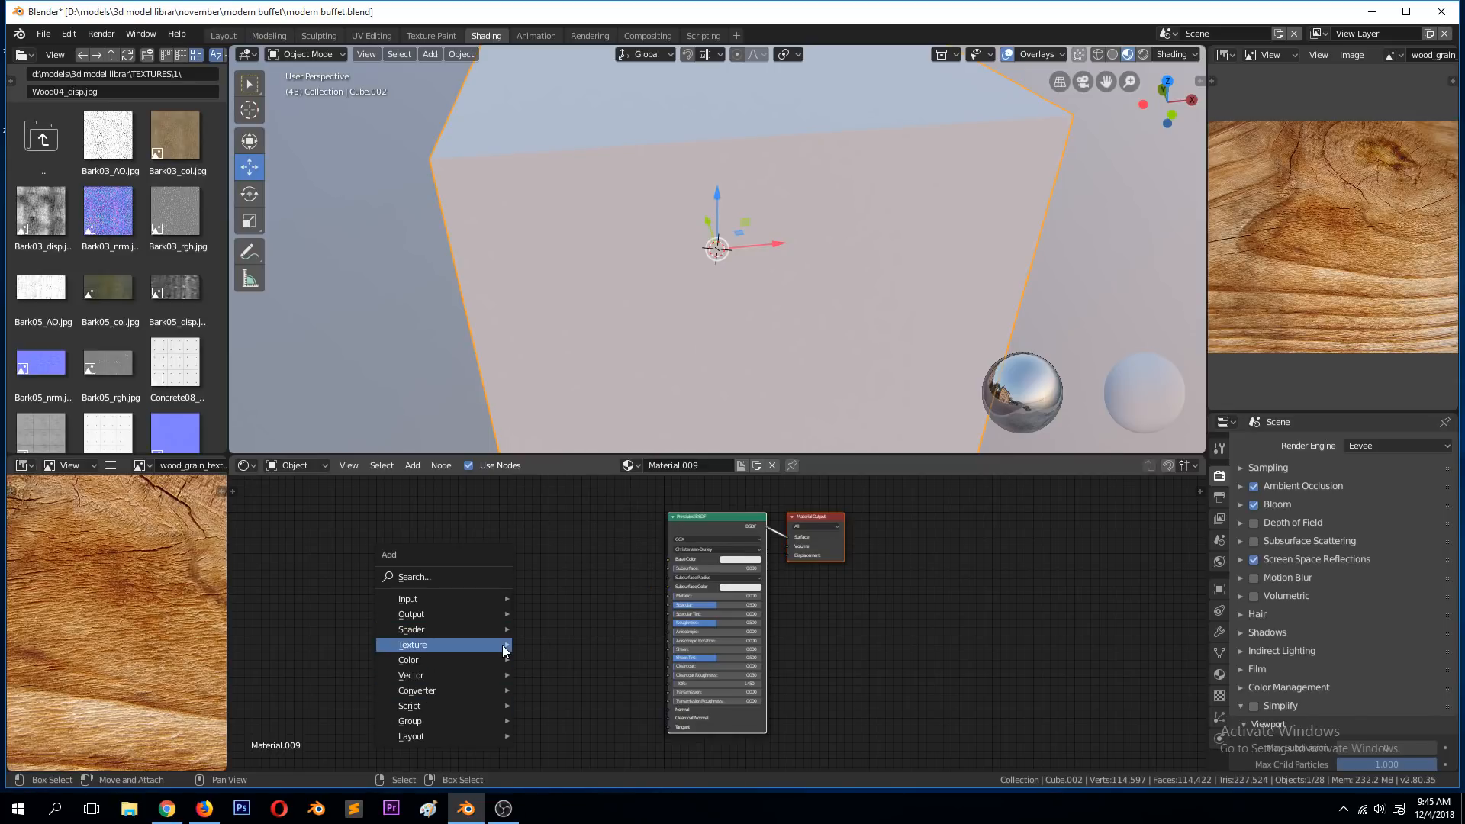
pyautogui.moveTo(509, 647)
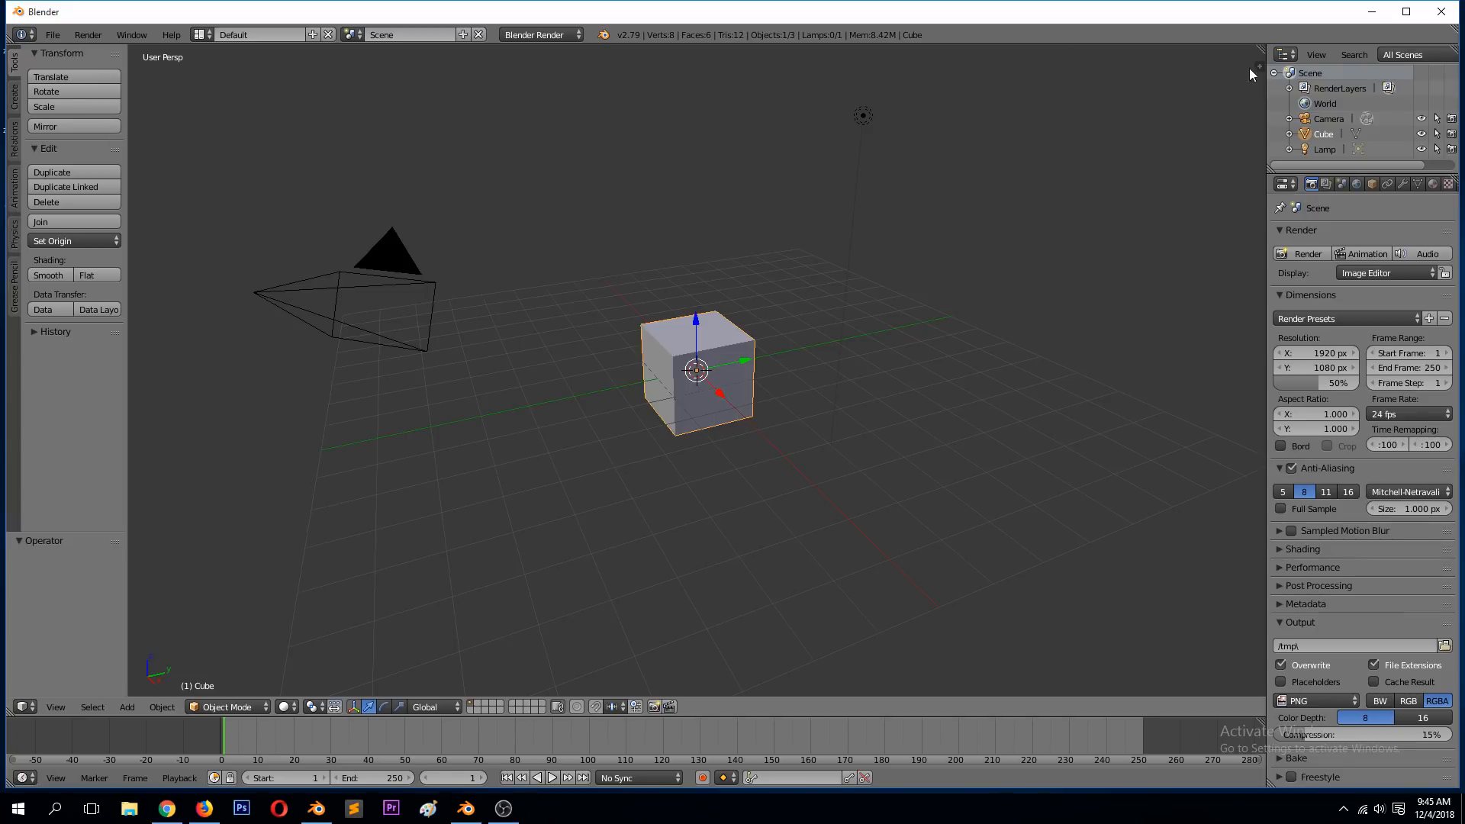
# - In Blender 2.79, split the 3D view horizontally and turn the lower area into a Node Editor
pyautogui.moveTo(1266, 49); pyautogui.dragTo(366, 469)
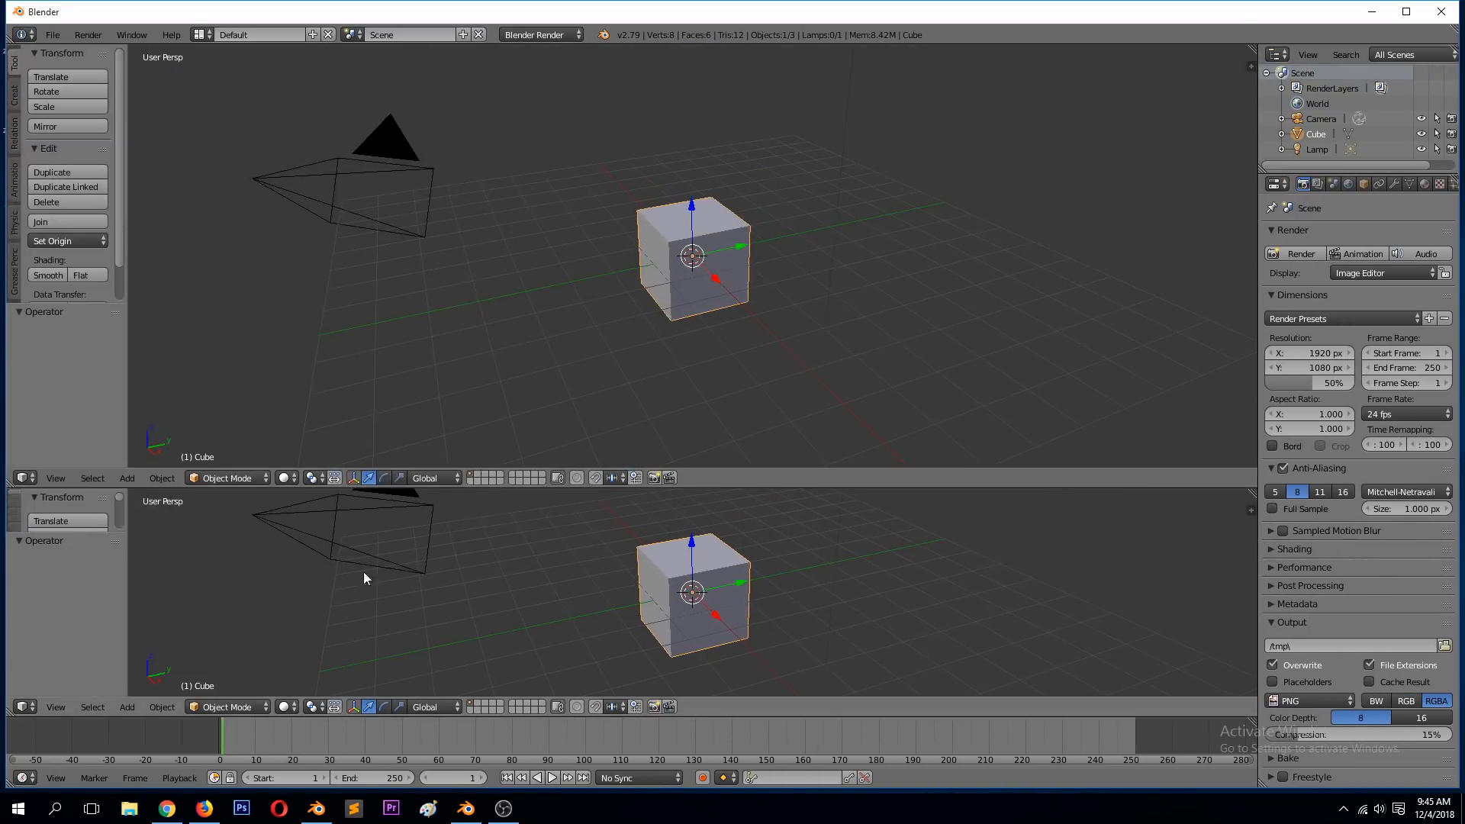
pyautogui.click(35, 476)
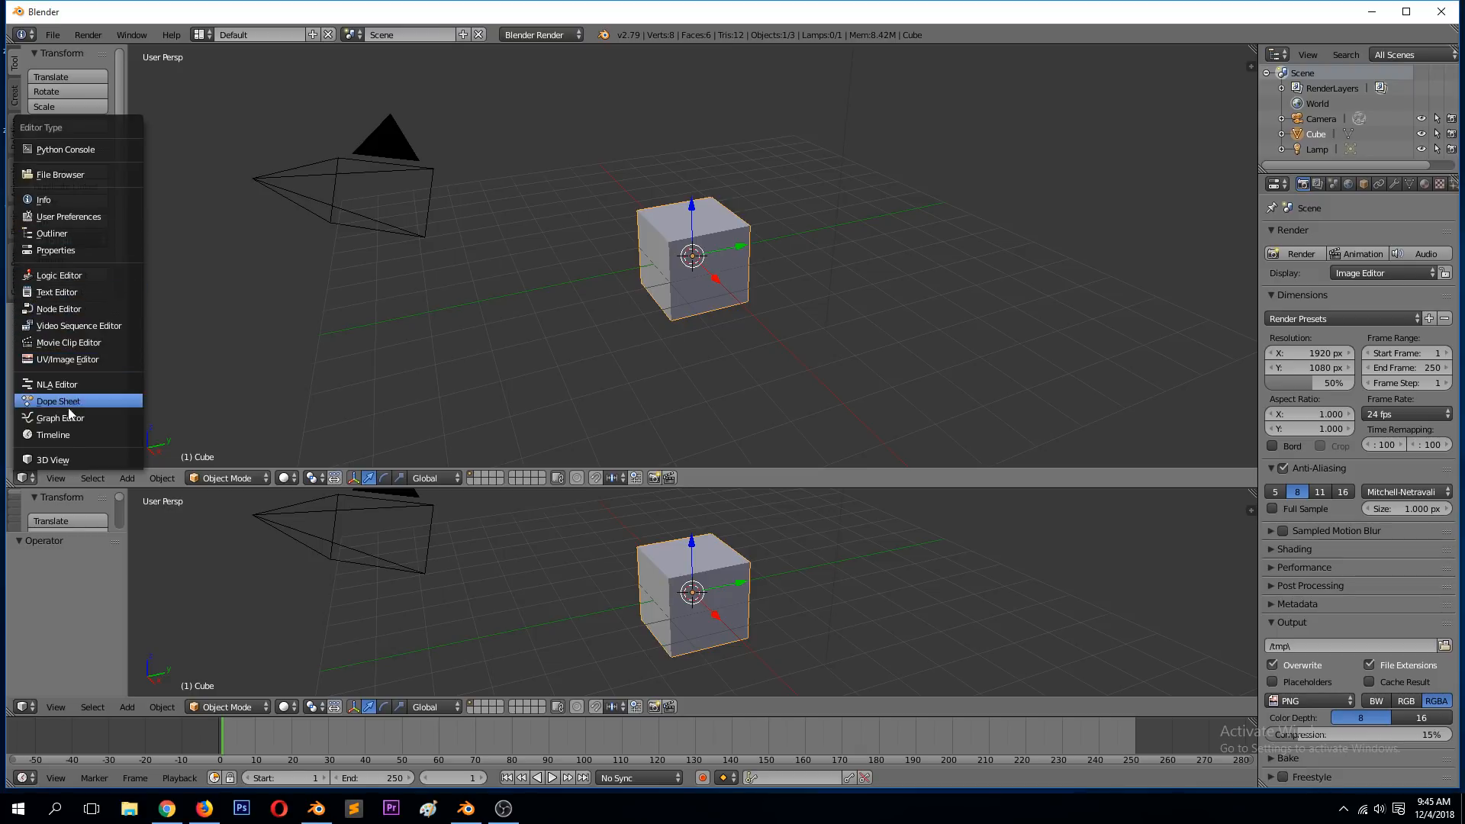
pyautogui.click(23, 708)
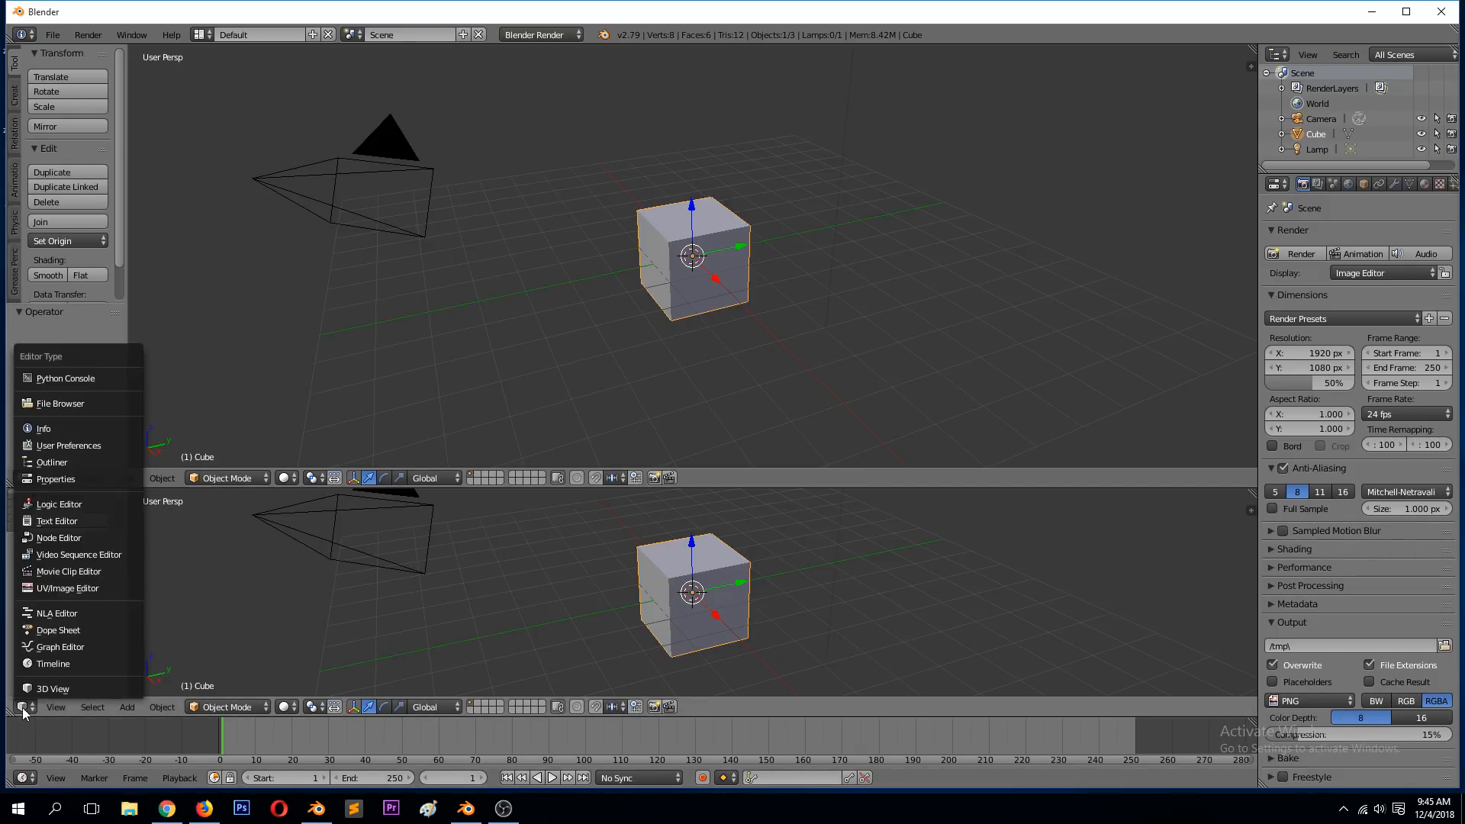
pyautogui.click(56, 537)
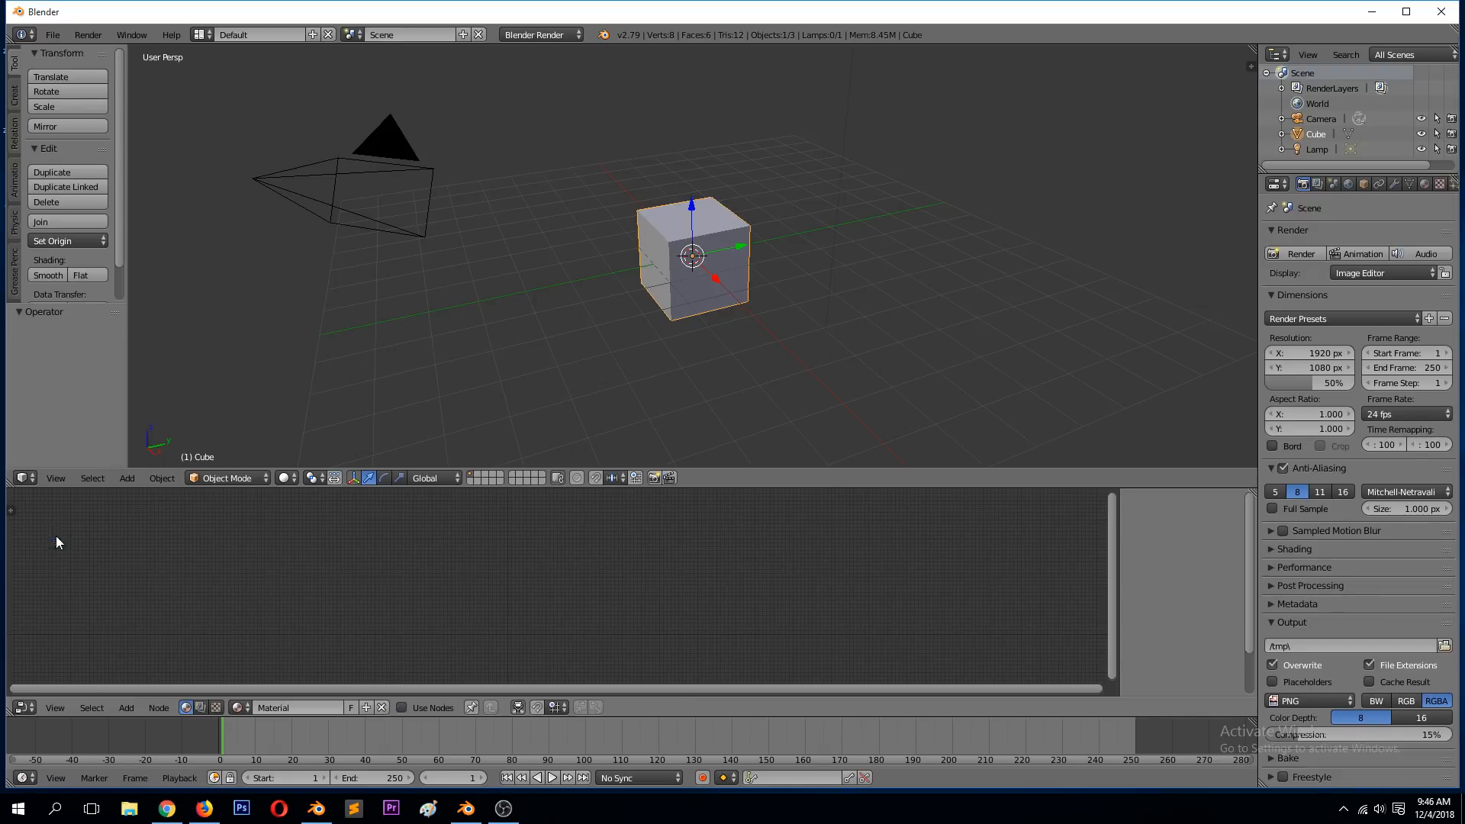
# - Enable nodes for the default cube's material and switch the render engine to Cycles Render
pyautogui.click(402, 708)
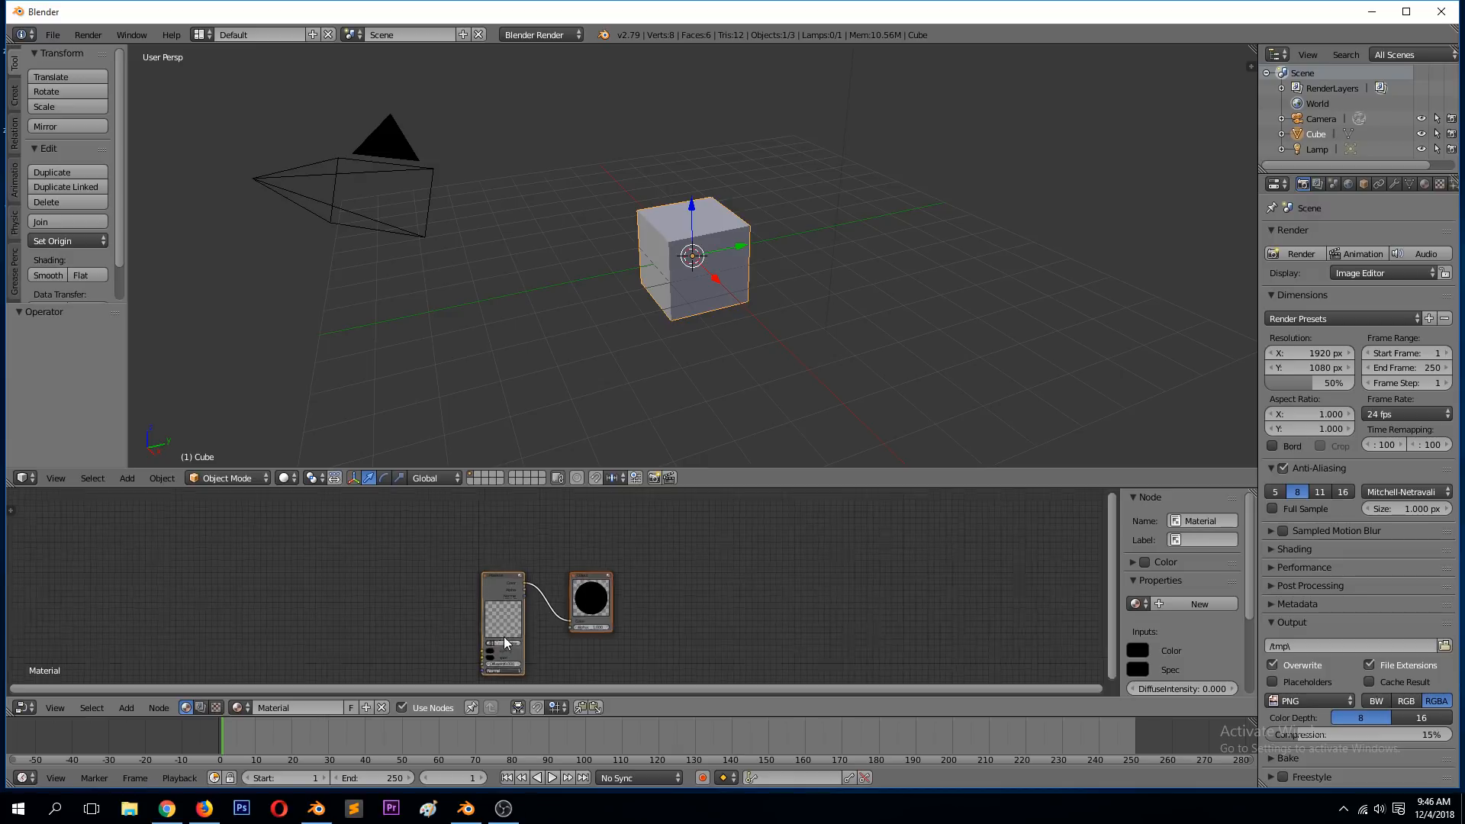
pyautogui.click(561, 34)
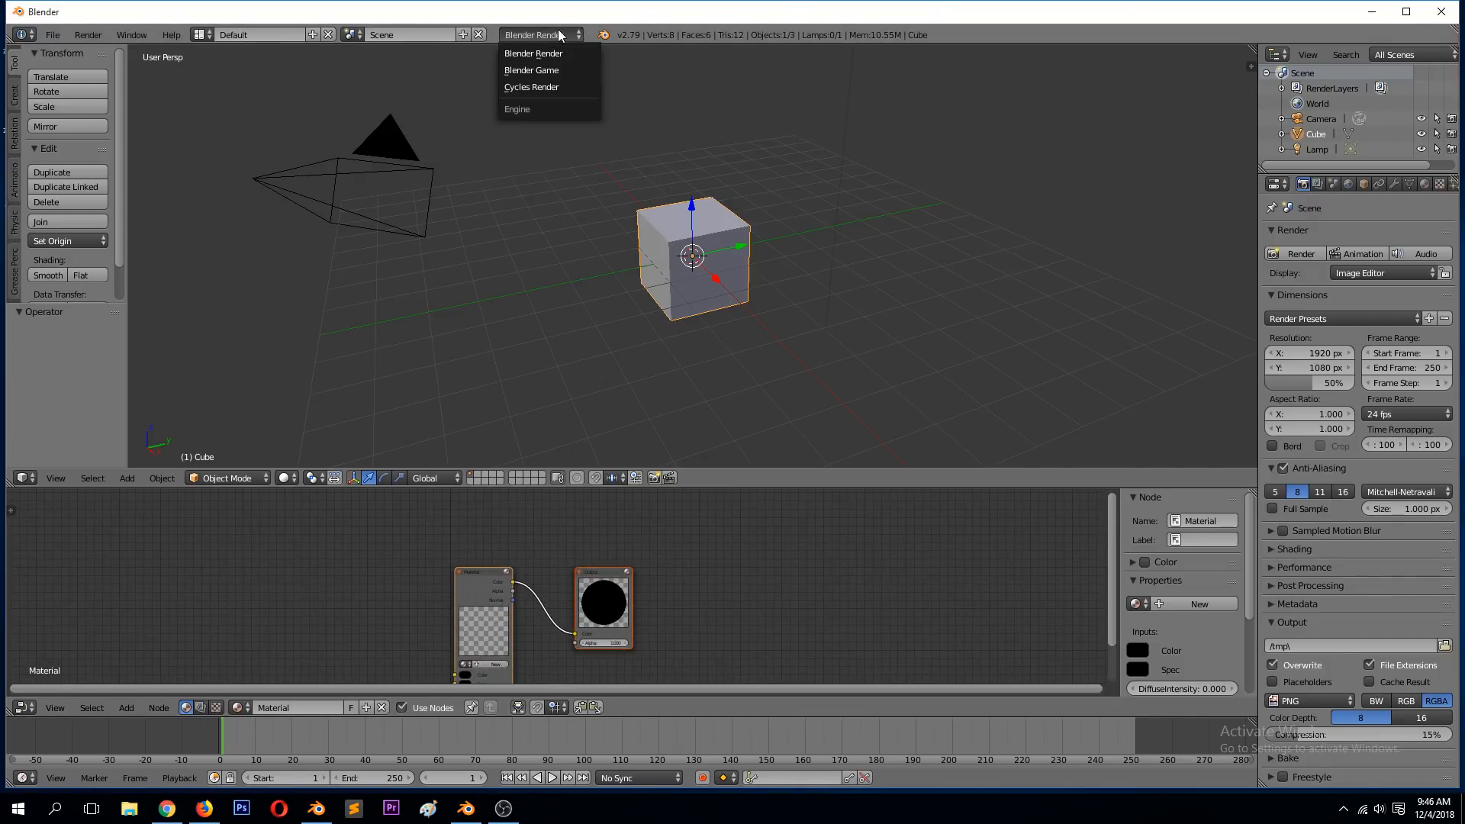
pyautogui.click(534, 87)
pyautogui.moveTo(484, 586); pyautogui.dragTo(435, 563)
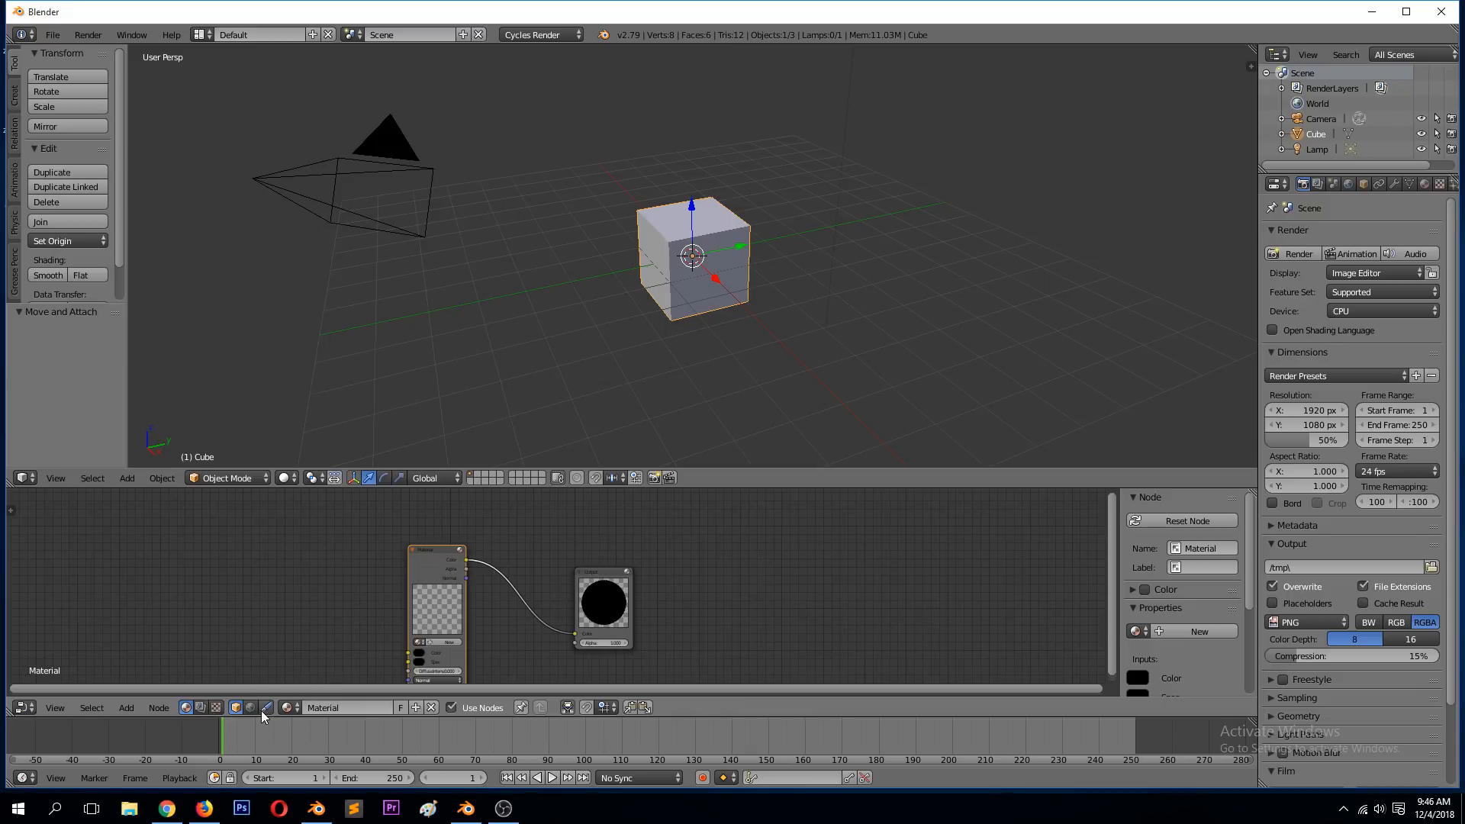
pyautogui.click(446, 578)
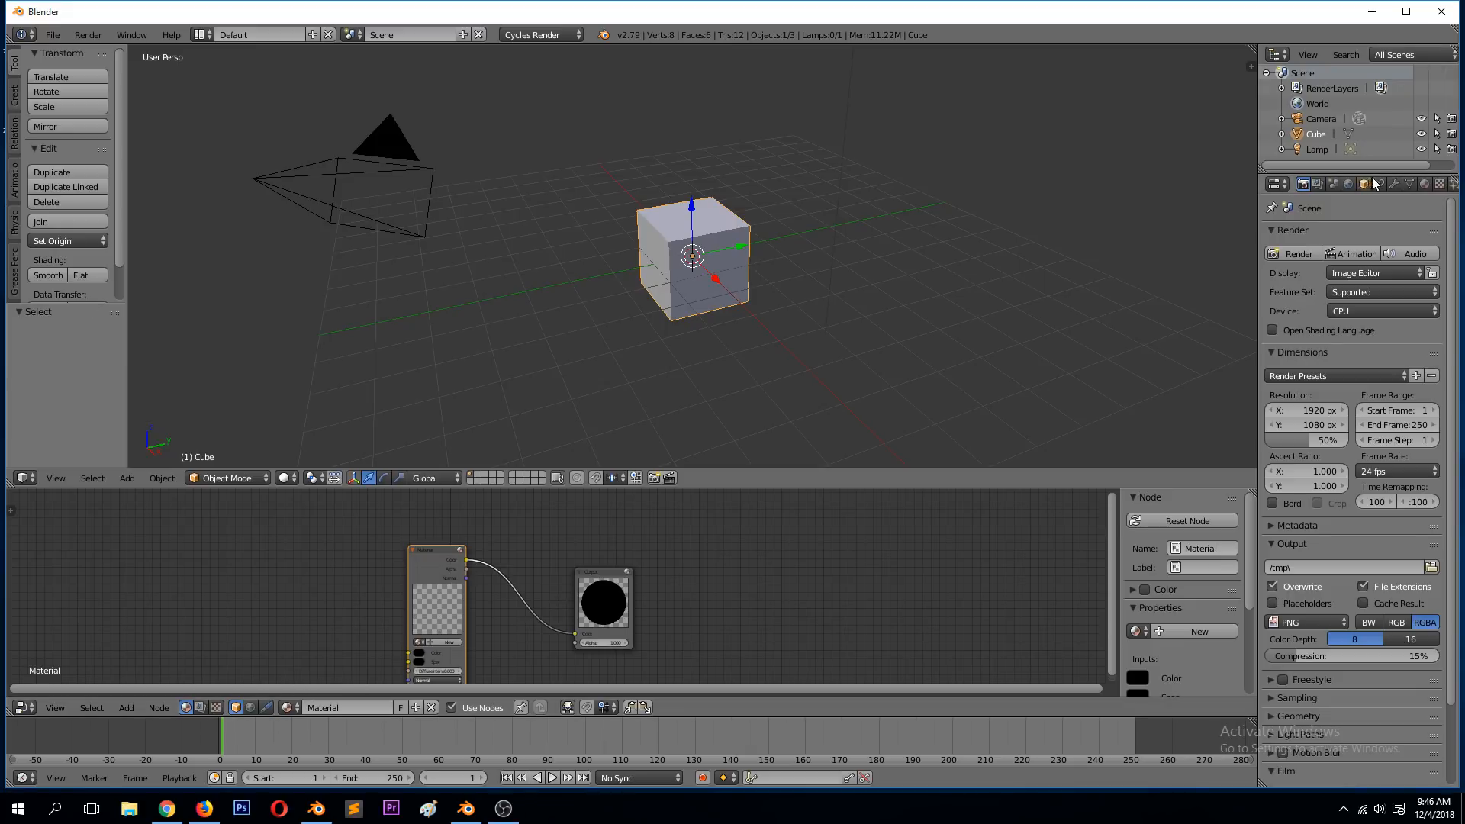
# - Remove the default cube's existing material and give the cube a new one
pyautogui.click(1424, 184)
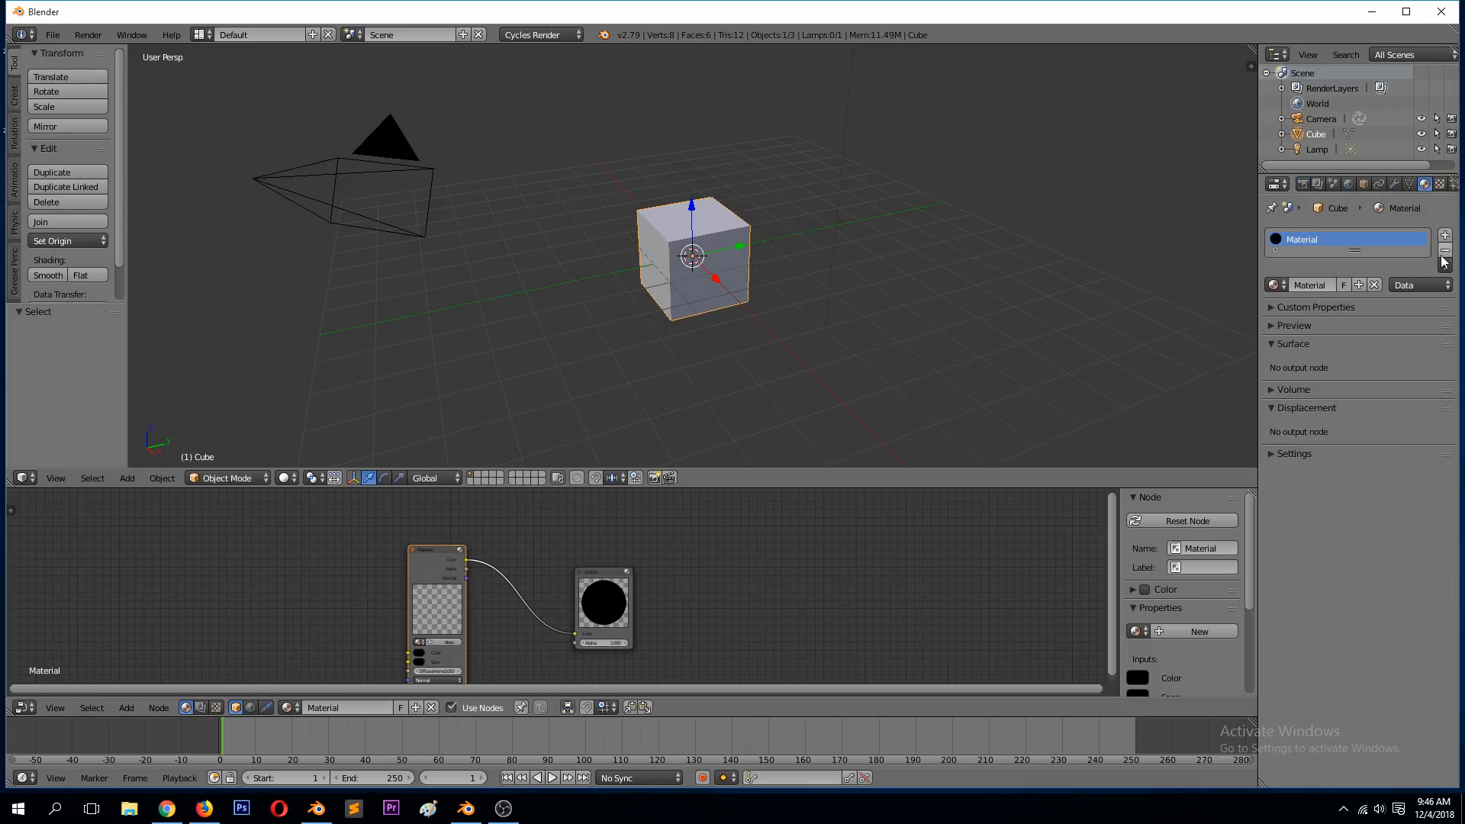
pyautogui.click(1444, 250)
pyautogui.click(1332, 284)
pyautogui.scroll(2, 366, 583)
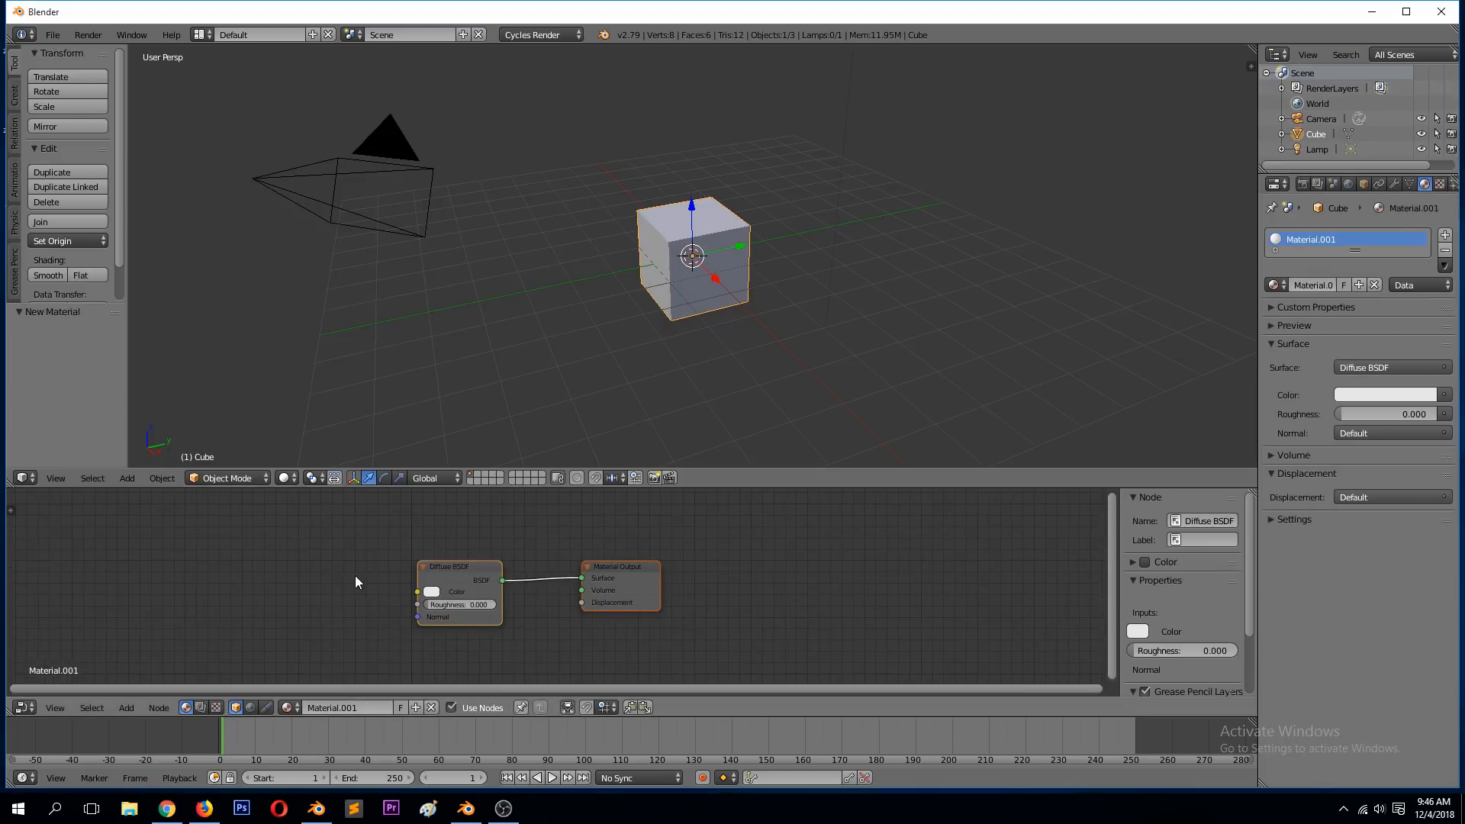
# - Add a Translucent BSDF node and place it to the left of the Diffuse BSDF node
pyautogui.hotkey('shift', 'a')
pyautogui.moveTo(275, 621)
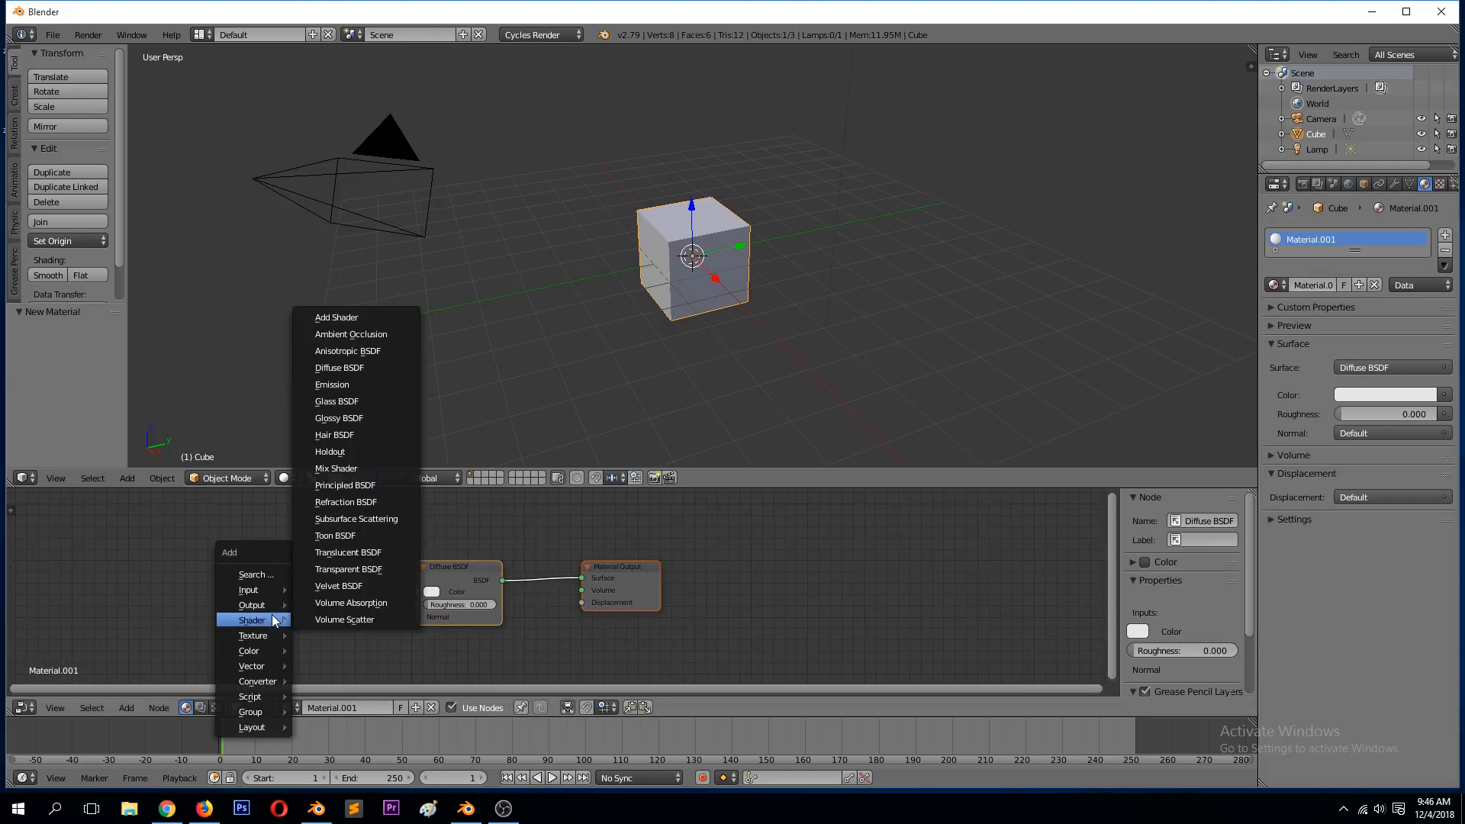
pyautogui.click(368, 553)
pyautogui.click(305, 587)
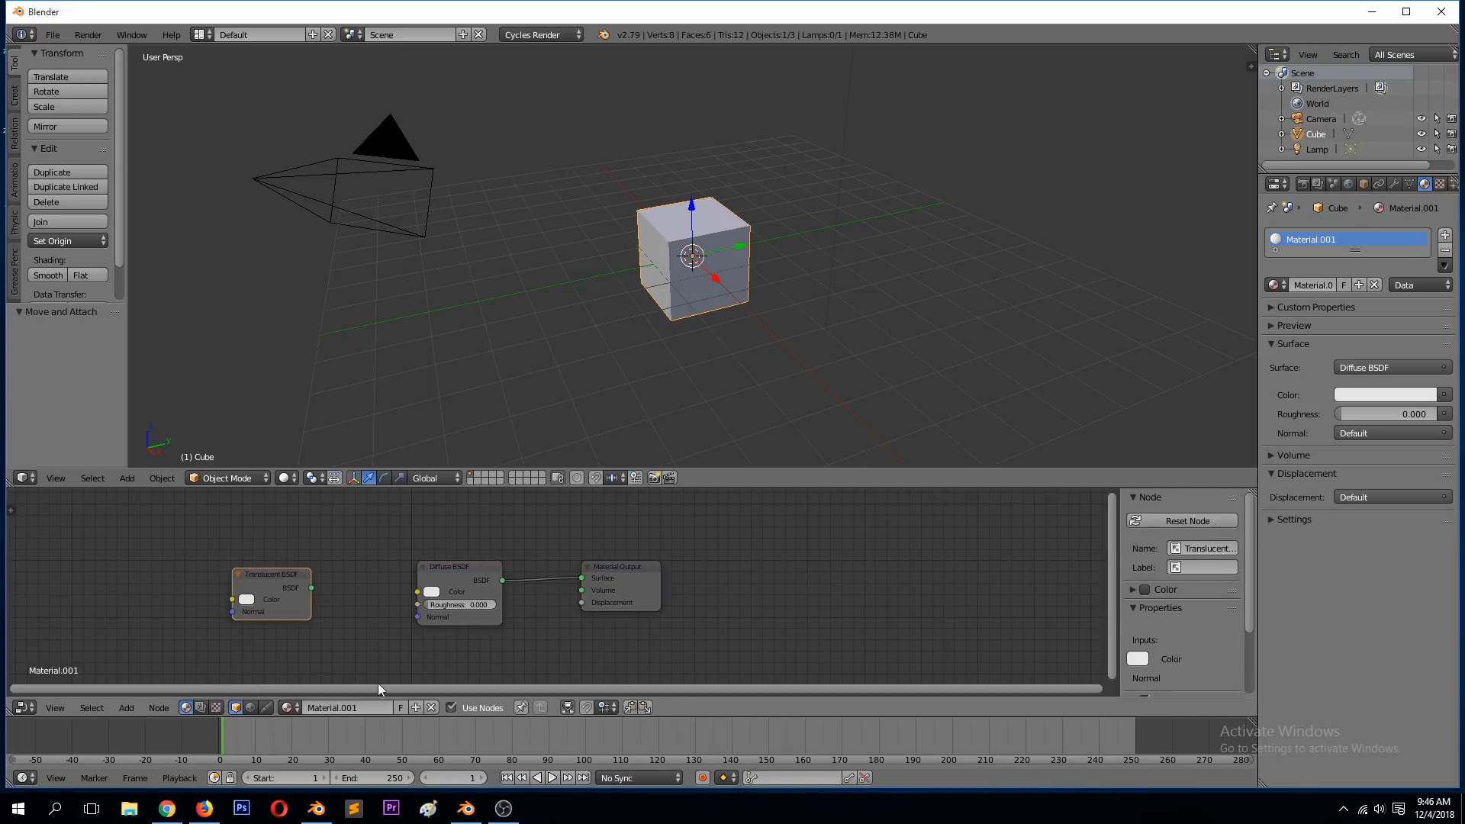
# - In the Blender 2.80 buffet file, check the shader nodes offered under Cycles and return the render engine to Eevee
pyautogui.click(456, 815)
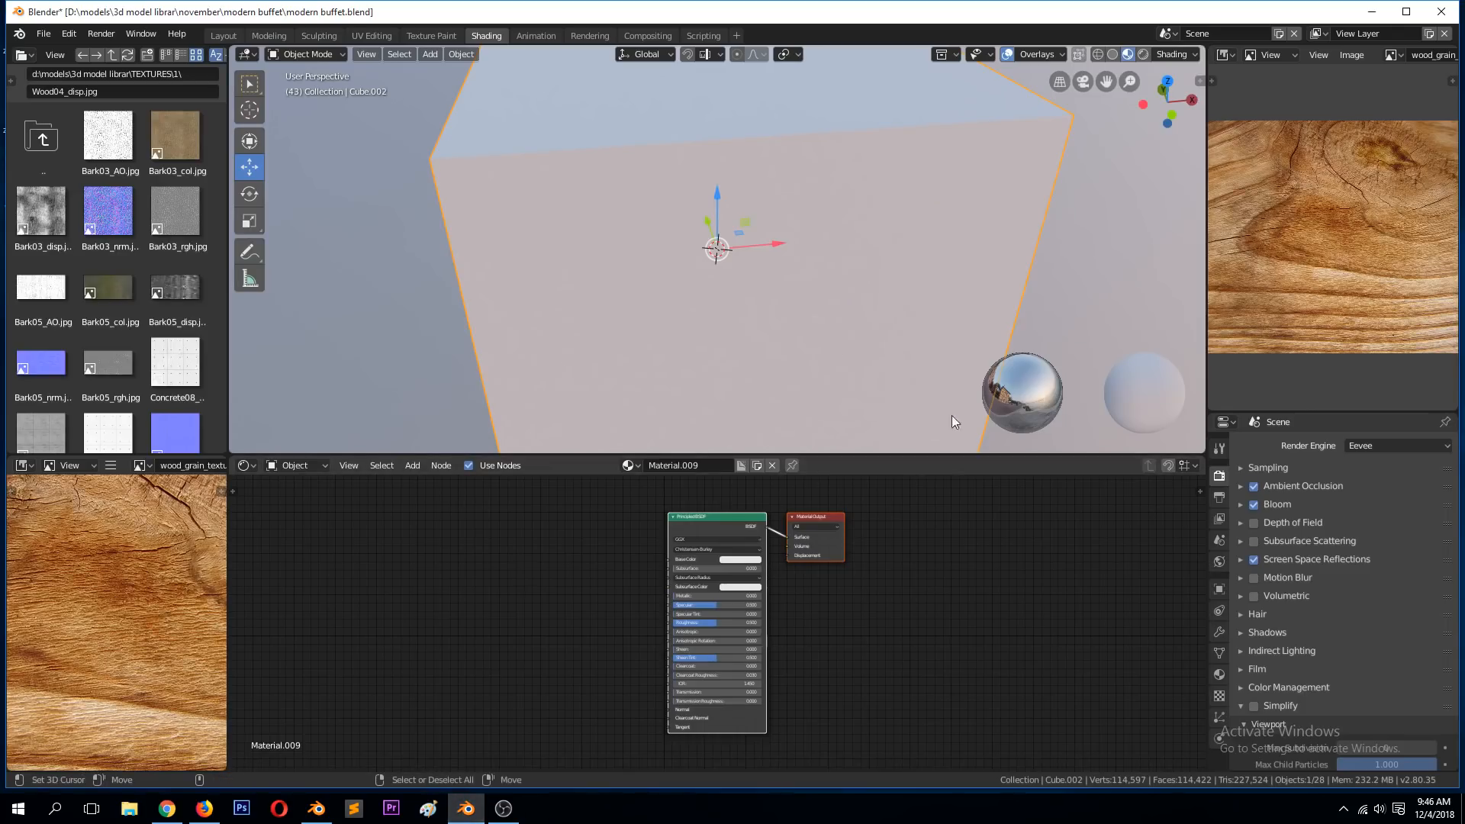
pyautogui.click(1382, 444)
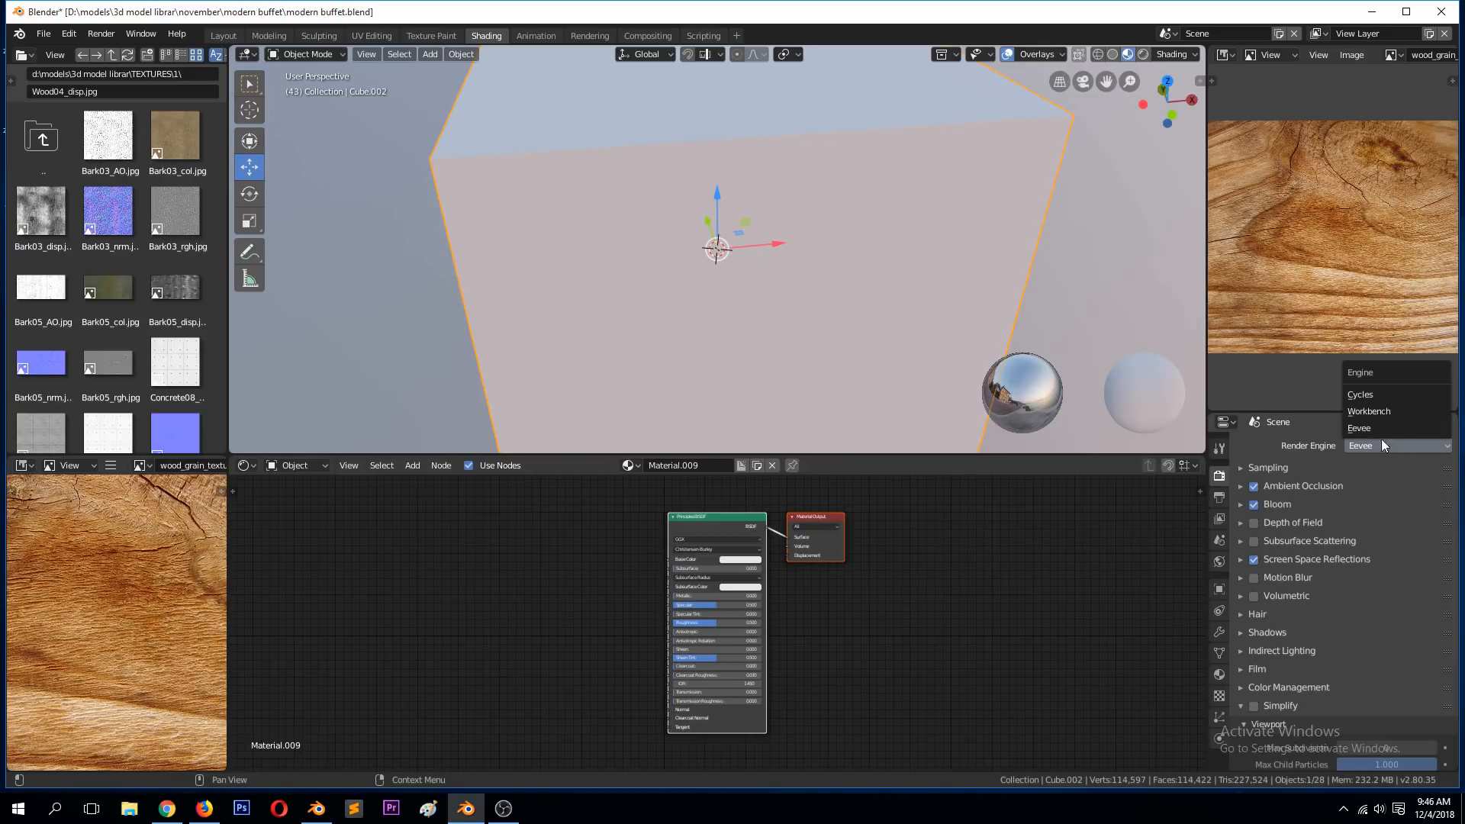
pyautogui.click(1376, 394)
pyautogui.hotkey('shift', 'a')
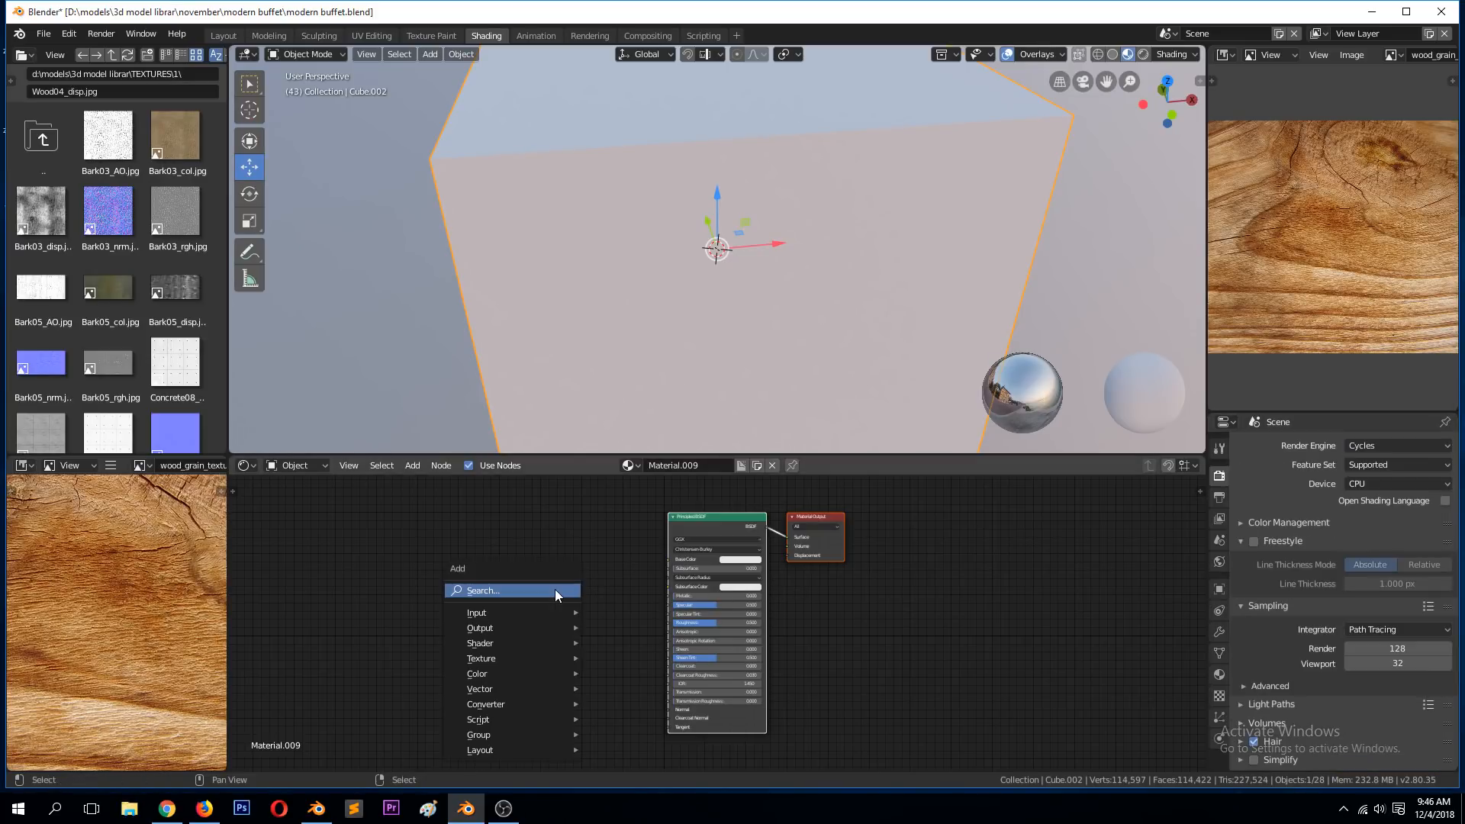
pyautogui.moveTo(529, 643)
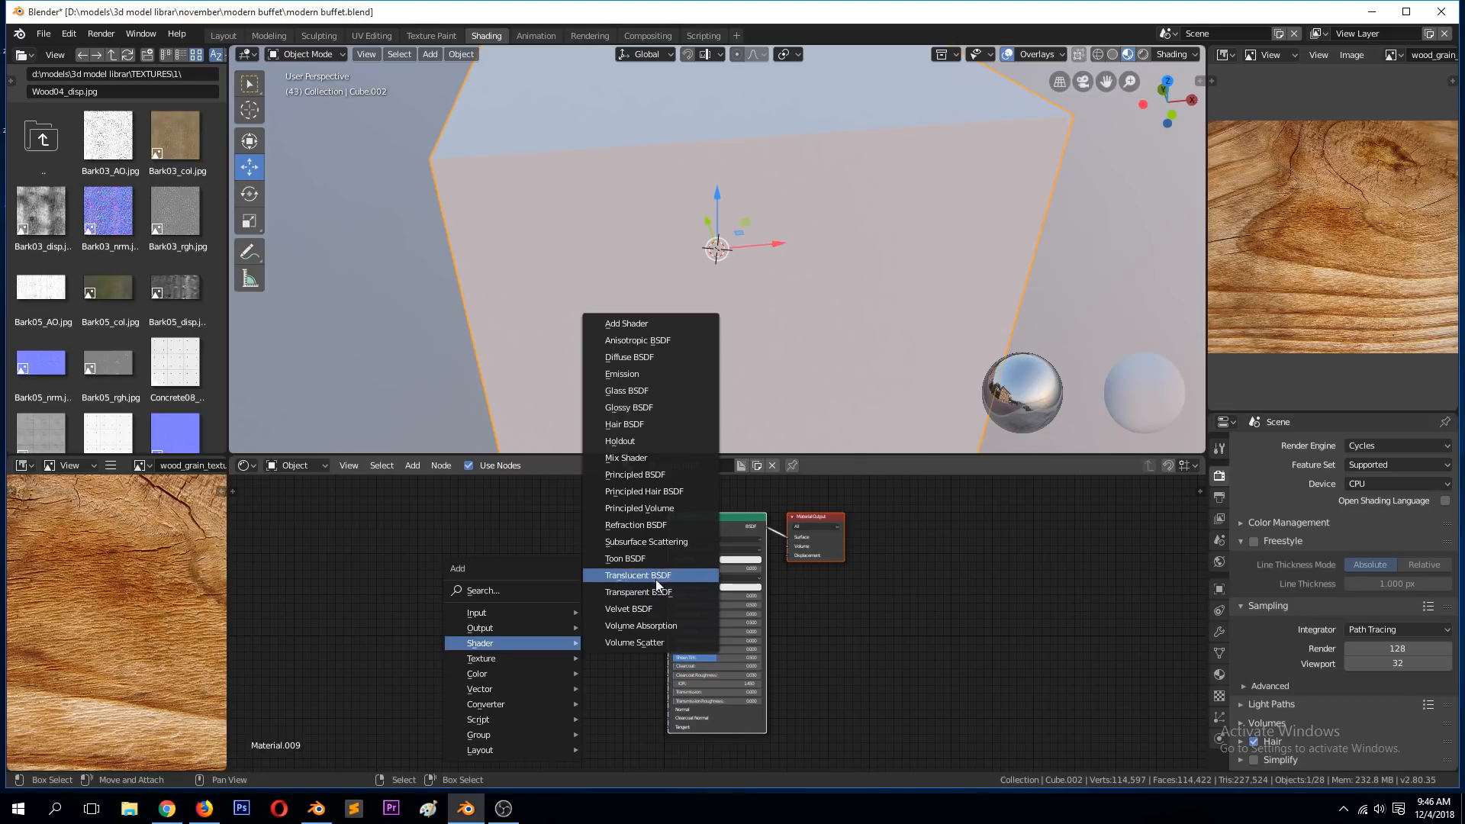
pyautogui.scroll(-4, 702, 323)
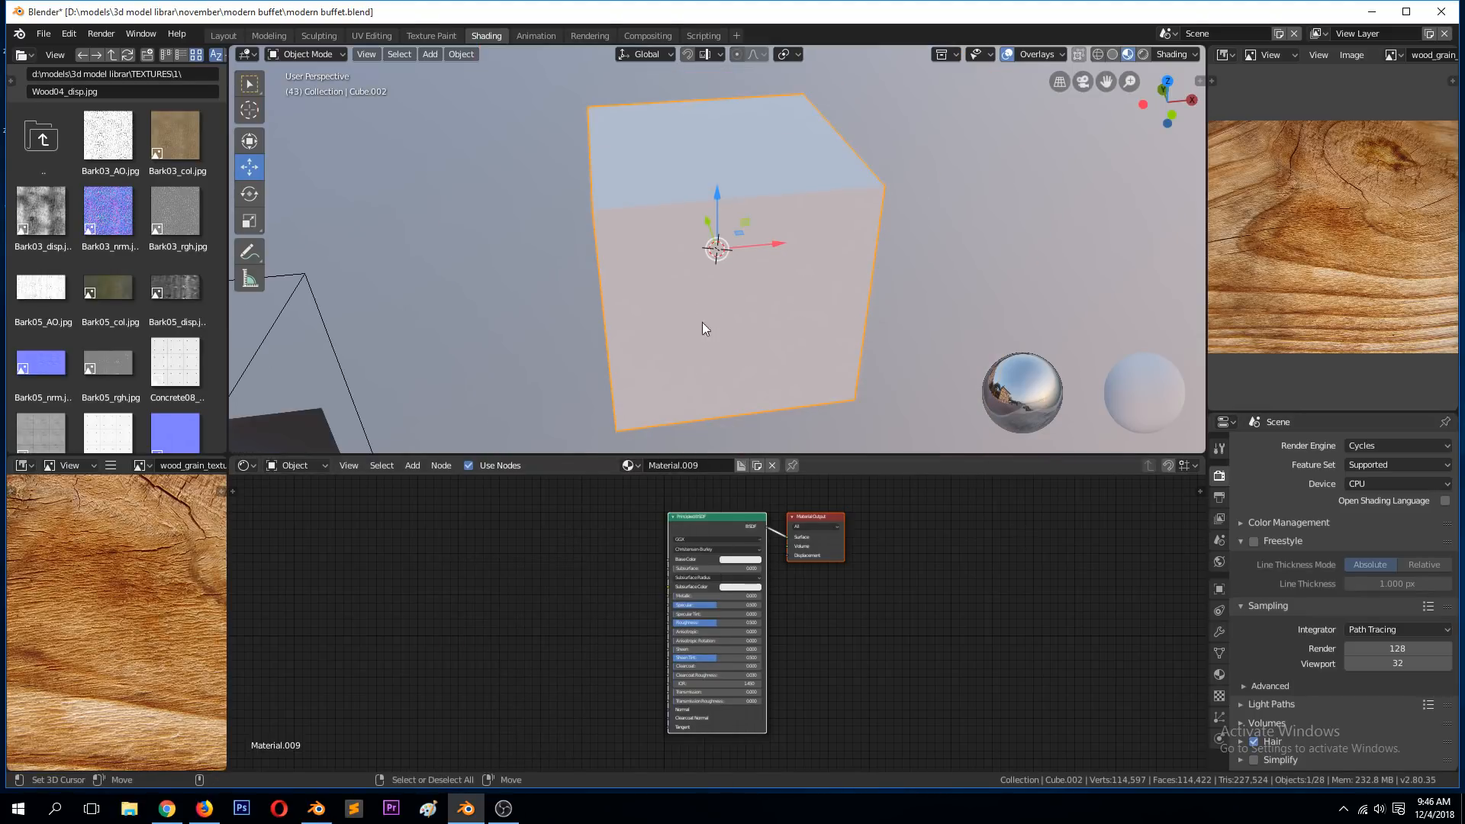
pyautogui.moveTo(702, 322)
pyautogui.mouseDown(button='middle')
pyautogui.moveTo(720, 327)
pyautogui.moveTo(706, 330)
pyautogui.mouseUp(button='middle')
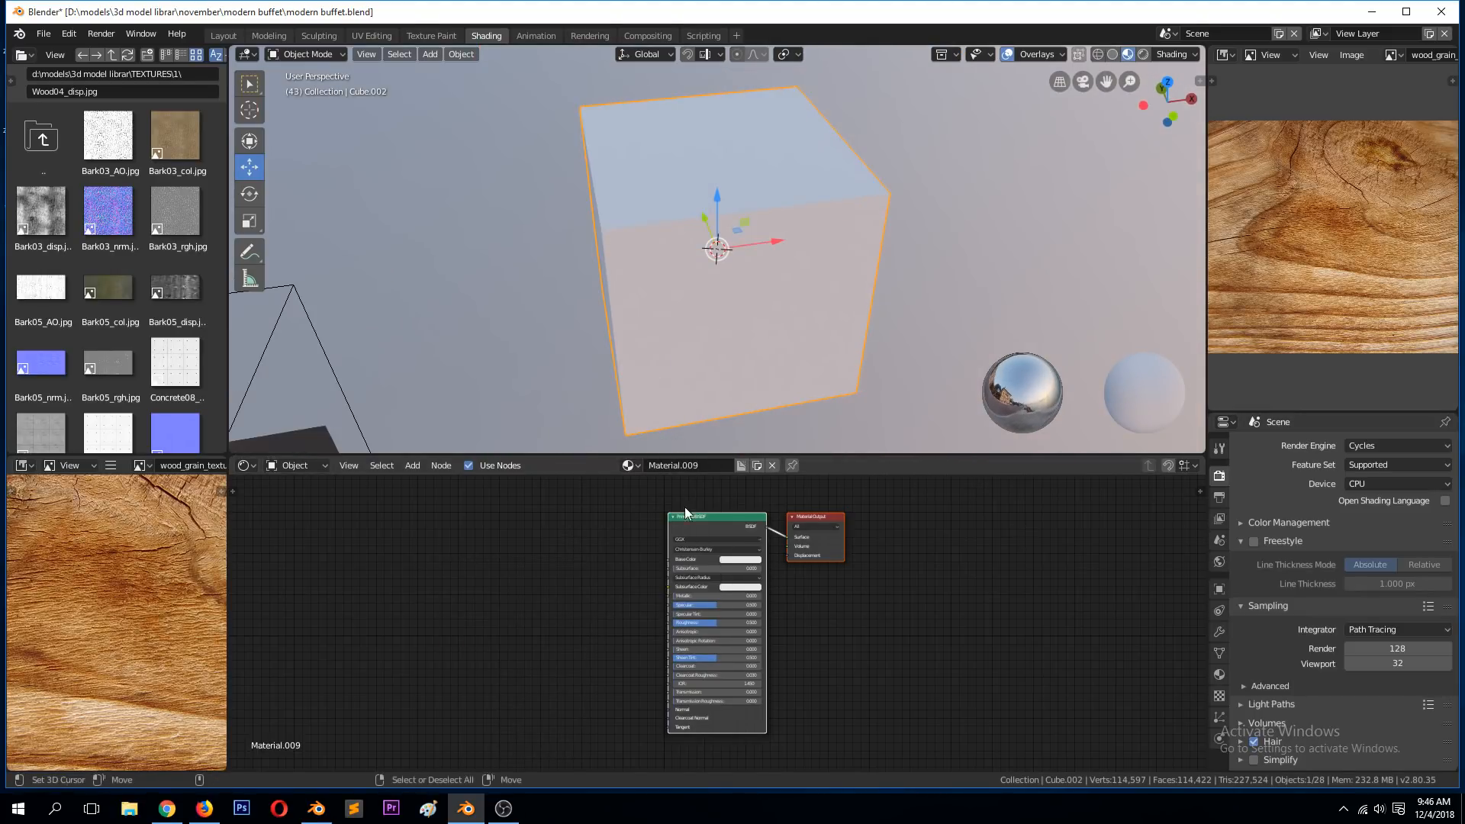
pyautogui.click(1376, 449)
pyautogui.click(1379, 424)
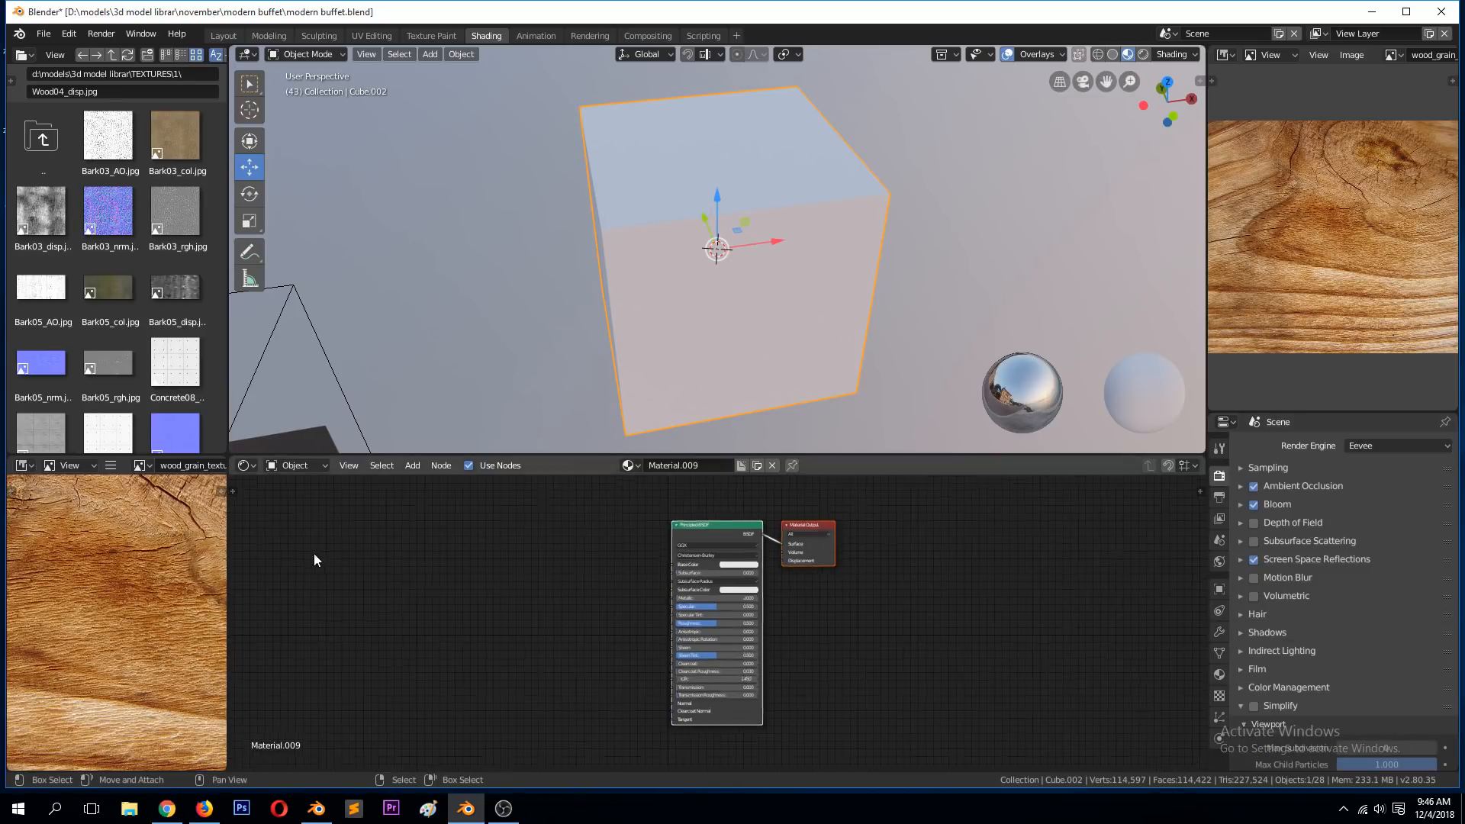
# - Select and frame the table lamp, and move the Translucent BSDF node lower in its material's node tree
pyautogui.scroll(-1, 313, 553)
pyautogui.scroll(-7, 483, 318)
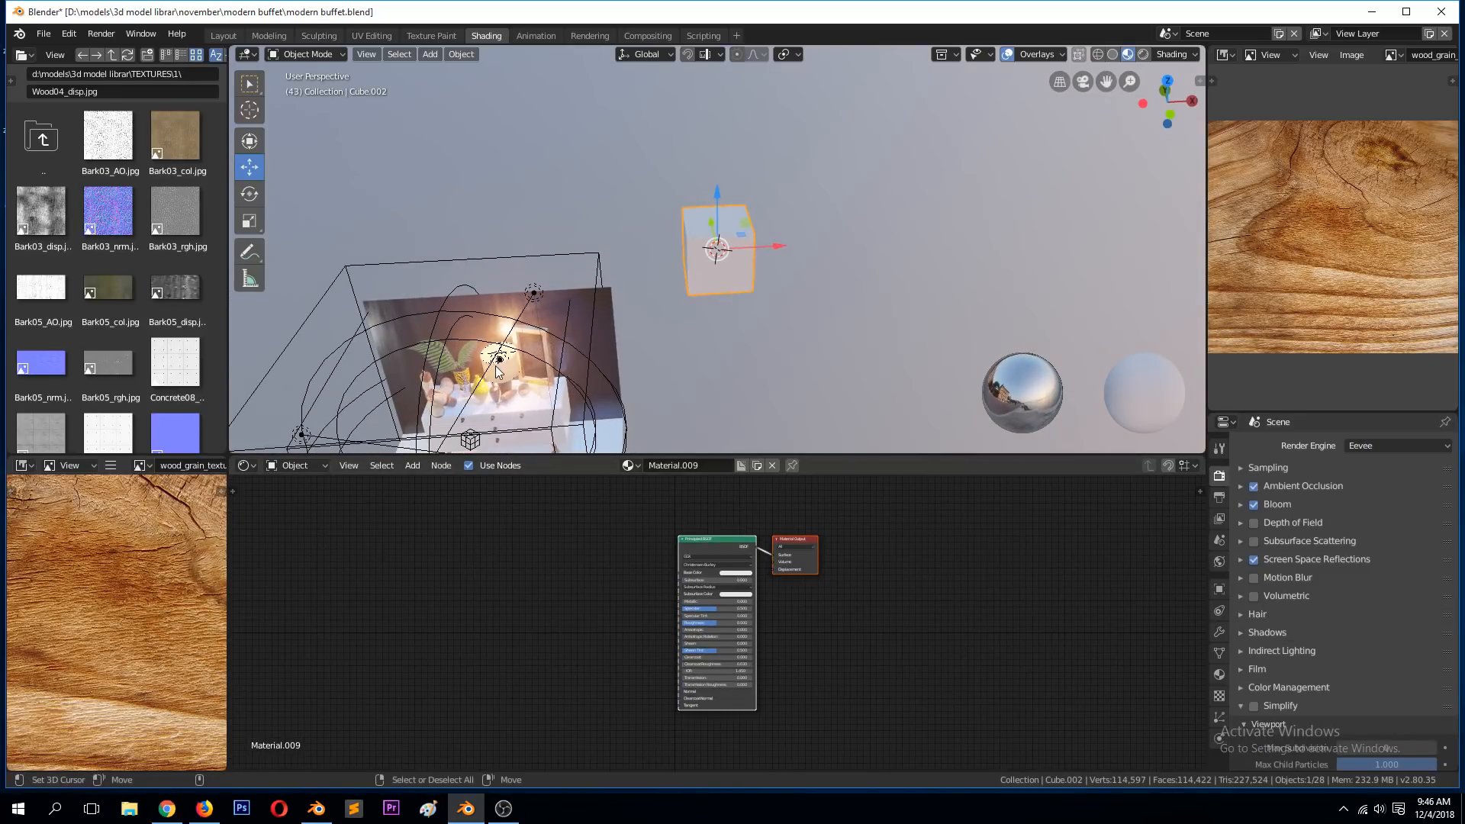
pyautogui.click(498, 370)
pyautogui.press('KP_Decimal')
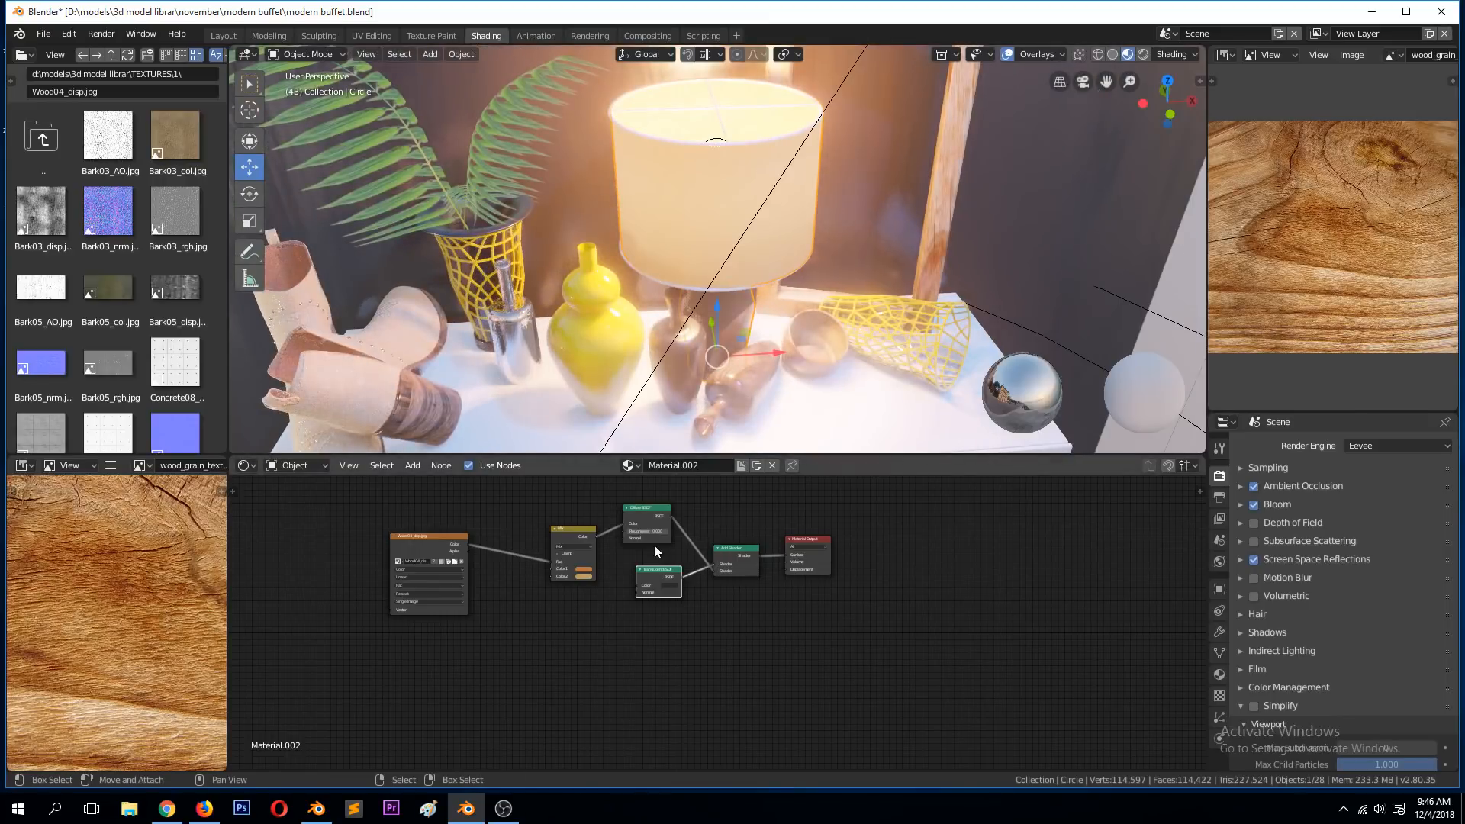
pyautogui.scroll(2, 654, 548)
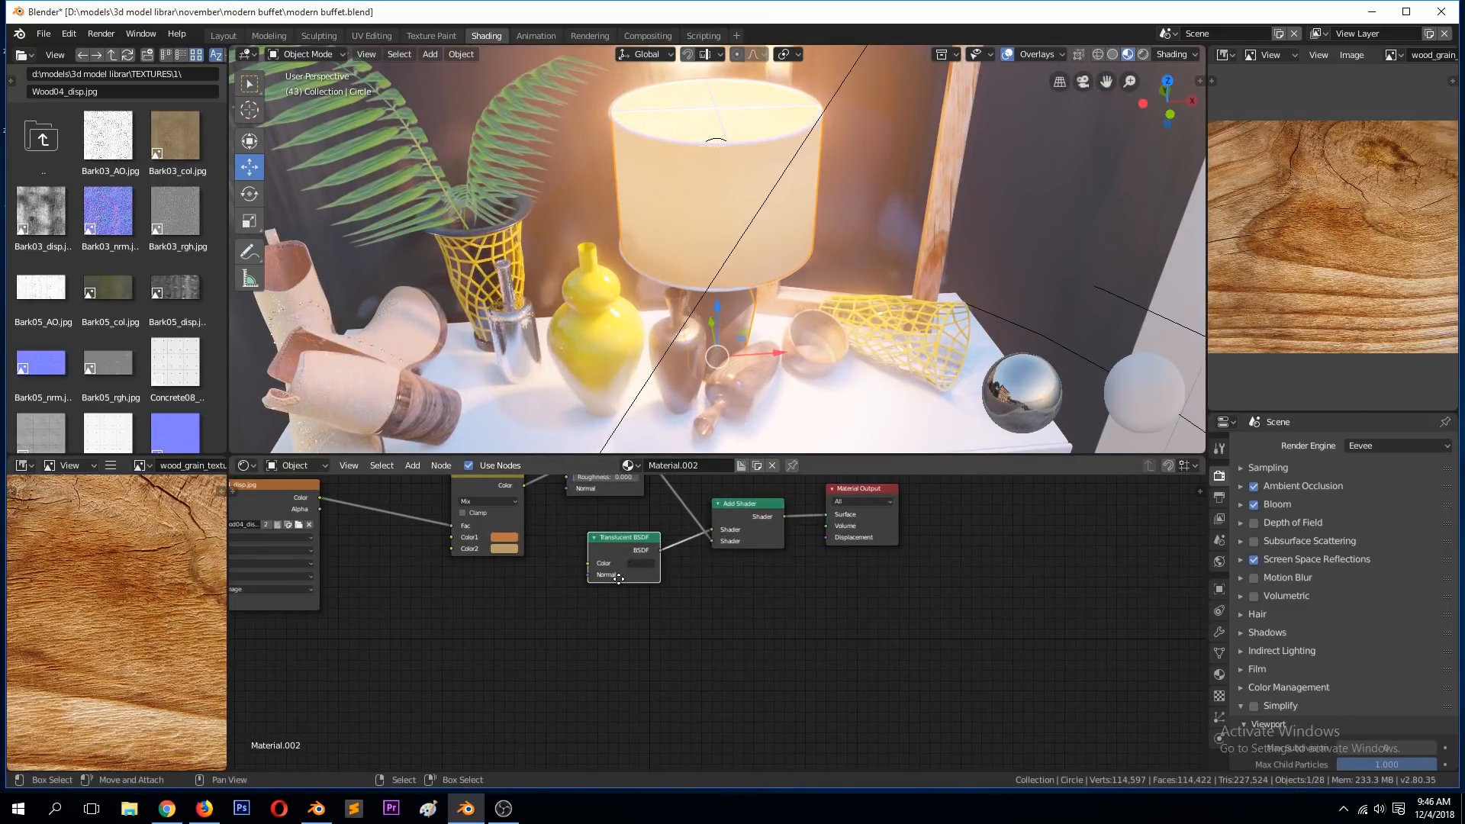
pyautogui.moveTo(624, 540); pyautogui.dragTo(620, 580)
# - Check the shader nodes offered under Eevee and examine the glowing lampshade and buffet scene from several angles
pyautogui.hotkey('shift', 'a')
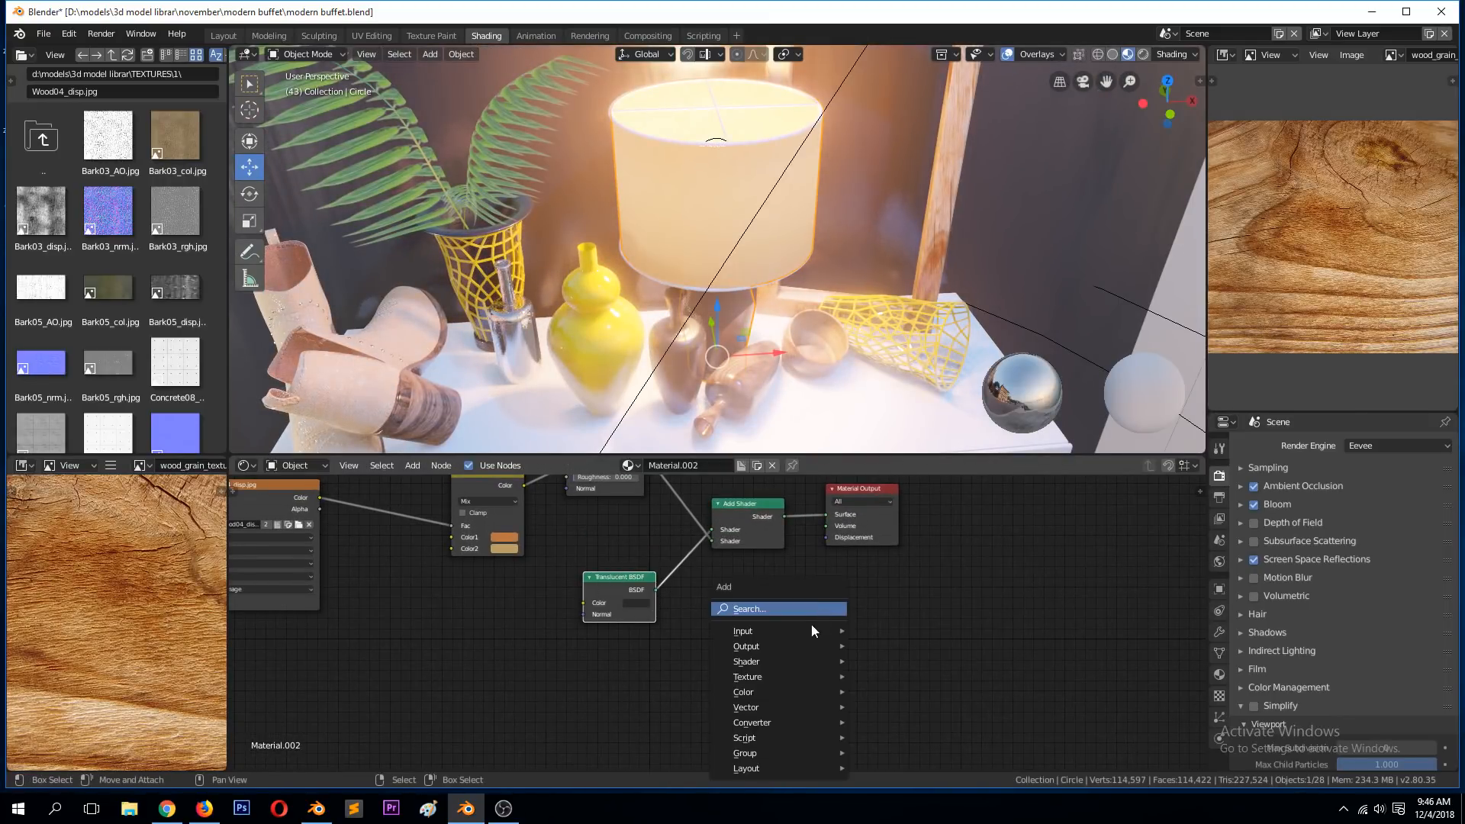
pyautogui.moveTo(791, 662)
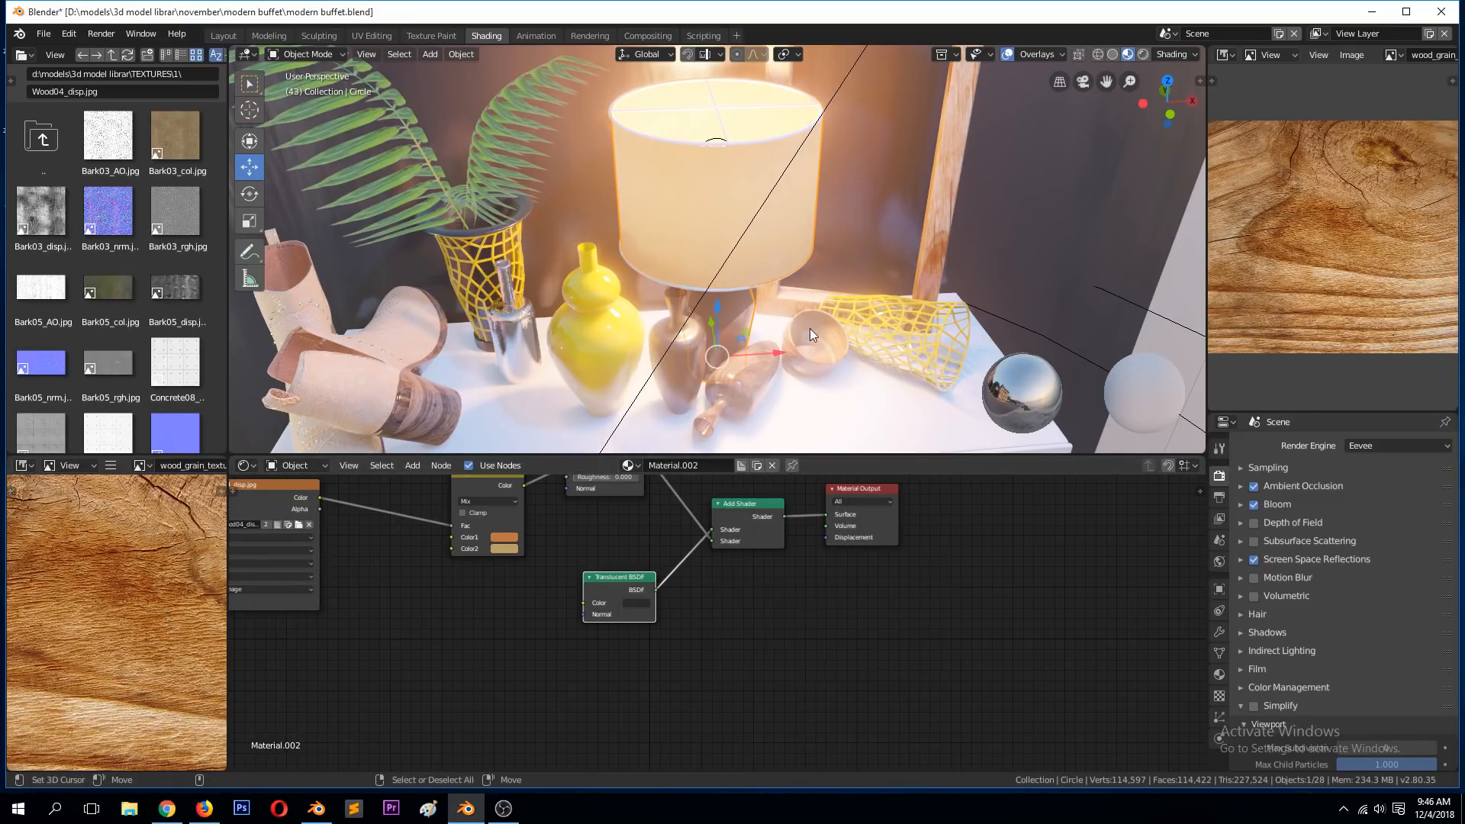
pyautogui.moveTo(793, 305); pyautogui.dragTo(702, 272, button='middle')
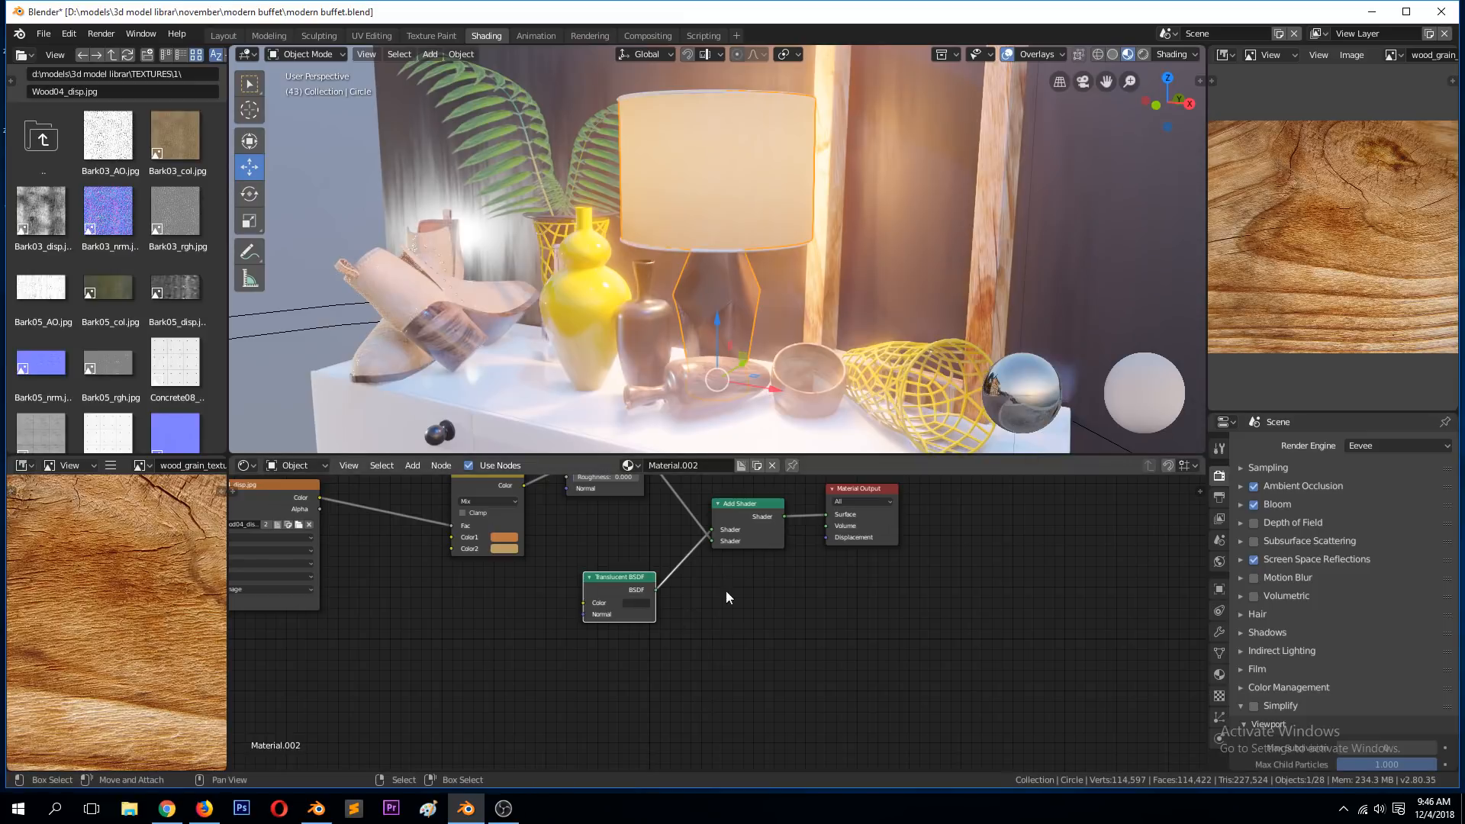
pyautogui.scroll(-6, 722, 180)
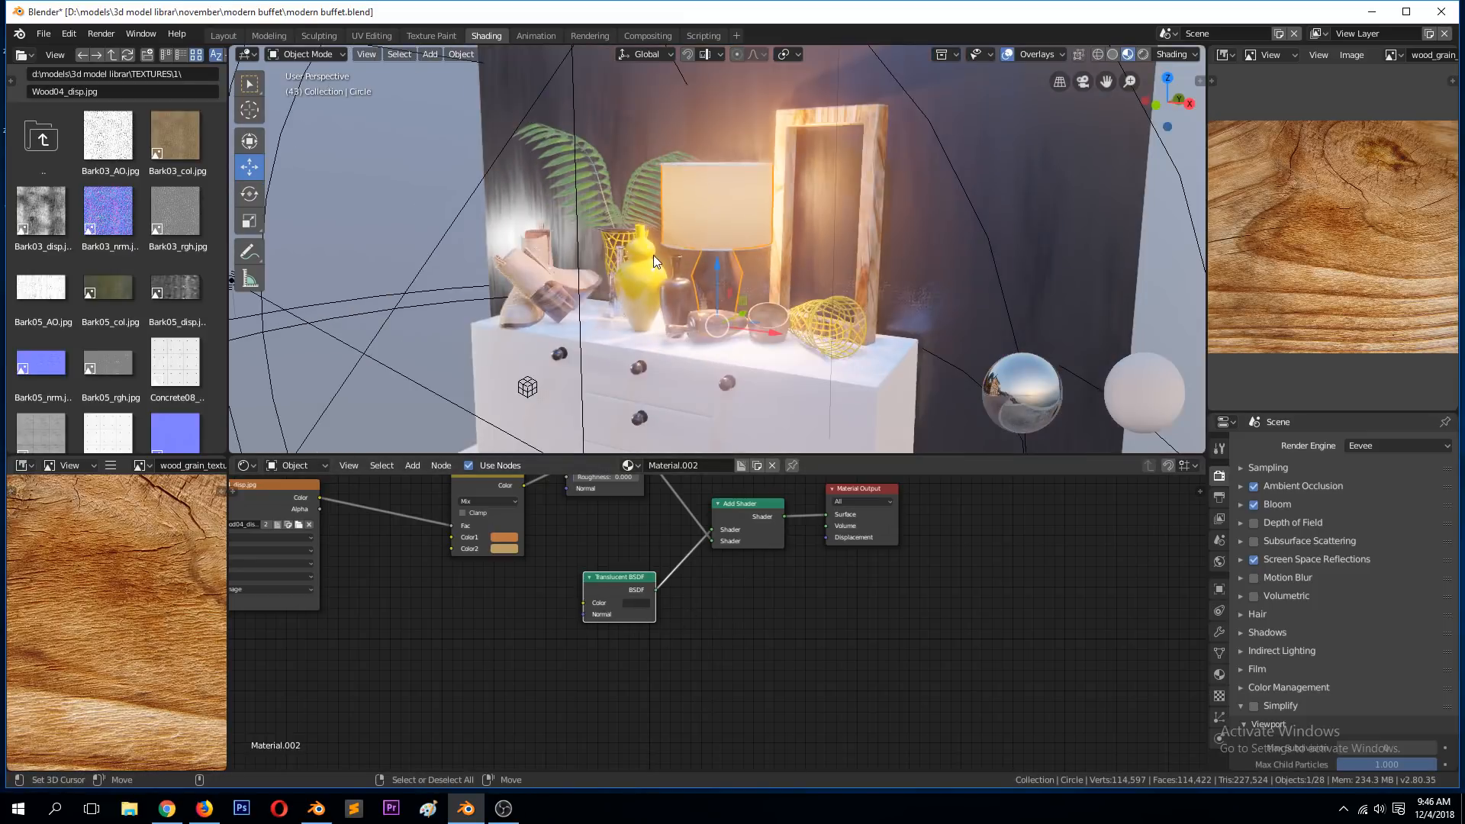
pyautogui.moveTo(667, 270); pyautogui.dragTo(687, 286, button='middle')
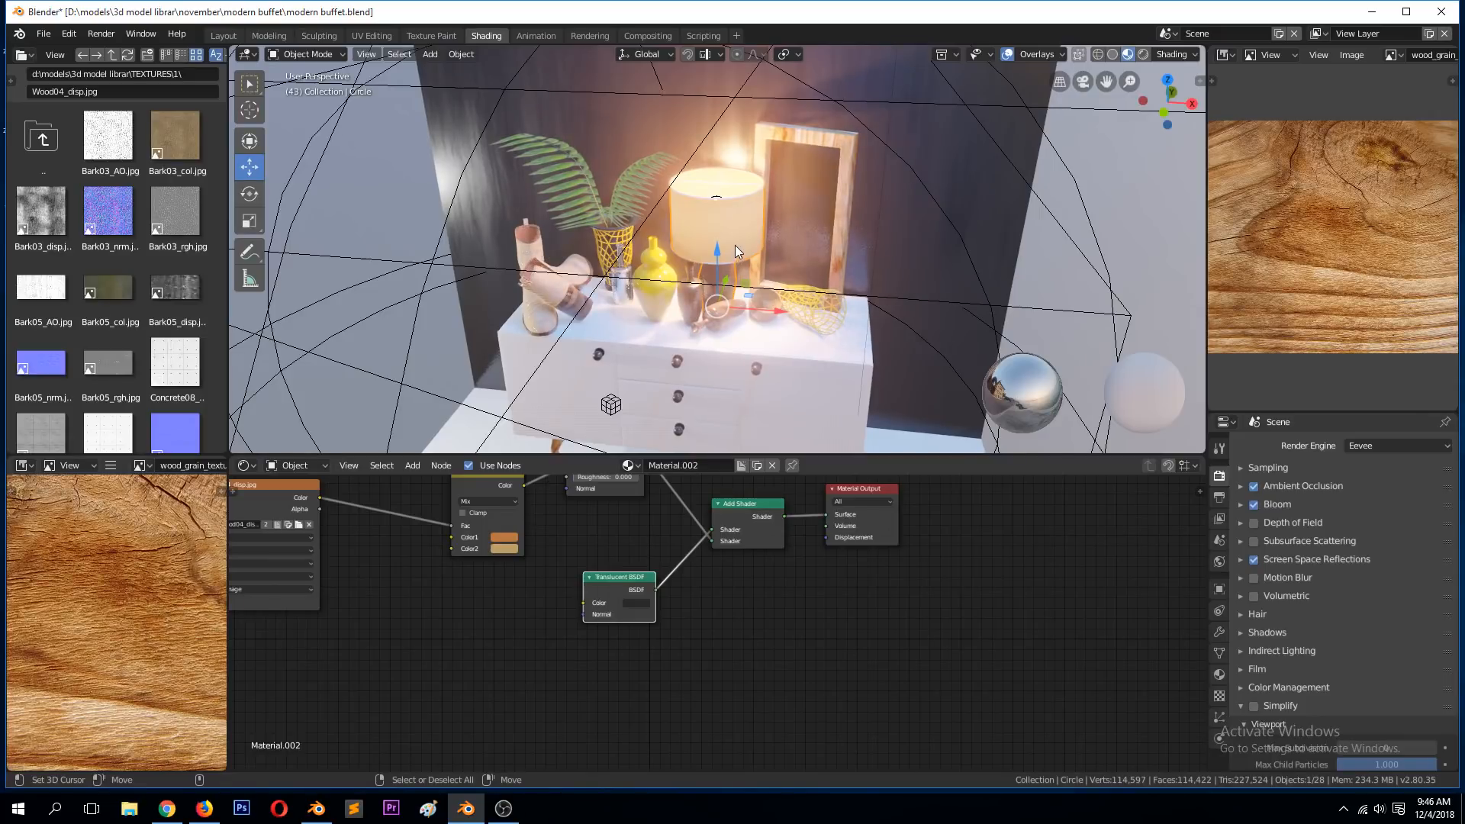
# - Switch to Chrome and open the ArtStation and 3D model download links from the YouTube channel banner
pyautogui.click(166, 808)
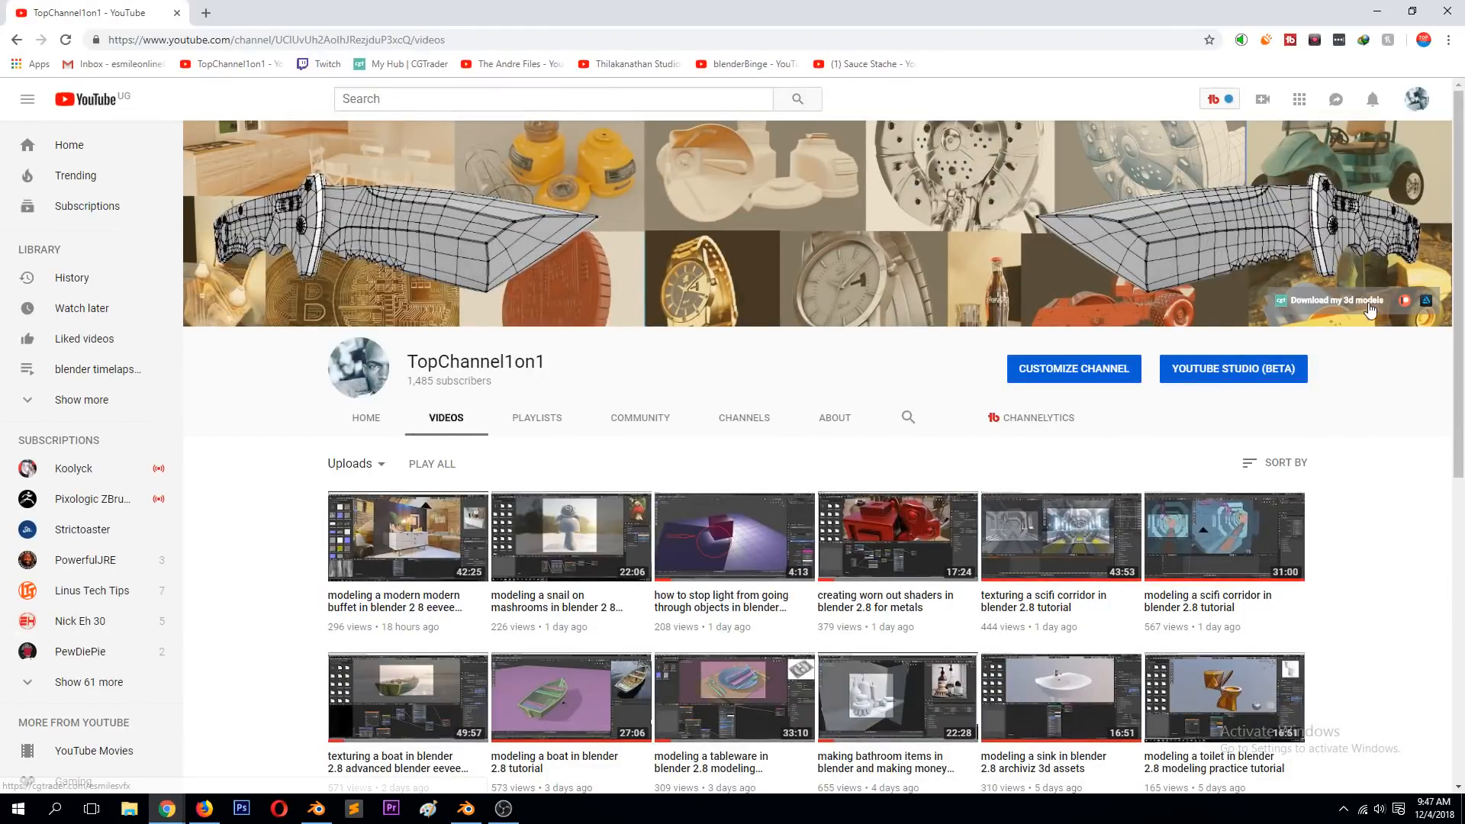
pyautogui.click(1425, 302)
pyautogui.click(118, 17)
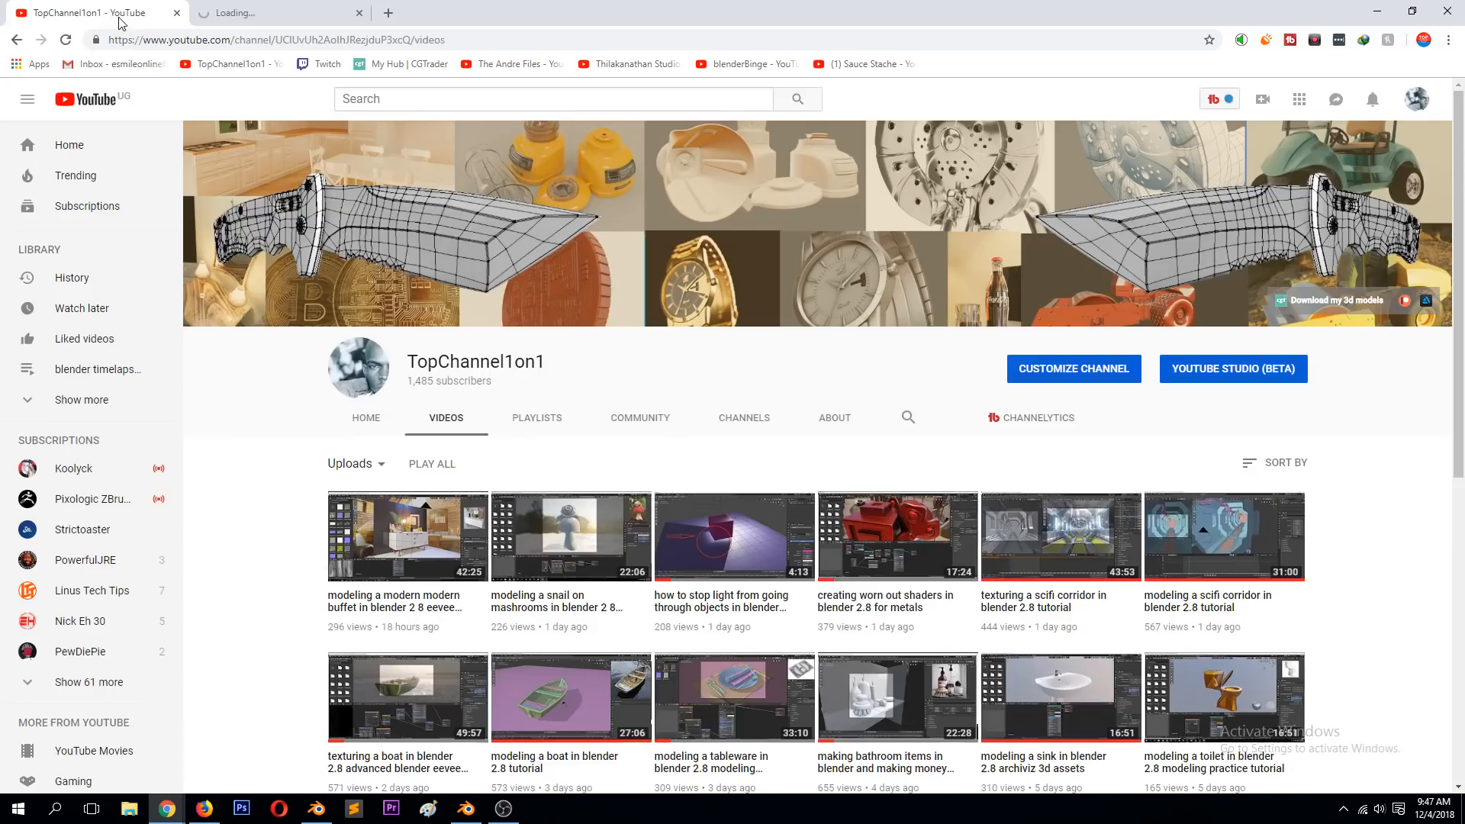
pyautogui.click(1302, 306)
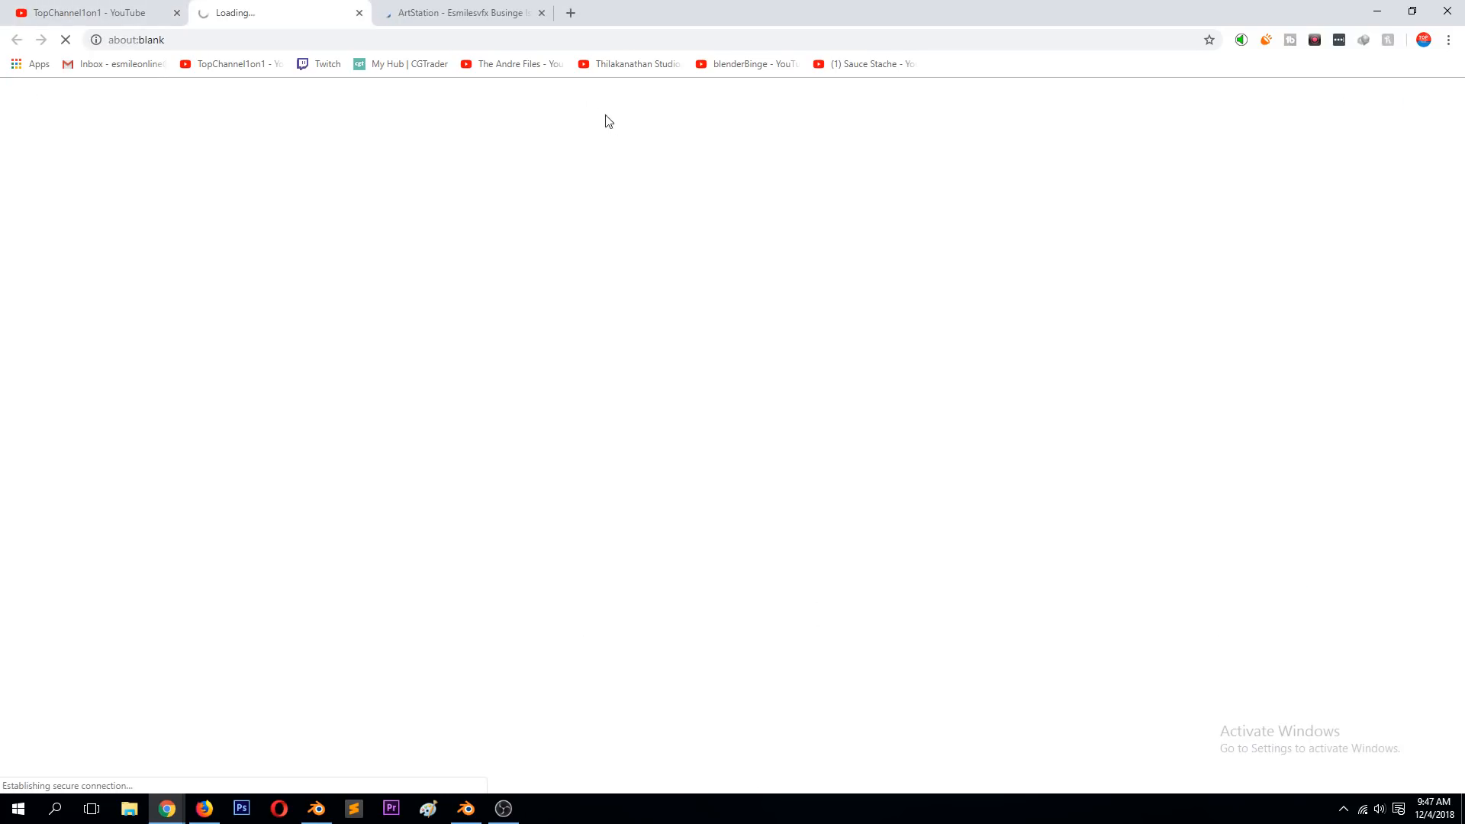
pyautogui.click(122, 11)
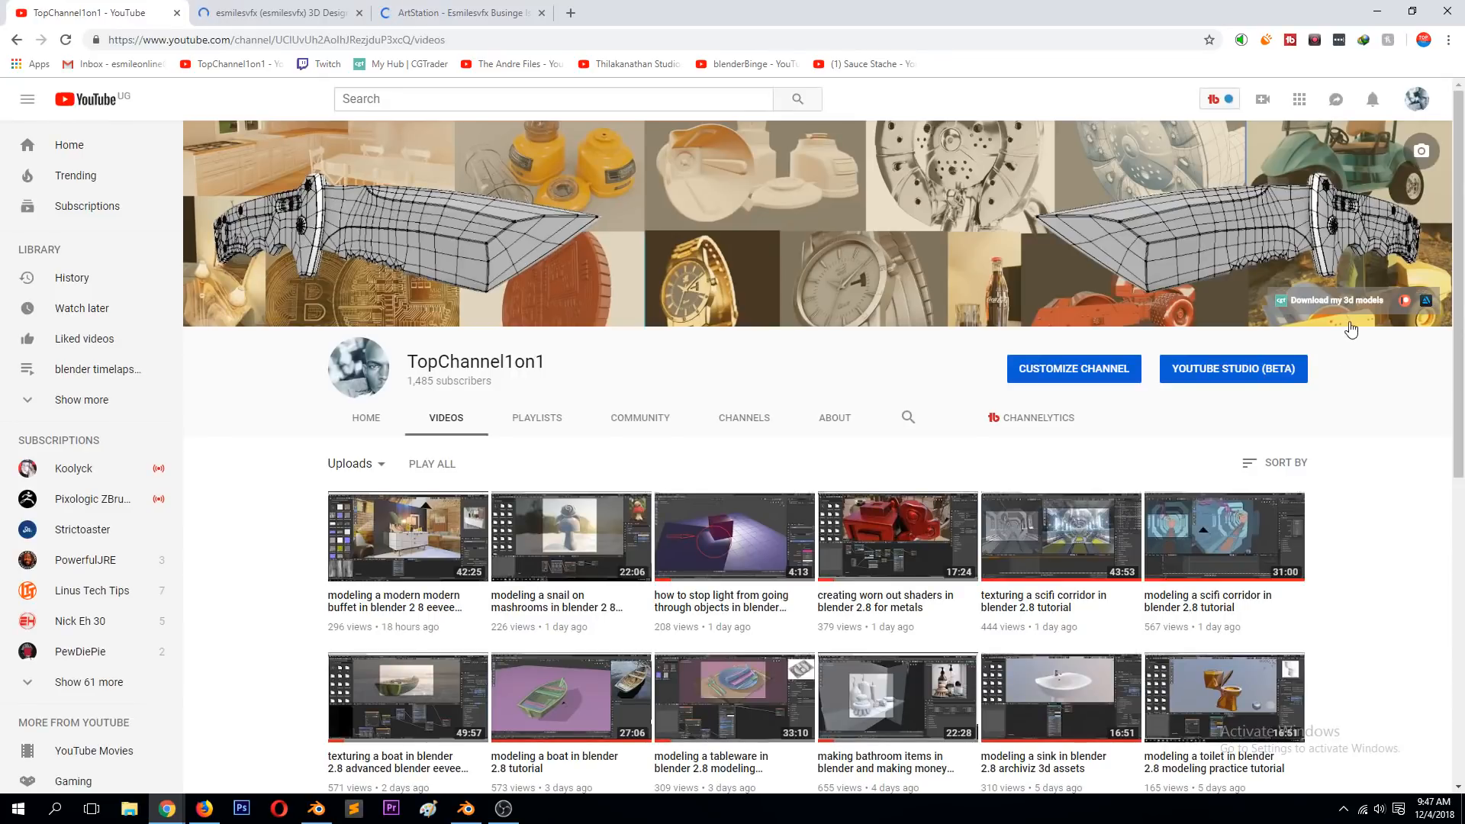
pyautogui.click(257, 11)
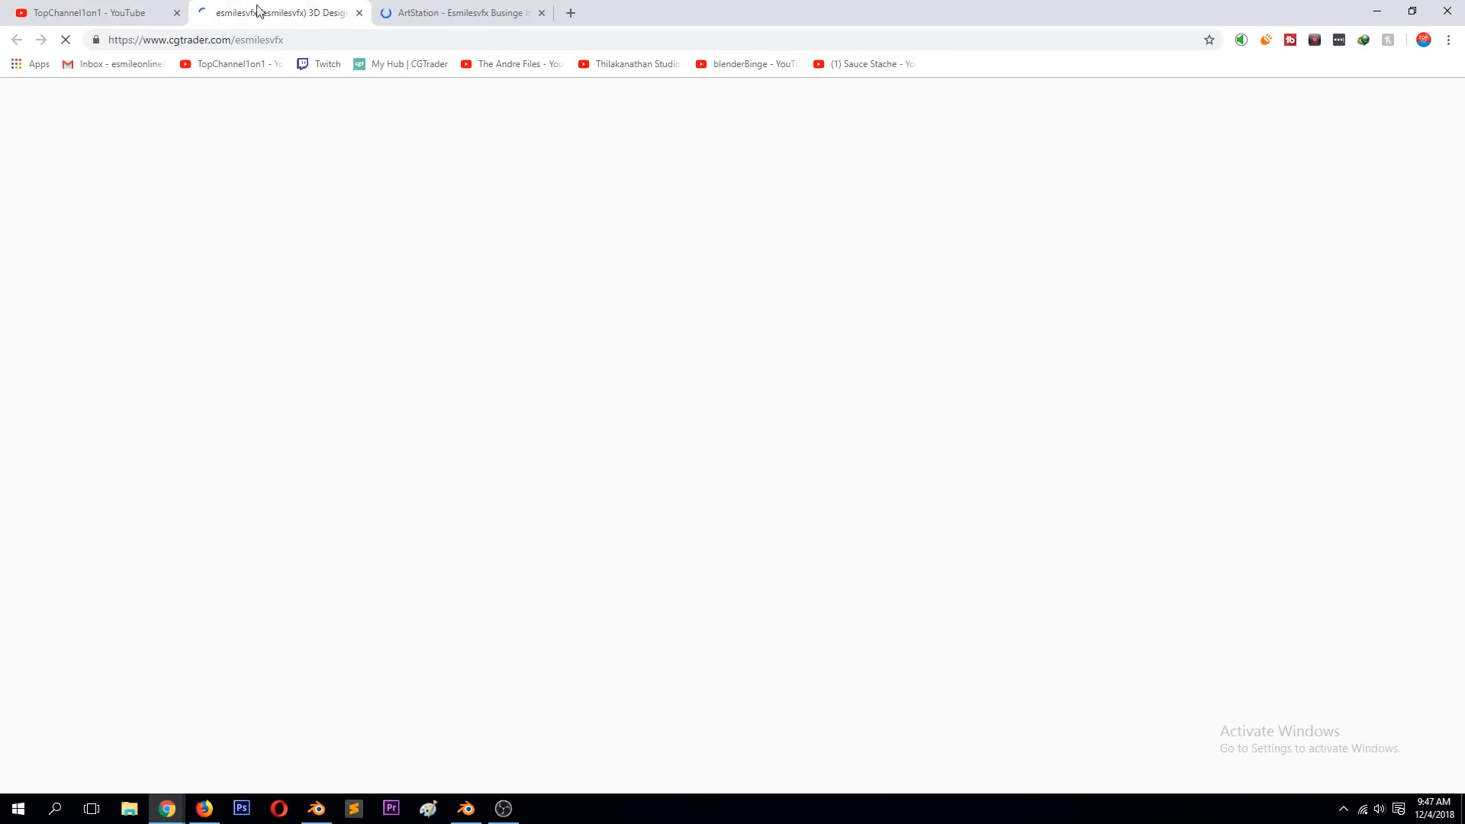
# - Open the modern buffet artwork from the ArtStation portfolio
pyautogui.click(464, 10)
pyautogui.scroll(-5, 383, 275)
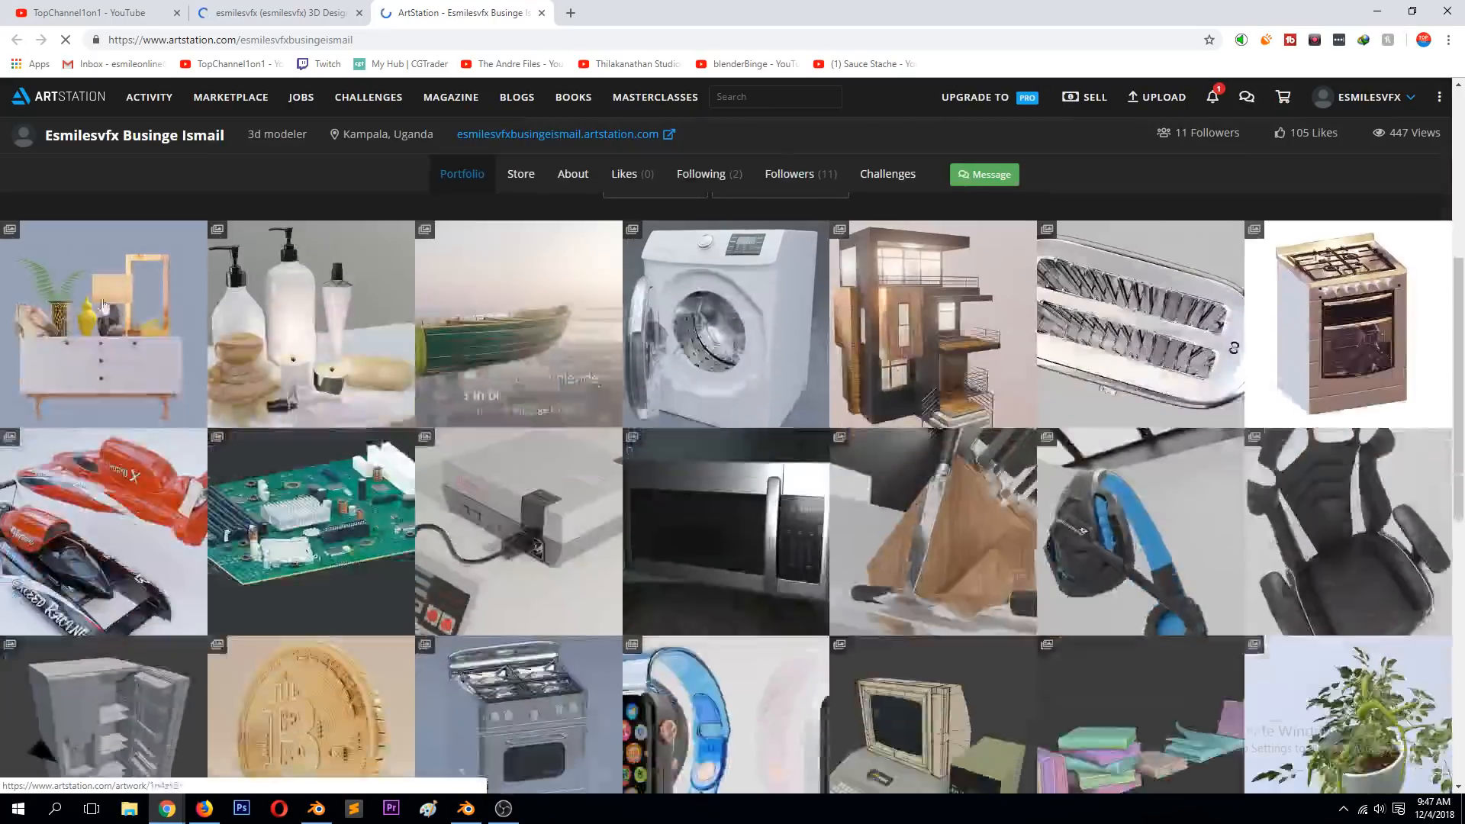
pyautogui.click(138, 323)
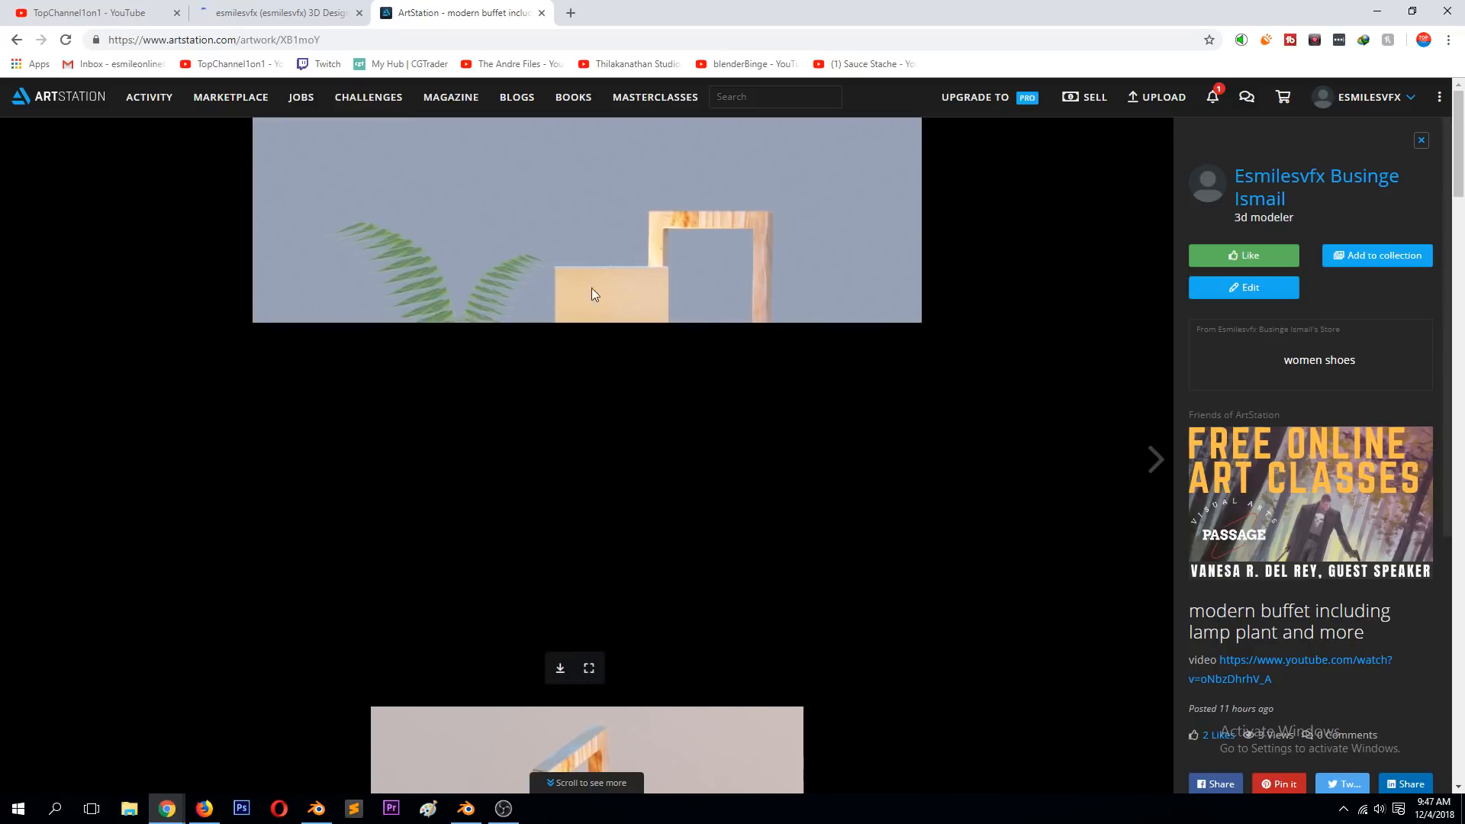
# - Examine the modern buffet artwork's rendered and wireframe images through to the end of the page
pyautogui.scroll(-8, 615, 320)
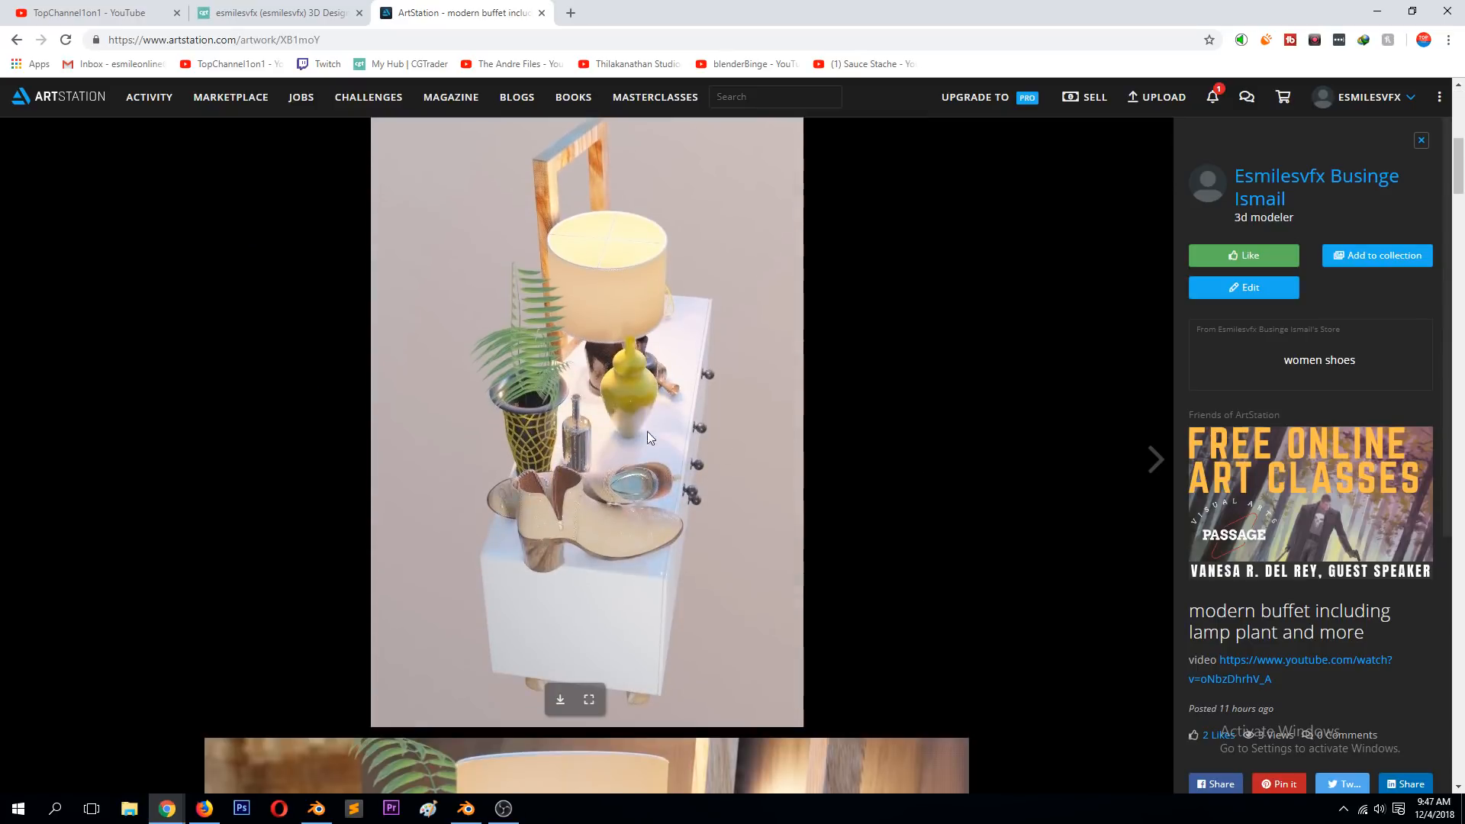
pyautogui.scroll(-12, 647, 432)
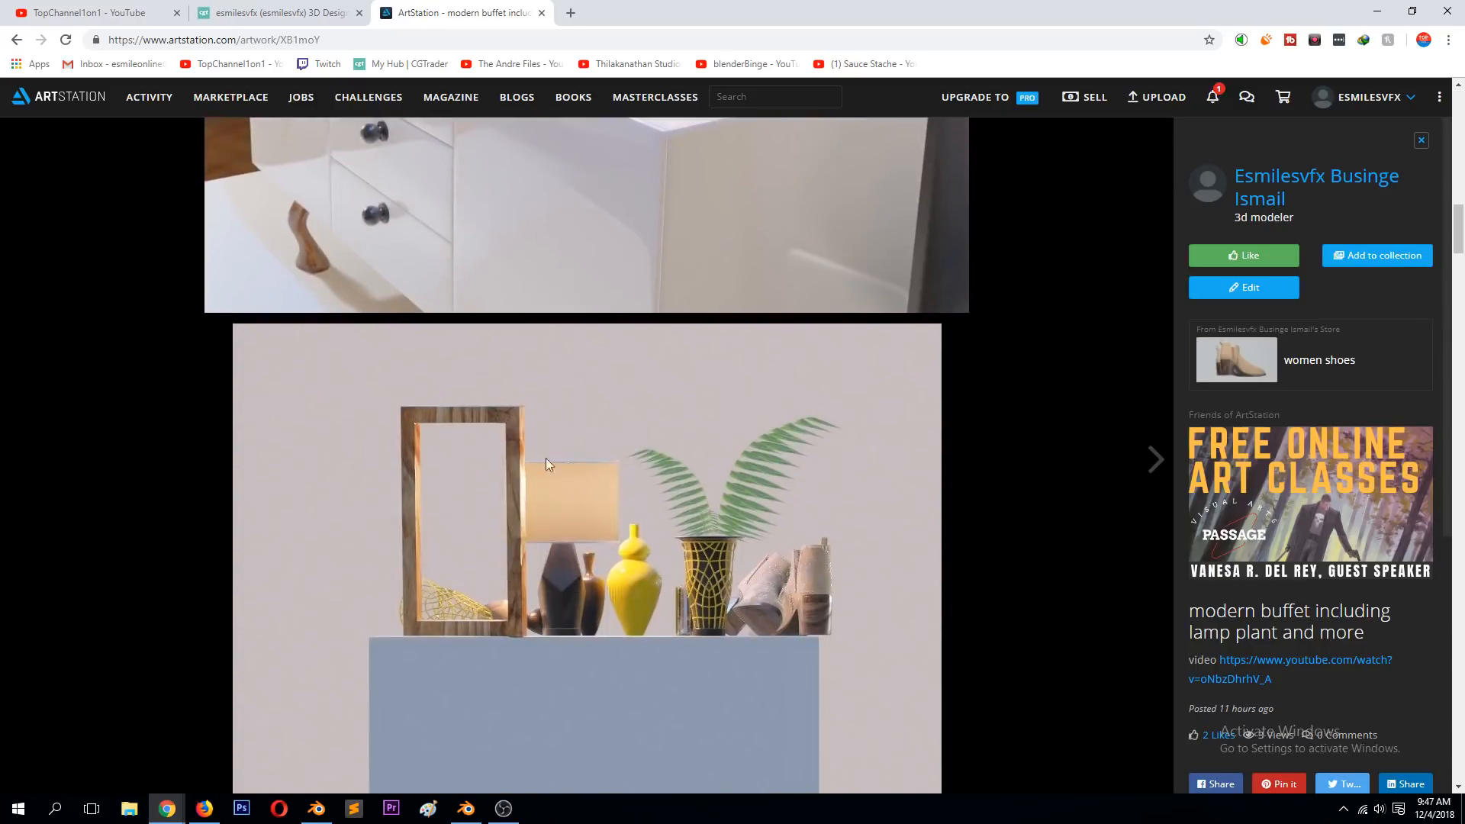
pyautogui.scroll(-15, 547, 462)
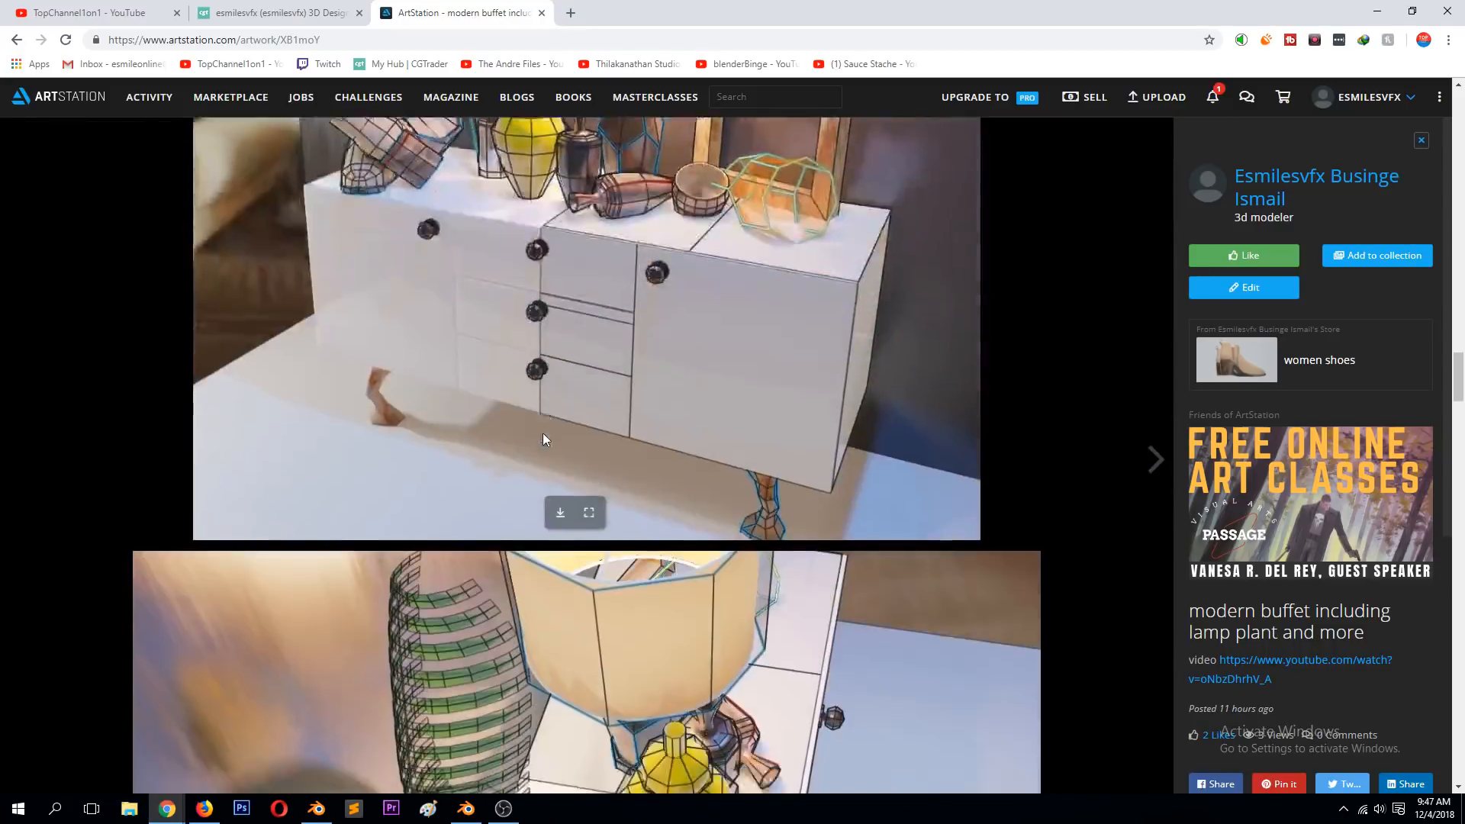
pyautogui.scroll(-18, 544, 433)
pyautogui.scroll(8, 565, 397)
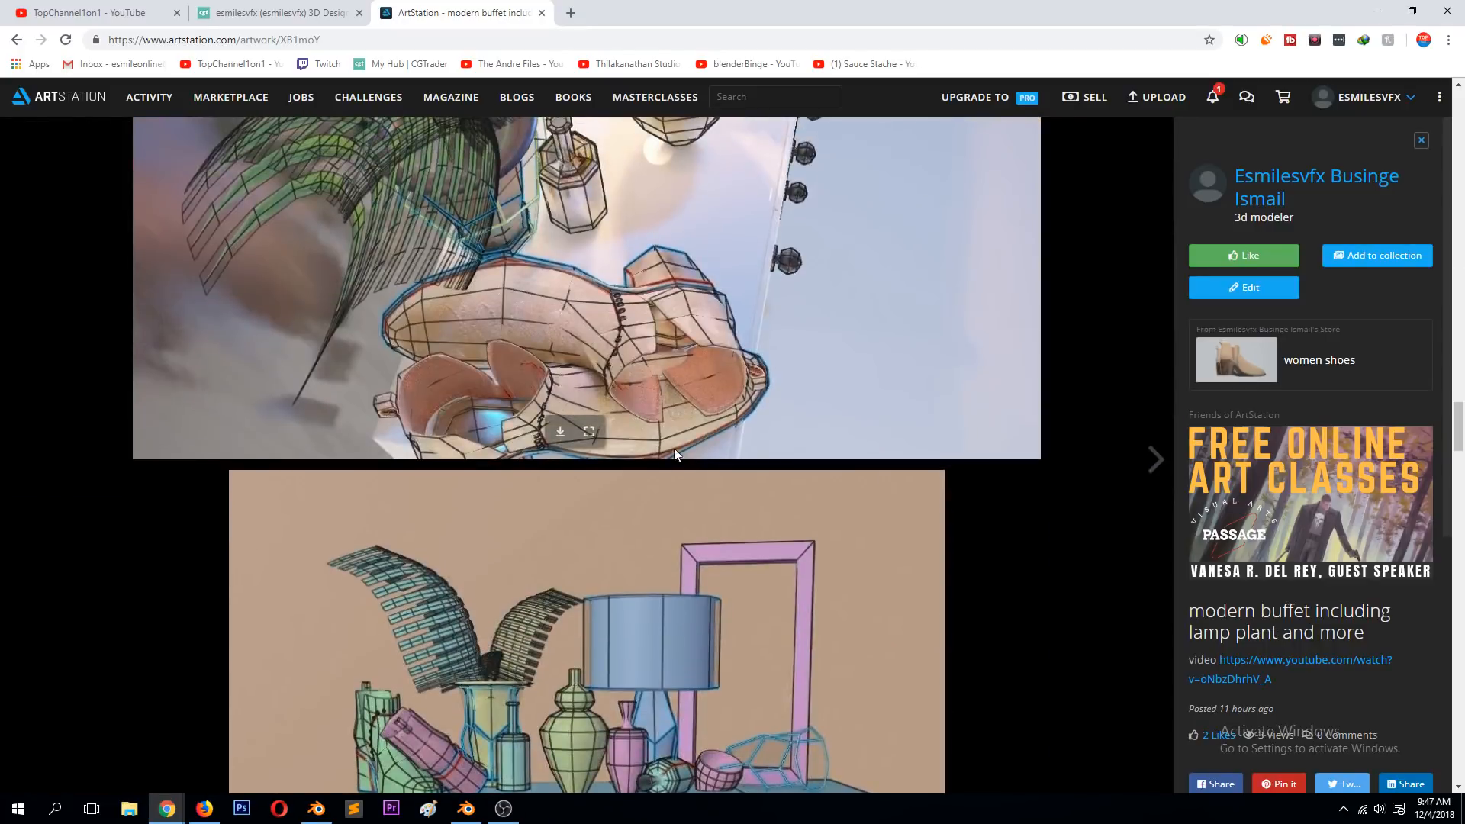
pyautogui.scroll(-15, 657, 450)
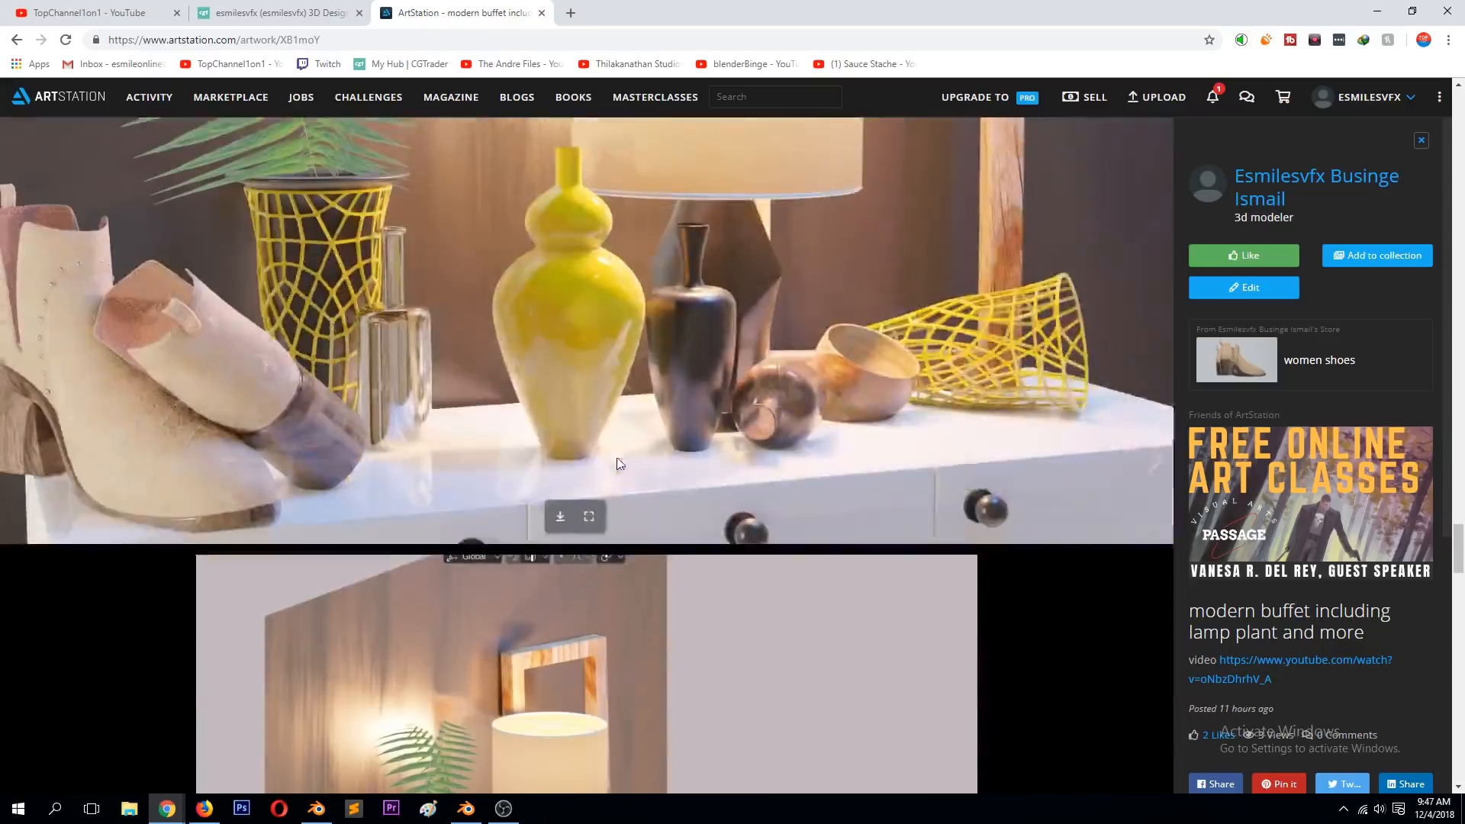
pyautogui.scroll(-15, 621, 453)
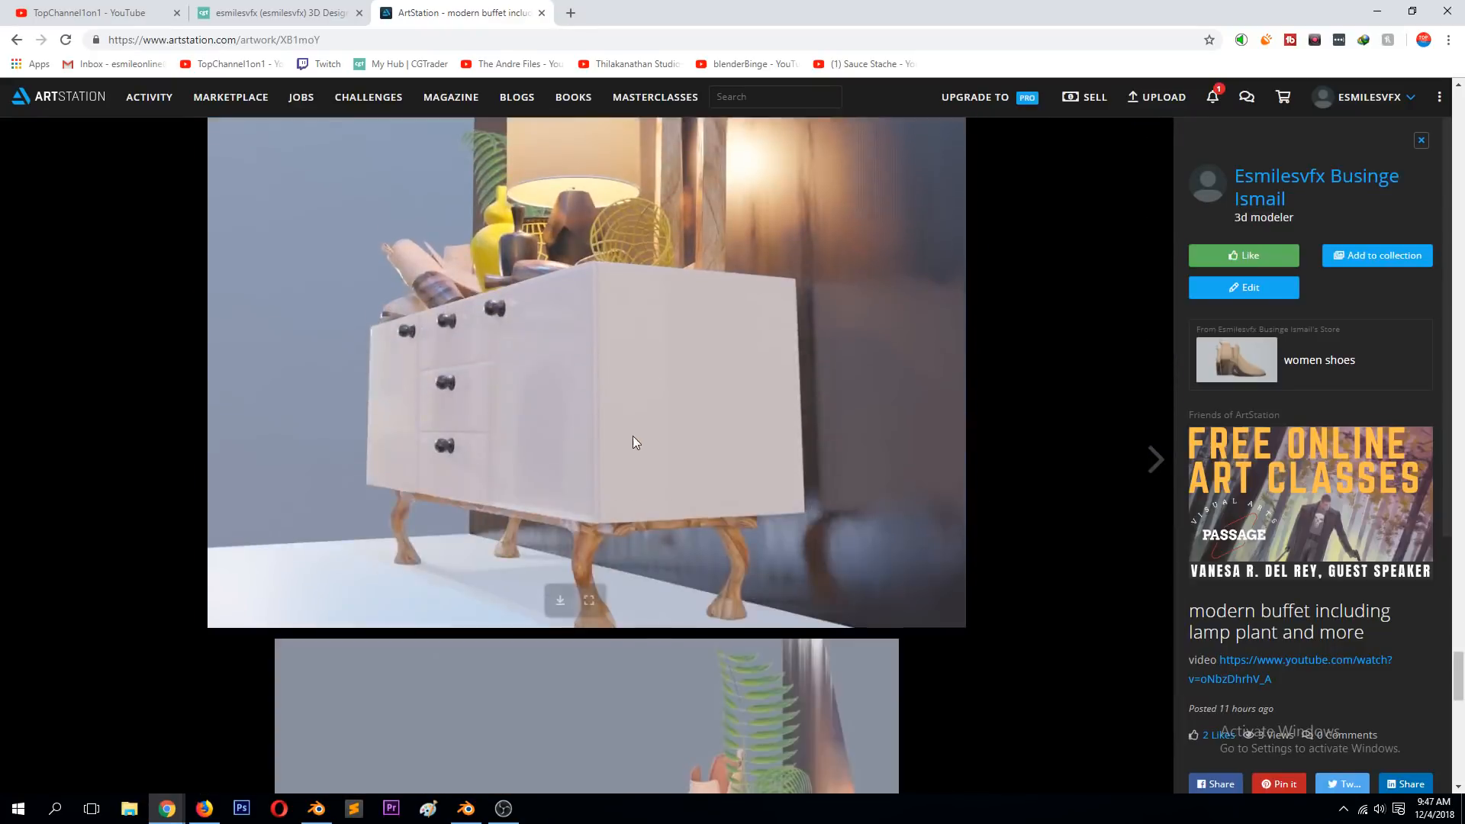
pyautogui.scroll(-7, 633, 442)
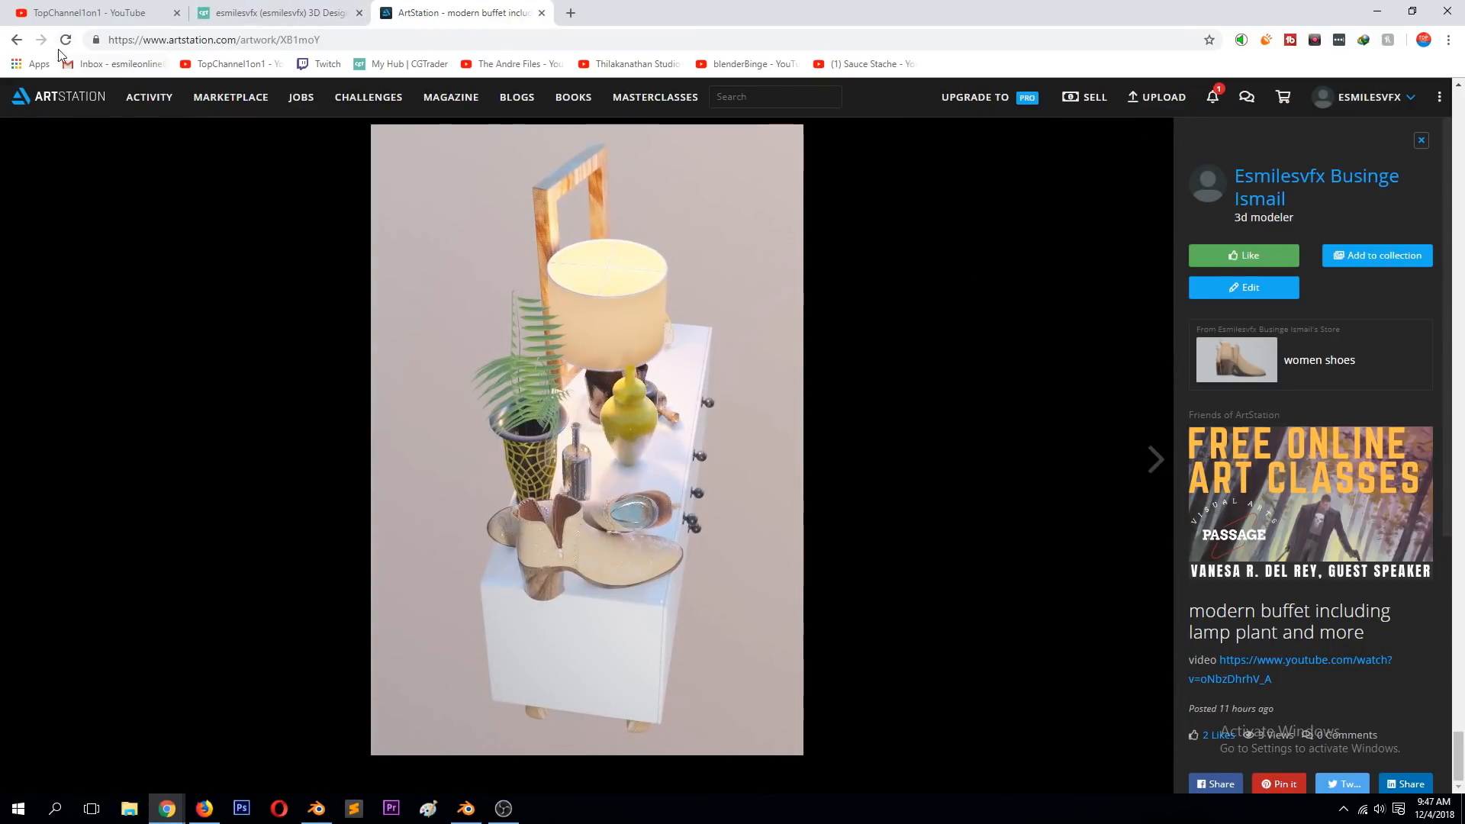
# - Return to the ArtStation portfolio and look through the other published models
pyautogui.click(16, 39)
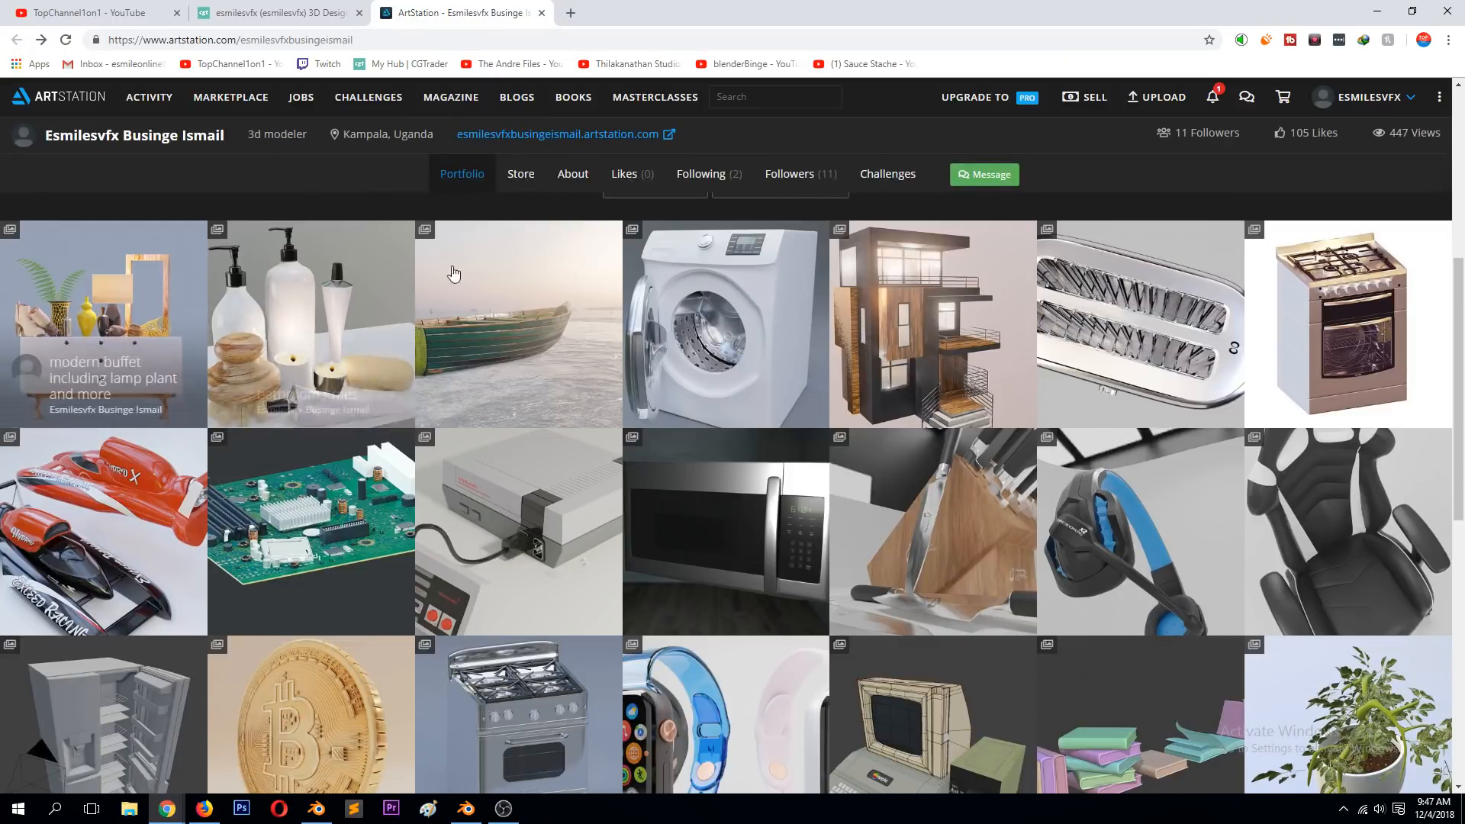
pyautogui.scroll(-6, 1182, 366)
pyautogui.scroll(-3, 155, 280)
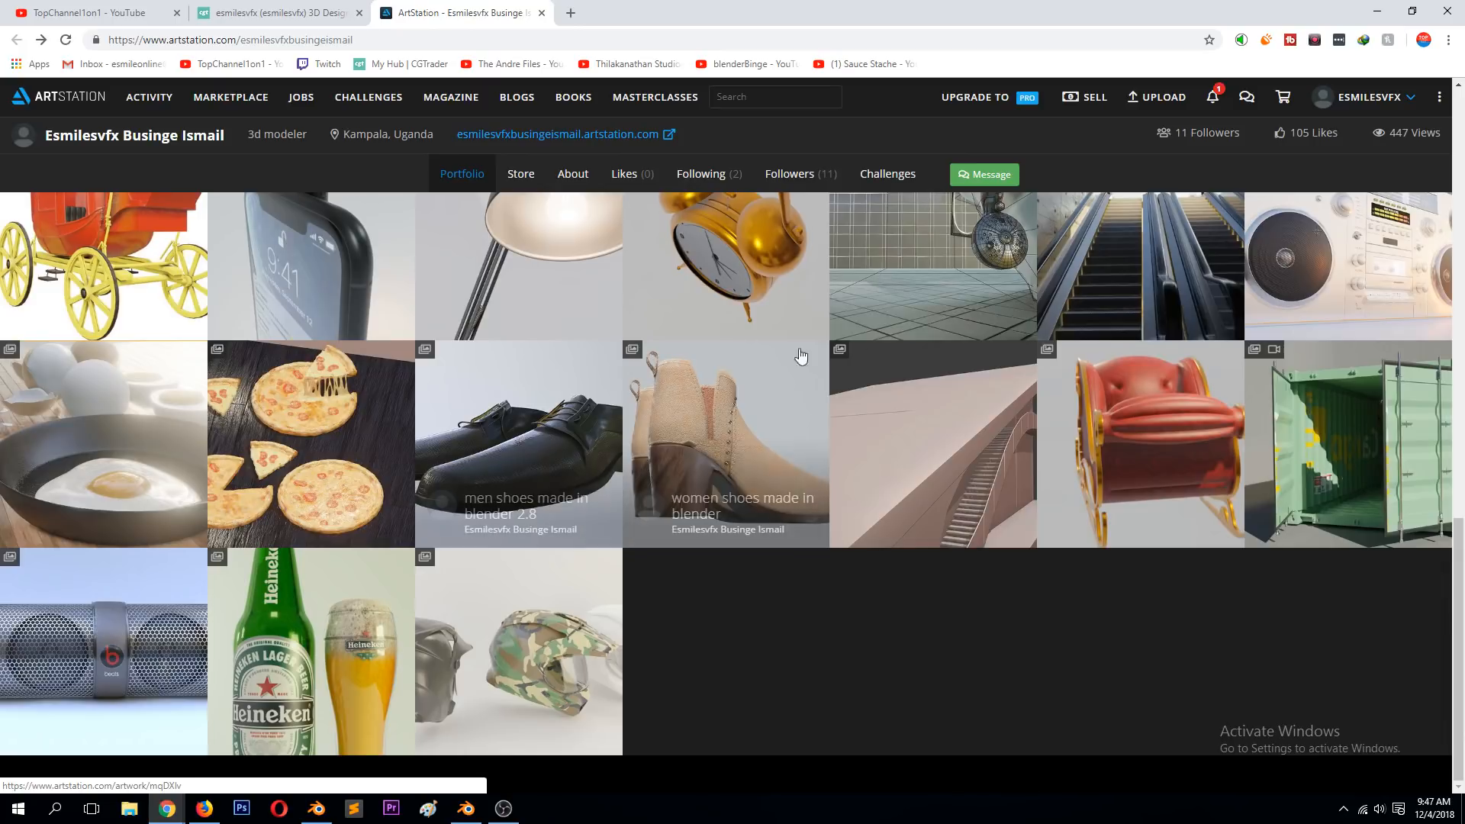
pyautogui.scroll(5, 969, 282)
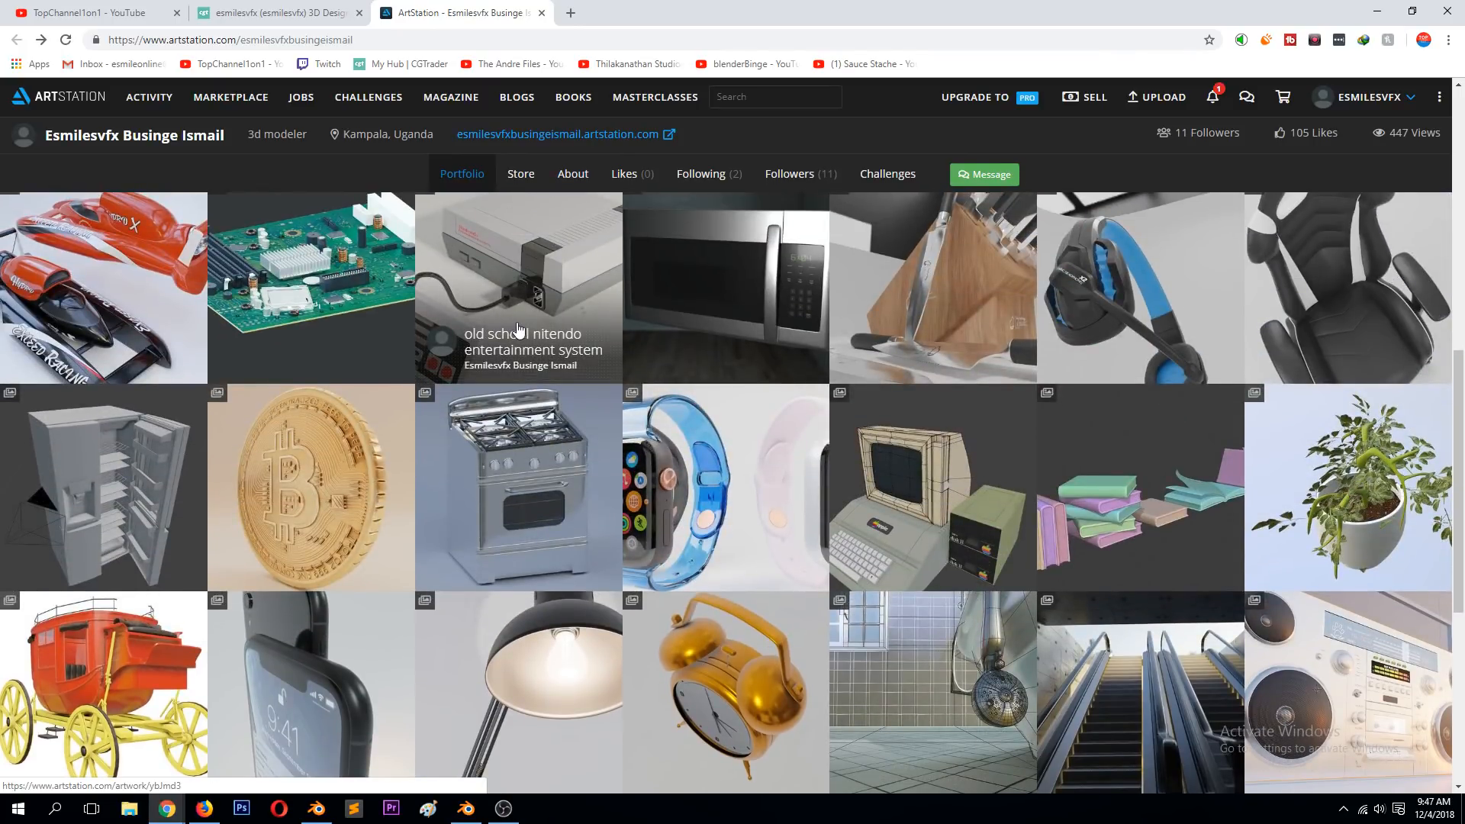
pyautogui.scroll(5, 473, 388)
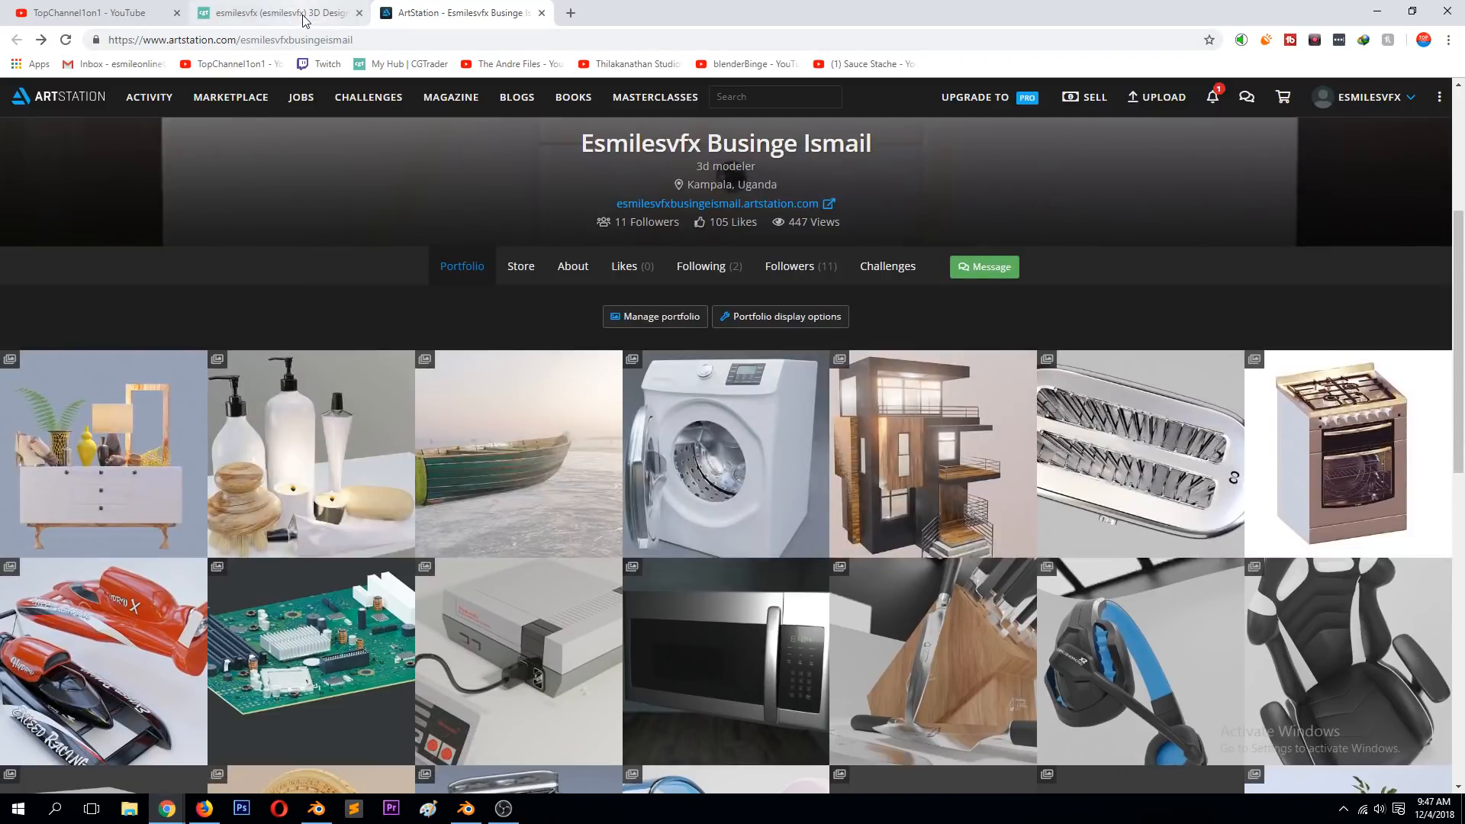
# - Look through the designer's models on CGTrader and open the full listing of their 3D models
pyautogui.click(279, 13)
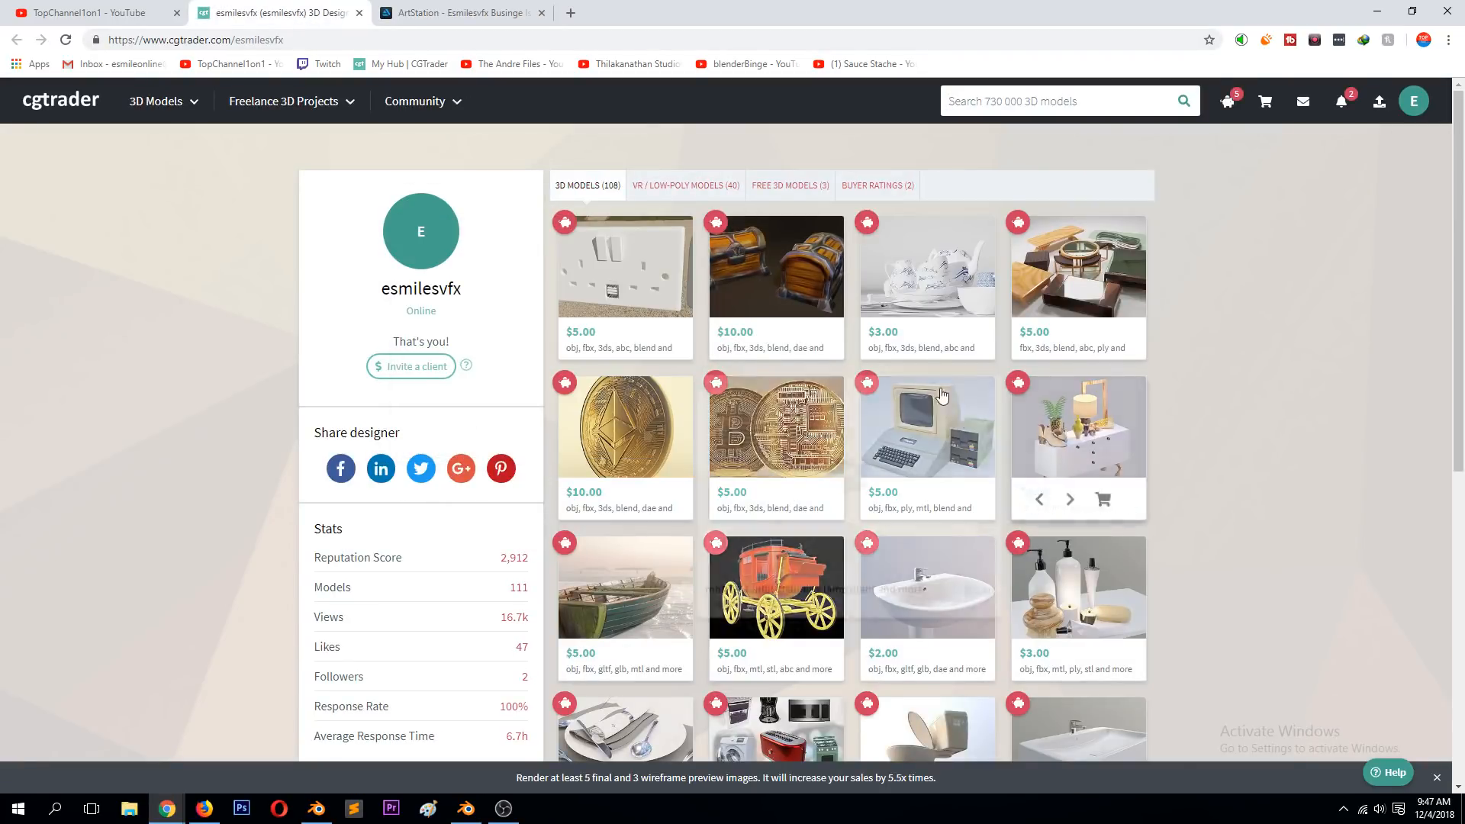
pyautogui.scroll(-2, 1171, 433)
pyautogui.scroll(-5, 1008, 563)
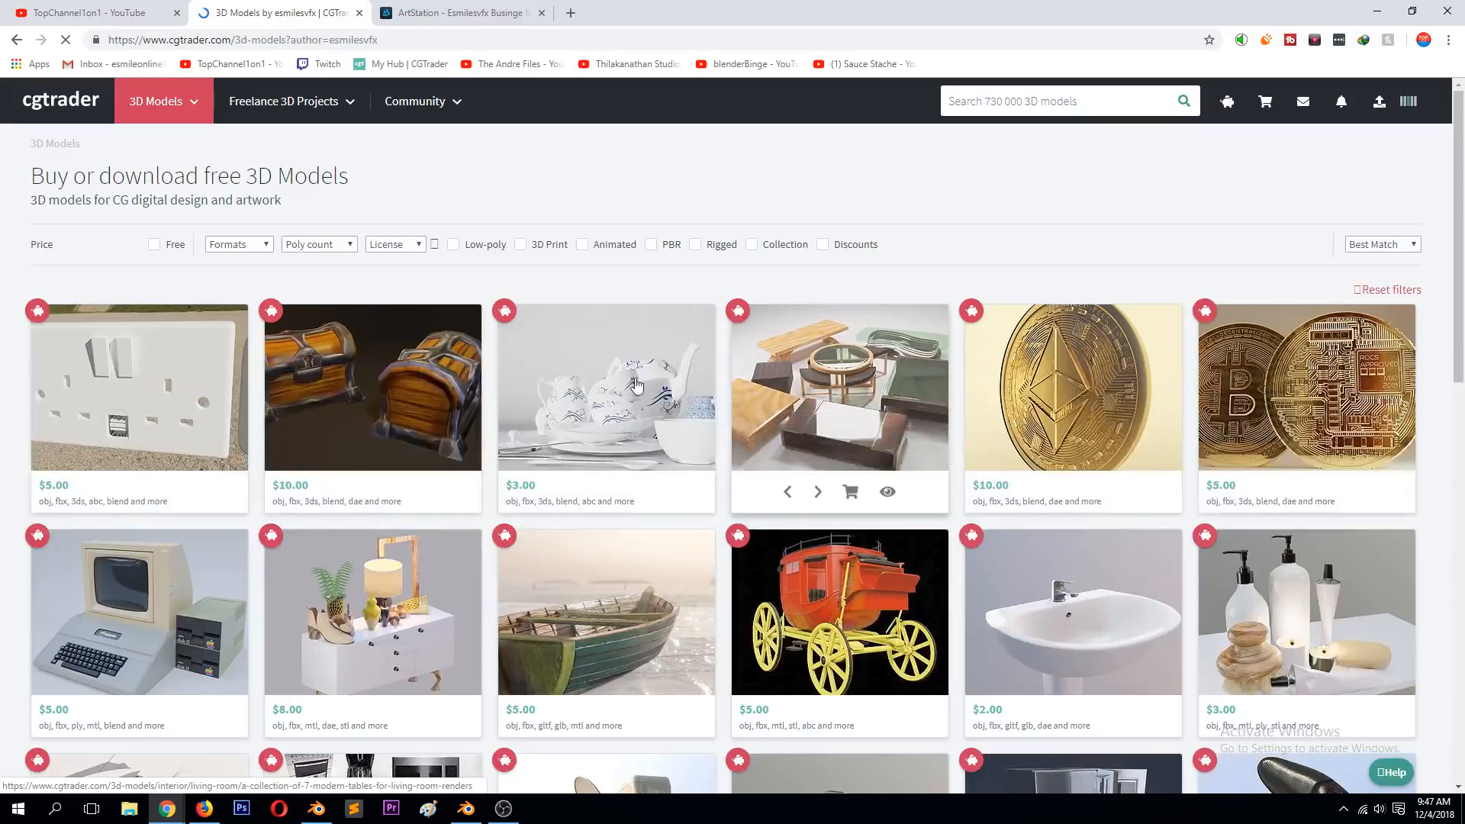
# - Look through the full listing of the designer's models on CGTrader and preview the tableware collection
pyautogui.scroll(-12, 637, 386)
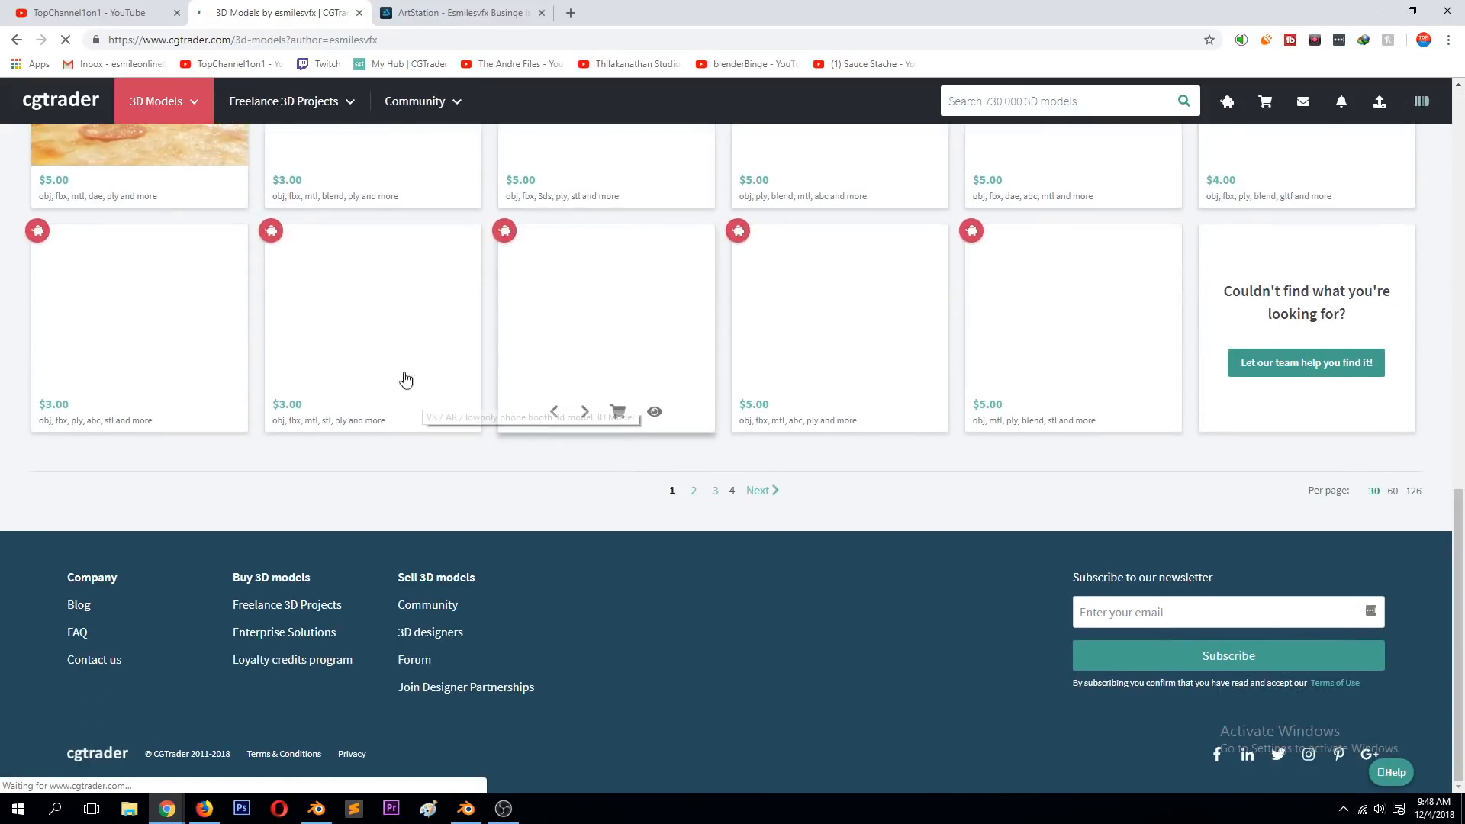
pyautogui.scroll(12, 405, 379)
pyautogui.moveTo(527, 359)
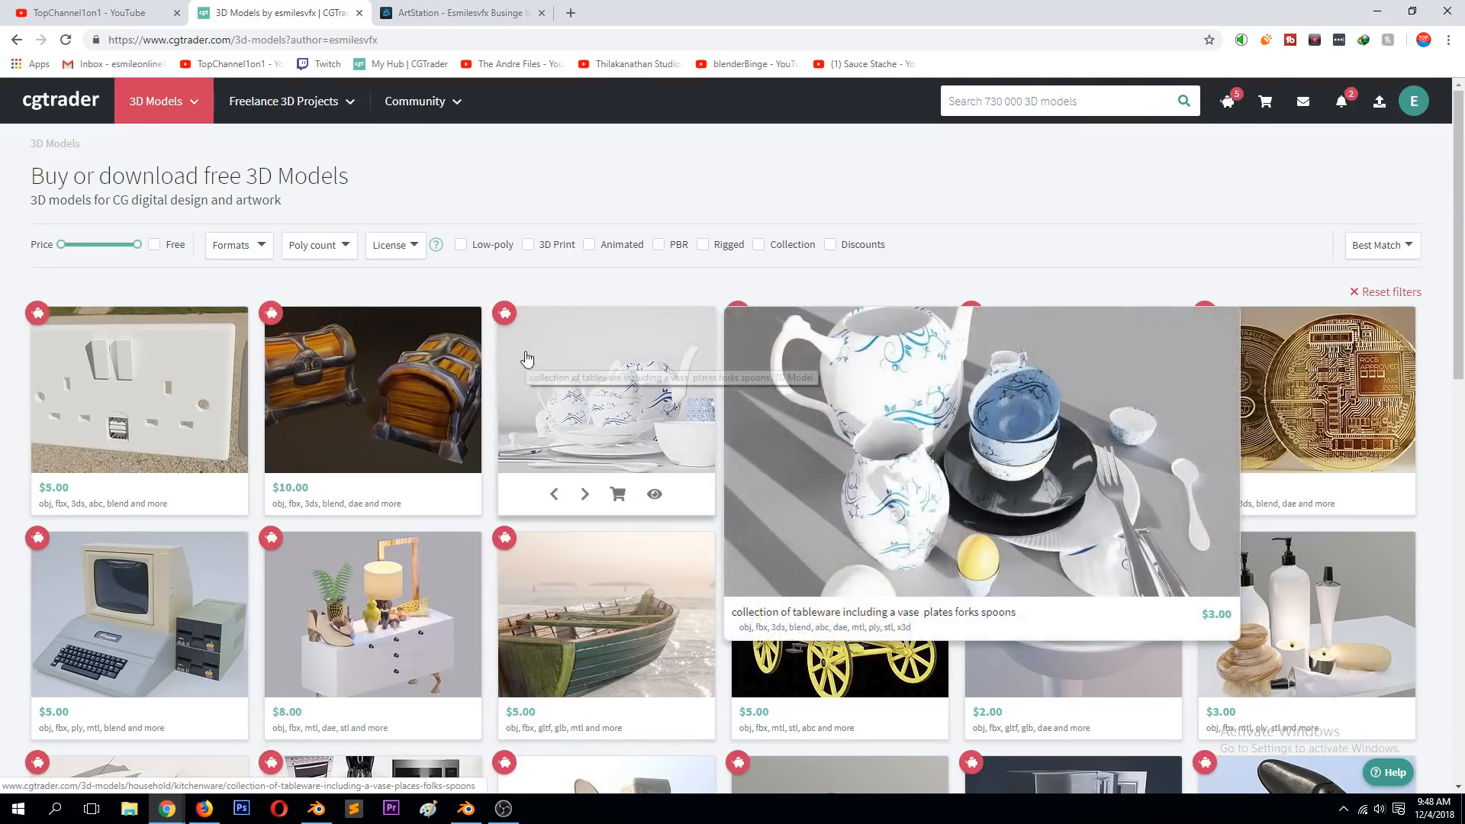
# - Revisit the ArtStation portfolio, open the Patreon page from the YouTube channel banner, and return to the CGTrader listing
pyautogui.click(446, 9)
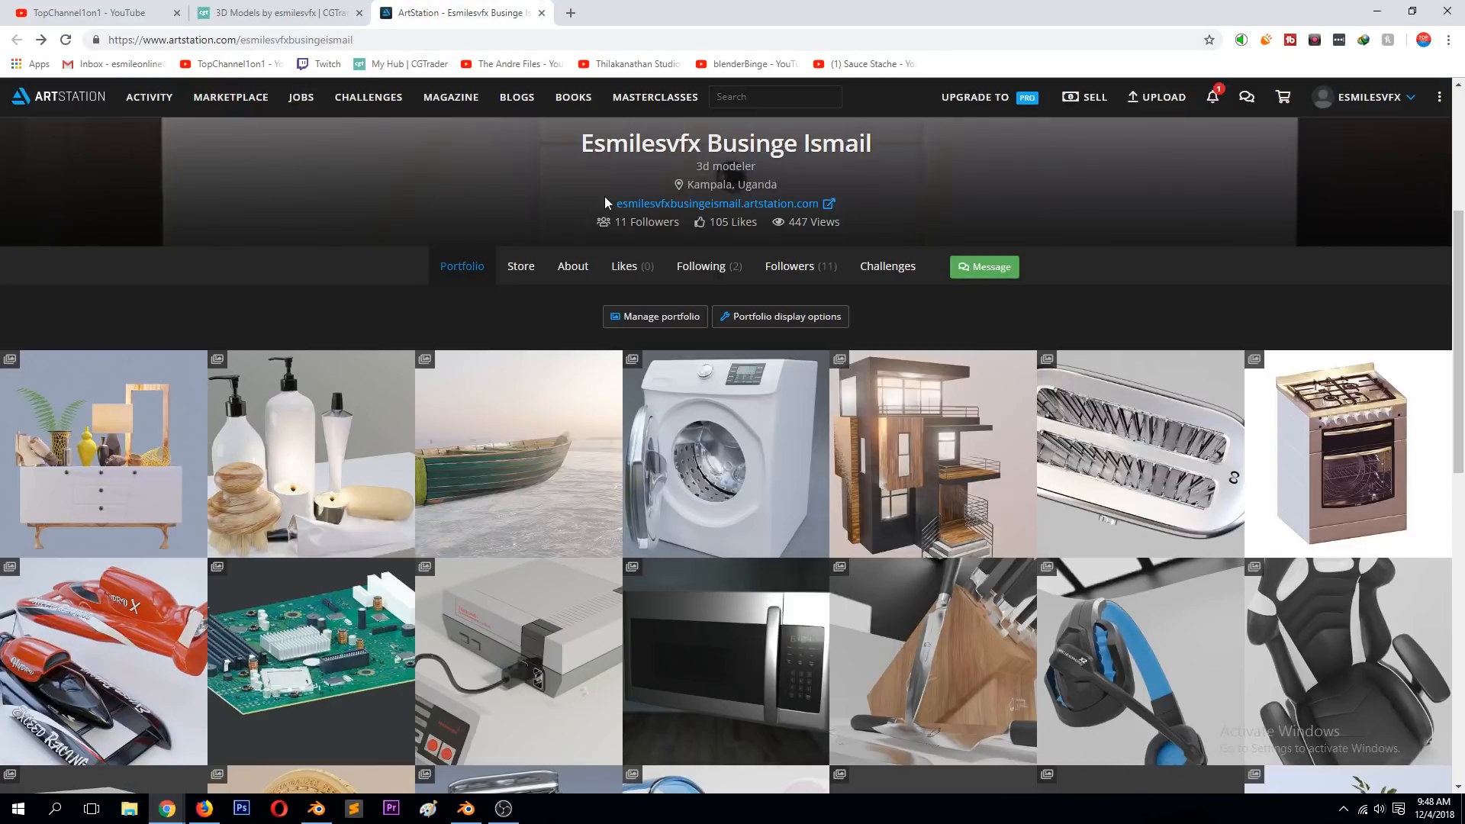
pyautogui.click(156, 13)
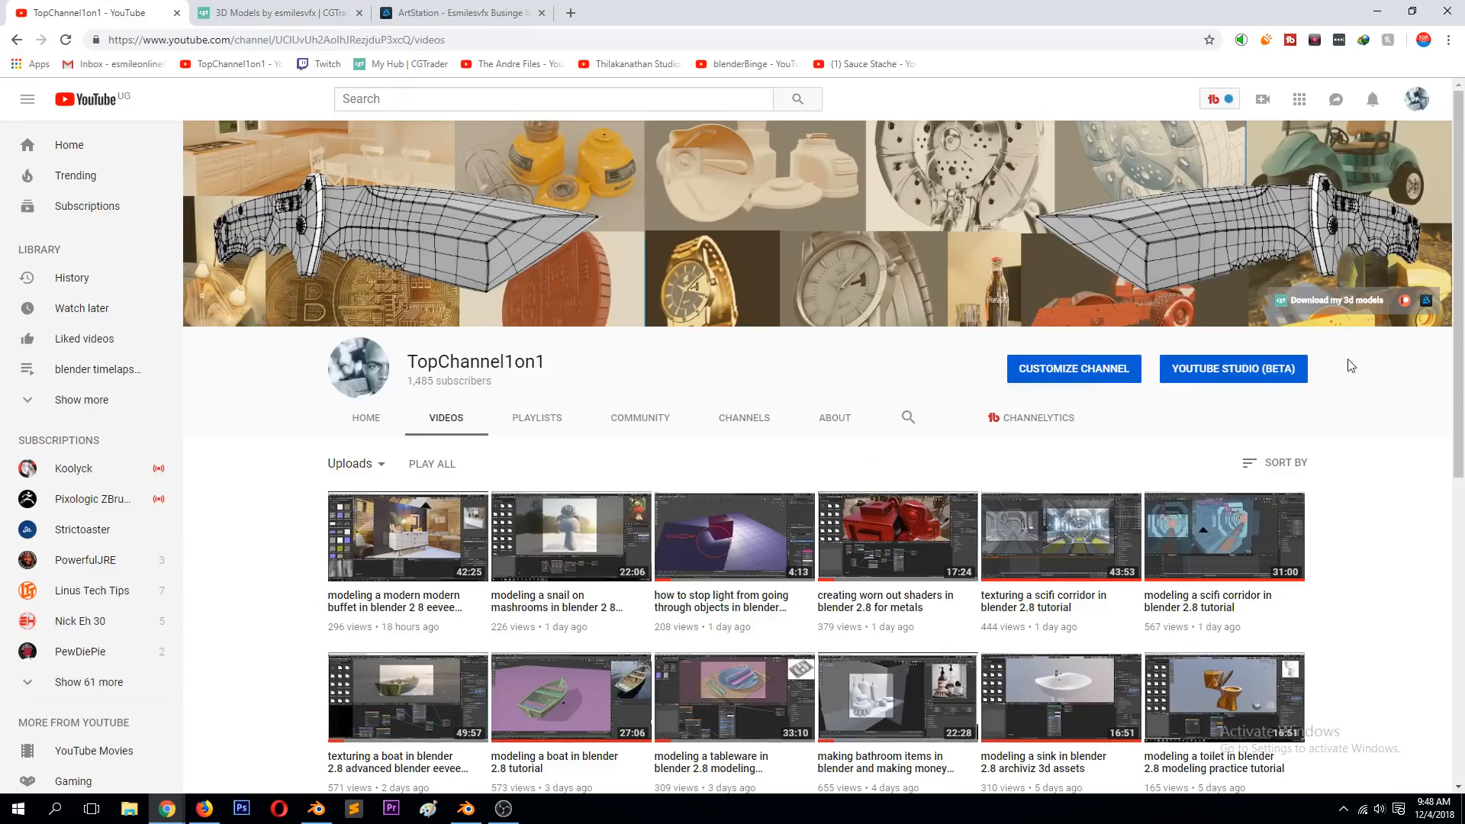
pyautogui.click(1423, 305)
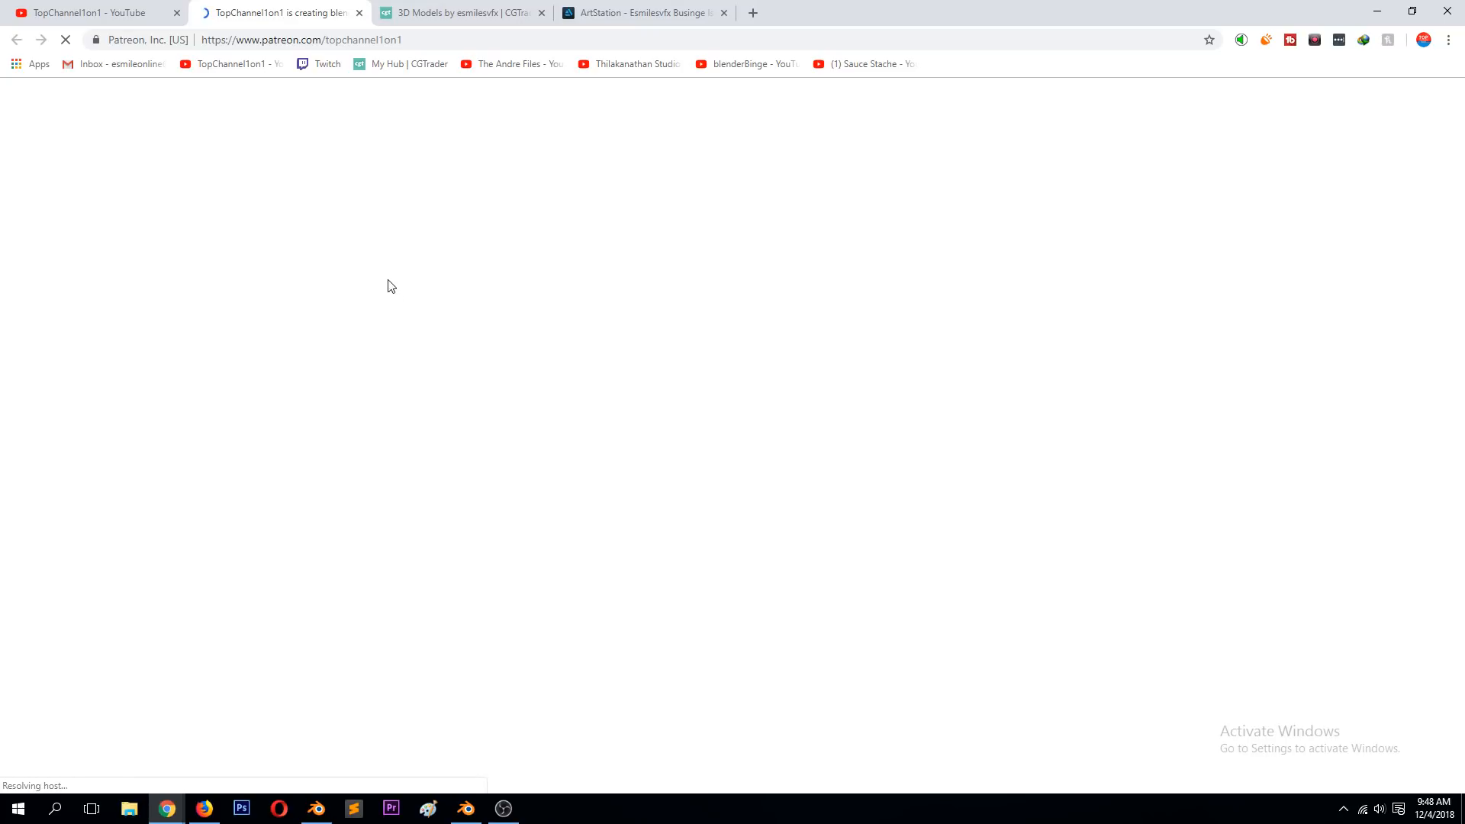
pyautogui.click(495, 10)
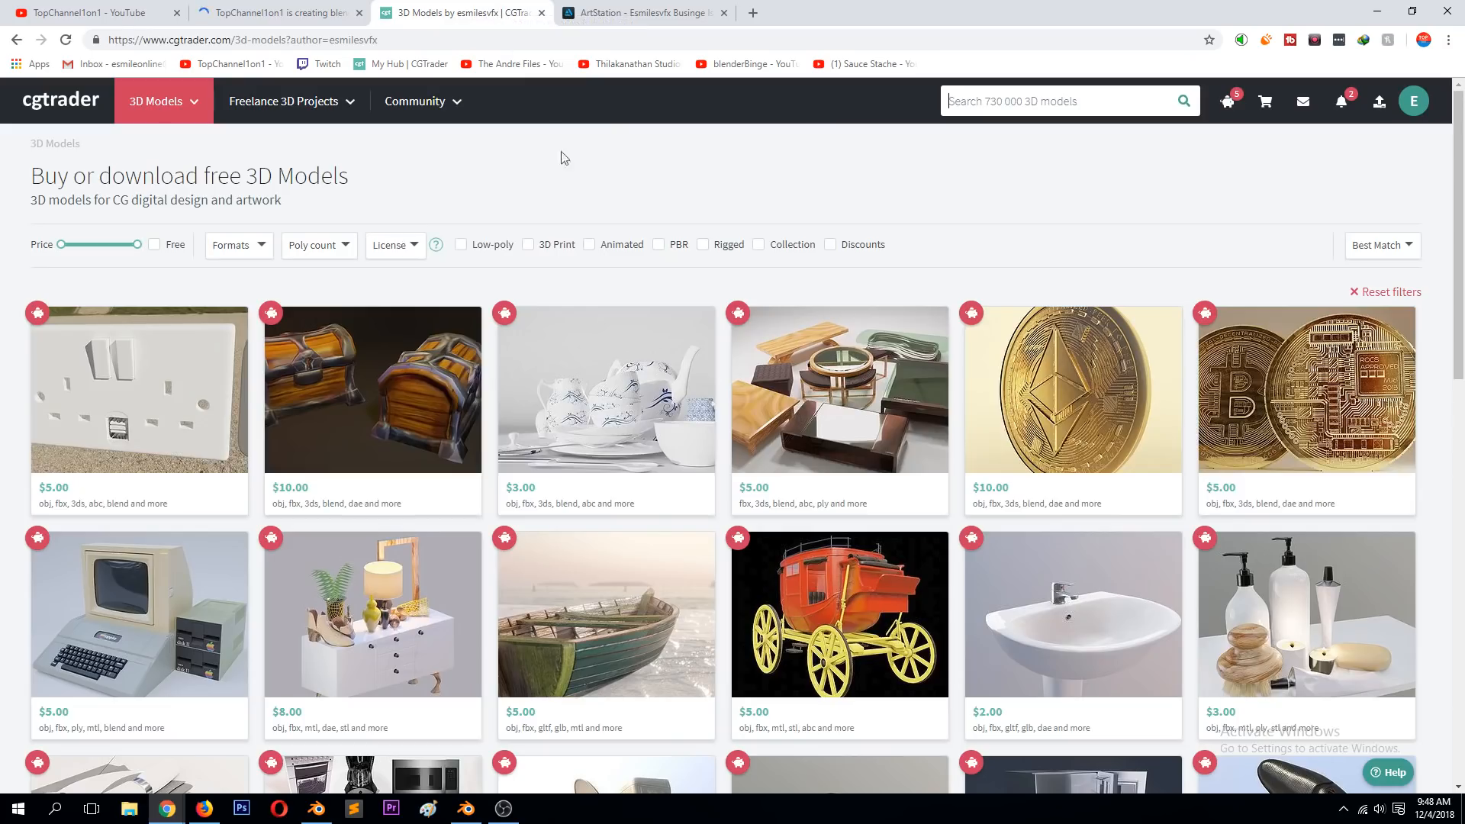
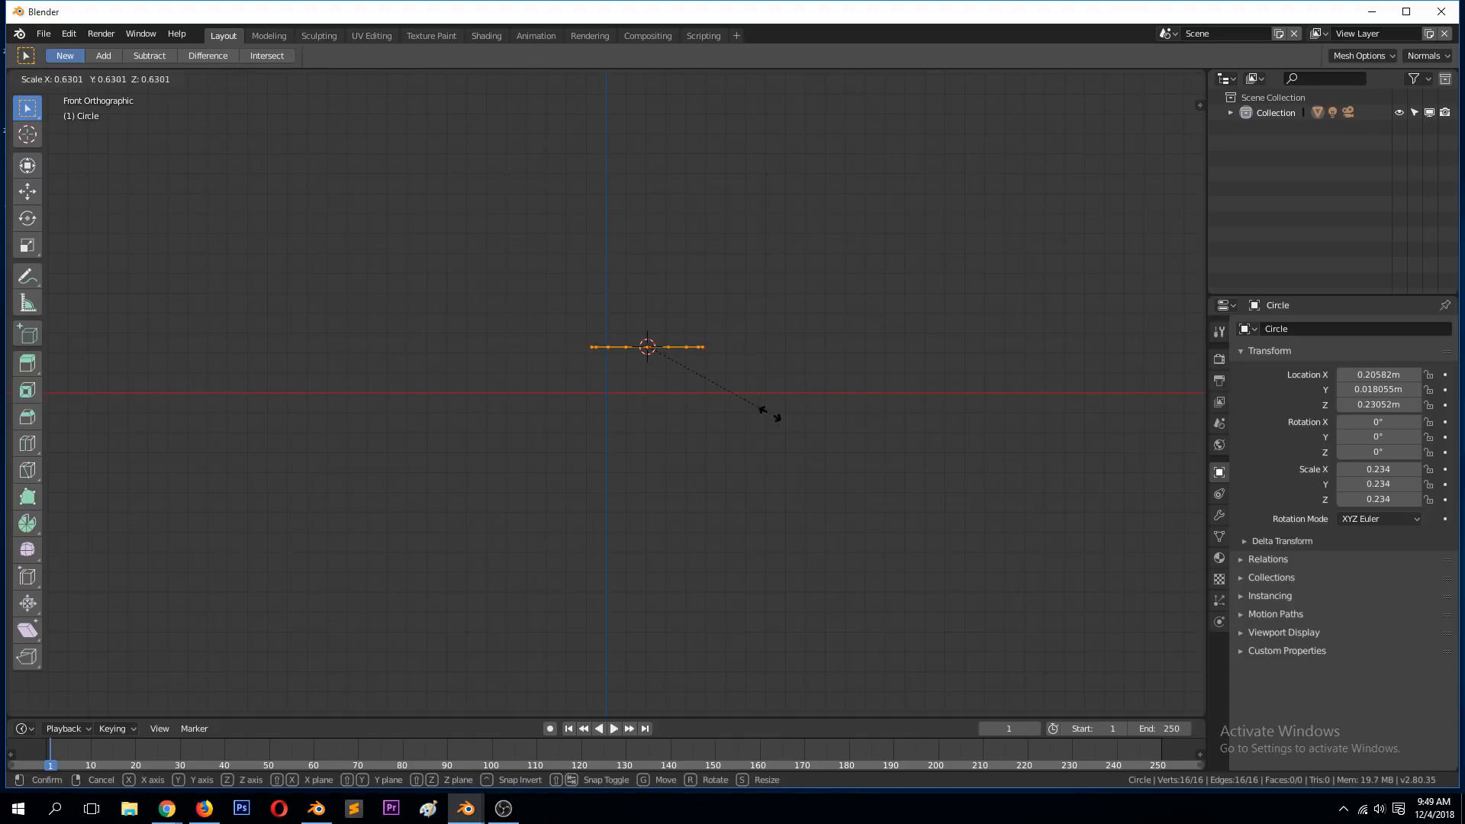
# - Extrude the 16-vertex circle 1.33 m upward along Z into an open cylinder
pyautogui.rightClick(728, 461)
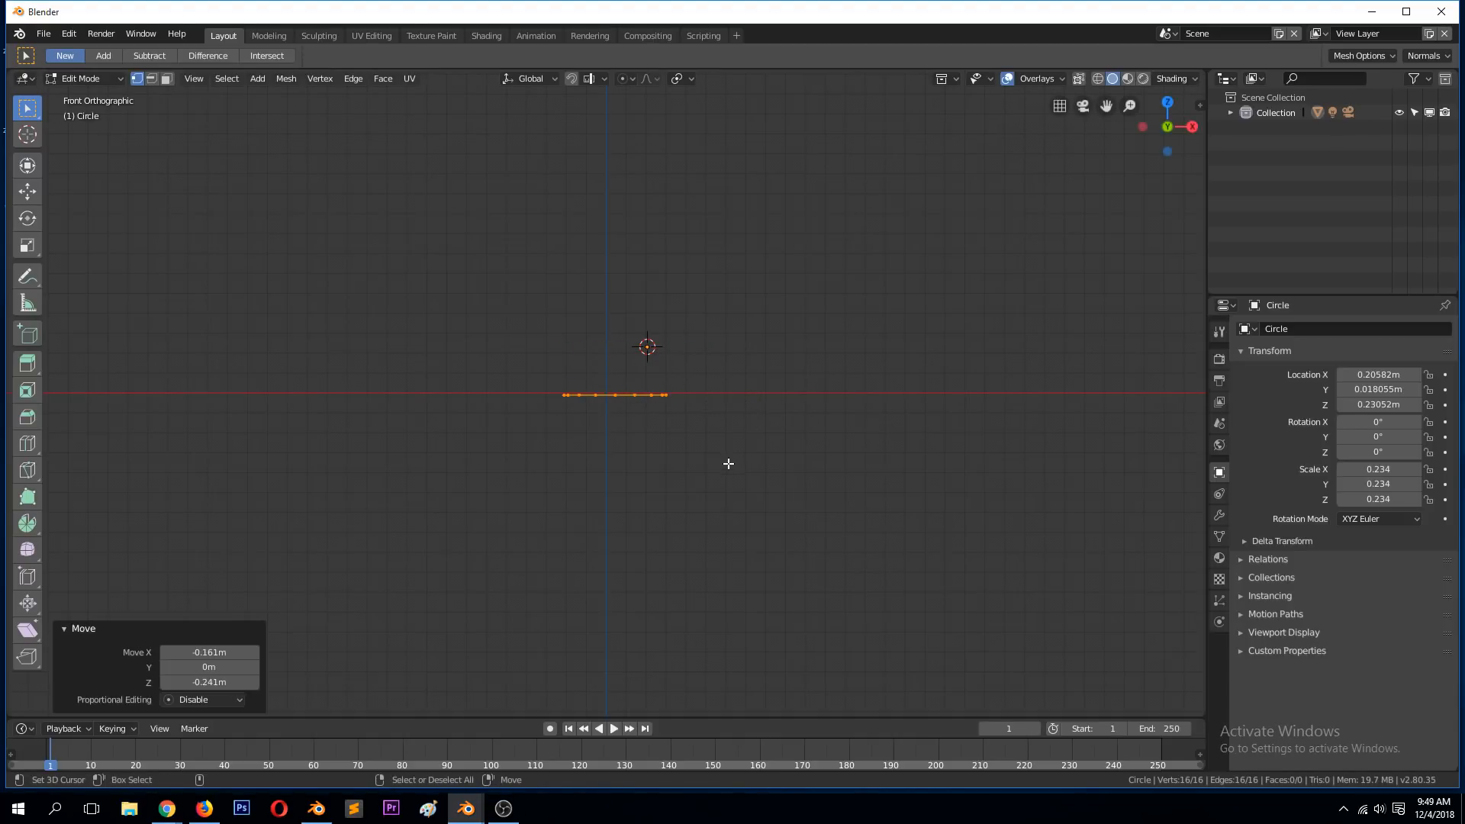
pyautogui.press('e')
pyautogui.press('z')
pyautogui.click(735, 210)
pyautogui.press('s')
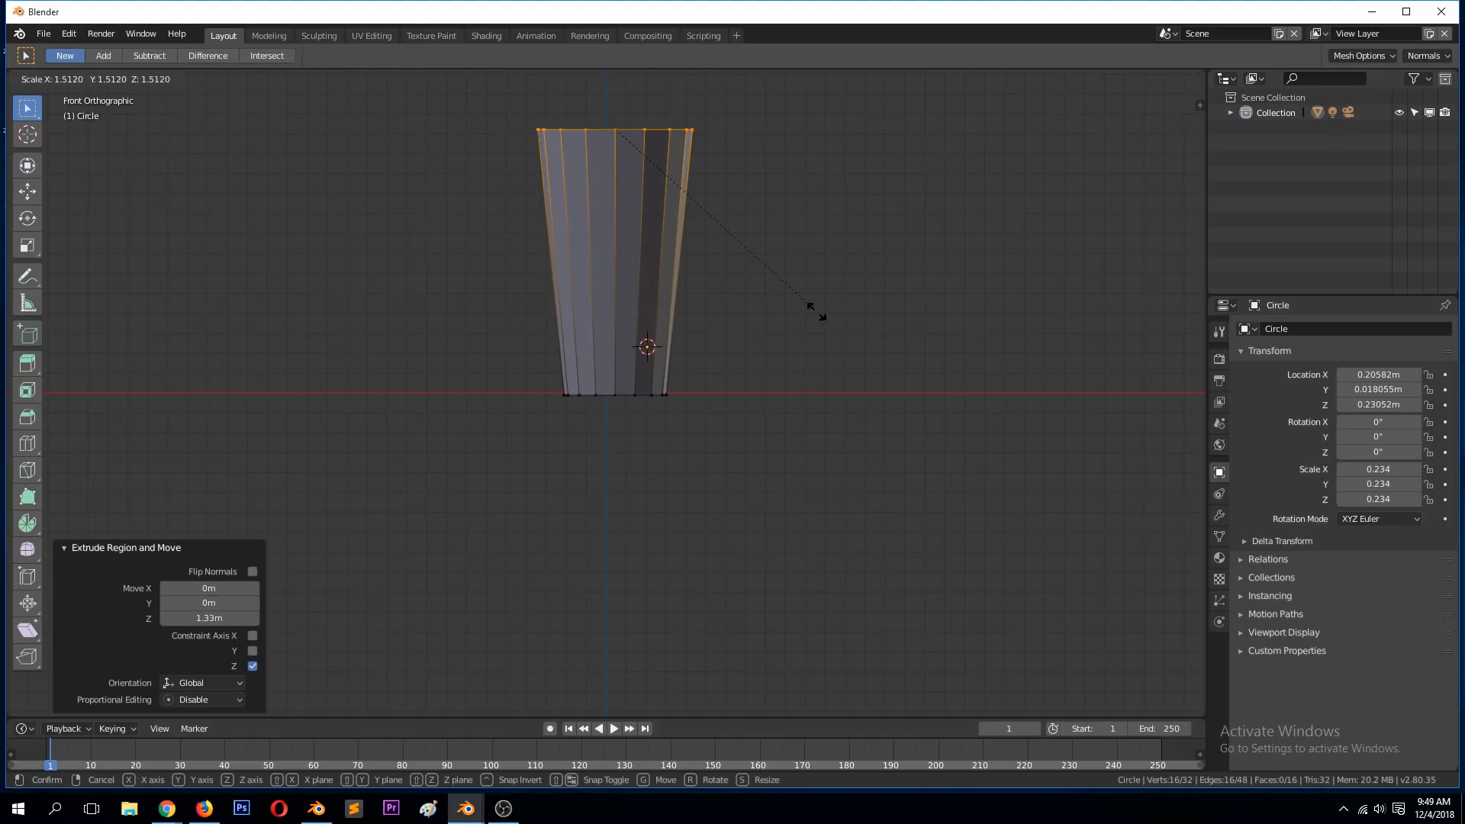
pyautogui.rightClick(816, 313)
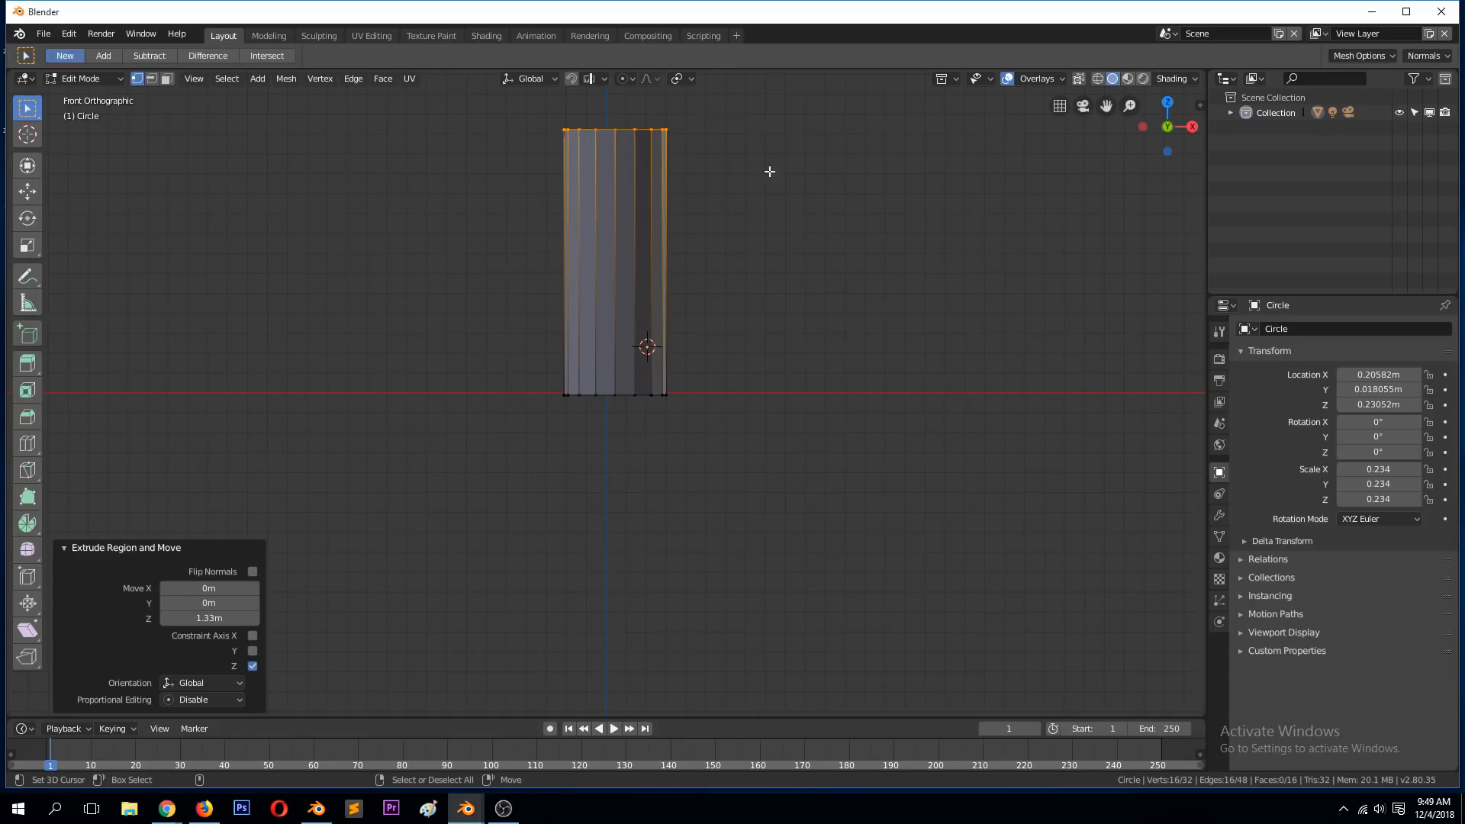
# - Twist the cylinder by rotating its top edge loop 90° about the Z axis
pyautogui.hotkey('ctrl', 'r')
pyautogui.scroll(4, 661, 214)
pyautogui.rightClick(660, 214)
pyautogui.keyDown('alt'); pyautogui.click(621, 112); pyautogui.keyUp('alt')
pyautogui.write('rz')
pyautogui.write('90')
pyautogui.press('Return')
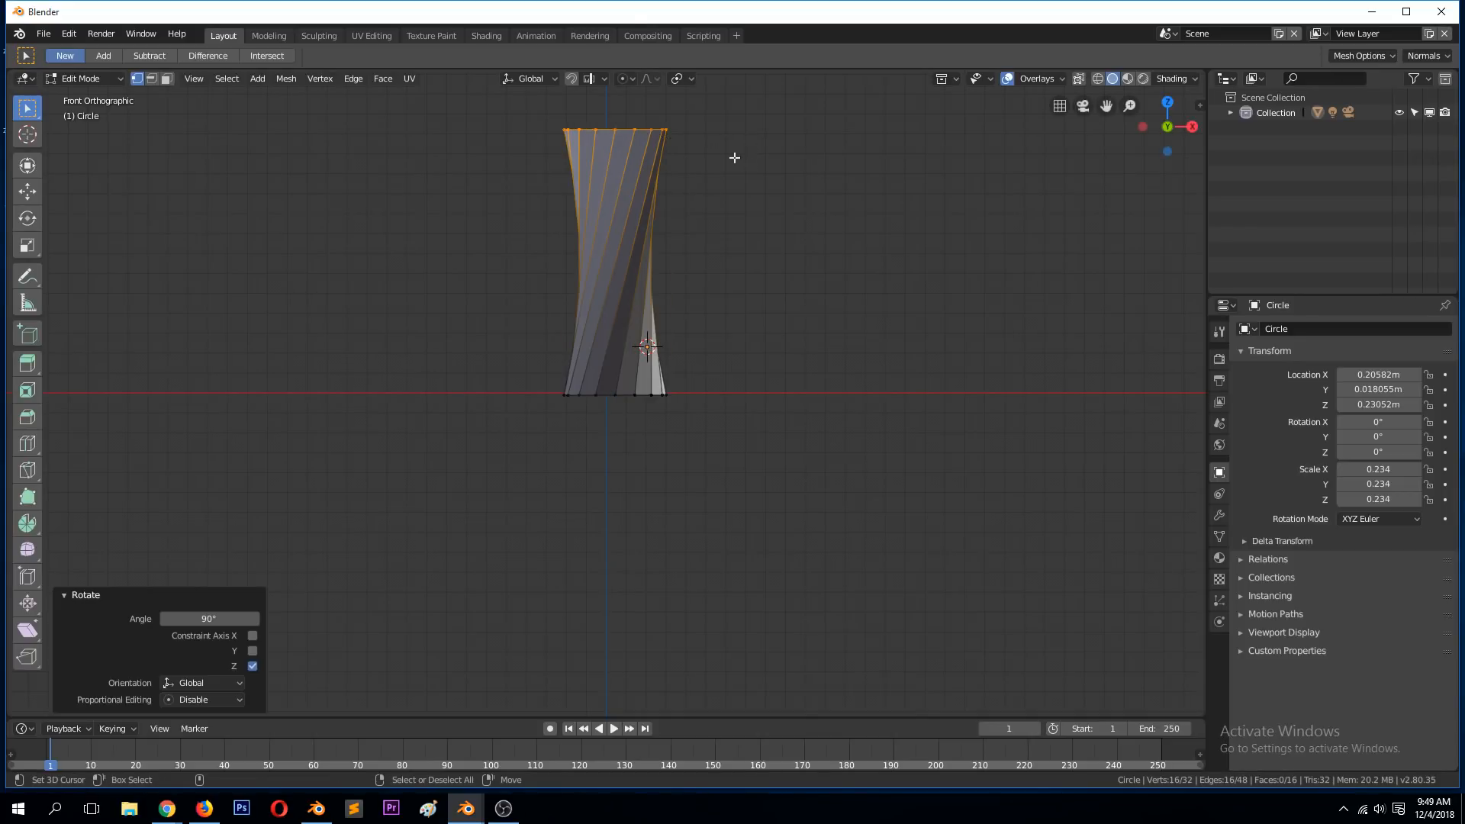
# - Add seven evenly spaced horizontal loop cuts to the twisted cylinder and view its faceted shape in Object Mode
pyautogui.moveTo(690, 247); pyautogui.dragTo(688, 283, button='middle')
pyautogui.hotkey('ctrl', 'r')
pyautogui.scroll(6, 654, 250)
pyautogui.click(654, 250)
pyautogui.rightClick(765, 316)
pyautogui.press('Tab')
pyautogui.moveTo(770, 327); pyautogui.dragTo(553, 328, button='middle')
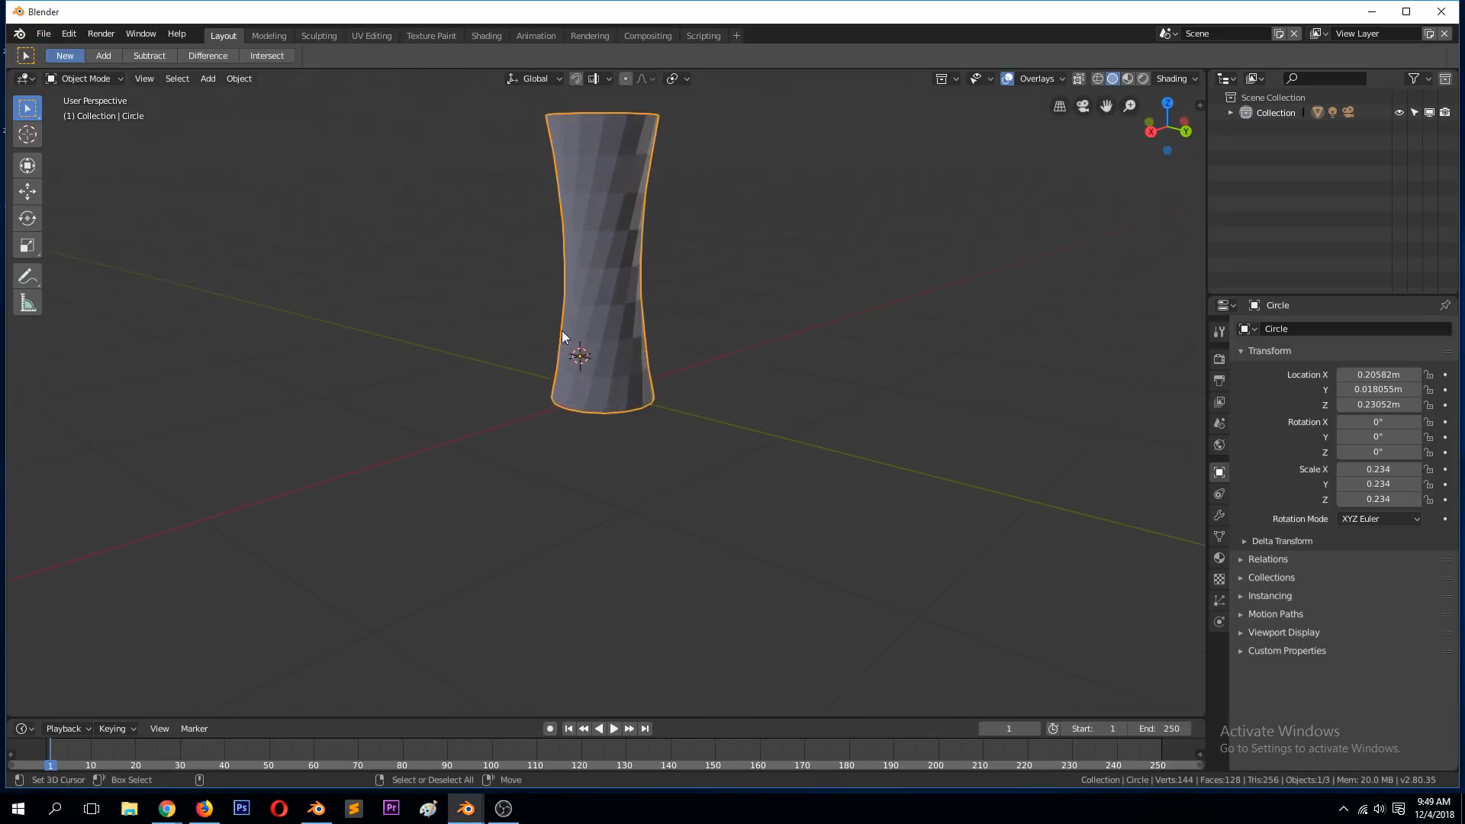
# - Delete the twisted cylinder from the scene
pyautogui.press('Tab')
pyautogui.press('Tab')
pyautogui.press('x')
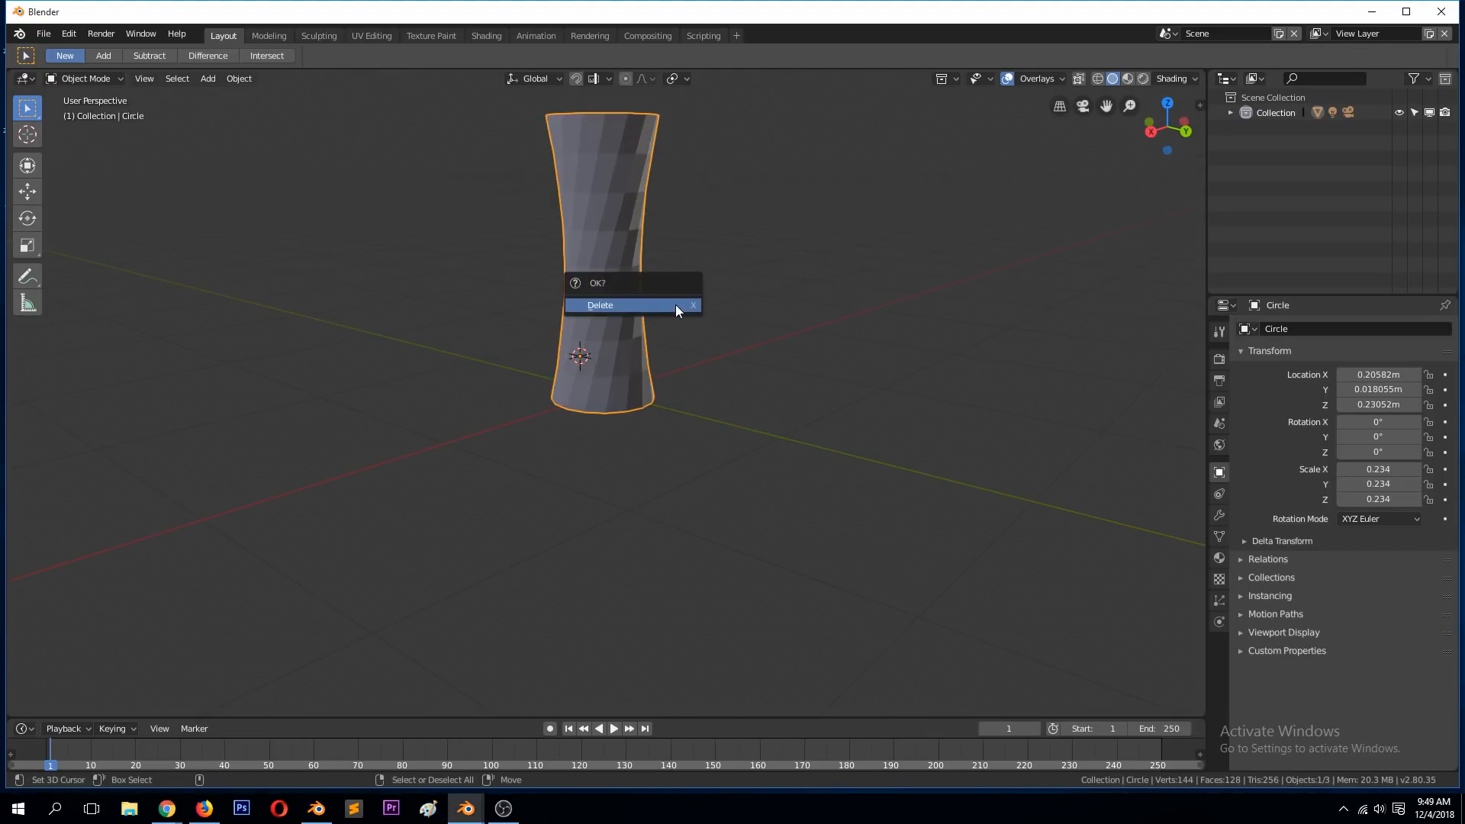
pyautogui.click(675, 305)
# - Add a circle mesh in top view with 8 vertices and scale it to about 0.403
pyautogui.press('KP_7')
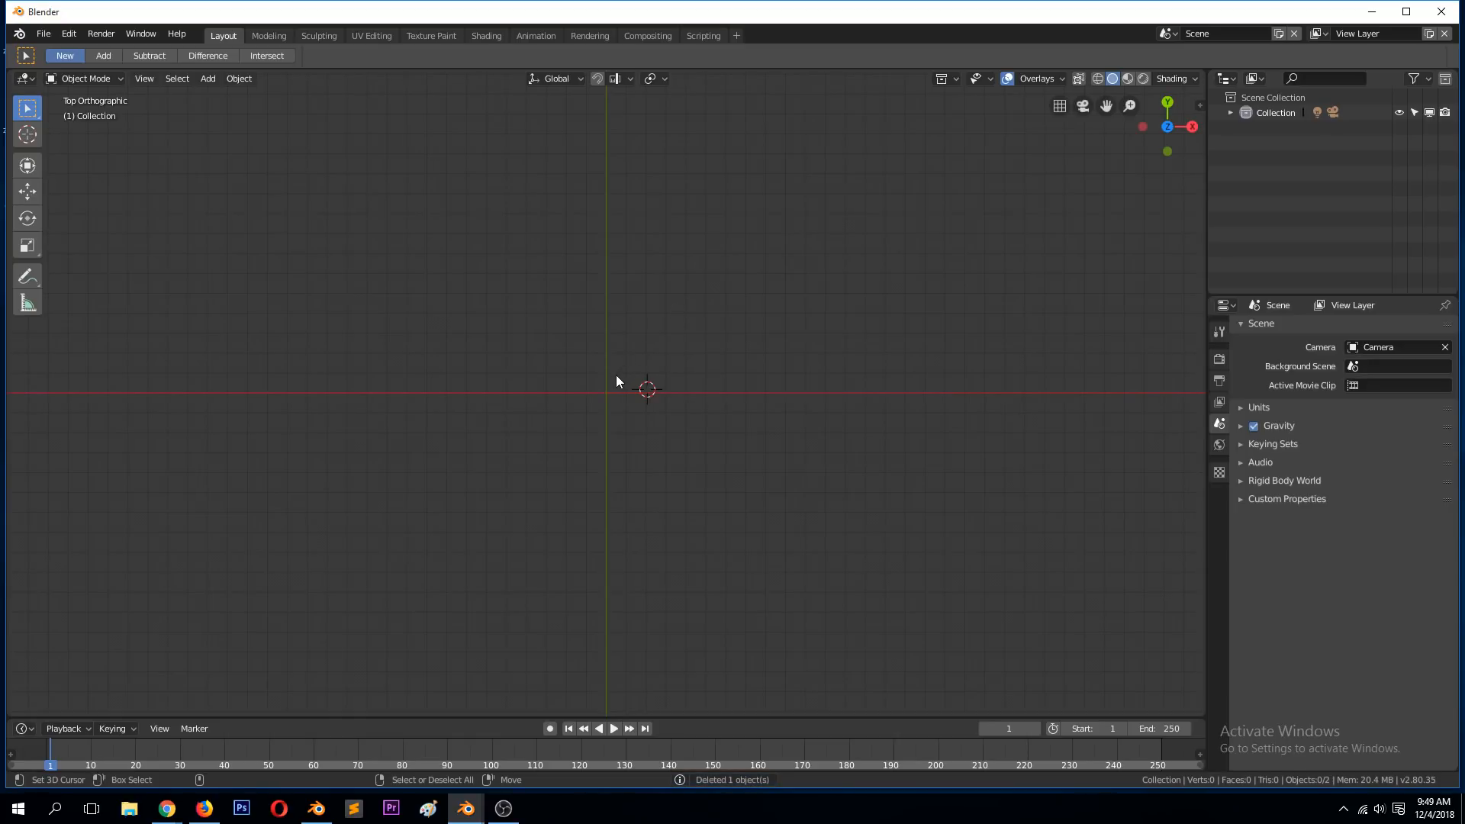
pyautogui.hotkey('shift', 'a')
pyautogui.click(685, 397)
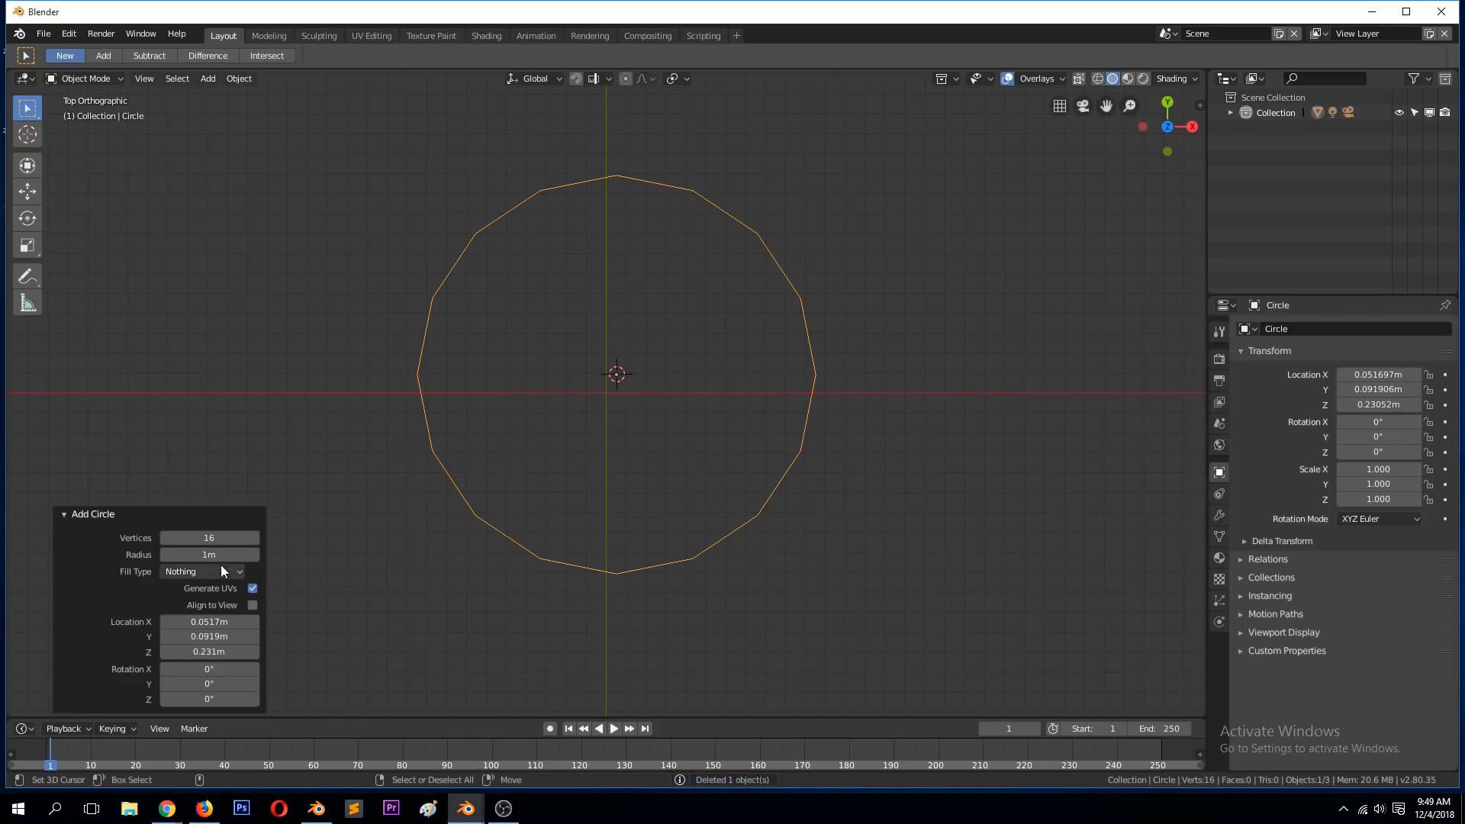
pyautogui.click(222, 539)
pyautogui.click(222, 539)
pyautogui.write('/2')
pyautogui.press('Return')
pyautogui.press('s')
pyautogui.click(726, 446)
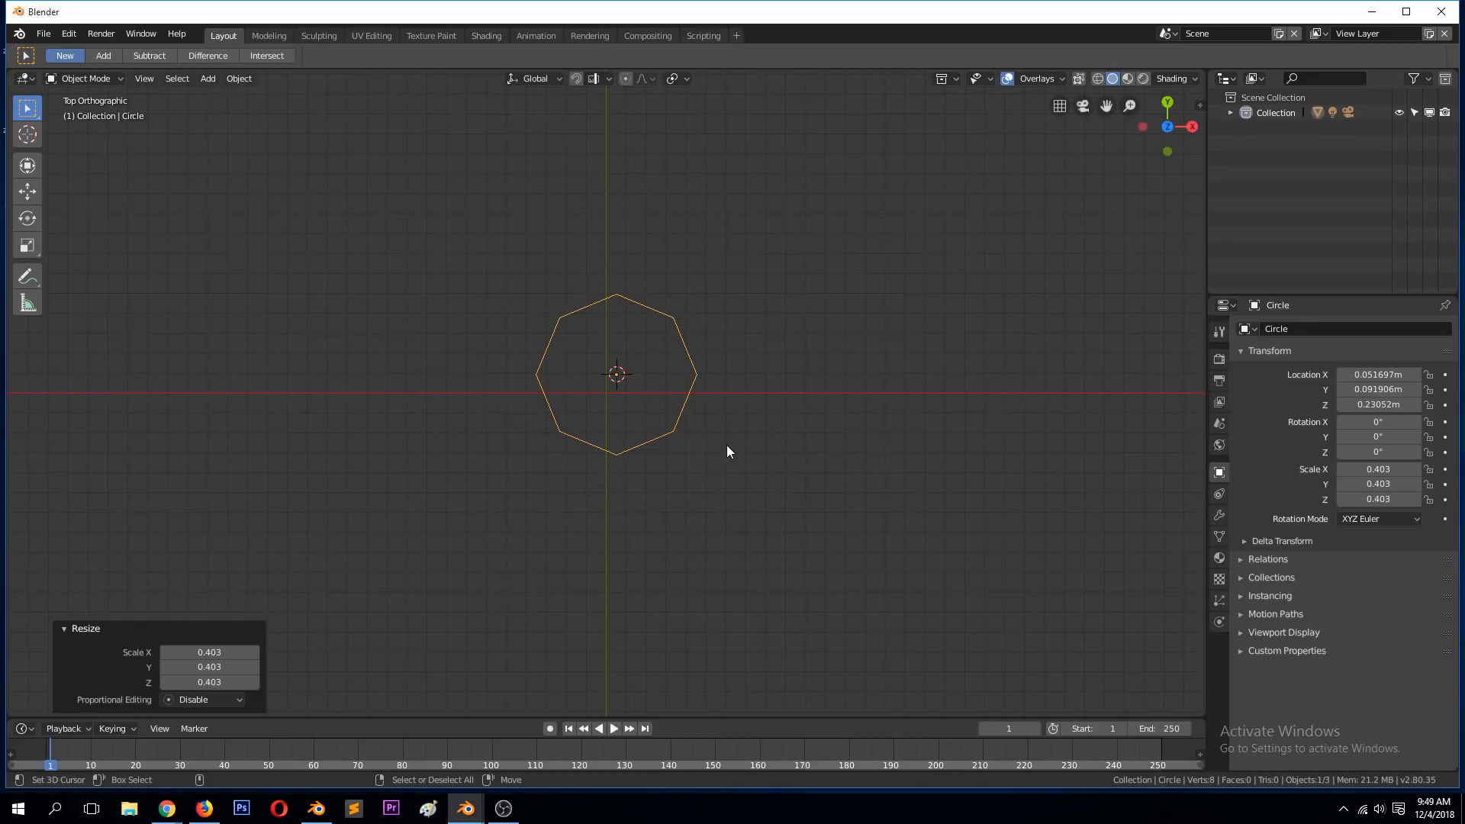
# - Extrude the octagonal circle upward along Z into a tube about twice as tall as it is wide
pyautogui.press('KP_1')
pyautogui.press('Tab')
pyautogui.press('e')
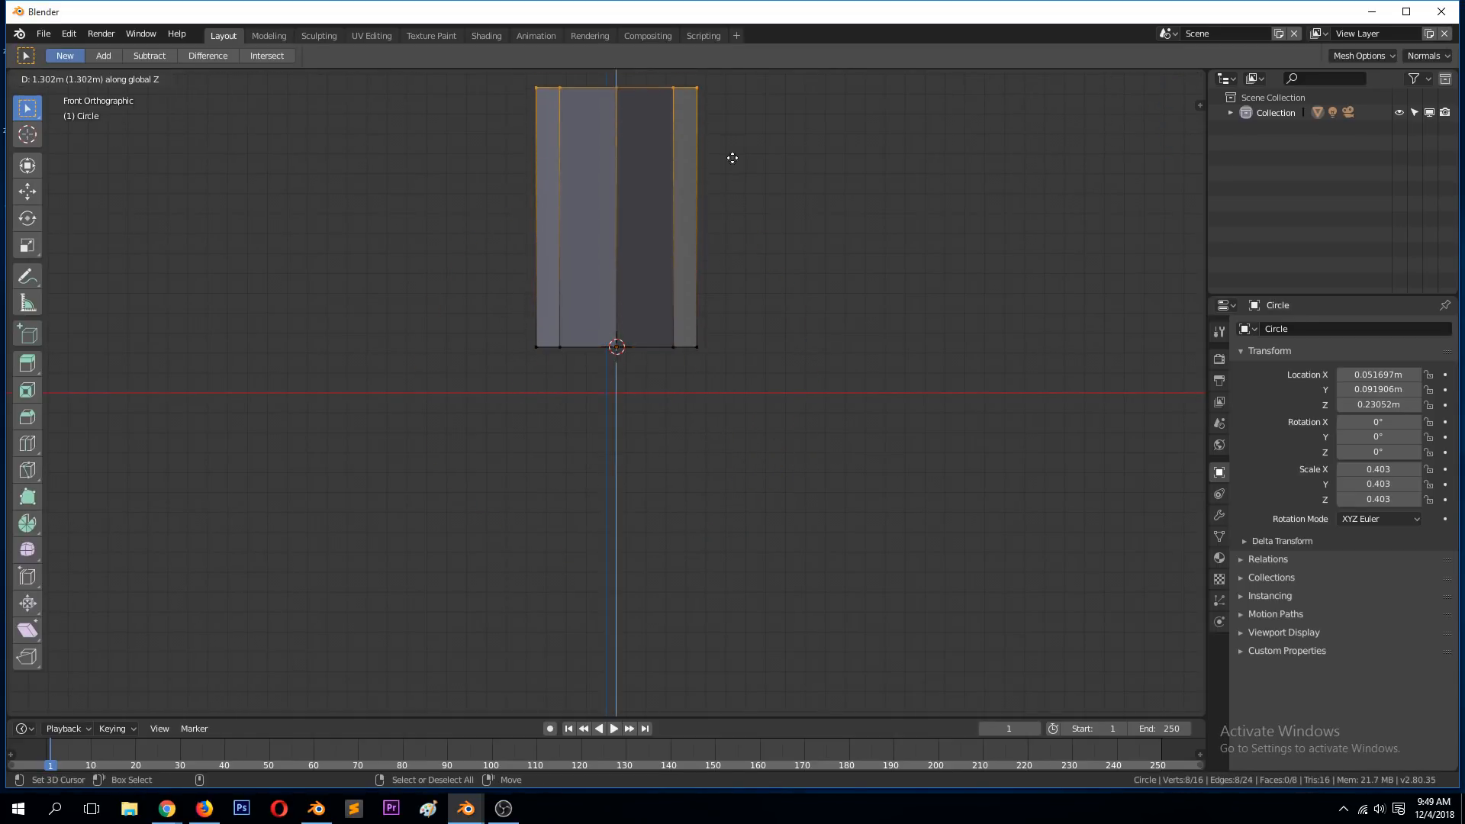
pyautogui.click(738, 111)
pyautogui.press('a')
pyautogui.press('KP_Decimal')
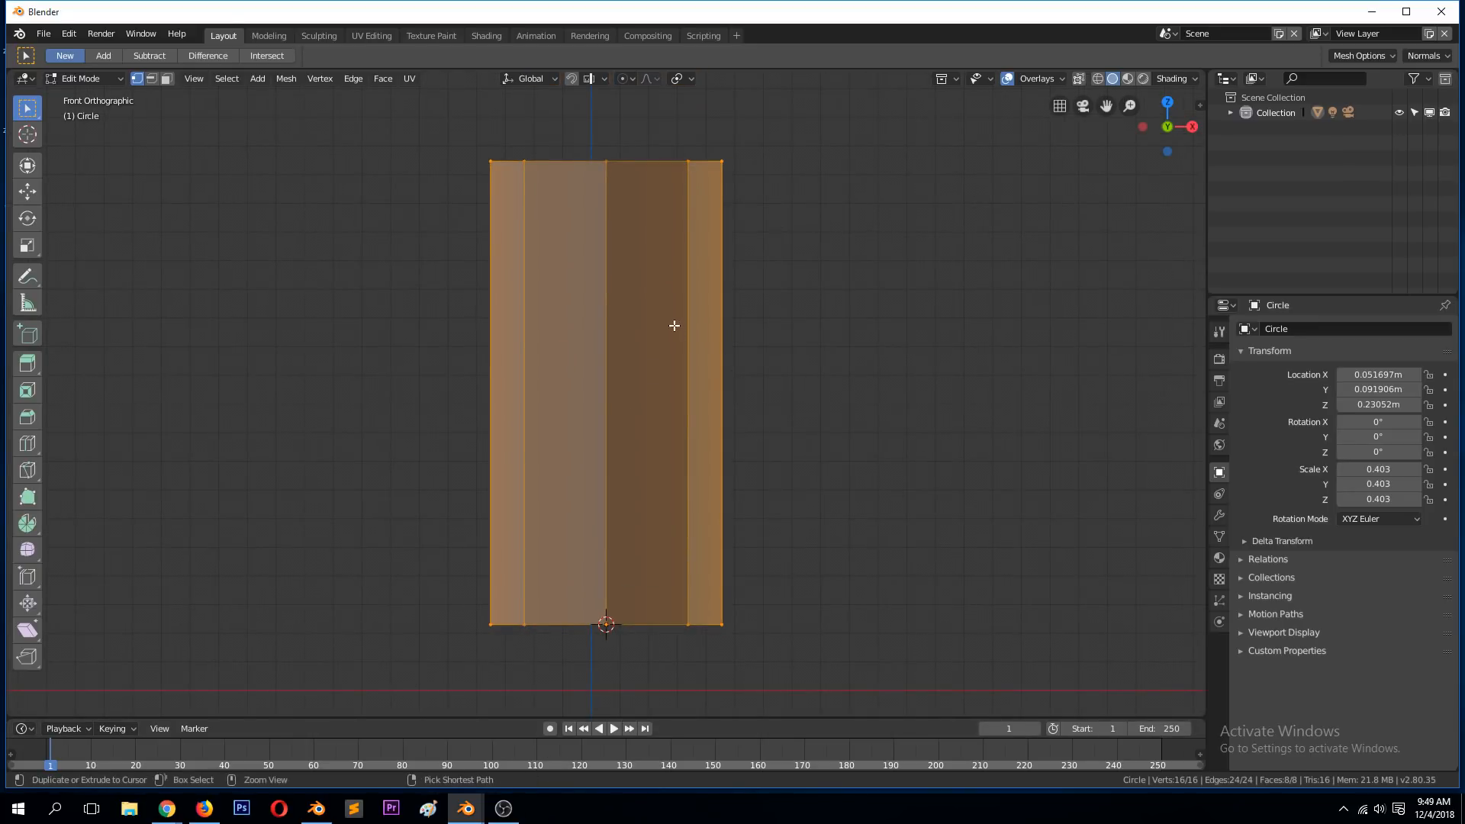
# - Twist the octagonal tube by rotating its top edge loop 90° about the Z axis
pyautogui.keyDown('alt'); pyautogui.click(671, 159); pyautogui.keyUp('alt')
pyautogui.write('rz')
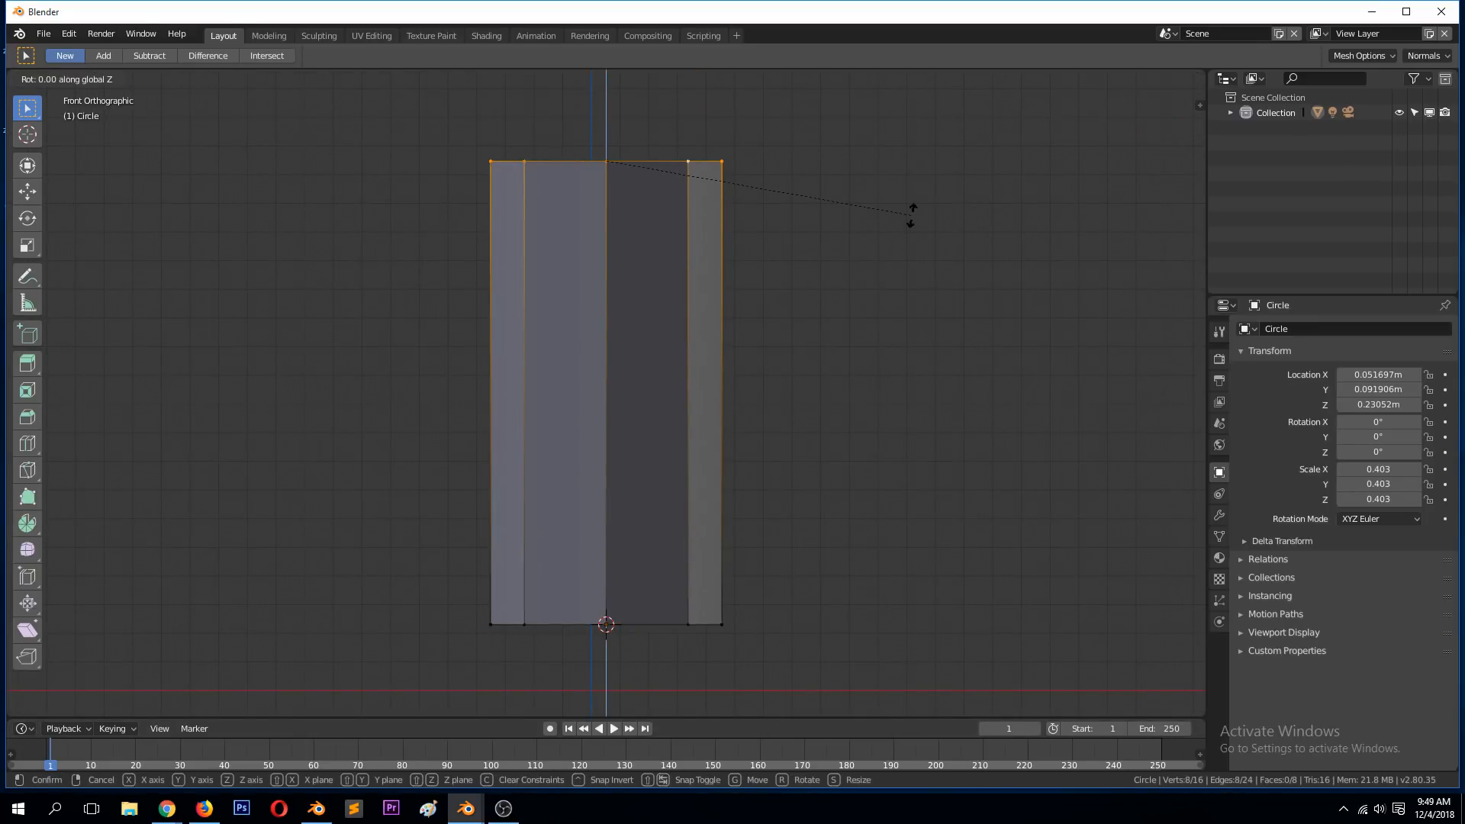
pyautogui.write('90')
pyautogui.press('Return')
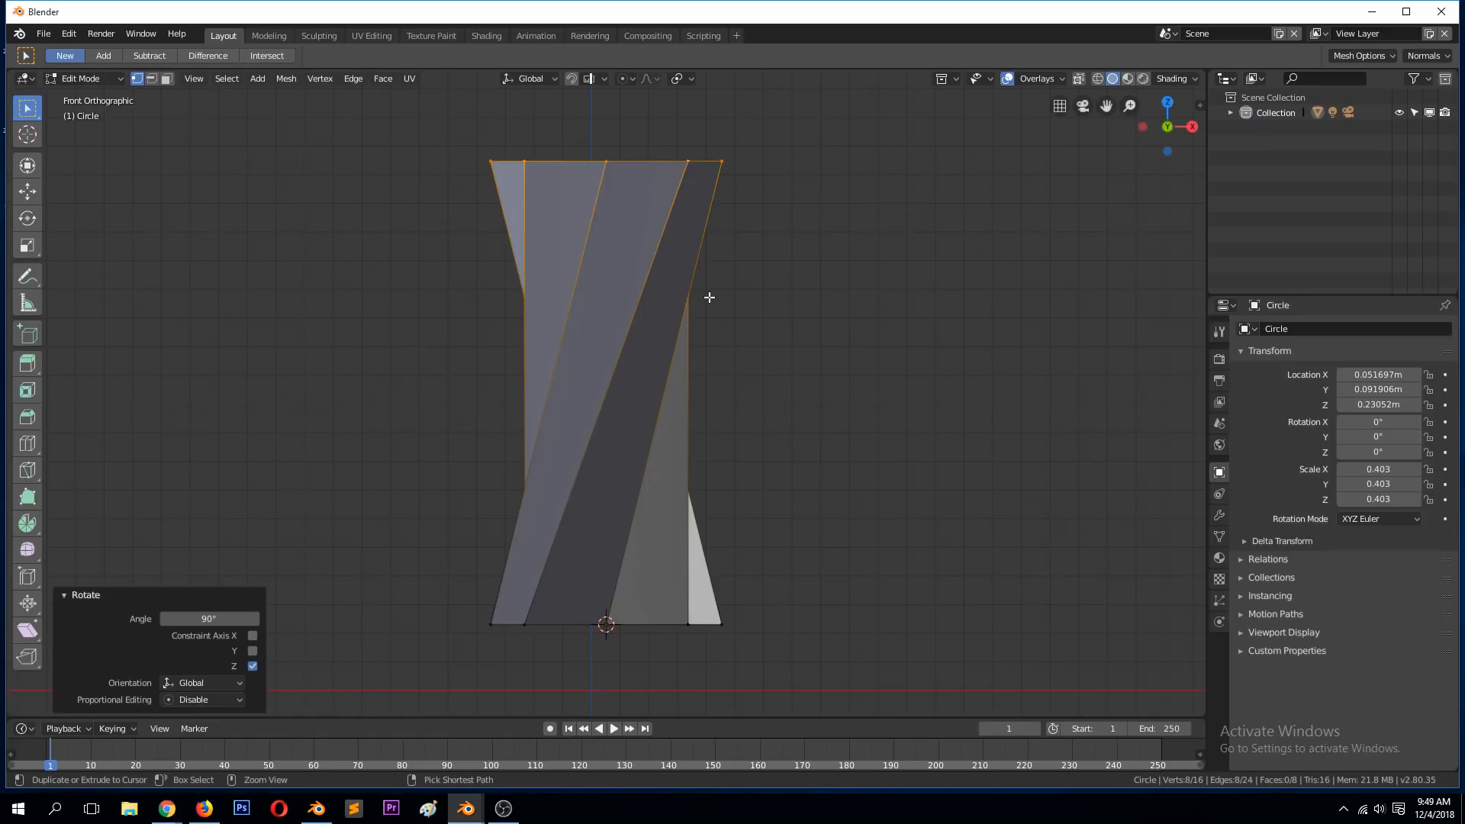
# - Add three evenly spaced horizontal loop cuts to the twisted octagonal tube
pyautogui.hotkey('ctrl', 'r')
pyautogui.scroll(2, 692, 308)
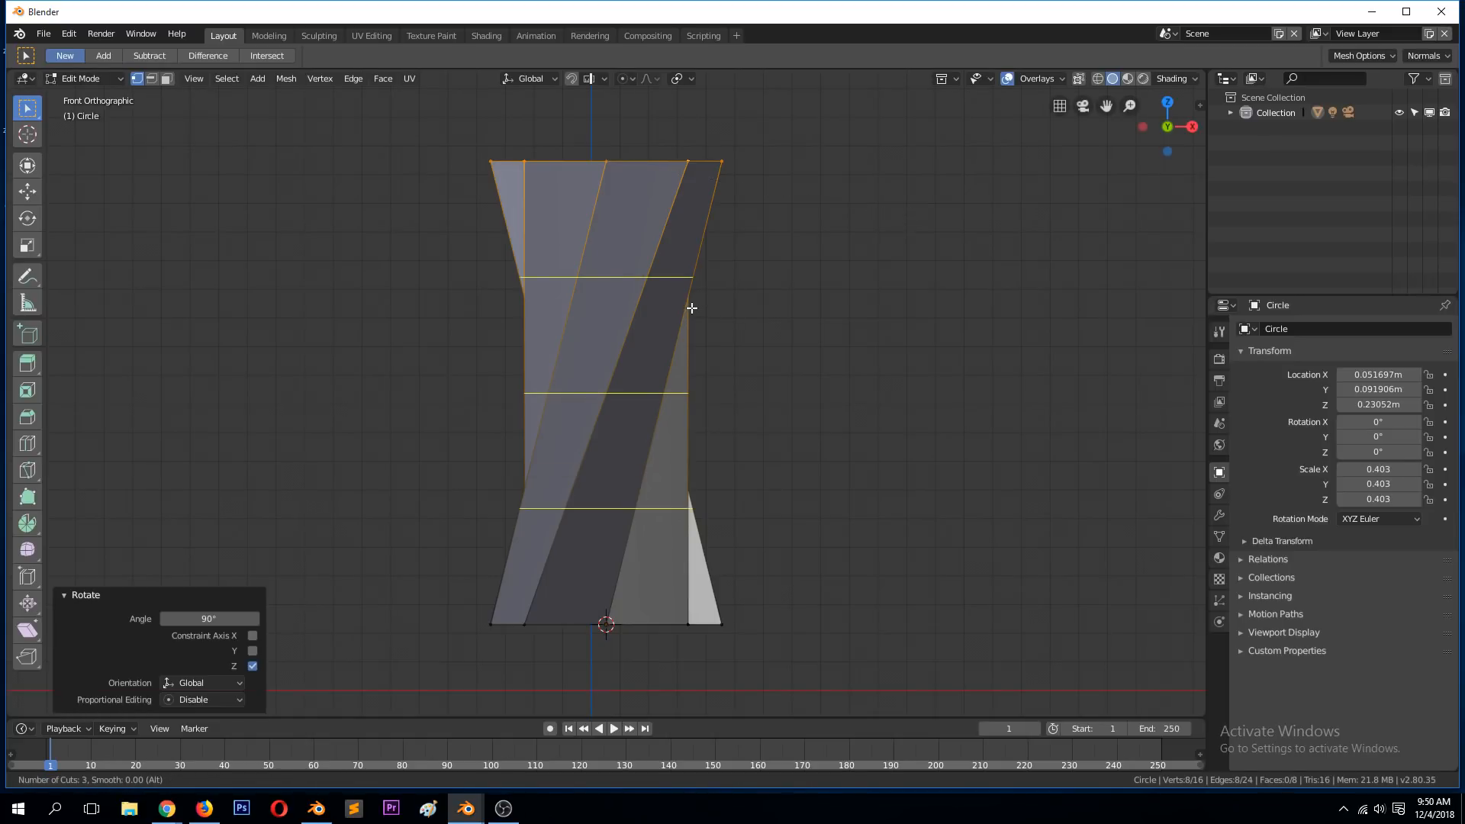
pyautogui.click(691, 308)
pyautogui.rightClick(690, 304)
# - Scale the middle edge loop inward to about half its width to give the vase an hourglass waist
pyautogui.keyDown('alt'); pyautogui.click(640, 389); pyautogui.keyUp('alt')
pyautogui.press('s')
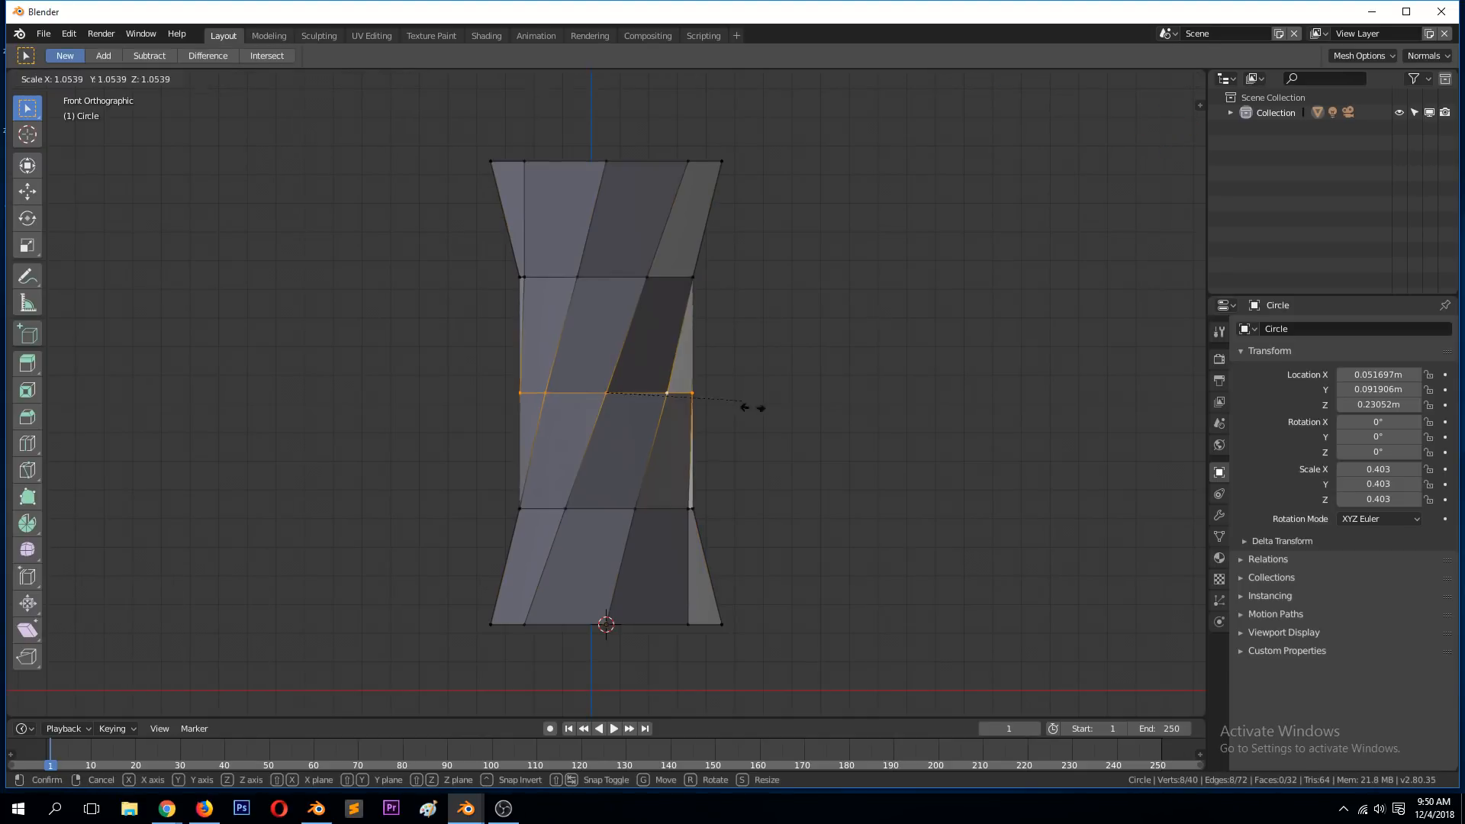
pyautogui.click(675, 393)
pyautogui.press('Tab')
pyautogui.moveTo(755, 426); pyautogui.dragTo(826, 489, button='middle')
pyautogui.press('KP_1')
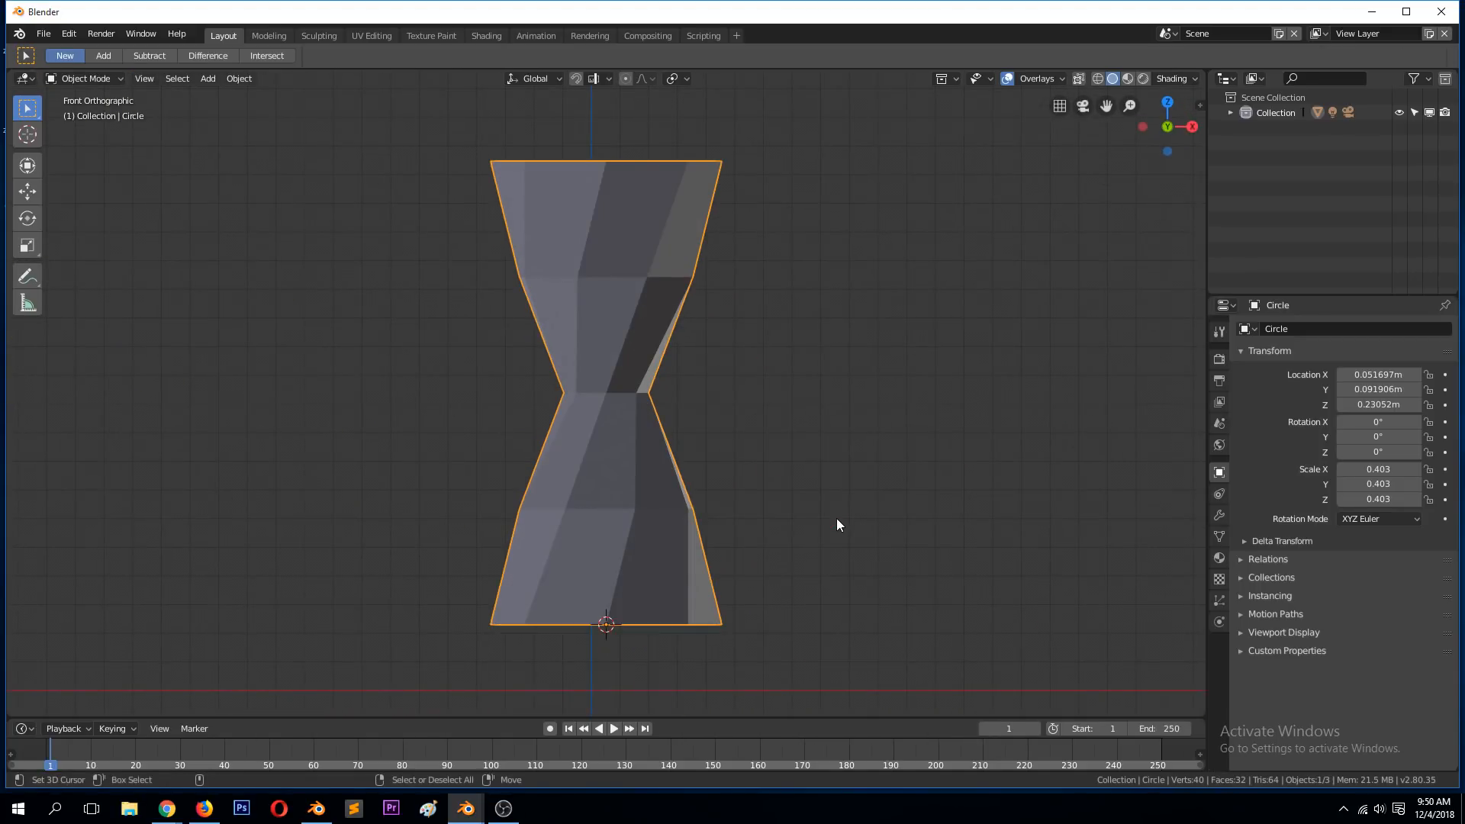
# - Switch to the modern buffet.blend scene and examine the vases and lampshade on the buffet up close
pyautogui.moveTo(466, 807)
pyautogui.click(440, 753)
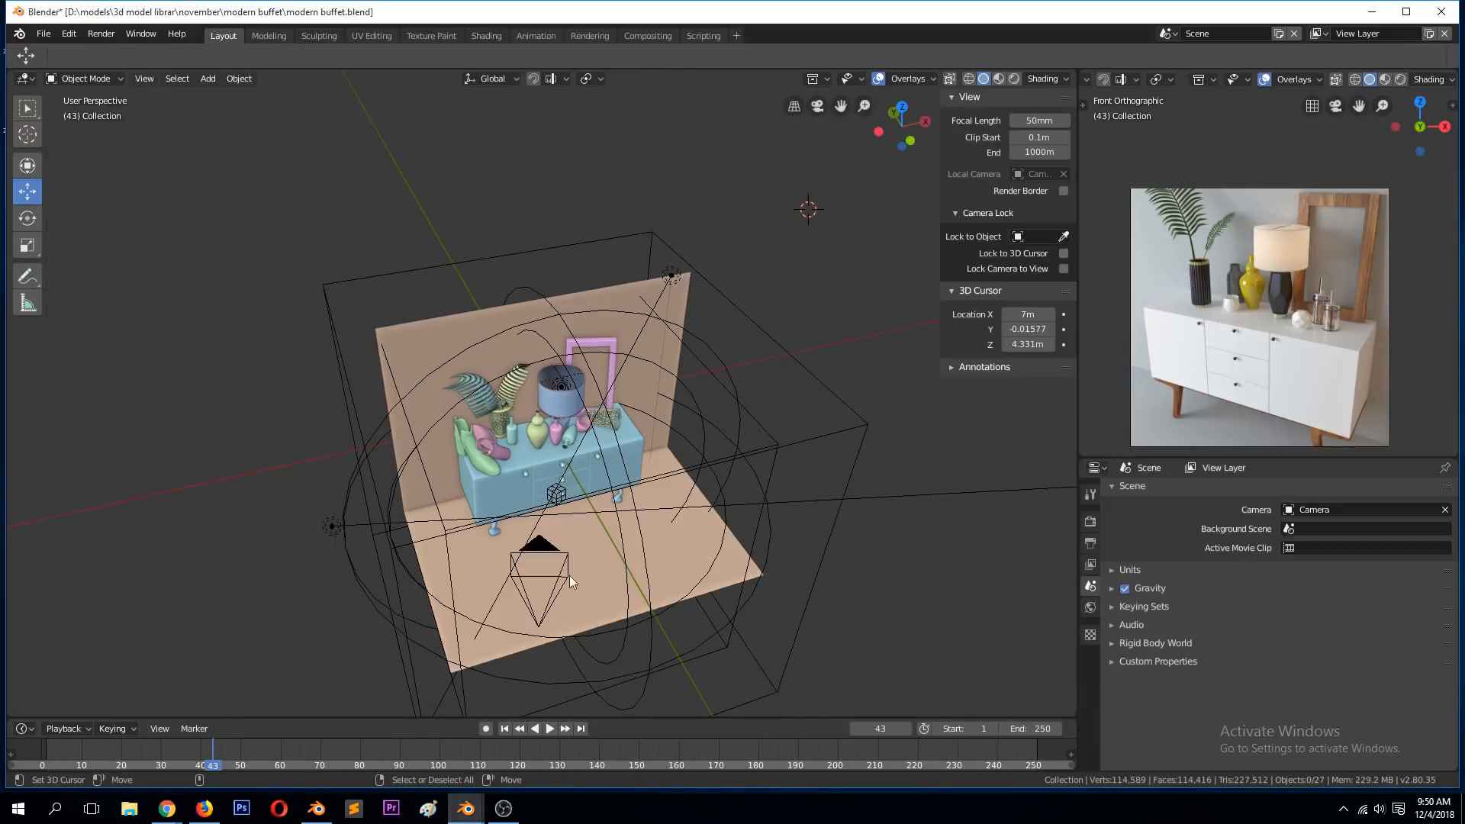
pyautogui.scroll(5, 400, 490)
pyautogui.moveTo(424, 478); pyautogui.dragTo(501, 502, button='middle')
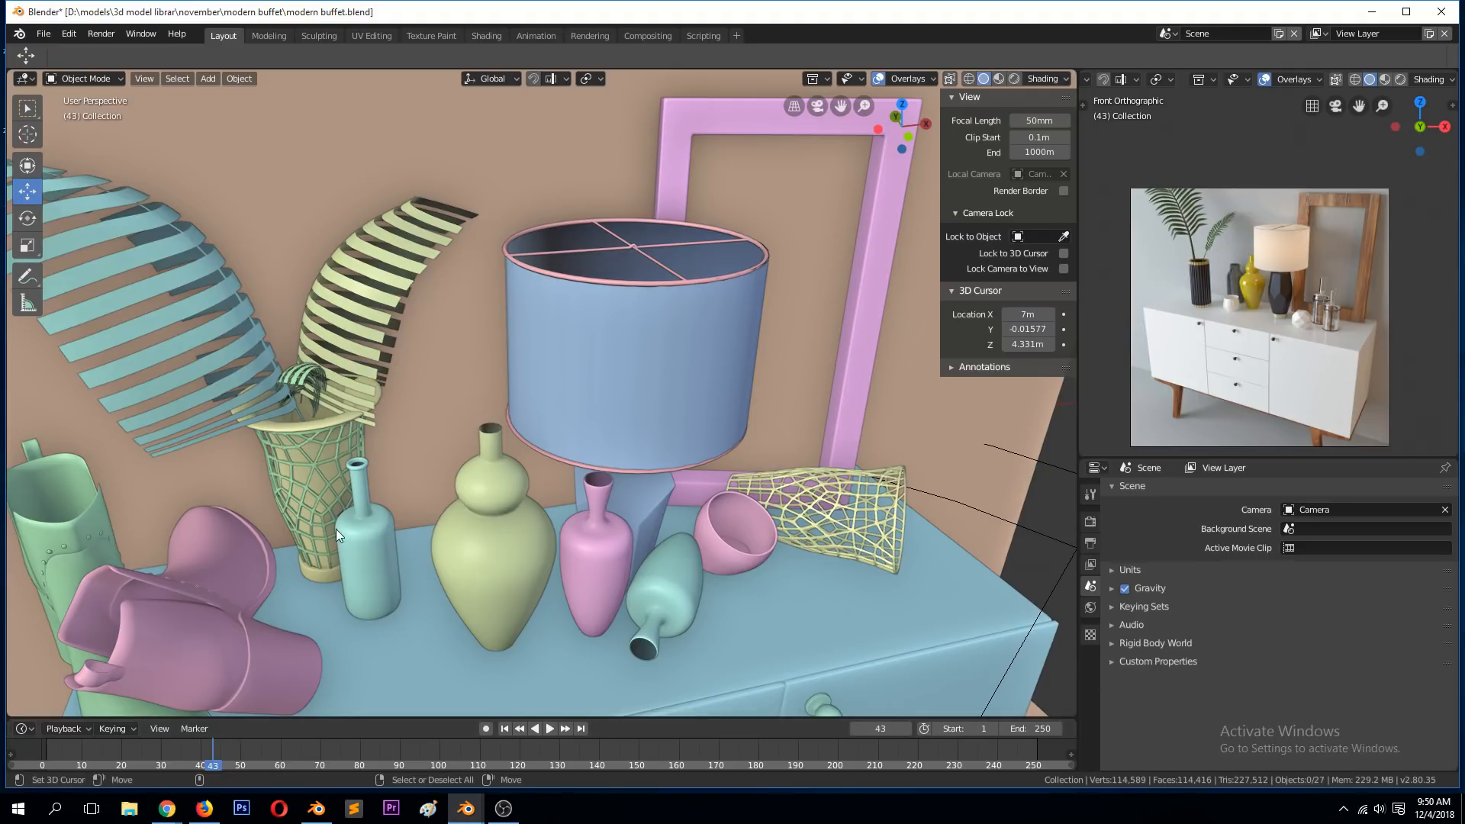
# - Switch back to the hourglass vase scene and make the normals of all its faces consistent
pyautogui.moveTo(465, 808)
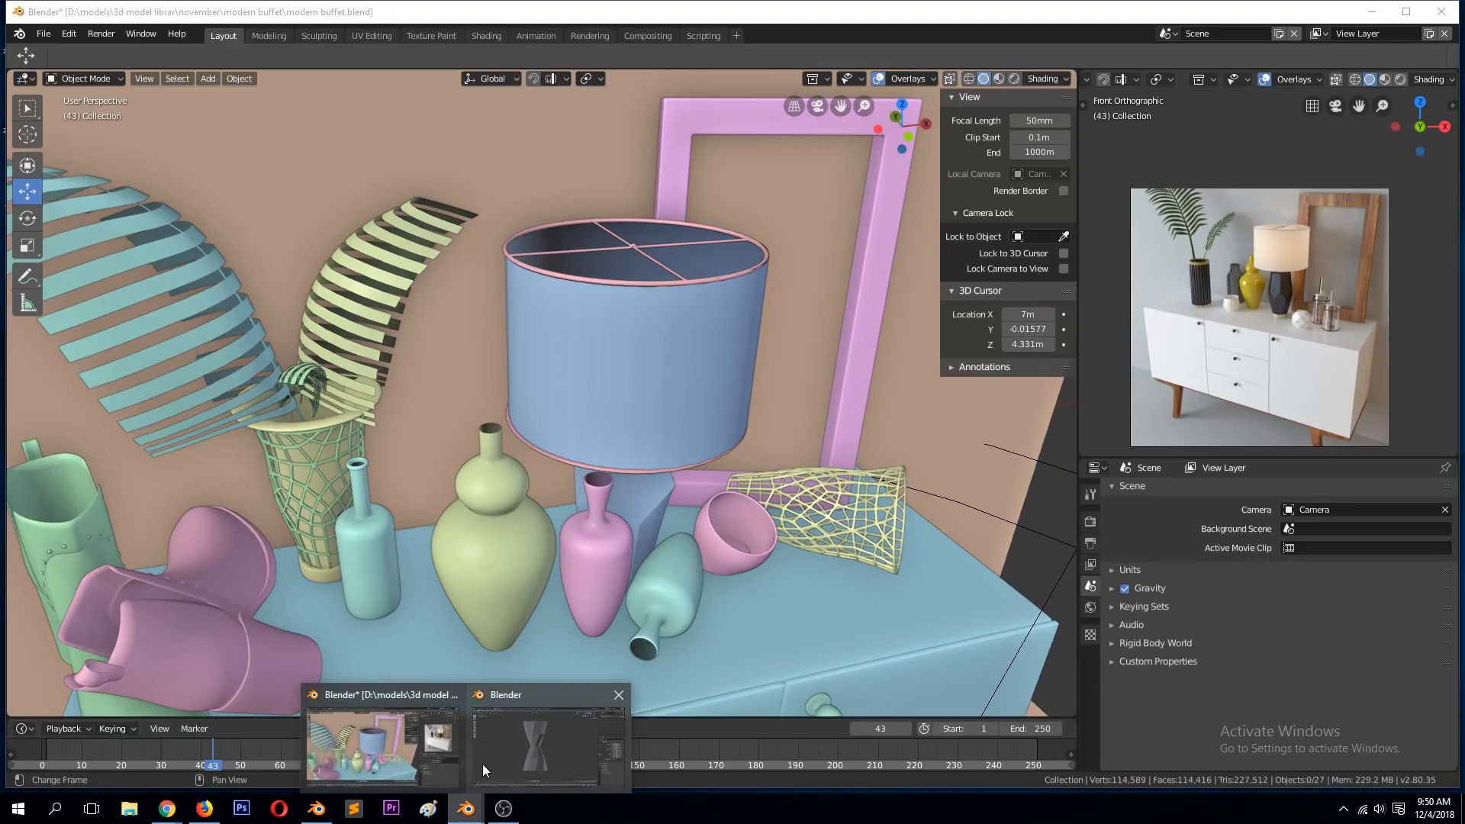
pyautogui.click(488, 744)
pyautogui.press('Tab')
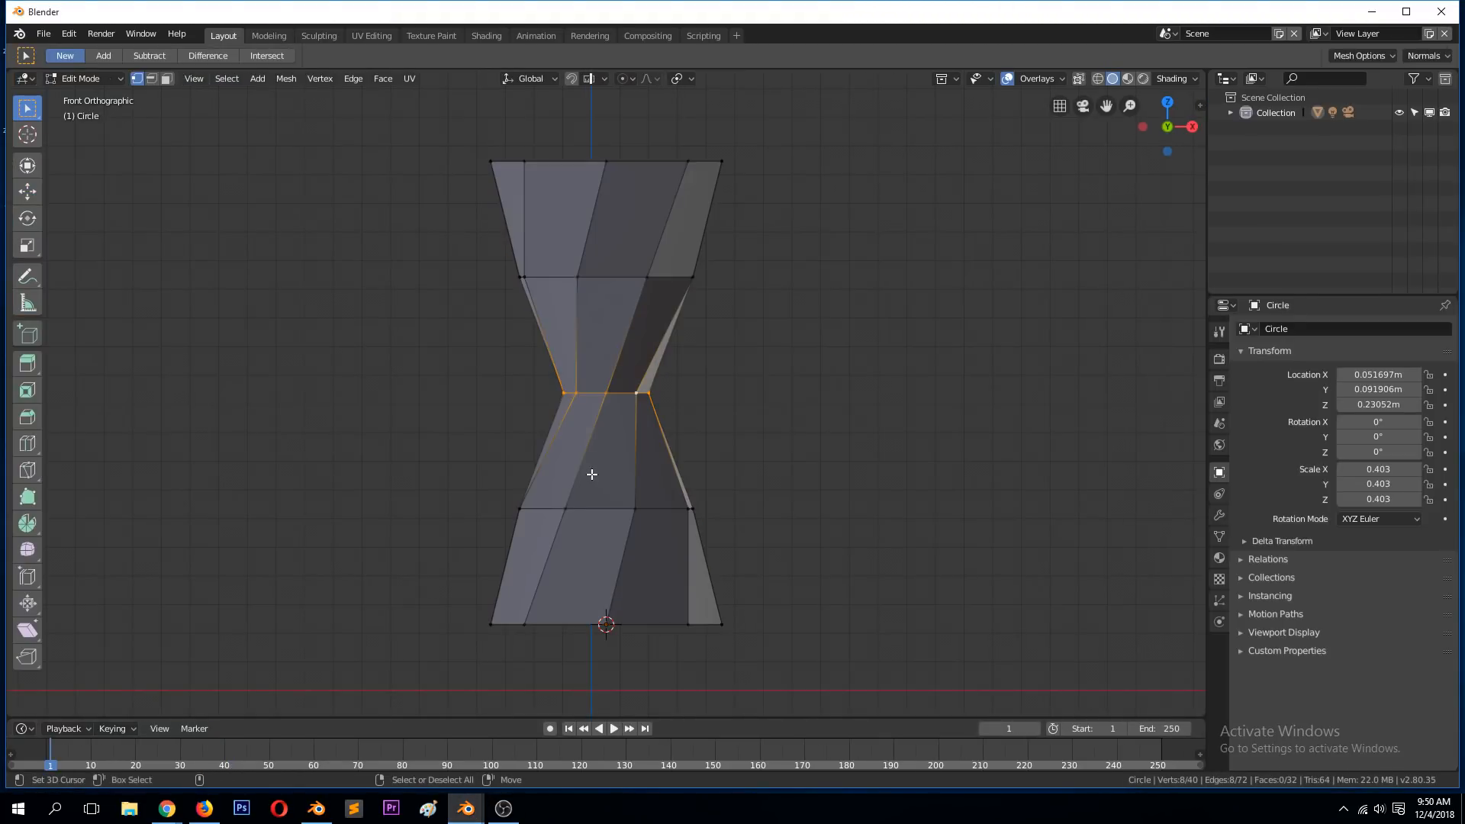
pyautogui.press('a')
pyautogui.hotkey('shift', 'n')
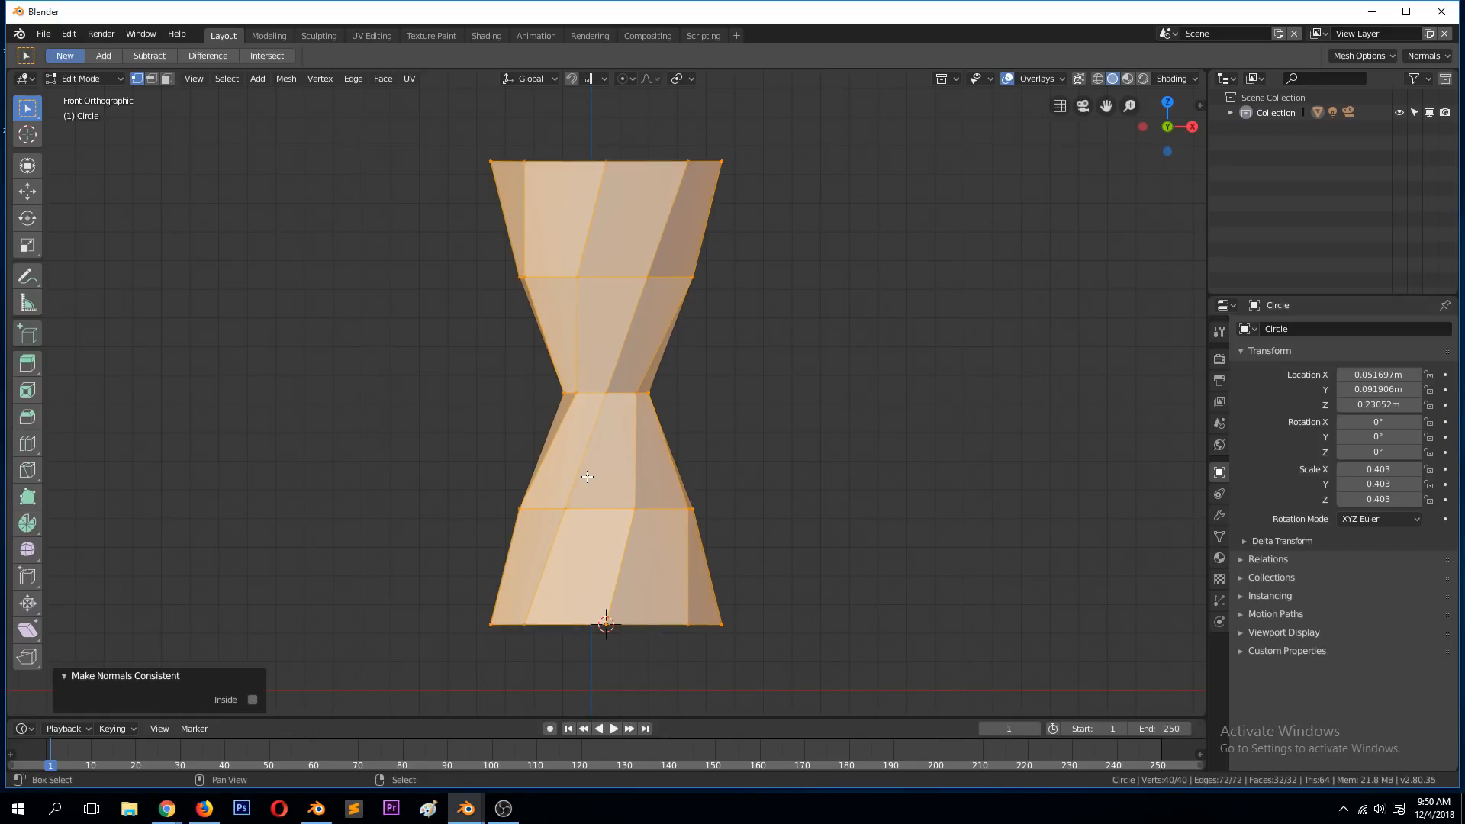
pyautogui.press('Tab')
pyautogui.press('Tab')
pyautogui.press('Tab')
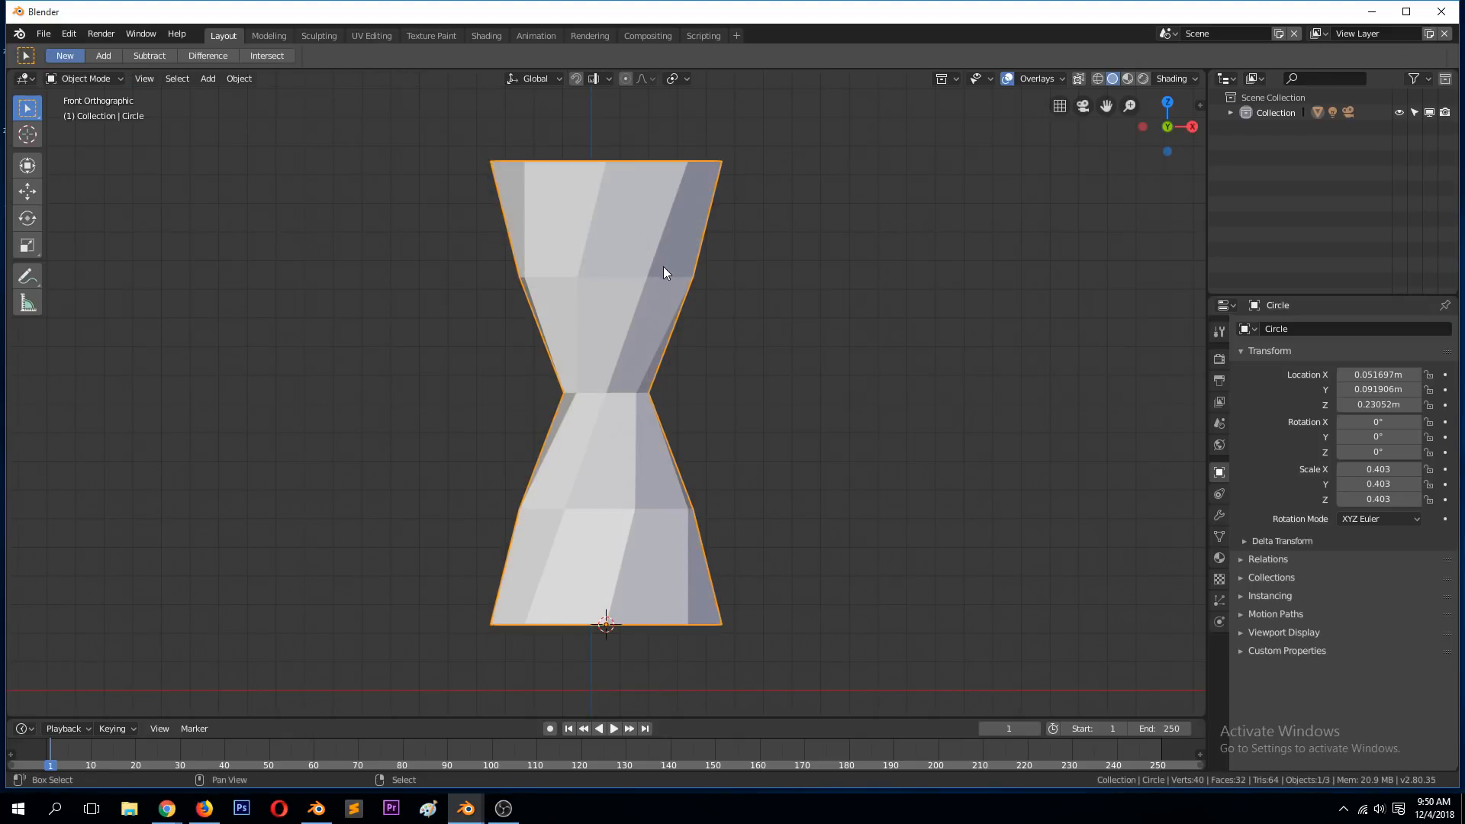
# - Duplicate the hourglass vase and move the copy about 0.995 m along the X axis
pyautogui.hotkey('shift', 'd')
pyautogui.rightClick(674, 289)
pyautogui.moveTo(675, 289); pyautogui.dragTo(885, 387, button='middle')
pyautogui.press('g')
pyautogui.press('x')
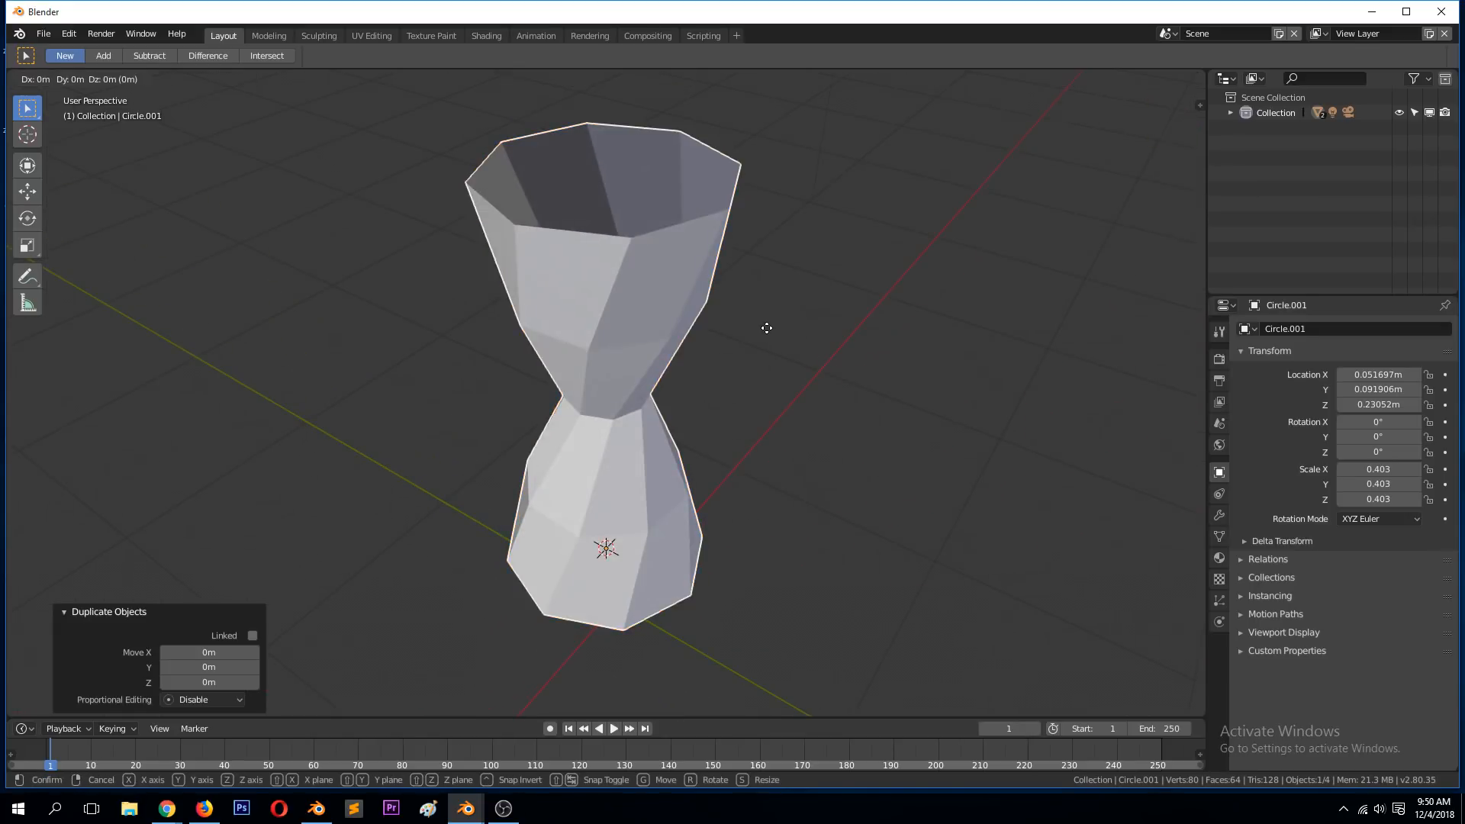
pyautogui.click(967, 323)
pyautogui.moveTo(967, 324); pyautogui.dragTo(977, 252, button='middle')
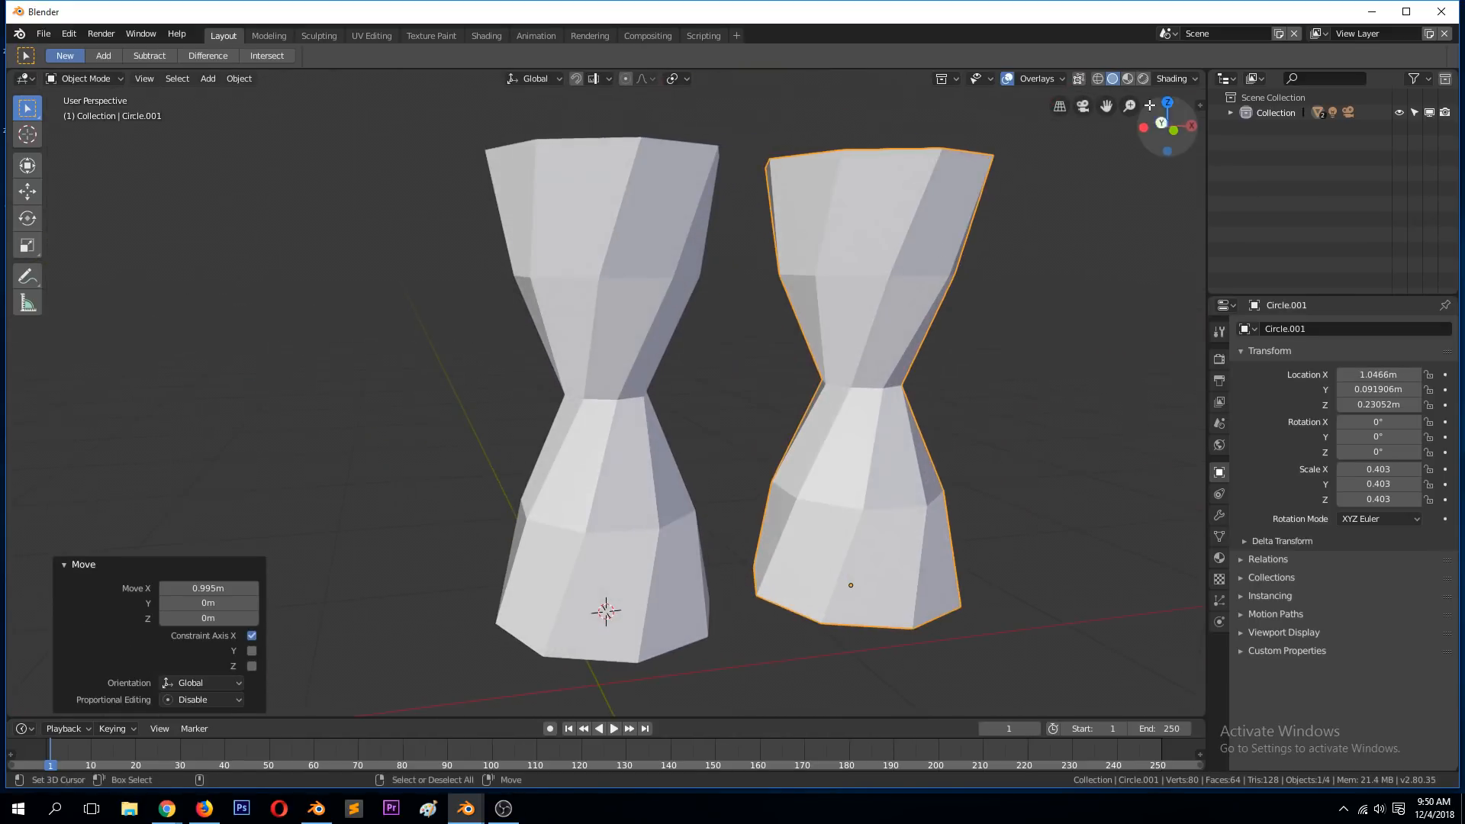
# - Set the solid viewport shading colour to Random to tell the two vases apart
pyautogui.click(1170, 81)
pyautogui.click(1176, 172)
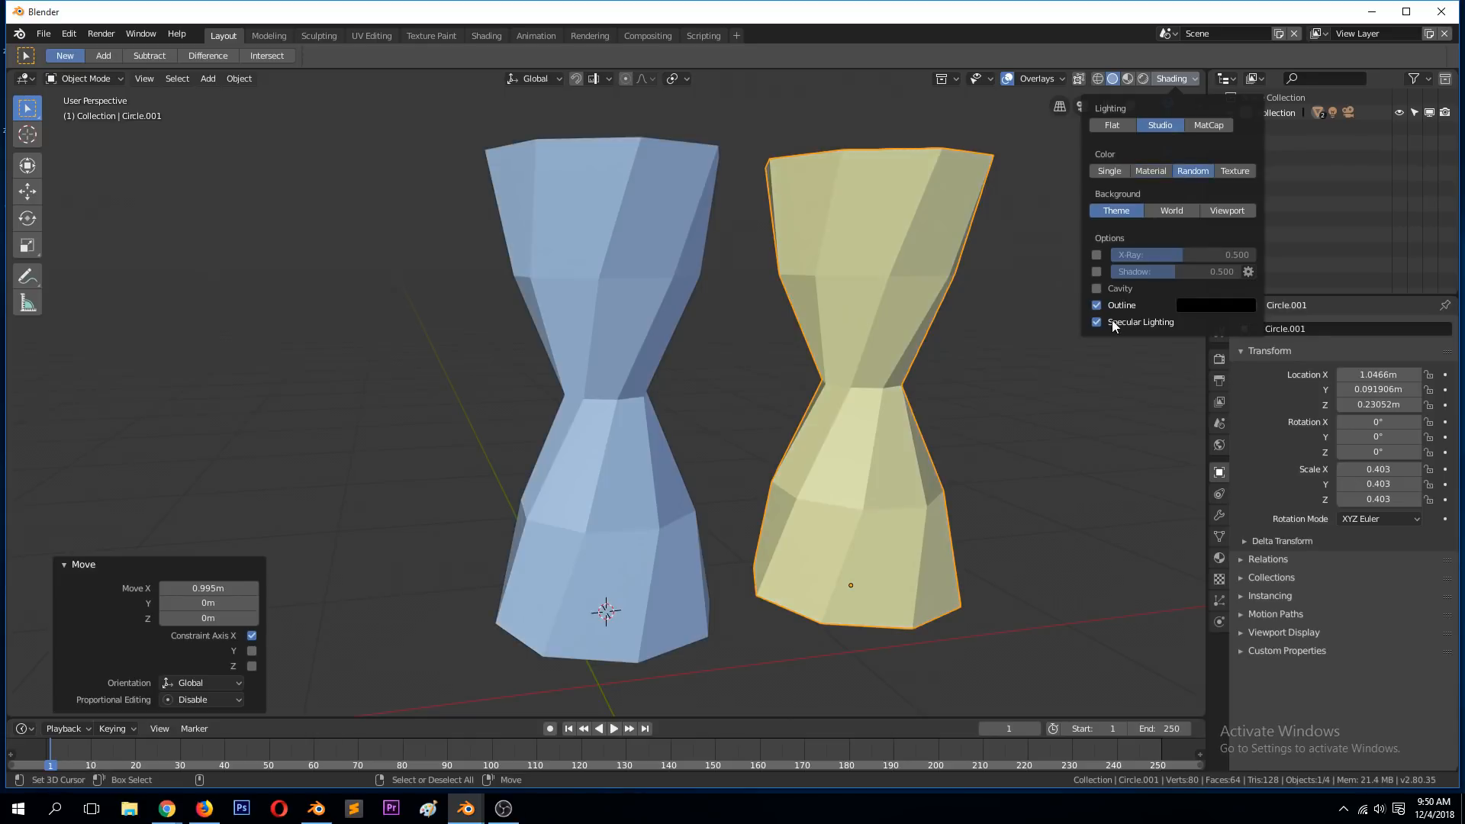
pyautogui.moveTo(1108, 282); pyautogui.dragTo(897, 329, button='middle')
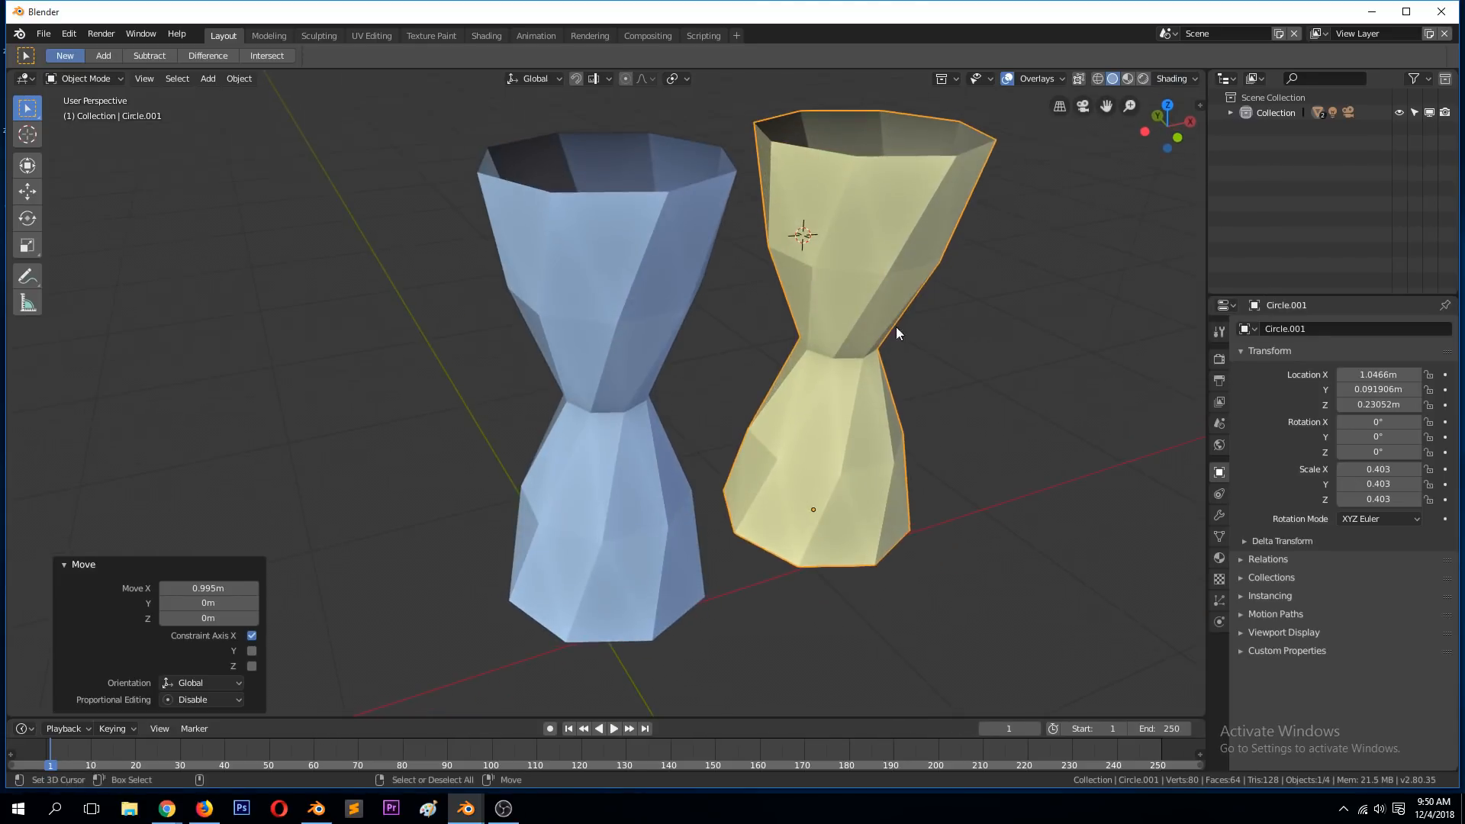
pyautogui.click(321, 808)
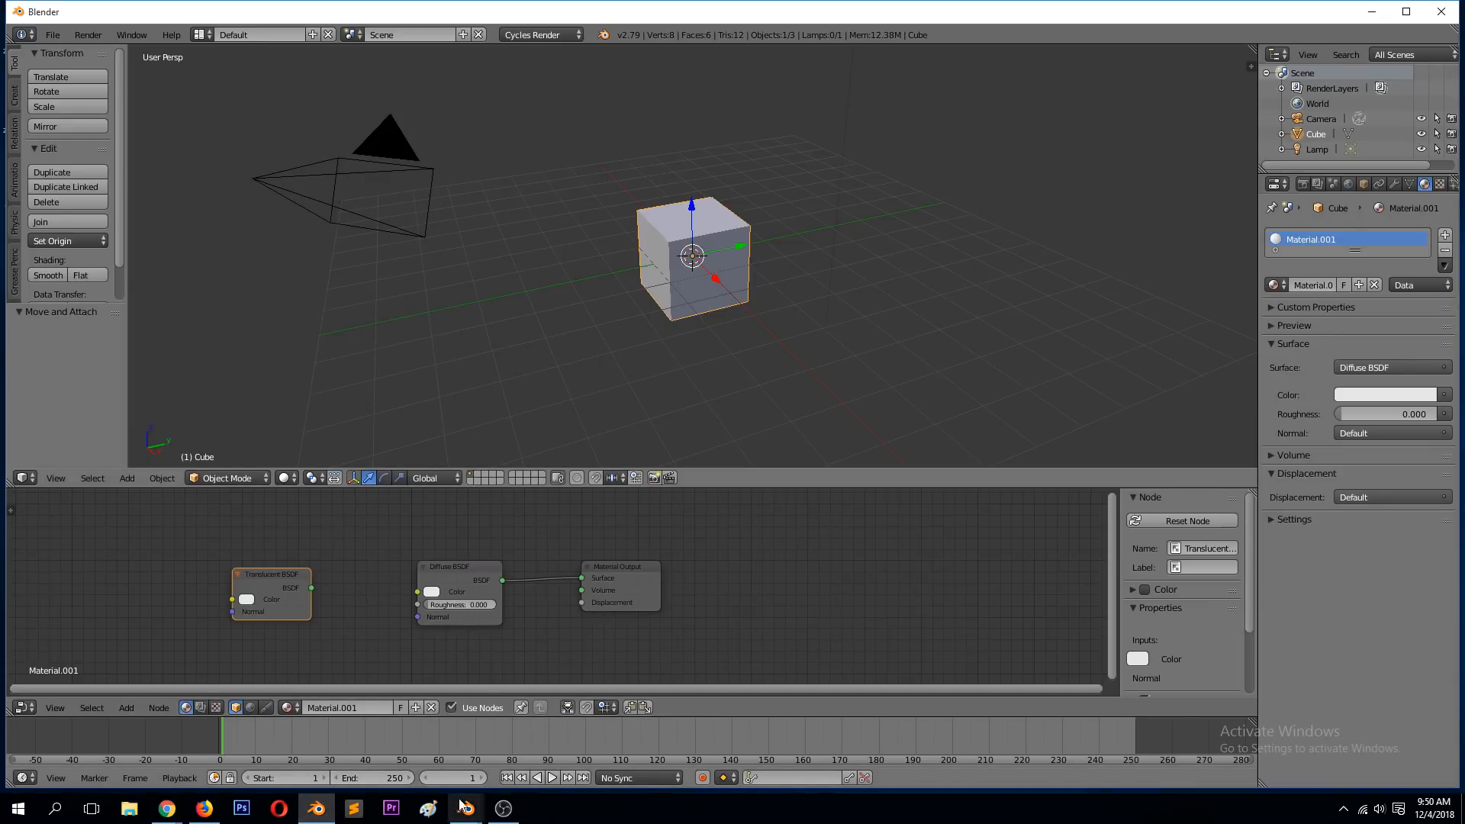
pyautogui.moveTo(466, 808)
pyautogui.click(546, 736)
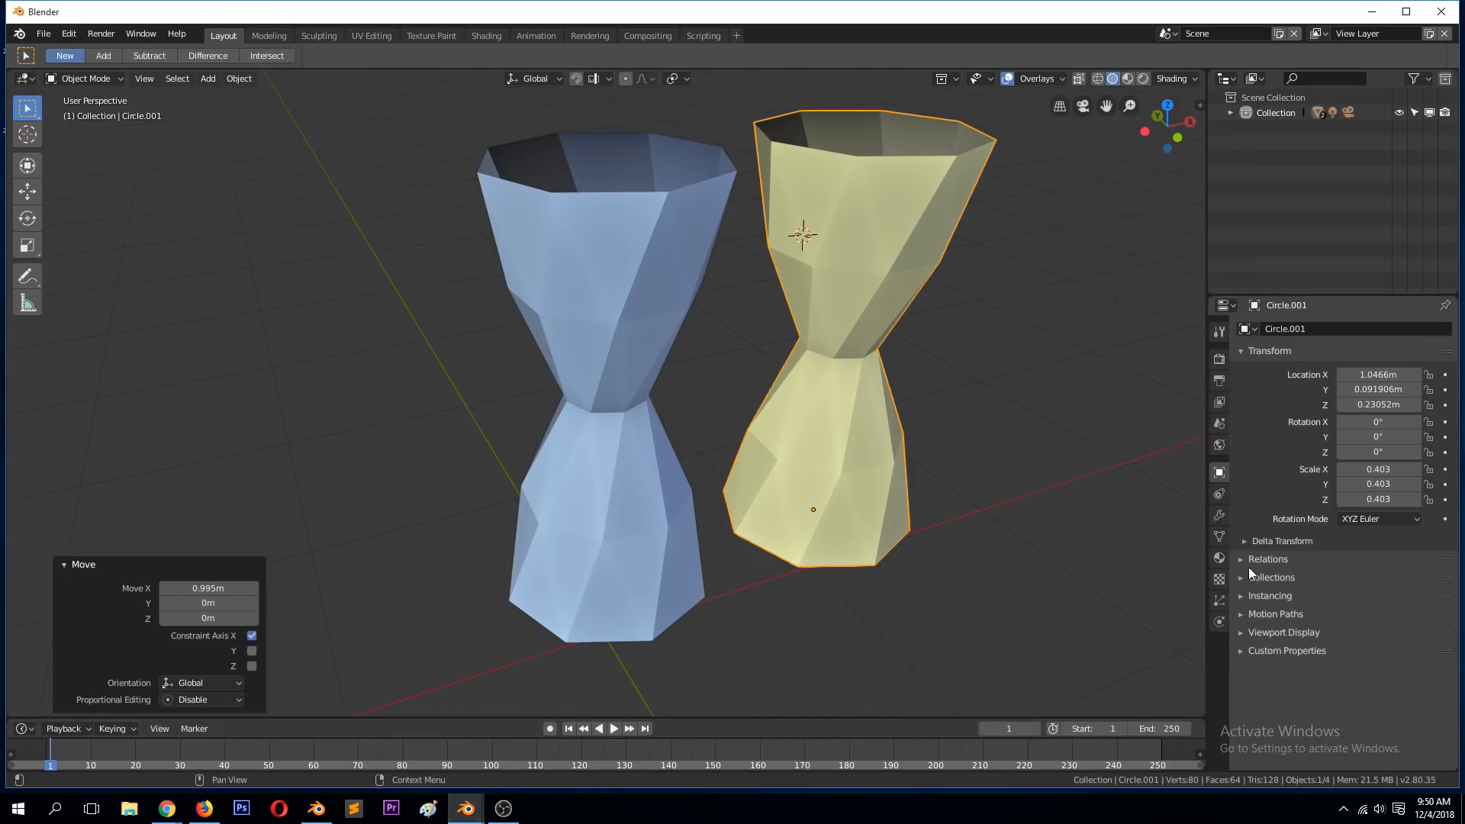
# - Add a Skin modifier to the duplicated vase and look over the thickened shape
pyautogui.click(1220, 515)
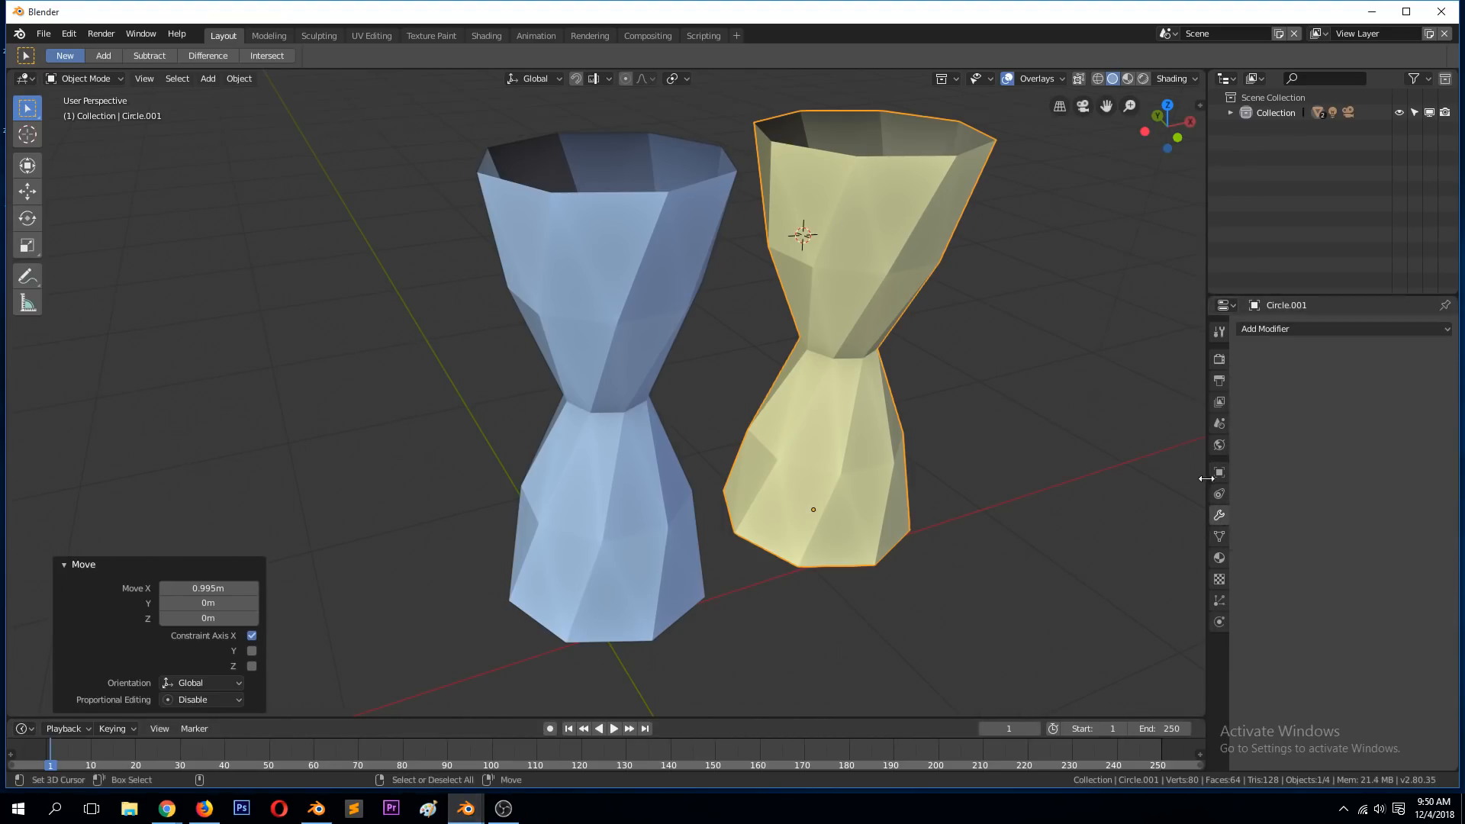
pyautogui.click(1323, 331)
pyautogui.click(1165, 548)
pyautogui.moveTo(1138, 517); pyautogui.dragTo(990, 421, button='middle')
pyautogui.scroll(-2, 990, 422)
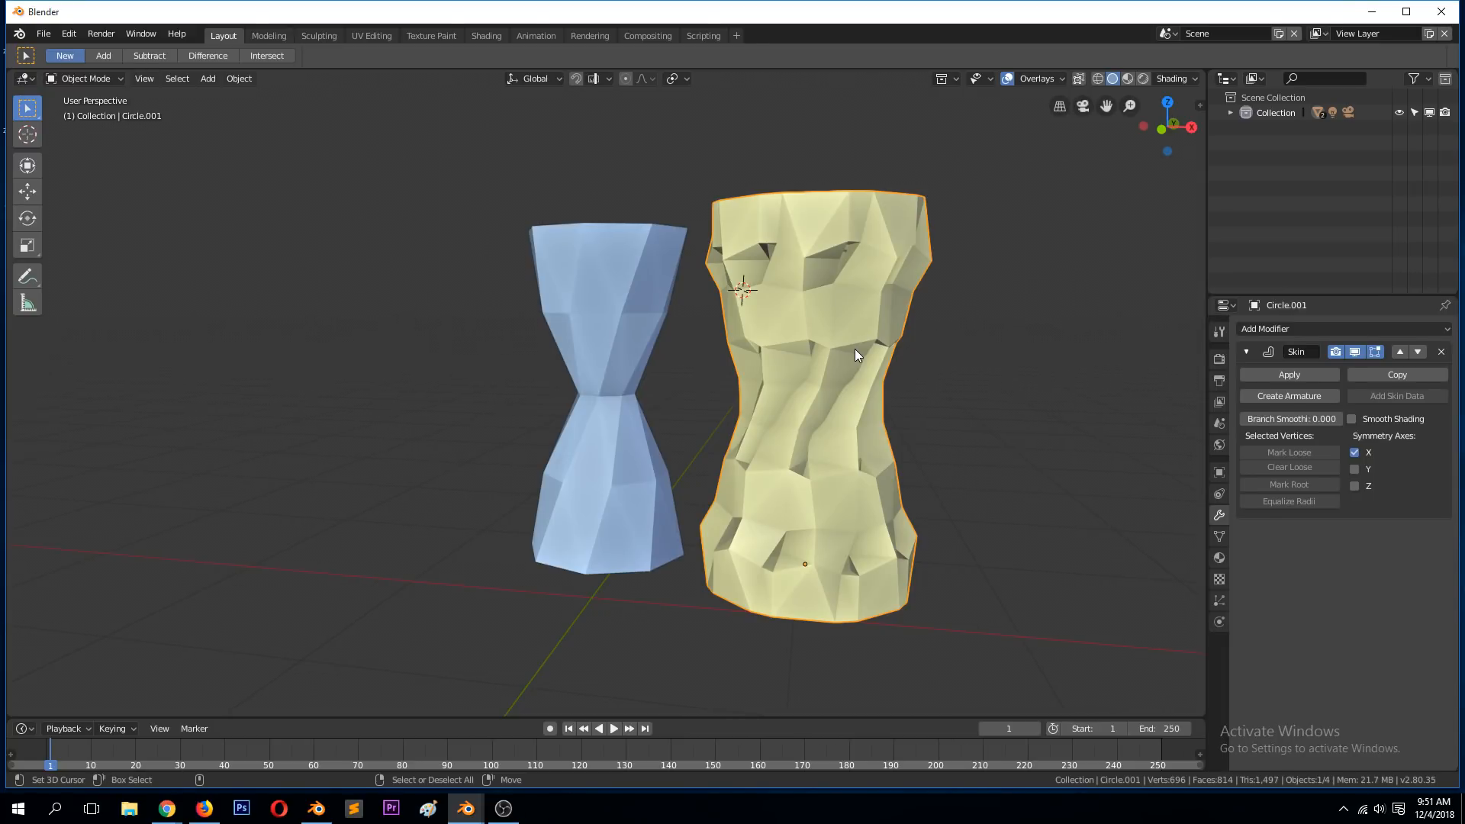
pyautogui.moveTo(835, 374); pyautogui.dragTo(857, 418, button='middle')
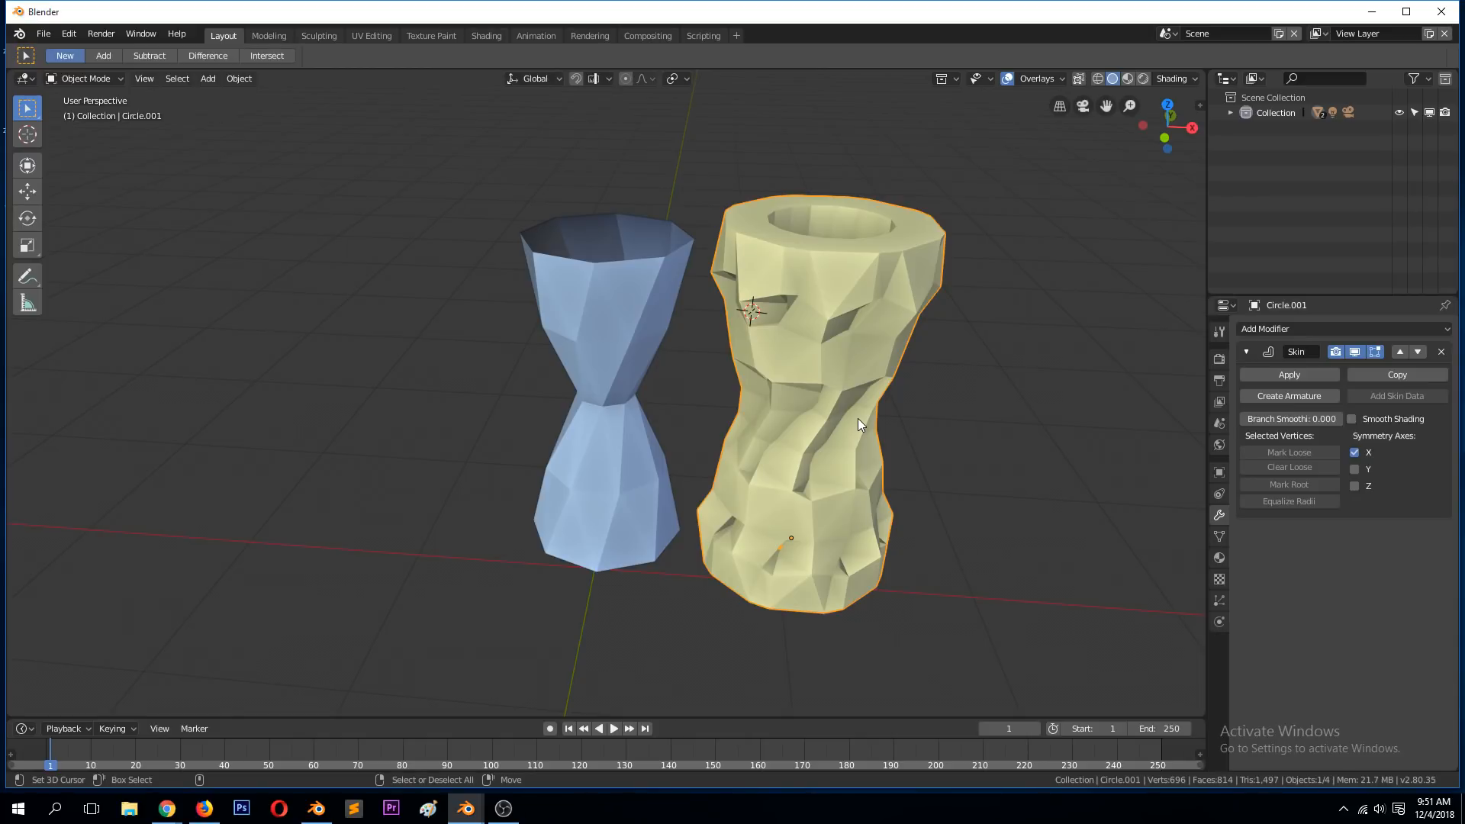
# - Scale the skin of all the copy's vertices by 0.129 to open the surface into a thin lattice
pyautogui.press('Tab')
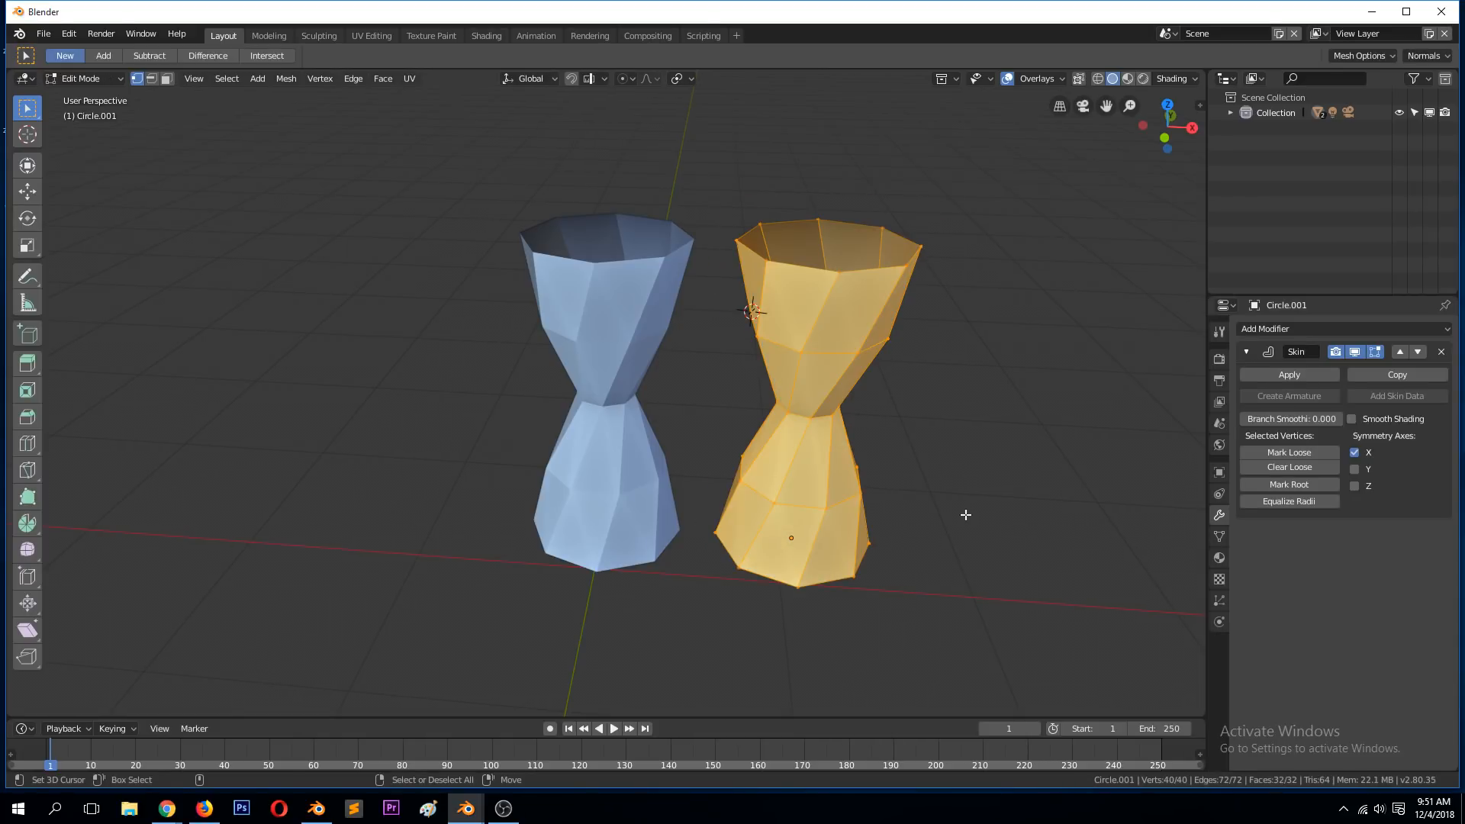
pyautogui.hotkey('ctrl', 'a')
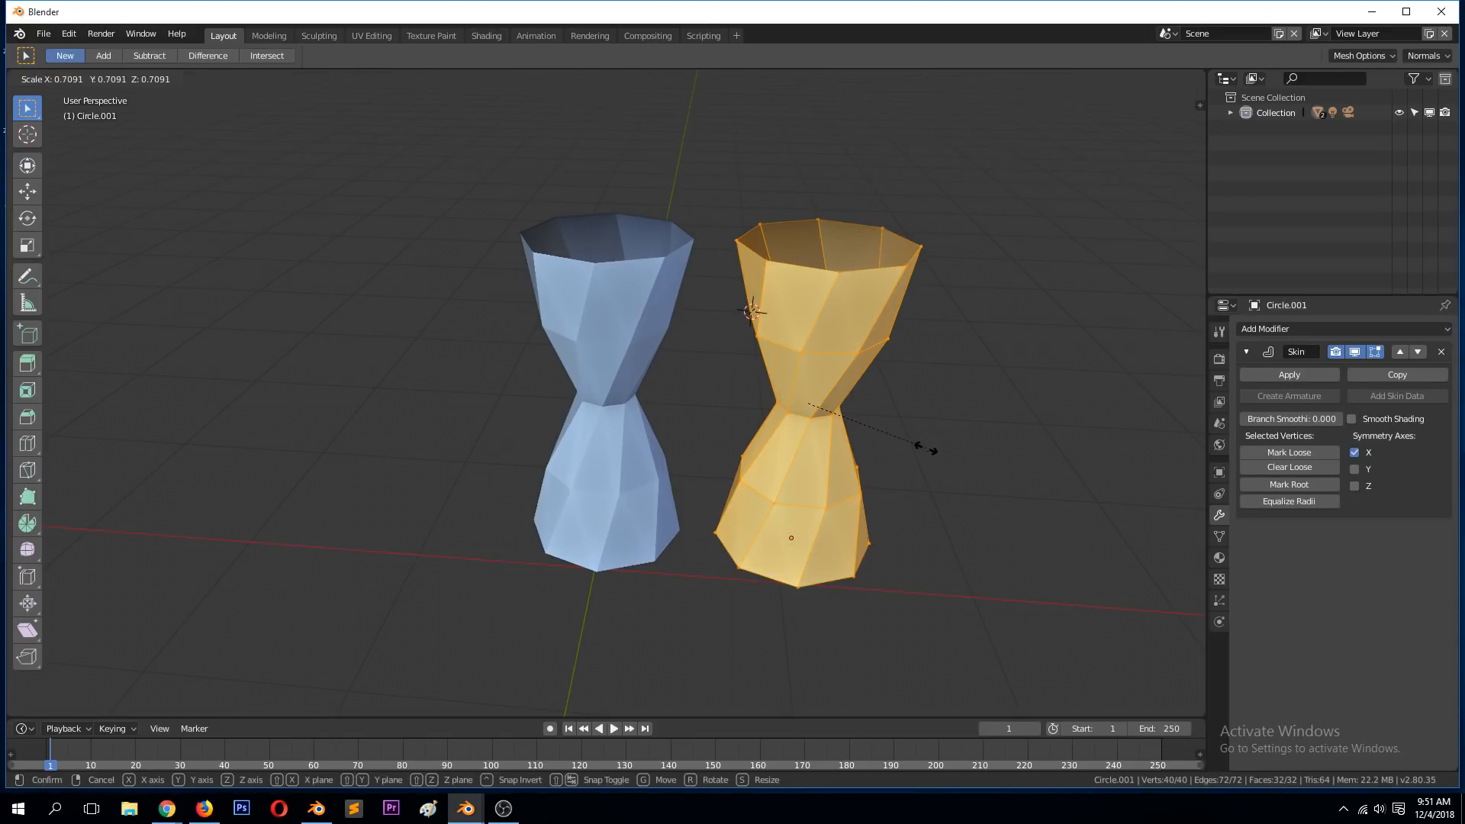
pyautogui.click(833, 422)
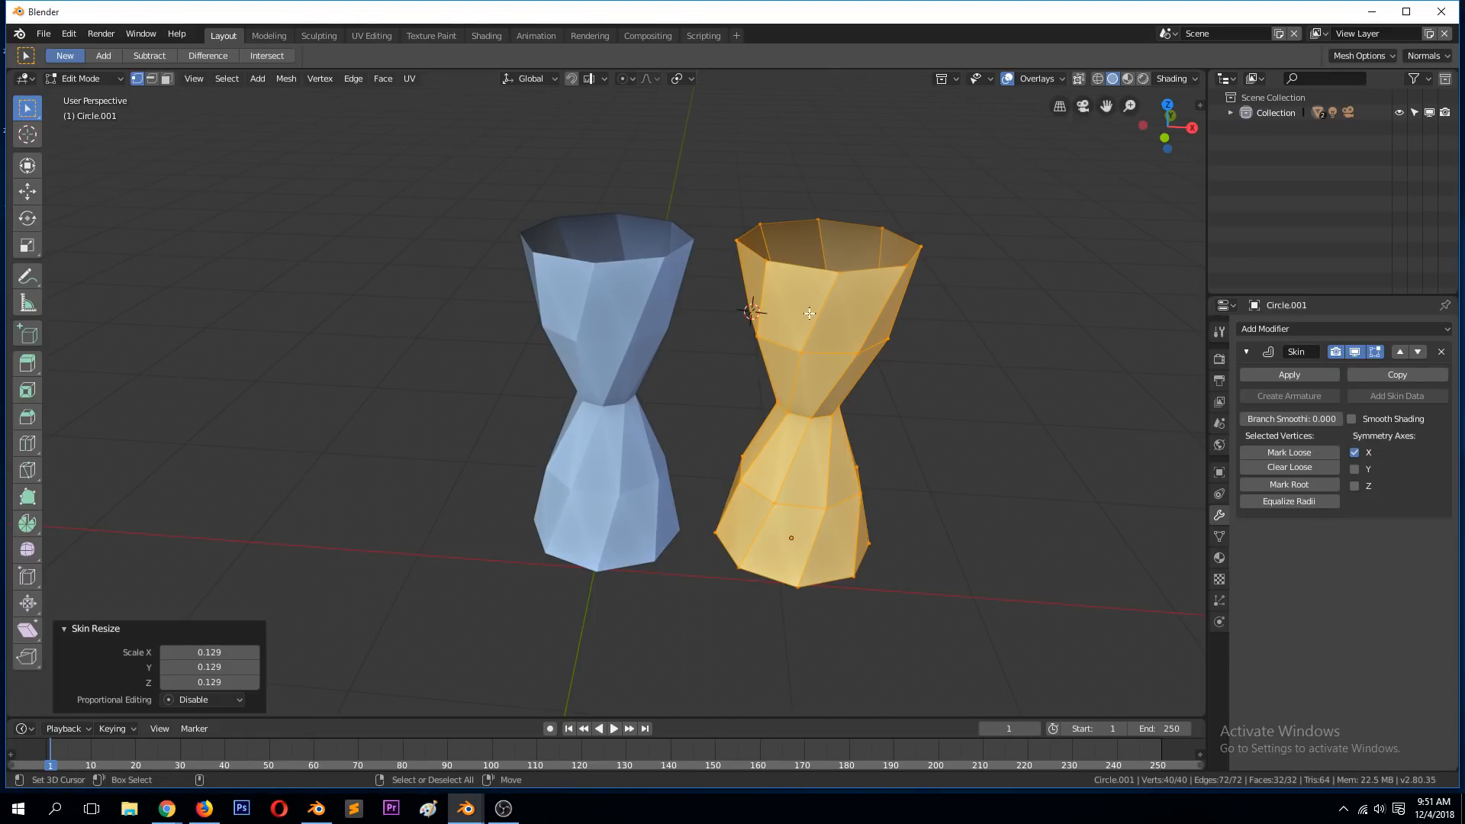
pyautogui.press('Tab')
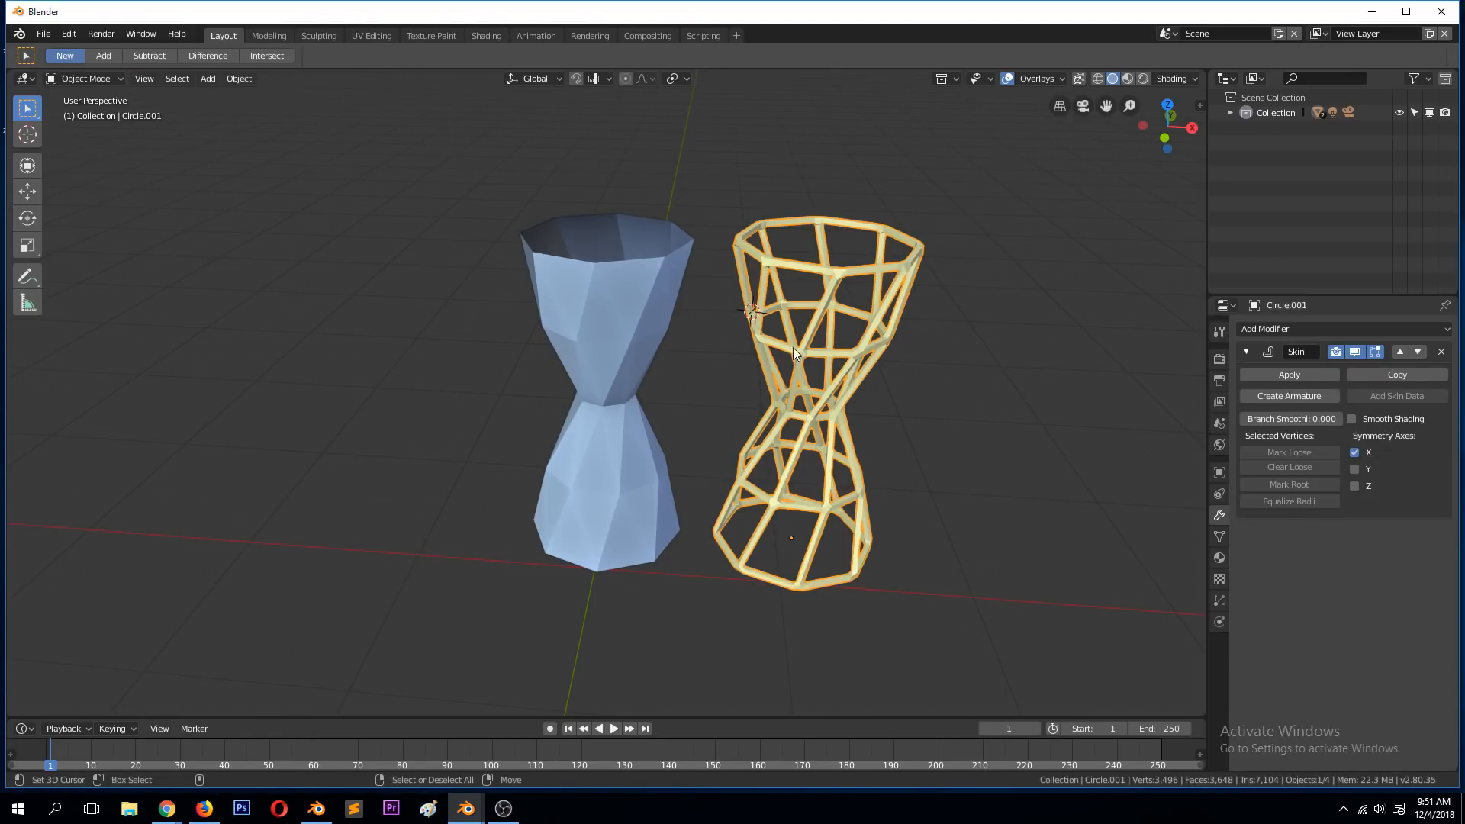
pyautogui.press('Tab')
pyautogui.press('Tab')
pyautogui.scroll(3, 828, 262)
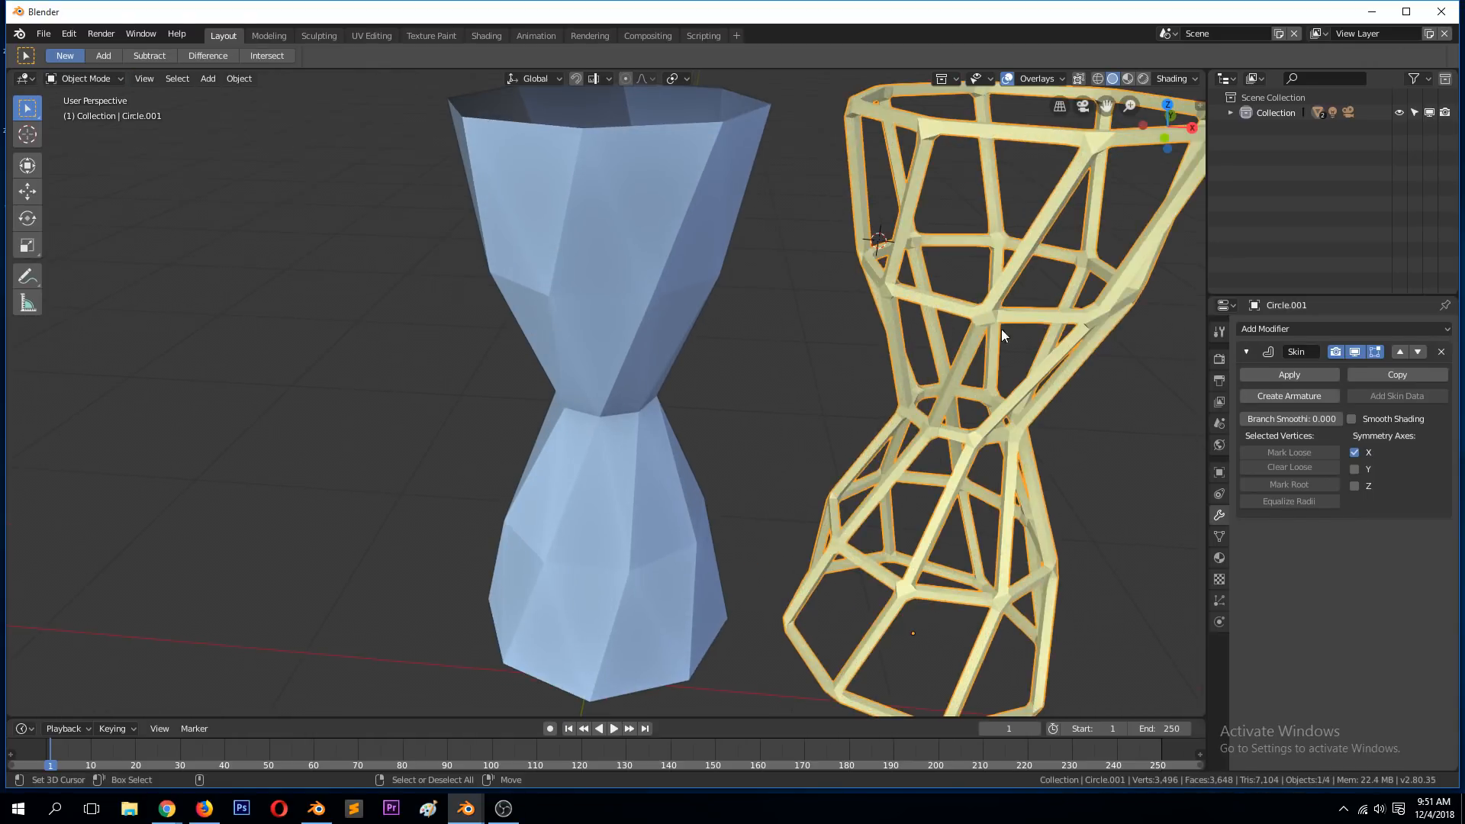
# - Readjust the skin size of all the copy's vertices until the lattice struts have a suitable thickness
pyautogui.scroll(-3, 996, 310)
pyautogui.press('Tab')
pyautogui.press('s')
pyautogui.click(1063, 481)
pyautogui.press('Tab')
pyautogui.press('Tab')
pyautogui.hotkey('ctrl', 'a')
pyautogui.click(9, 546)
pyautogui.press('Tab')
pyautogui.moveTo(535, 433); pyautogui.dragTo(490, 439, button='middle')
pyautogui.press('Tab')
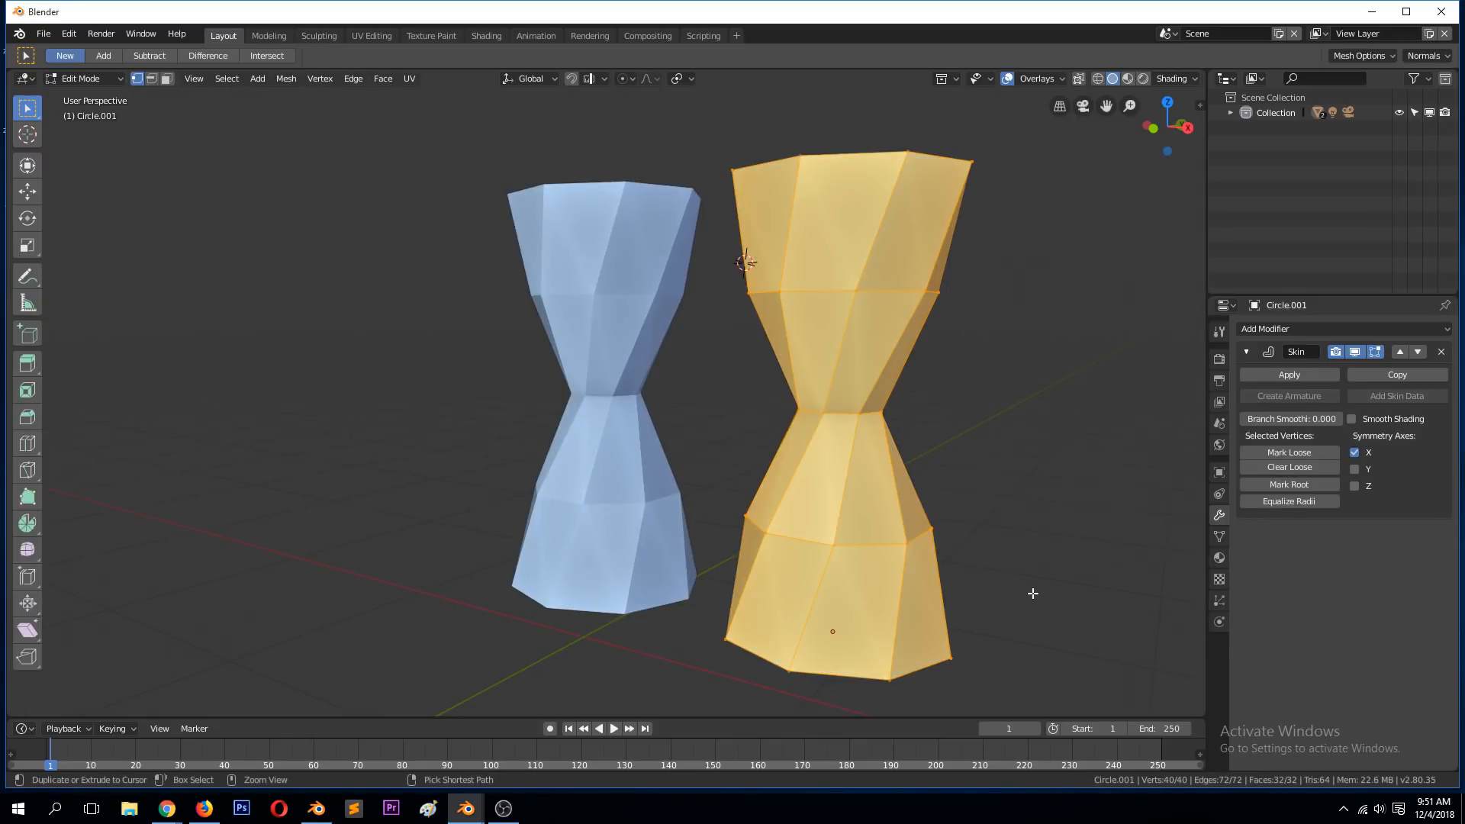
pyautogui.hotkey('ctrl', 'a')
pyautogui.click(980, 565)
pyautogui.press('Tab')
# - Try to move a single top-rim vertex of the lattice vase in front view
pyautogui.press('KP_1')
pyautogui.press('Tab')
pyautogui.click(909, 221)
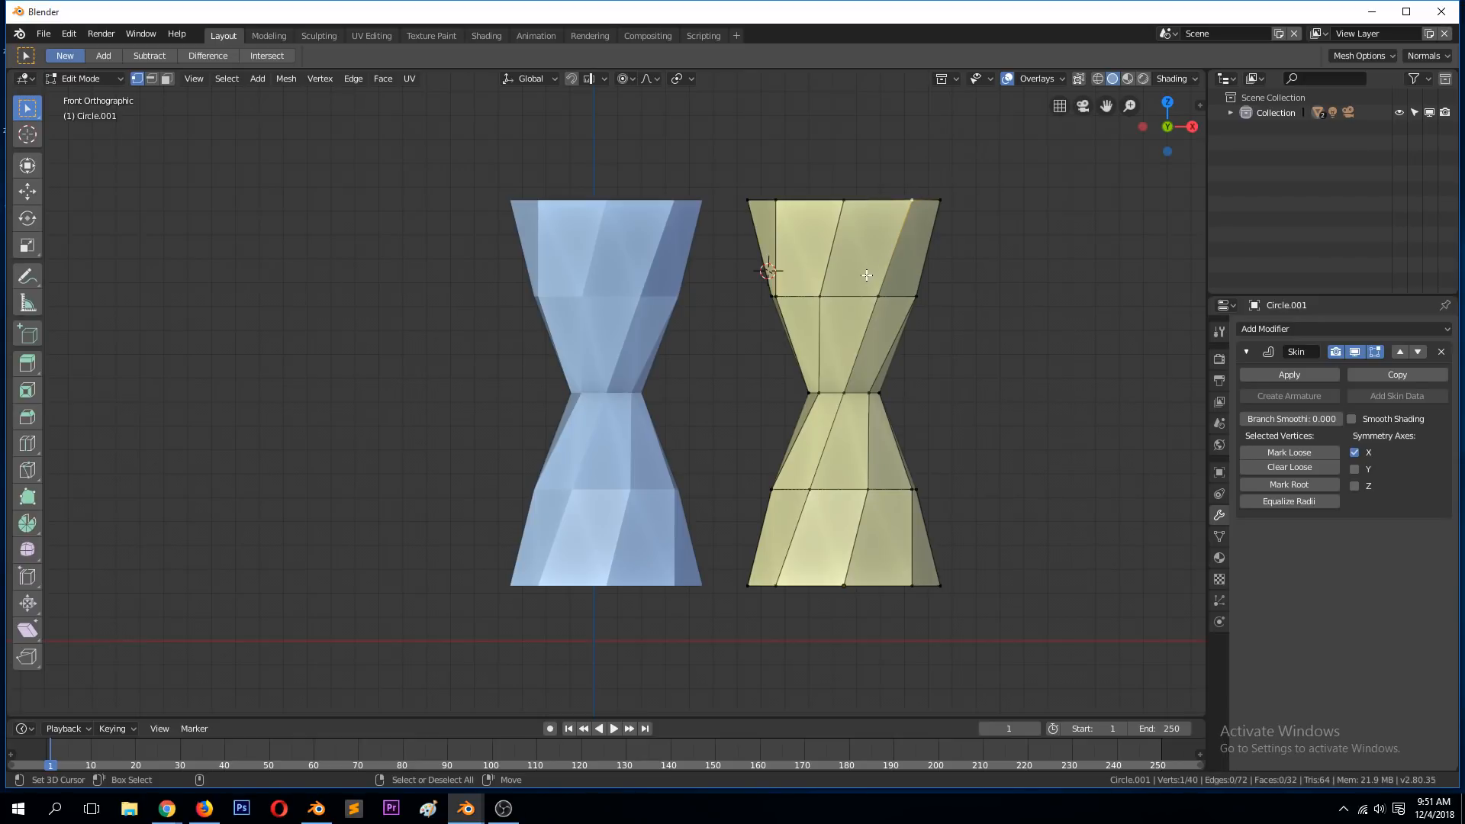
pyautogui.press('g')
pyautogui.click(867, 228)
pyautogui.press('Tab')
pyautogui.moveTo(864, 282); pyautogui.dragTo(808, 346, button='middle')
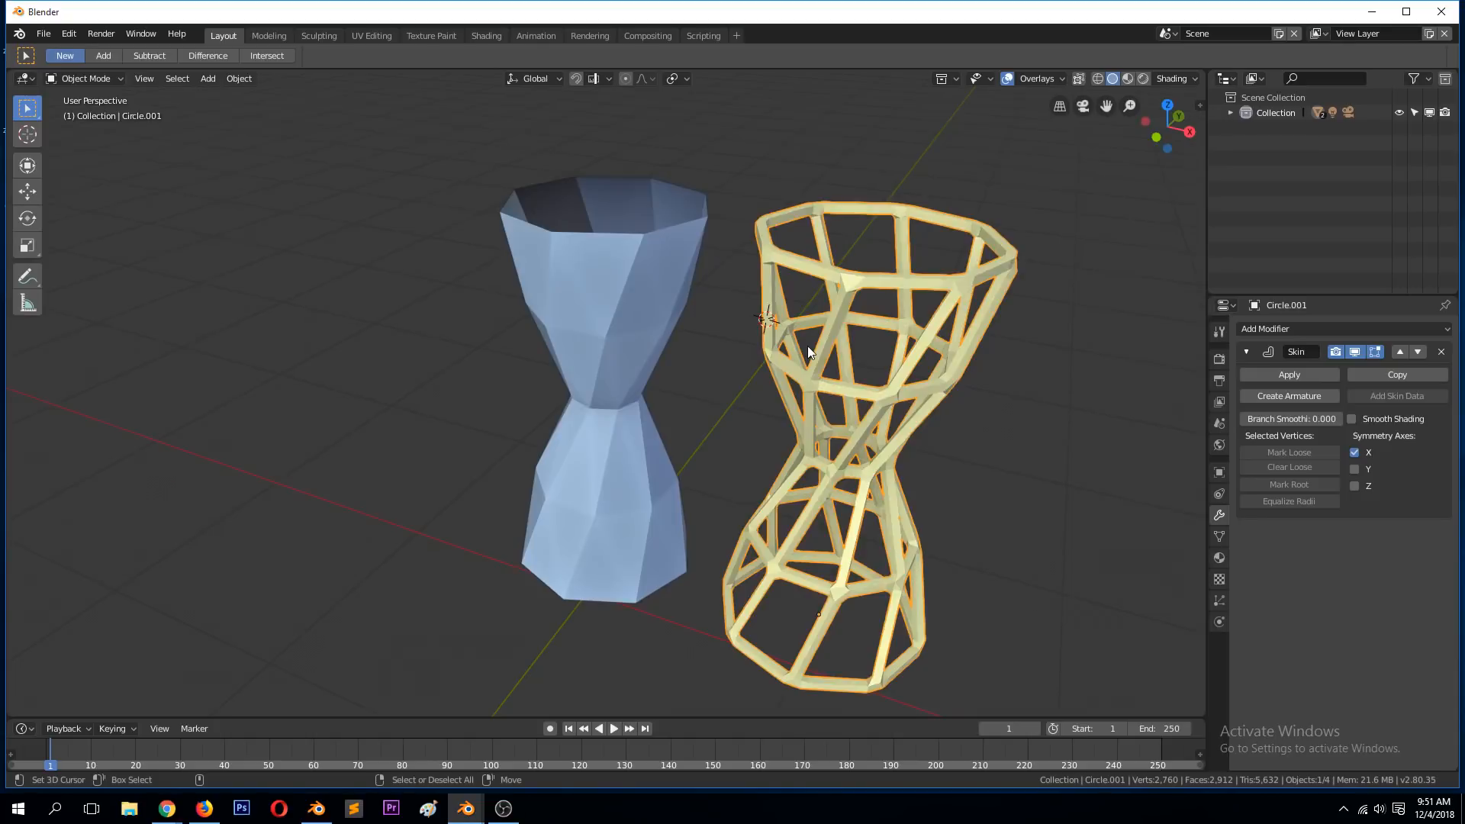
# - Move the lattice copy along the X axis so it wraps around the original hourglass vase
pyautogui.press('KP_1')
pyautogui.press('g')
pyautogui.press('x')
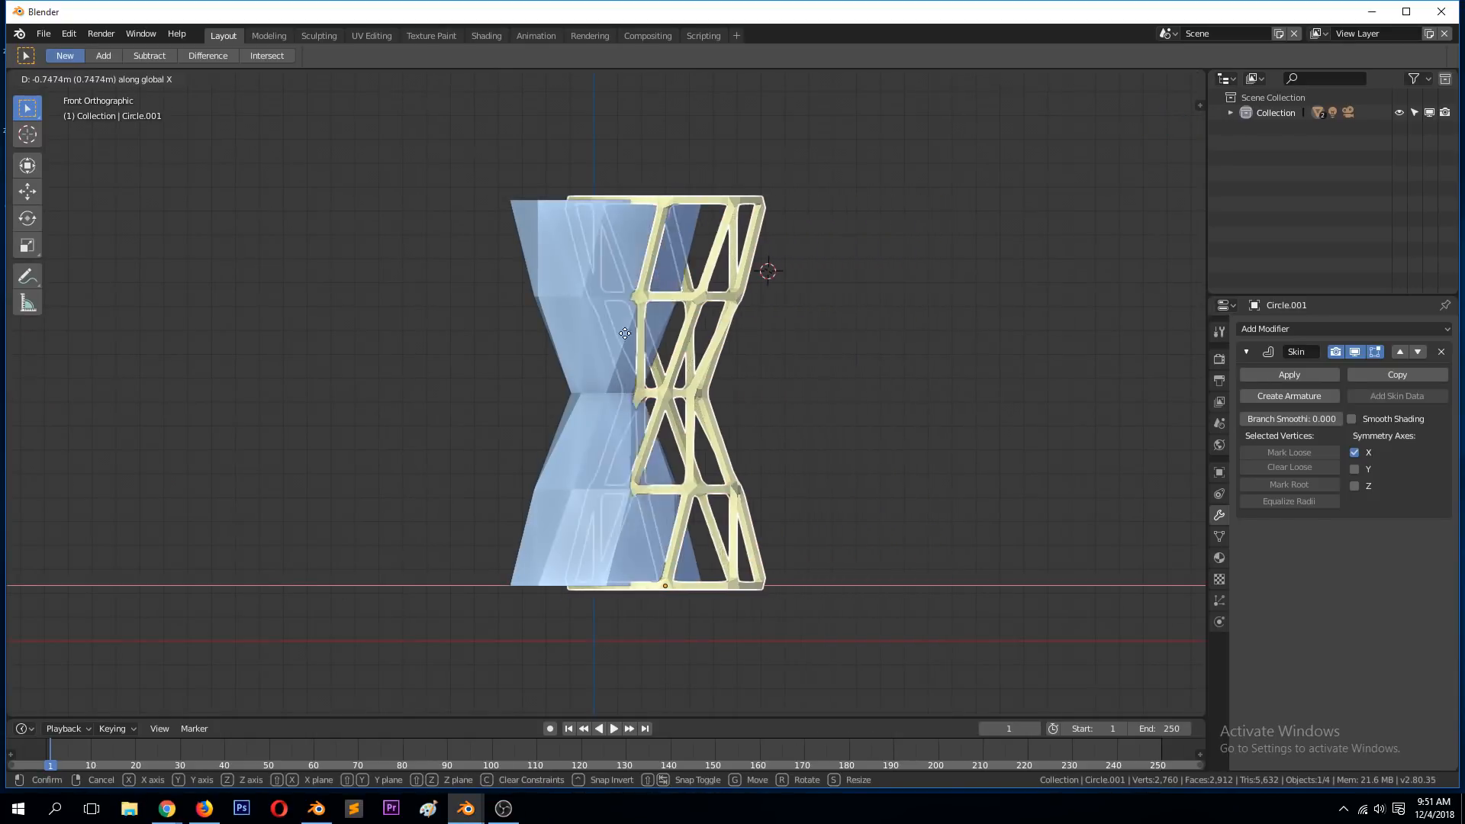
pyautogui.click(569, 336)
pyautogui.moveTo(625, 295); pyautogui.dragTo(670, 336, button='middle')
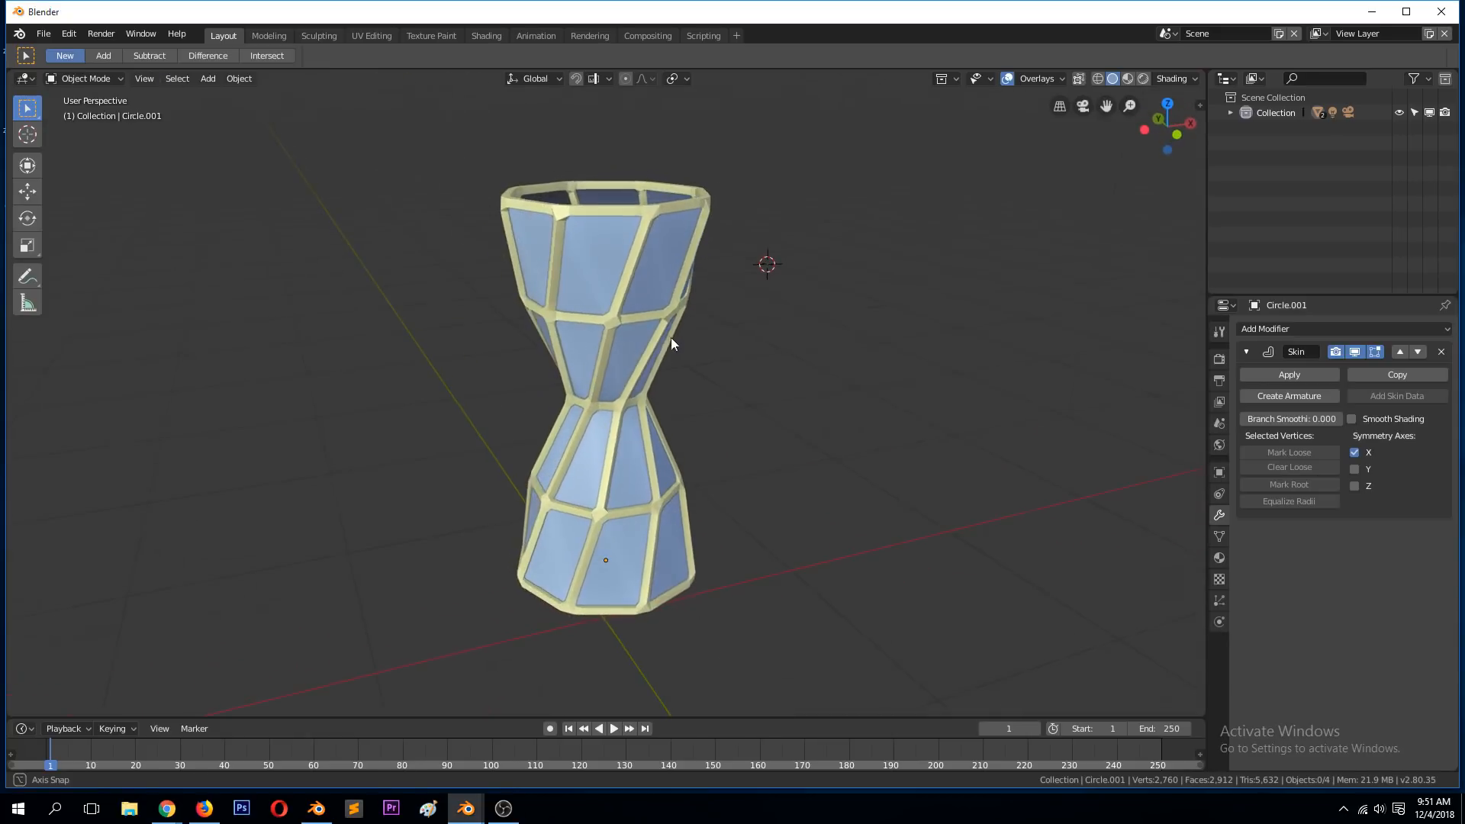
# - Switch to the modern buffet.blend scene, examine the wire-wrapped vases up close, and return to the hourglass vase scene
pyautogui.moveTo(466, 808)
pyautogui.click(382, 744)
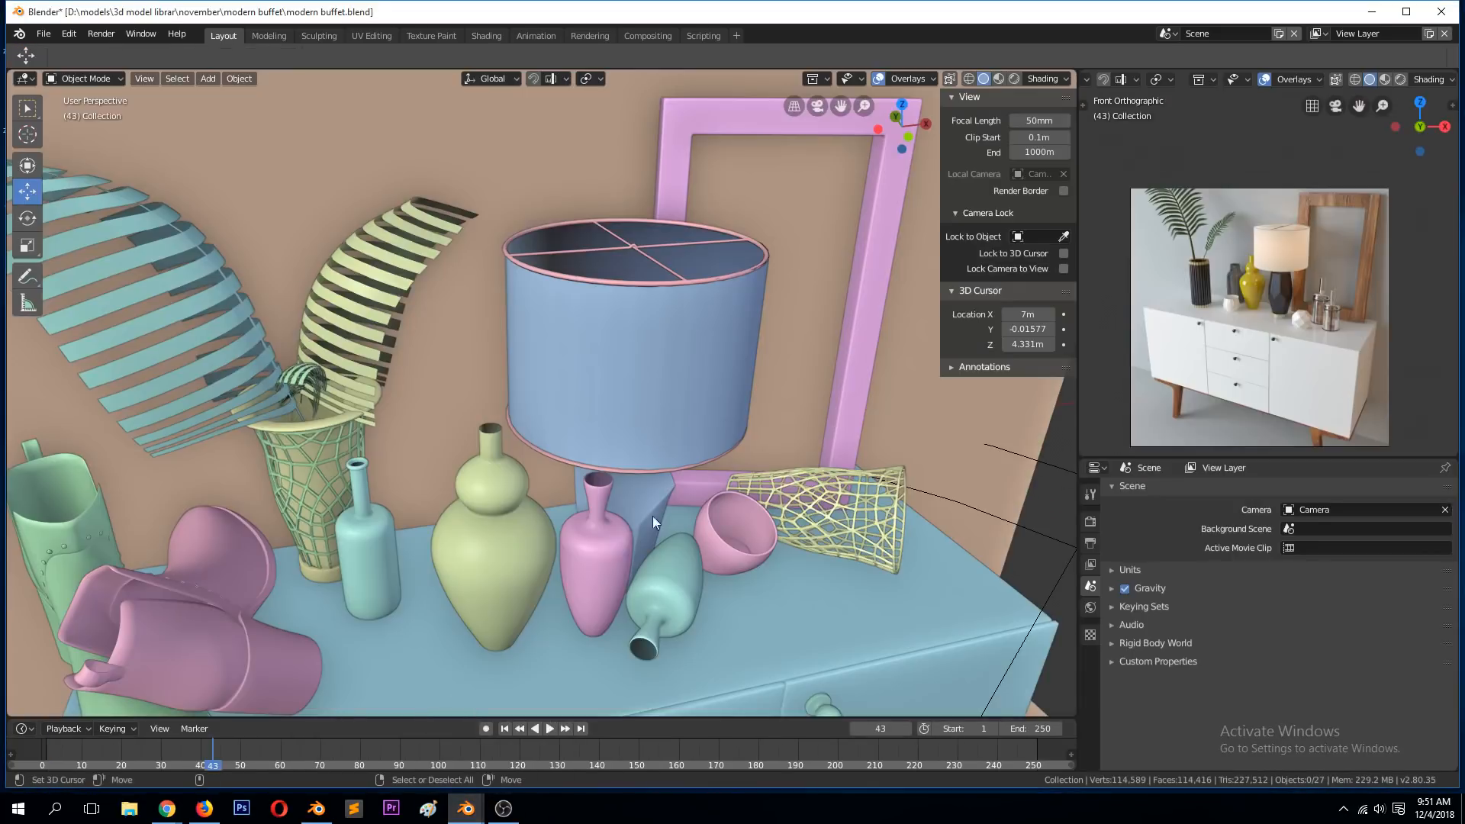
pyautogui.scroll(5, 386, 478)
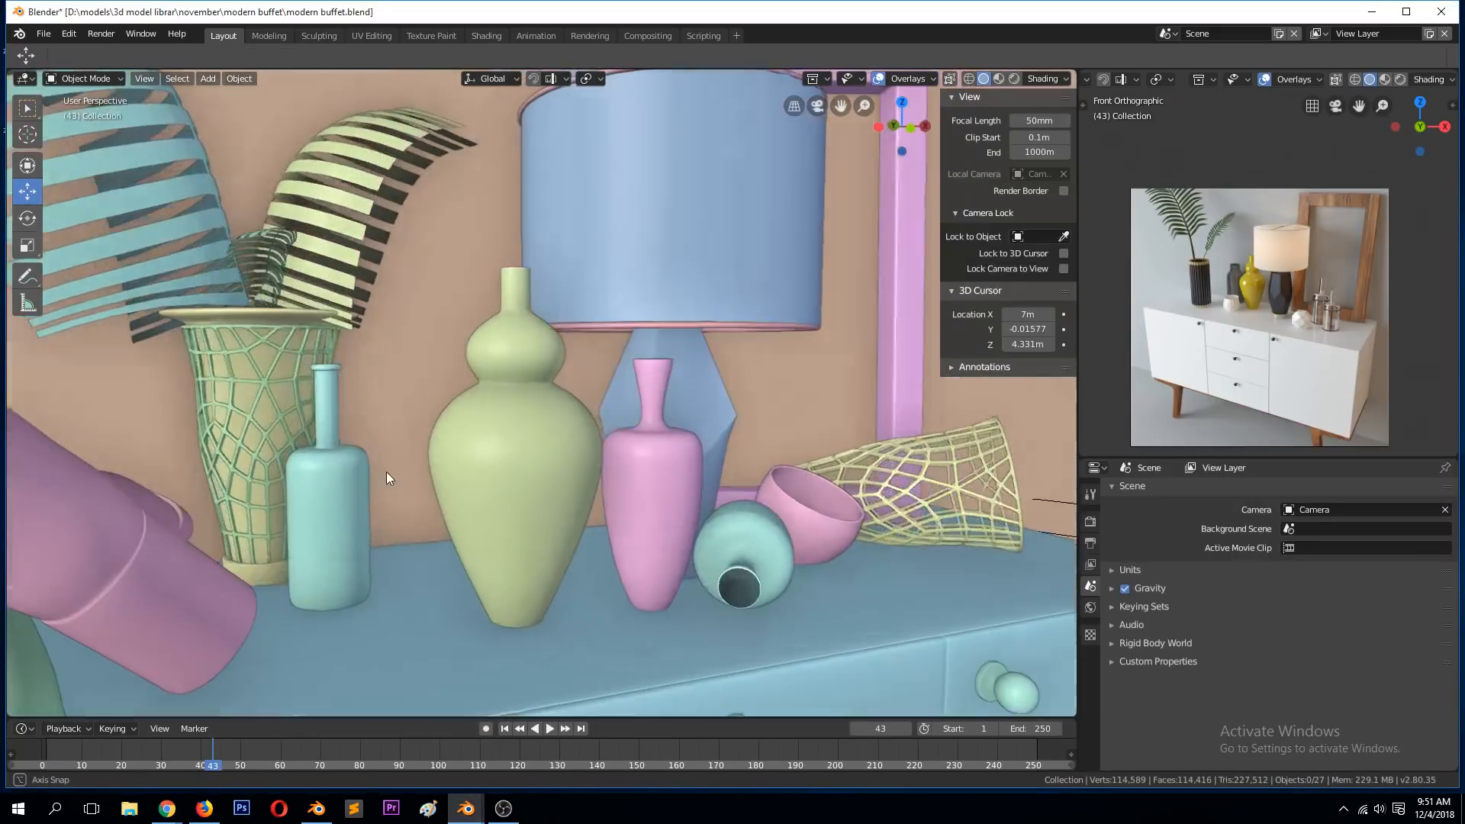
pyautogui.moveTo(386, 471); pyautogui.dragTo(393, 472, button='middle')
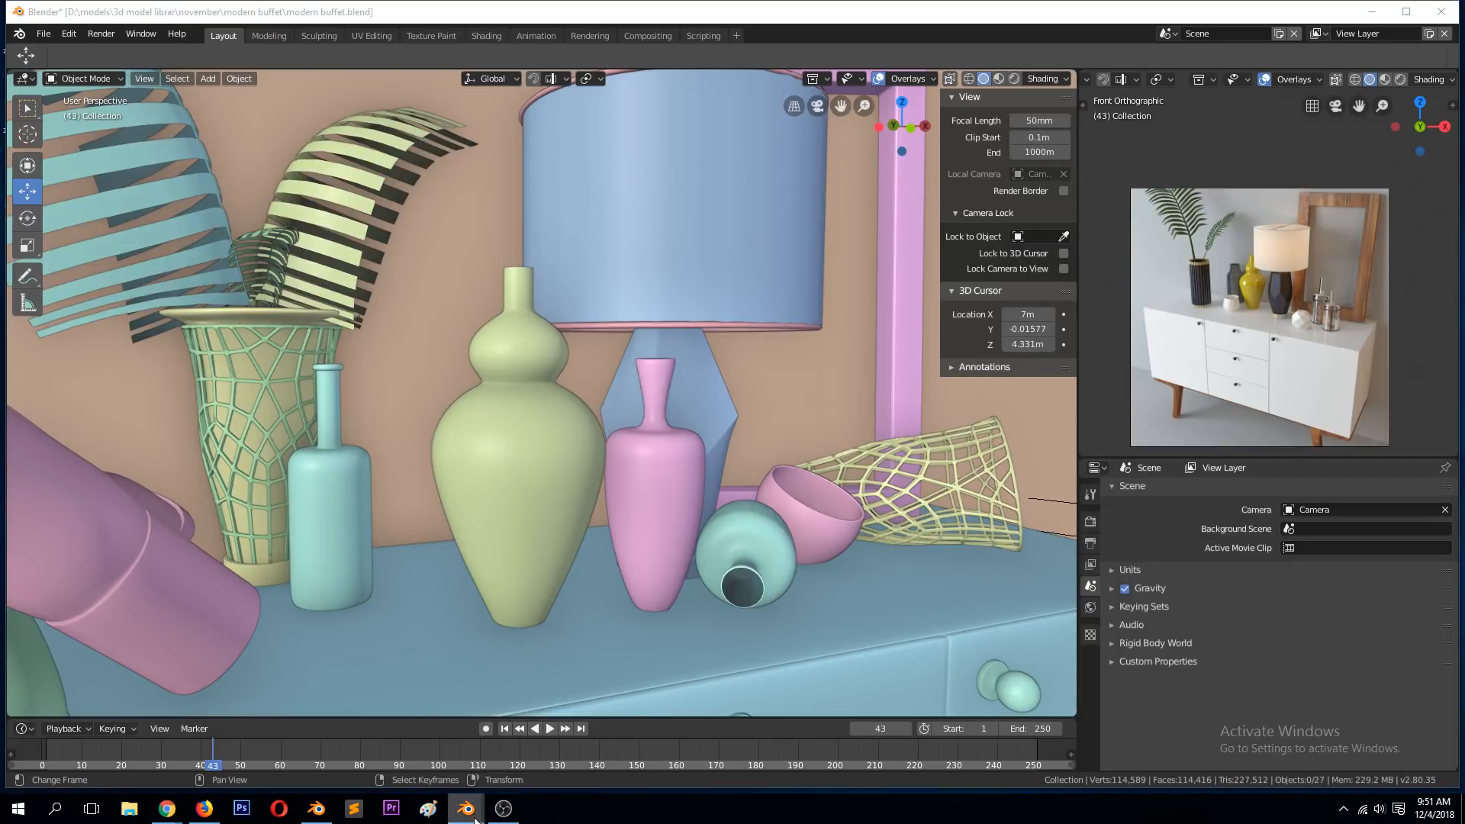
pyautogui.moveTo(465, 807)
pyautogui.click(557, 736)
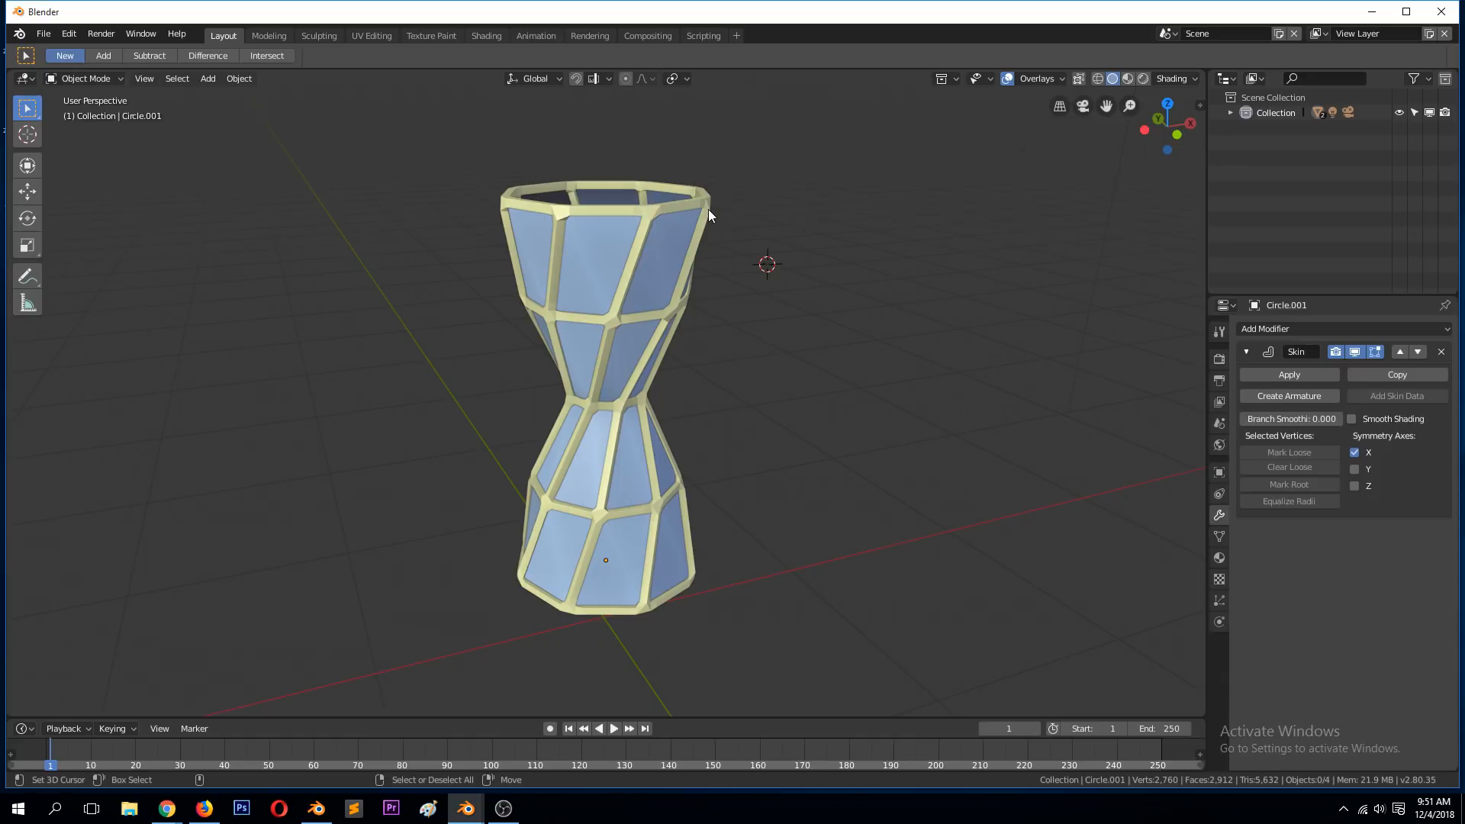
# - Replace the copy's Skin modifier with a level 2 Subdivision Surface modifier and hide the original vase
pyautogui.click(1441, 352)
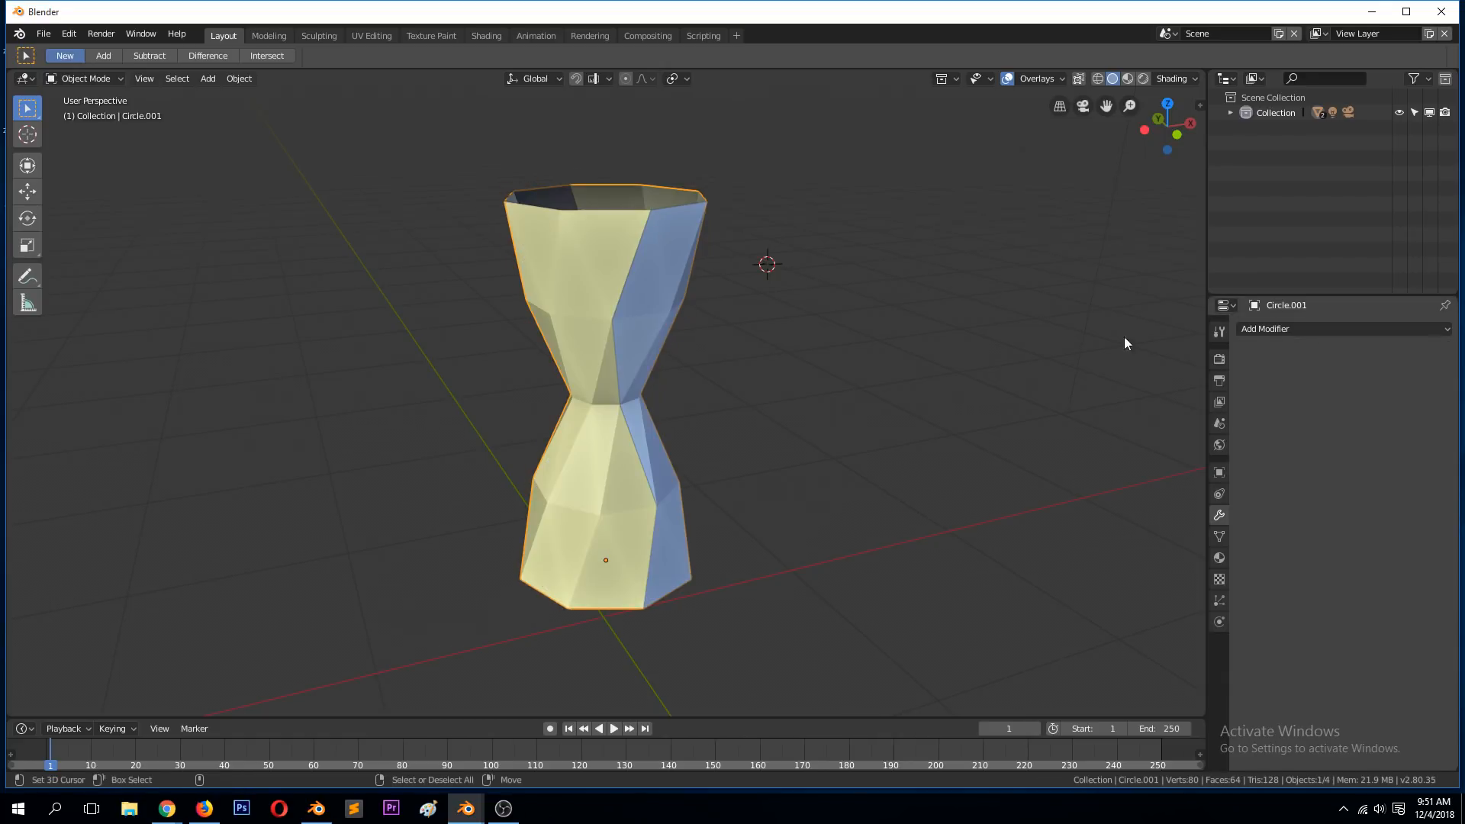
pyautogui.hotkey('ctrl', '2')
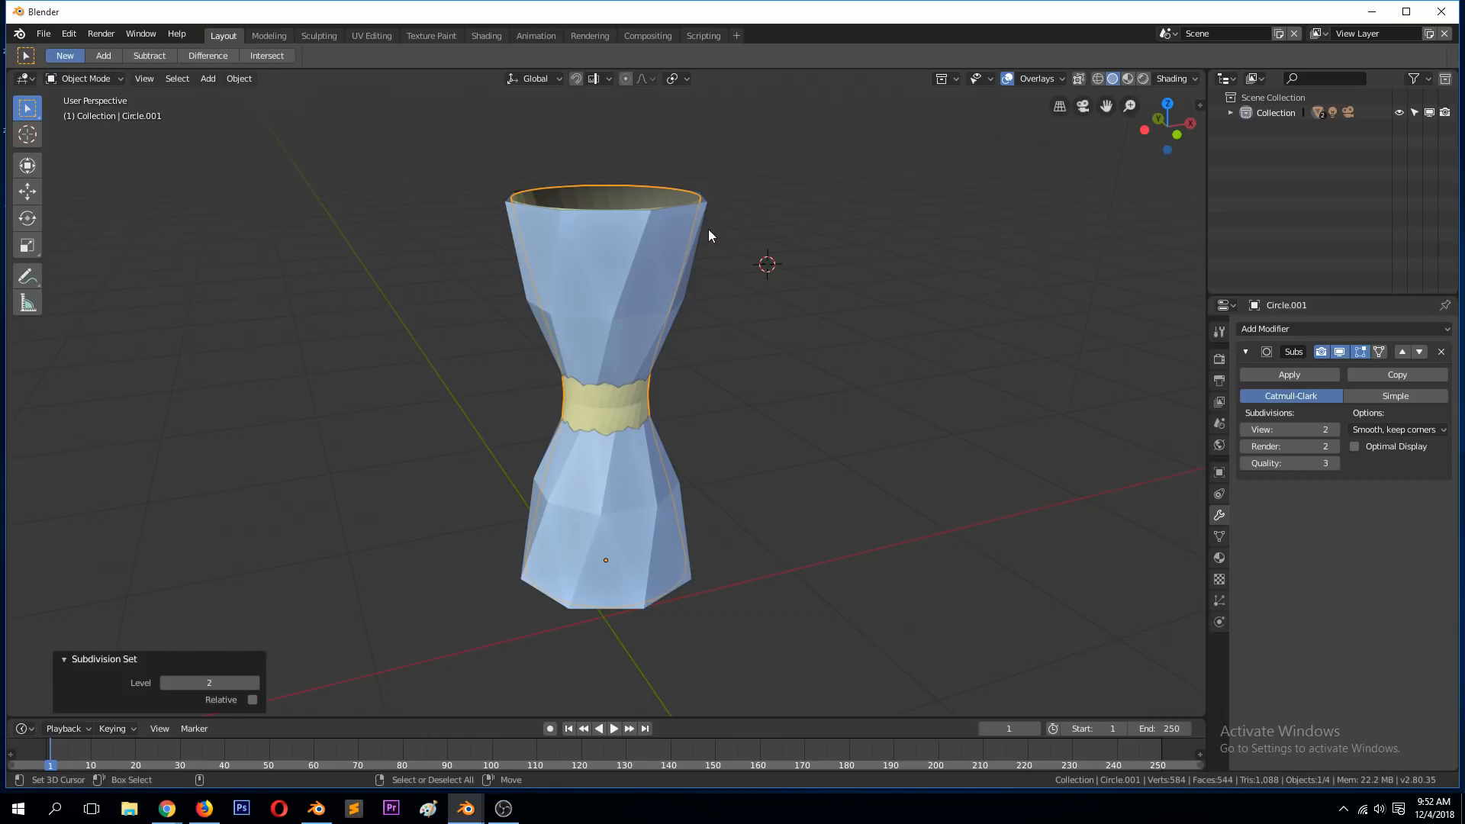
pyautogui.press('Delete')
pyautogui.hotkey('ctrl', 'z')
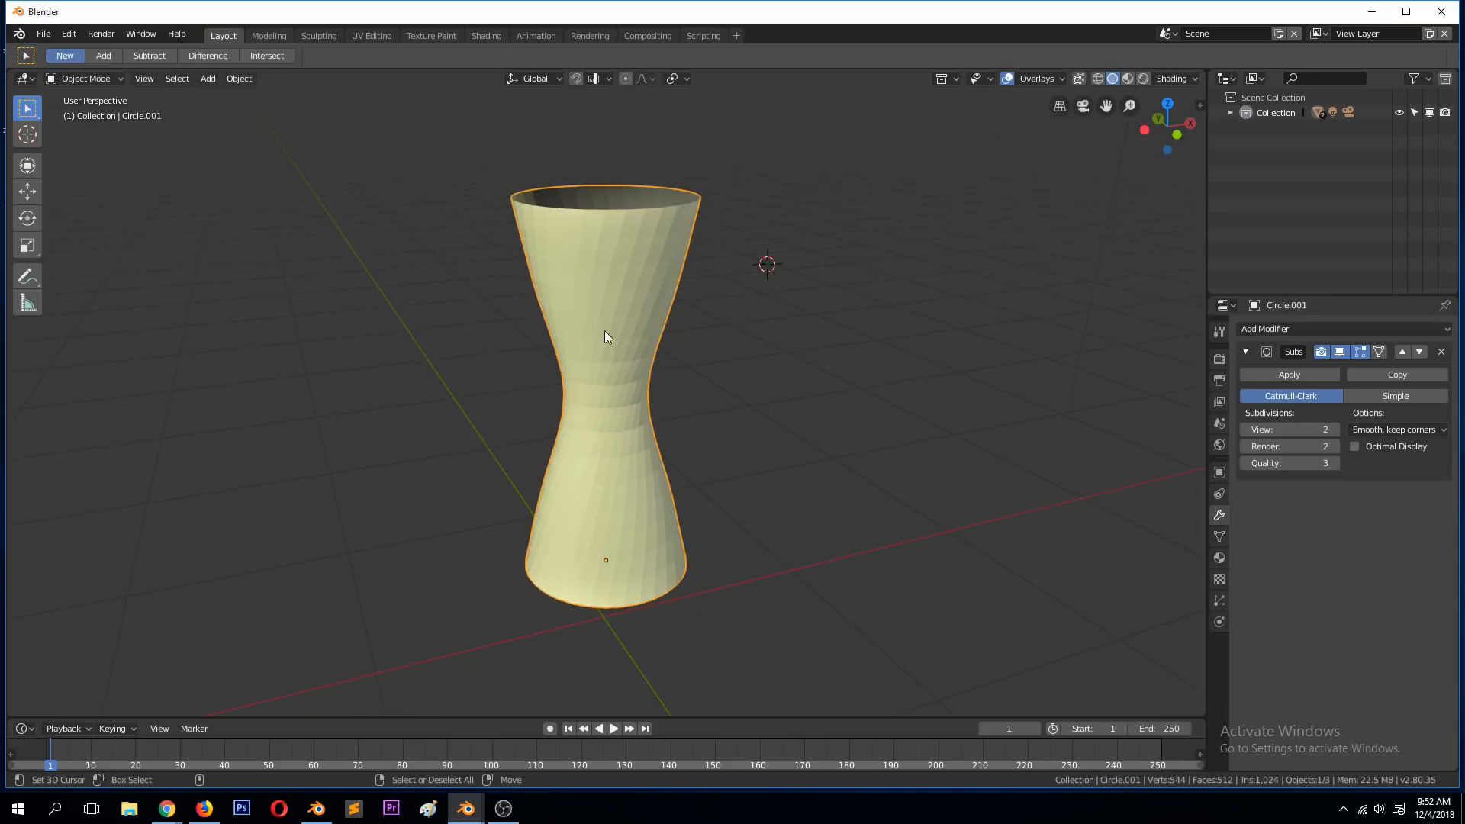
# - Set the copy's Subdivision Surface viewport level to 1 and add a Skin modifier after it
pyautogui.moveTo(604, 333); pyautogui.dragTo(641, 346, button='middle')
pyautogui.click(1246, 430)
pyautogui.click(1326, 328)
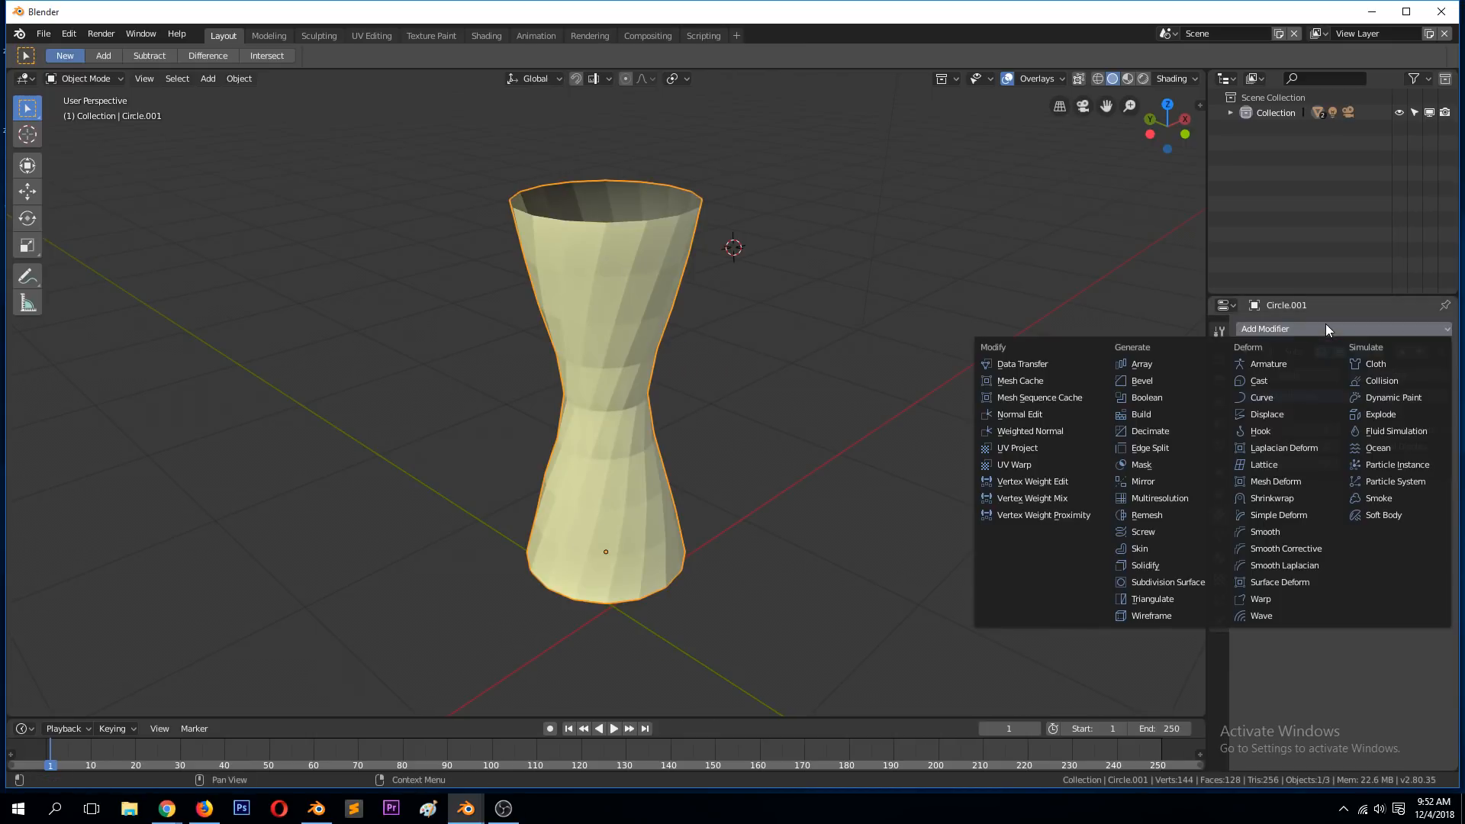
pyautogui.click(1170, 548)
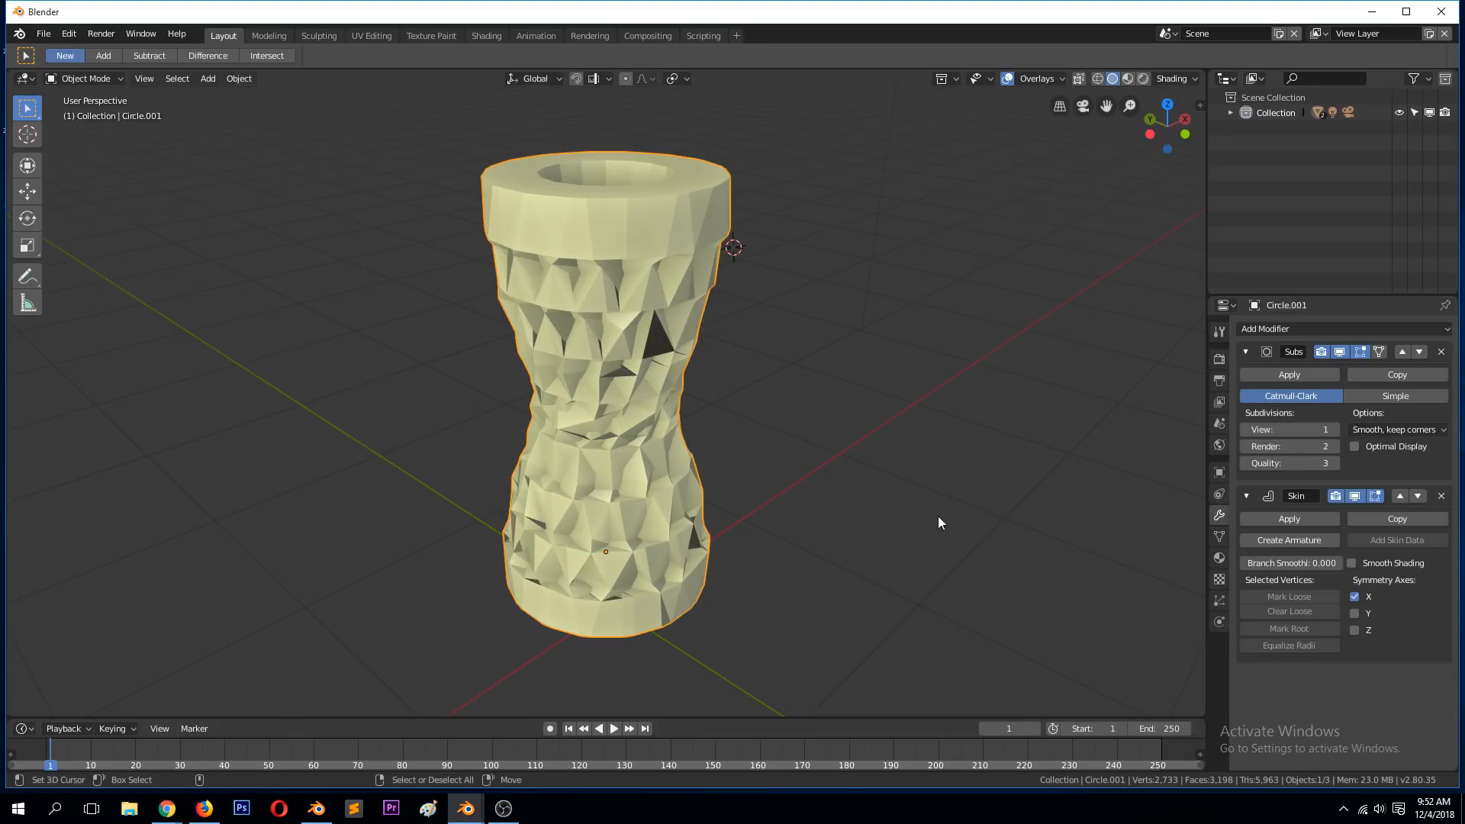
# - Shrink the skin size of all the subdivided copy's vertices, using proportional editing, to open gaps in the surface
pyautogui.press('Tab')
pyautogui.press('a')
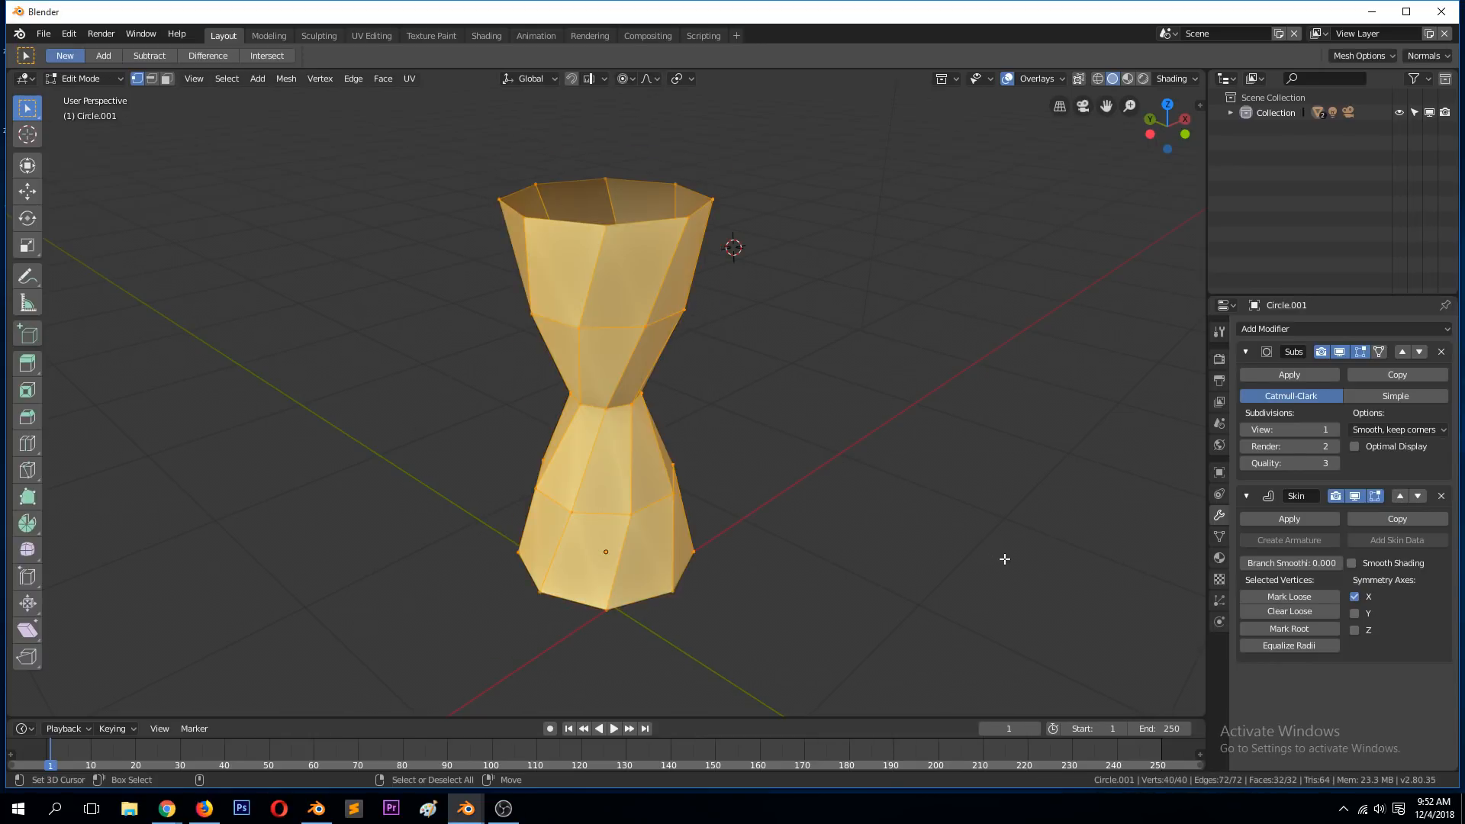
pyautogui.press('s')
pyautogui.press('o')
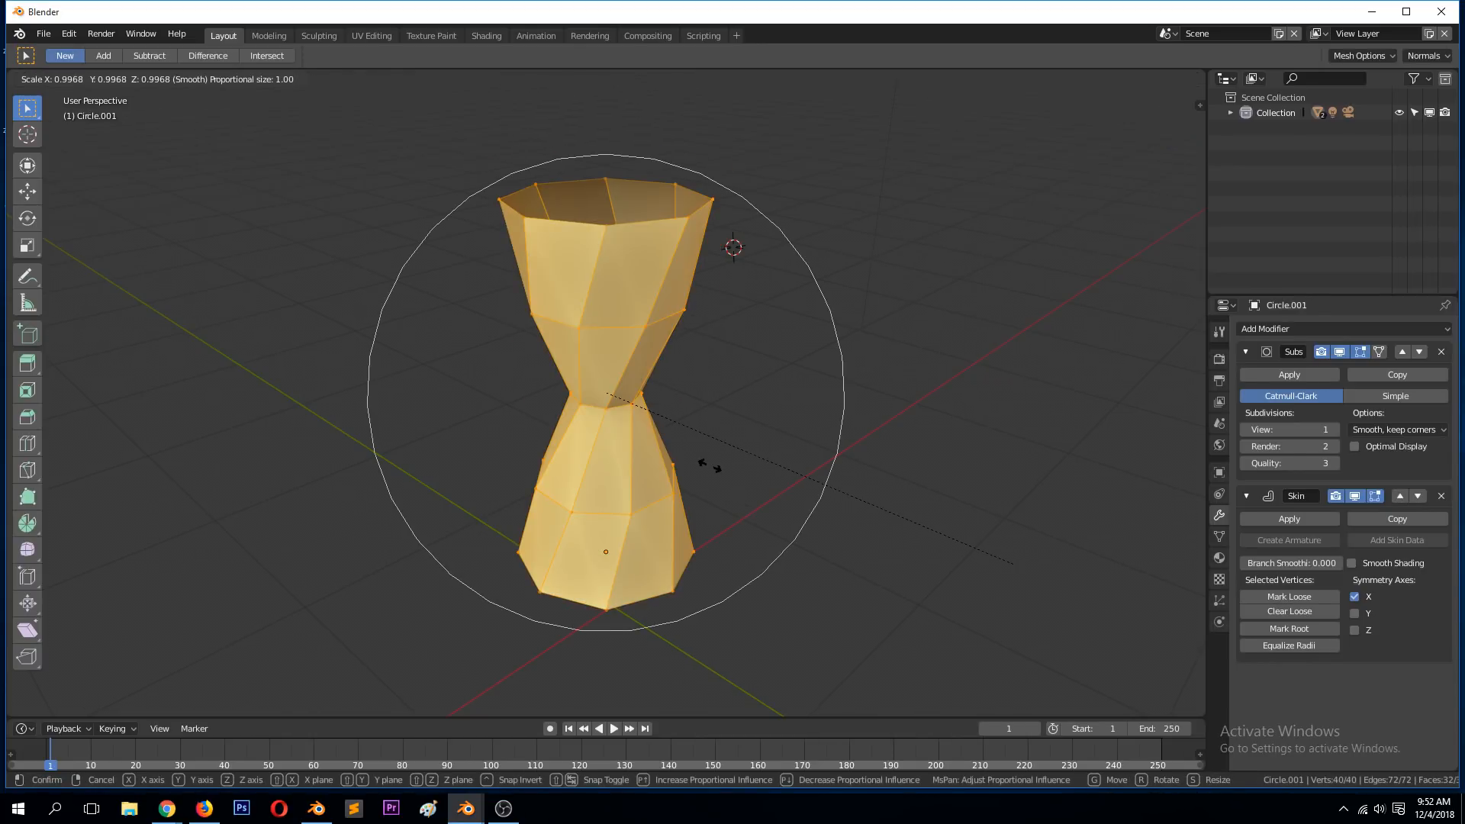
pyautogui.click(708, 463)
pyautogui.press('Tab')
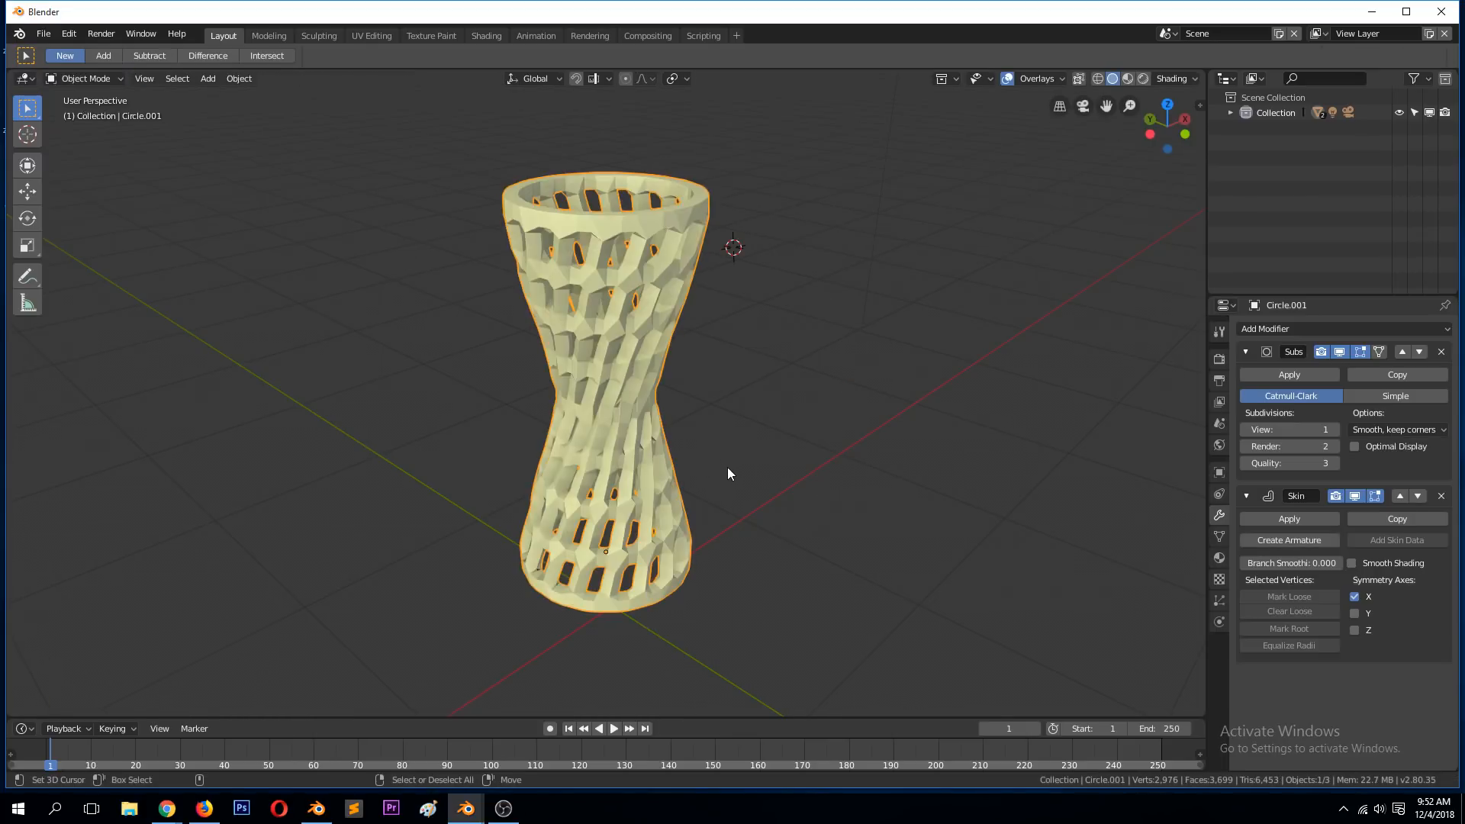
# - Scale the skin of all the copy's vertices by a further 0.516 to thin the lattice struts
pyautogui.press('Tab')
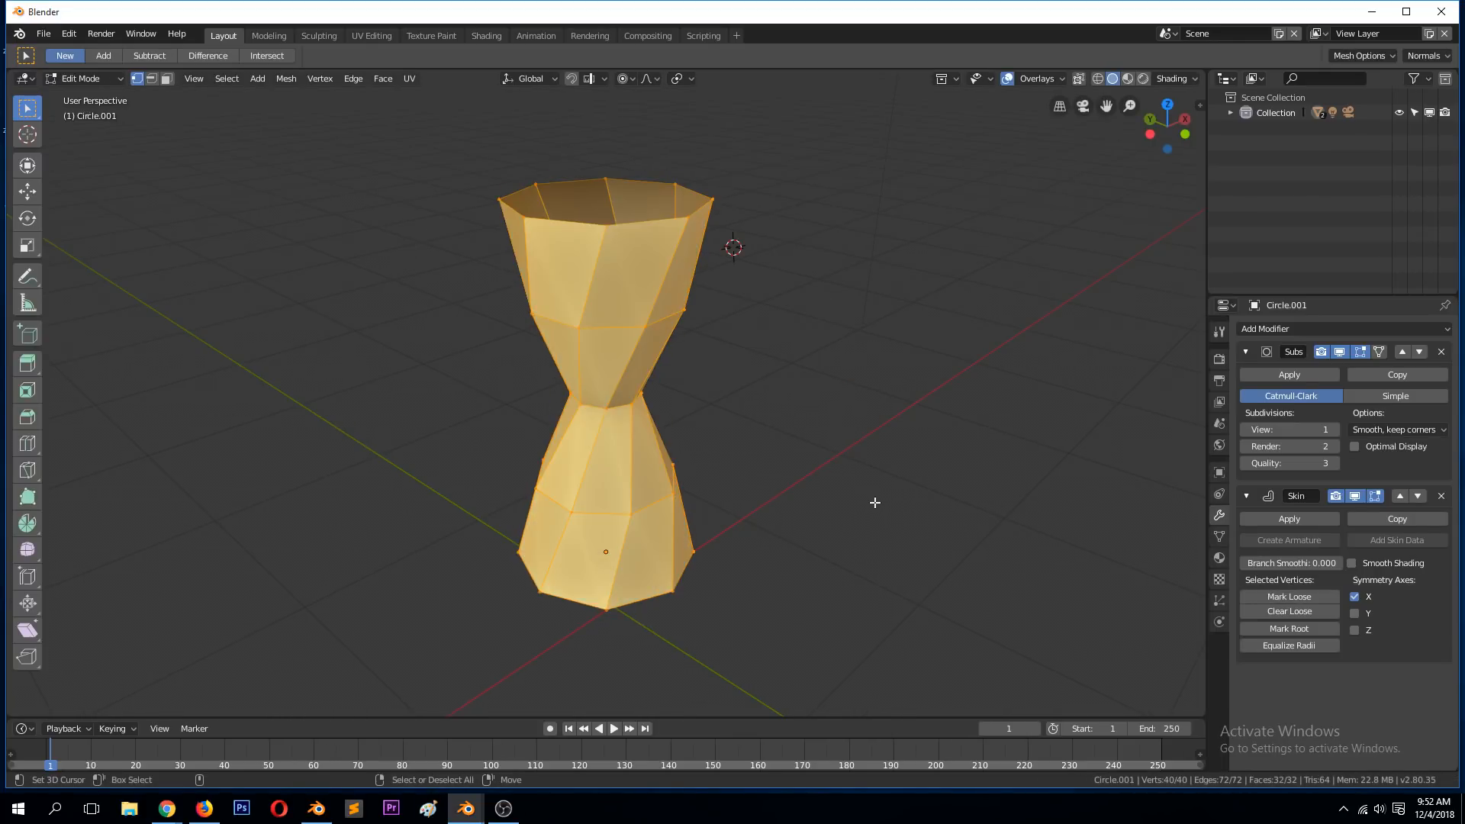
pyautogui.hotkey('ctrl', 'a')
pyautogui.press('o')
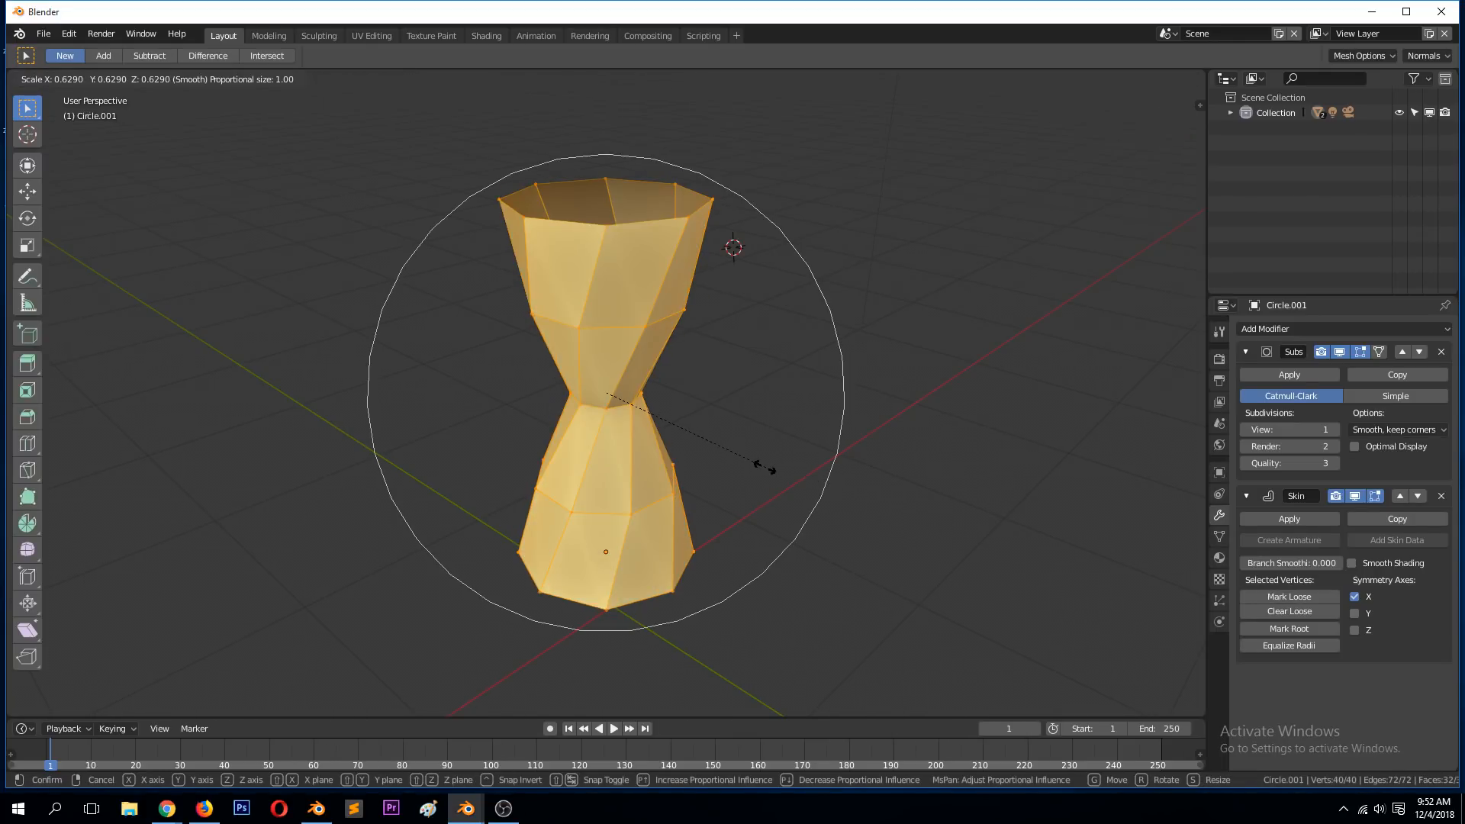
pyautogui.click(739, 458)
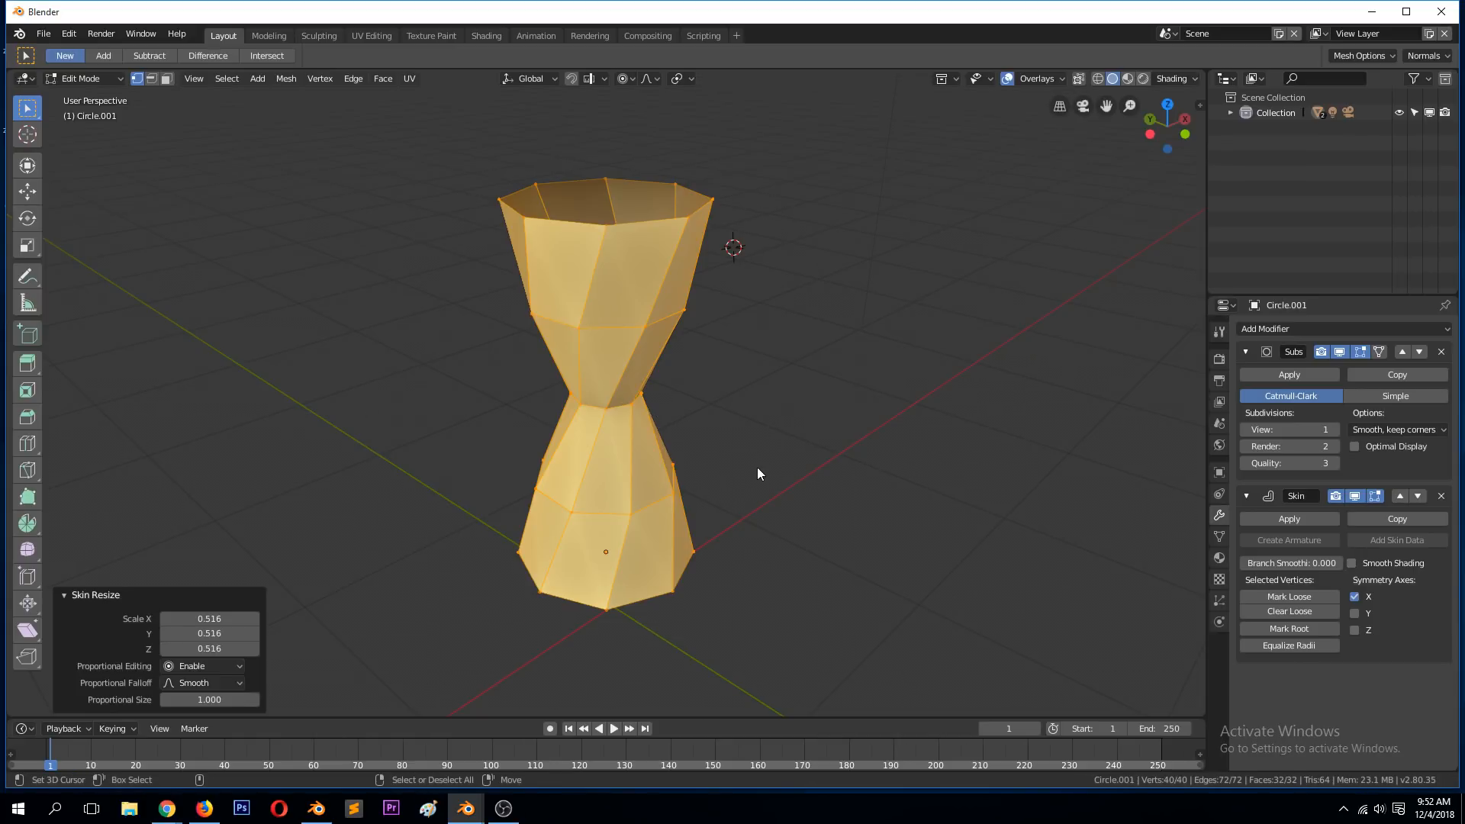
pyautogui.press('Tab')
pyautogui.moveTo(802, 497); pyautogui.dragTo(658, 447, button='middle')
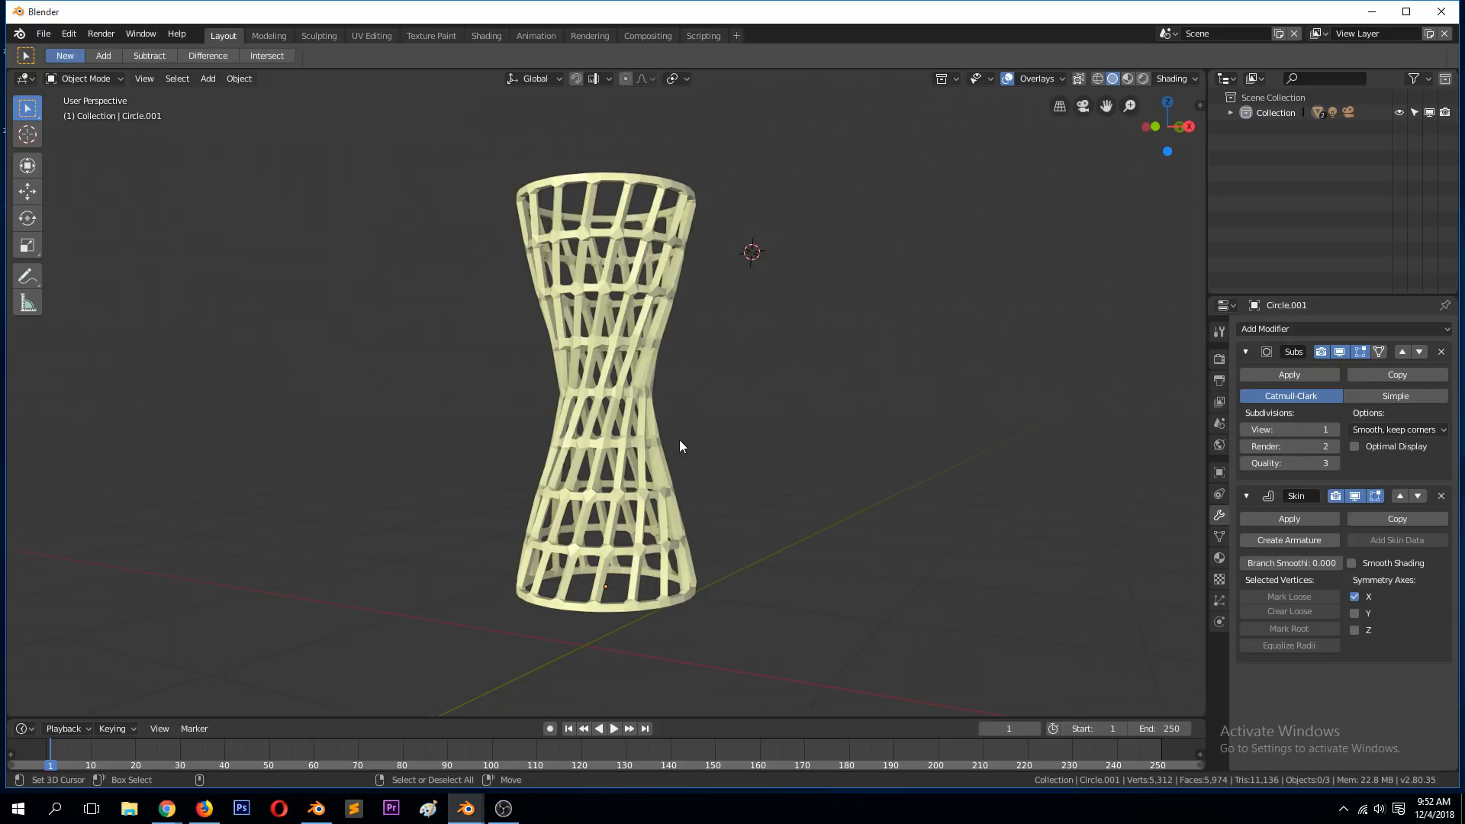
# - Unhide the original vase and give it a level 2 Subdivision Surface modifier to match the lattice's curvature
pyautogui.hotkey('alt', 'h')
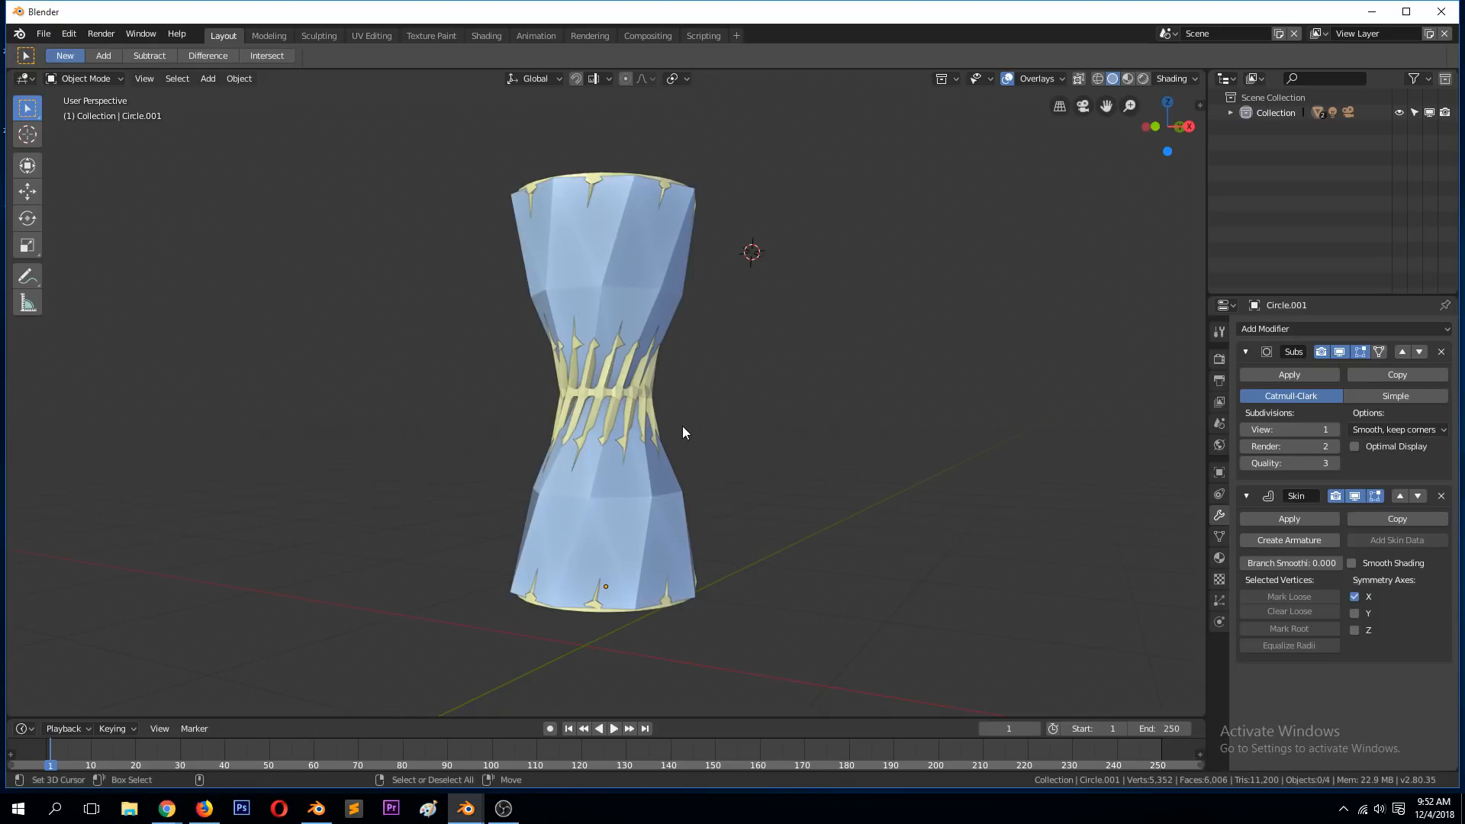
pyautogui.click(622, 268)
pyautogui.hotkey('ctrl', '2')
pyautogui.moveTo(754, 317); pyautogui.dragTo(607, 349, button='middle')
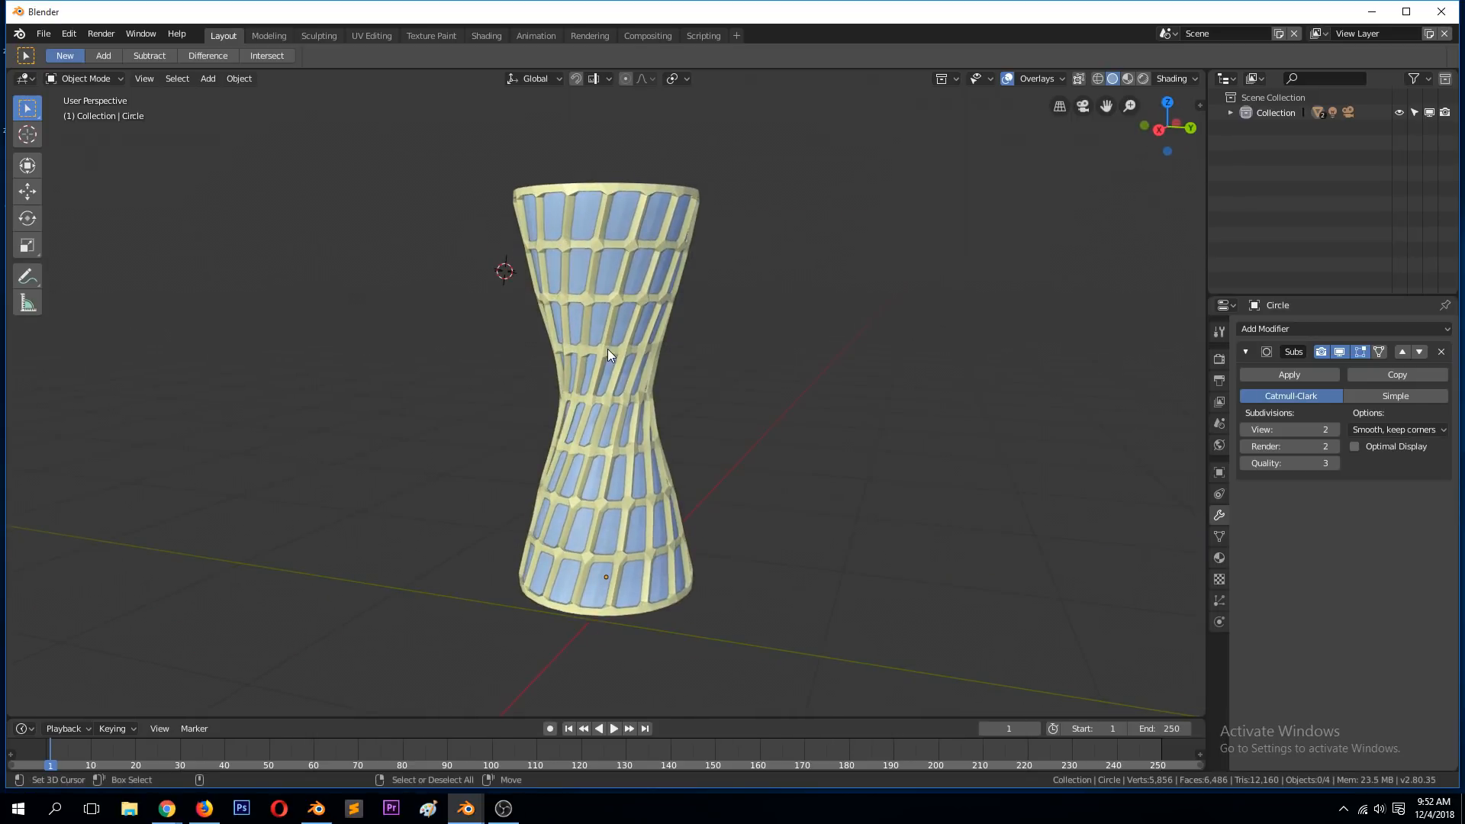
# - Select the lattice copy and review its Subdivision Surface and Skin modifiers around the smoothed vase
pyautogui.click(661, 352)
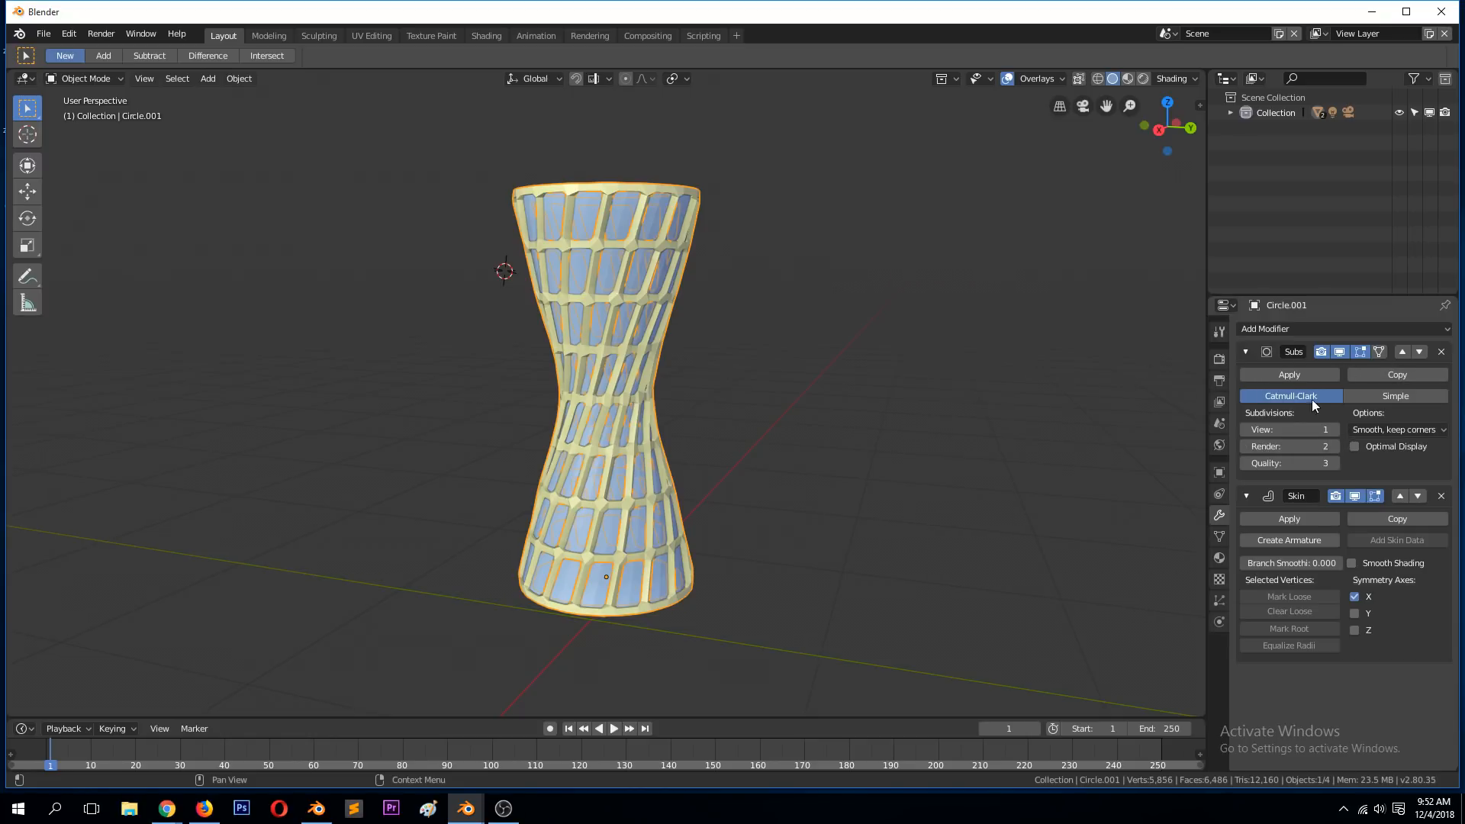
pyautogui.moveTo(607, 551); pyautogui.dragTo(770, 453, button='middle')
pyautogui.moveTo(790, 474); pyautogui.dragTo(786, 450, button='middle')
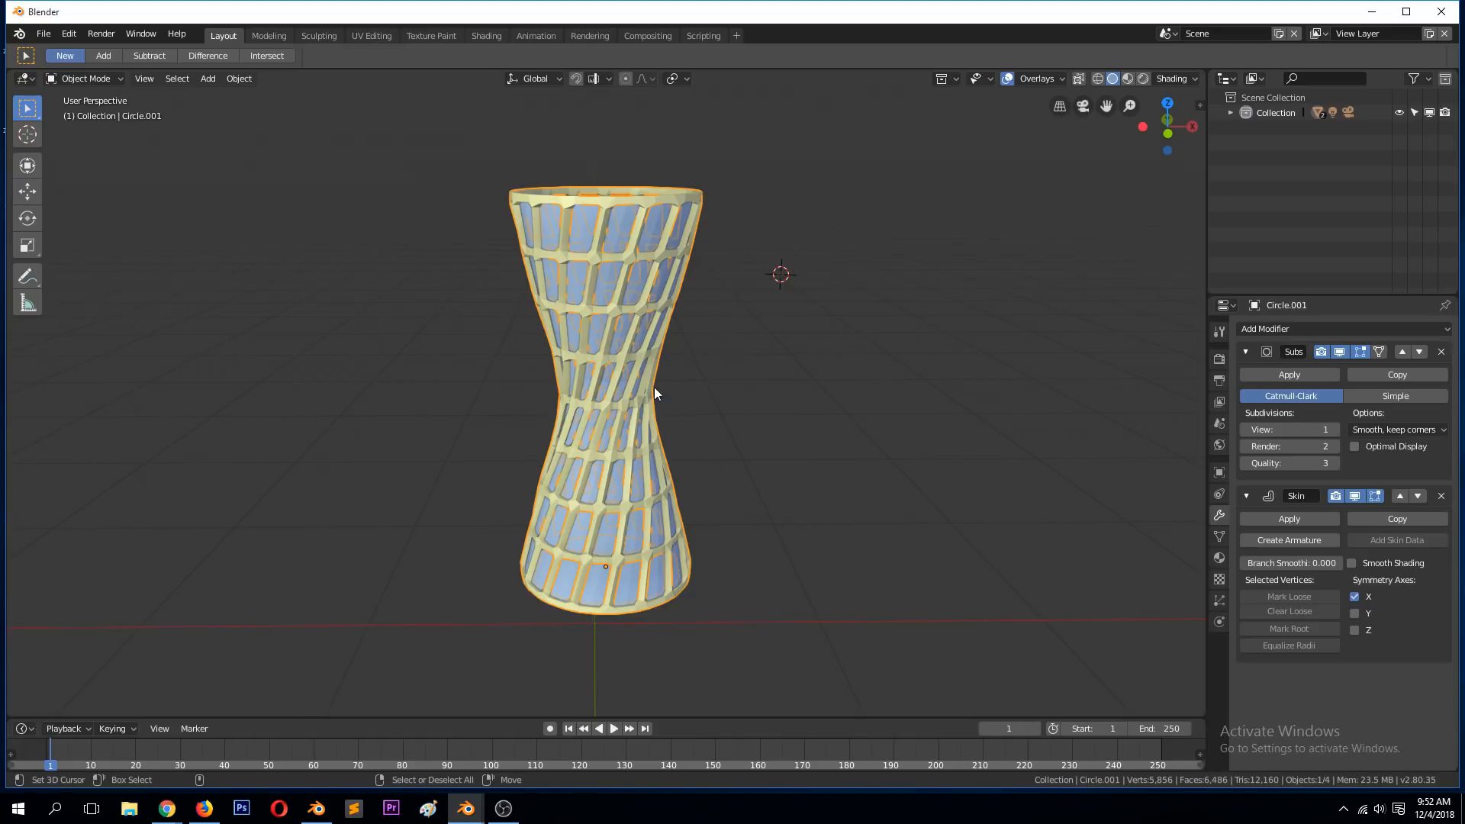
# - Switch to the modern buffet.blend scene and select the wire-wrapped plant vase to inspect its modifiers
pyautogui.moveTo(465, 809)
pyautogui.click(378, 712)
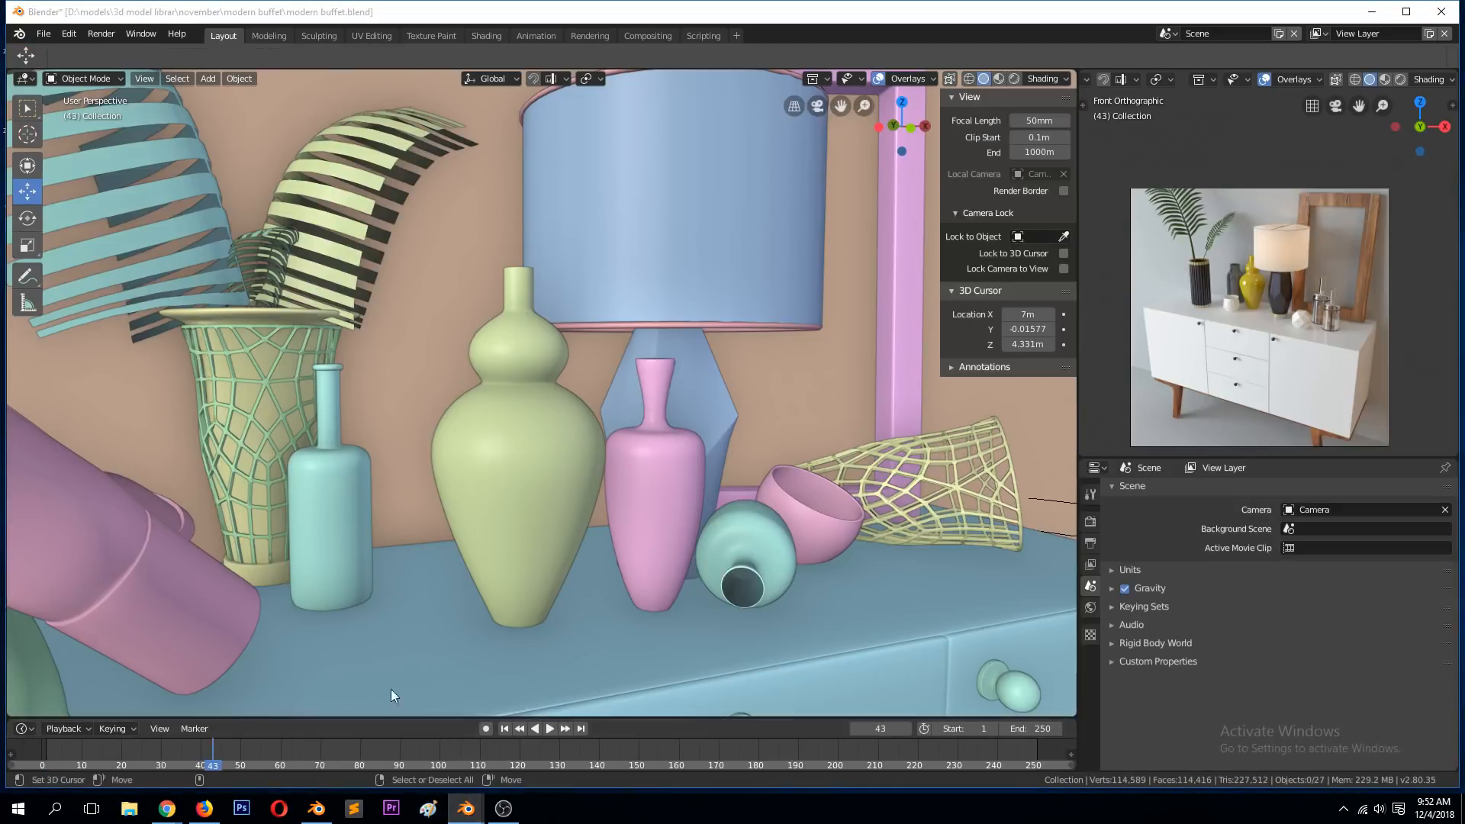
pyautogui.click(237, 365)
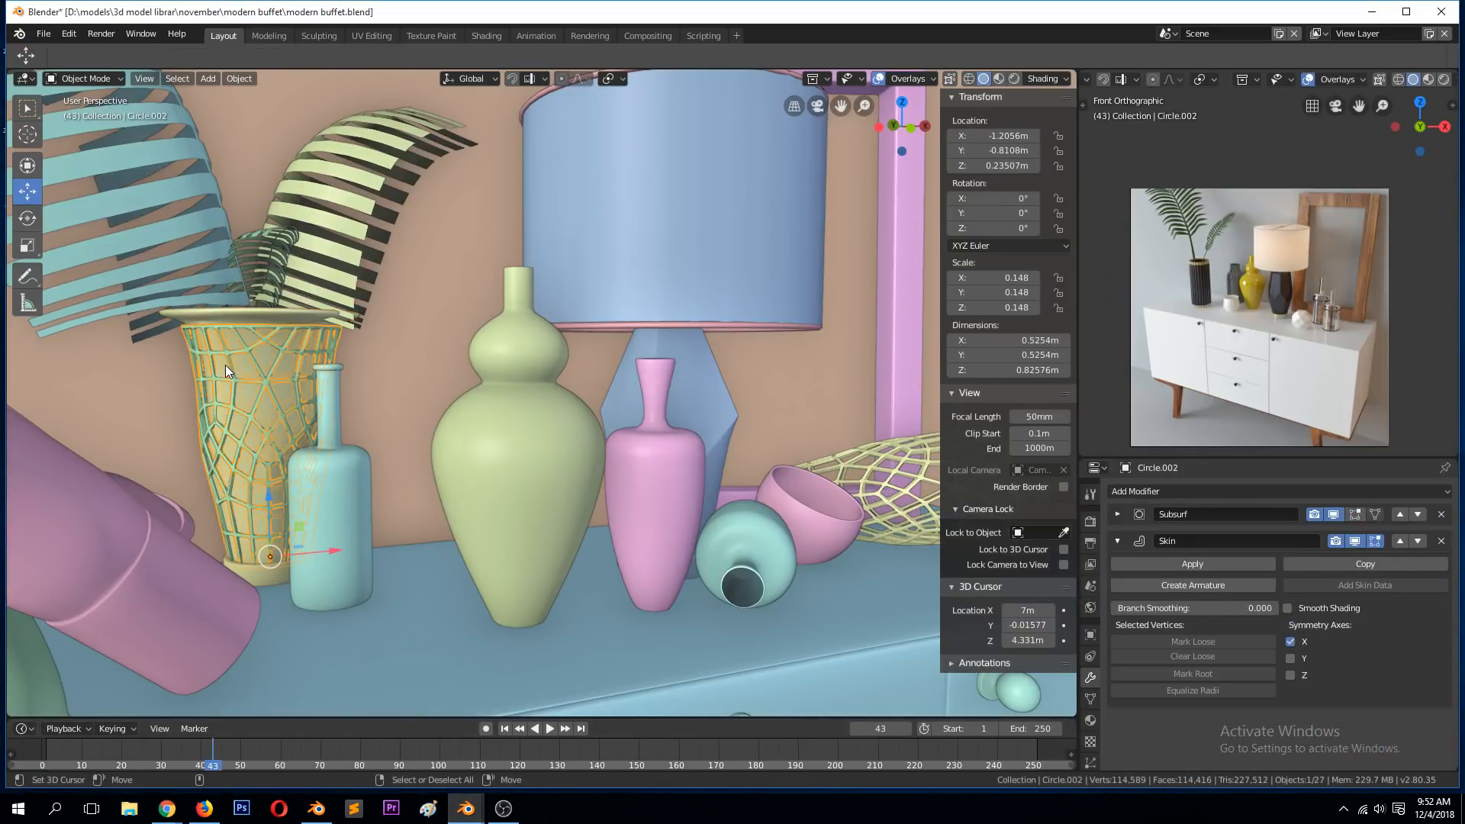
# - Isolate the plant vase's lattice, hide its Skin modifier in the viewport, and inspect the low-poly base mesh in Edit Mode
pyautogui.press('KP_Divide')
pyautogui.moveTo(226, 365); pyautogui.dragTo(318, 429, button='middle')
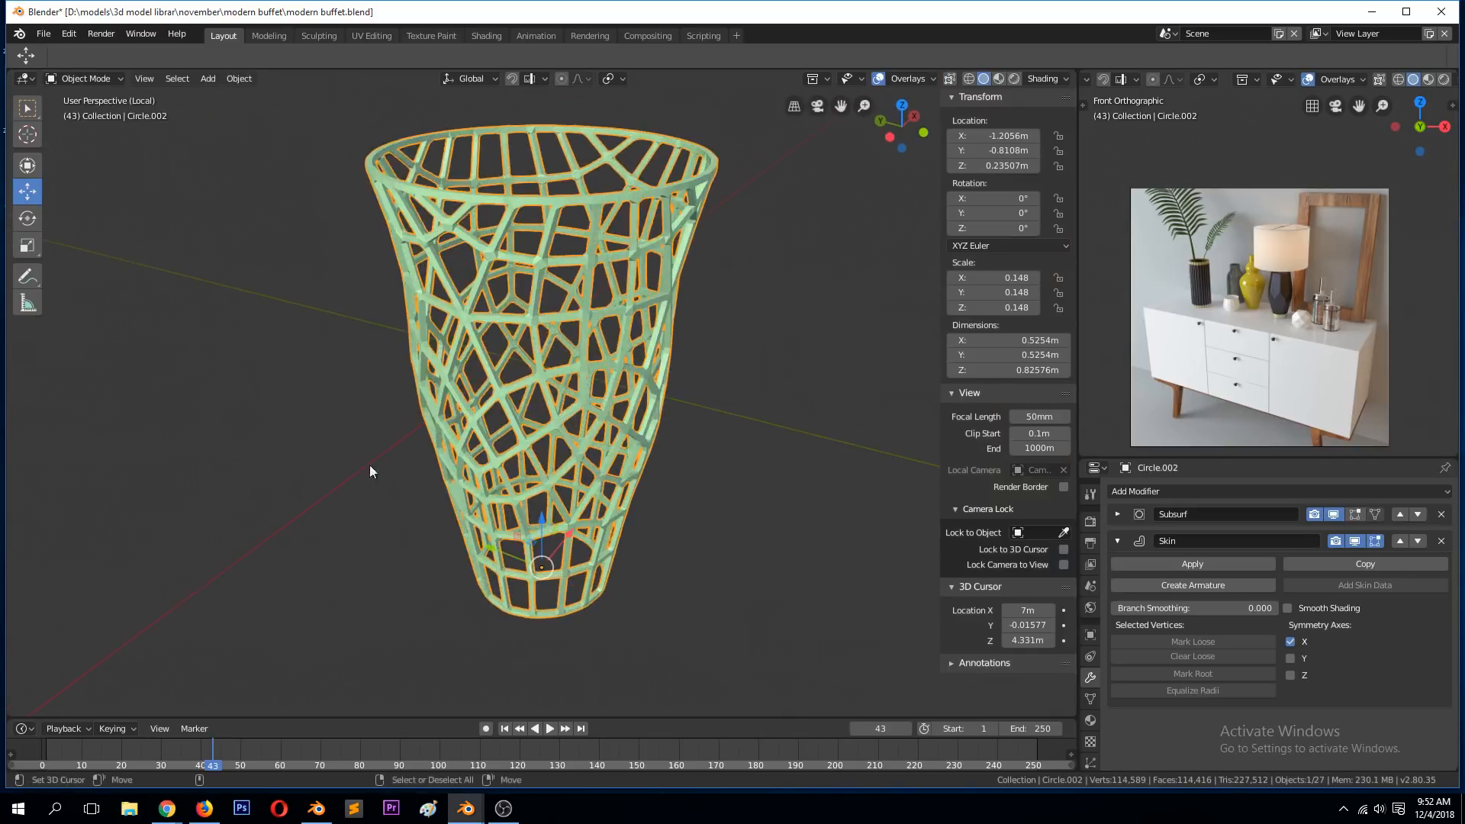
pyautogui.click(1357, 540)
pyautogui.press('Tab')
pyautogui.moveTo(608, 409); pyautogui.dragTo(568, 287, button='middle')
pyautogui.moveTo(586, 522); pyautogui.dragTo(428, 518, button='middle')
pyautogui.moveTo(638, 478); pyautogui.dragTo(458, 199, button='middle')
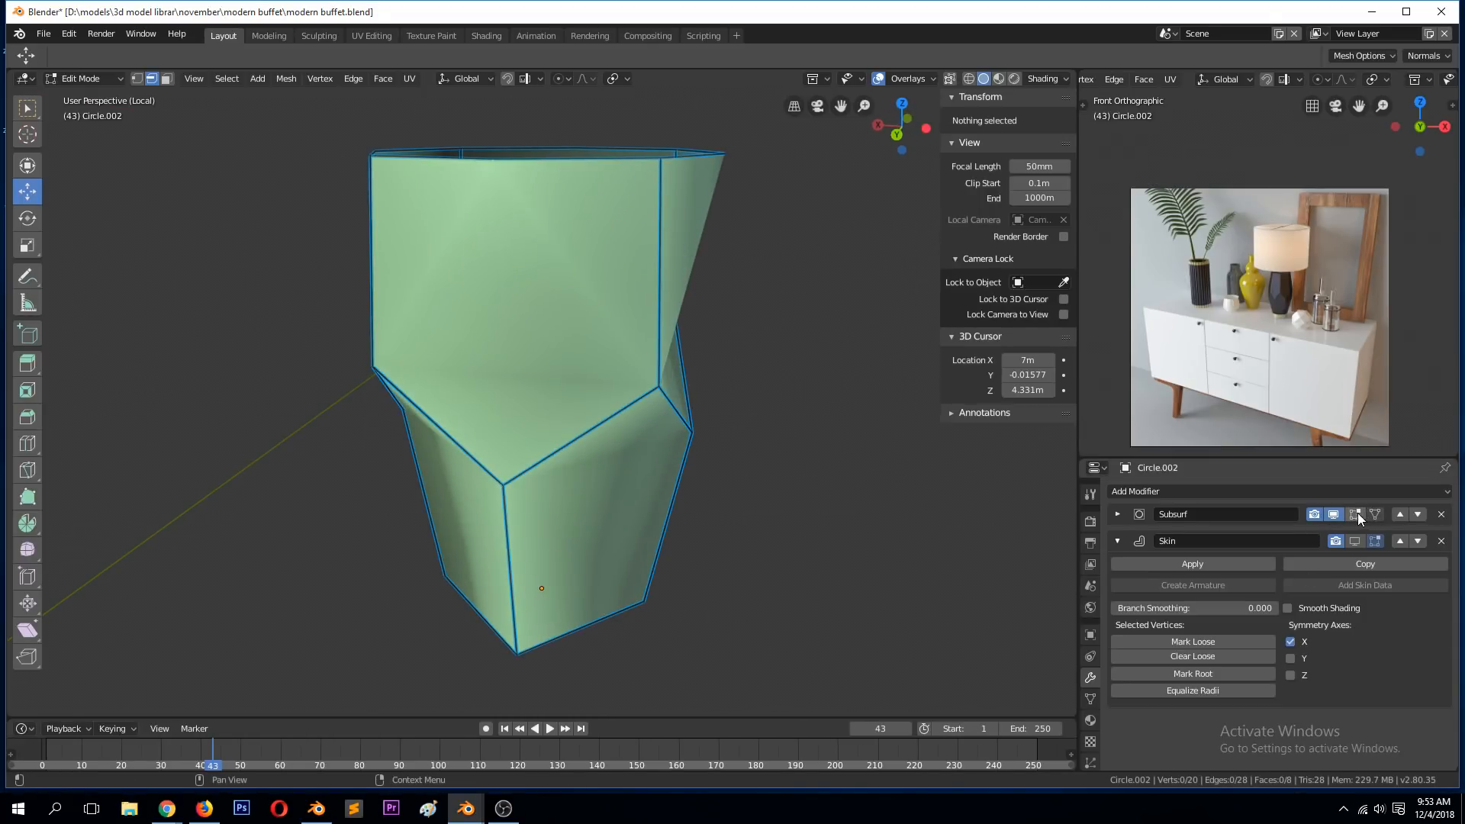
pyautogui.press('Tab')
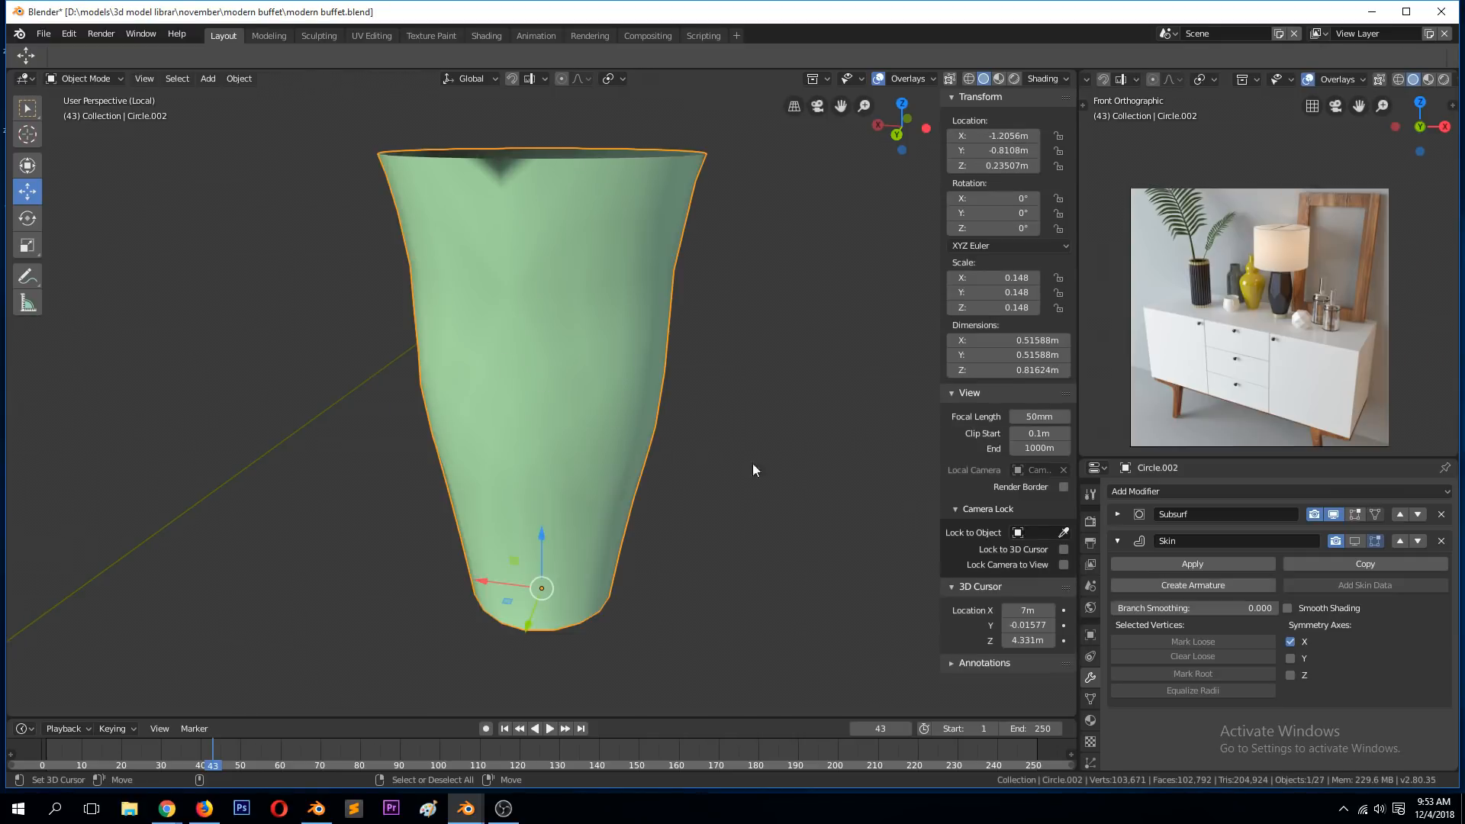
pyautogui.moveTo(616, 469); pyautogui.dragTo(667, 458, button='middle')
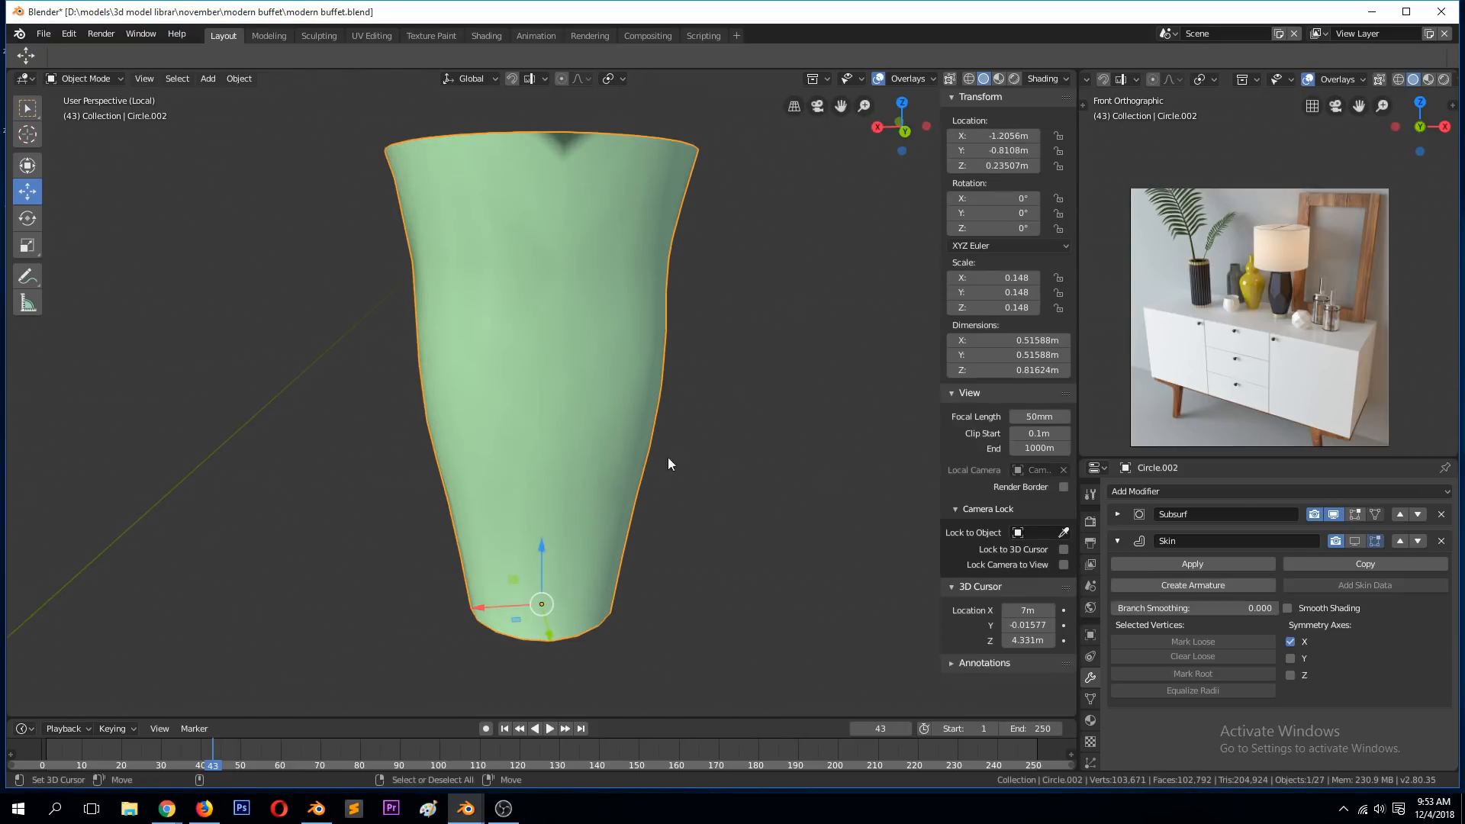
# - Expand the Subsurf settings, show the wireframe overlay at 1.000, and compare the vase's subdivided edges with its Skin lattice
pyautogui.click(1117, 514)
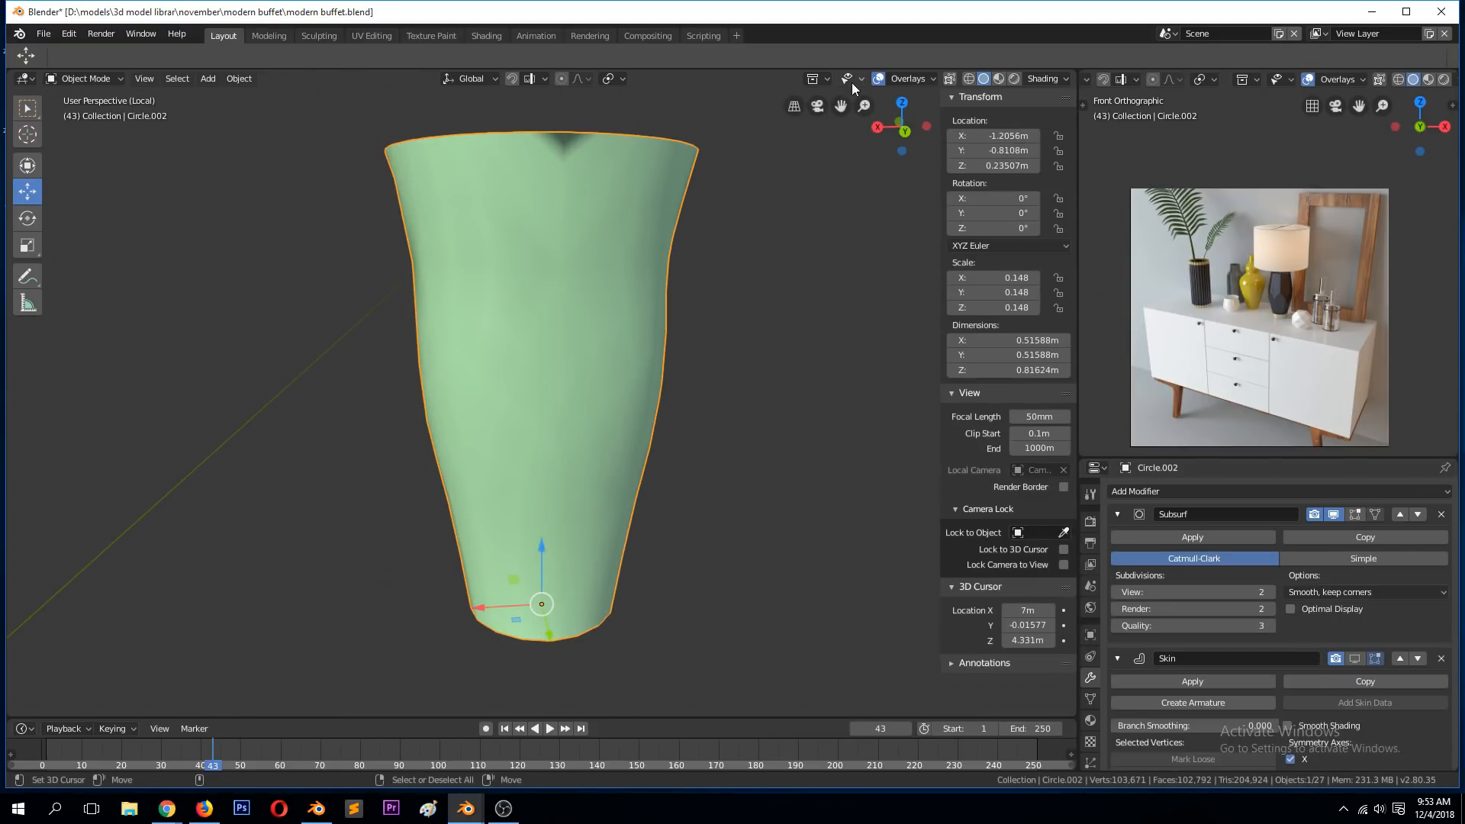
pyautogui.click(913, 81)
pyautogui.click(817, 339)
pyautogui.moveTo(459, 317); pyautogui.dragTo(534, 290, button='middle')
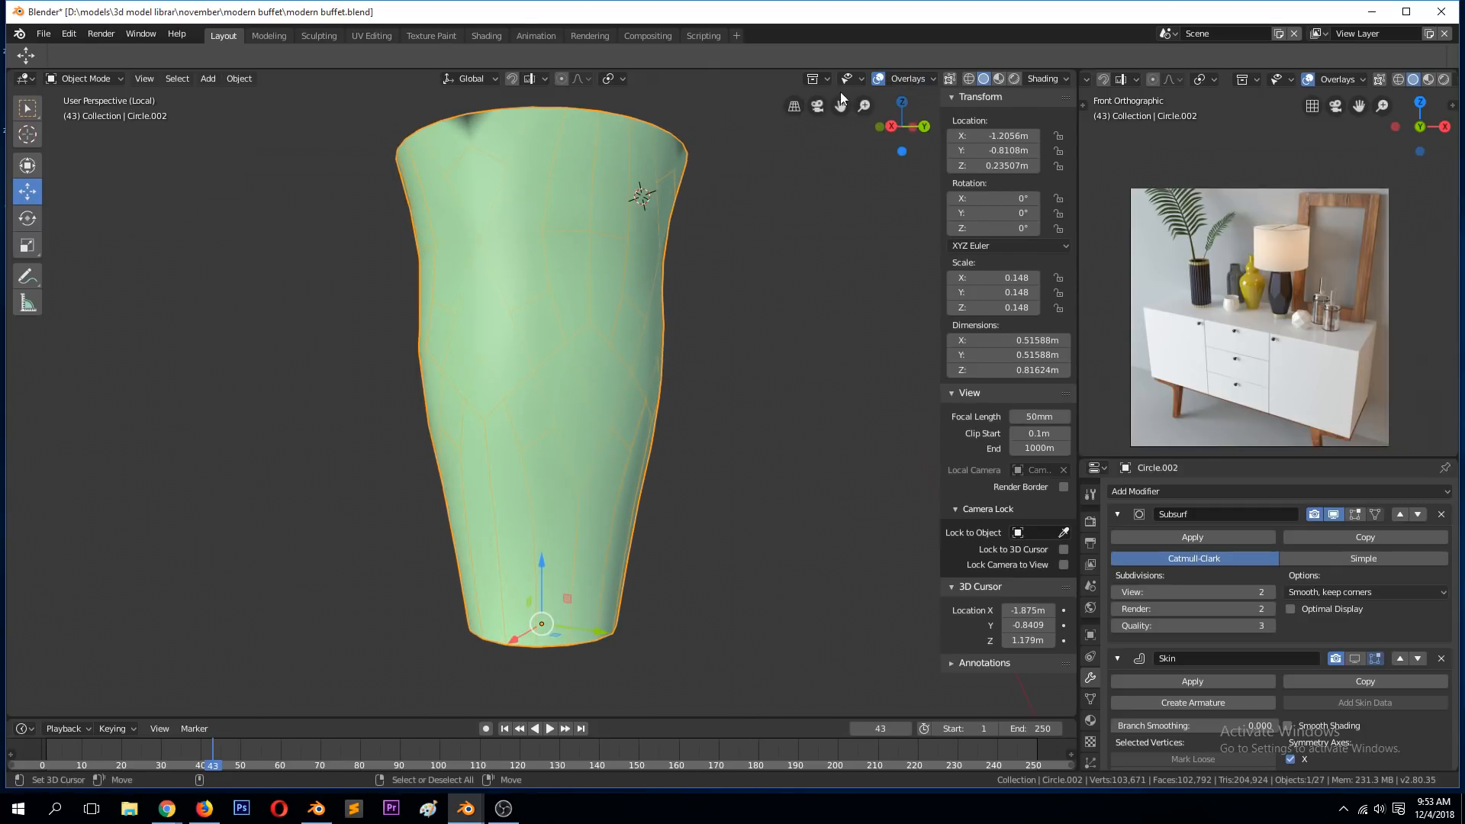
pyautogui.click(908, 79)
pyautogui.moveTo(895, 337); pyautogui.dragTo(992, 336)
pyautogui.moveTo(611, 336); pyautogui.dragTo(531, 279, button='middle')
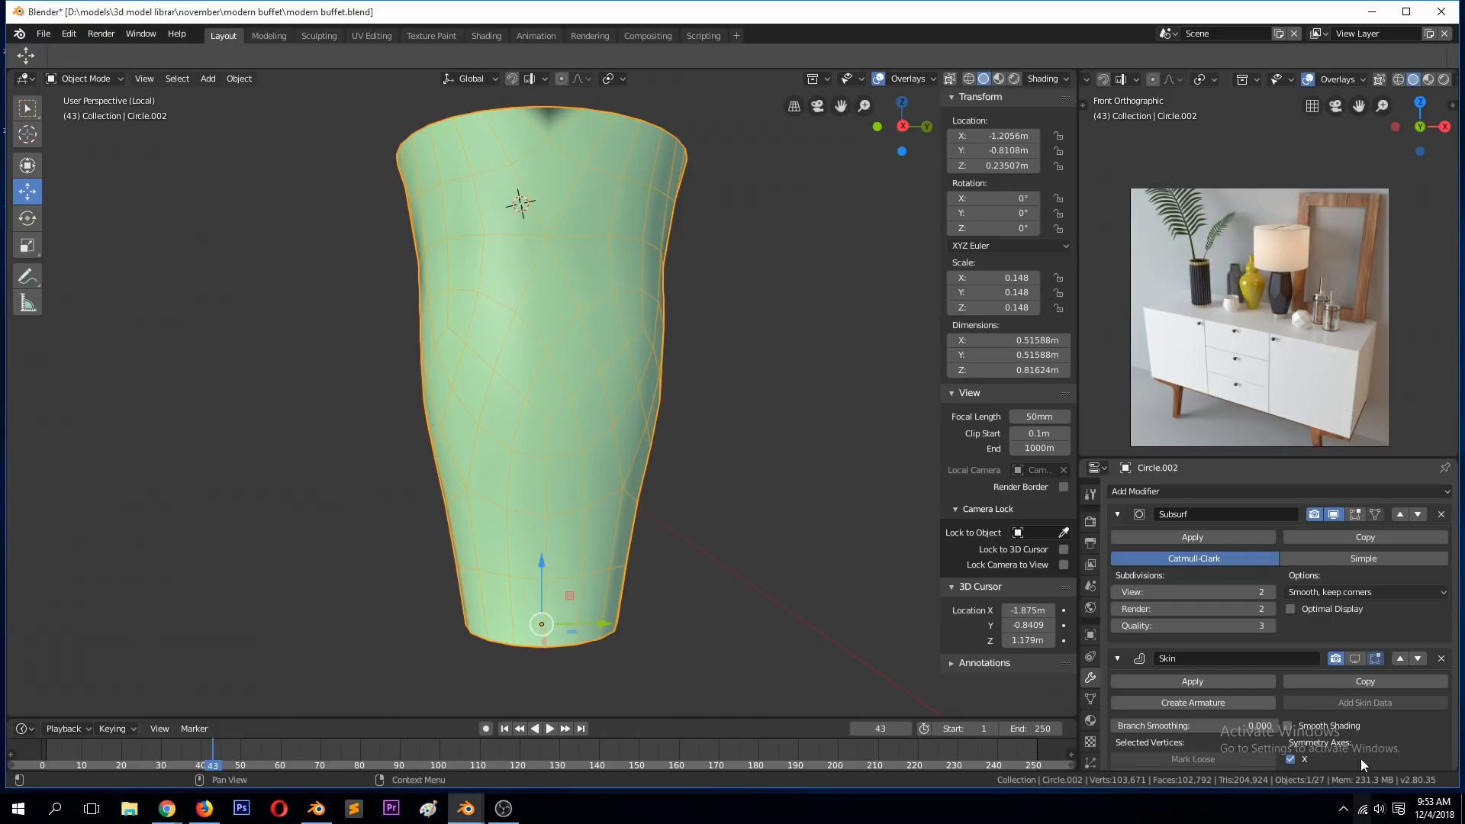
pyautogui.click(1356, 660)
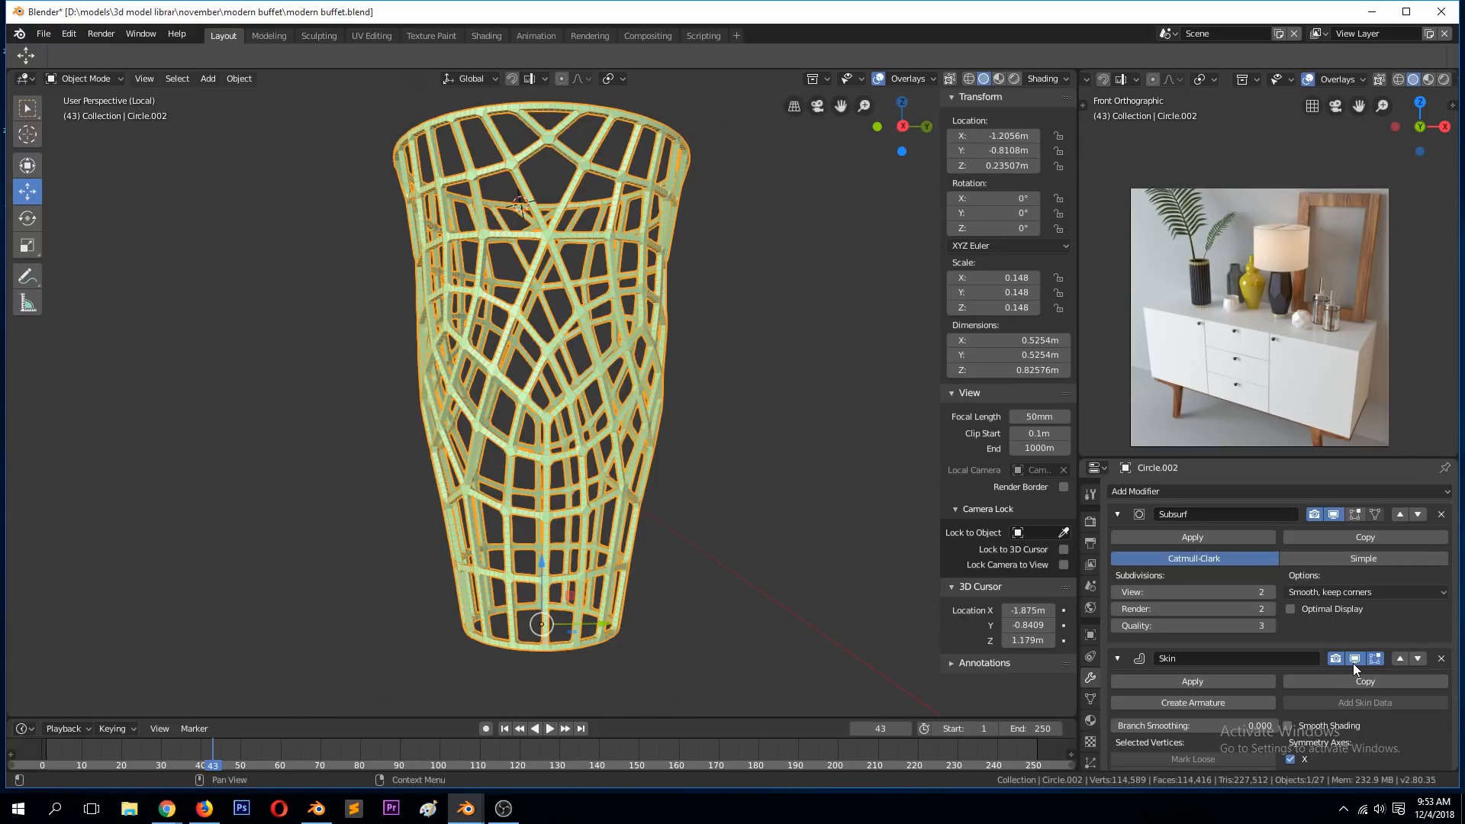
# - Switch to the hourglass vase file, hide the lattice copy's Skin display, isolate the copy and open its mesh for editing
pyautogui.moveTo(465, 809)
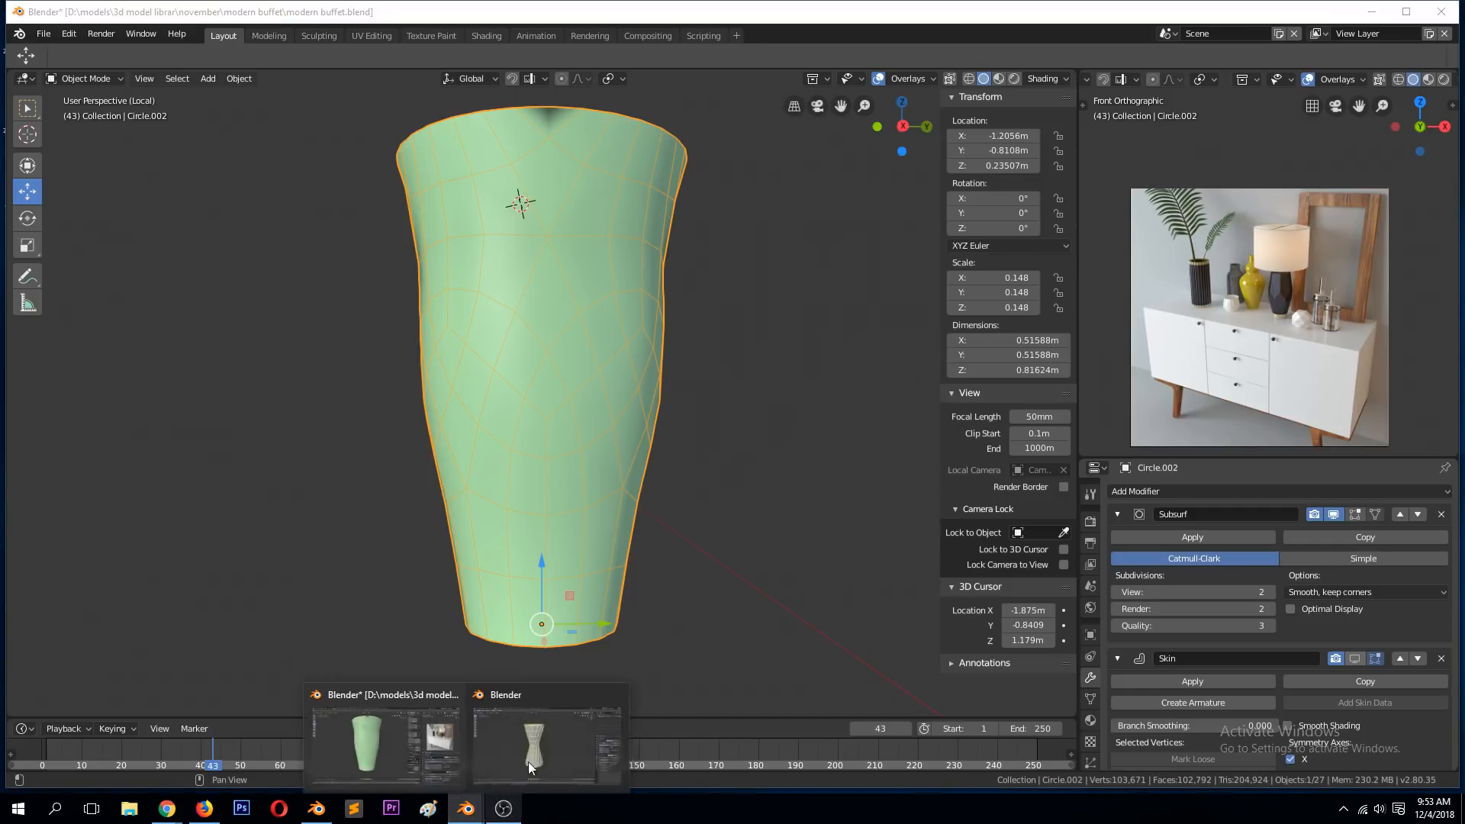
pyautogui.click(515, 771)
pyautogui.scroll(2, 603, 400)
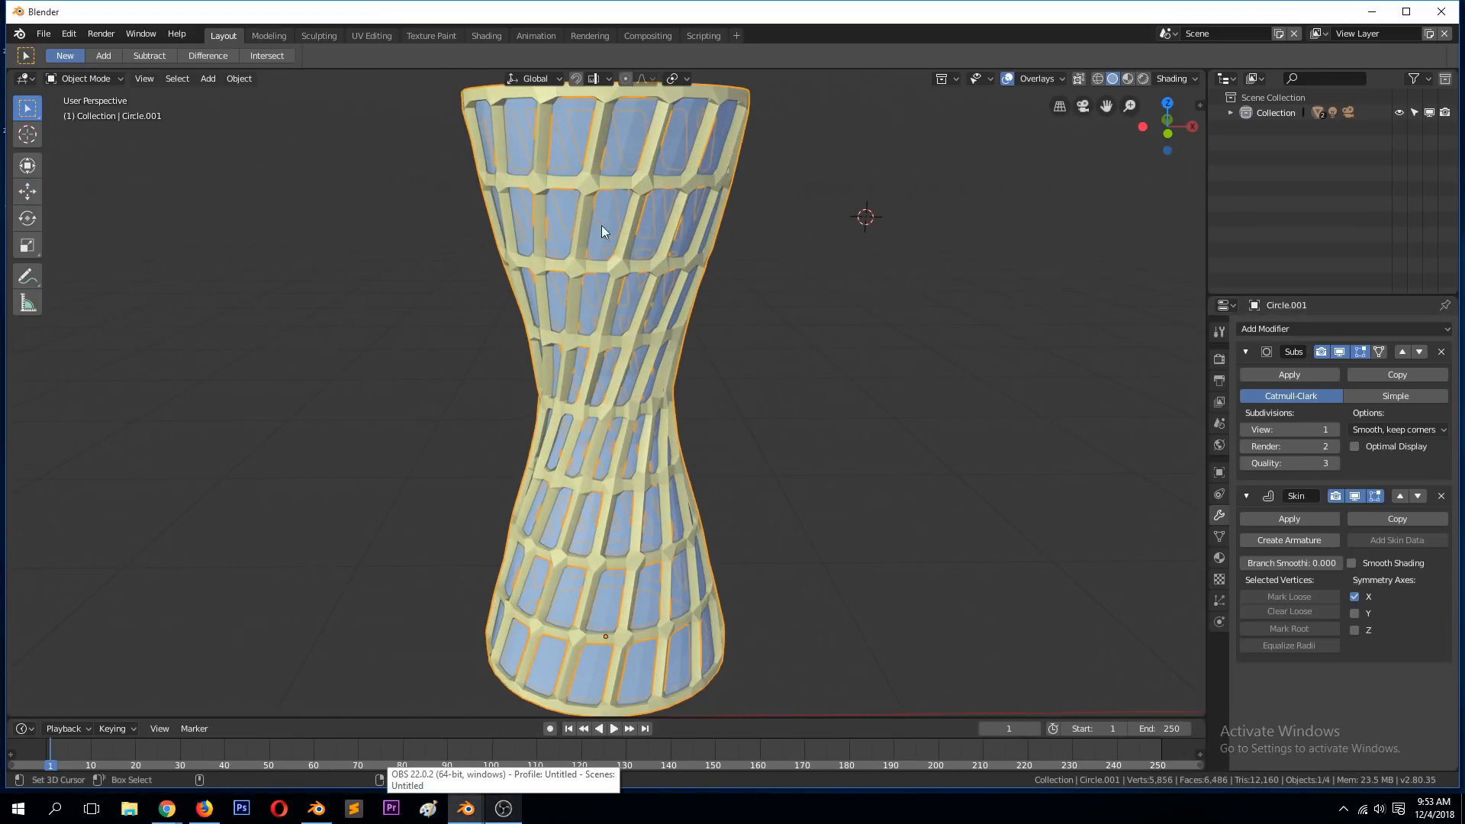
pyautogui.click(1356, 497)
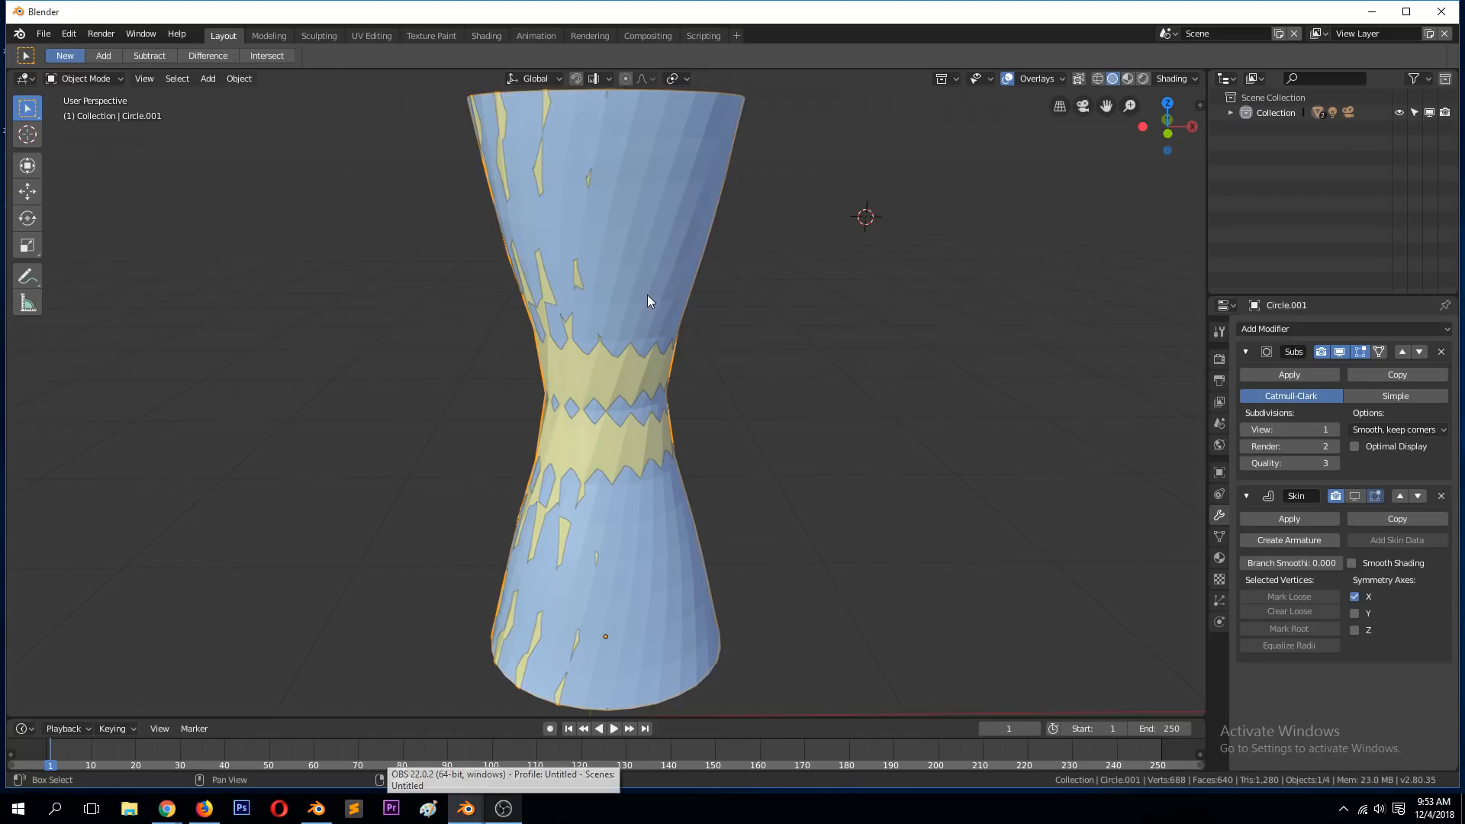
pyautogui.hotkey('shift', 'h')
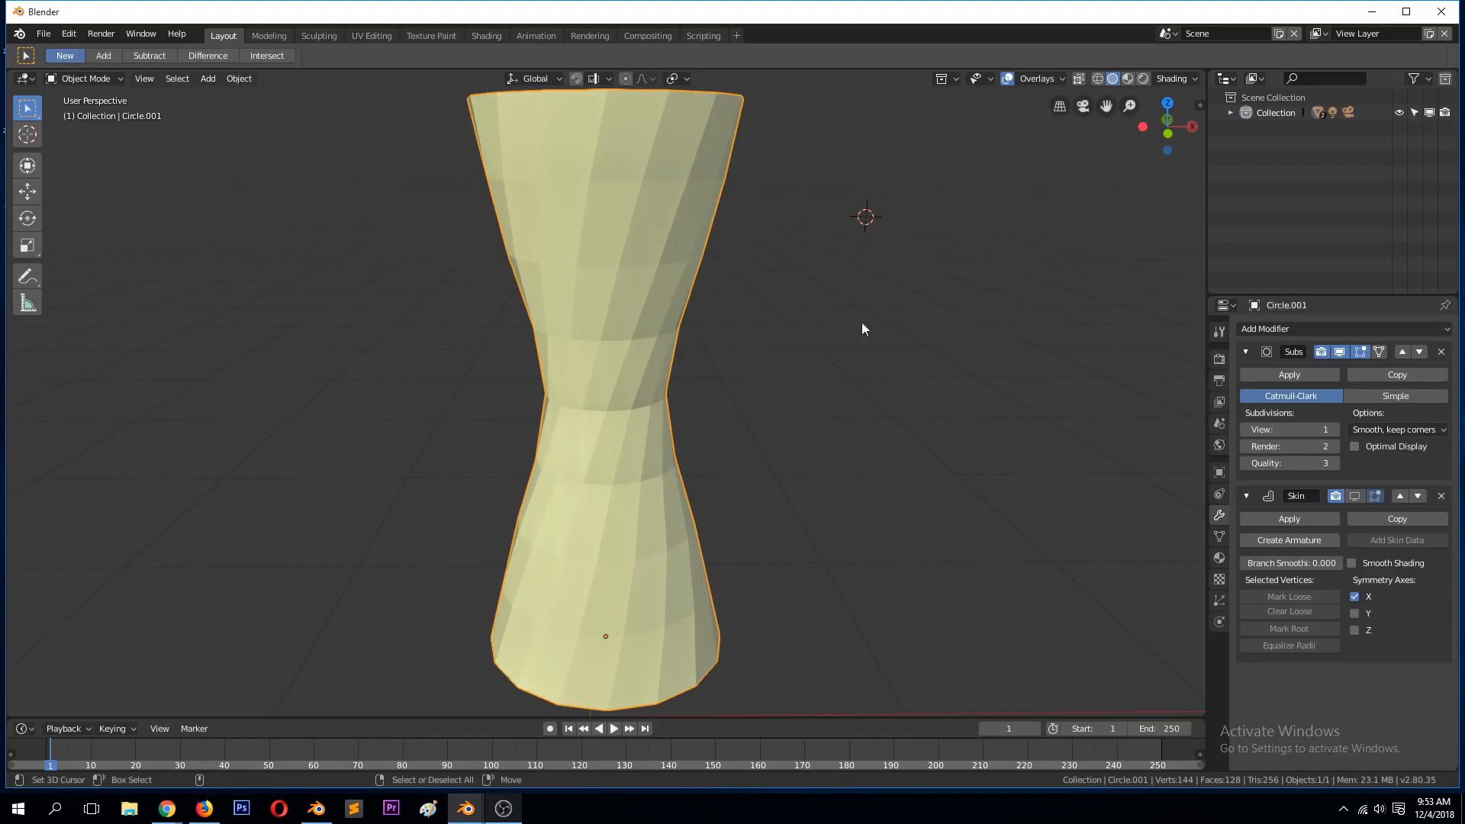
pyautogui.press('Tab')
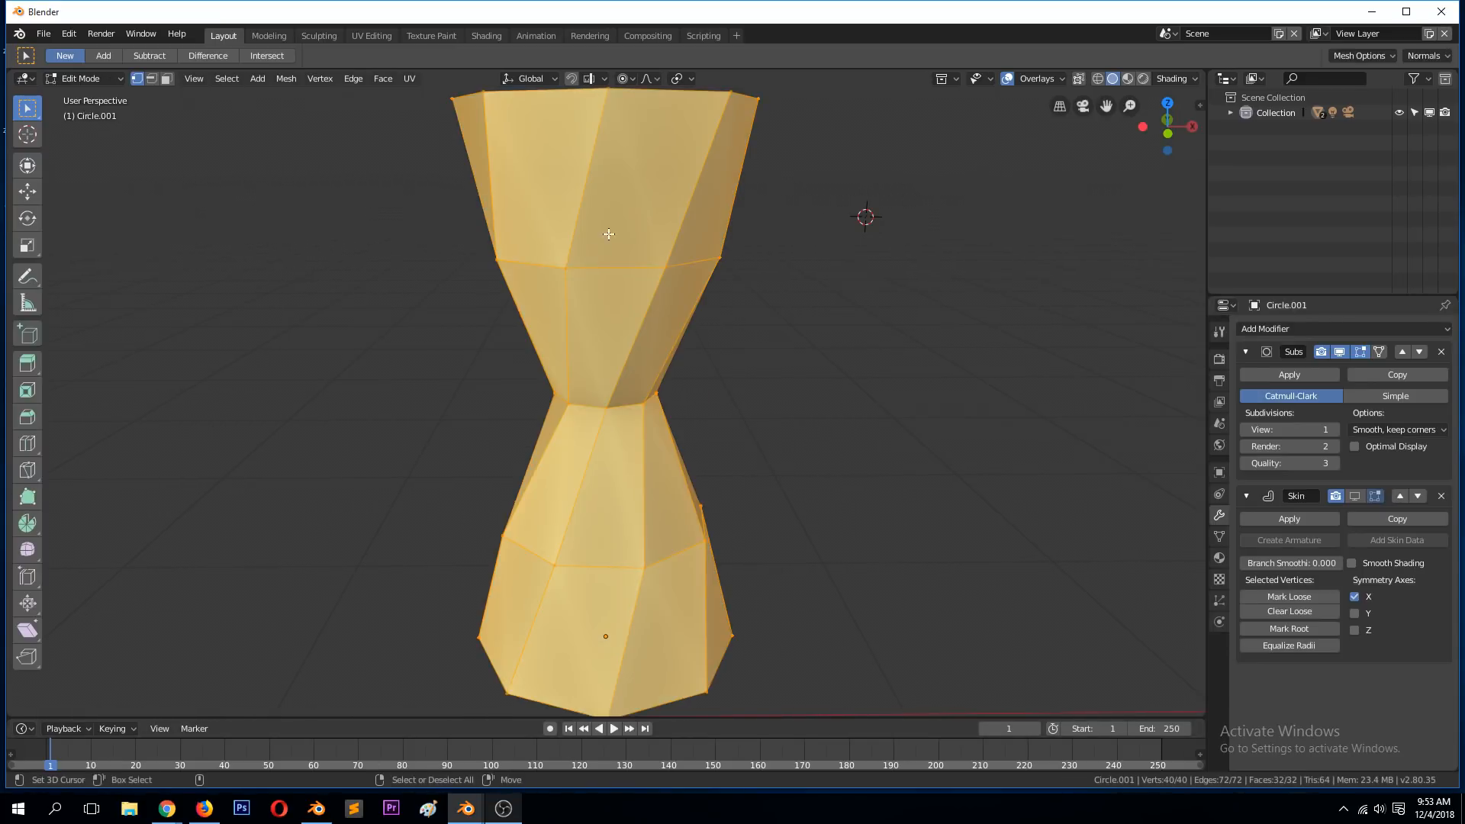
# - Connect diagonally opposite vertices across two faces just above the lattice copy's waist
pyautogui.click(553, 289)
pyautogui.keyDown('shift'); pyautogui.click(606, 412); pyautogui.keyUp('shift')
pyautogui.keyDown('shift'); pyautogui.click(606, 414); pyautogui.keyUp('shift')
pyautogui.moveTo(606, 413); pyautogui.dragTo(630, 309, button='middle')
pyautogui.click(582, 392)
pyautogui.keyDown('shift'); pyautogui.click(683, 241); pyautogui.keyUp('shift')
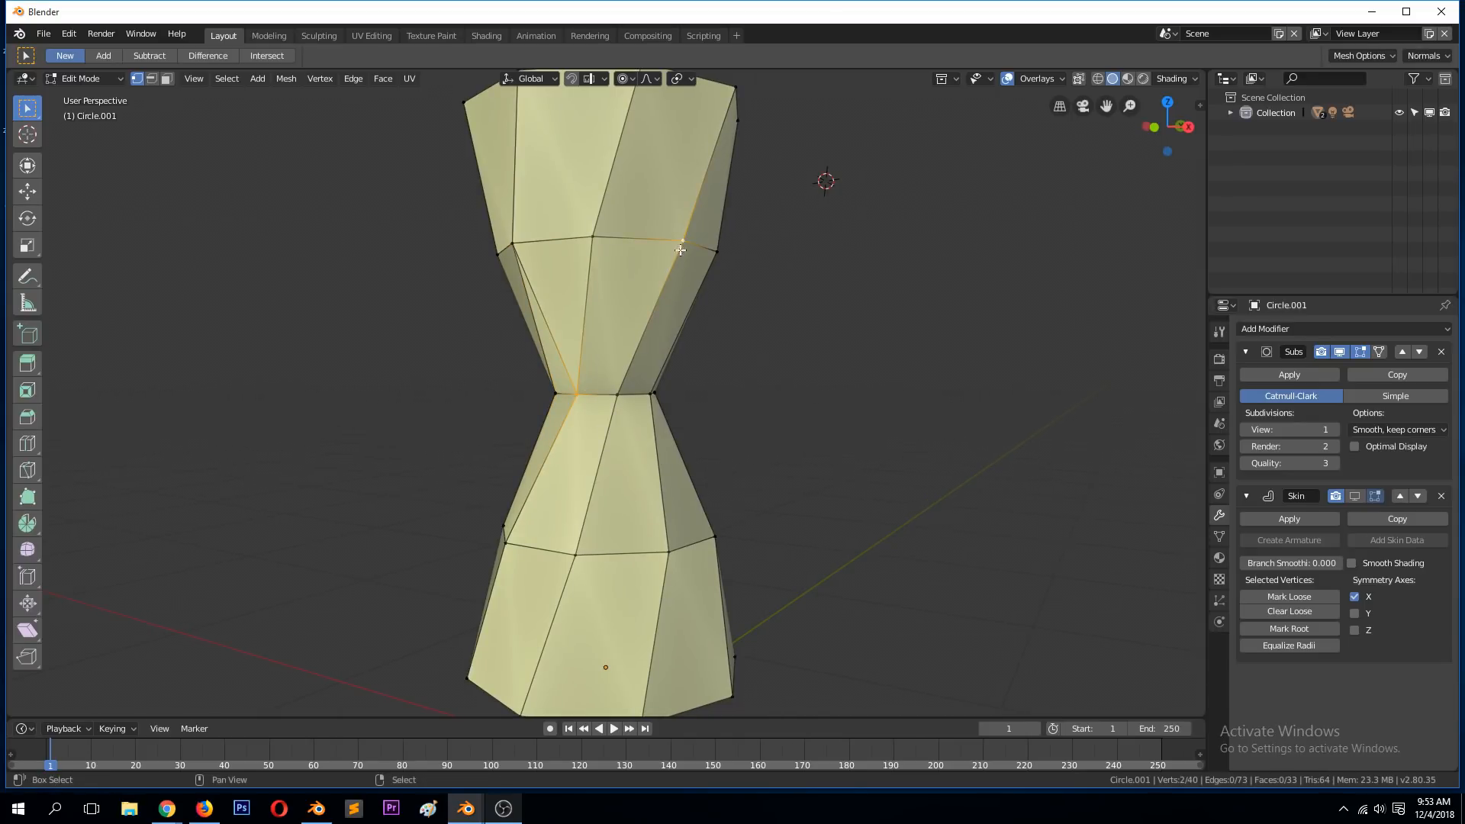
pyautogui.press('j')
# - Connect diagonally opposite vertices across two faces just below the waist and return to Object Mode
pyautogui.click(580, 397)
pyautogui.keyDown('shift'); pyautogui.click(579, 551); pyautogui.keyUp('shift')
pyautogui.moveTo(498, 439); pyautogui.dragTo(641, 427, button='middle')
pyautogui.click(638, 402)
pyautogui.keyDown('shift'); pyautogui.click(542, 553); pyautogui.keyUp('shift')
pyautogui.press('j')
pyautogui.moveTo(542, 554); pyautogui.dragTo(577, 542, button='middle')
pyautogui.press('Tab')
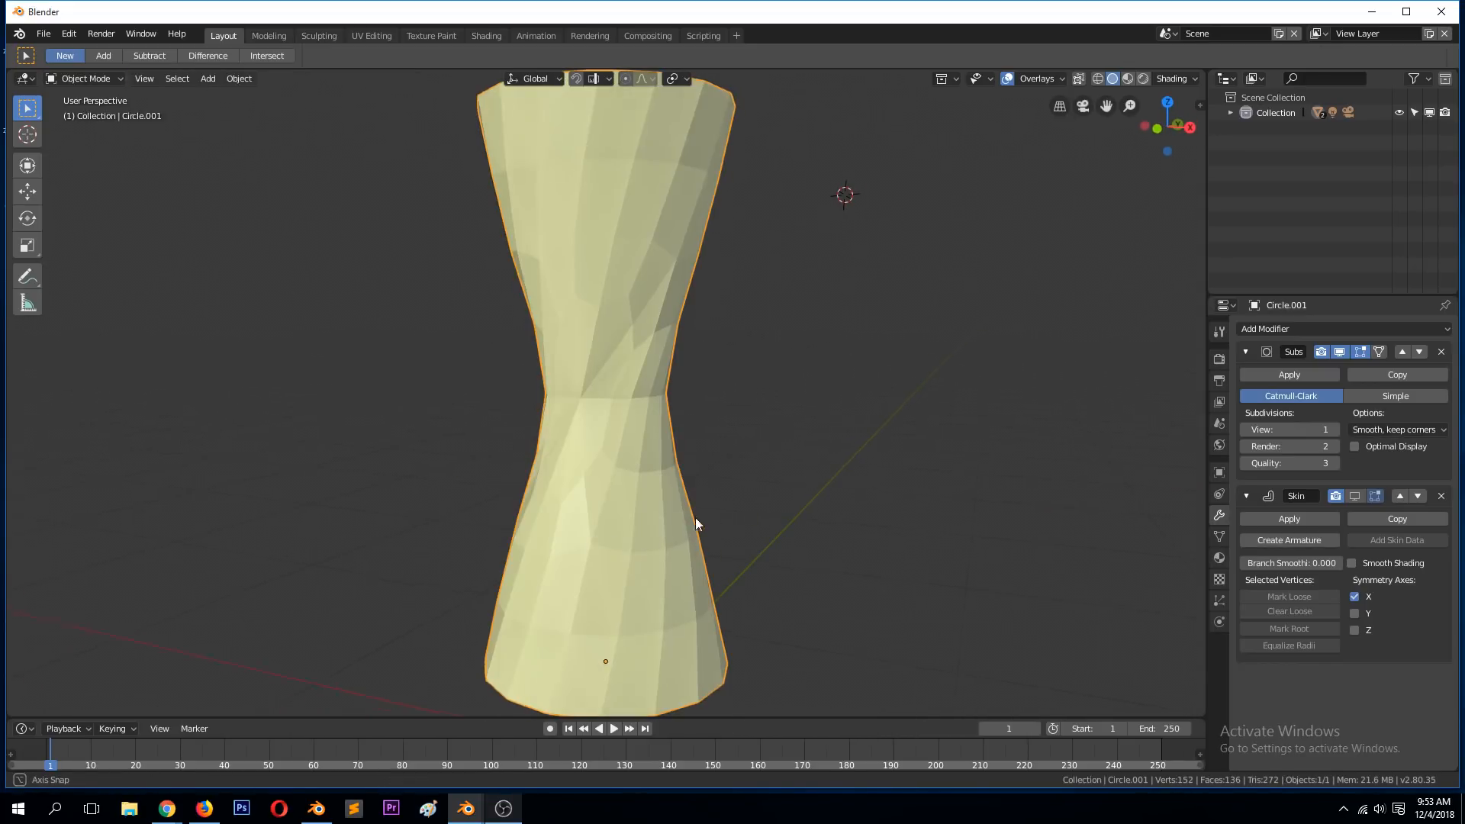
pyautogui.moveTo(693, 519); pyautogui.dragTo(754, 478, button='middle')
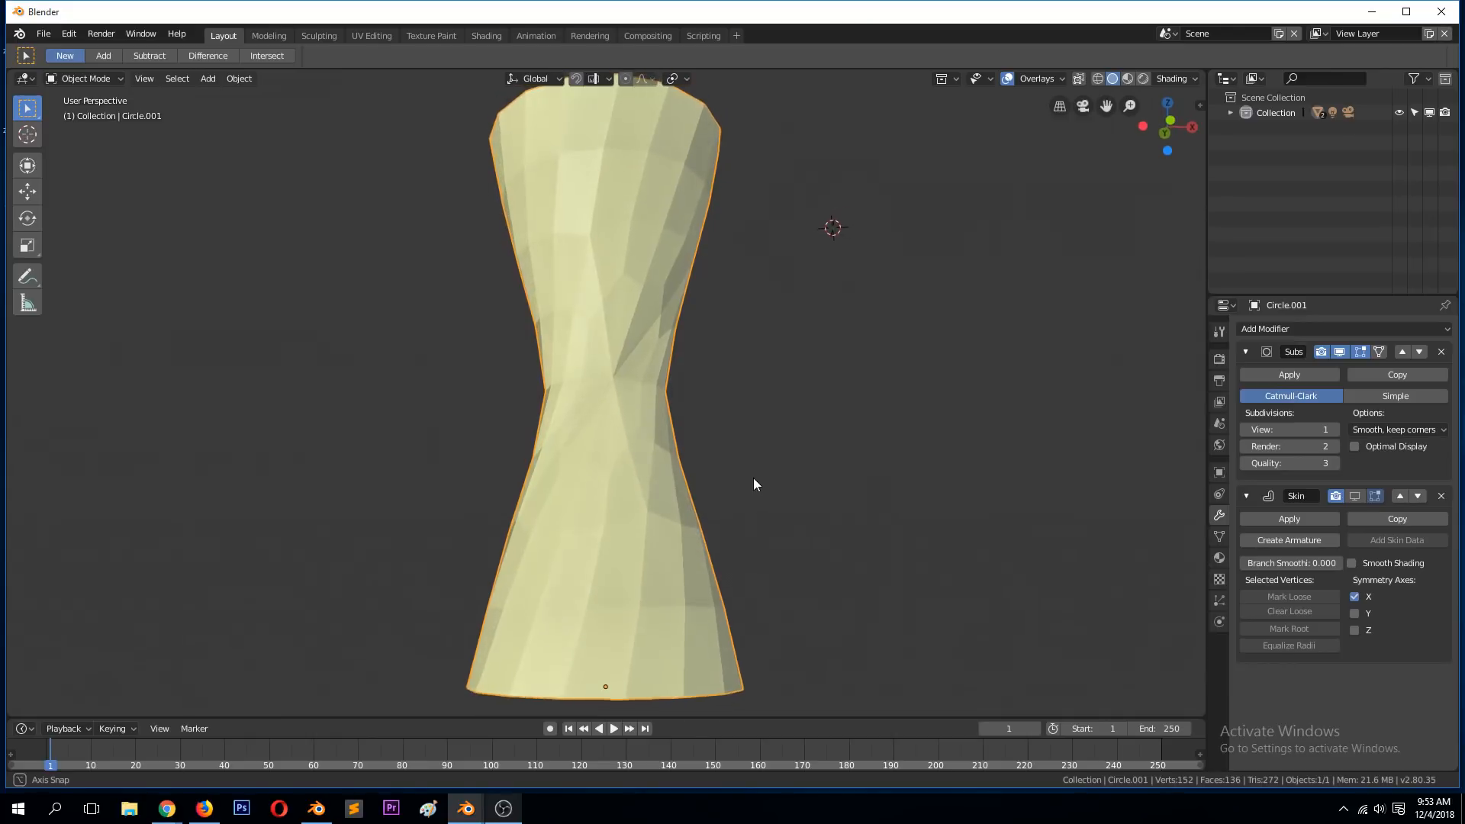
# - Re-enable the Skin modifier's viewport display, review the lattice, and unhide the inner vase
pyautogui.click(1354, 496)
pyautogui.moveTo(534, 427); pyautogui.dragTo(611, 389, button='middle')
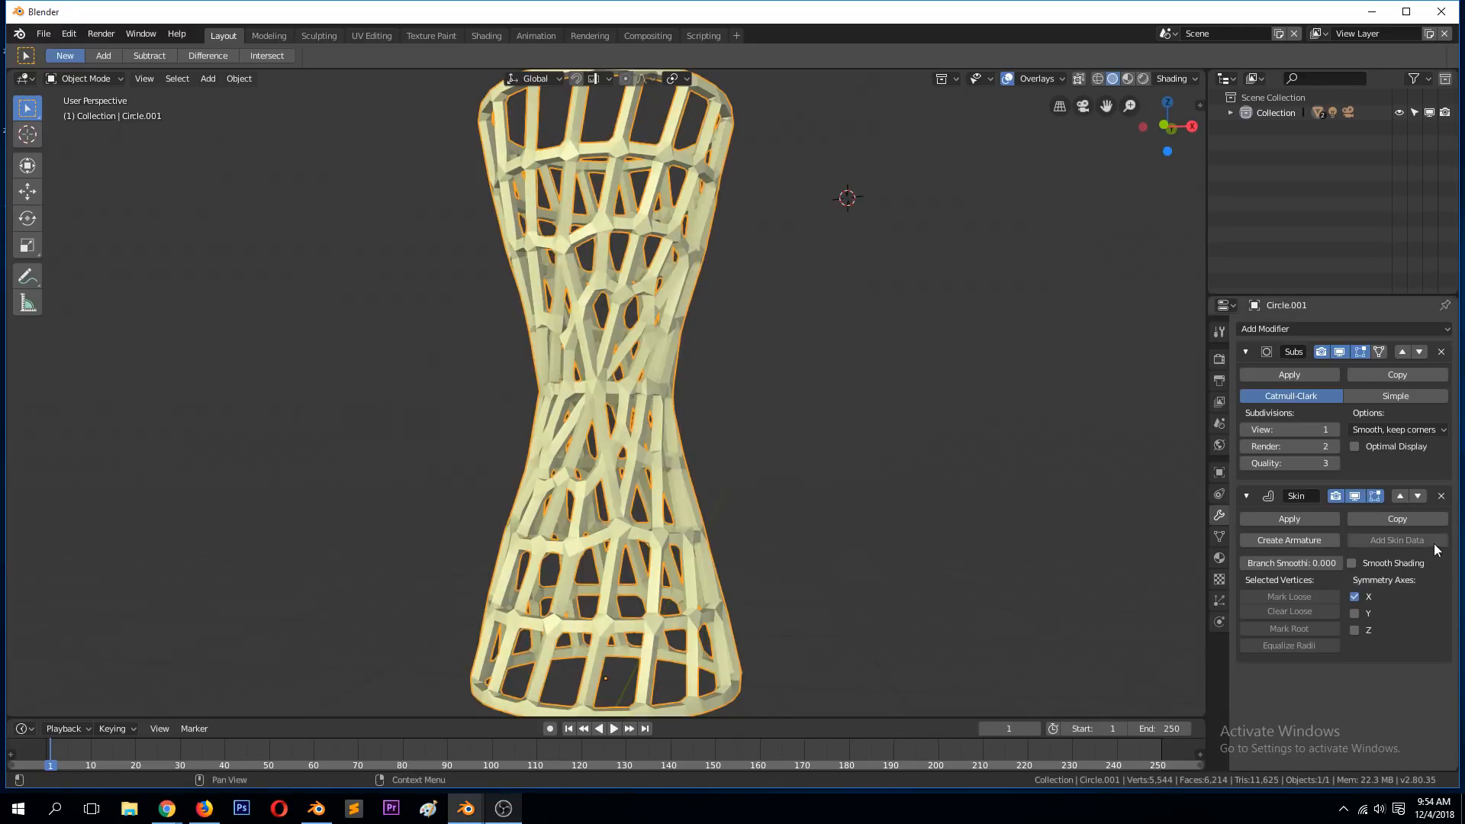
pyautogui.moveTo(488, 301); pyautogui.dragTo(611, 394, button='middle')
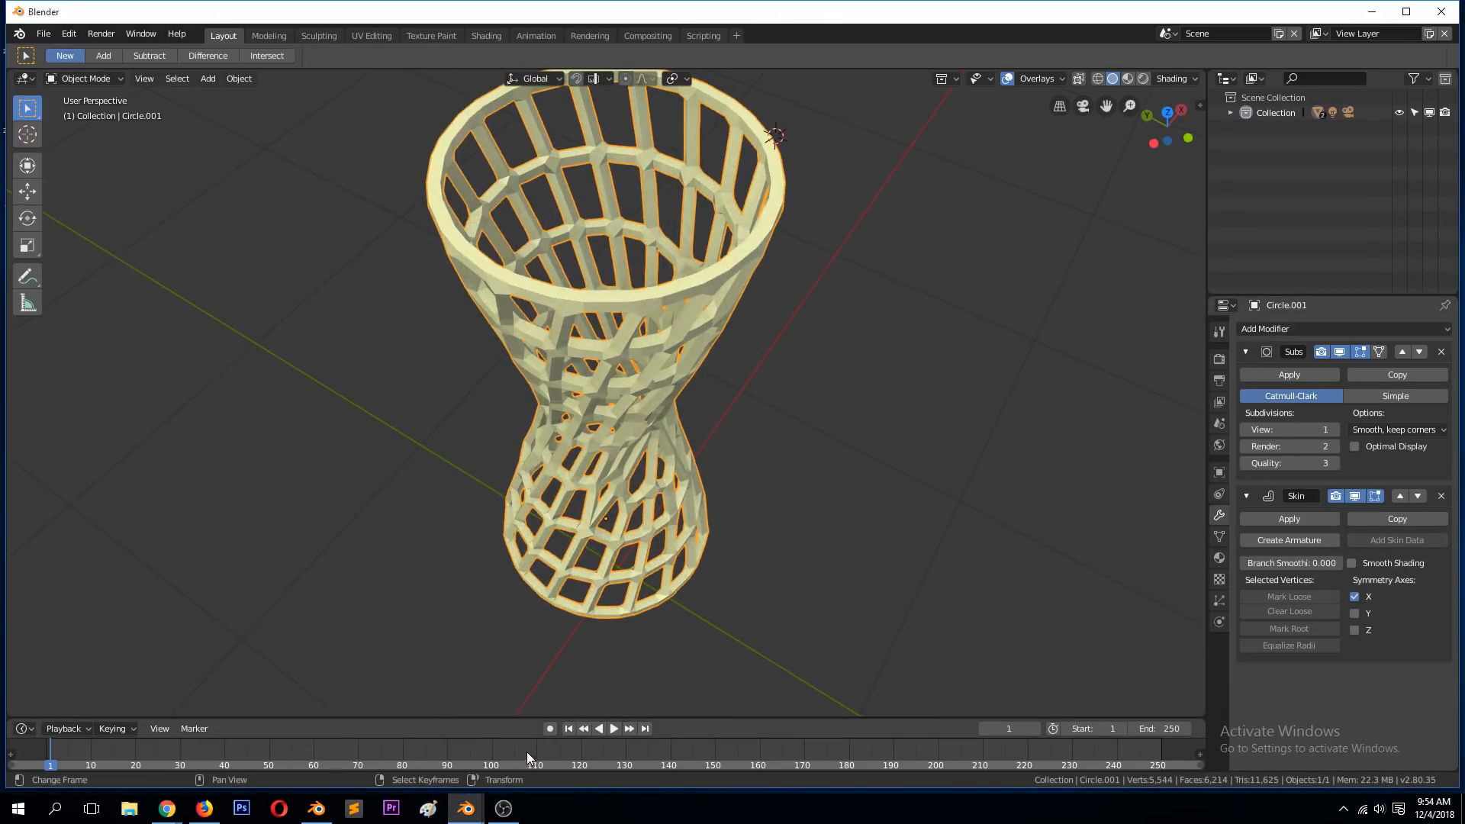
pyautogui.moveTo(469, 812)
pyautogui.click(382, 735)
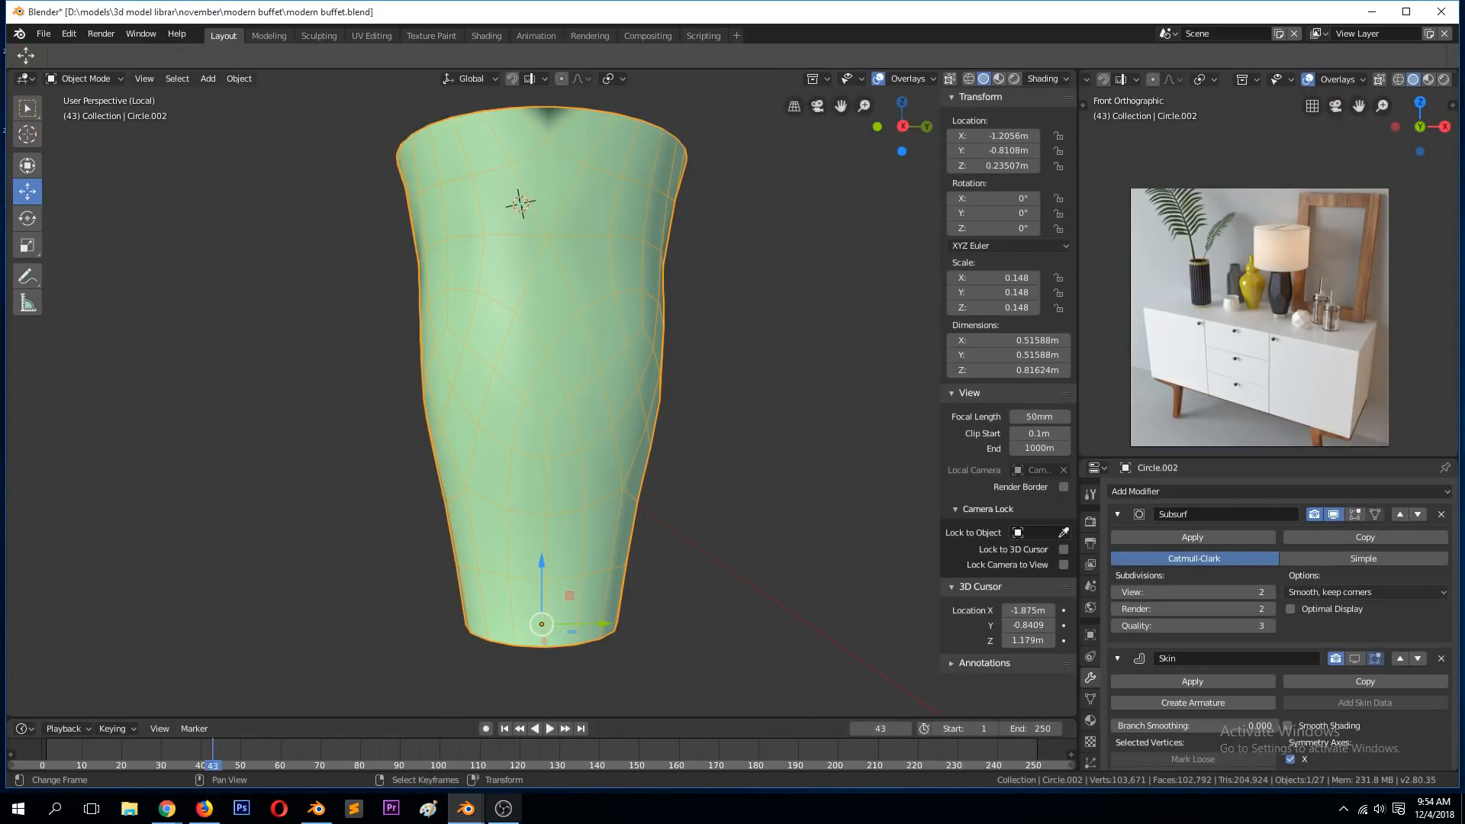
pyautogui.click(532, 738)
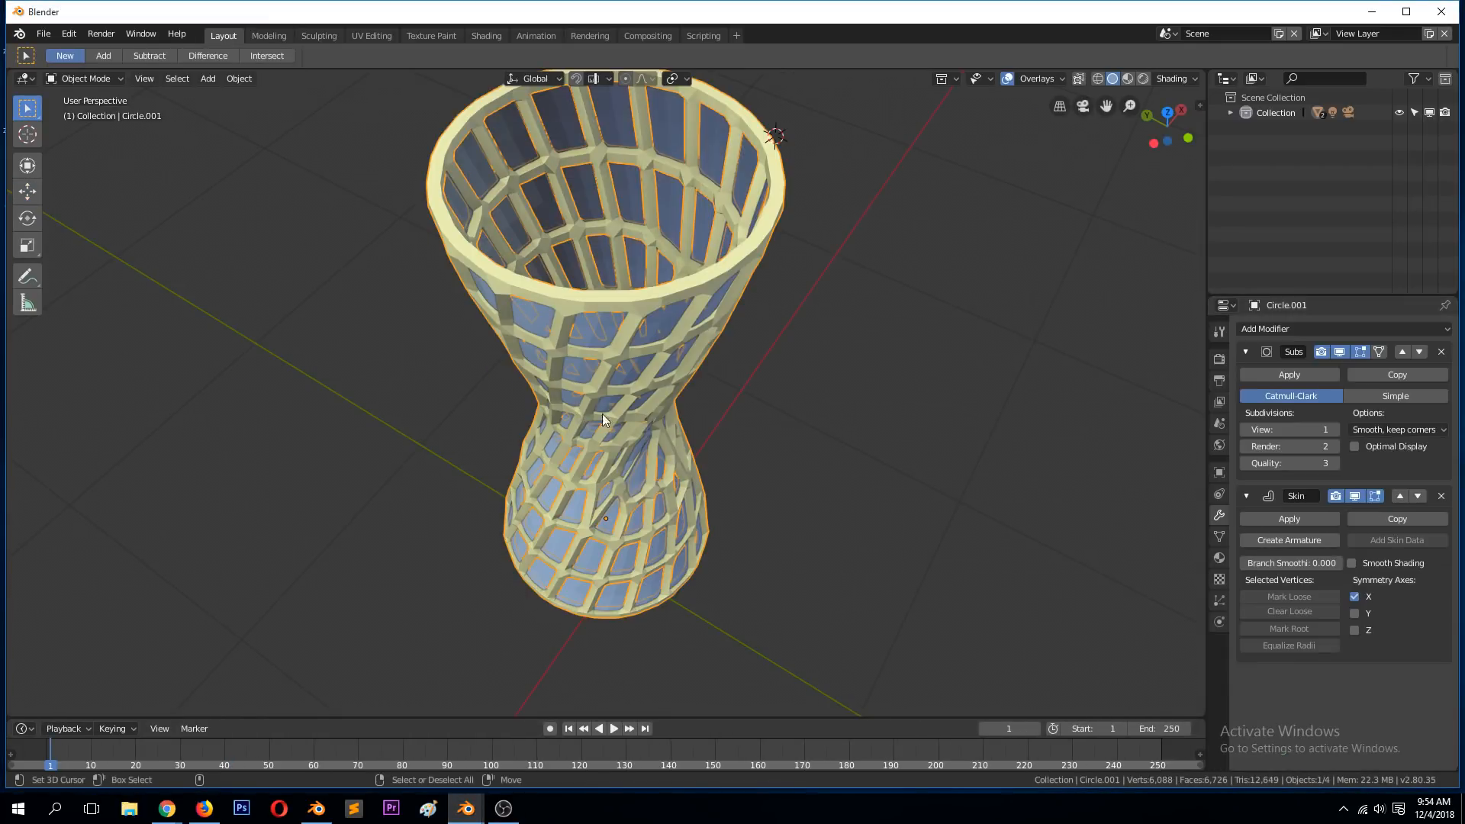
# - Scale the whole inner vase mesh slightly inward in X and Y, leaving Z locked
pyautogui.click(595, 222)
pyautogui.moveTo(595, 222); pyautogui.dragTo(624, 301, button='middle')
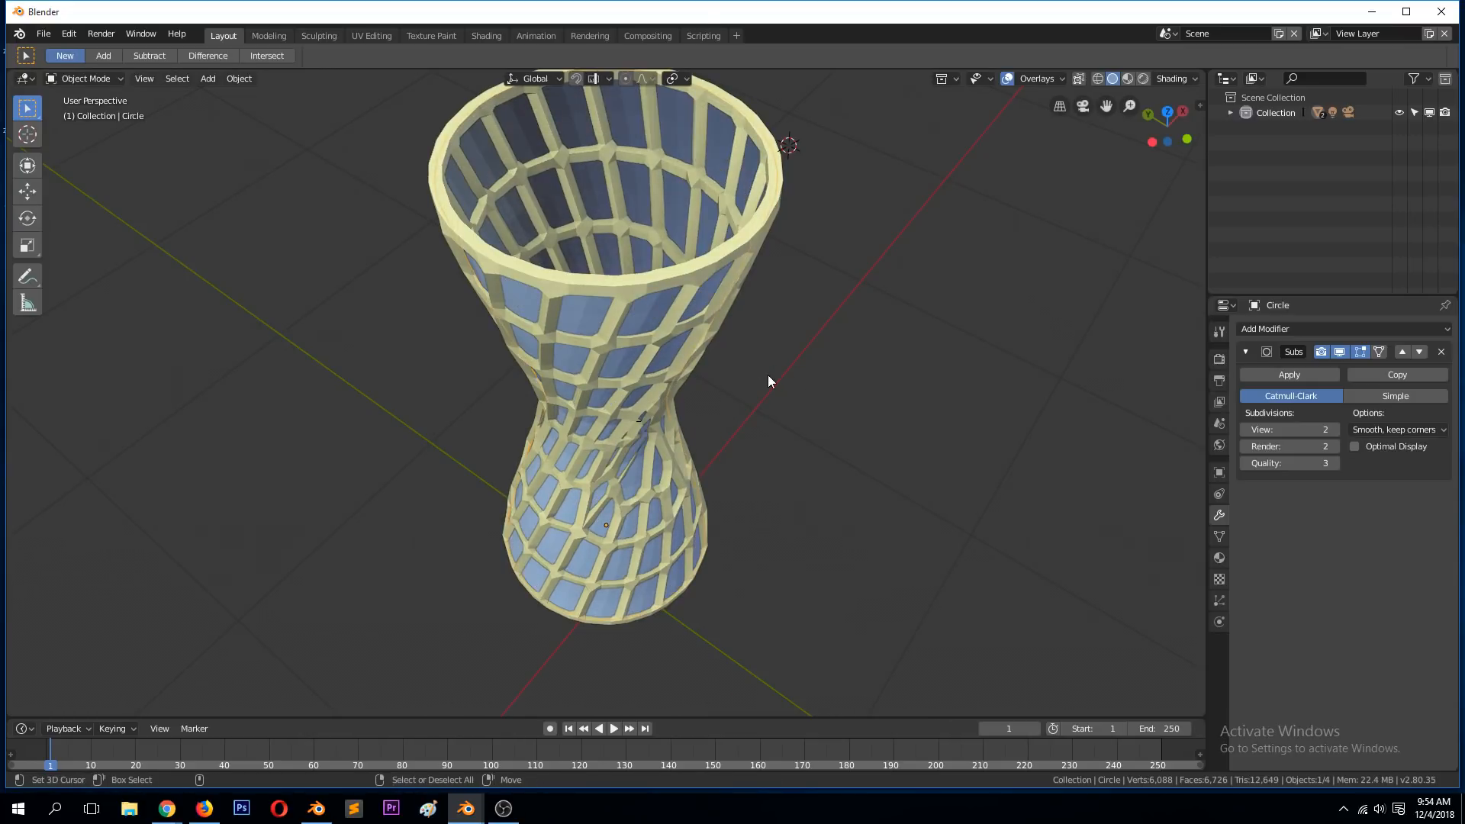
pyautogui.press('Tab')
pyautogui.press('s')
pyautogui.hotkey('shift', 'z')
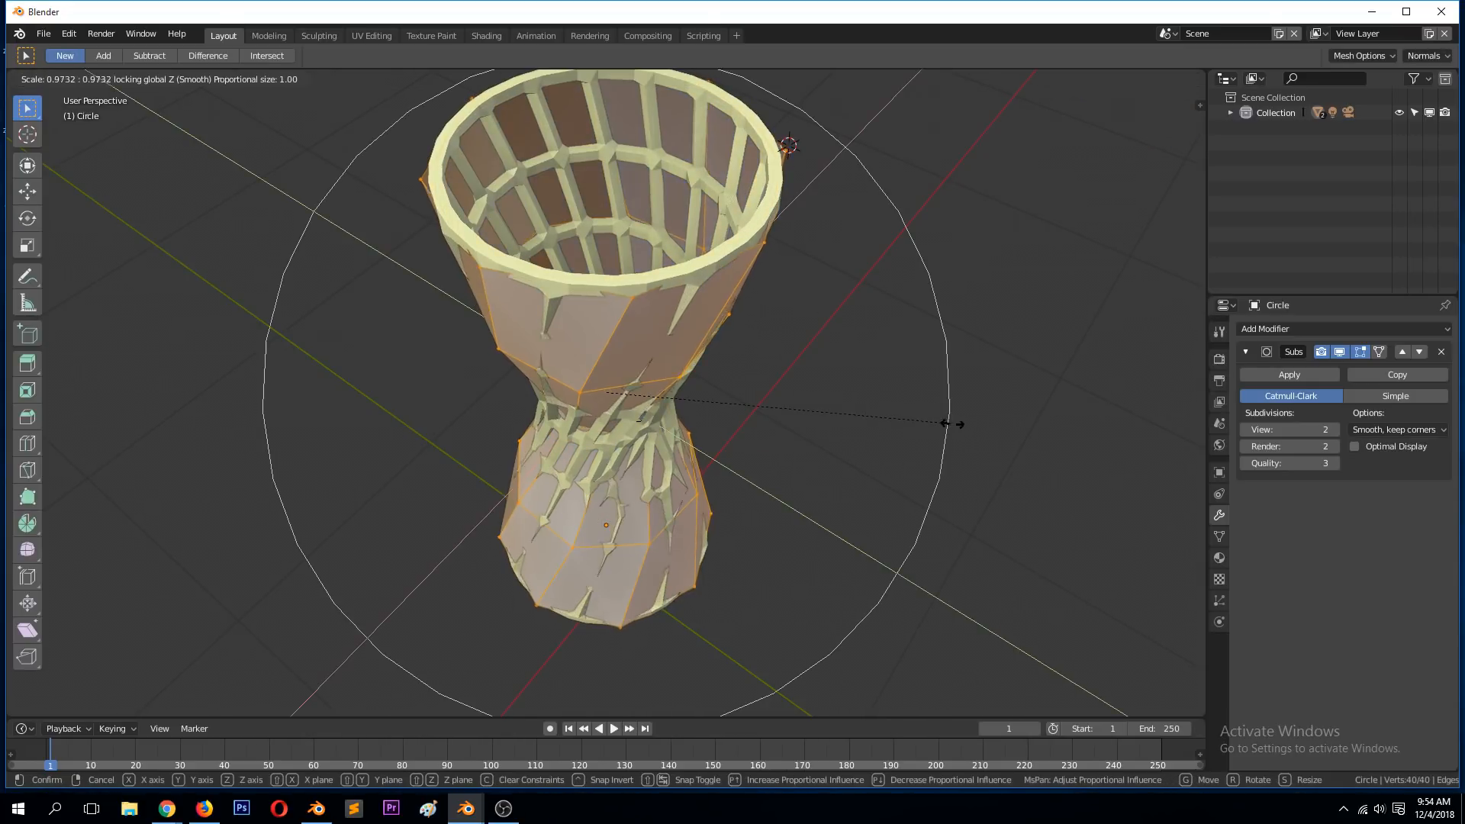
pyautogui.click(934, 418)
# - Extrude the inner vase's top edge loop about 0.0565 m upward along Z with proportional editing off
pyautogui.keyDown('alt'); pyautogui.click(721, 226); pyautogui.keyUp('alt')
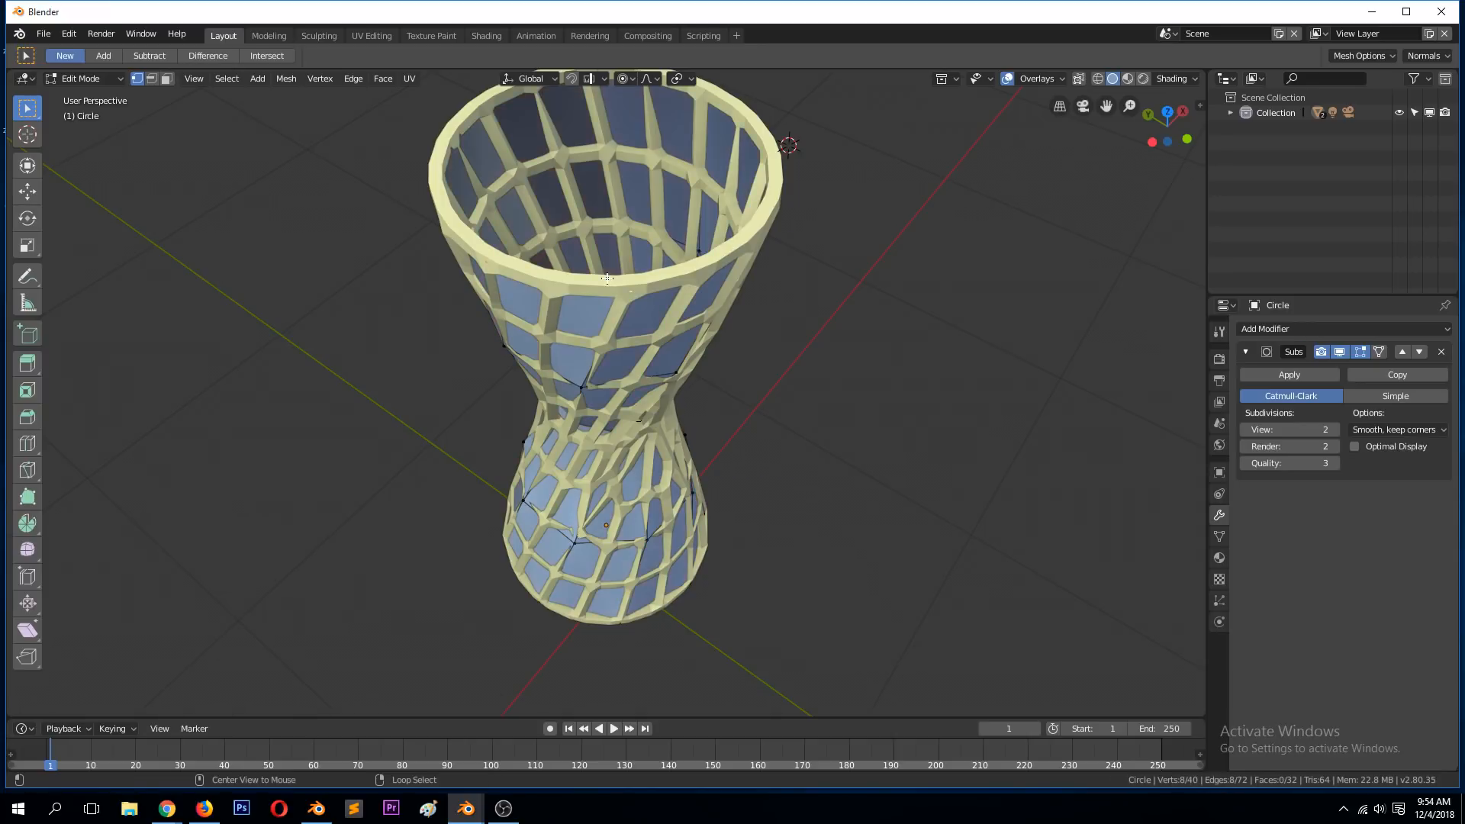
pyautogui.moveTo(733, 307); pyautogui.dragTo(782, 310, button='middle')
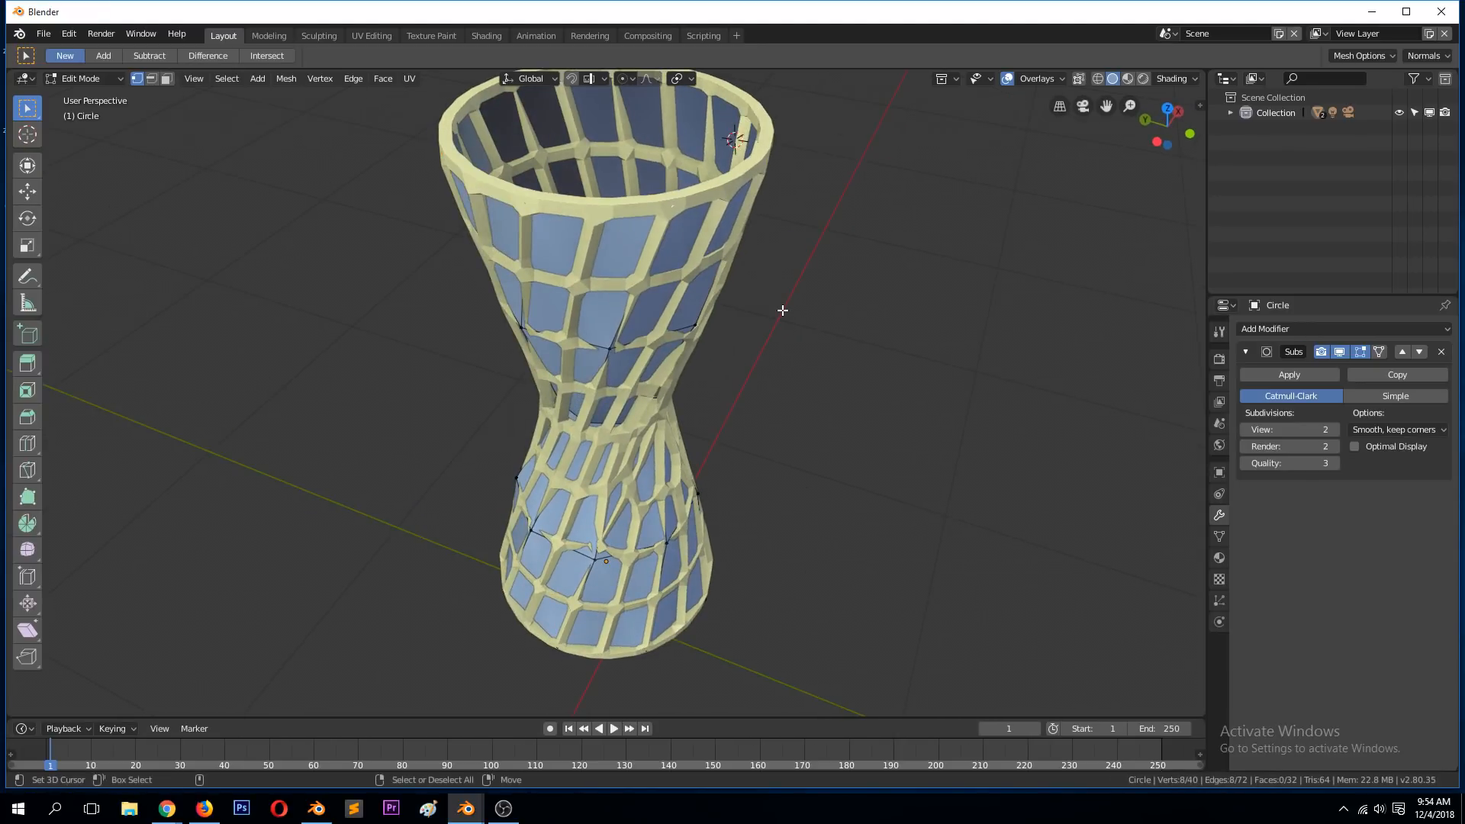
pyautogui.press('e')
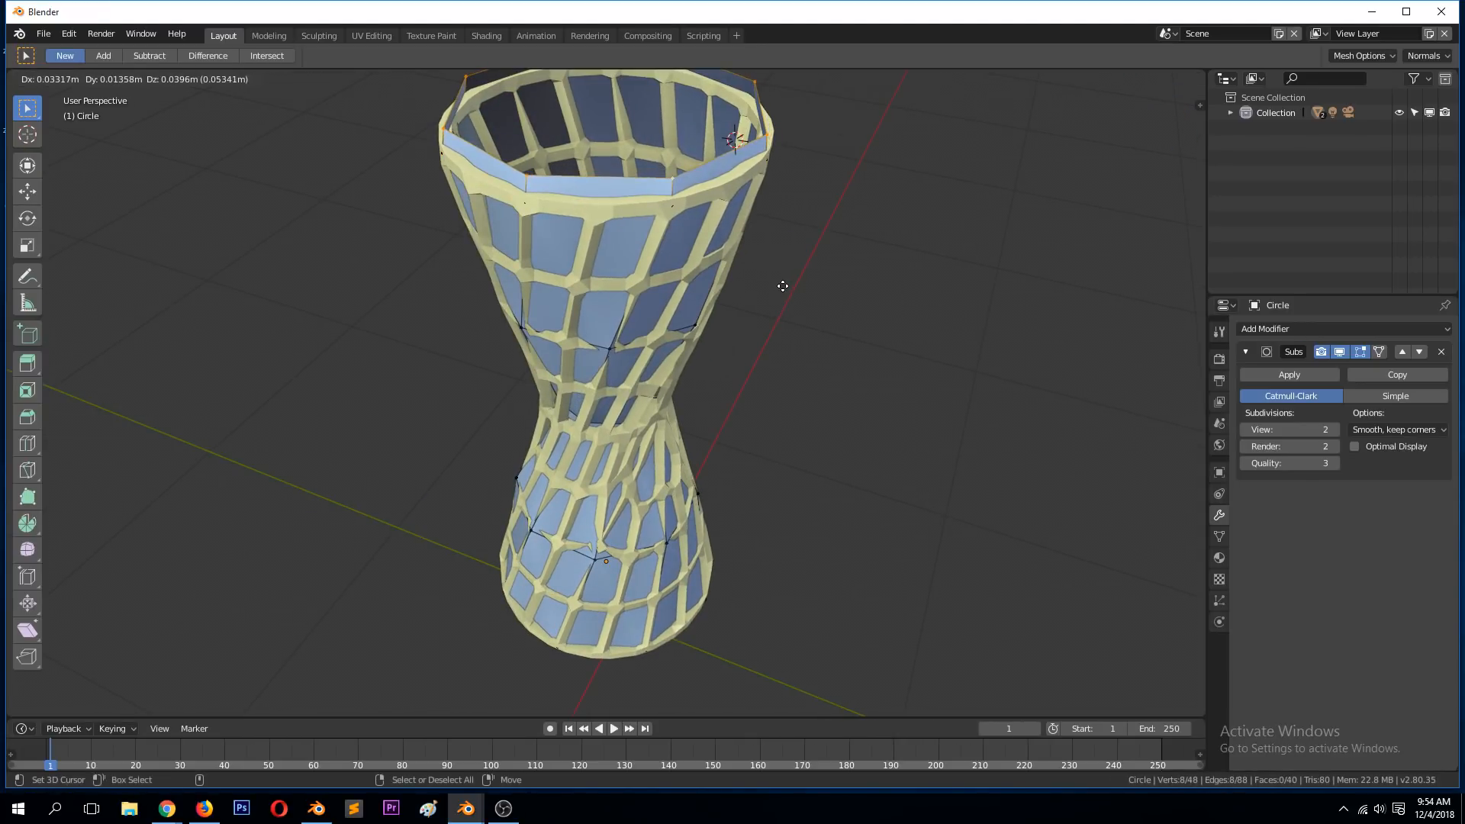
pyautogui.press('z')
pyautogui.click(785, 285)
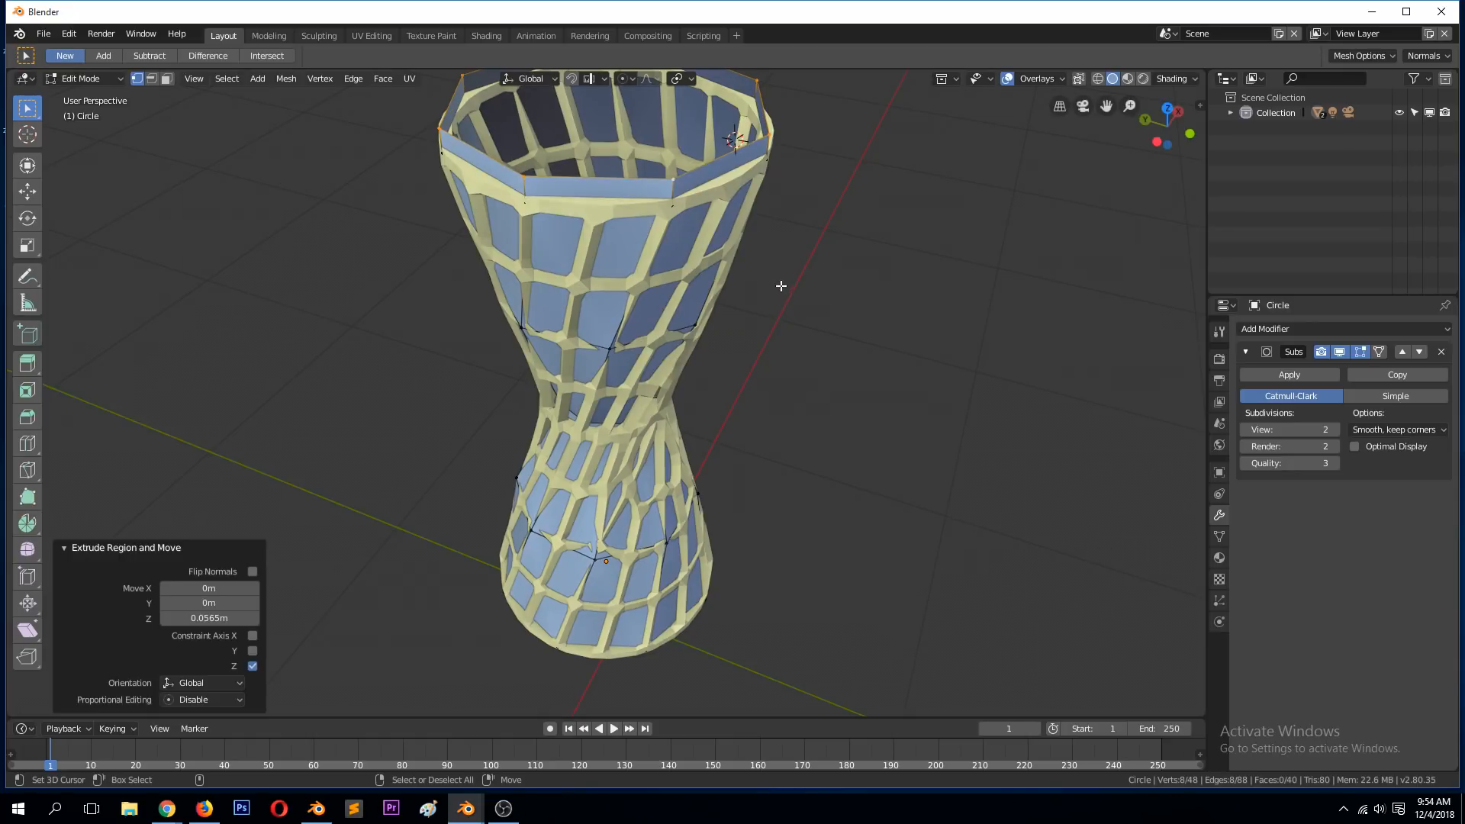
# - Extrude the rim loop outward by a scale of about 1.207, and extrude its outer edge about 0.0475 m down along Z
pyautogui.press('e')
pyautogui.rightClick(781, 285)
pyautogui.press('s')
pyautogui.click(819, 321)
pyautogui.press('e')
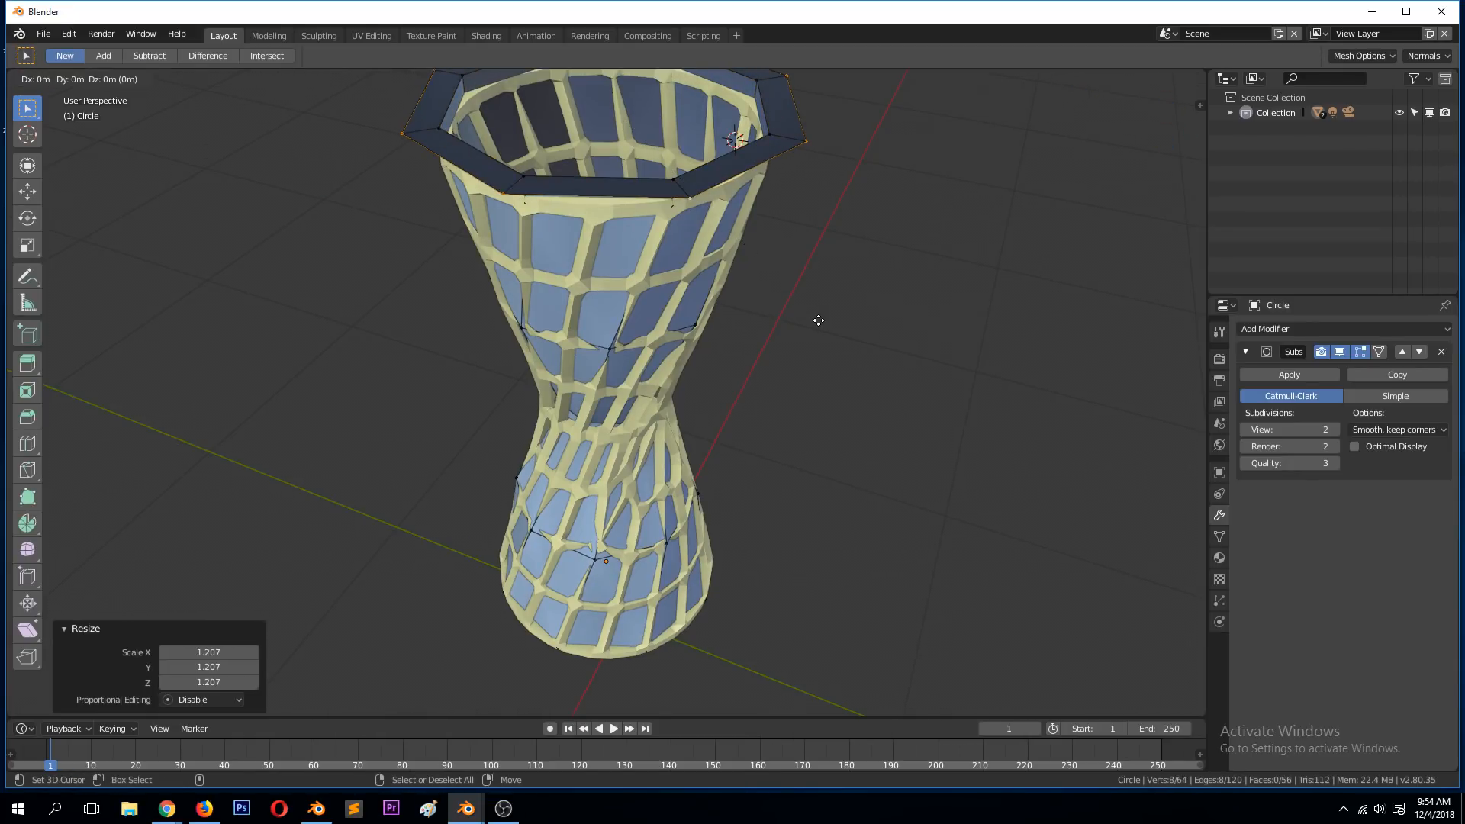
pyautogui.press('z')
pyautogui.click(822, 341)
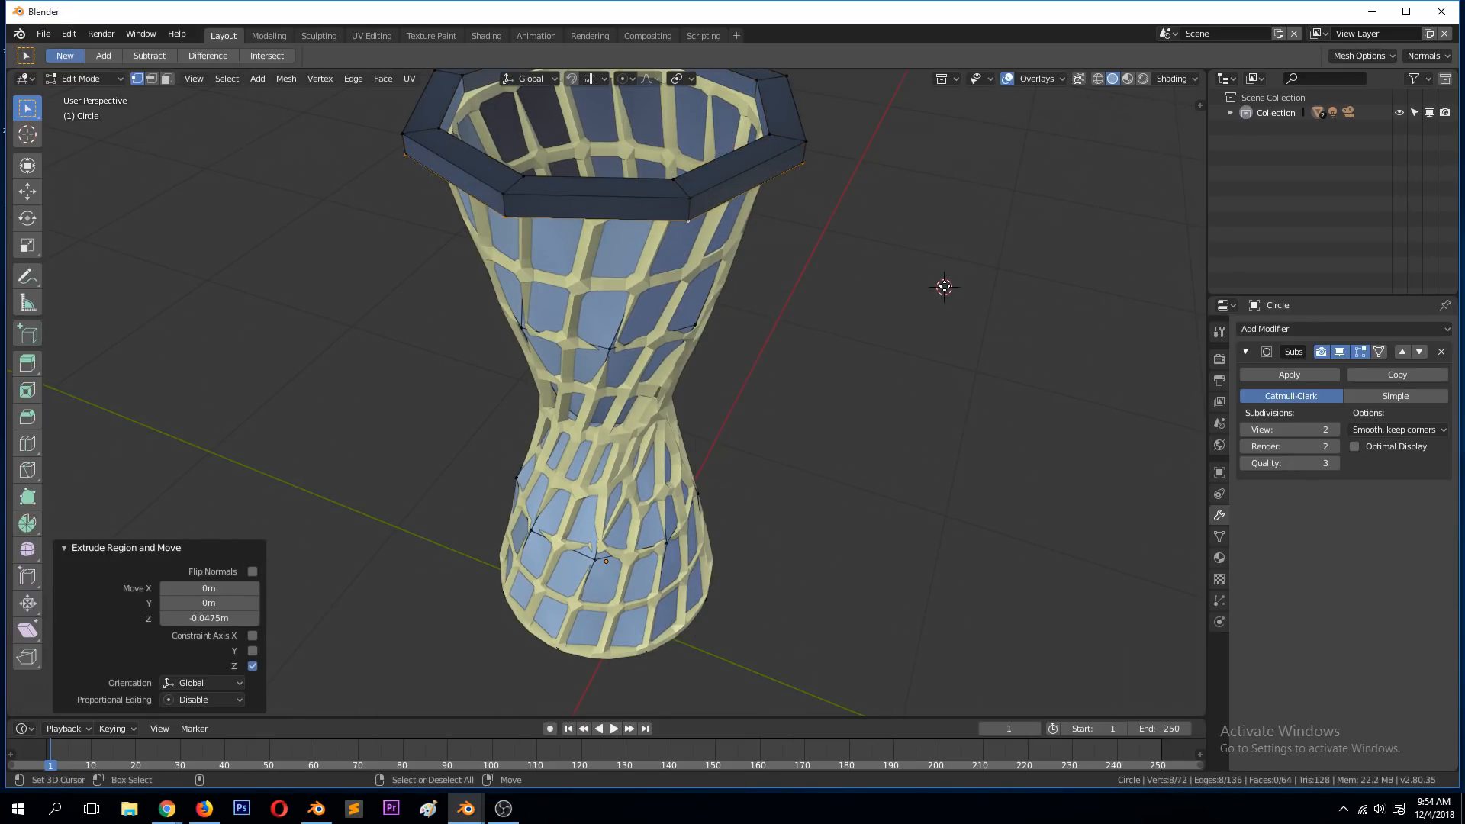
# - Extrude the rim's lower outer loop once more and scale it inward to form the lip's underside
pyautogui.press('e')
pyautogui.rightClick(945, 287)
pyautogui.press('s')
pyautogui.click(912, 287)
# - Examine the rimmed vase and its lattice from several angles, comparing the edit cage with the smoothed result
pyautogui.press('Tab')
pyautogui.moveTo(858, 477); pyautogui.dragTo(885, 311, button='middle')
pyautogui.rightClick(670, 303)
pyautogui.click(670, 303)
pyautogui.press('Tab')
pyautogui.press('Tab')
pyautogui.moveTo(743, 425); pyautogui.dragTo(611, 392, button='middle')
pyautogui.scroll(5, 643, 438)
pyautogui.press('Tab')
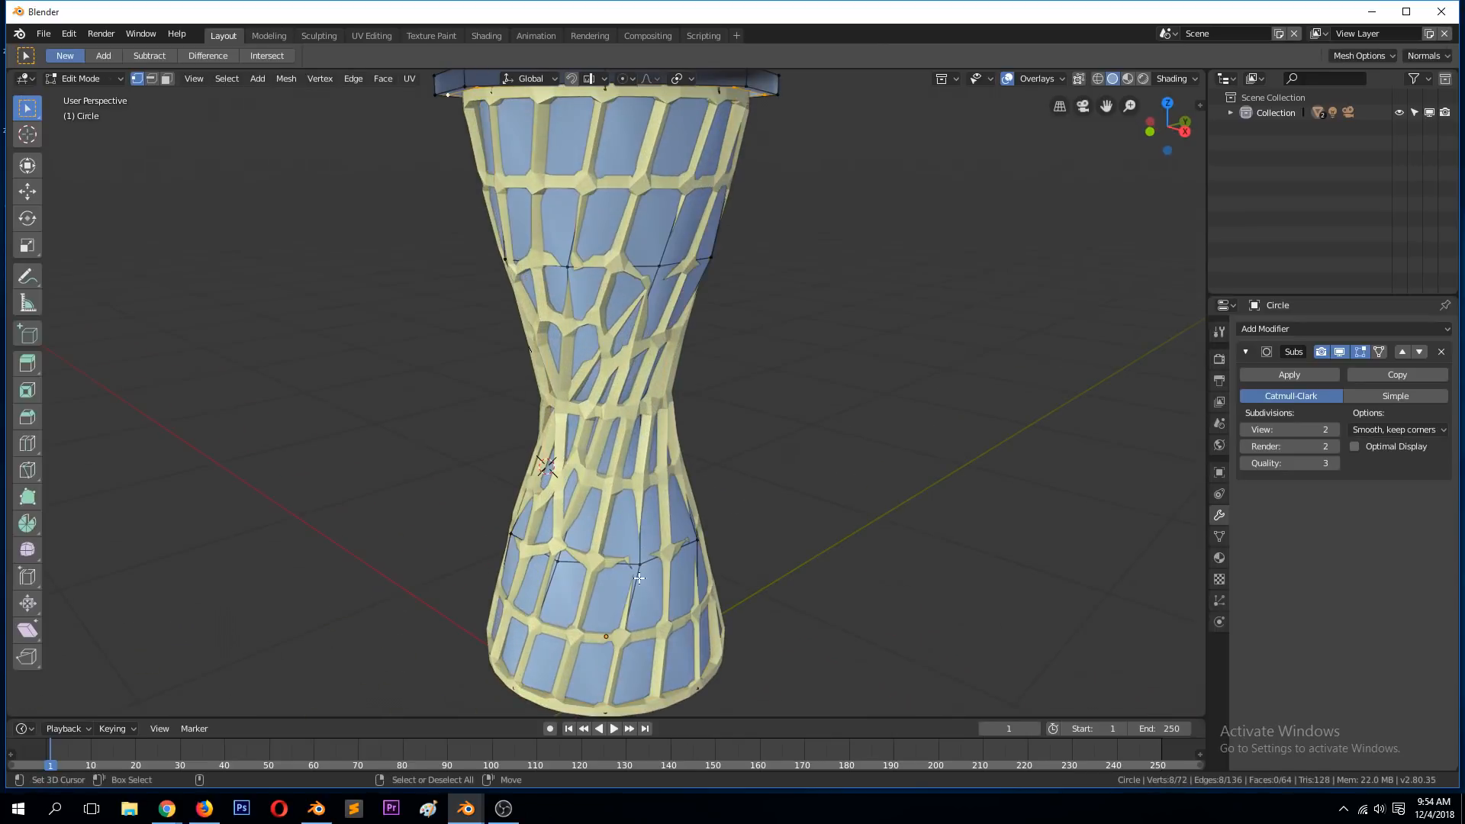
pyautogui.moveTo(621, 345); pyautogui.dragTo(590, 344, button='middle')
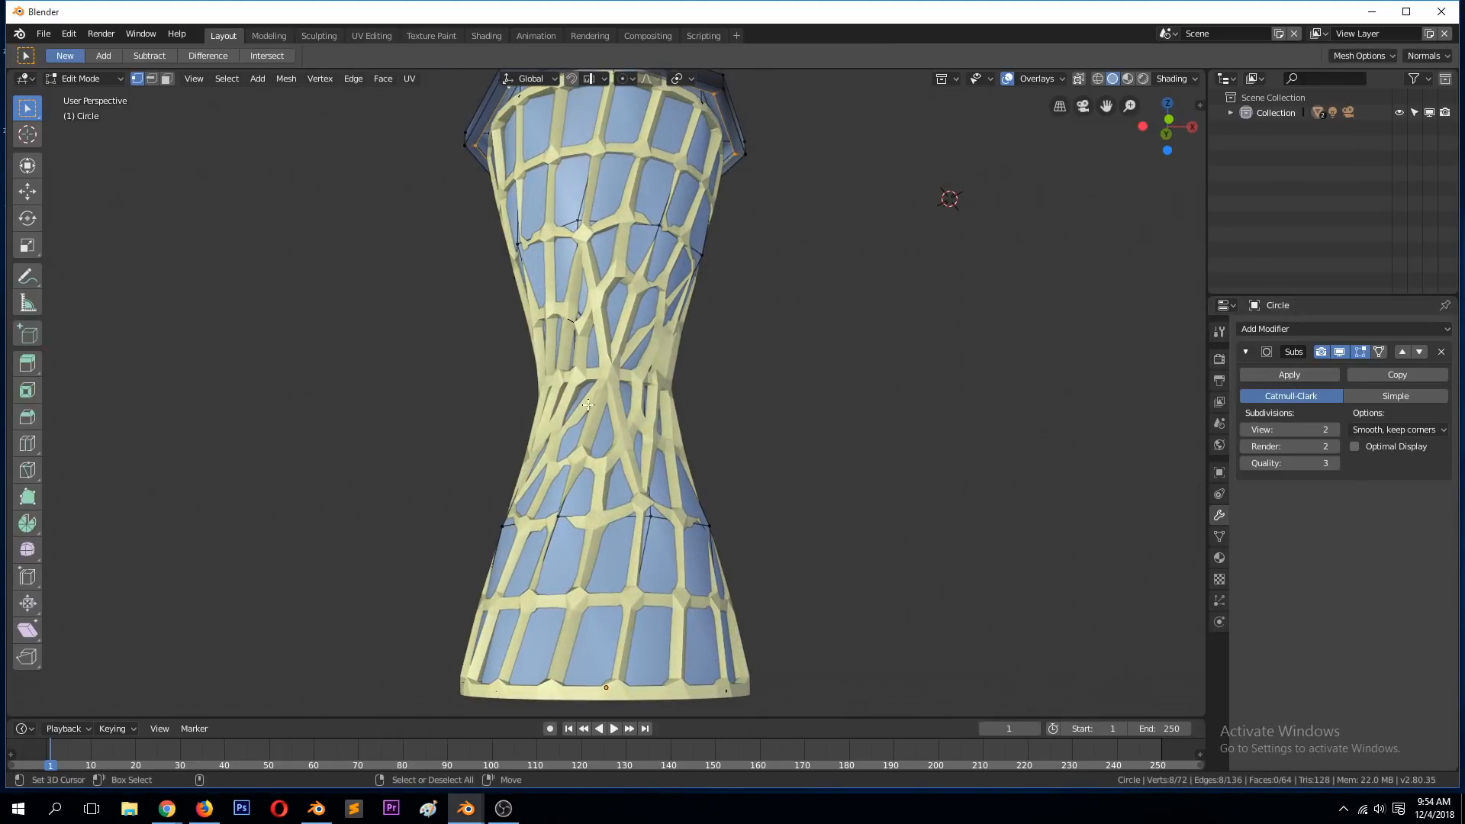
pyautogui.press('Tab')
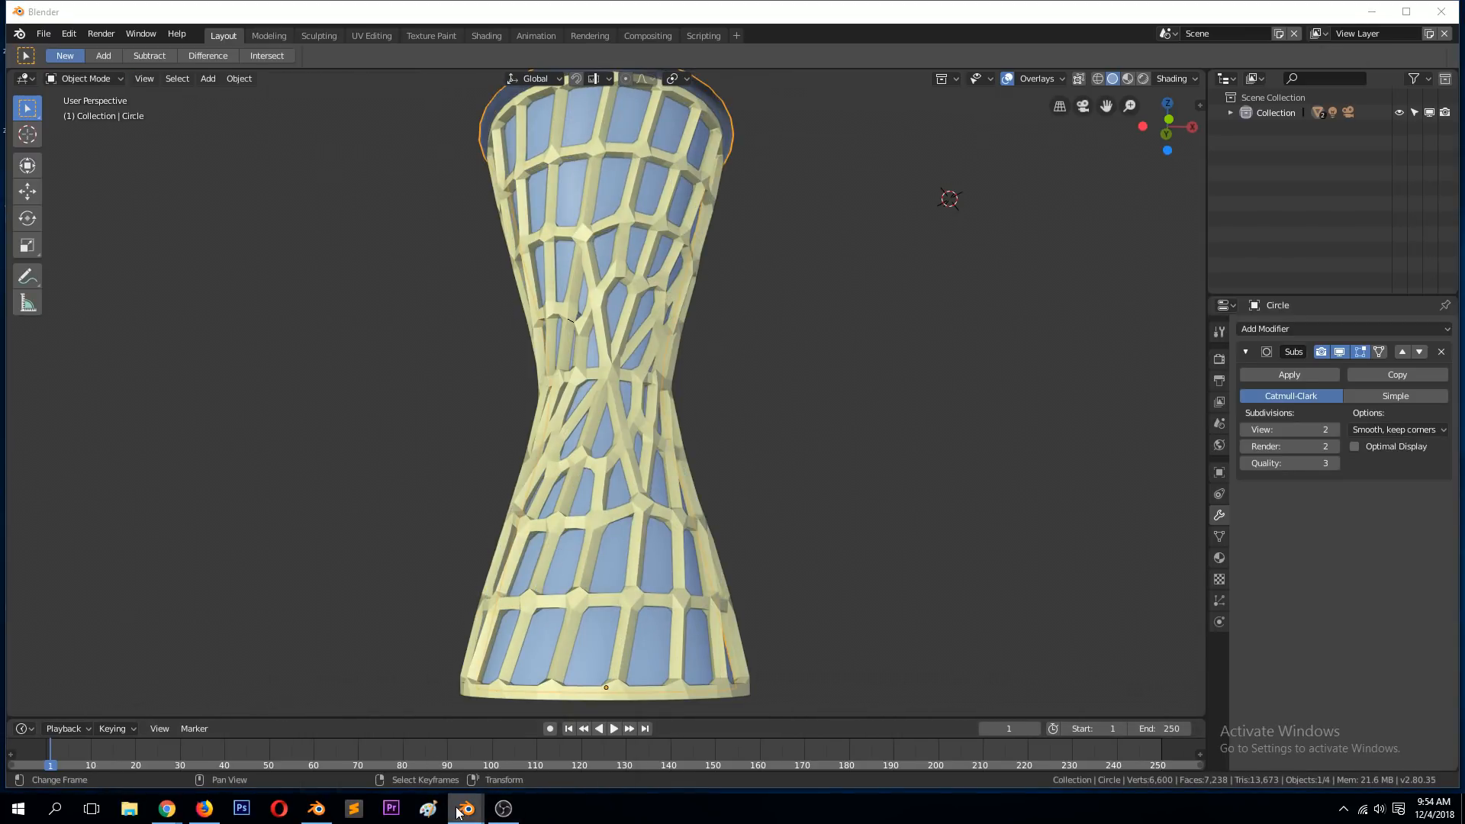
# - Switch back to the modern buffet scene, leave the isolated vase view and turn off the wireframe overlay
pyautogui.moveTo(464, 808)
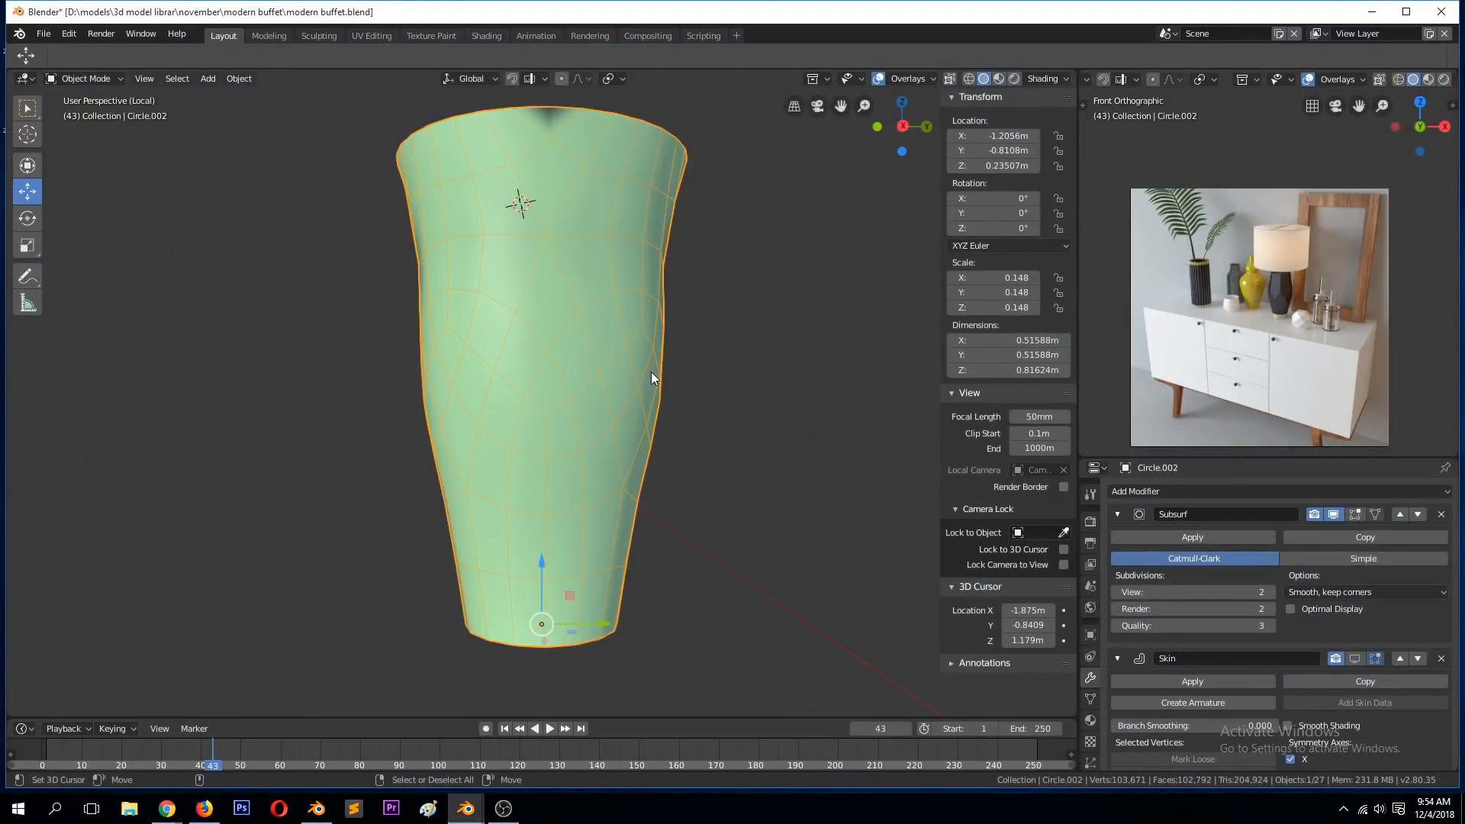
pyautogui.press('KP_Divide')
pyautogui.scroll(-2, 686, 329)
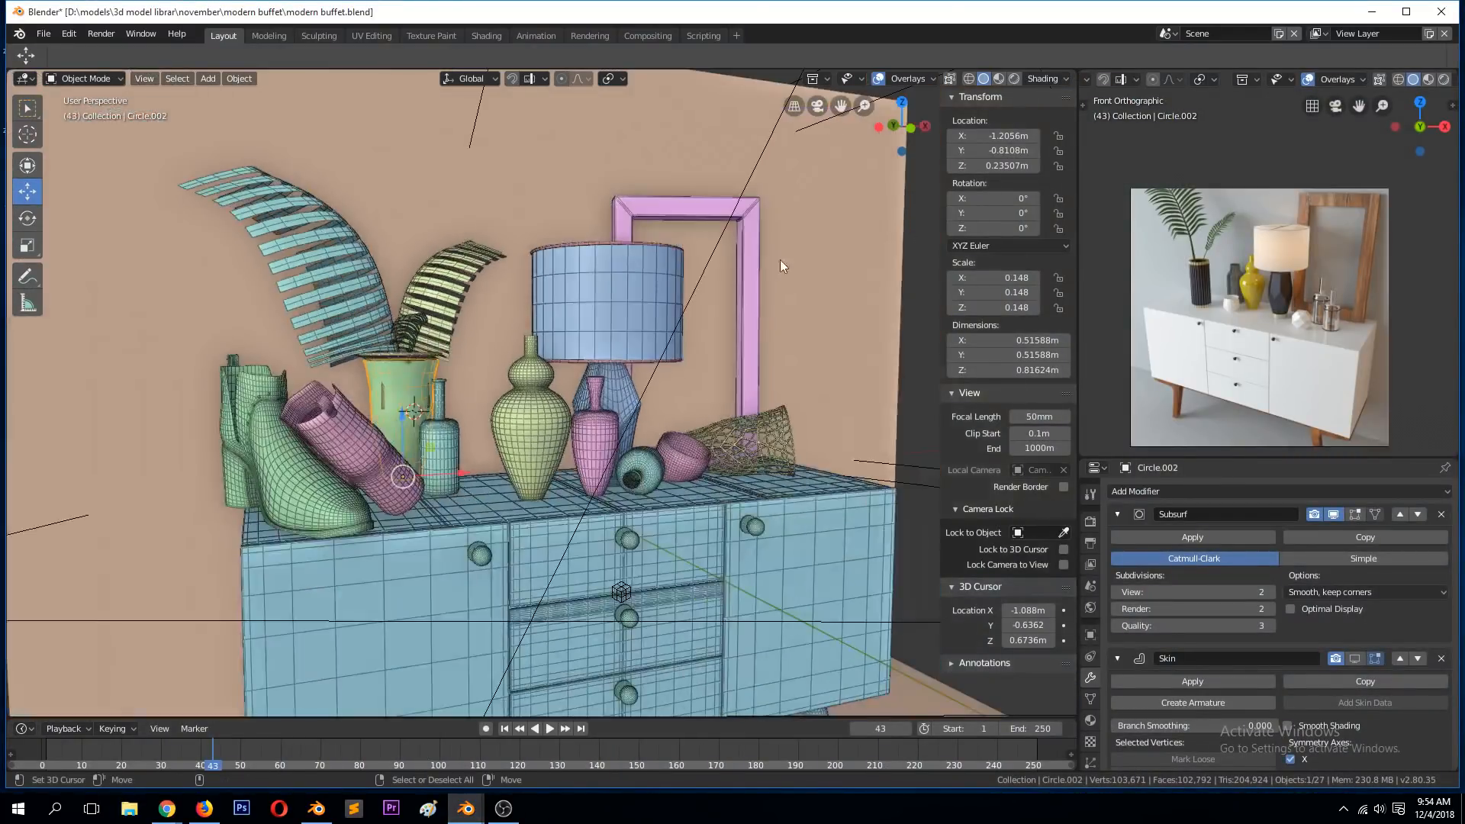
pyautogui.click(932, 79)
pyautogui.click(819, 336)
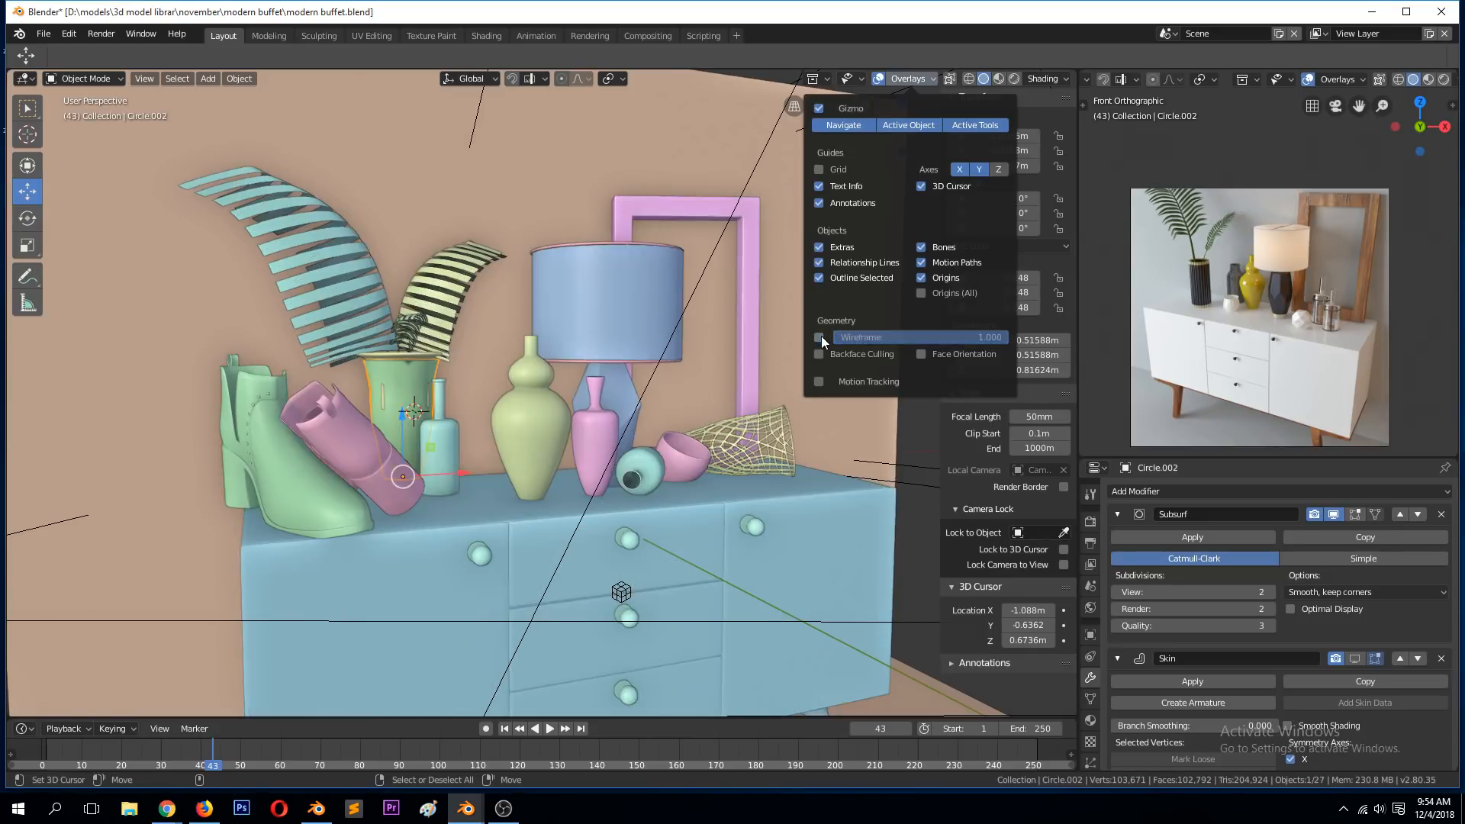
pyautogui.click(631, 318)
pyautogui.moveTo(631, 317); pyautogui.dragTo(624, 365, button='middle')
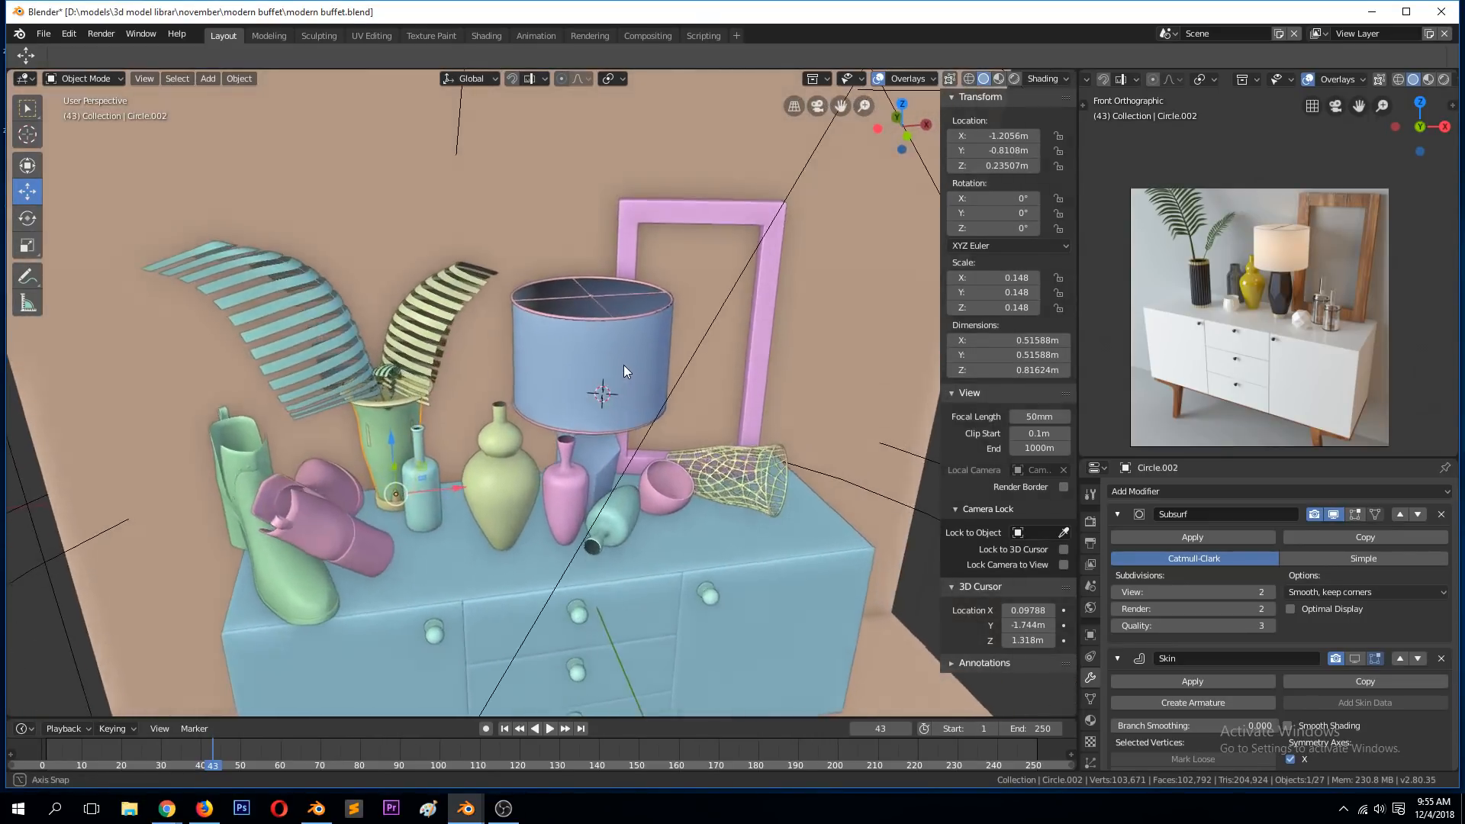
# - Examine the vases and decorations on the buffet up close from the front and from several angles
pyautogui.press('KP_1')
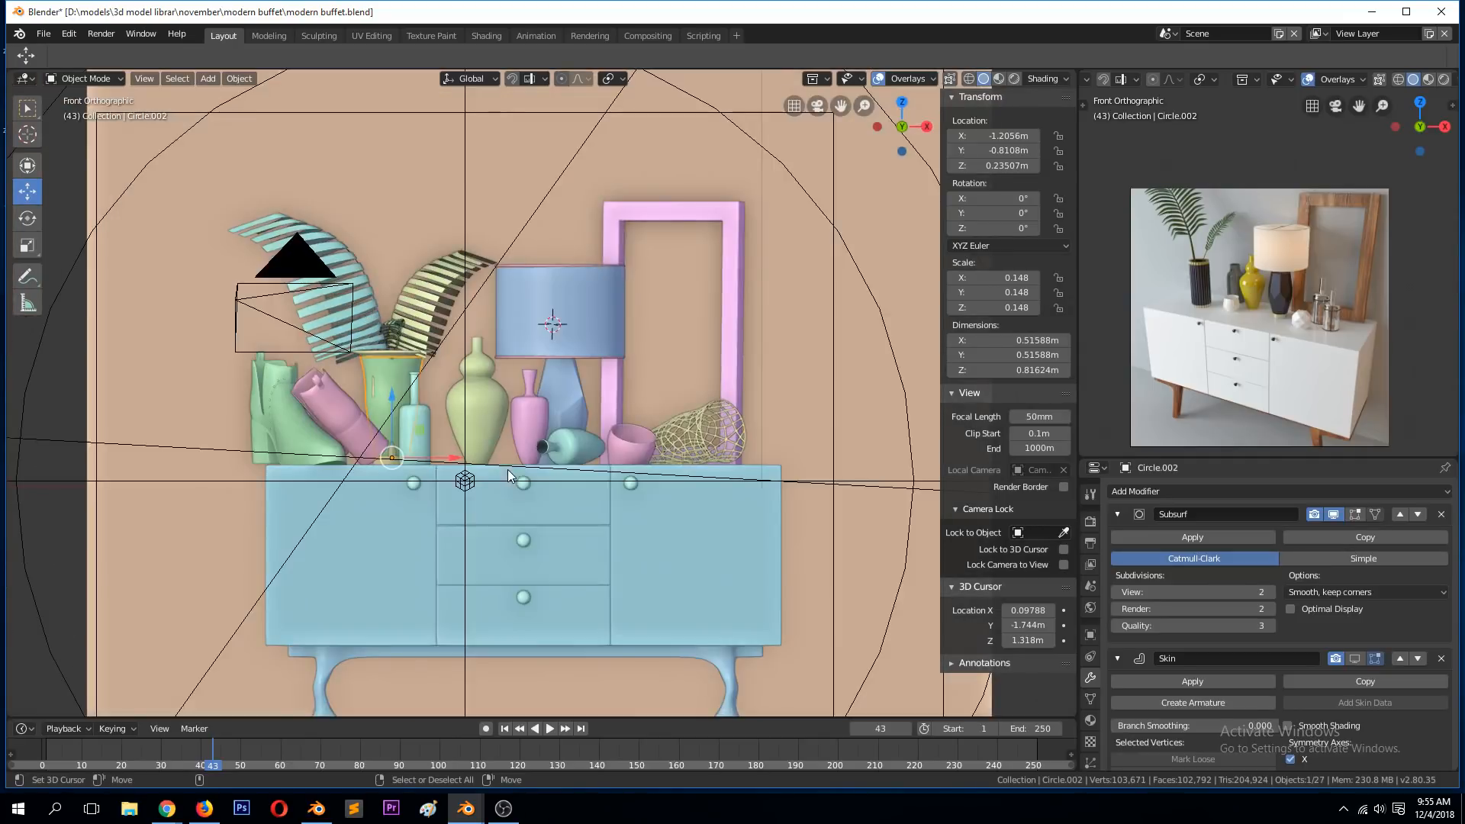
pyautogui.scroll(8, 744, 333)
pyautogui.scroll(-2, 745, 332)
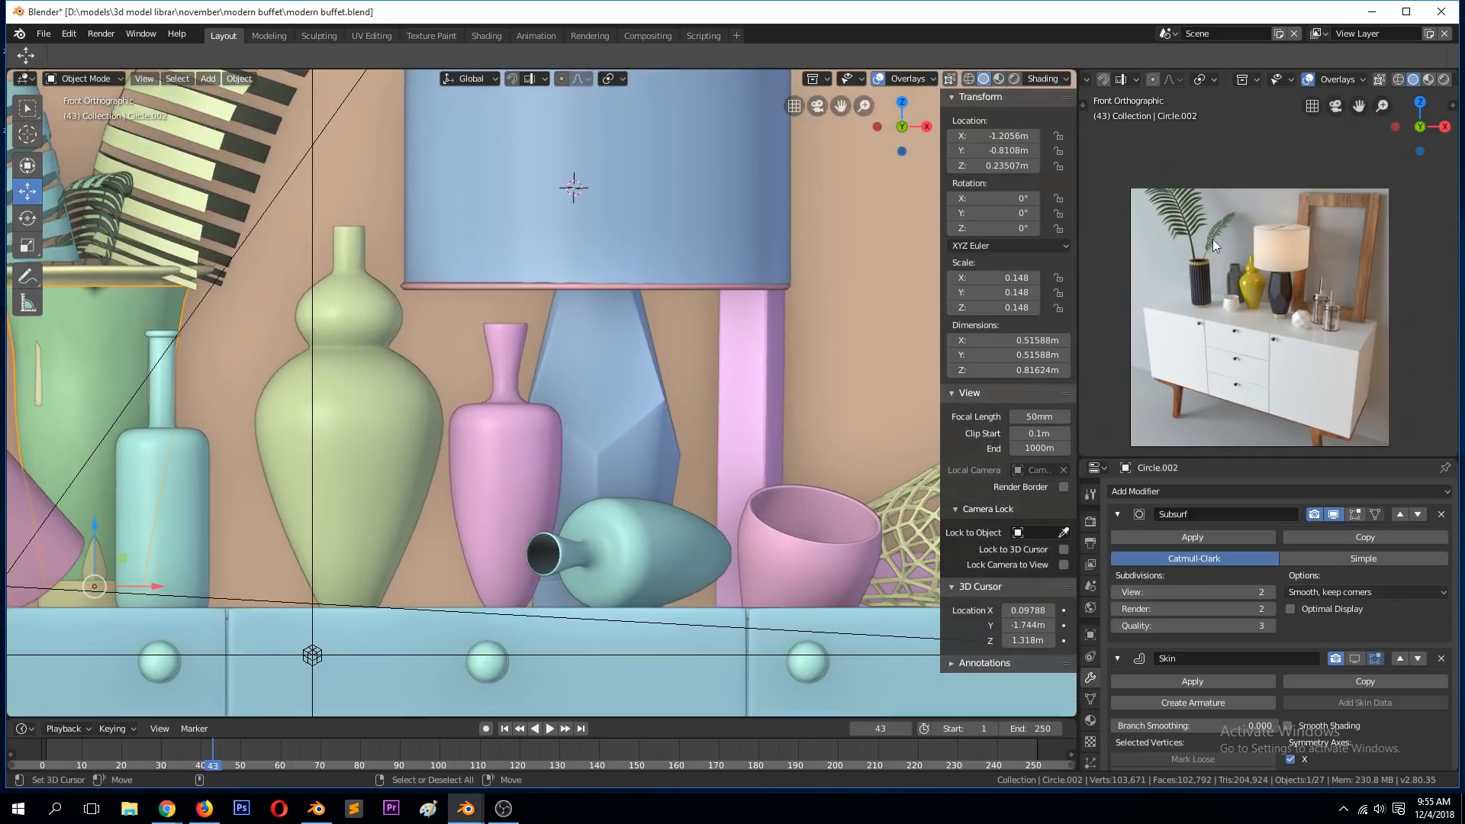
pyautogui.scroll(-5, 469, 310)
pyautogui.moveTo(468, 310); pyautogui.dragTo(757, 371, button='middle')
pyautogui.moveTo(802, 186); pyautogui.dragTo(474, 278, button='middle')
pyautogui.press('KP_3')
pyautogui.press('KP_1')
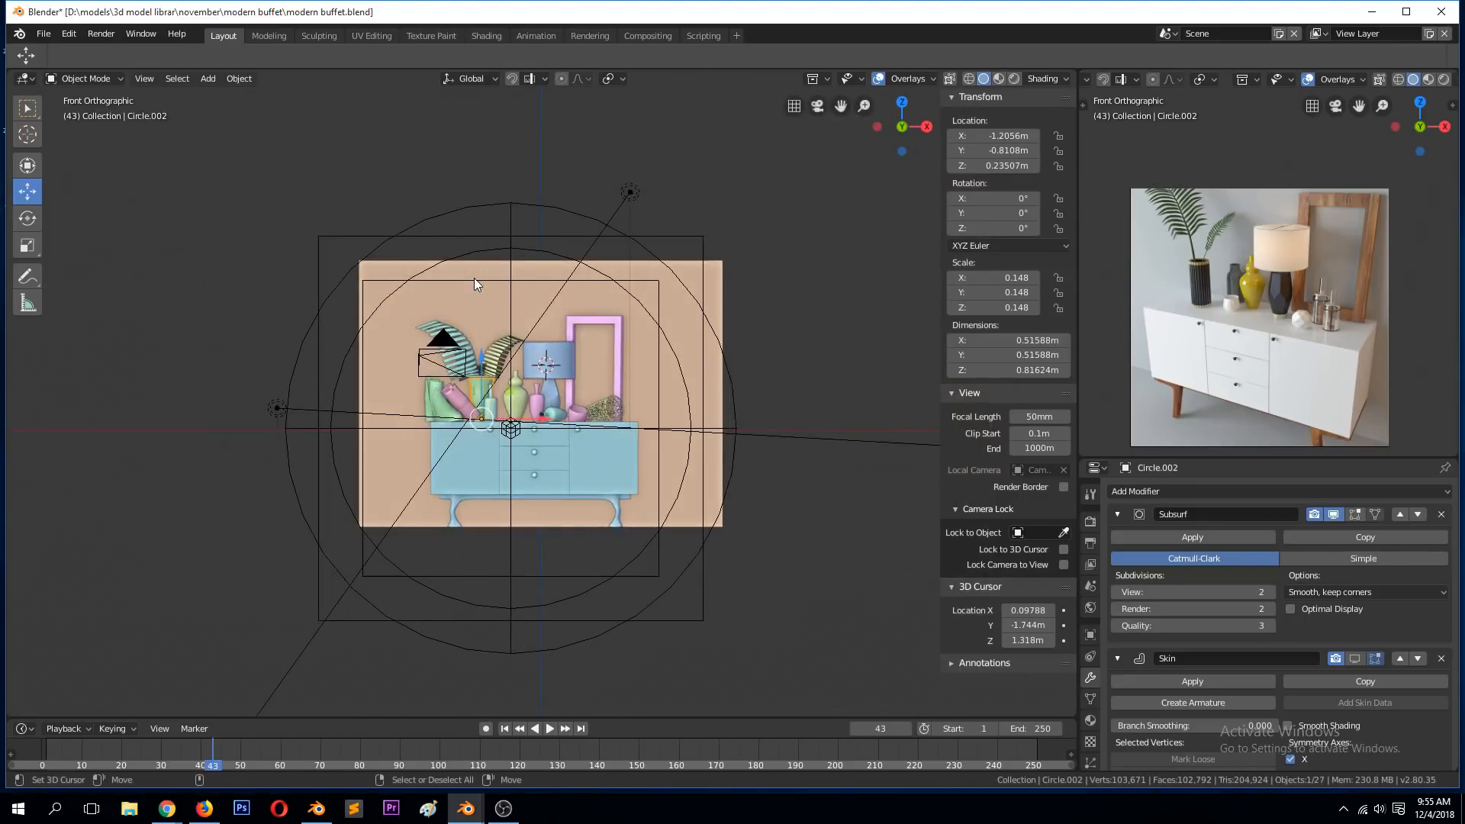
# - Add a mesh plane beyond the backdrop's upper corner, rotate it 90° about X and open it for mesh editing
pyautogui.hotkey('shift', 'a')
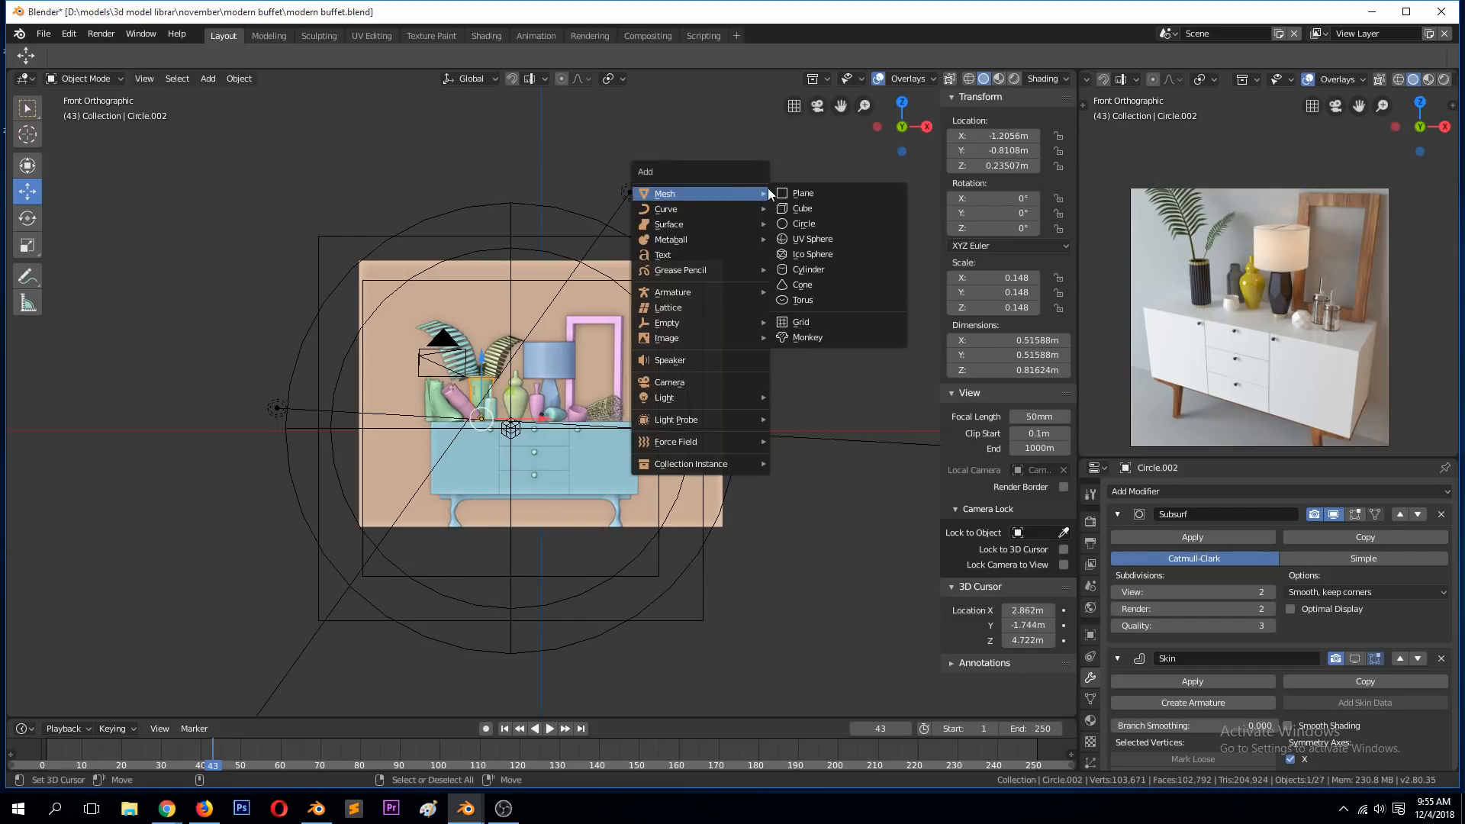
pyautogui.click(794, 192)
pyautogui.press('g')
pyautogui.click(780, 216)
pyautogui.write('rx90')
pyautogui.press('Return')
pyautogui.press('Tab')
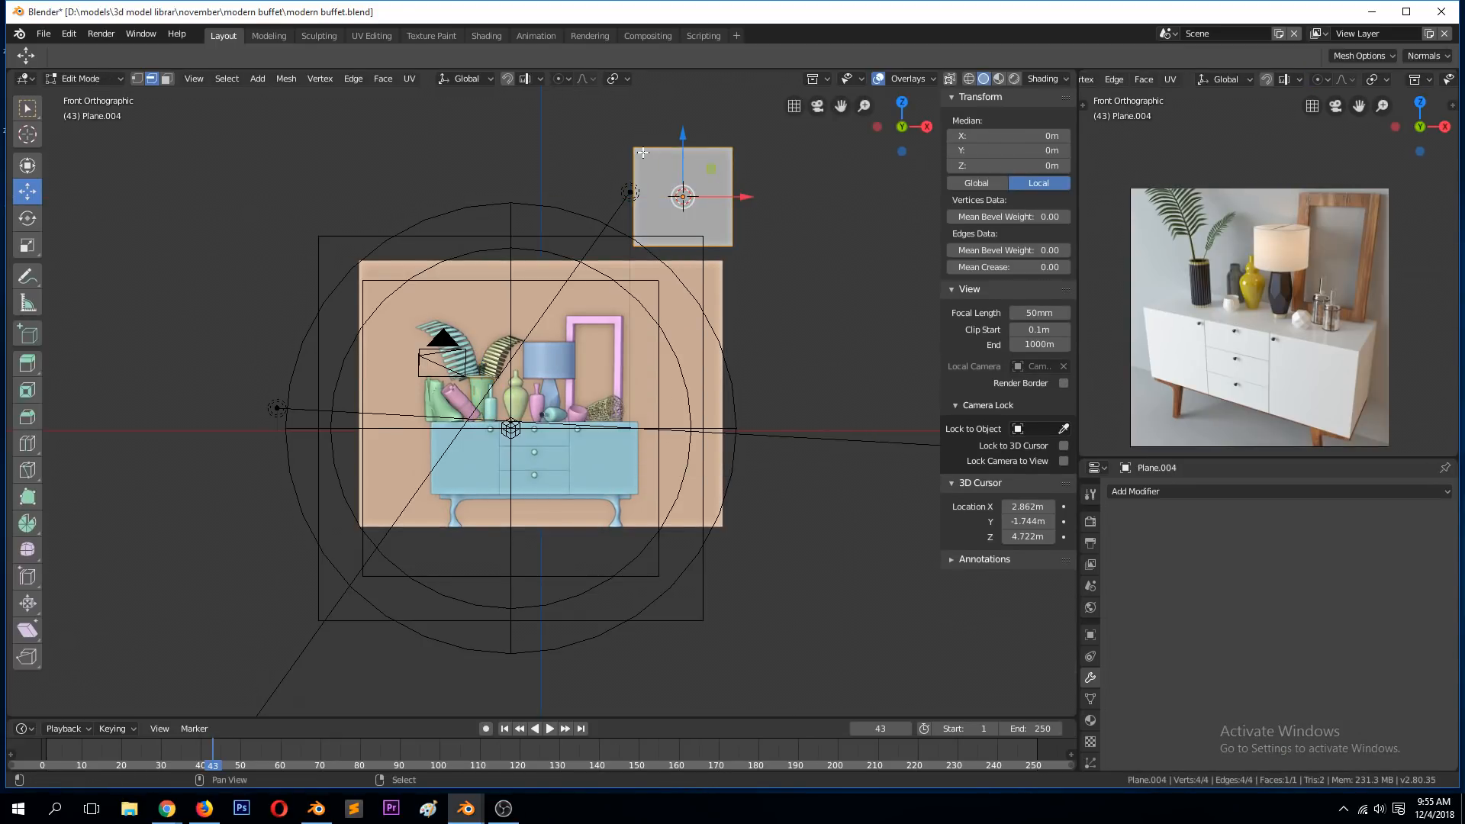
# - Delete all but one of the plane's vertices and move the remaining vertex 3.1 m along X and 0.185 m down Z
pyautogui.keyDown('shift'); pyautogui.rightClick(630, 147); pyautogui.keyUp('shift')
pyautogui.press('x')
pyautogui.click(675, 139)
pyautogui.press('a')
pyautogui.press('g')
pyautogui.click(880, 187)
# - Extrude the vertex nine times downward into a vase half-profile with an upper bulge, a narrow waist, a wide belly and a tapering base
pyautogui.press('e')
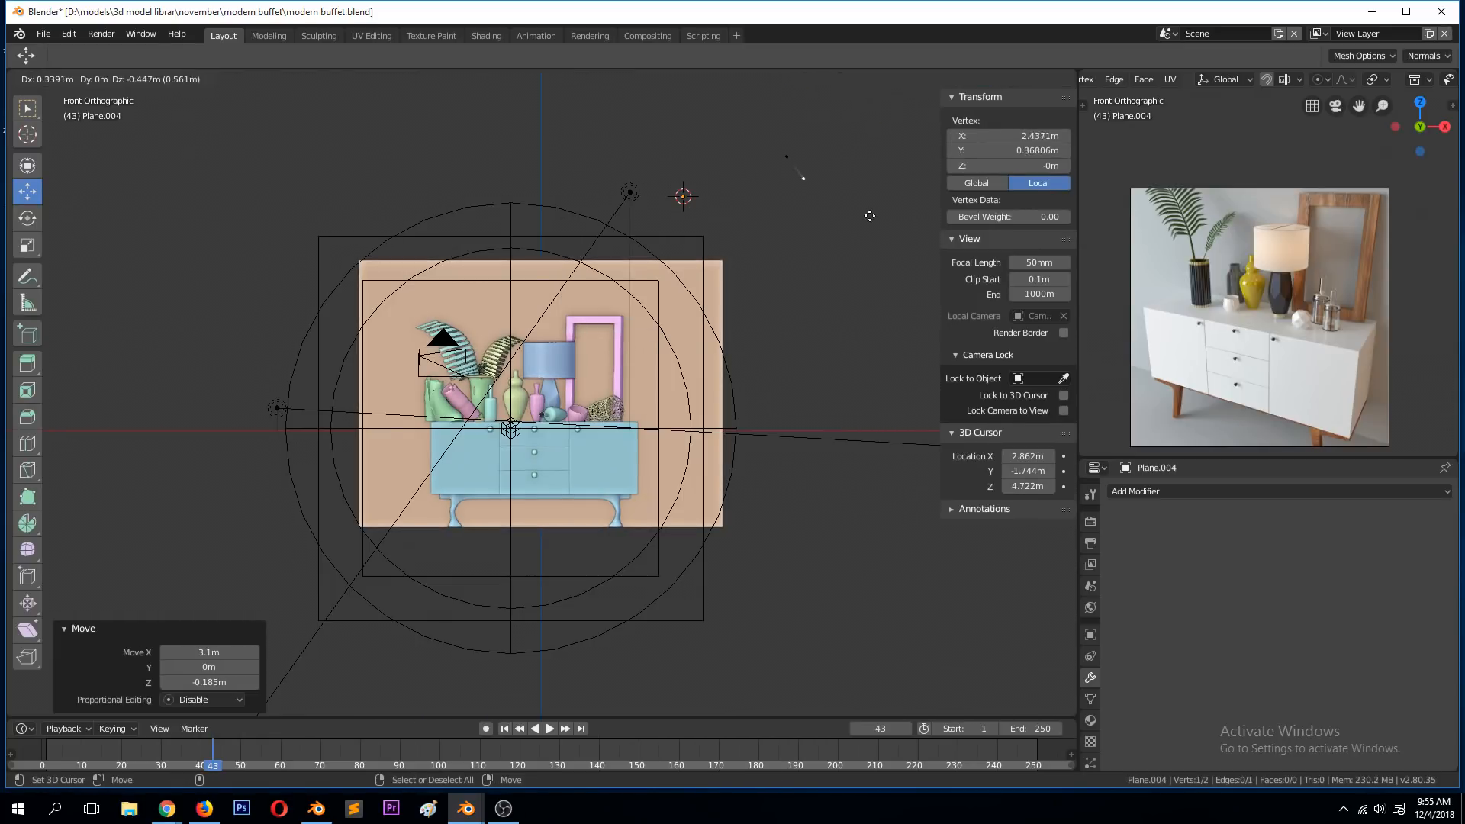
pyautogui.click(887, 230)
pyautogui.press('e')
pyautogui.click(857, 283)
pyautogui.press('e')
pyautogui.click(824, 292)
pyautogui.press('e')
pyautogui.click(857, 310)
pyautogui.press('e')
pyautogui.click(889, 340)
pyautogui.press('e')
pyautogui.click(898, 383)
pyautogui.press('e')
pyautogui.click(870, 468)
pyautogui.press('e')
pyautogui.click(827, 510)
pyautogui.press('e')
pyautogui.click(795, 548)
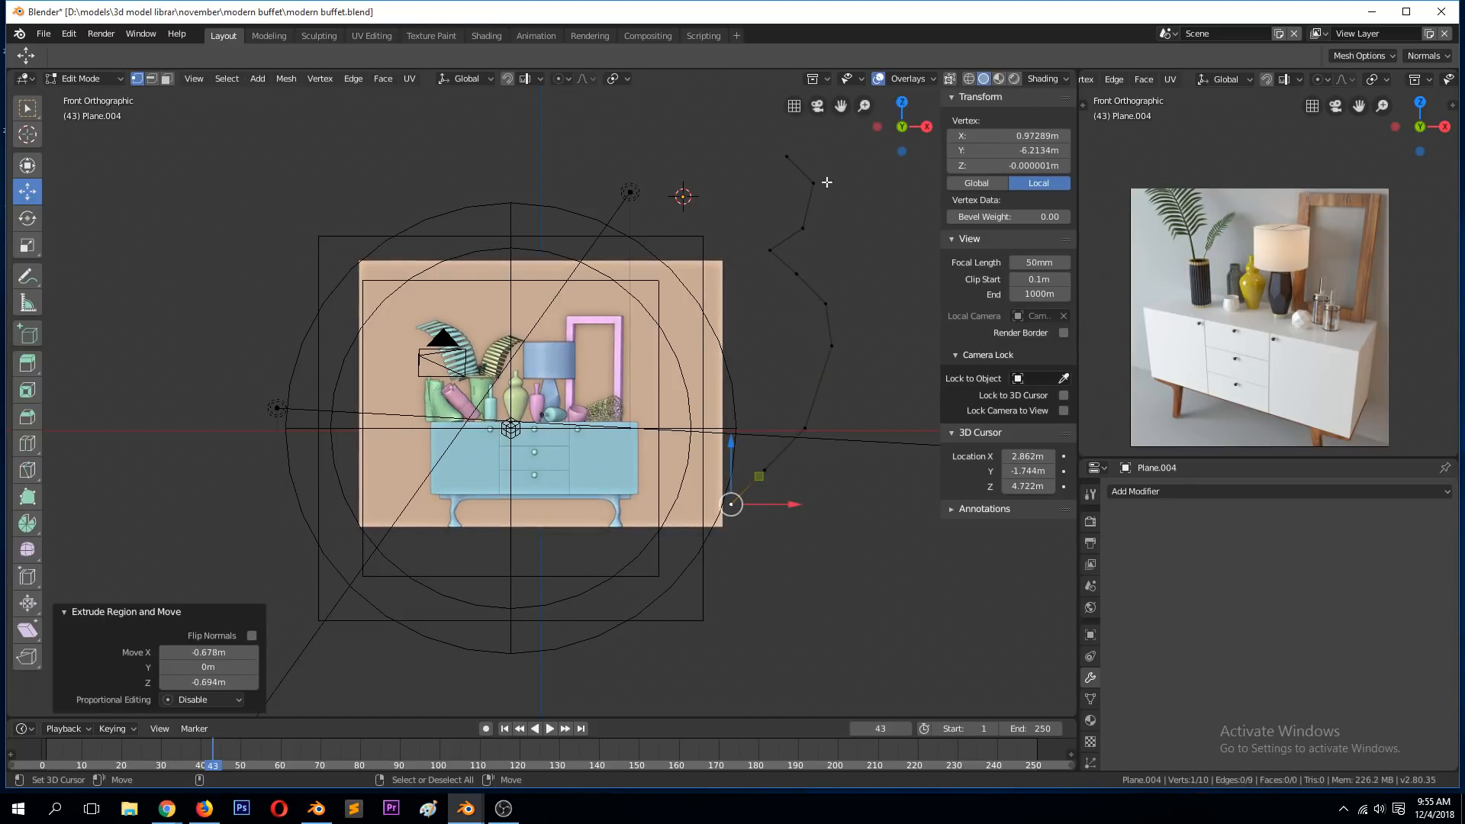
# - Extrude the profile's uppermost vertex upward twice to form the vase's neck
pyautogui.click(786, 156)
pyautogui.press('e')
pyautogui.click(775, 123)
pyautogui.press('e')
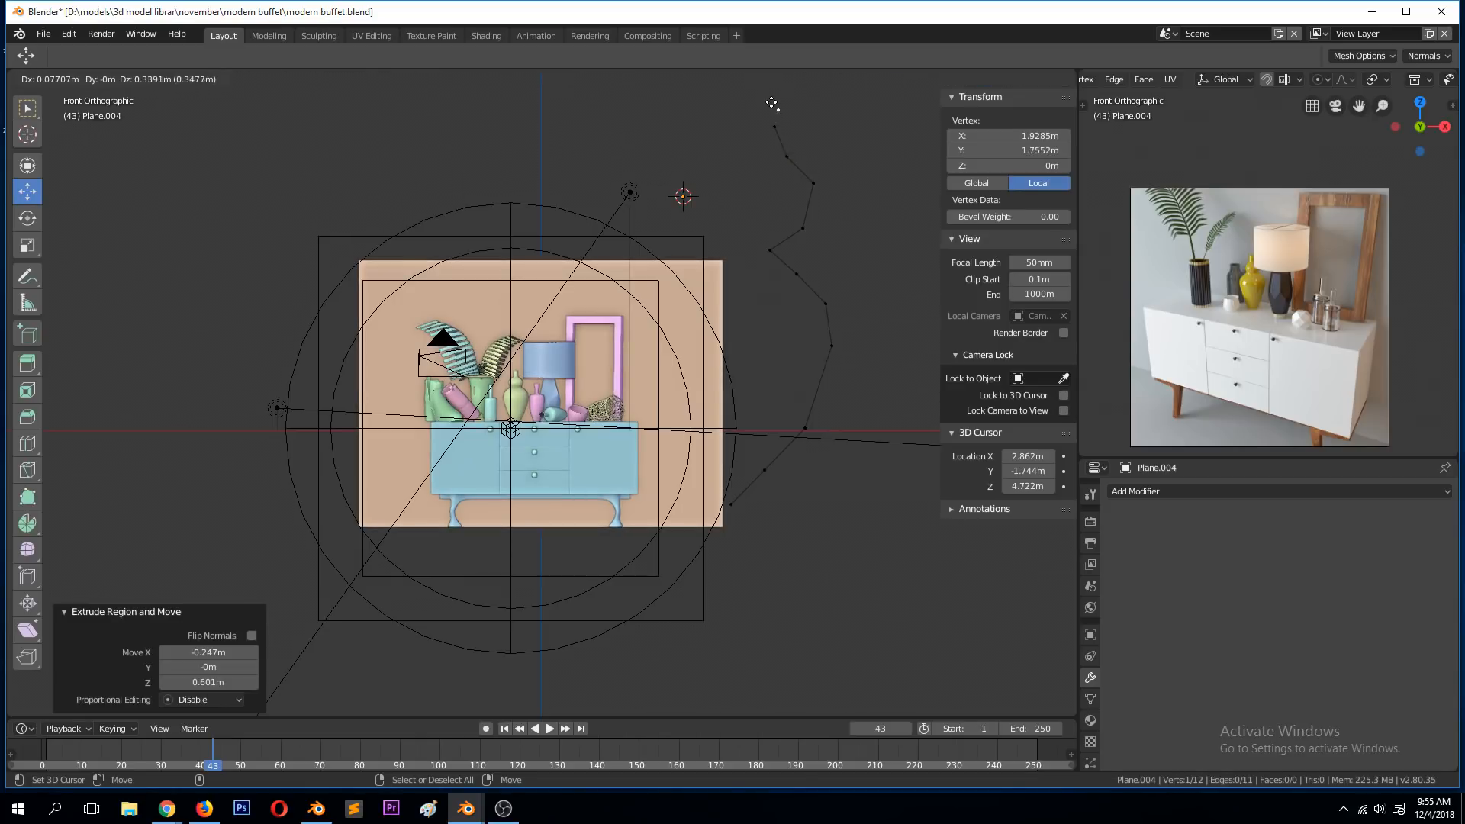
pyautogui.click(770, 99)
# - Spin the whole profile 360° about the Z axis around the 3D cursor in 9 steps
pyautogui.press('a')
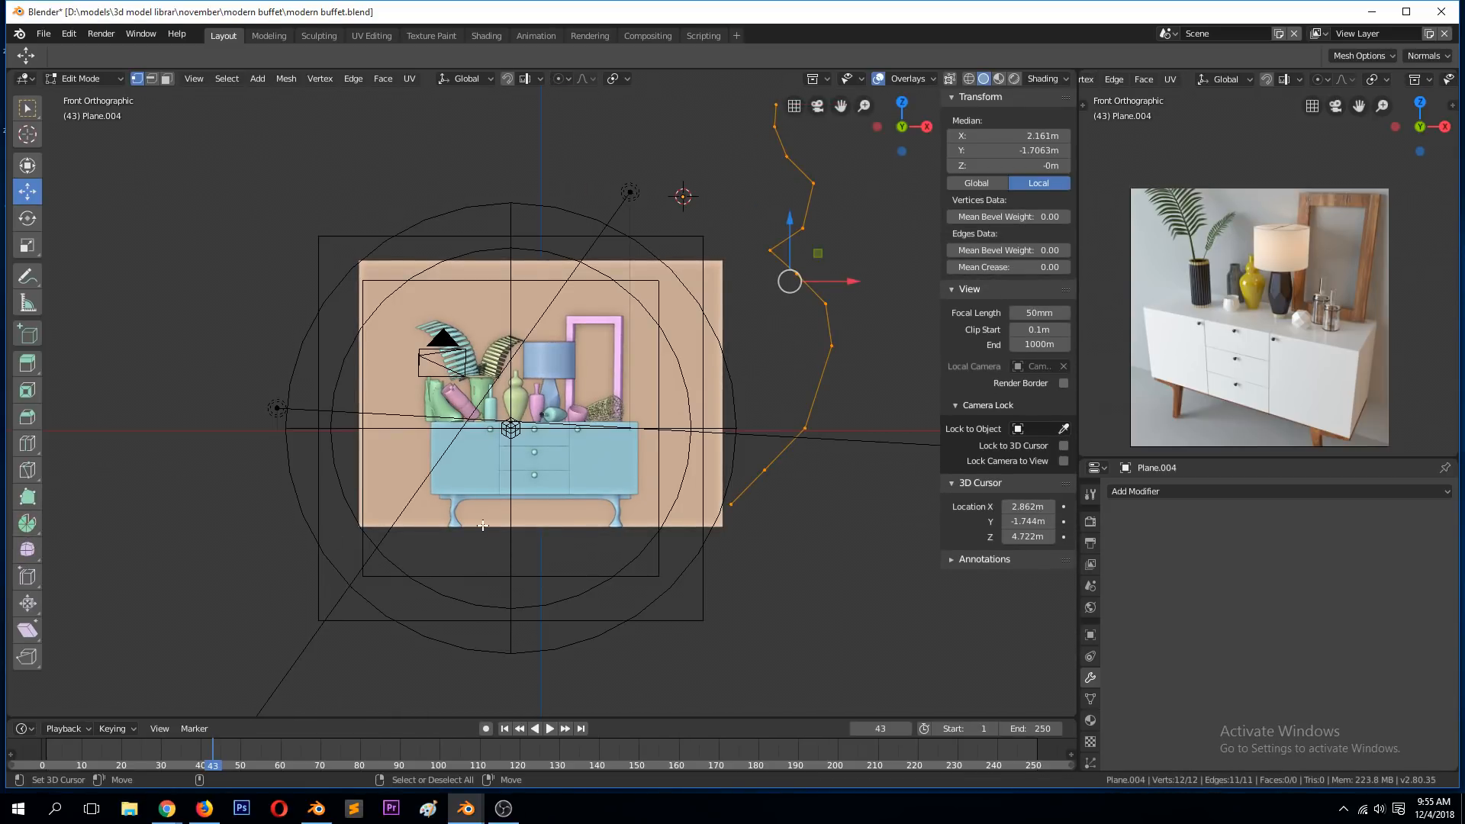
pyautogui.press('KP_7')
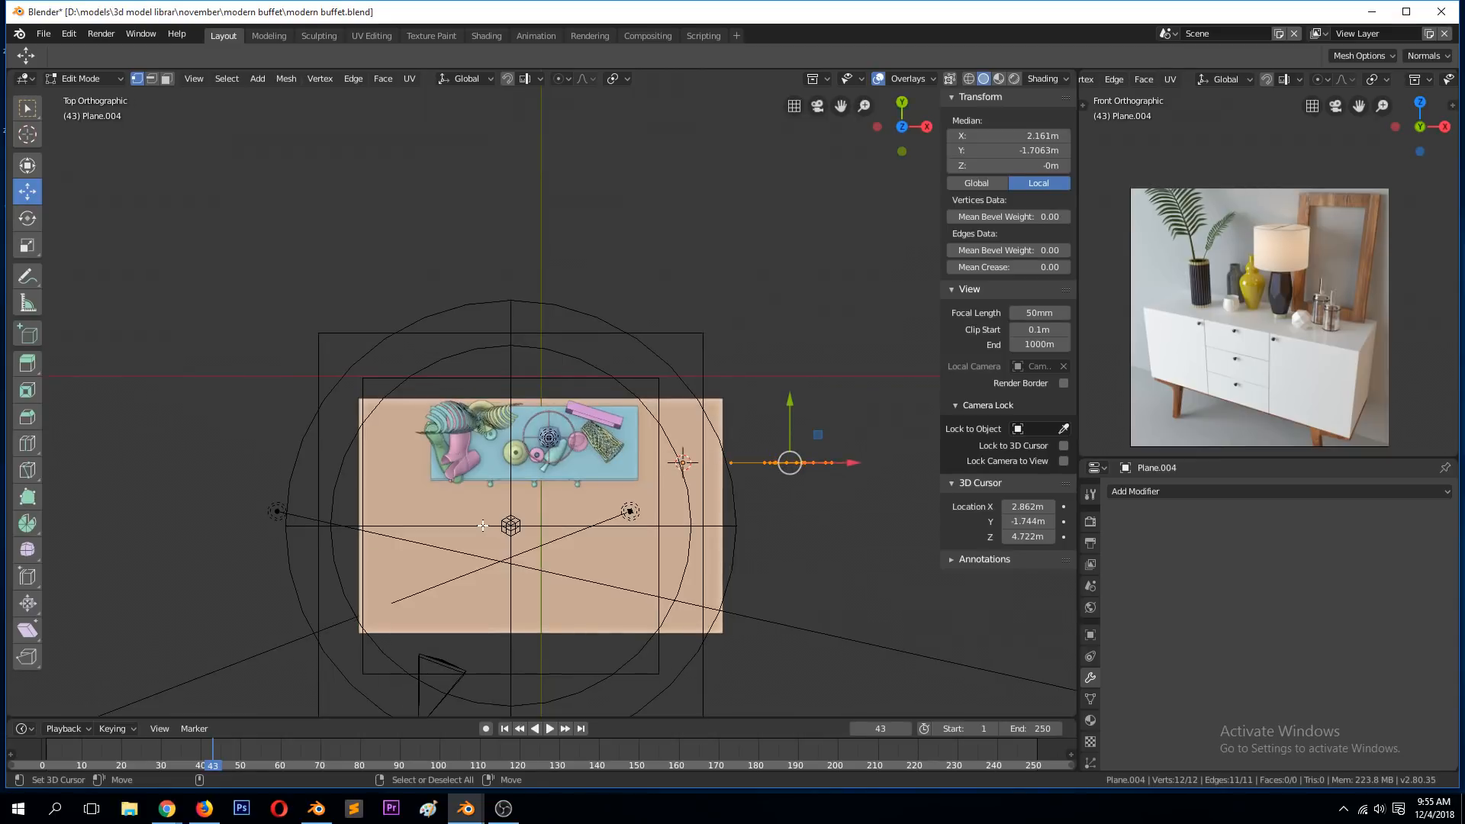
pyautogui.click(28, 524)
pyautogui.moveTo(776, 366); pyautogui.dragTo(854, 279)
pyautogui.rightClick(854, 279)
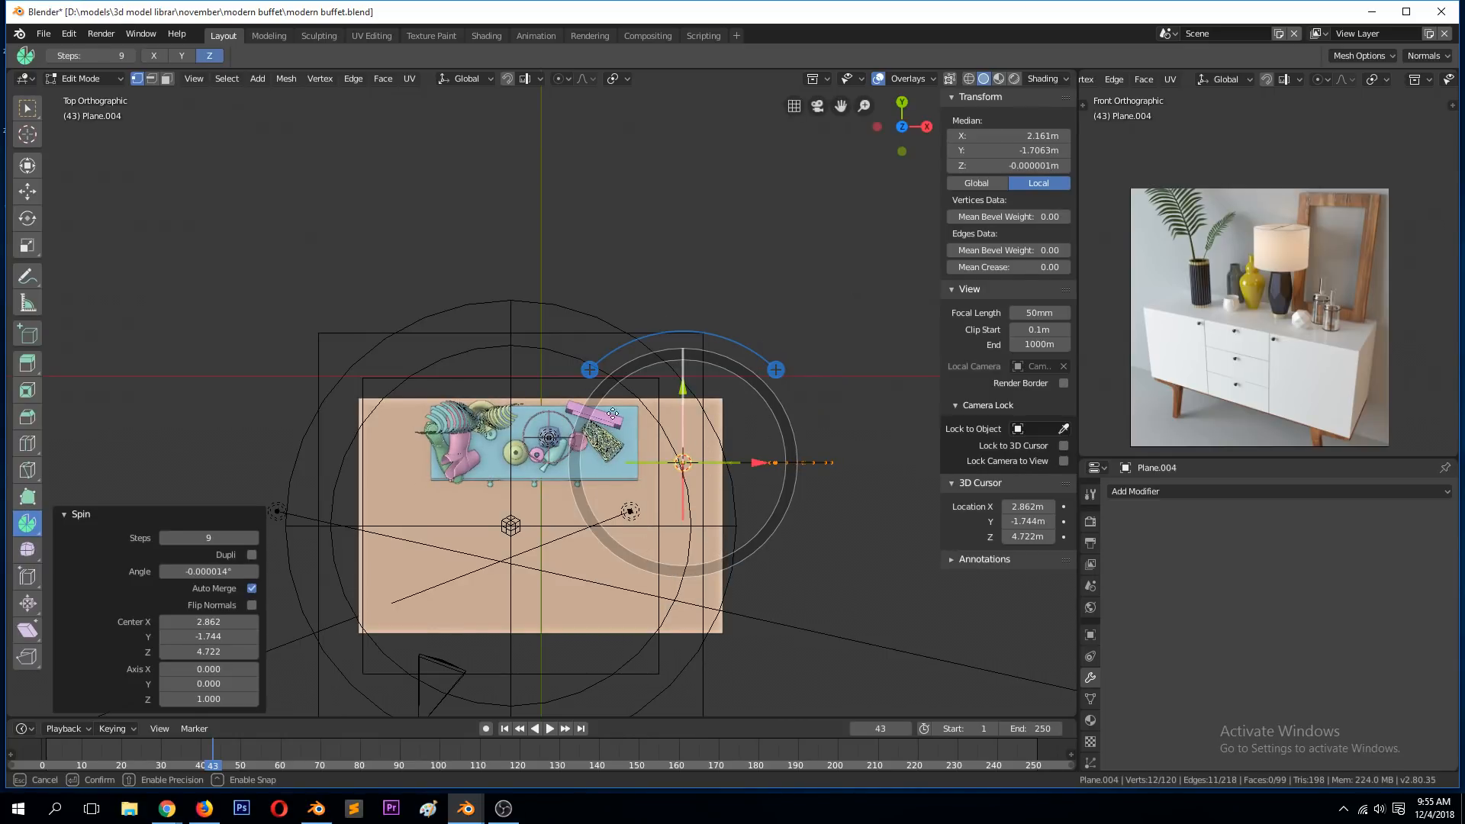
pyautogui.moveTo(658, 363); pyautogui.dragTo(834, 519)
pyautogui.moveTo(208, 571); pyautogui.dragTo(206, 574)
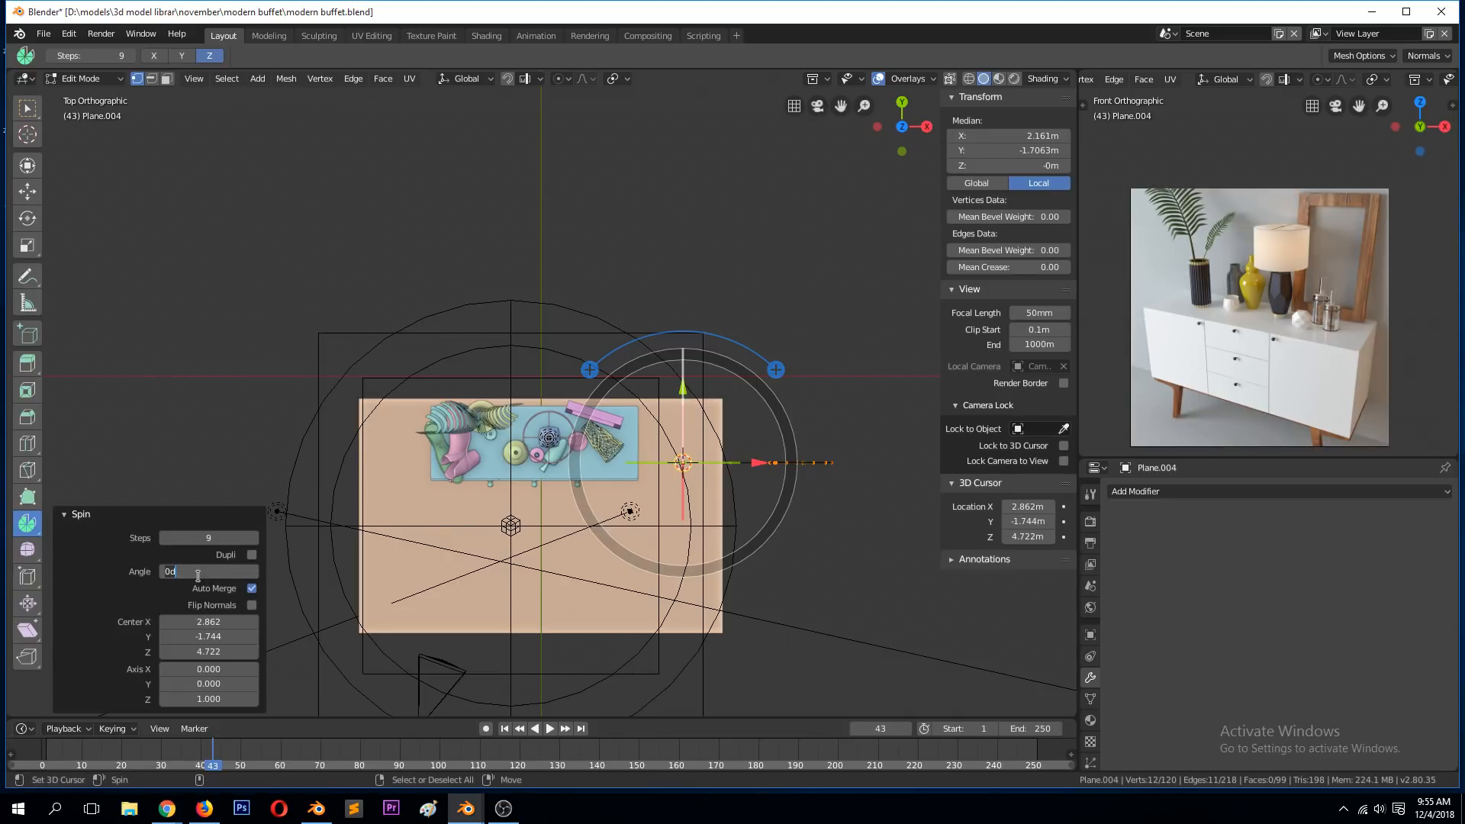
pyautogui.press('Return')
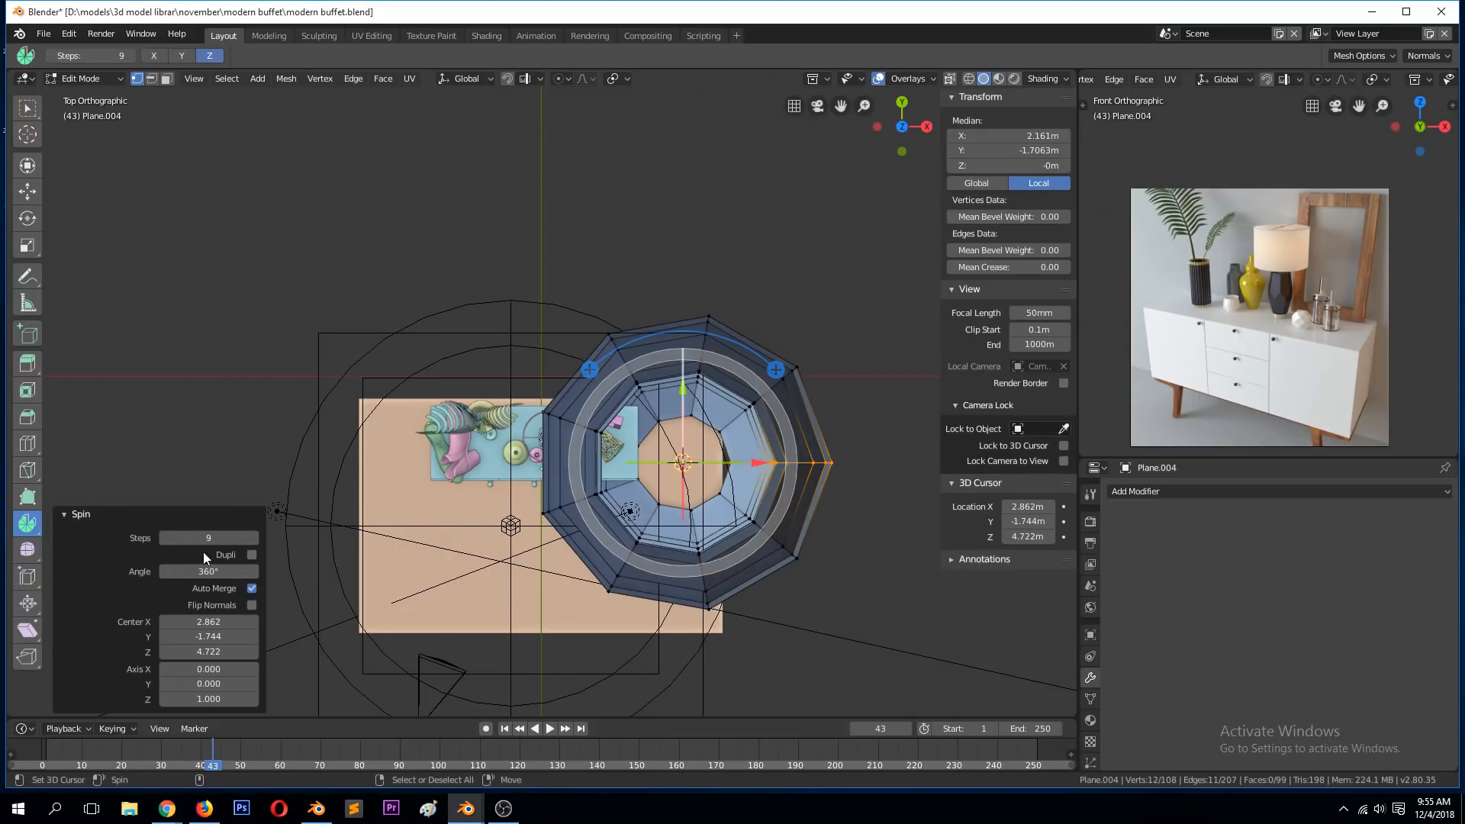
# - Examine the spun vase from several angles and check its vertical edge loops for a doubled seam
pyautogui.press('Tab')
pyautogui.moveTo(327, 386); pyautogui.dragTo(523, 455, button='middle')
pyautogui.scroll(-4, 521, 451)
pyautogui.scroll(3, 539, 422)
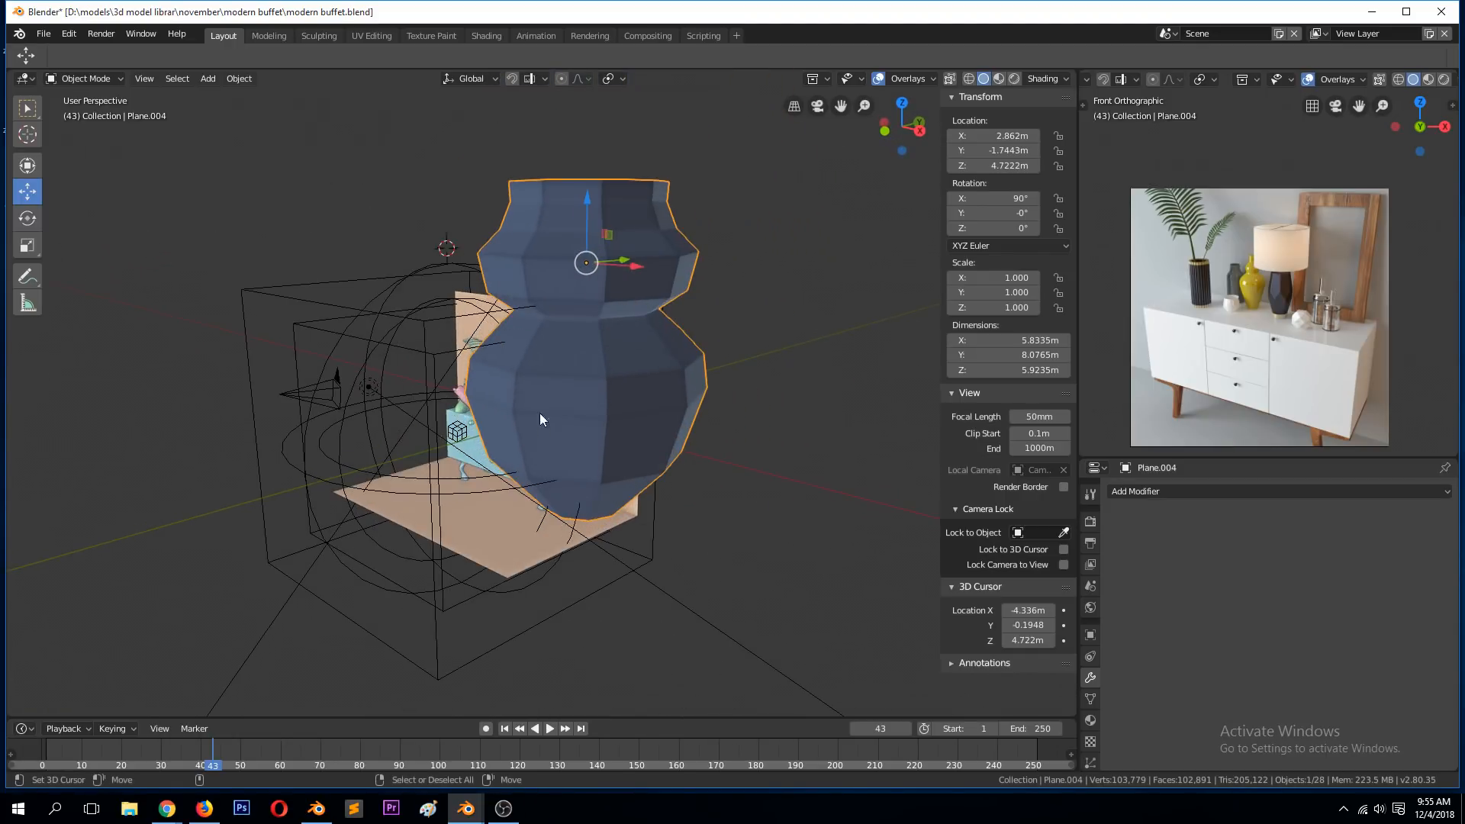
pyautogui.press('Tab')
pyautogui.press('a')
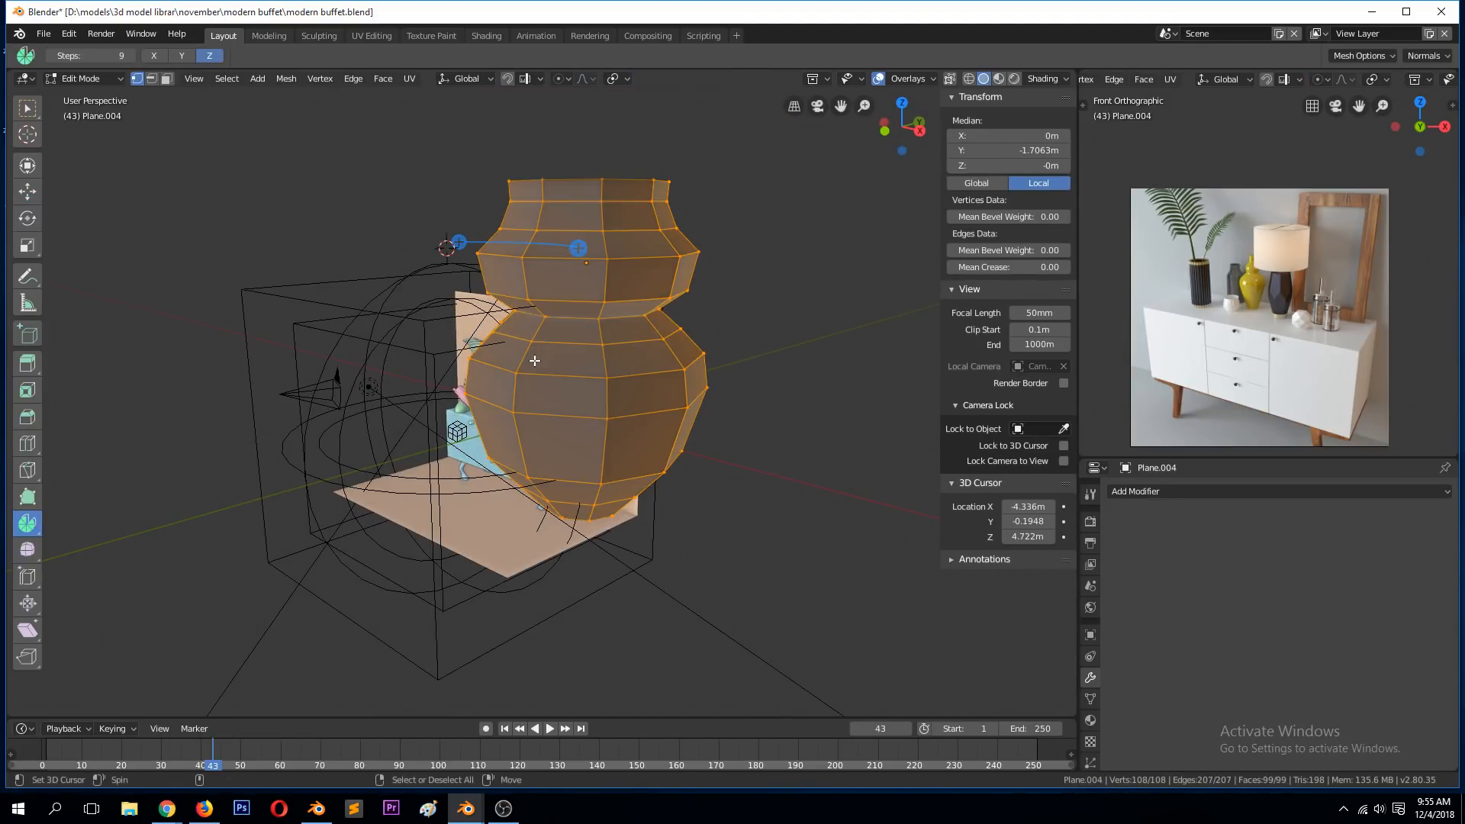
pyautogui.moveTo(608, 316); pyautogui.dragTo(549, 356, button='middle')
pyautogui.keyDown('alt'); pyautogui.click(585, 335); pyautogui.keyUp('alt')
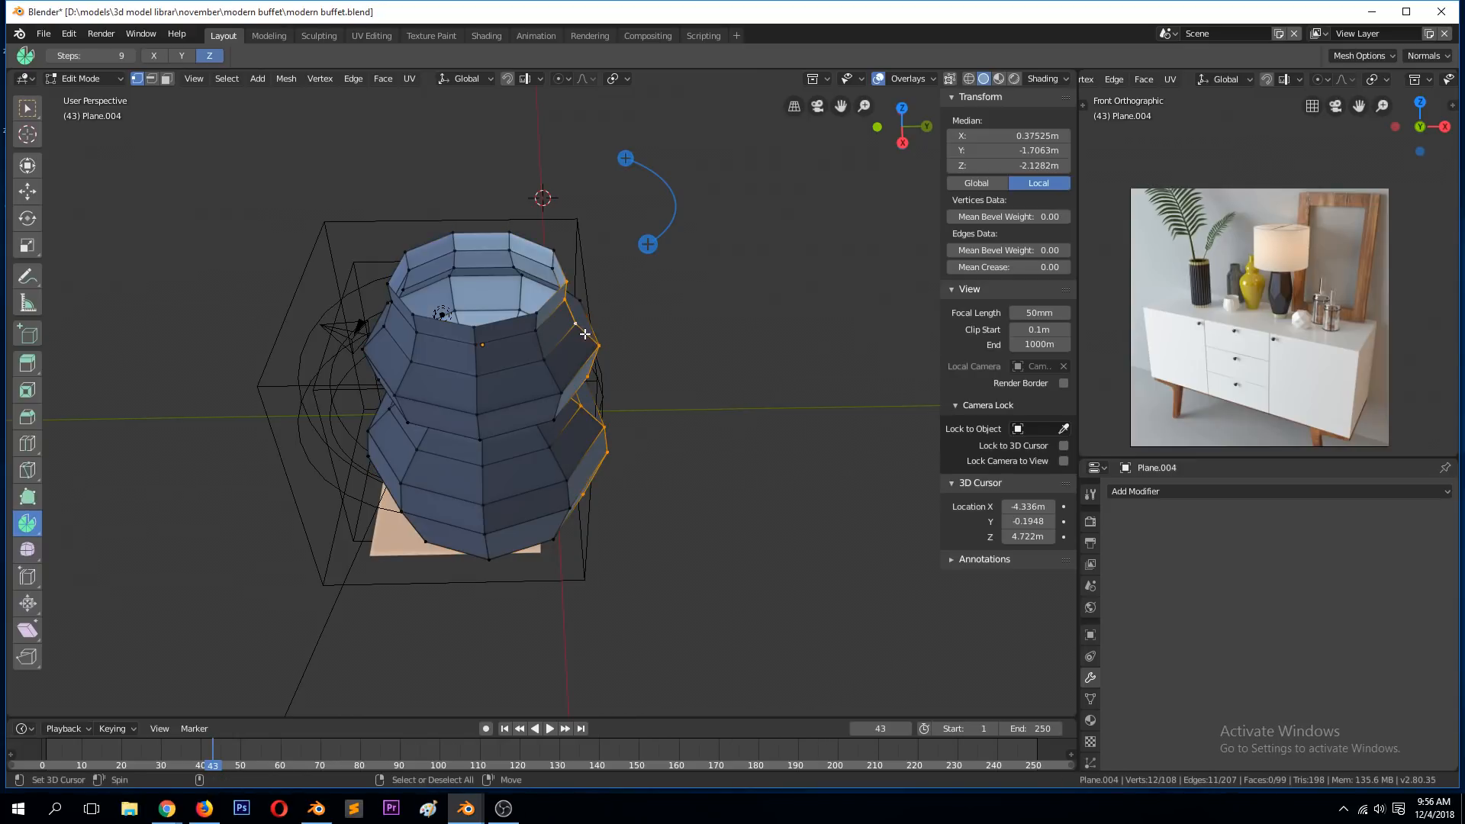
pyautogui.press('g')
pyautogui.rightClick(573, 379)
pyautogui.keyDown('alt'); pyautogui.rightClick(554, 367); pyautogui.keyUp('alt')
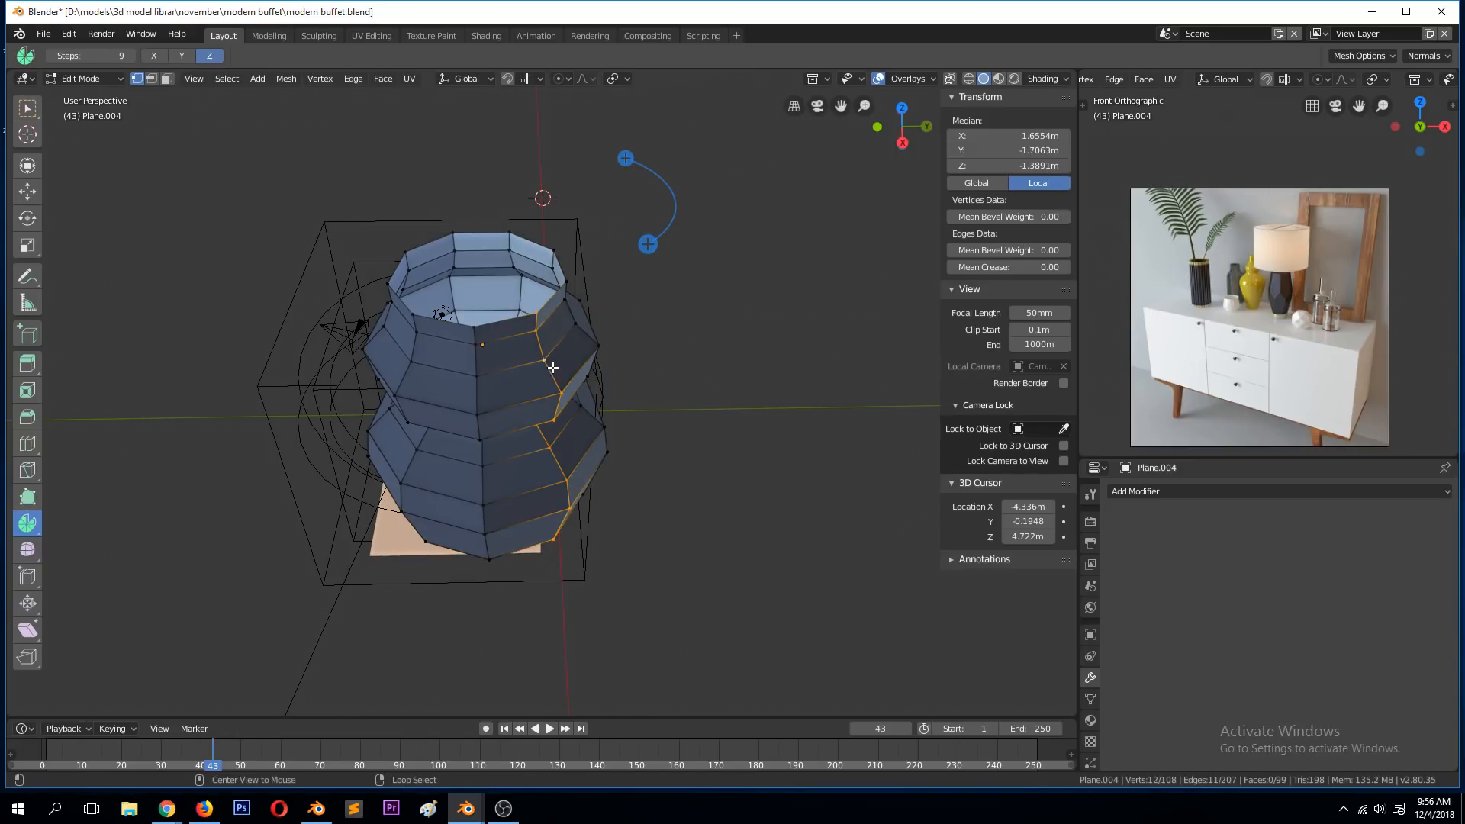
pyautogui.moveTo(625, 352); pyautogui.dragTo(485, 281, button='middle')
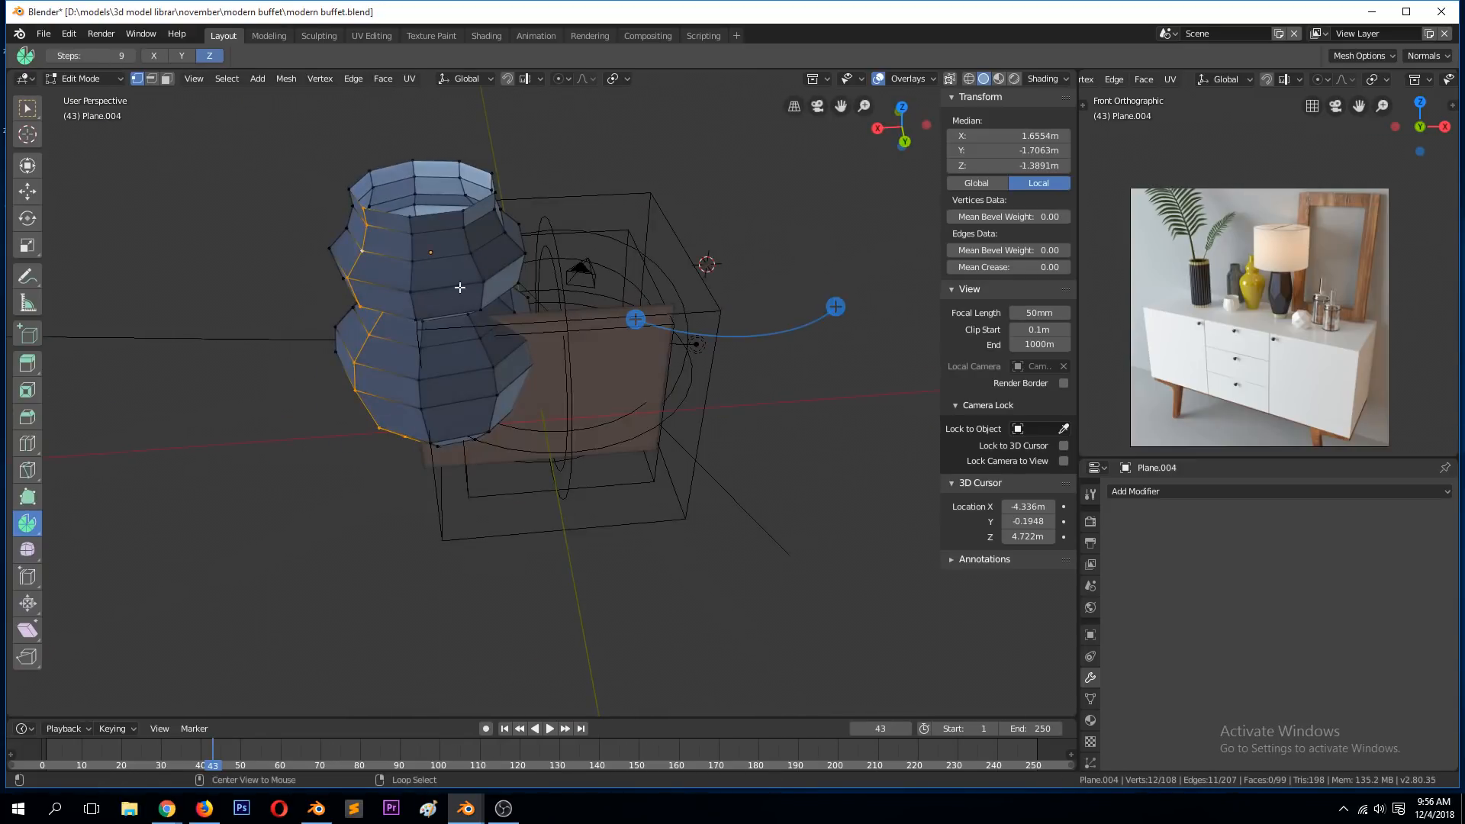
# - Remove double vertices across the whole vase with a merge distance of 0.0001 m and return to Object Mode
pyautogui.press('a')
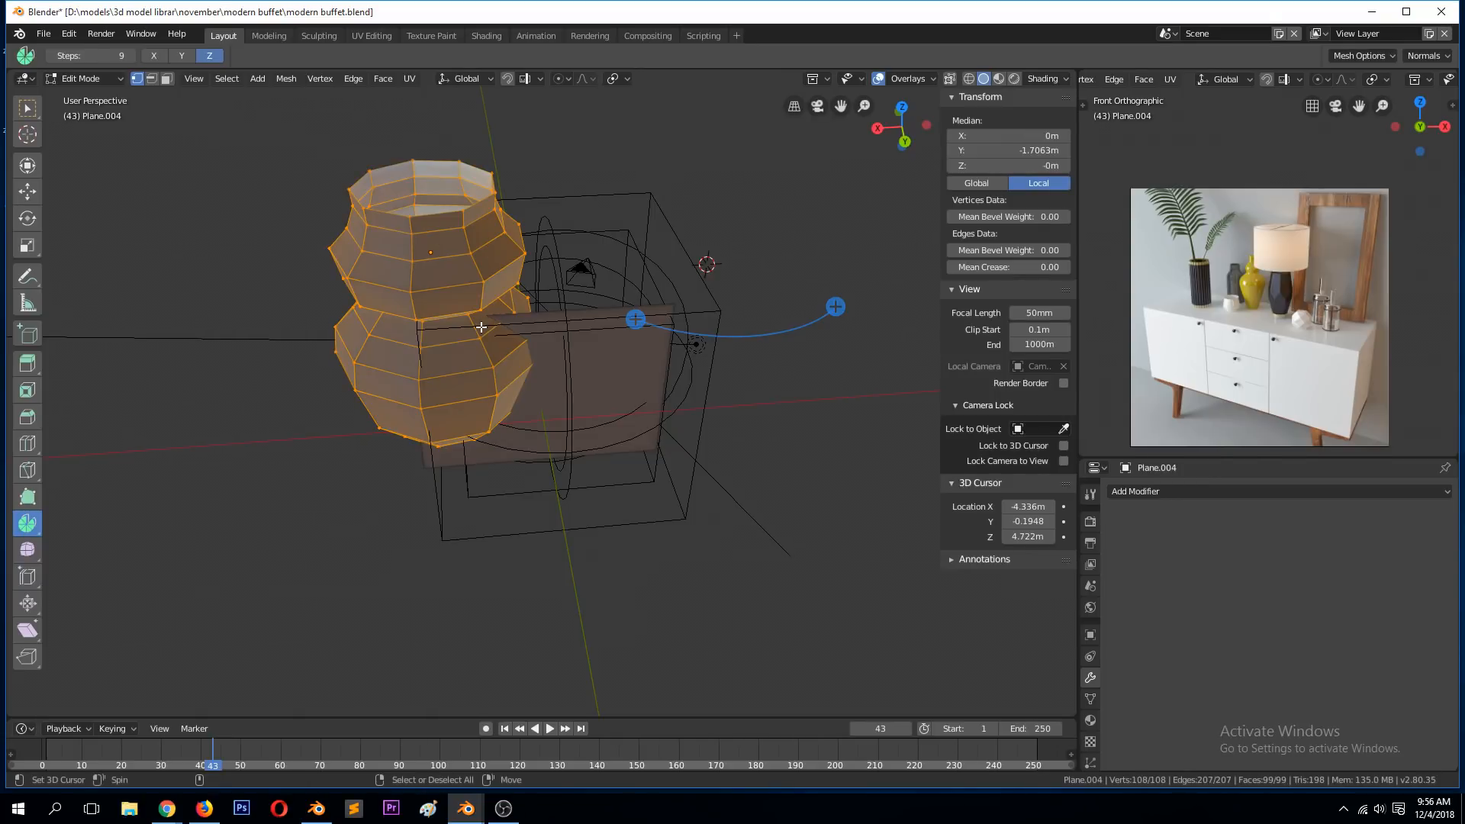
pyautogui.press('w')
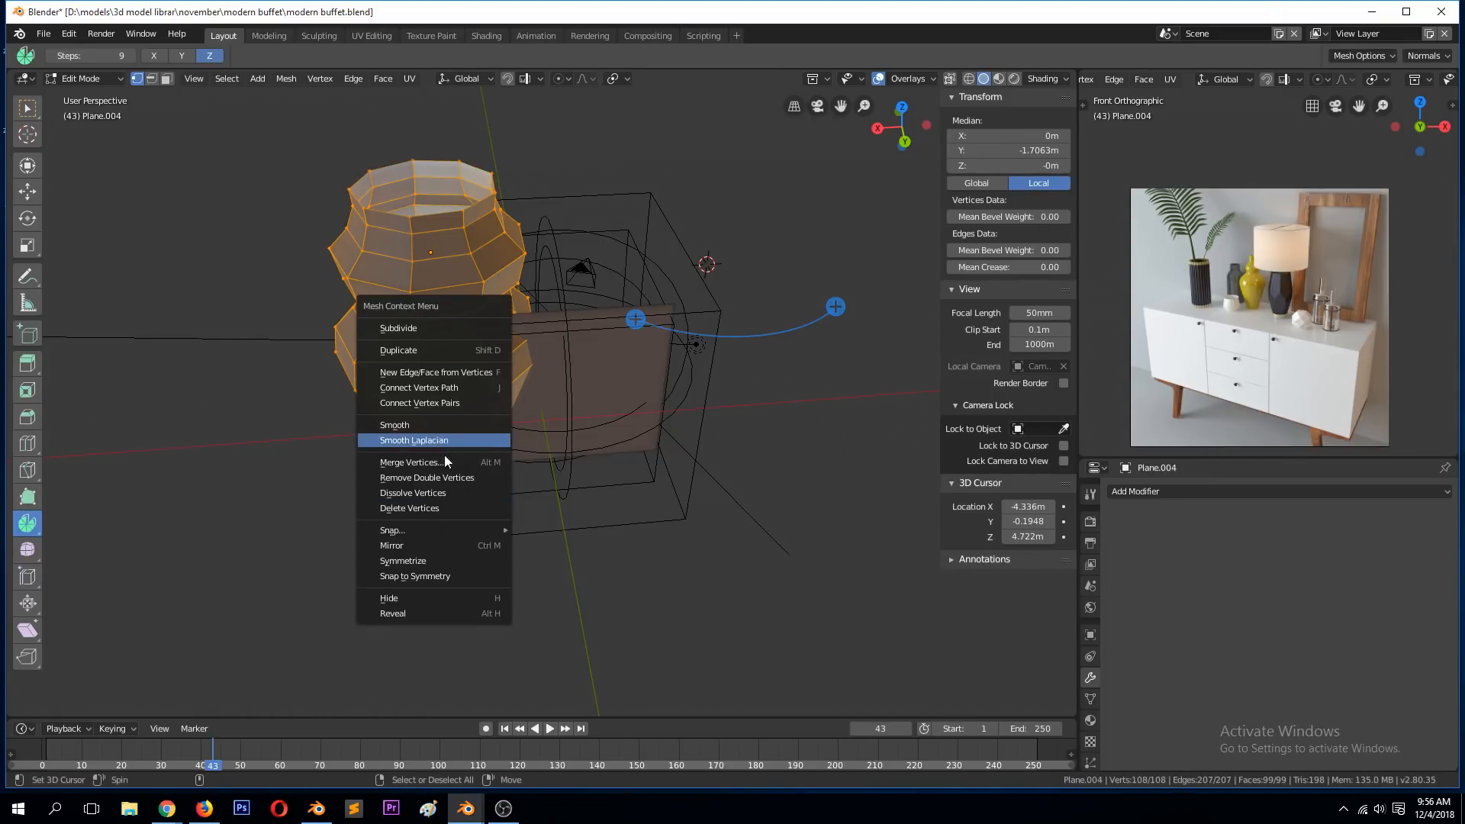
pyautogui.click(444, 476)
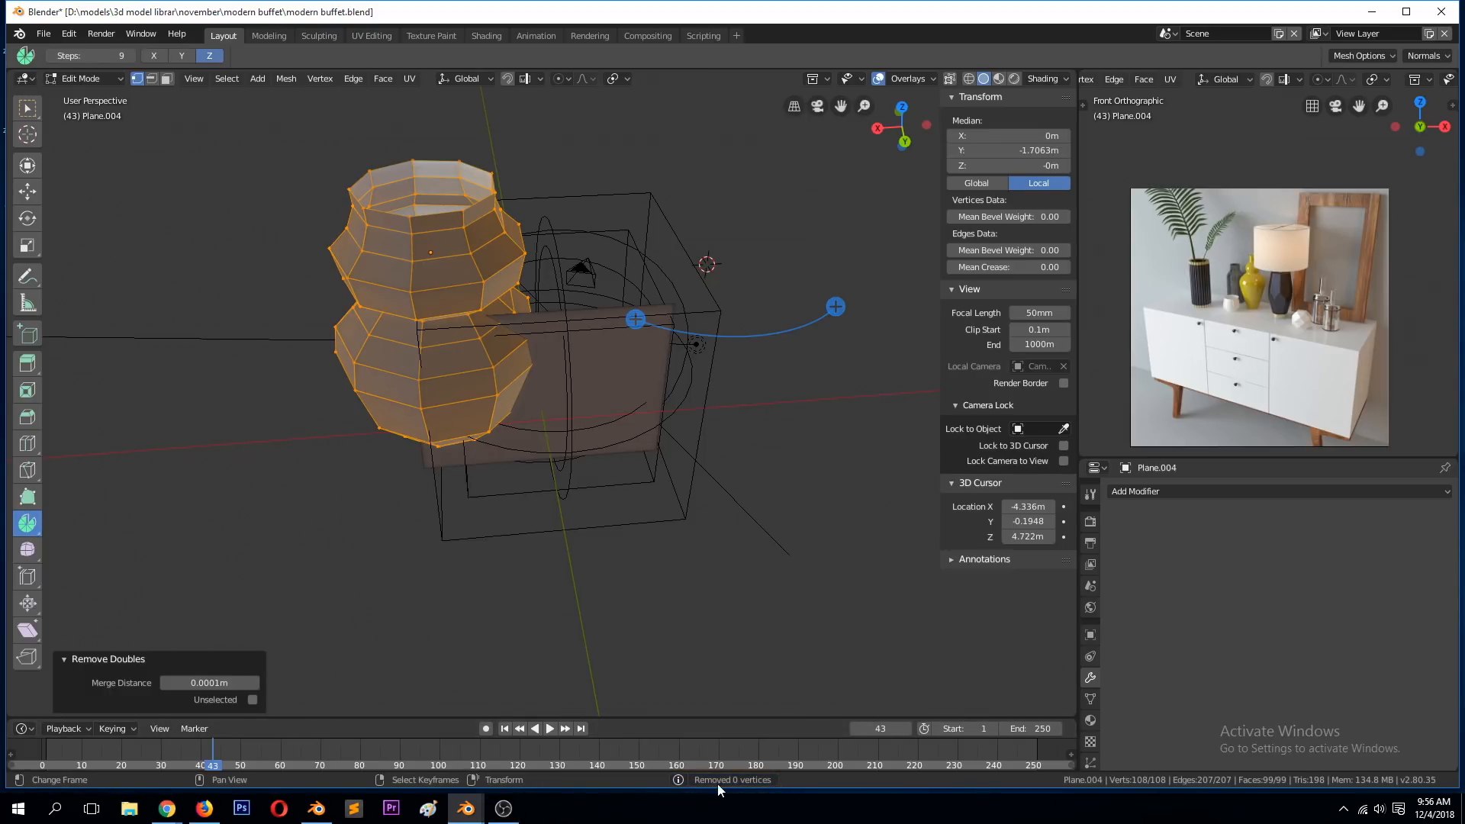
pyautogui.press('Tab')
# - Add a level 2 Subdivision Surface modifier to the spun vase
pyautogui.moveTo(396, 366); pyautogui.dragTo(702, 263, button='middle')
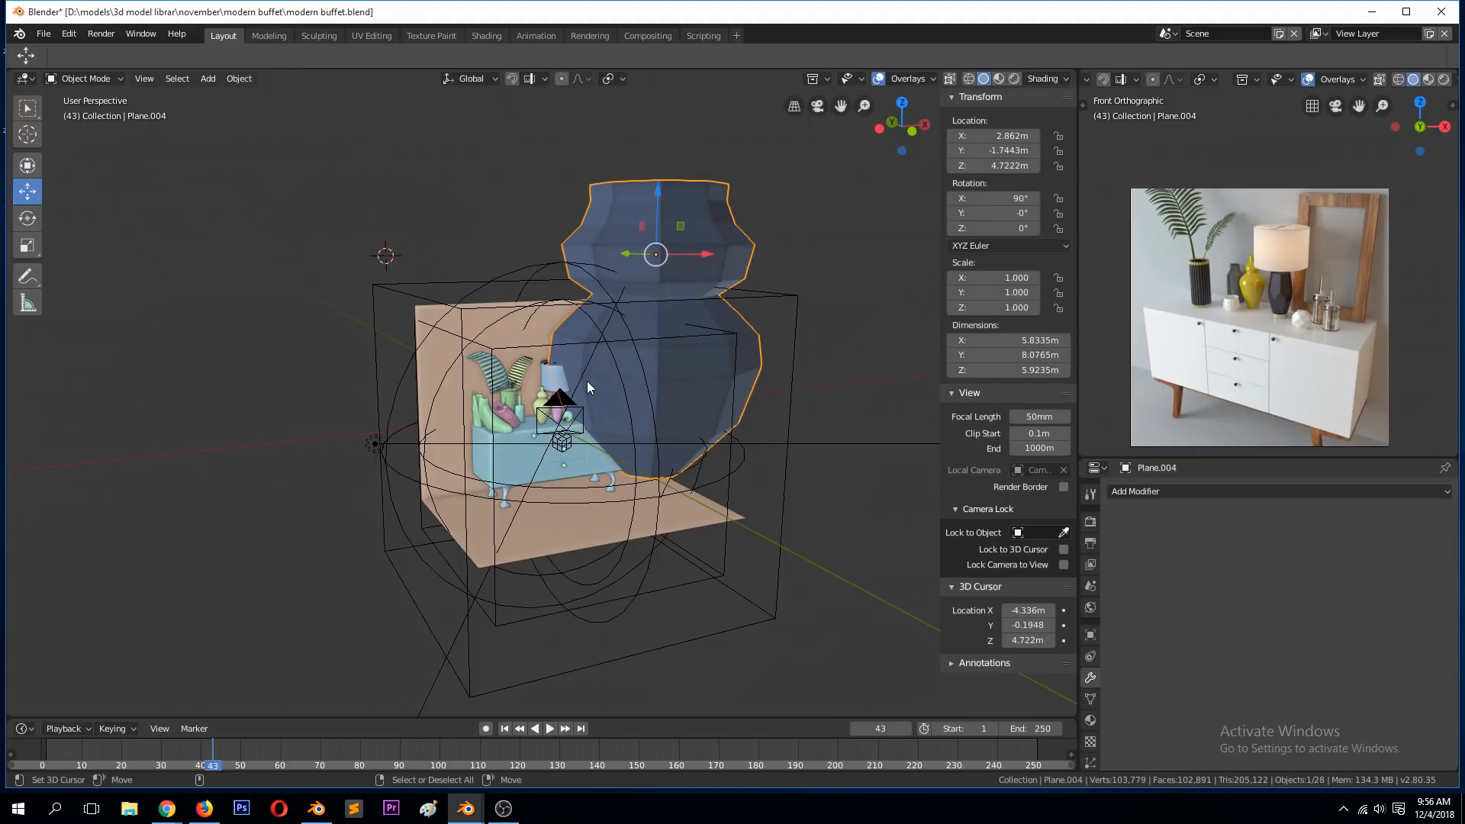
pyautogui.scroll(4, 588, 382)
pyautogui.scroll(-2, 603, 427)
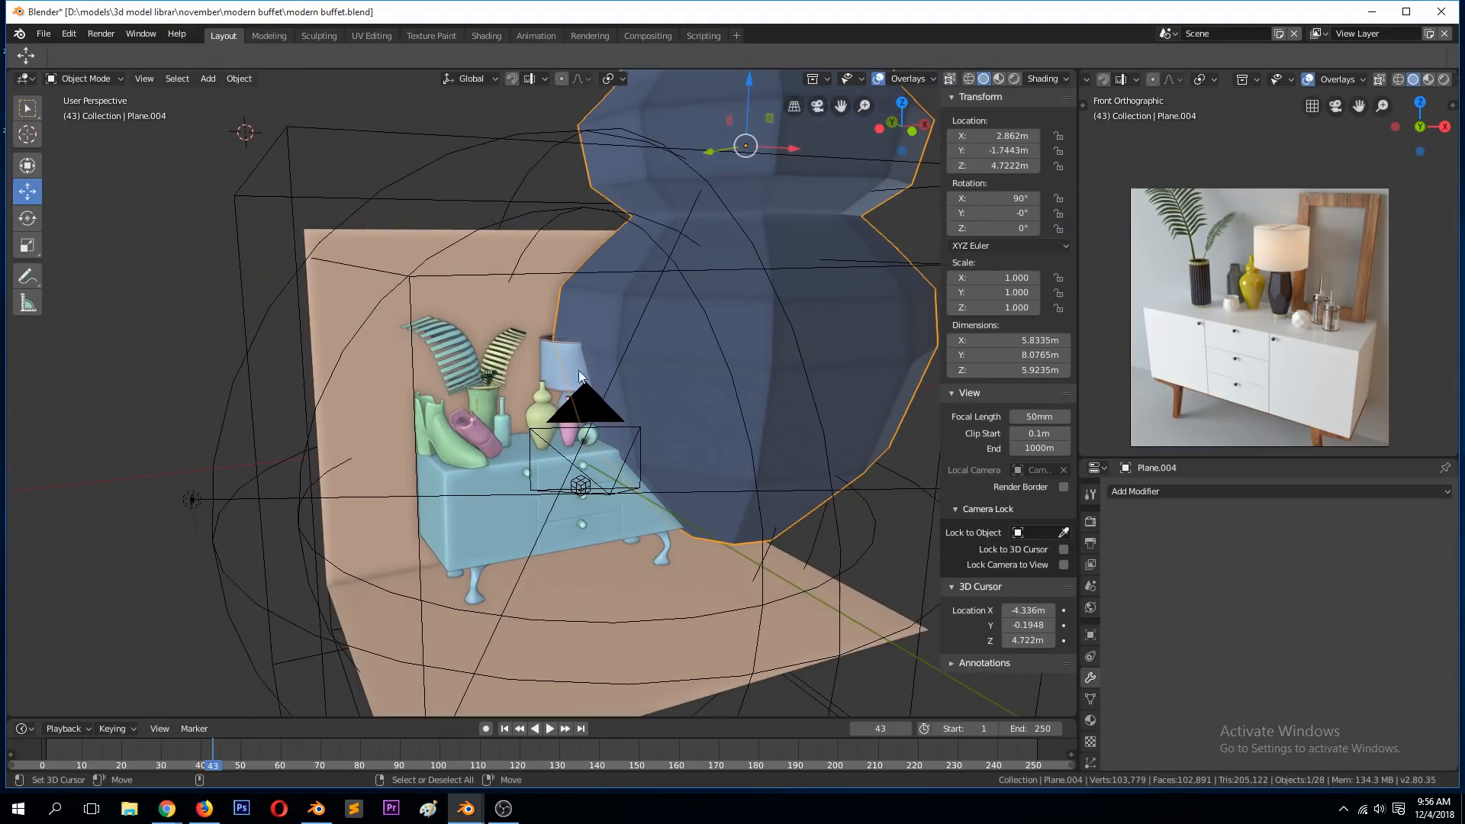
pyautogui.hotkey('ctrl', '2')
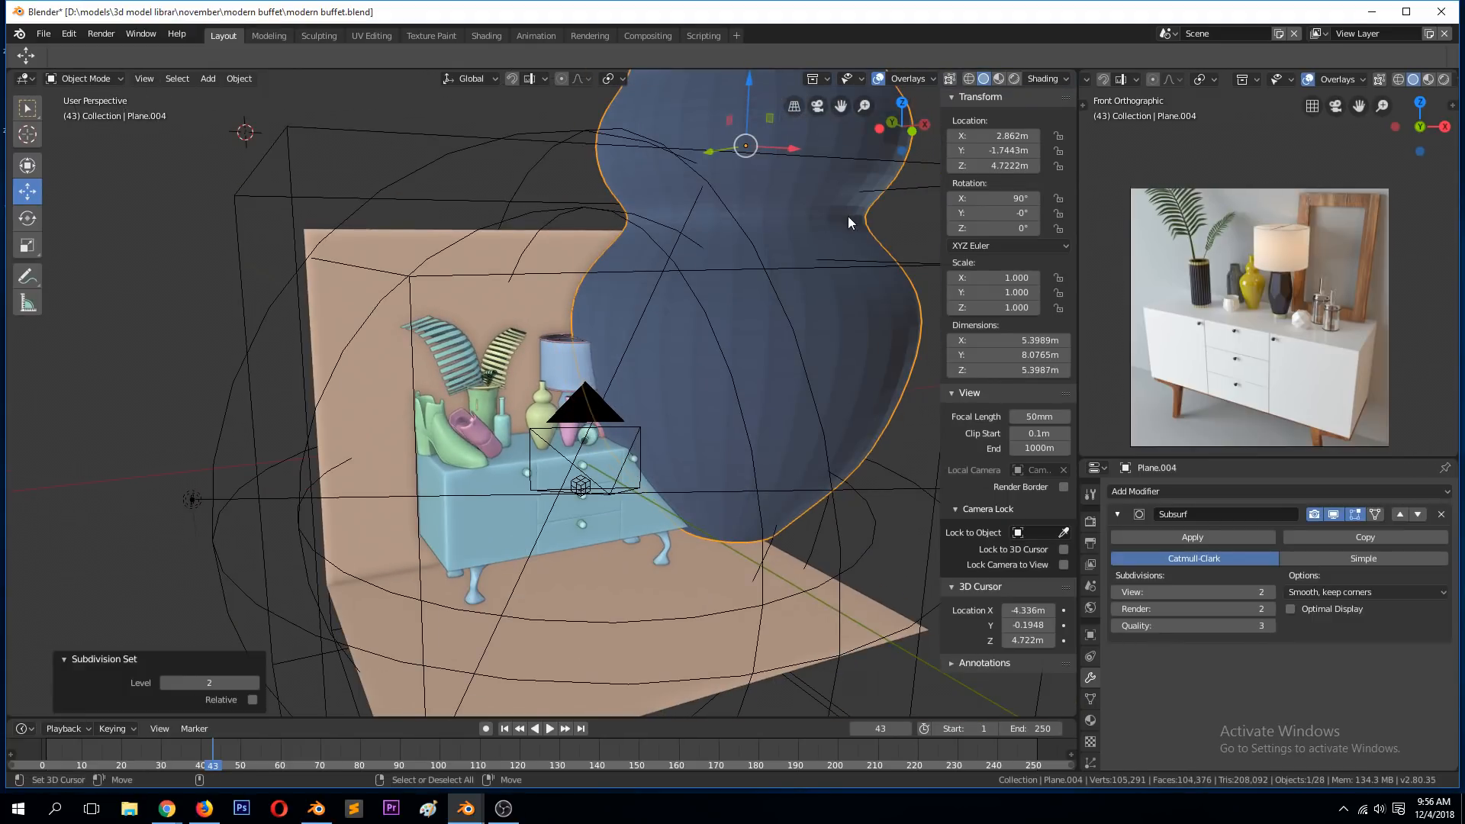
# - Recalculate the vase mesh's normals to be consistent and set the vase to smooth shading
pyautogui.click(800, 349)
pyautogui.press('KP_Decimal')
pyautogui.press('Tab')
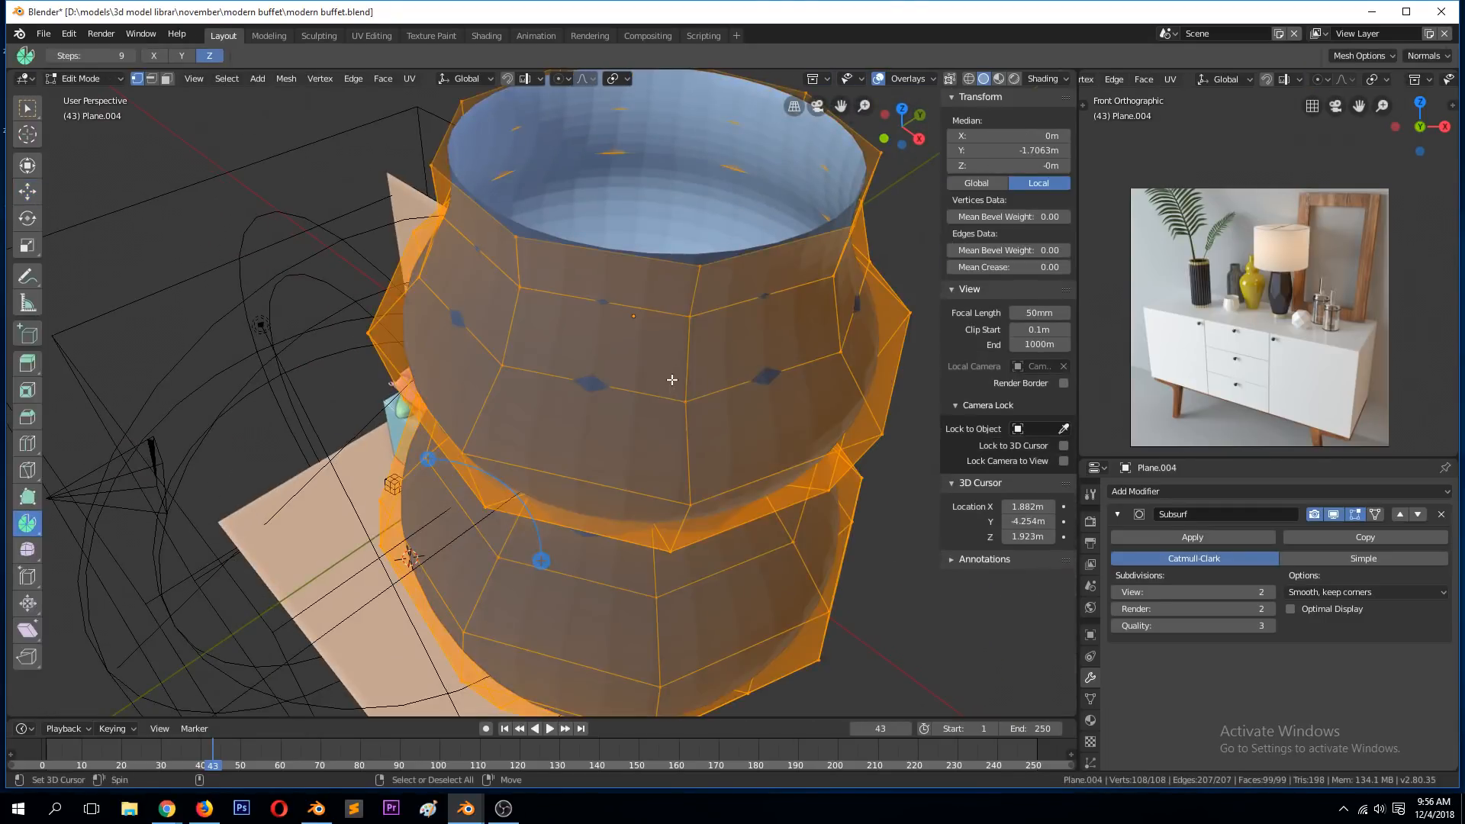
pyautogui.hotkey('shift', 'n')
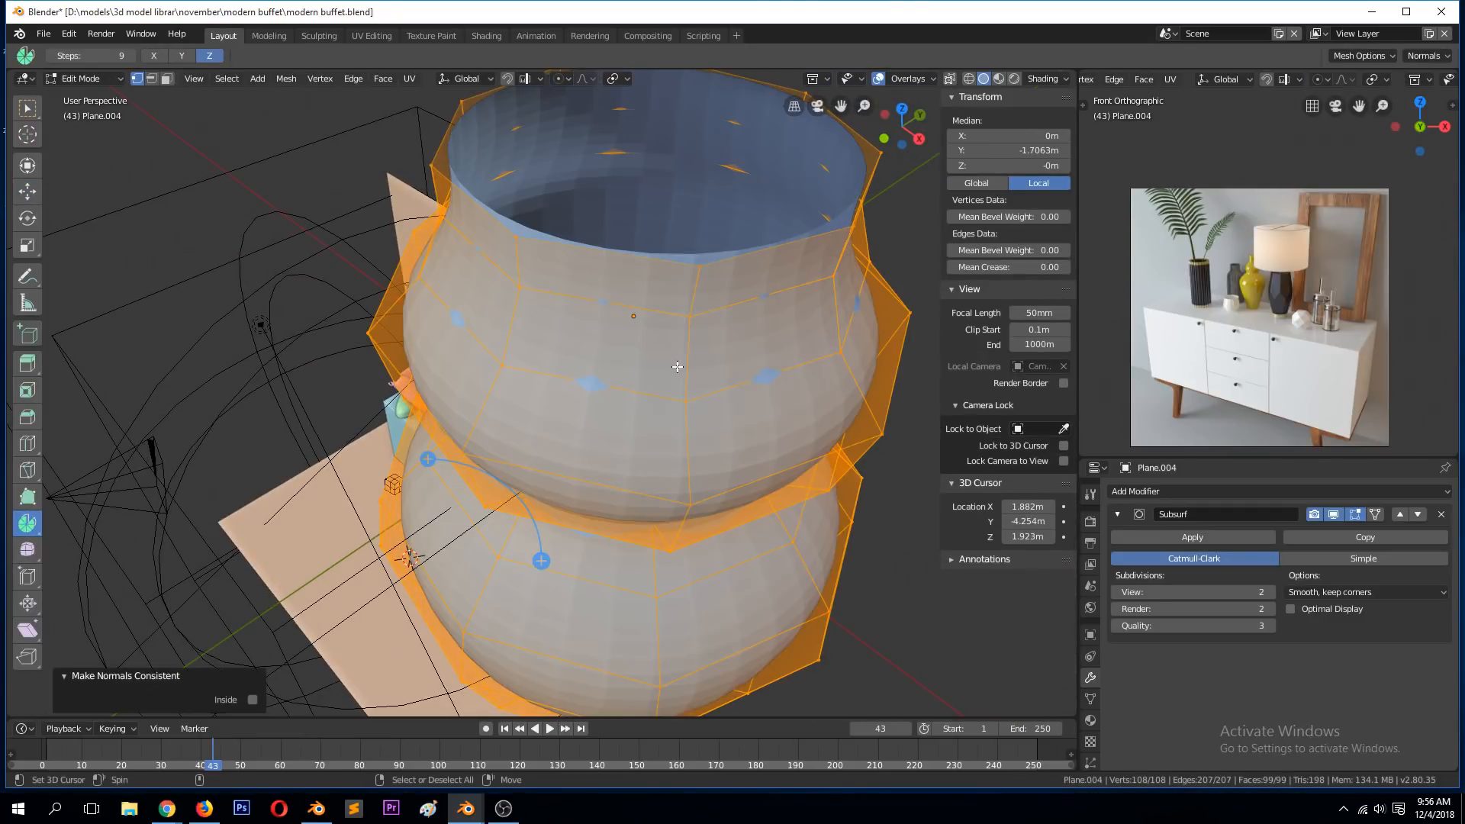
pyautogui.press('Tab')
pyautogui.rightClick(629, 386)
pyautogui.click(625, 384)
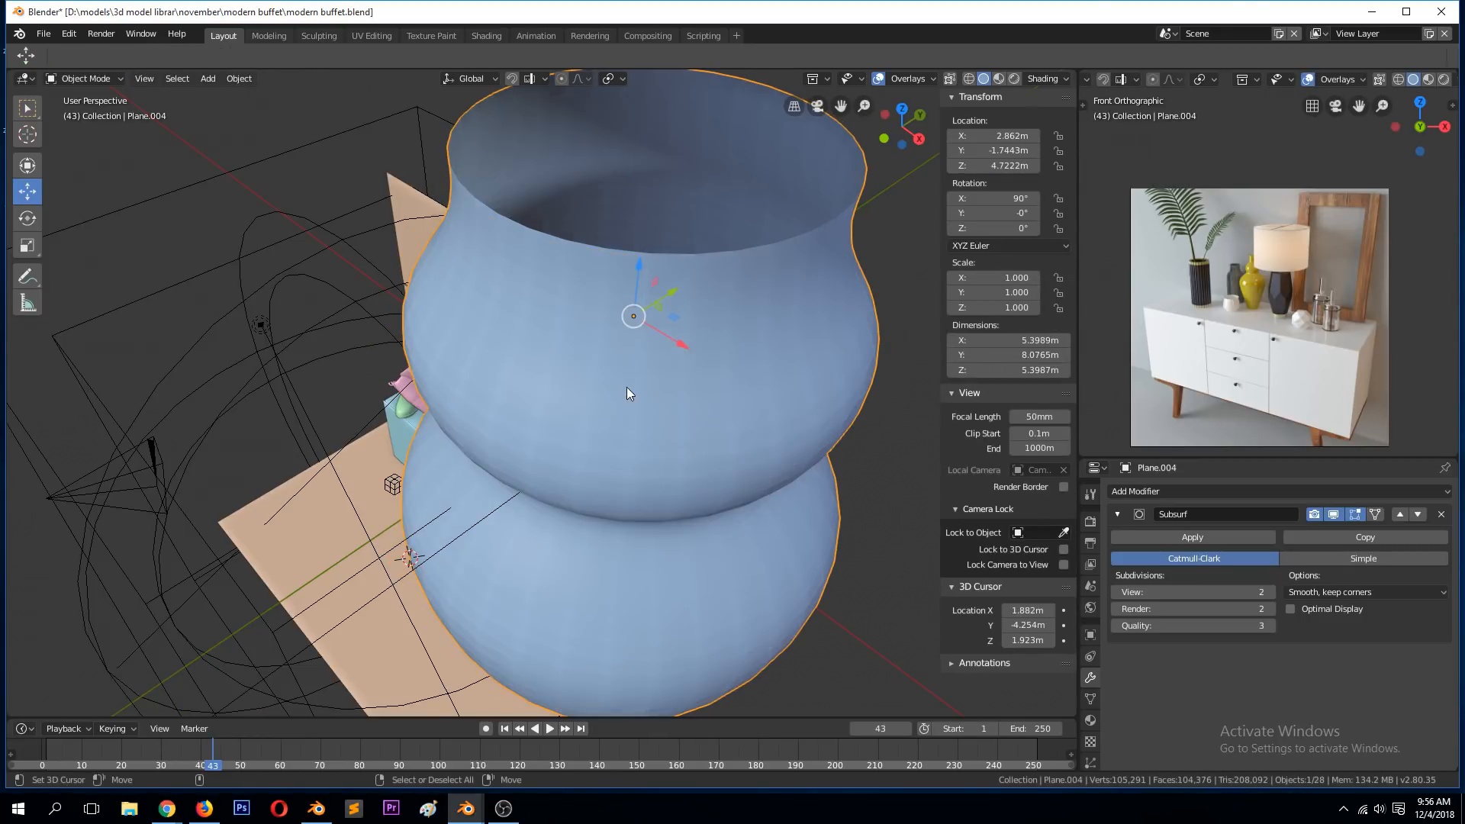
# - Delete the spun demonstration vase from the scene
pyautogui.moveTo(624, 381); pyautogui.dragTo(762, 313, button='middle')
pyautogui.press('x')
pyautogui.click(754, 316)
# - Inspect the lamp's edit mesh, selecting an edge loop on its faceted base, and review the whole buffet arrangement from the front and at an angle
pyautogui.scroll(8, 531, 474)
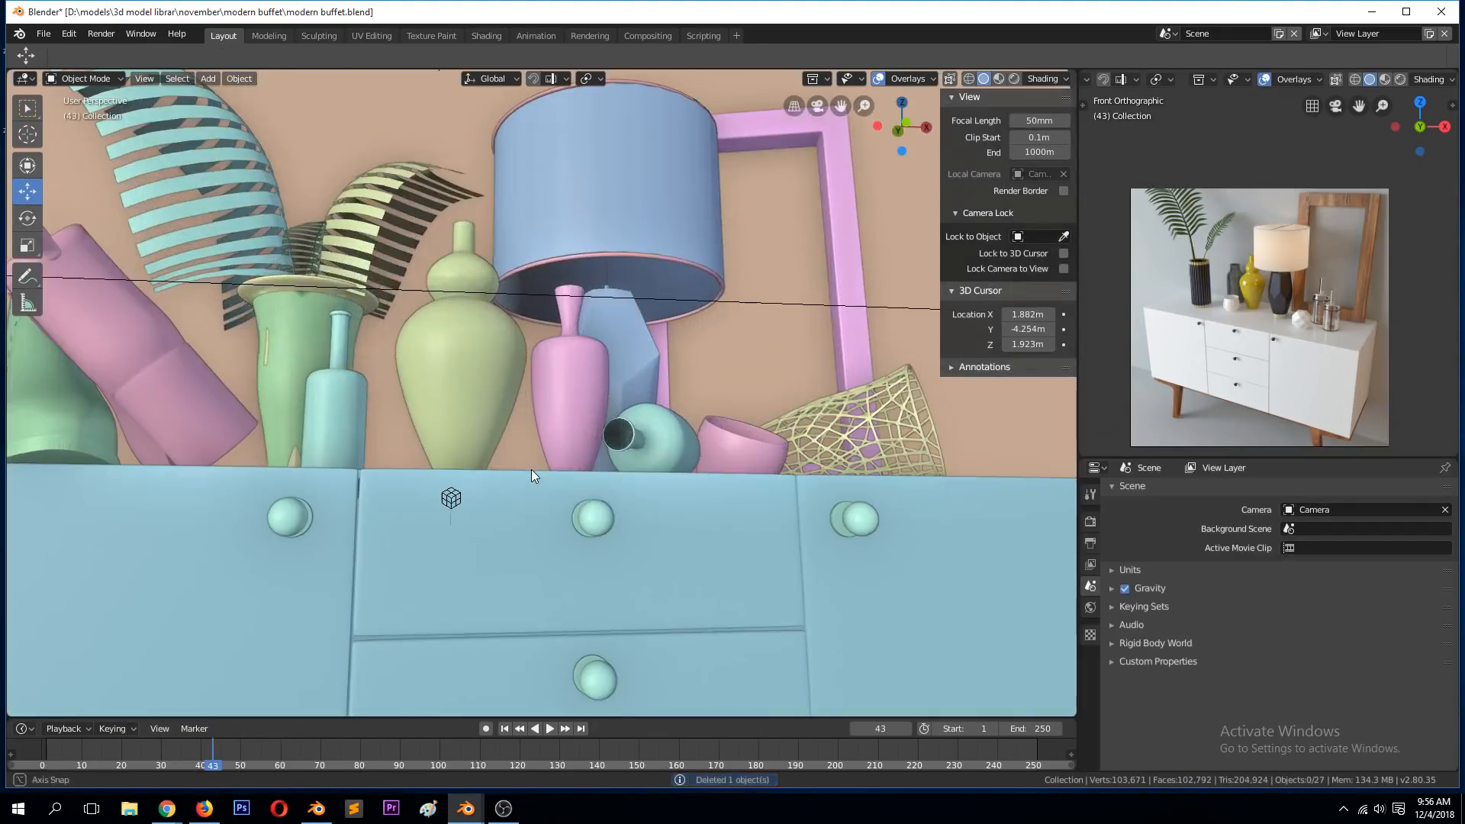
pyautogui.moveTo(533, 515); pyautogui.dragTo(545, 444, button='middle')
pyautogui.scroll(-6, 521, 499)
pyautogui.click(547, 440)
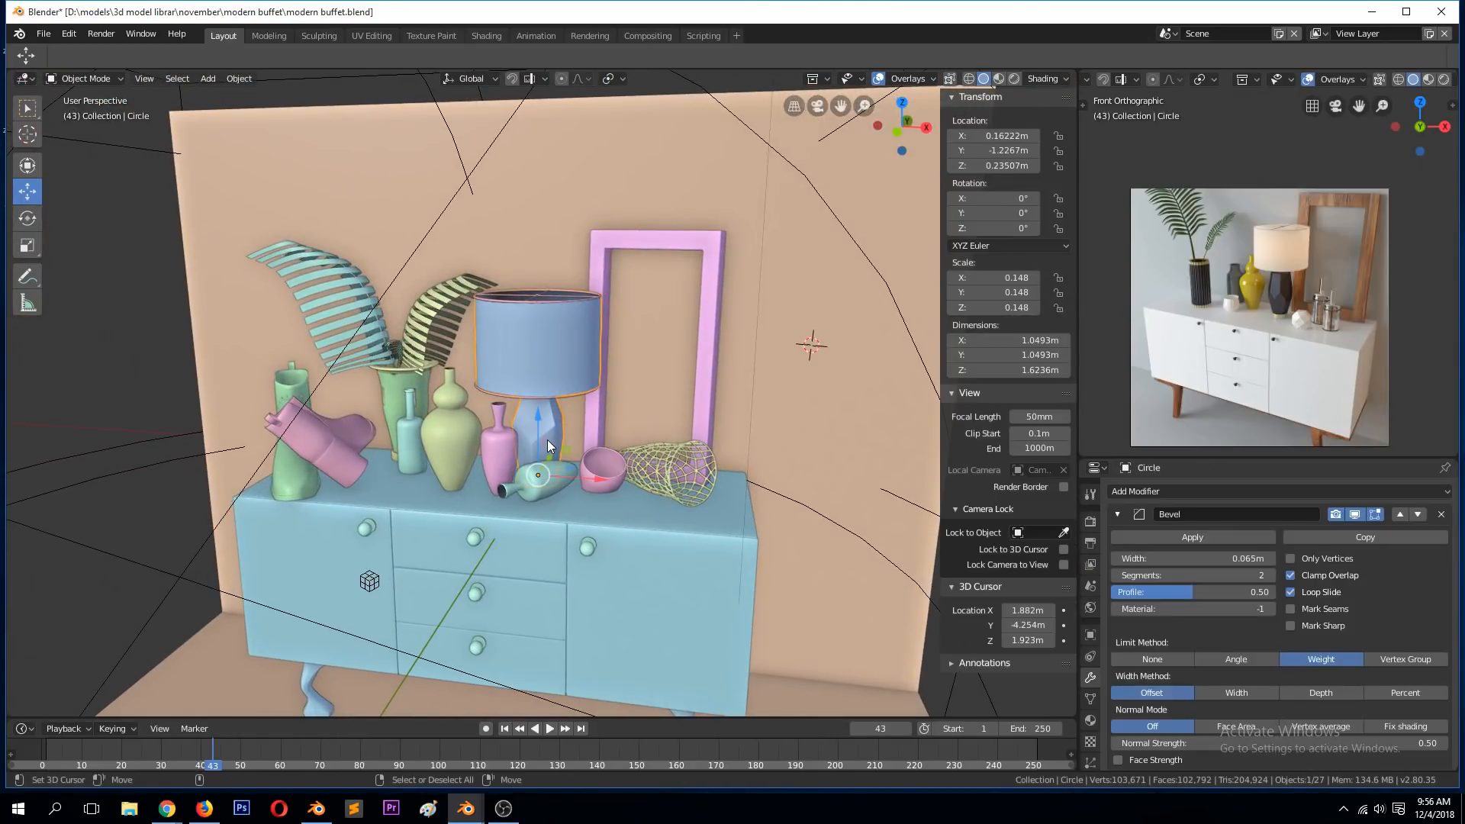
pyautogui.press('Tab')
pyautogui.scroll(5, 546, 448)
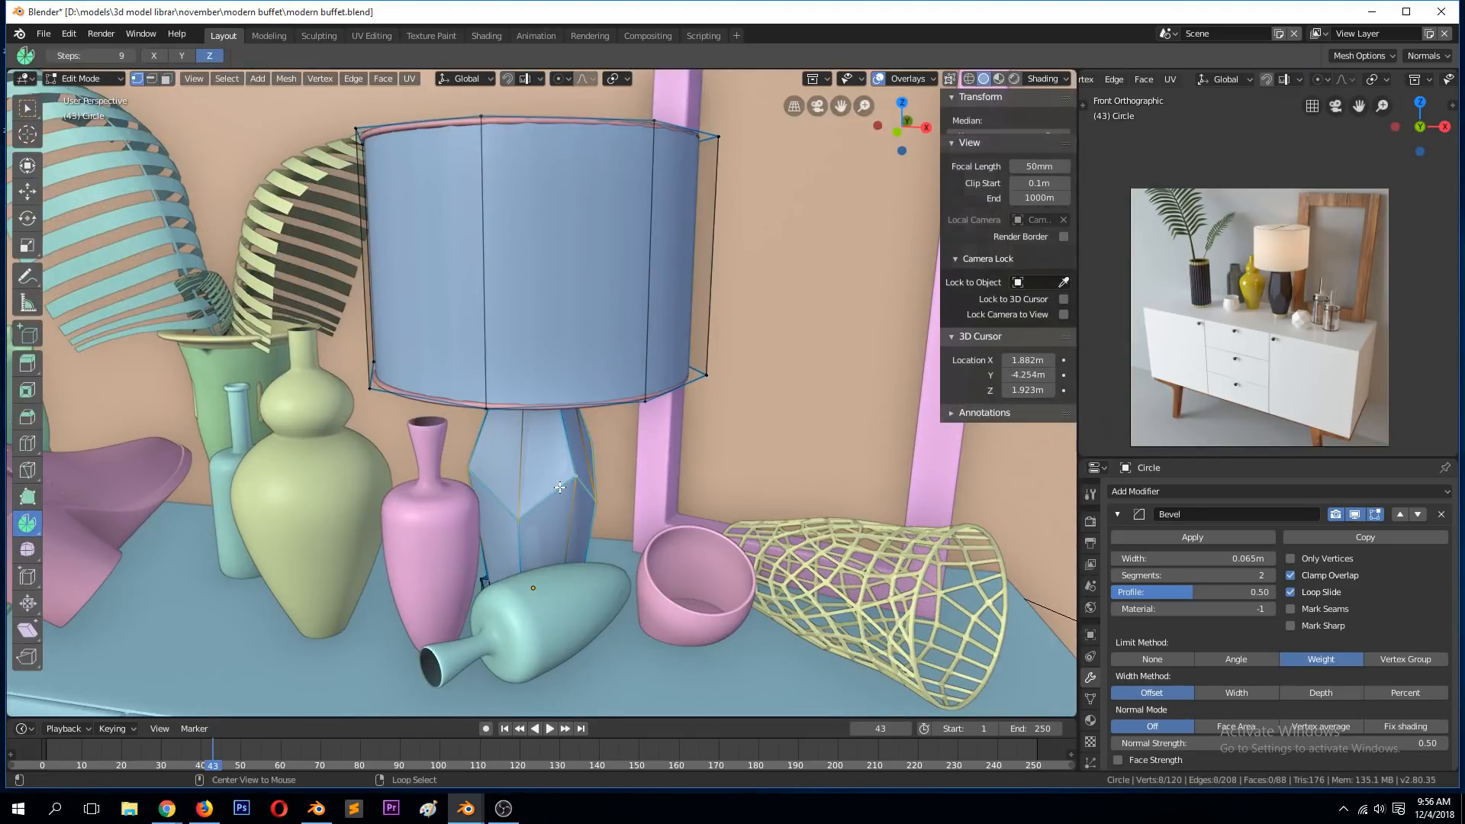
pyautogui.keyDown('alt'); pyautogui.click(561, 484); pyautogui.keyUp('alt')
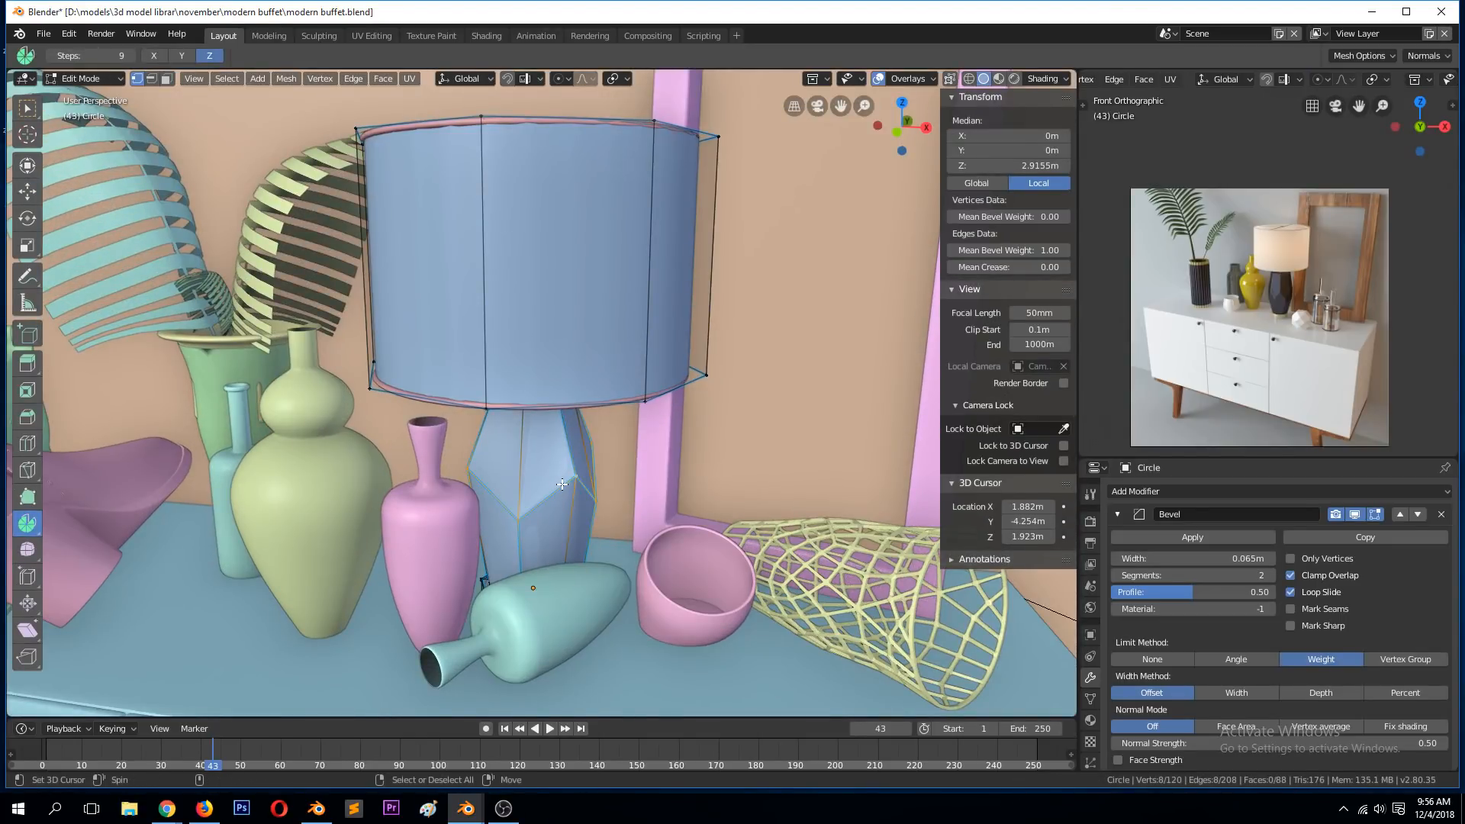
pyautogui.press('Tab')
pyautogui.scroll(-8, 566, 483)
pyautogui.press('KP_1')
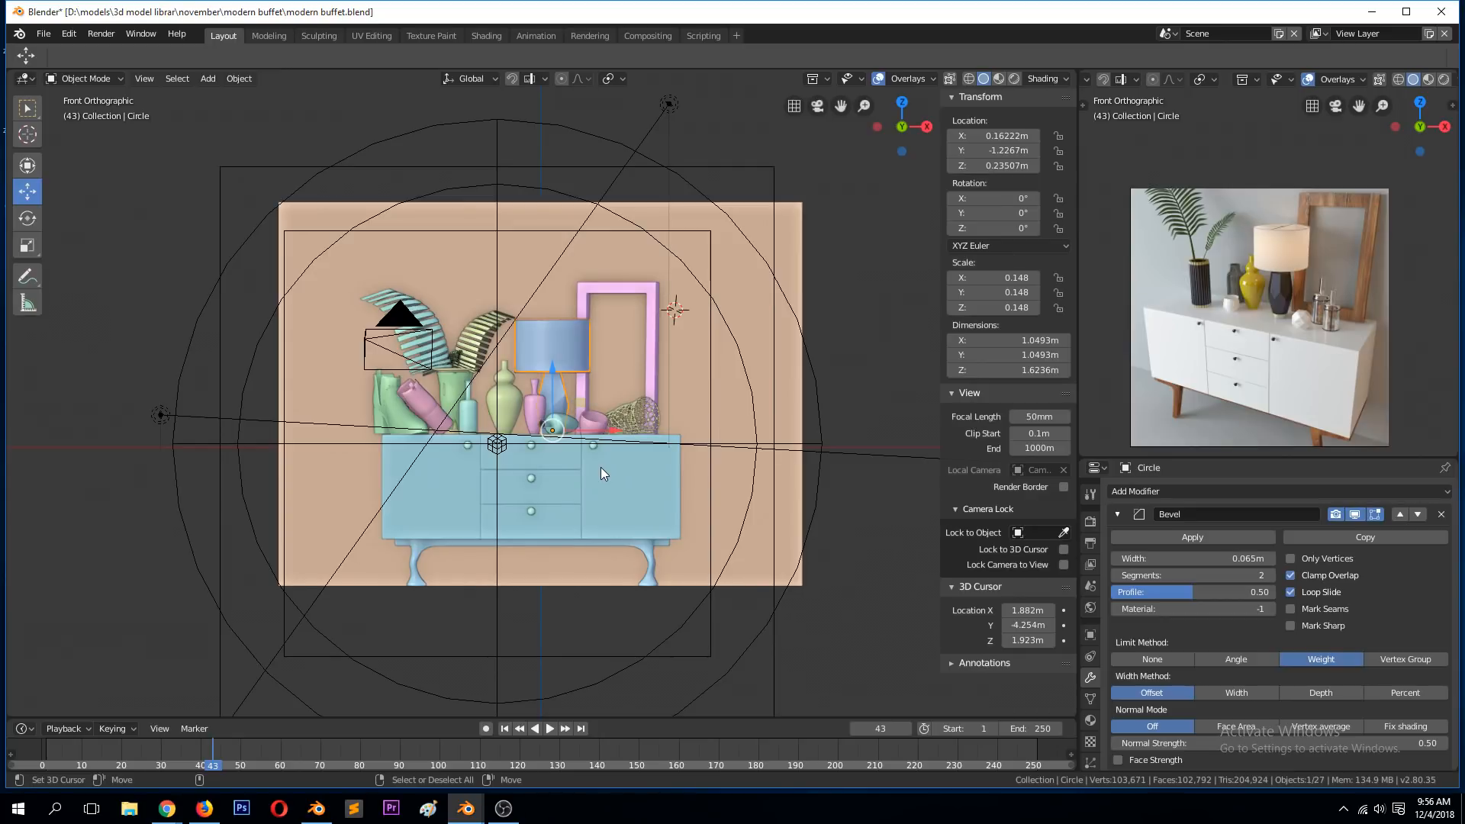
pyautogui.scroll(4, 599, 470)
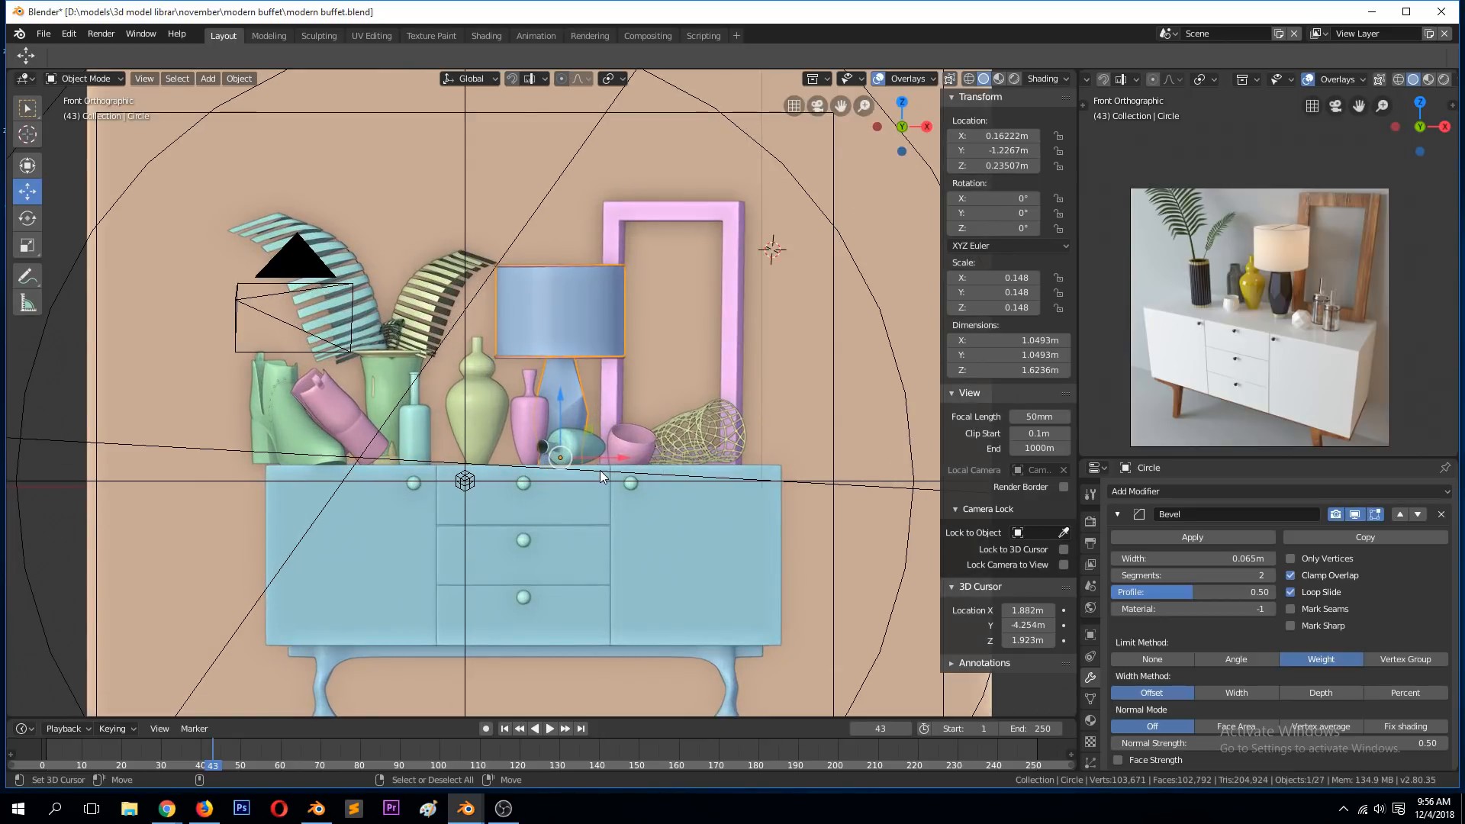
pyautogui.moveTo(600, 473); pyautogui.dragTo(571, 509, button='middle')
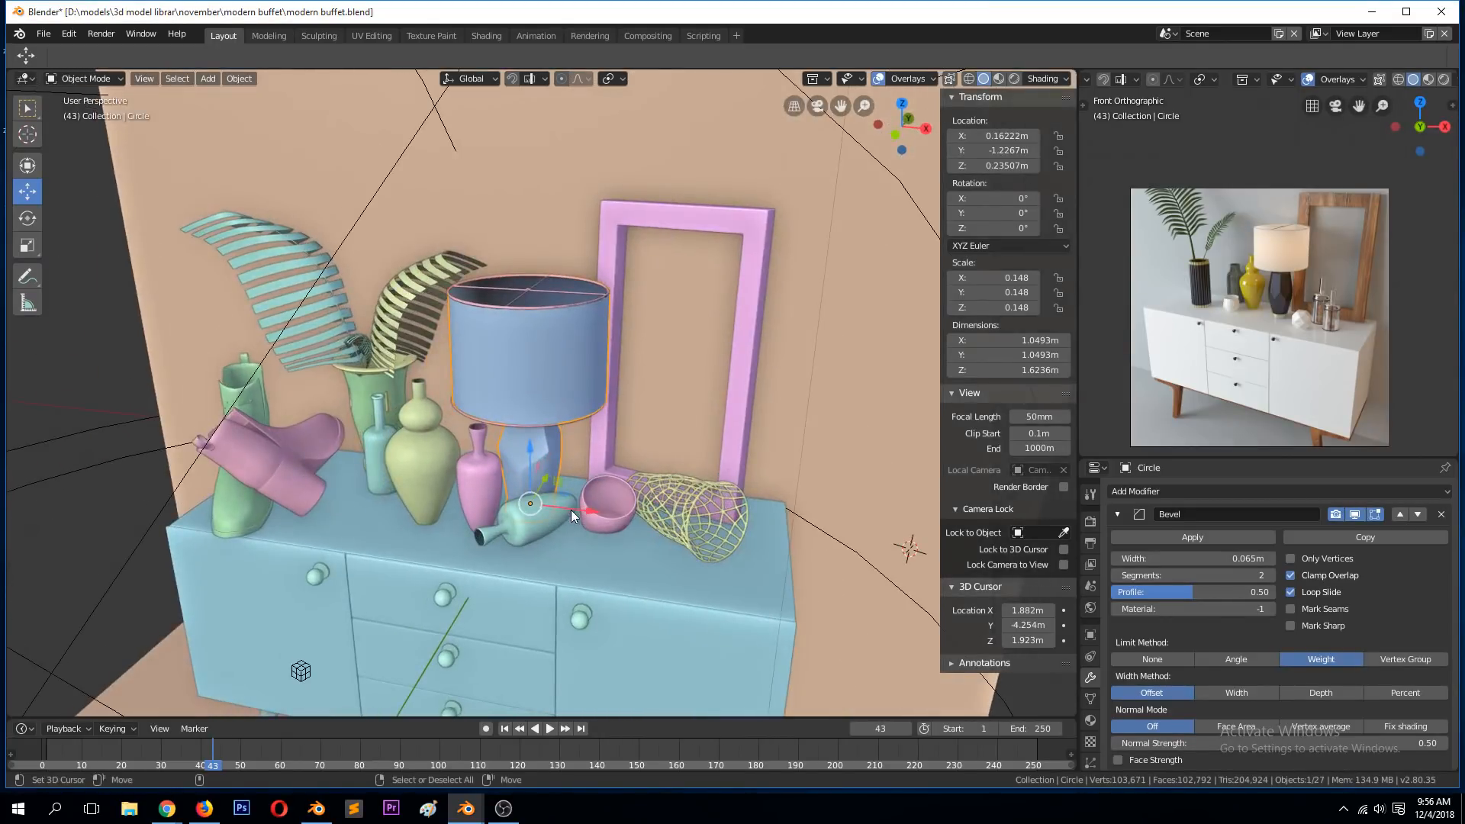
pyautogui.moveTo(684, 536); pyautogui.dragTo(744, 483, button='middle')
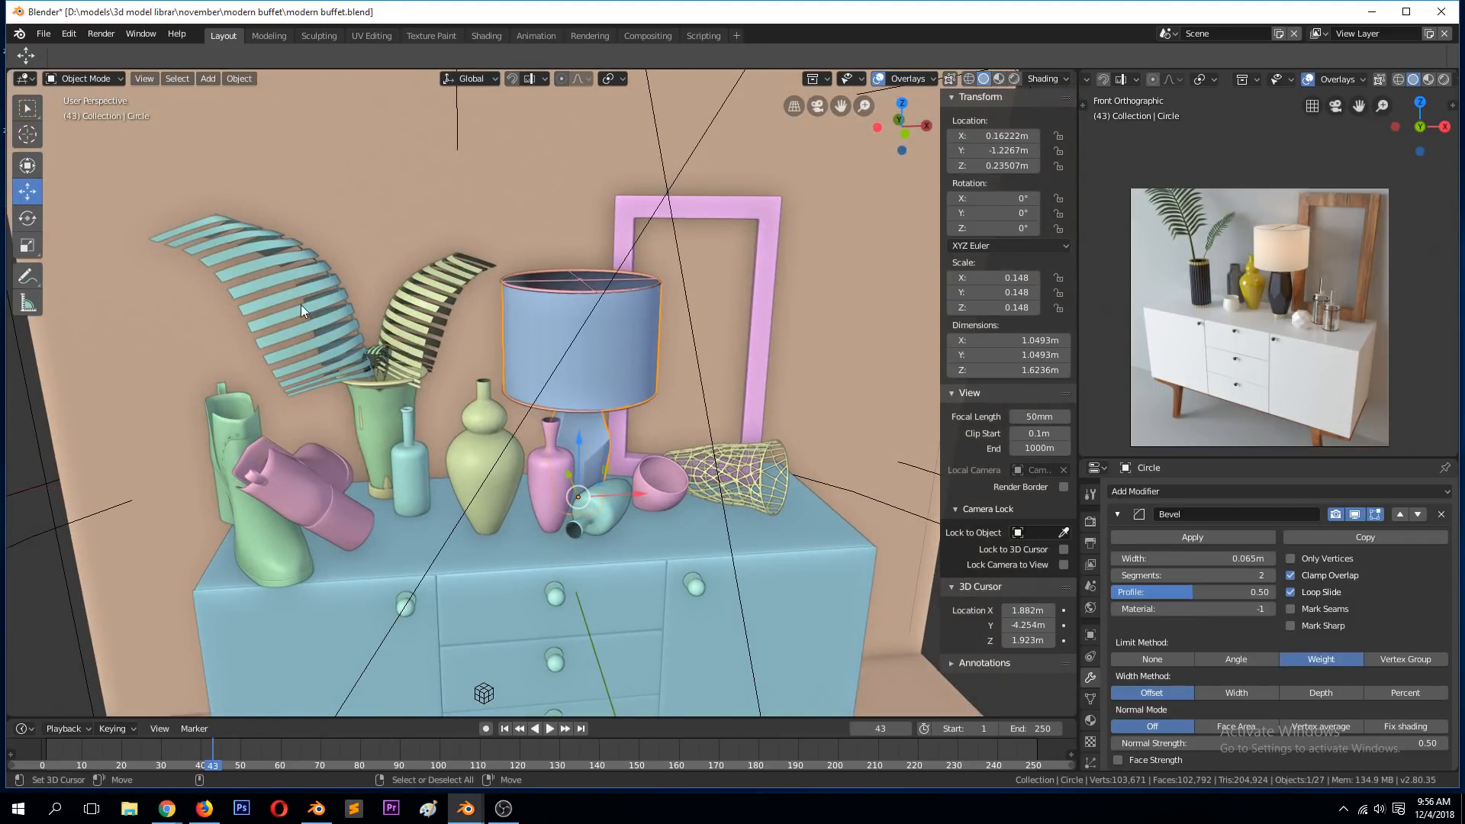
# - Switch to the Shading workspace and turn on viewport display of the Skin modifier for the lattice around the plant vase
pyautogui.moveTo(320, 324); pyautogui.dragTo(397, 336, button='middle')
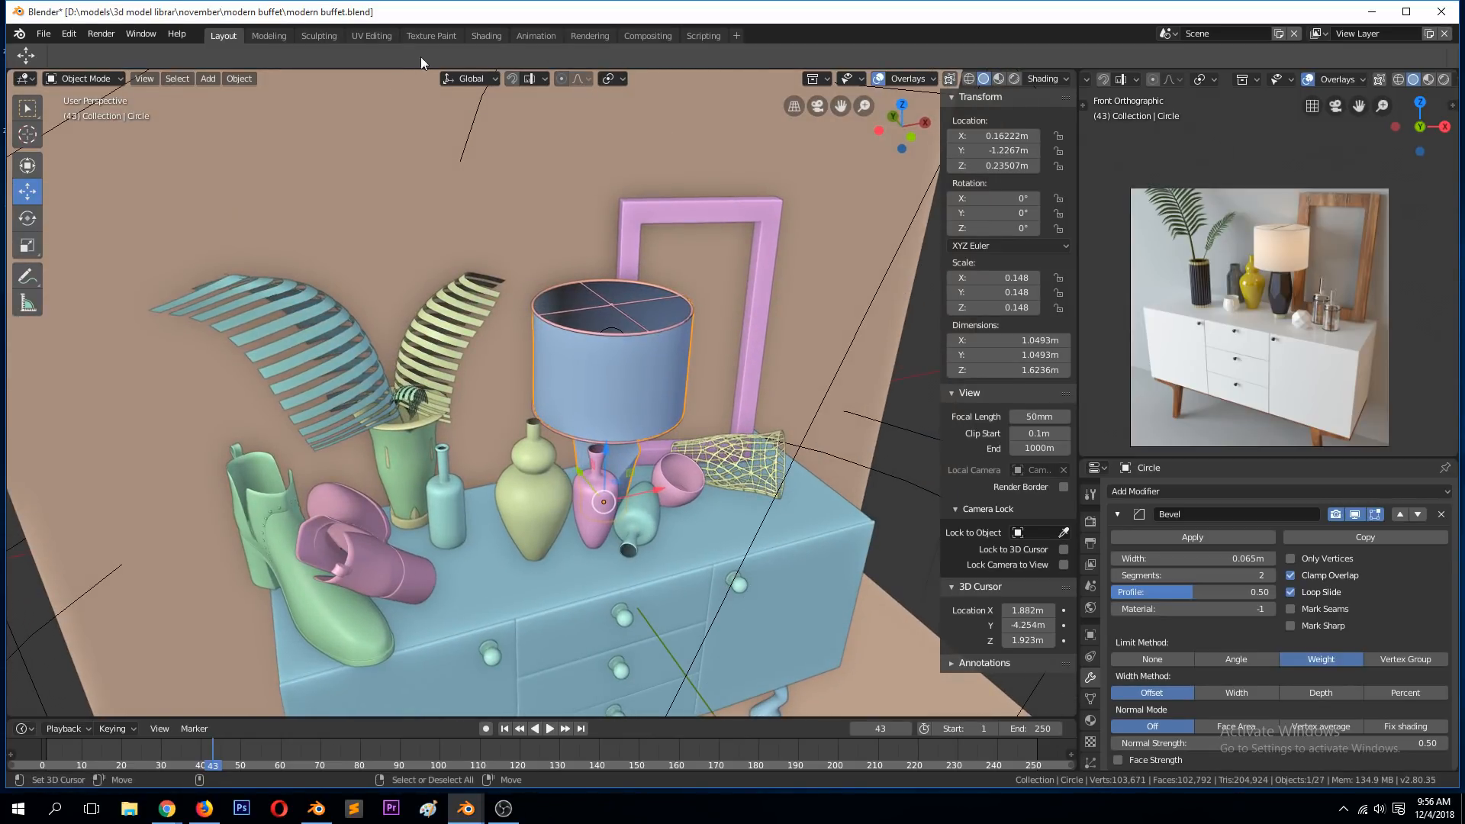
pyautogui.click(486, 35)
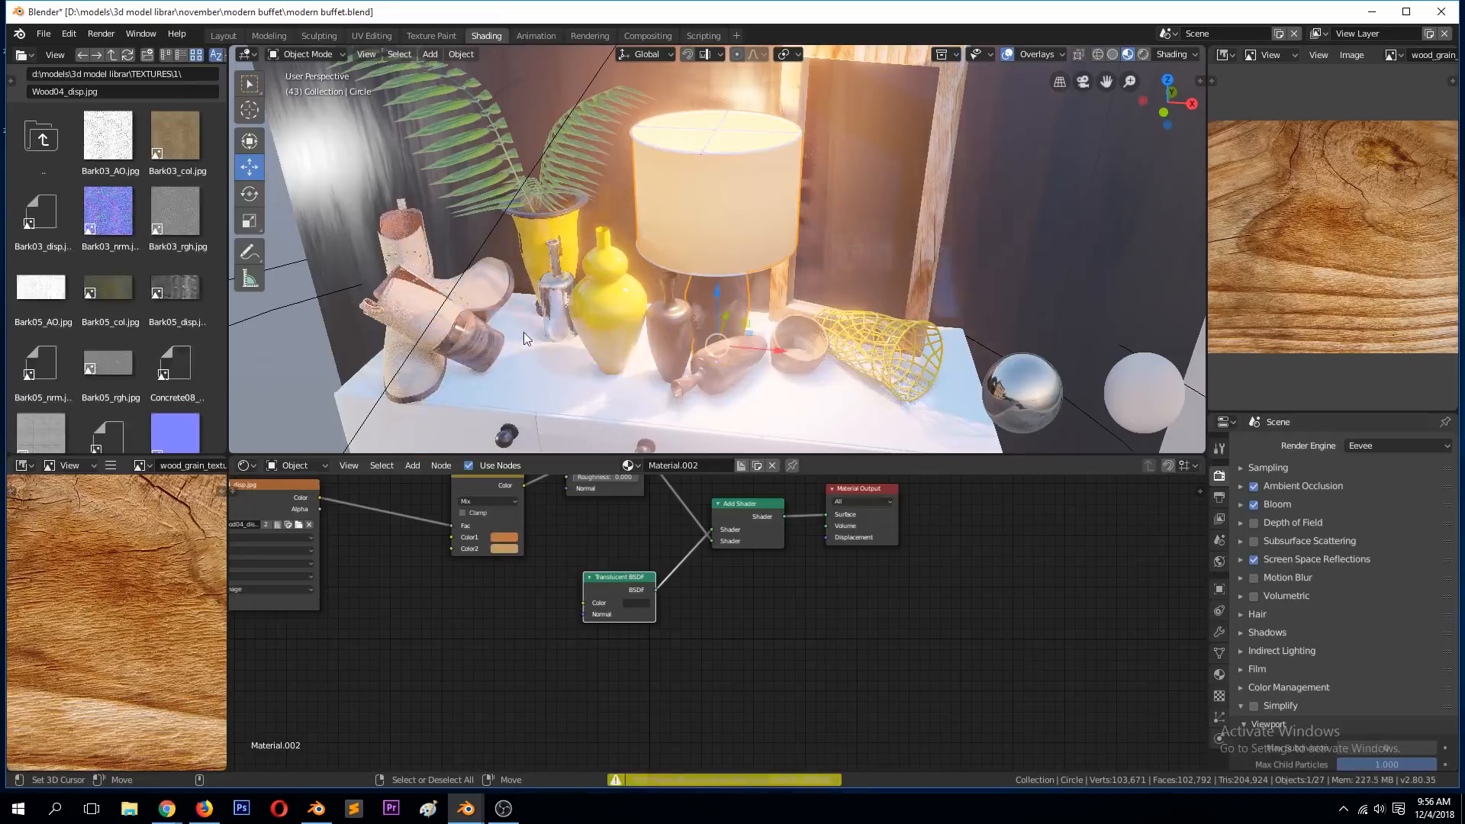
pyautogui.moveTo(541, 278)
pyautogui.mouseDown(button='middle')
pyautogui.moveTo(603, 314)
pyautogui.moveTo(538, 348)
pyautogui.moveTo(553, 335)
pyautogui.mouseUp(button='middle')
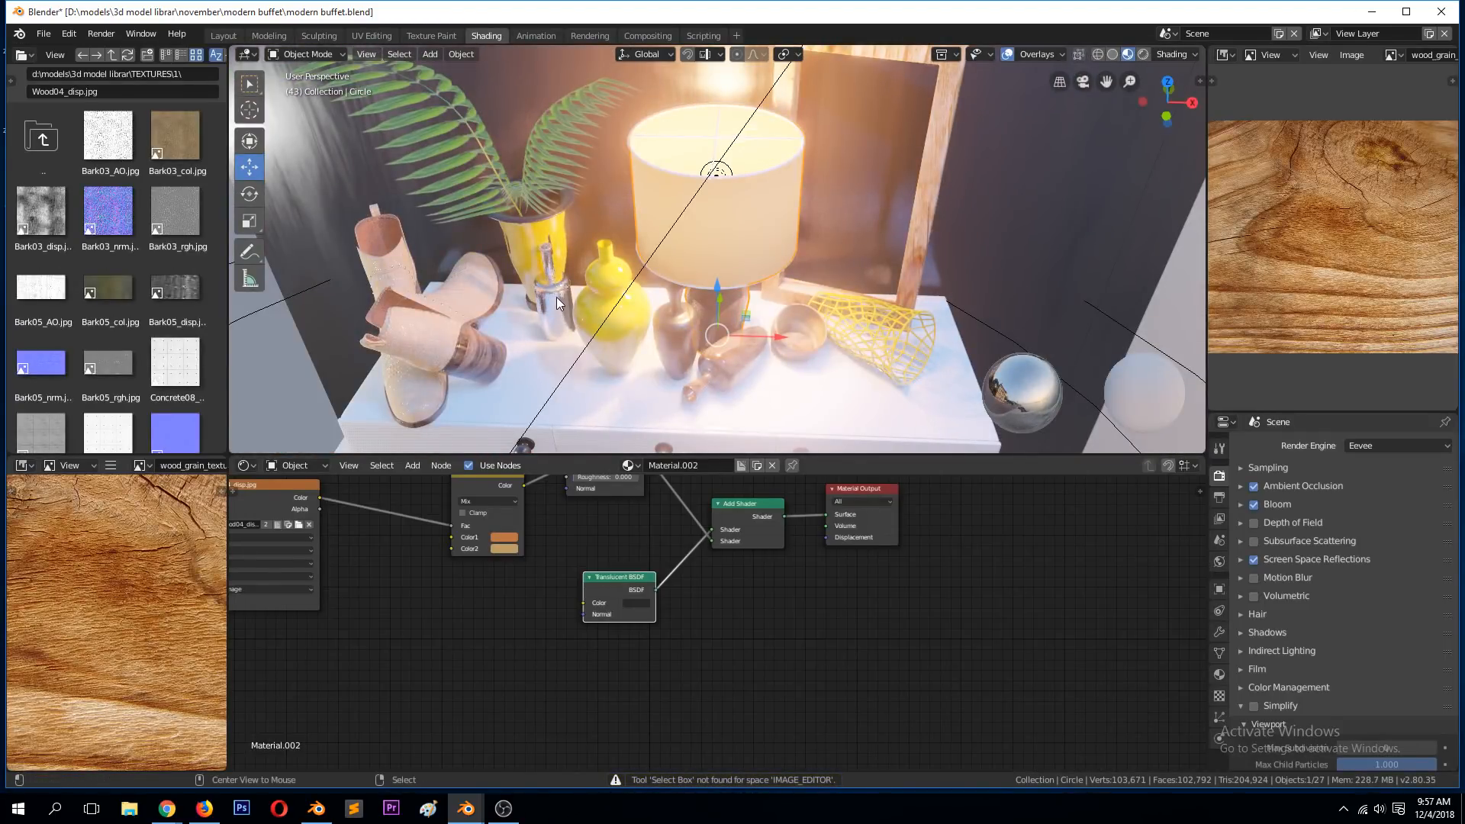
pyautogui.click(525, 249)
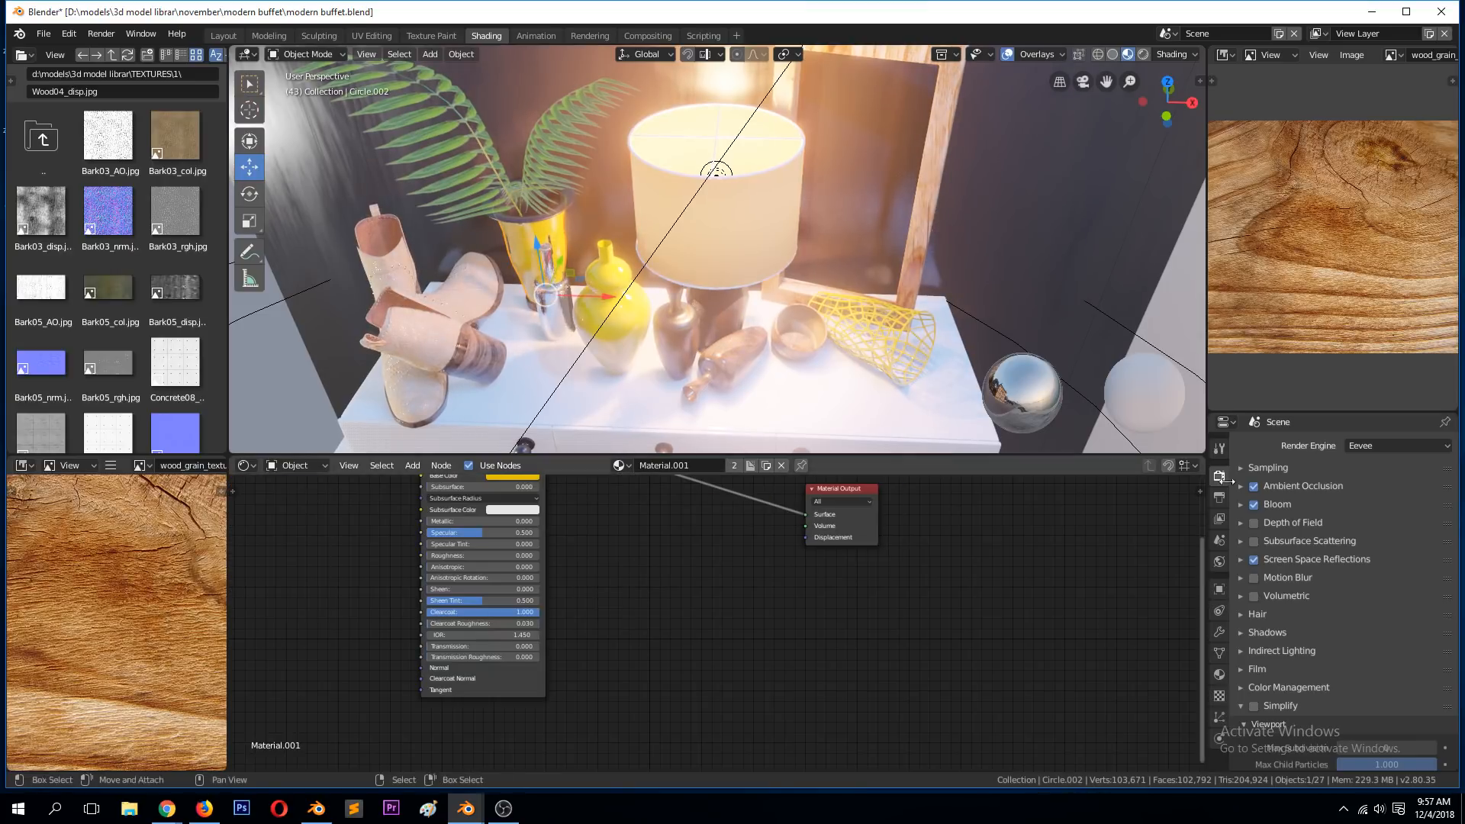
pyautogui.click(1221, 630)
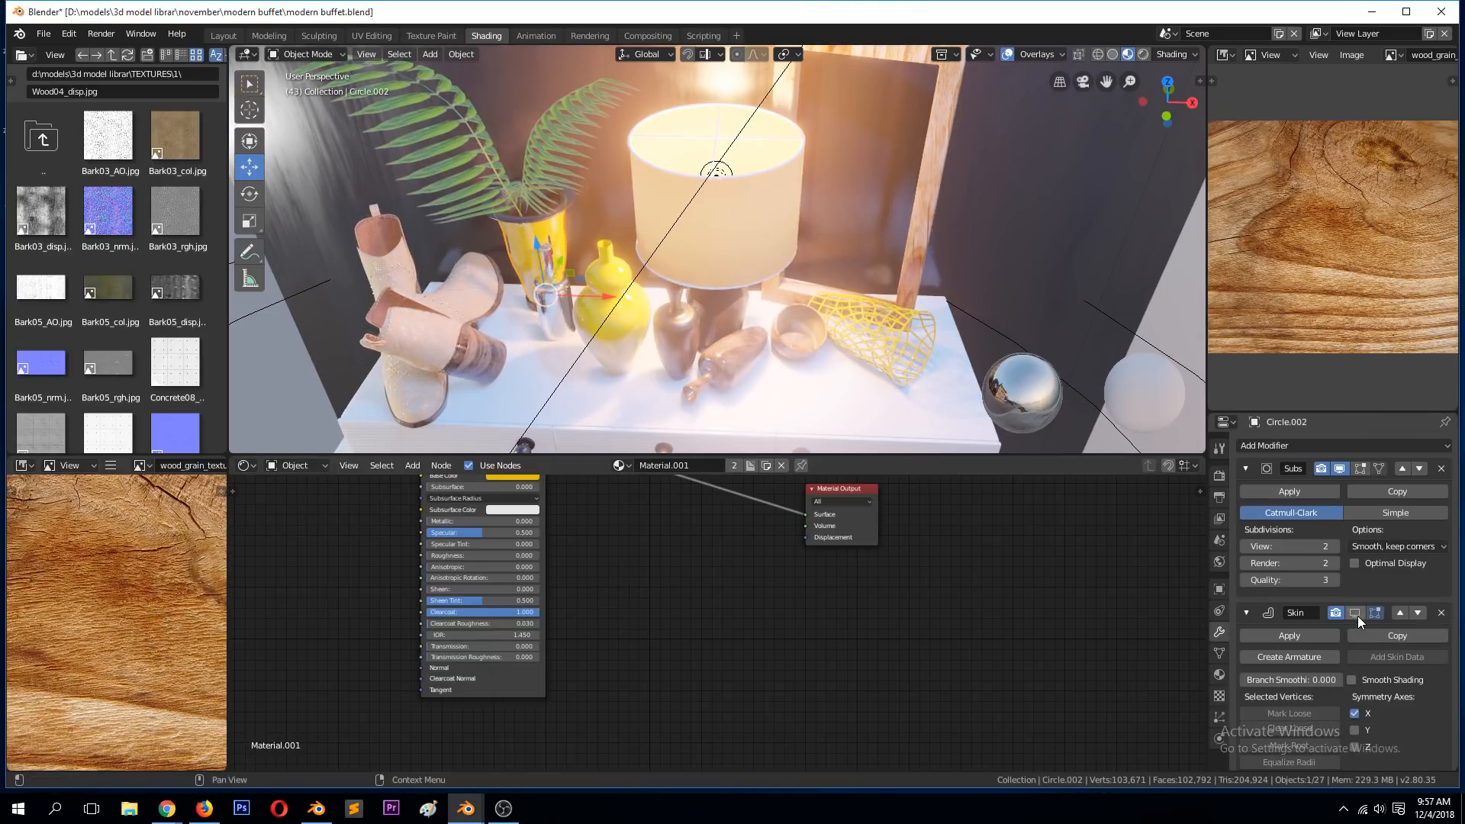
pyautogui.hotkey('ctrl', 'z')
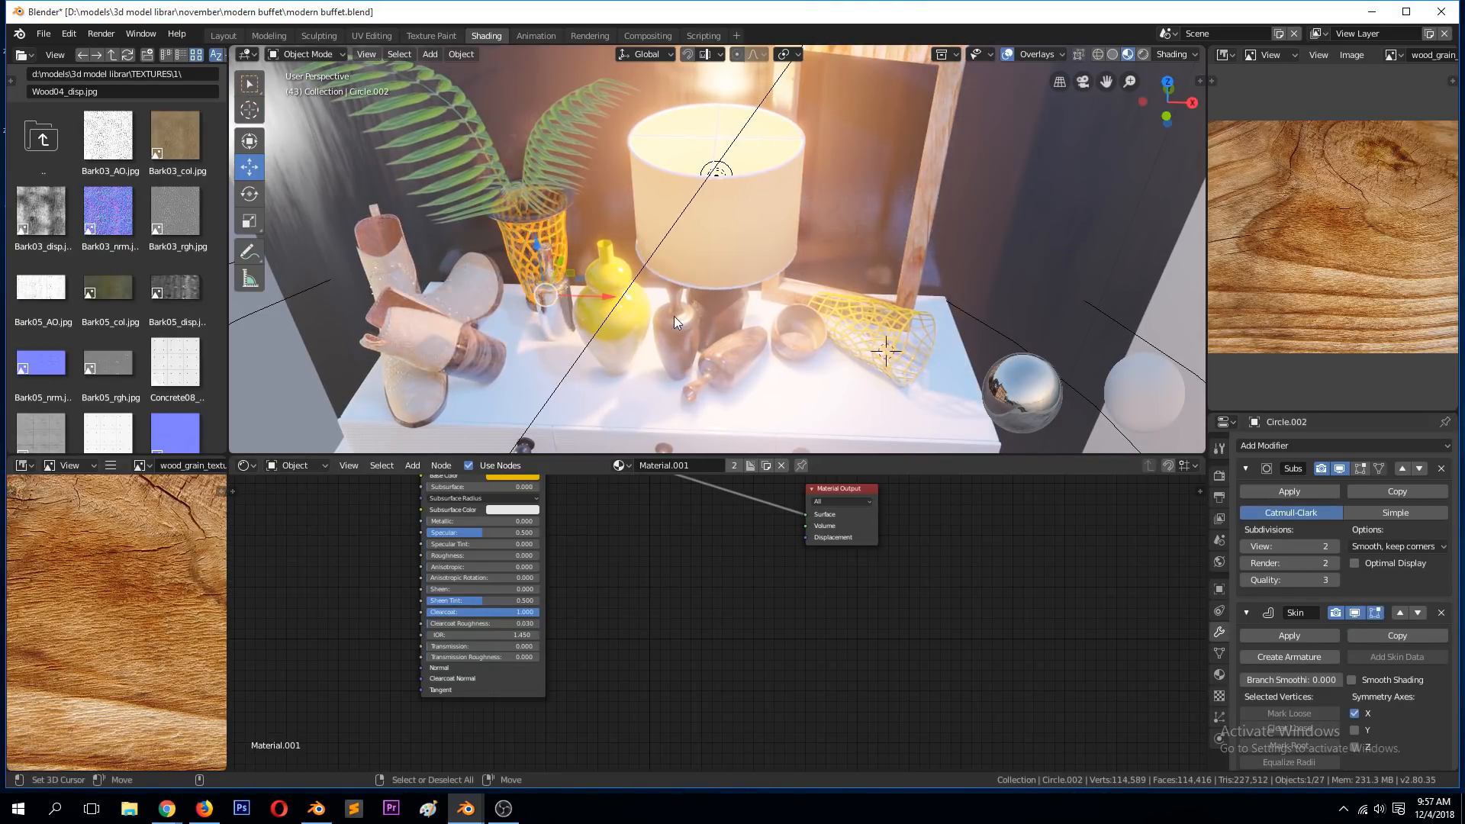
# - Add a circle mesh in the empty space beside the buffet scene, scale it up and enter its edit mode
pyautogui.moveTo(671, 314); pyautogui.dragTo(586, 346, button='middle')
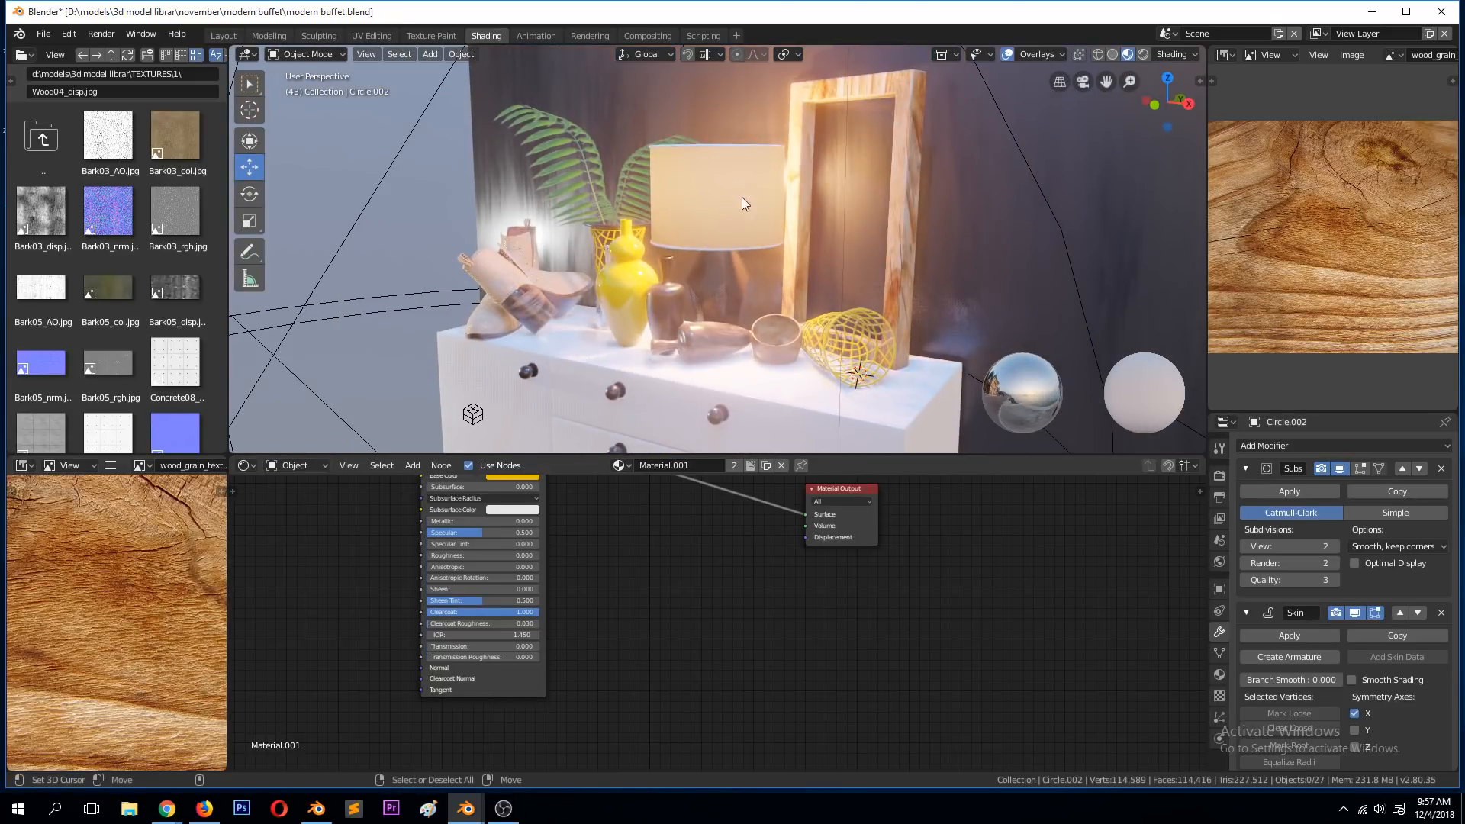
pyautogui.scroll(-10, 681, 235)
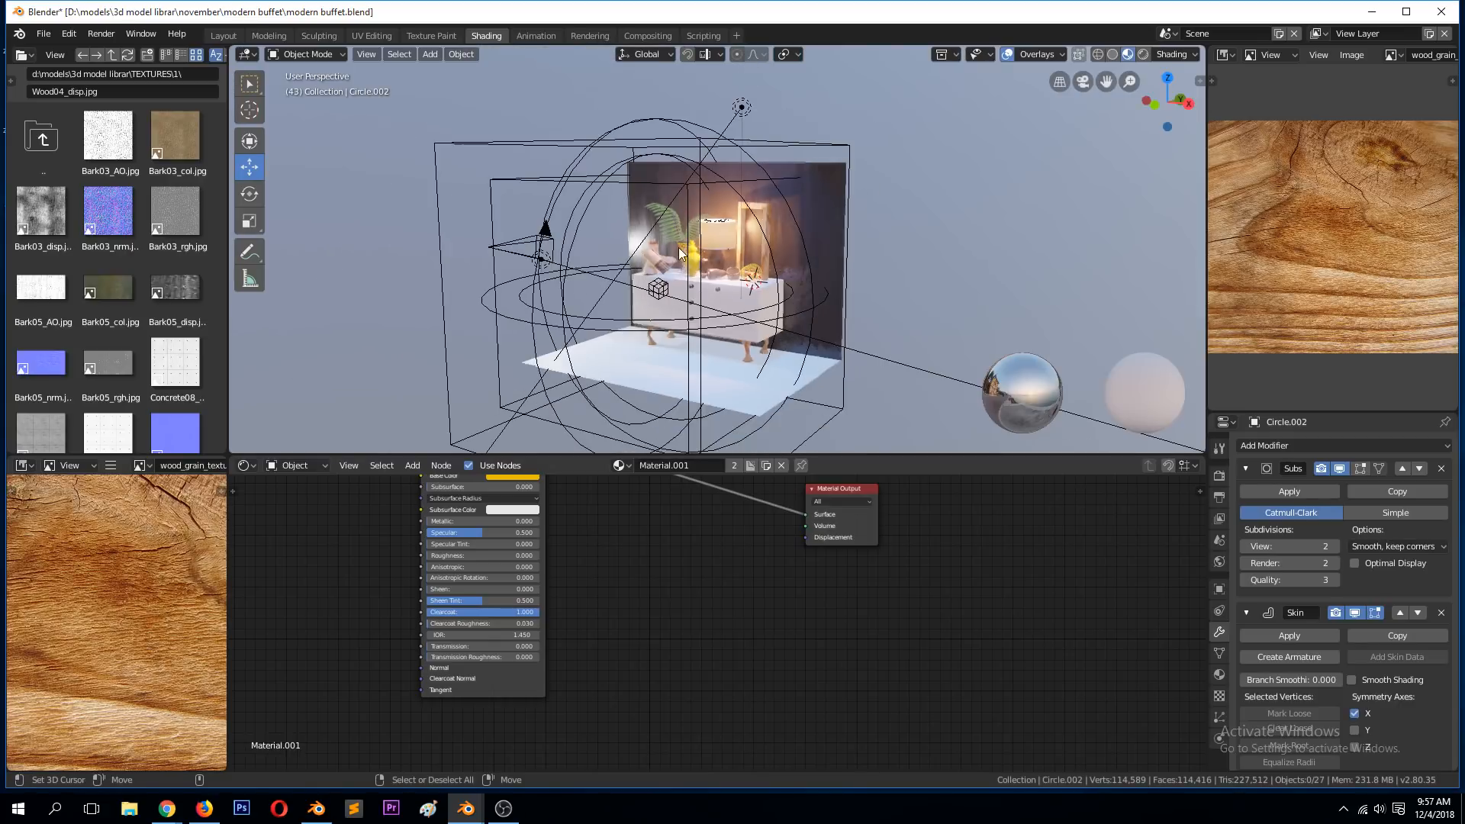
pyautogui.hotkey('shift', 'a')
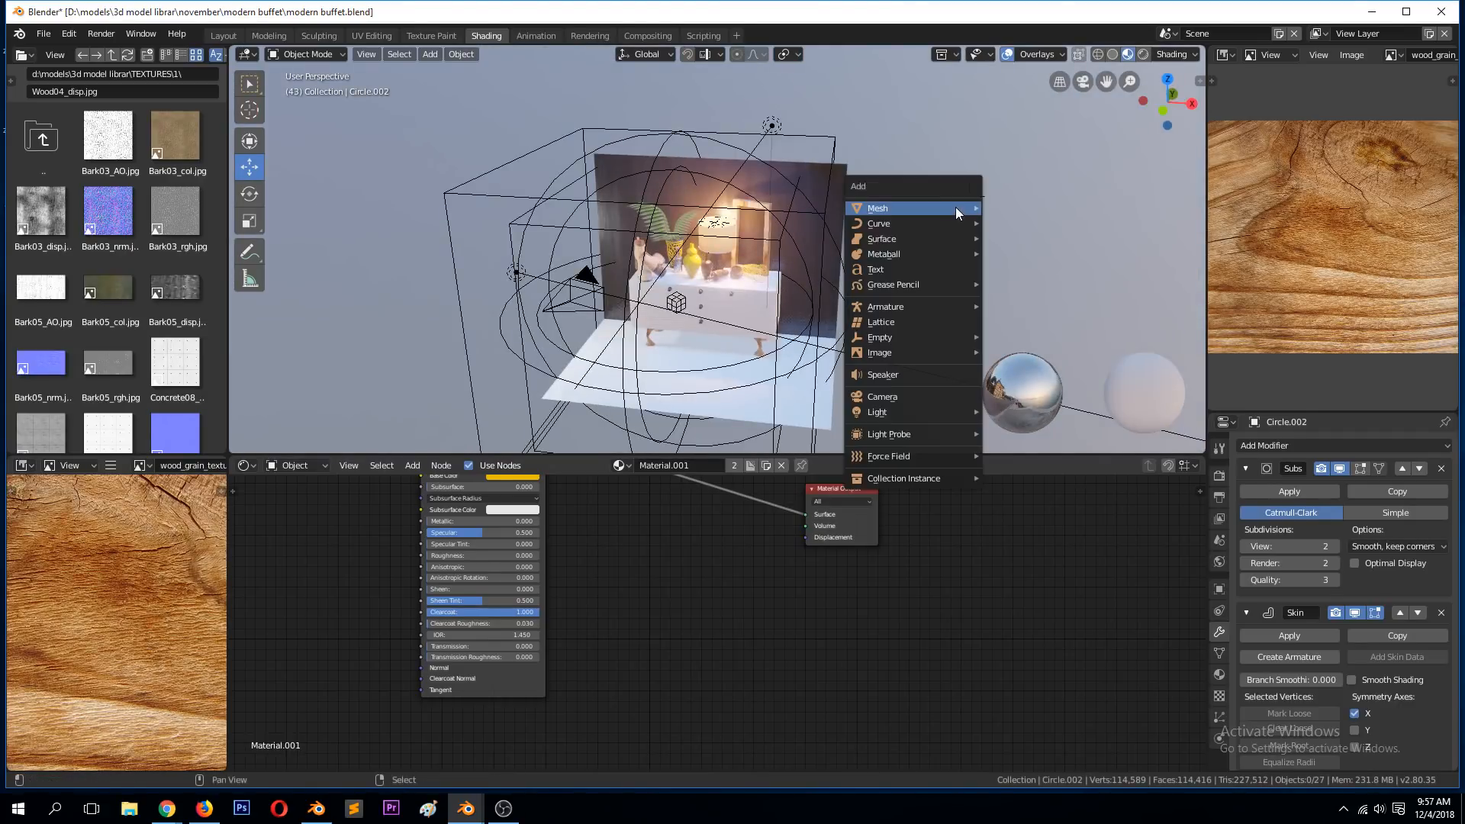
pyautogui.moveTo(956, 208)
pyautogui.click(1015, 235)
pyautogui.press('s')
pyautogui.click(1032, 258)
pyautogui.press('Tab')
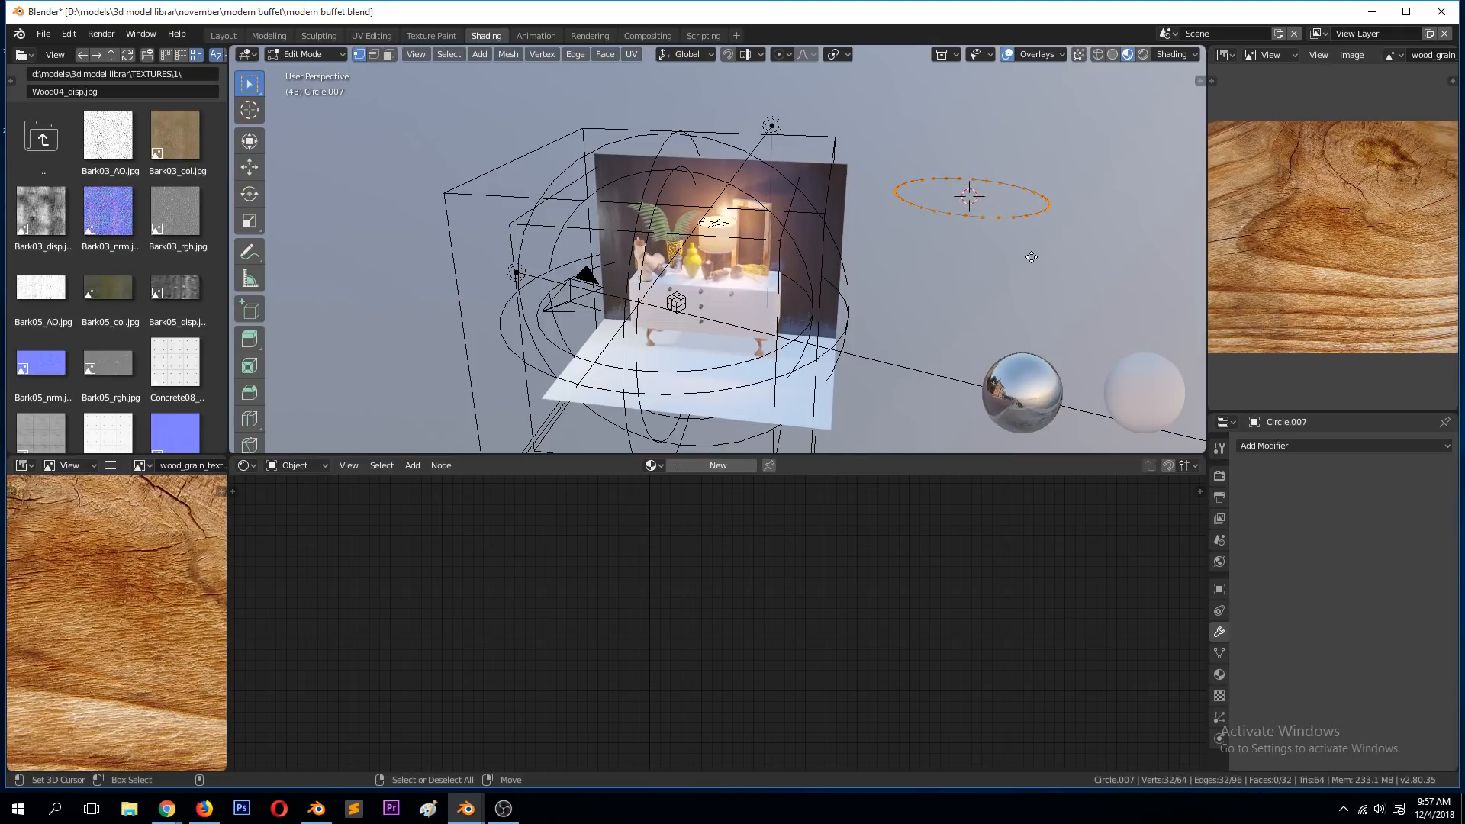
# - Extrude the circle downward into an open cylinder resembling a lampshade and return to object mode
pyautogui.press('e')
pyautogui.click(1009, 362)
pyautogui.press('Tab')
pyautogui.moveTo(1024, 334)
pyautogui.mouseDown(button='middle')
pyautogui.moveTo(959, 261)
pyautogui.moveTo(922, 256)
pyautogui.moveTo(1014, 311)
pyautogui.mouseUp(button='middle')
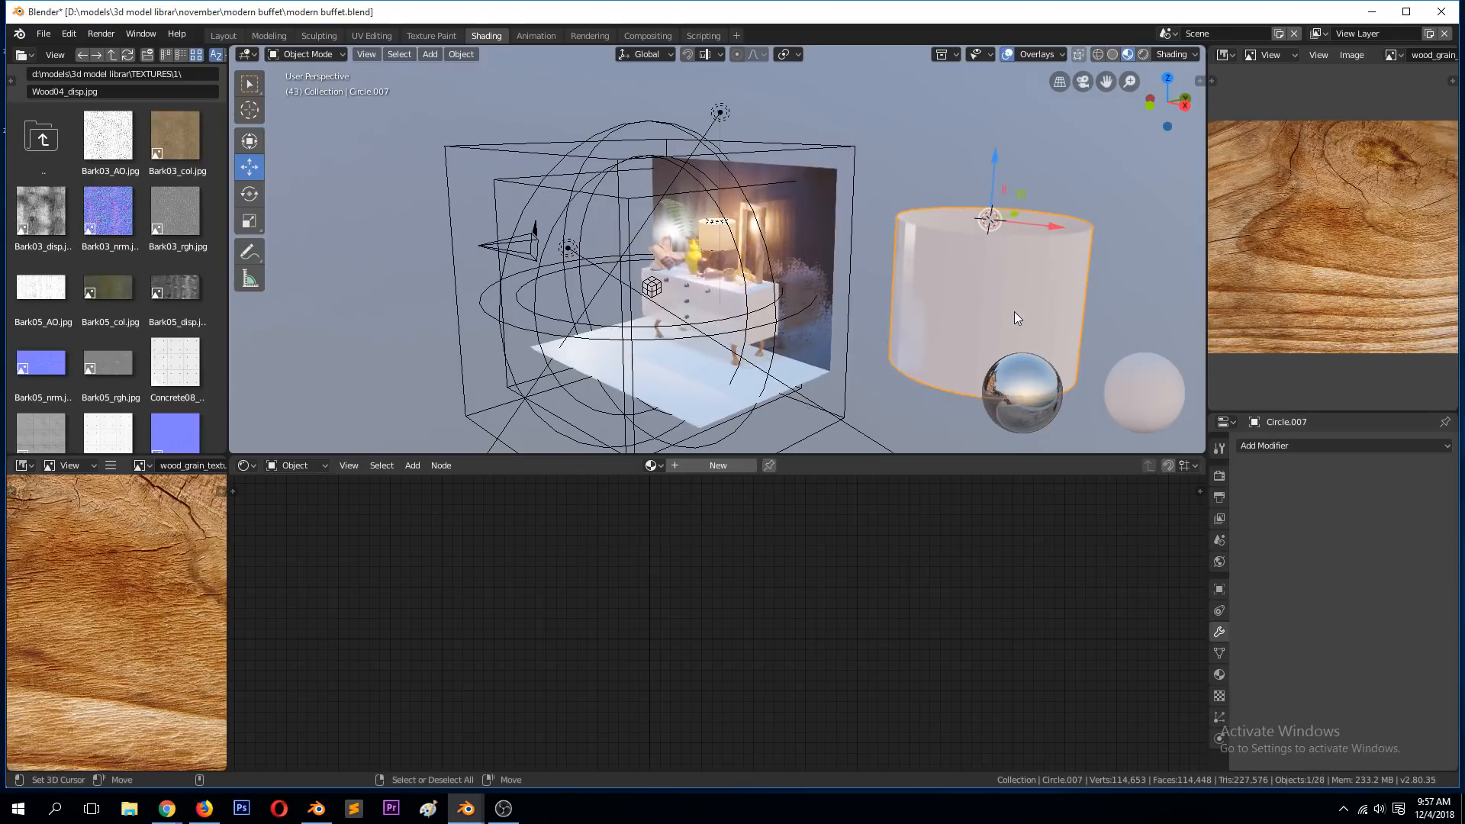
# - Create a new material for the cylinder and display its Surface settings in the material properties
pyautogui.click(729, 465)
pyautogui.moveTo(666, 500); pyautogui.dragTo(621, 495)
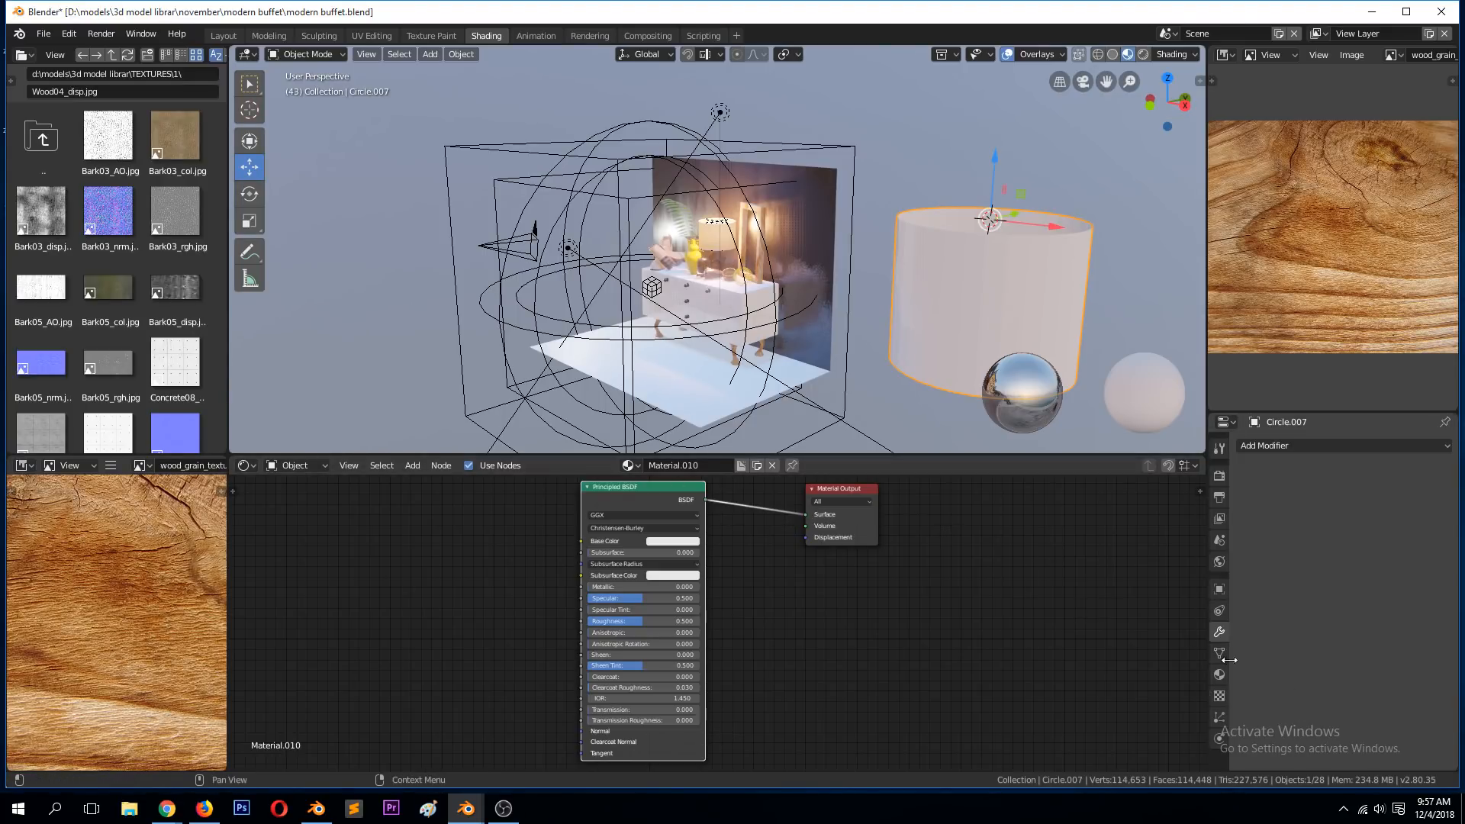
pyautogui.click(1216, 675)
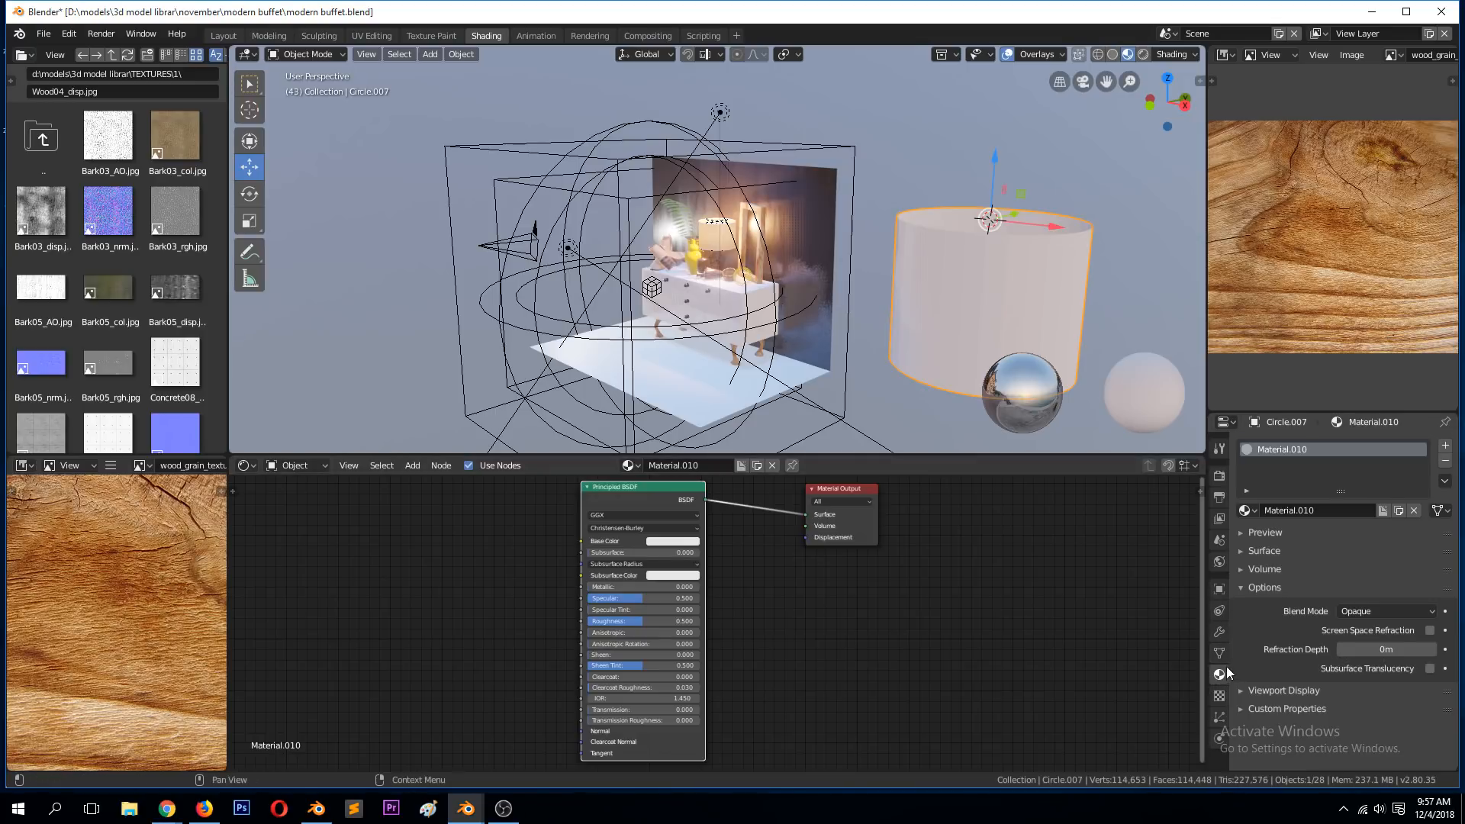
pyautogui.click(1265, 587)
pyautogui.click(1274, 557)
pyautogui.scroll(-2, 1286, 572)
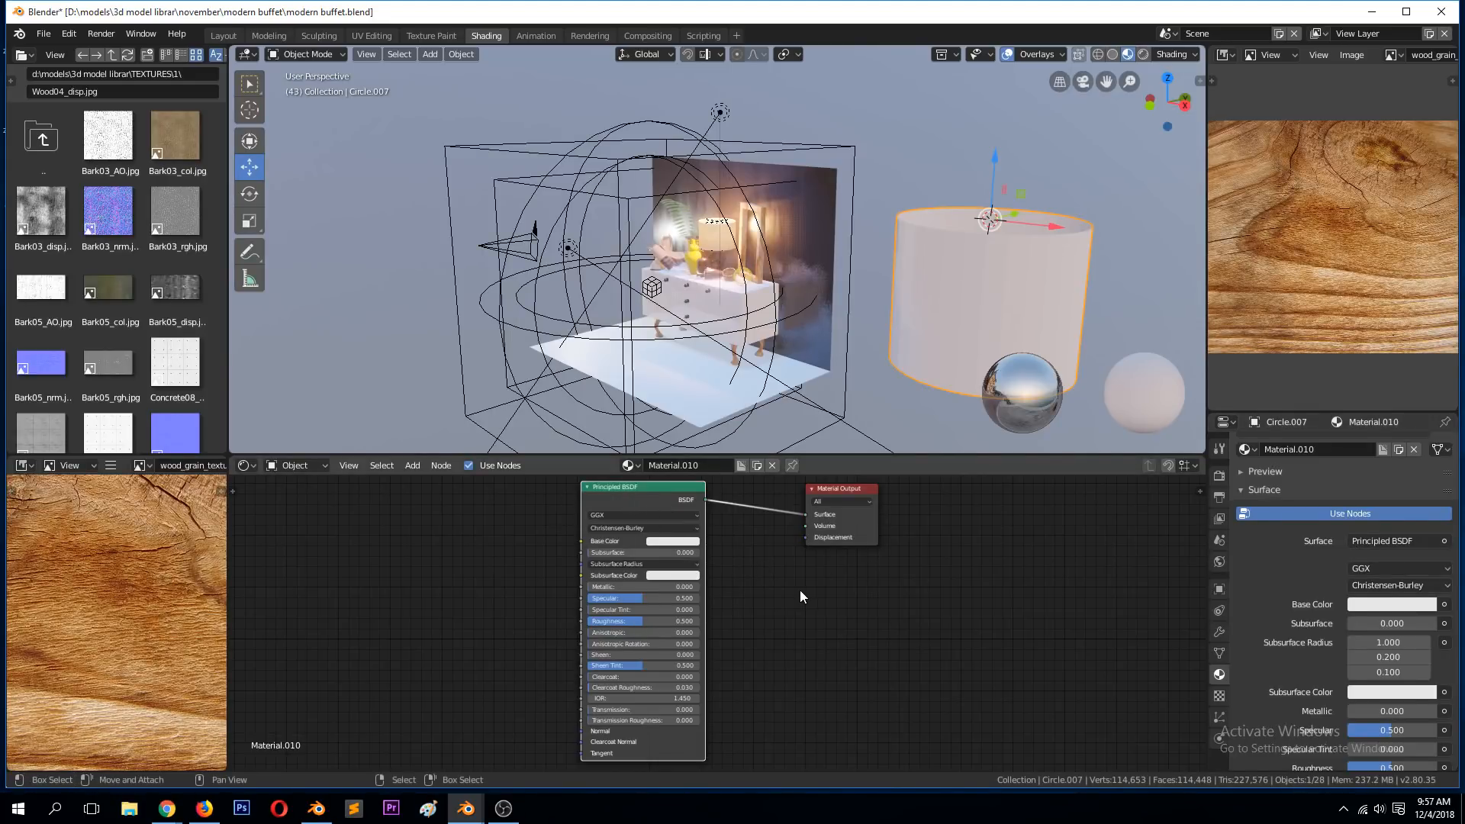
# - Look through the available shaders and set the cylinder material's surface to Volume Scatter
pyautogui.hotkey('shift', 'a')
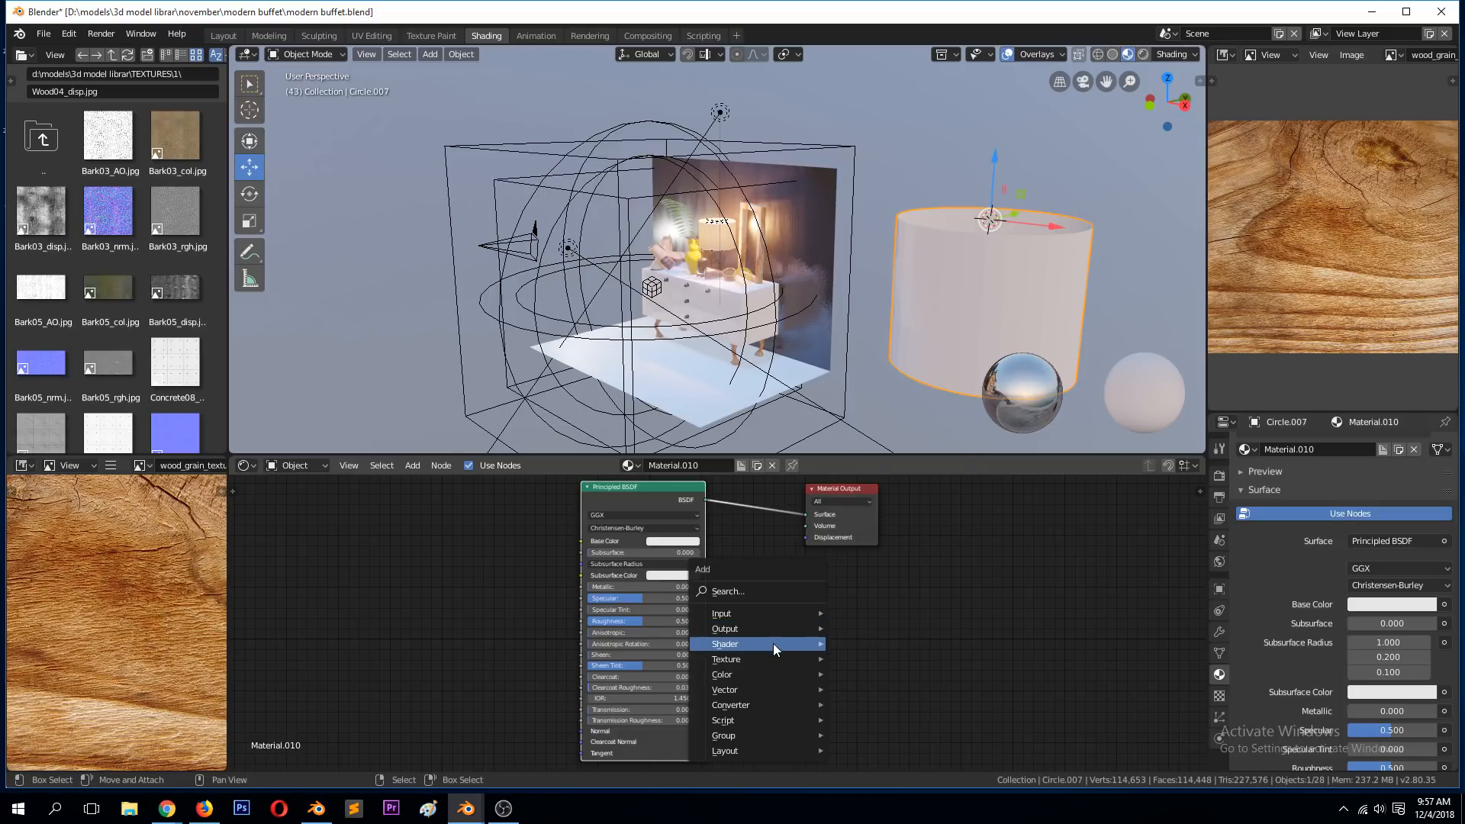
pyautogui.moveTo(772, 642)
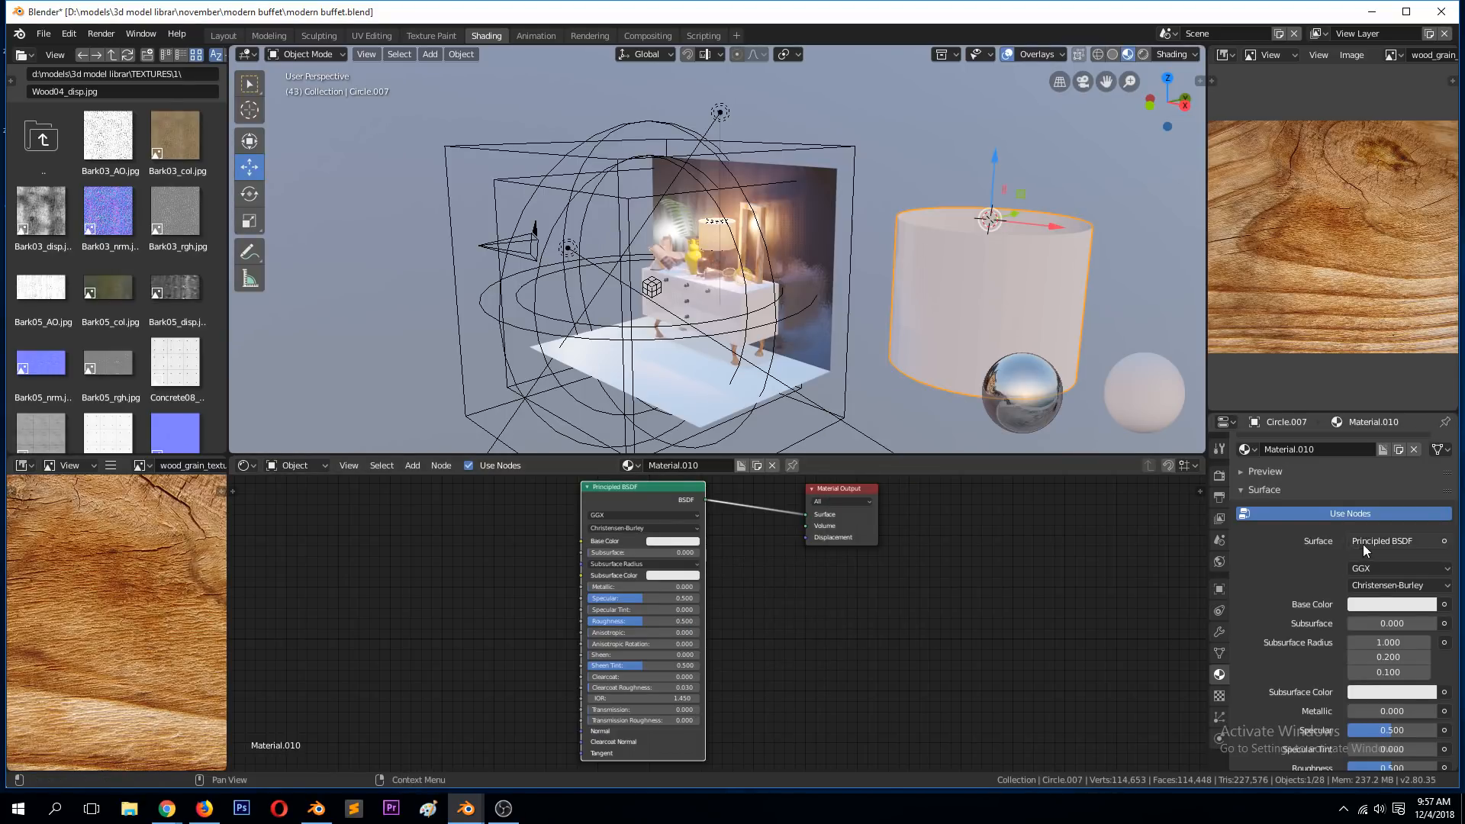
pyautogui.click(1394, 543)
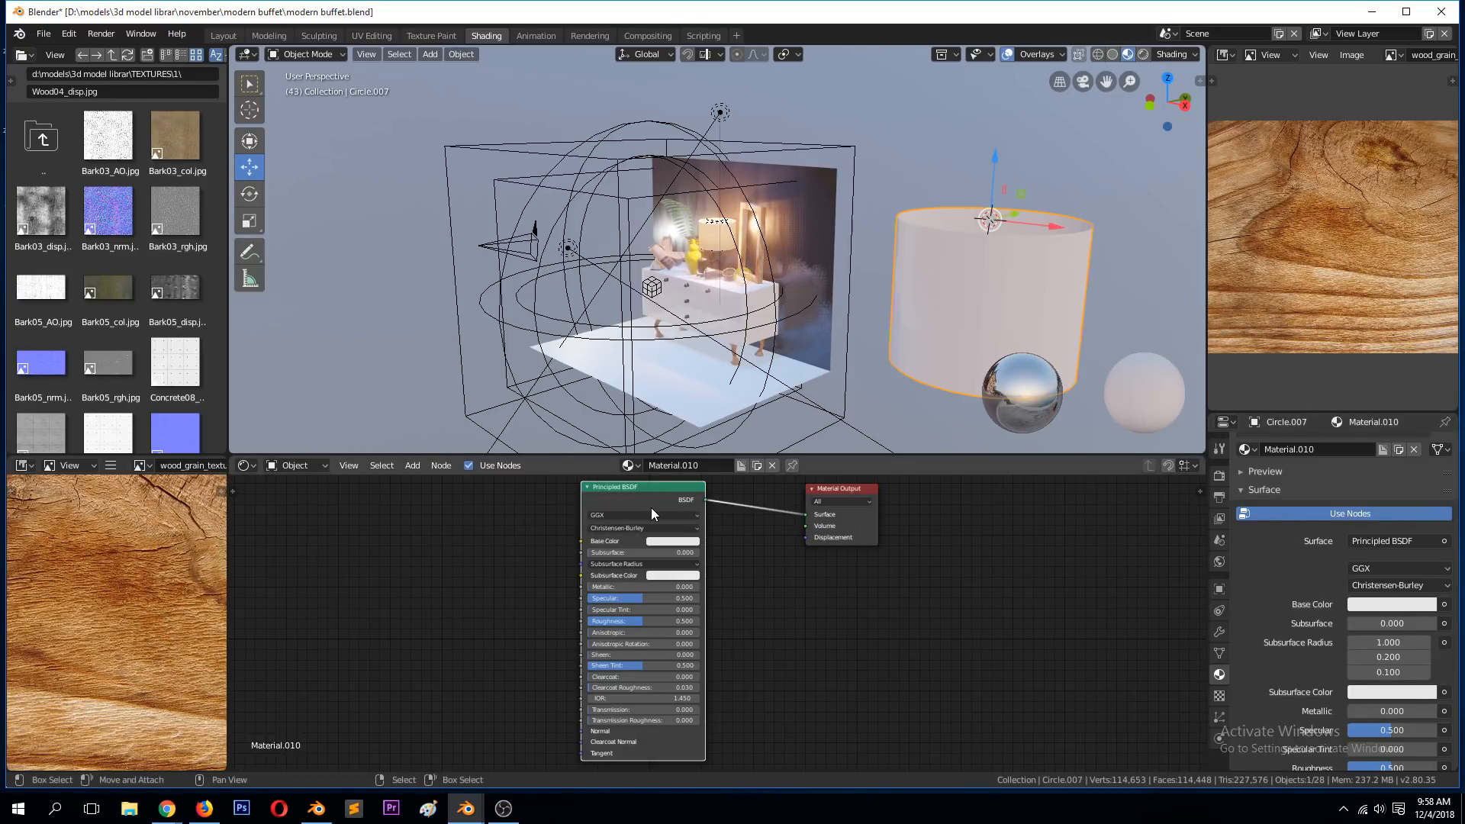
pyautogui.click(1376, 540)
pyautogui.click(1322, 521)
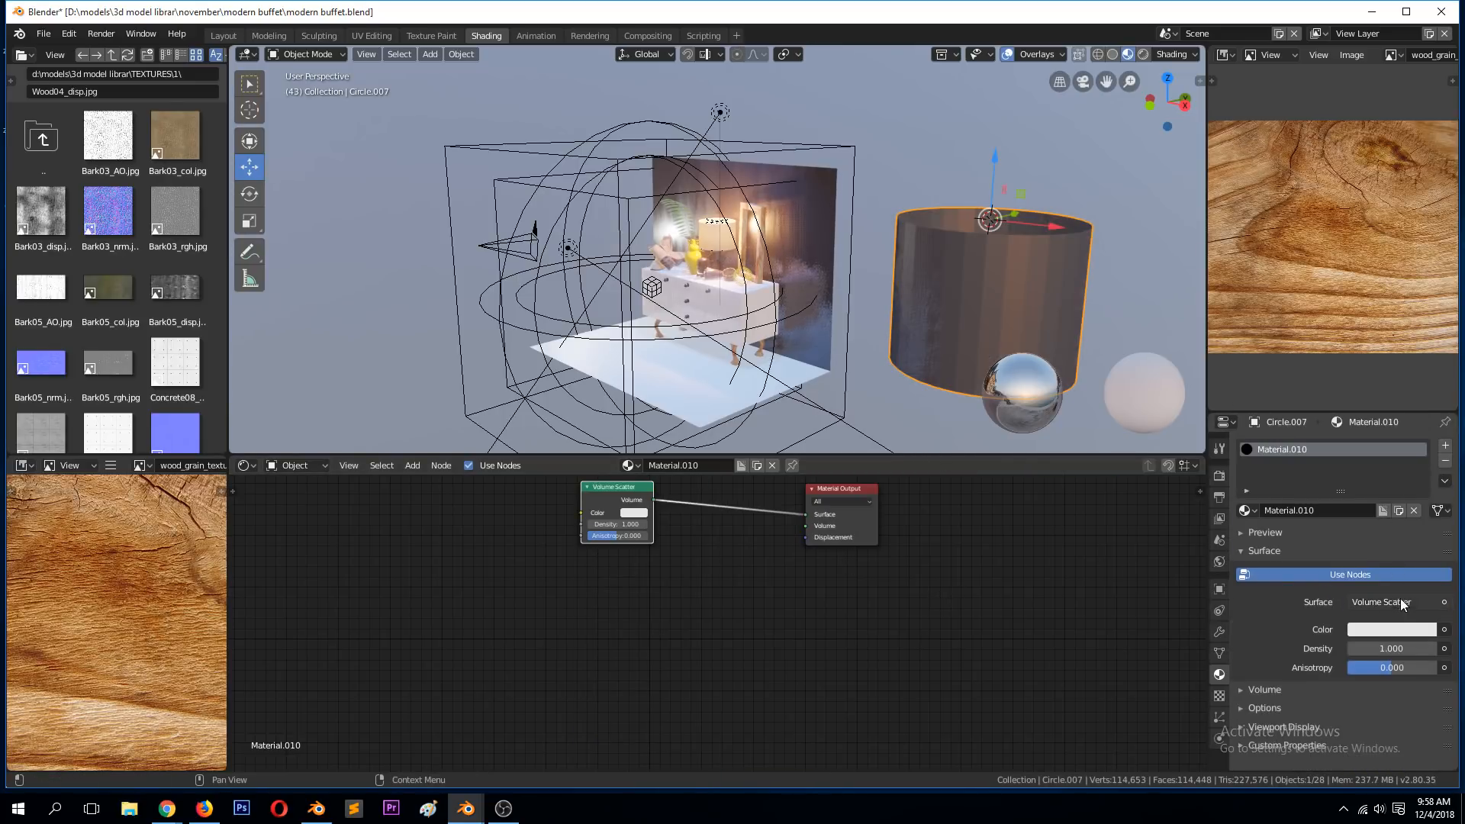
# - Try Glass BSDF as the cylinder material's surface, and replace it with Translucent BSDF
pyautogui.click(1400, 604)
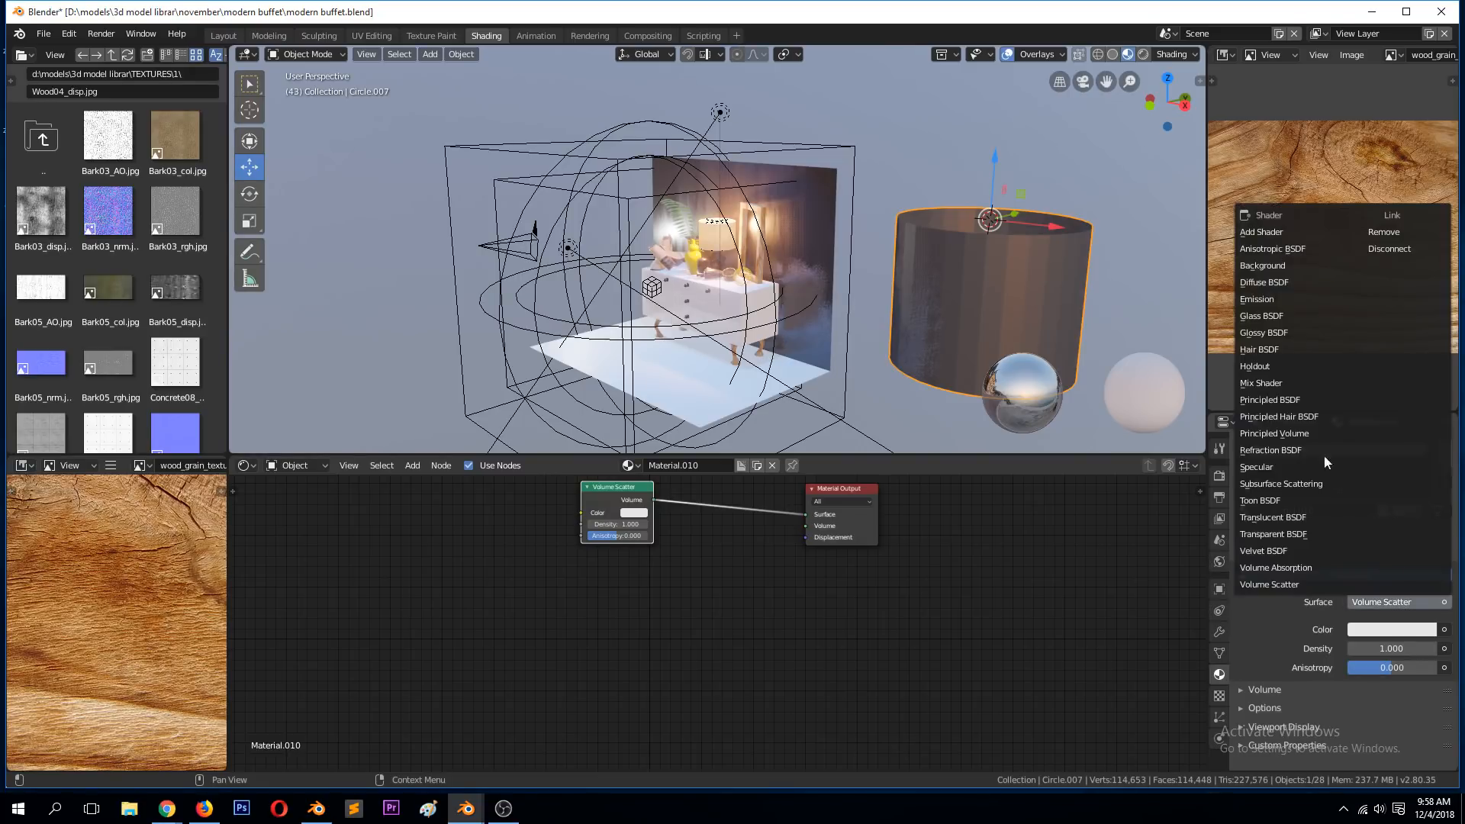
pyautogui.click(1261, 318)
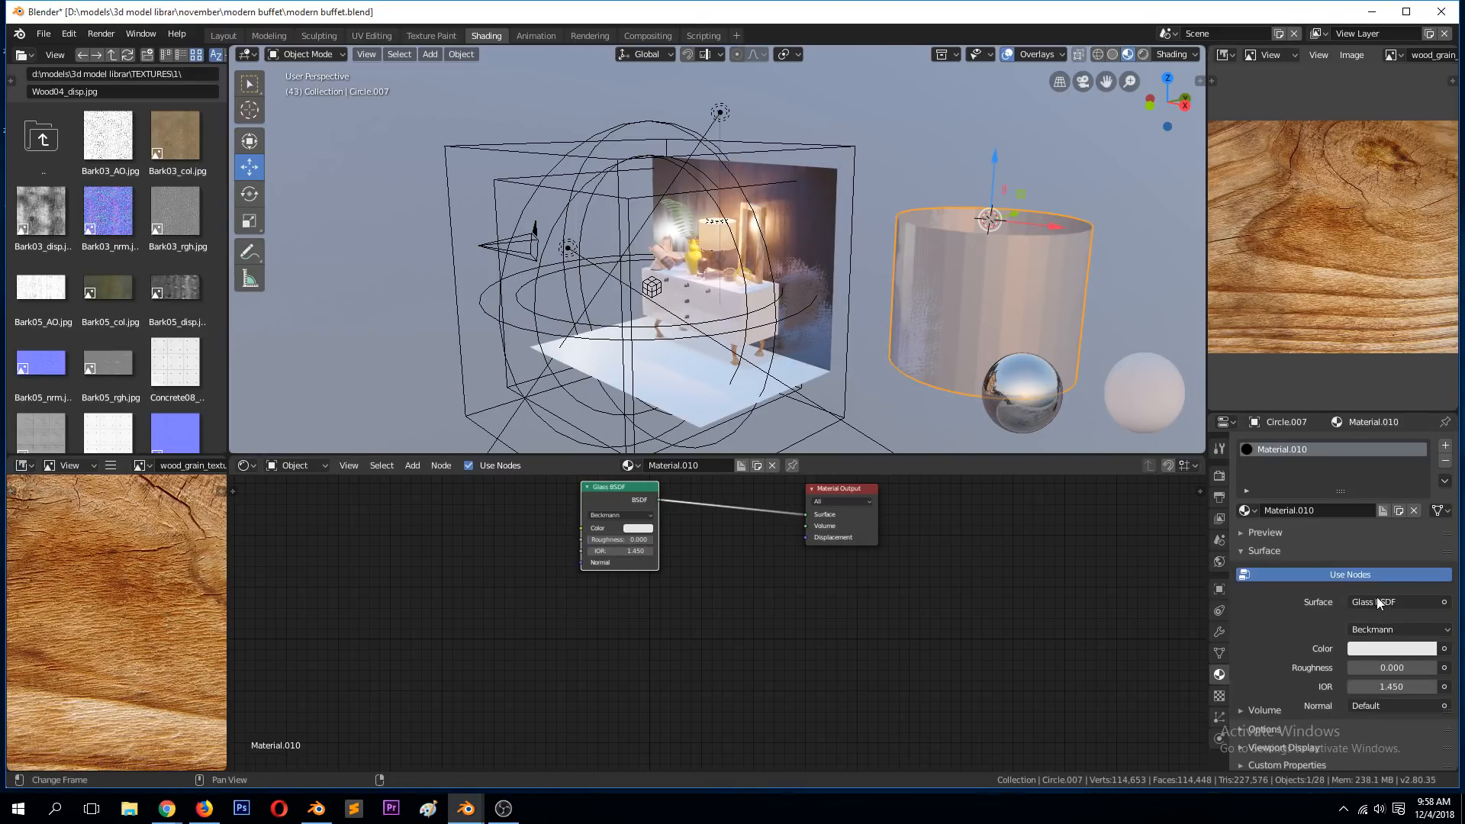
pyautogui.click(1375, 602)
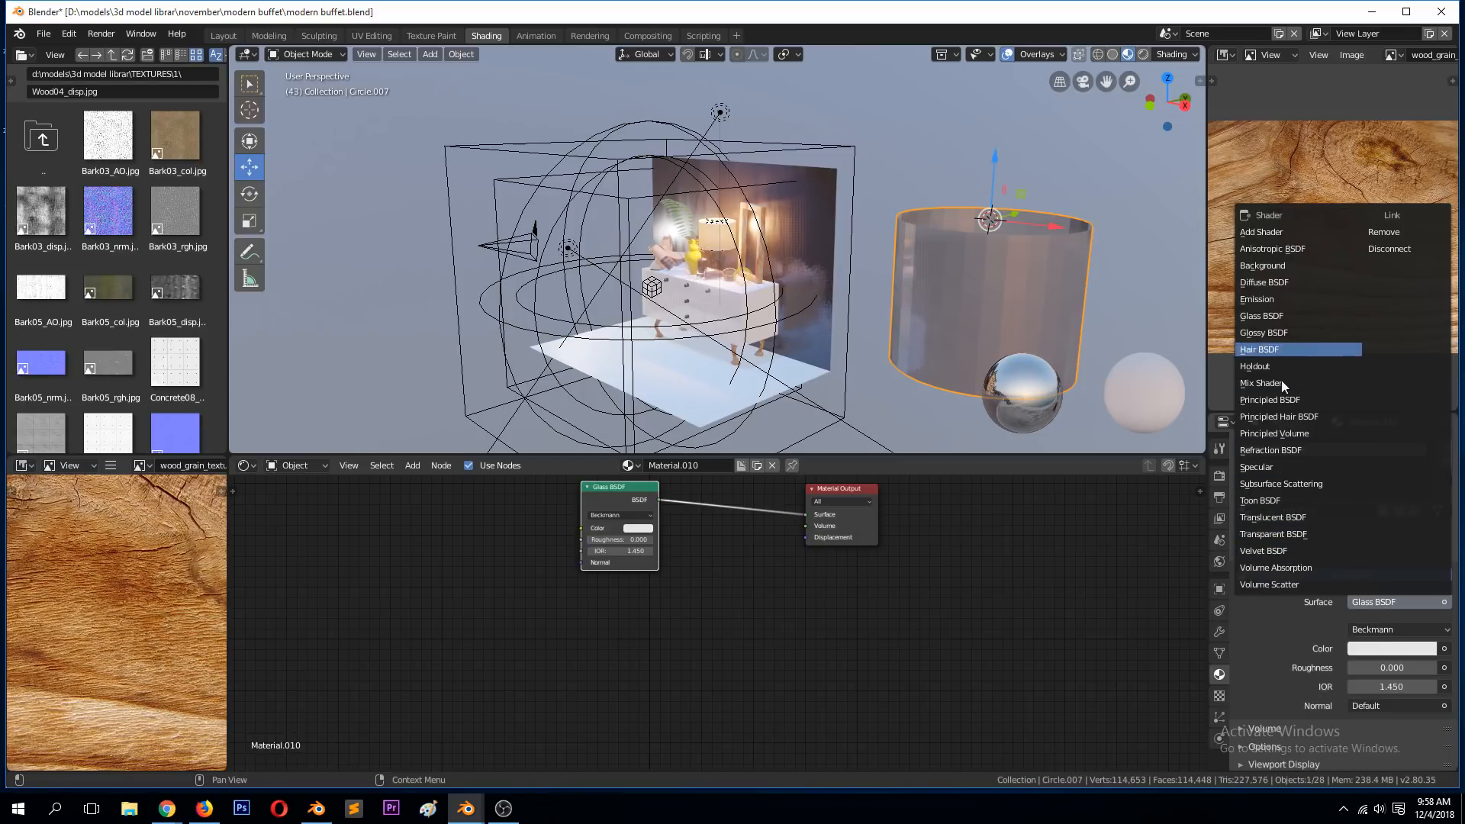
pyautogui.click(1269, 519)
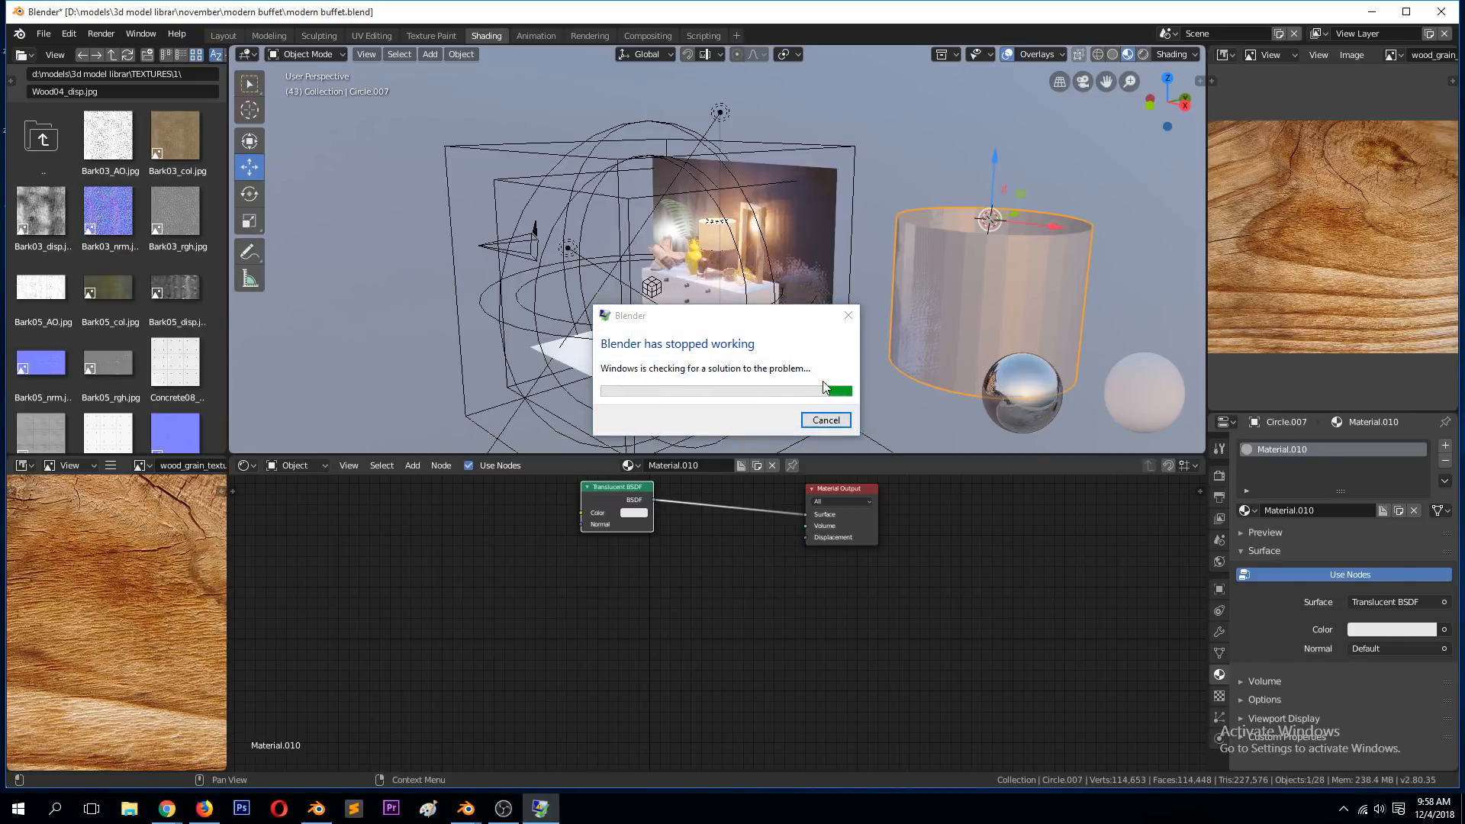
# - Close the crashed Blender program, launch a new instance and reopen the recent file modern buffet.blend
pyautogui.click(827, 419)
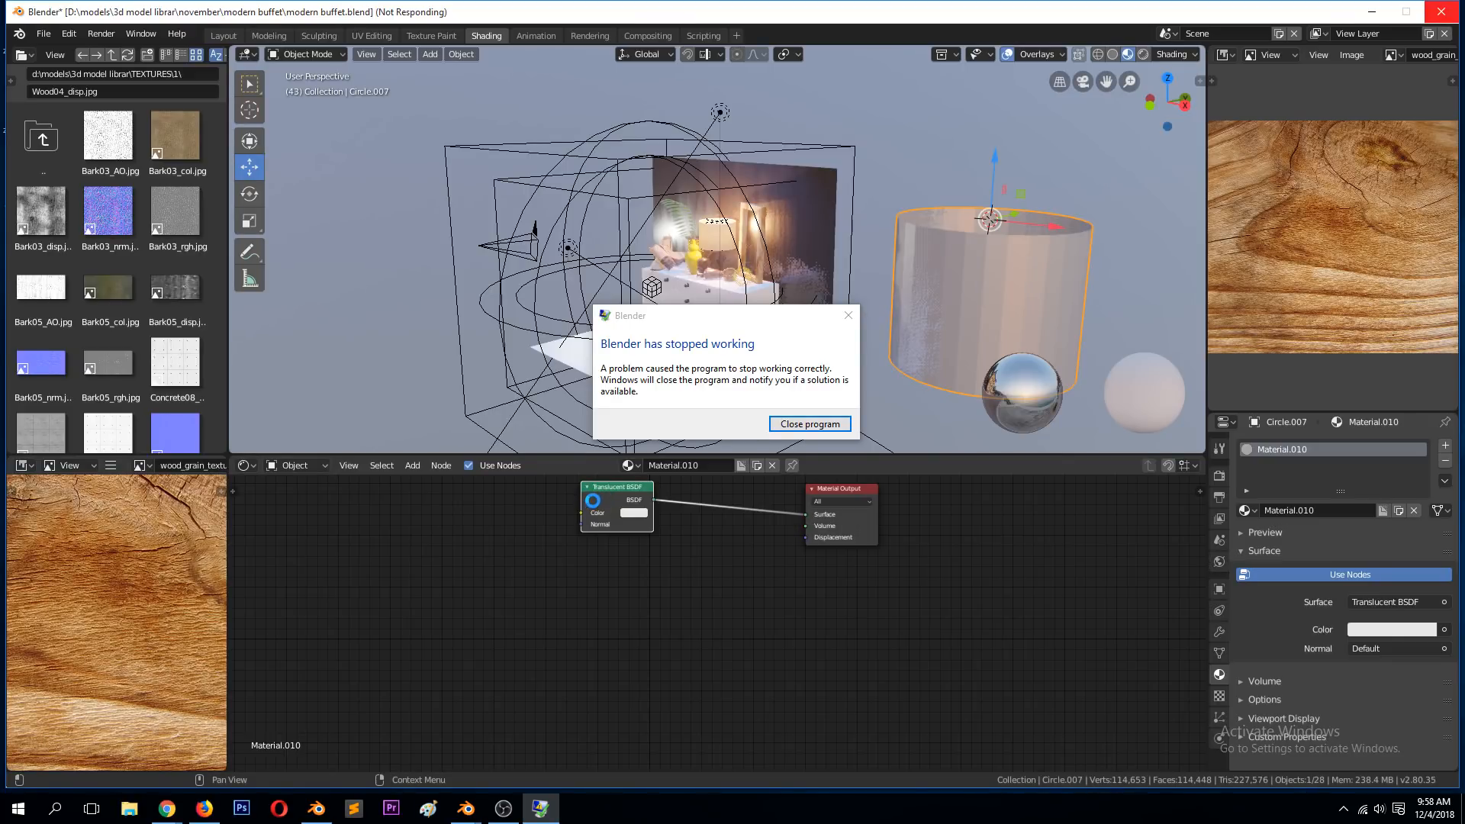
pyautogui.click(810, 424)
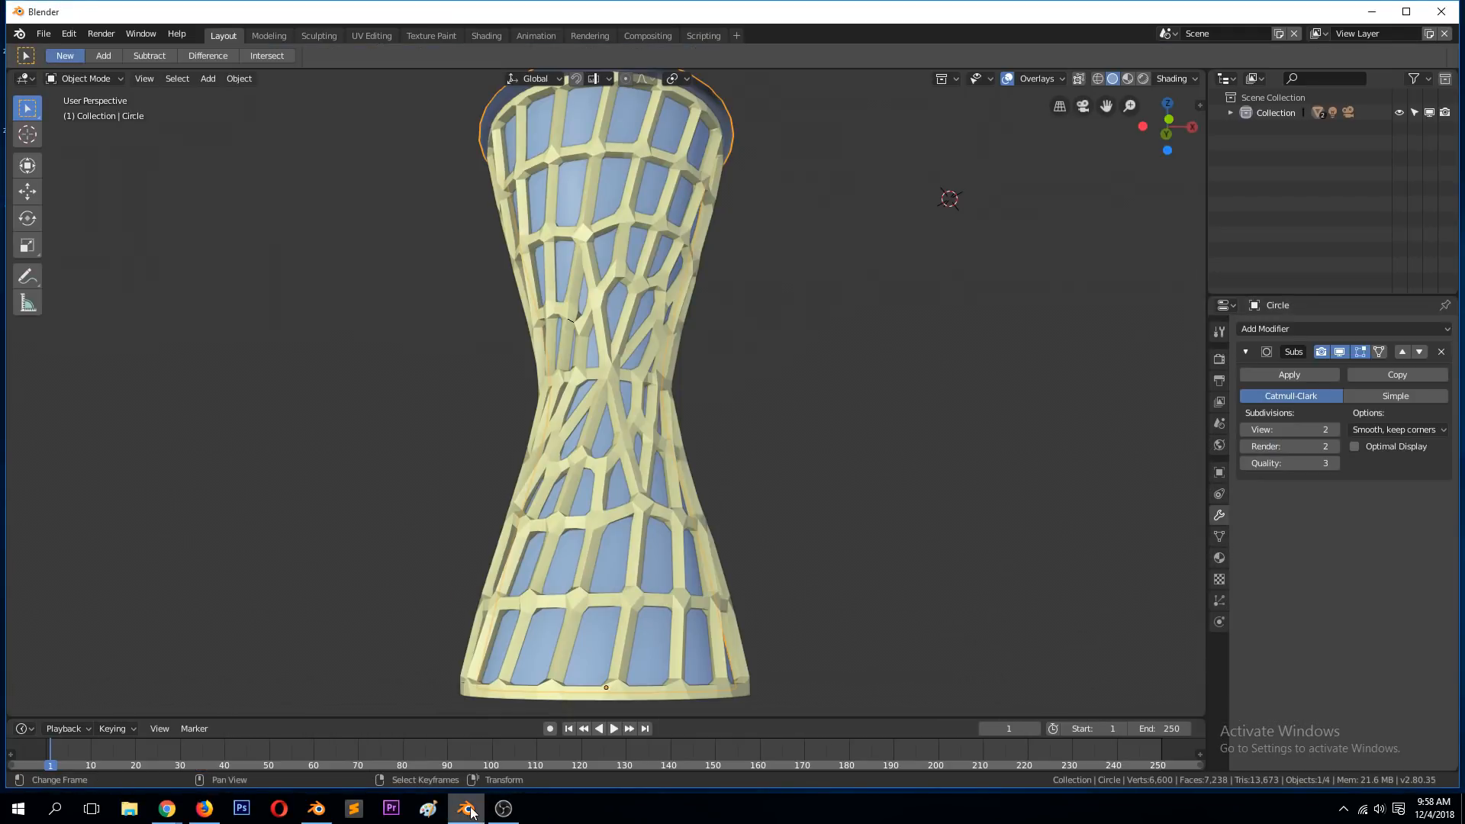
pyautogui.rightClick(473, 813)
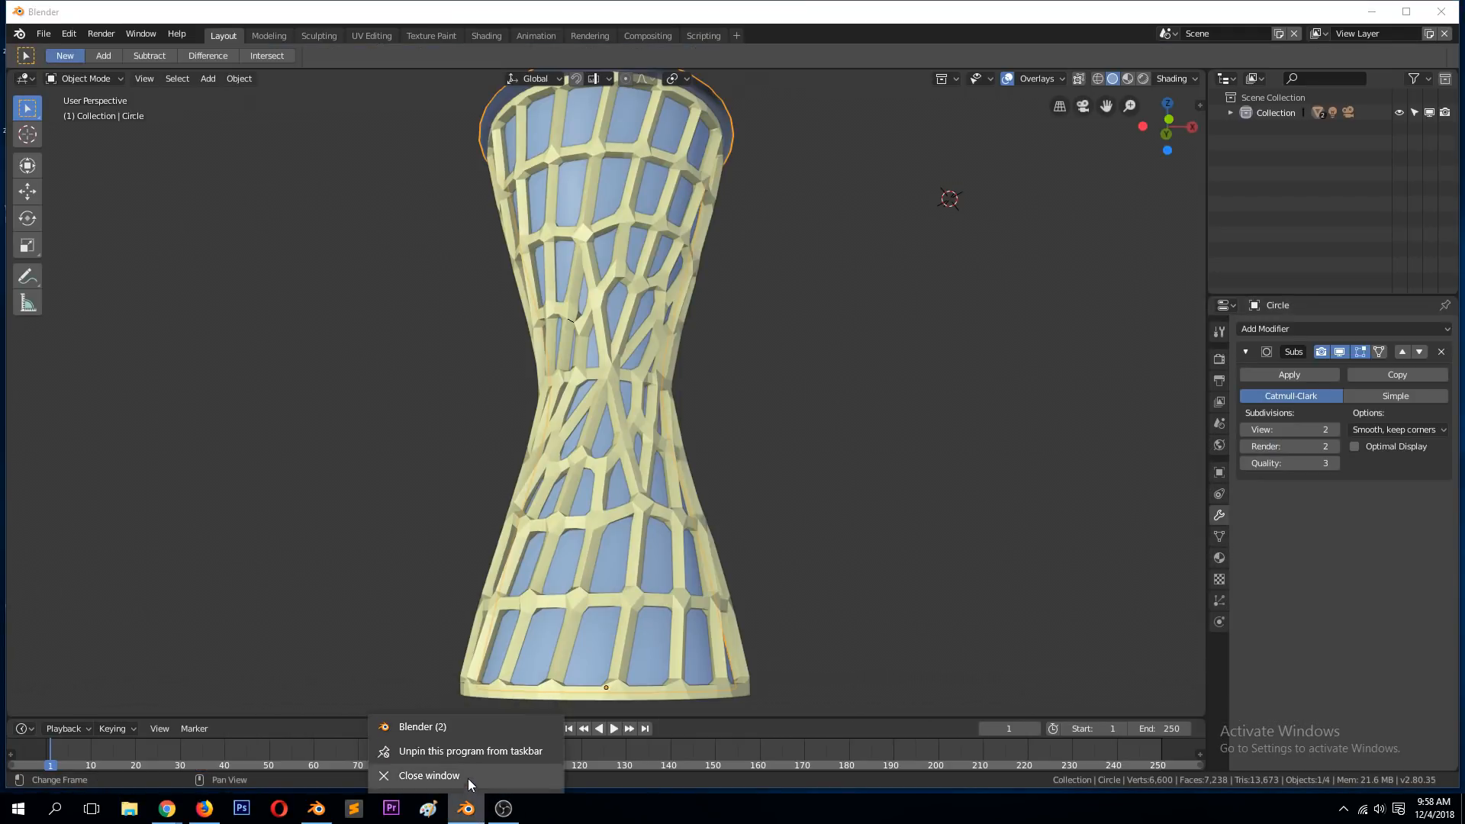
pyautogui.click(469, 721)
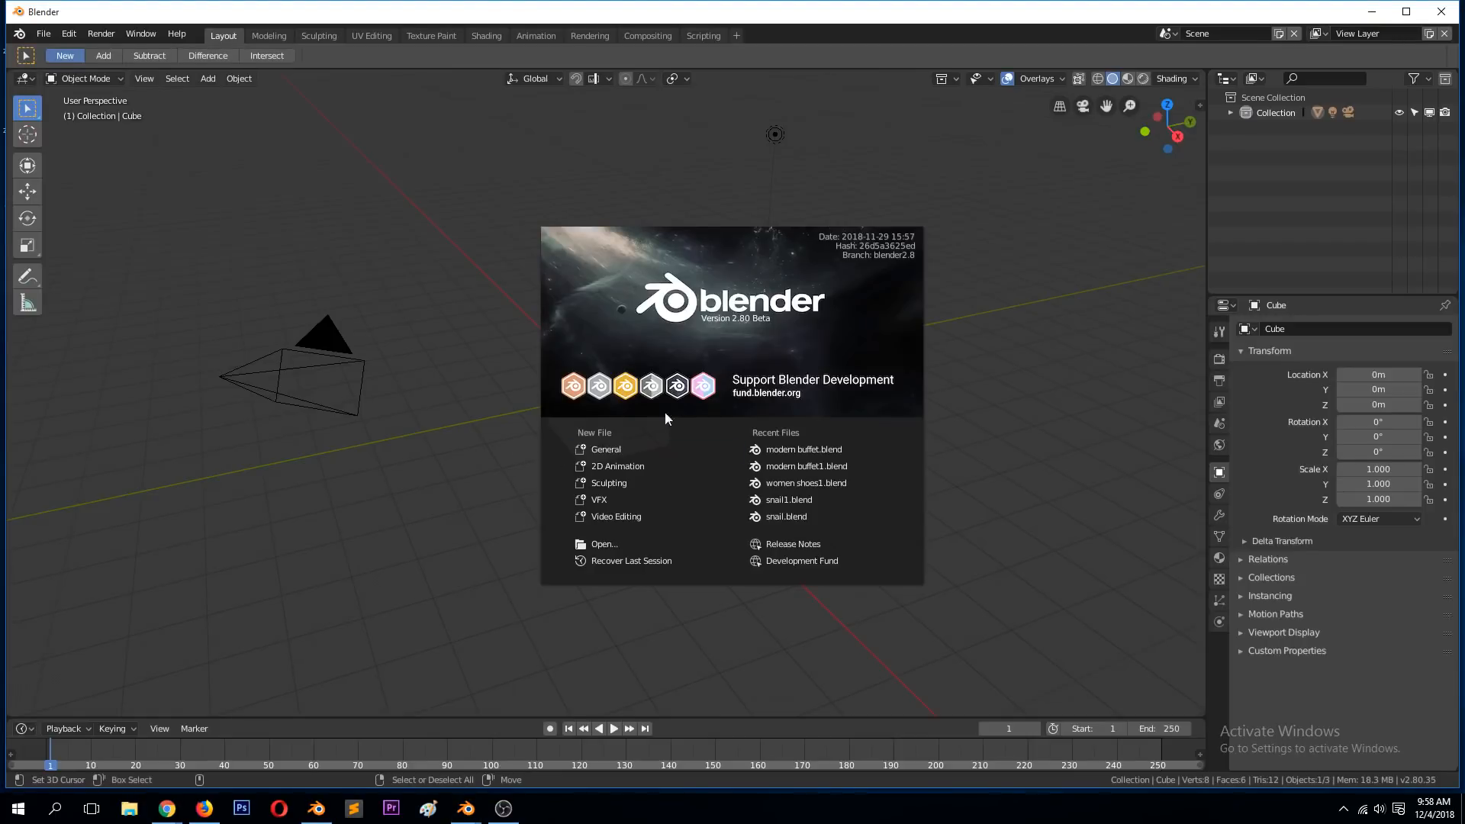
pyautogui.click(758, 450)
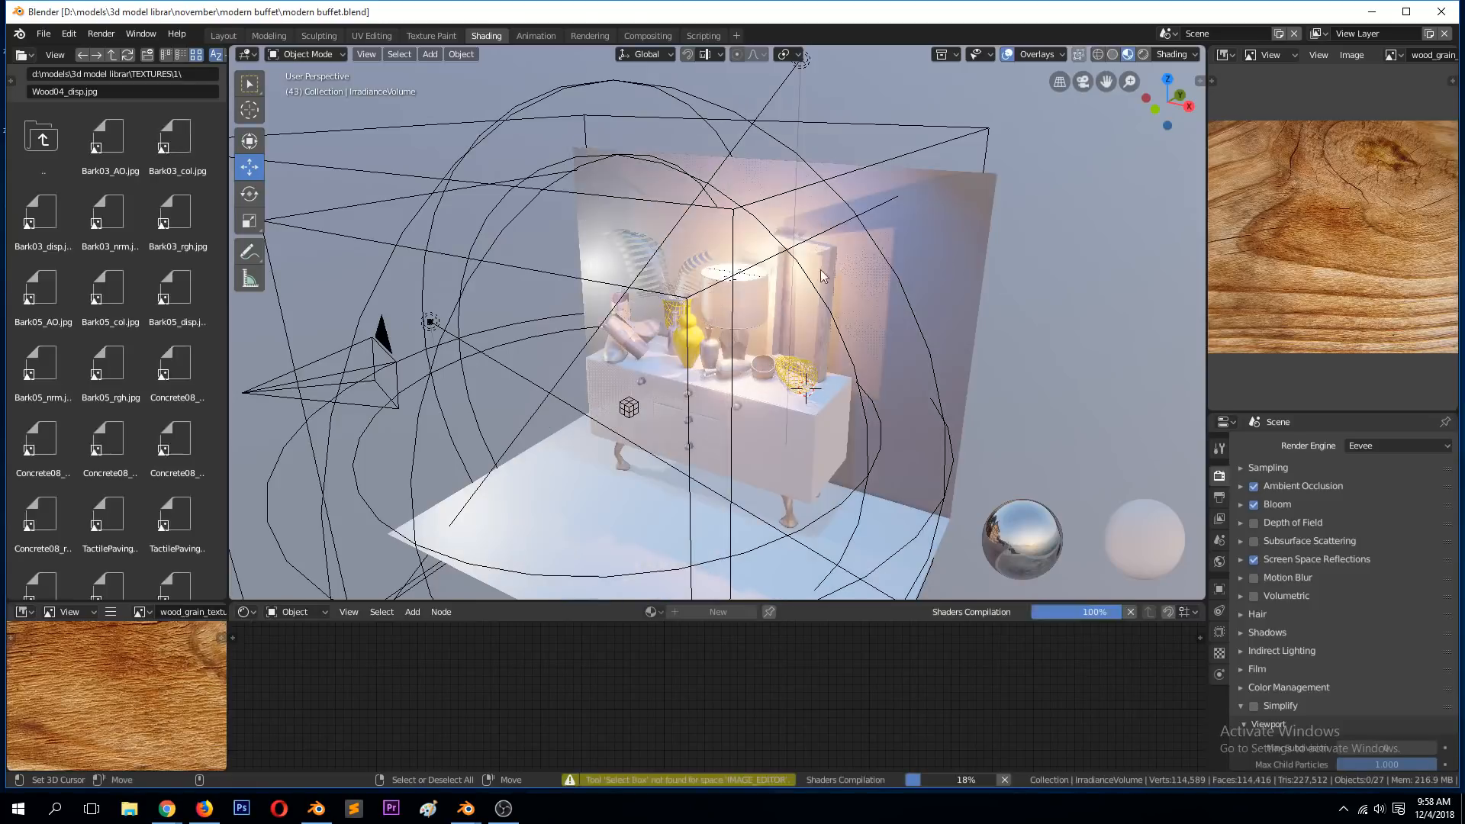
# - Place the 3D cursor beside the buffet scene, add a 2 m wide circle mesh there and enter its edit mode
pyautogui.scroll(2, 804, 388)
pyautogui.scroll(-4, 804, 388)
pyautogui.click(968, 304)
pyautogui.hotkey('shift', 'a')
pyautogui.moveTo(998, 306)
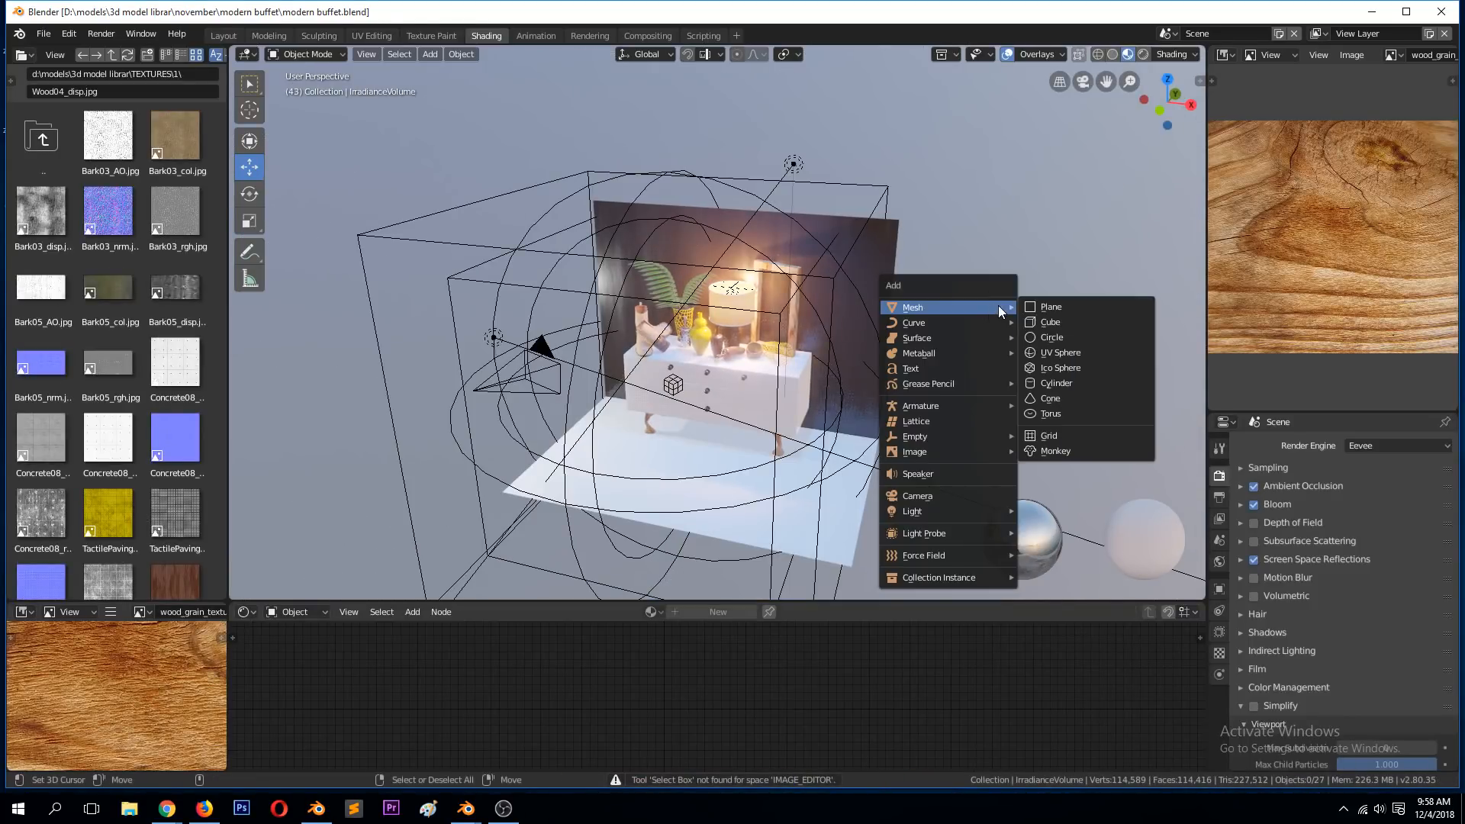
pyautogui.click(1056, 337)
pyautogui.press('Tab')
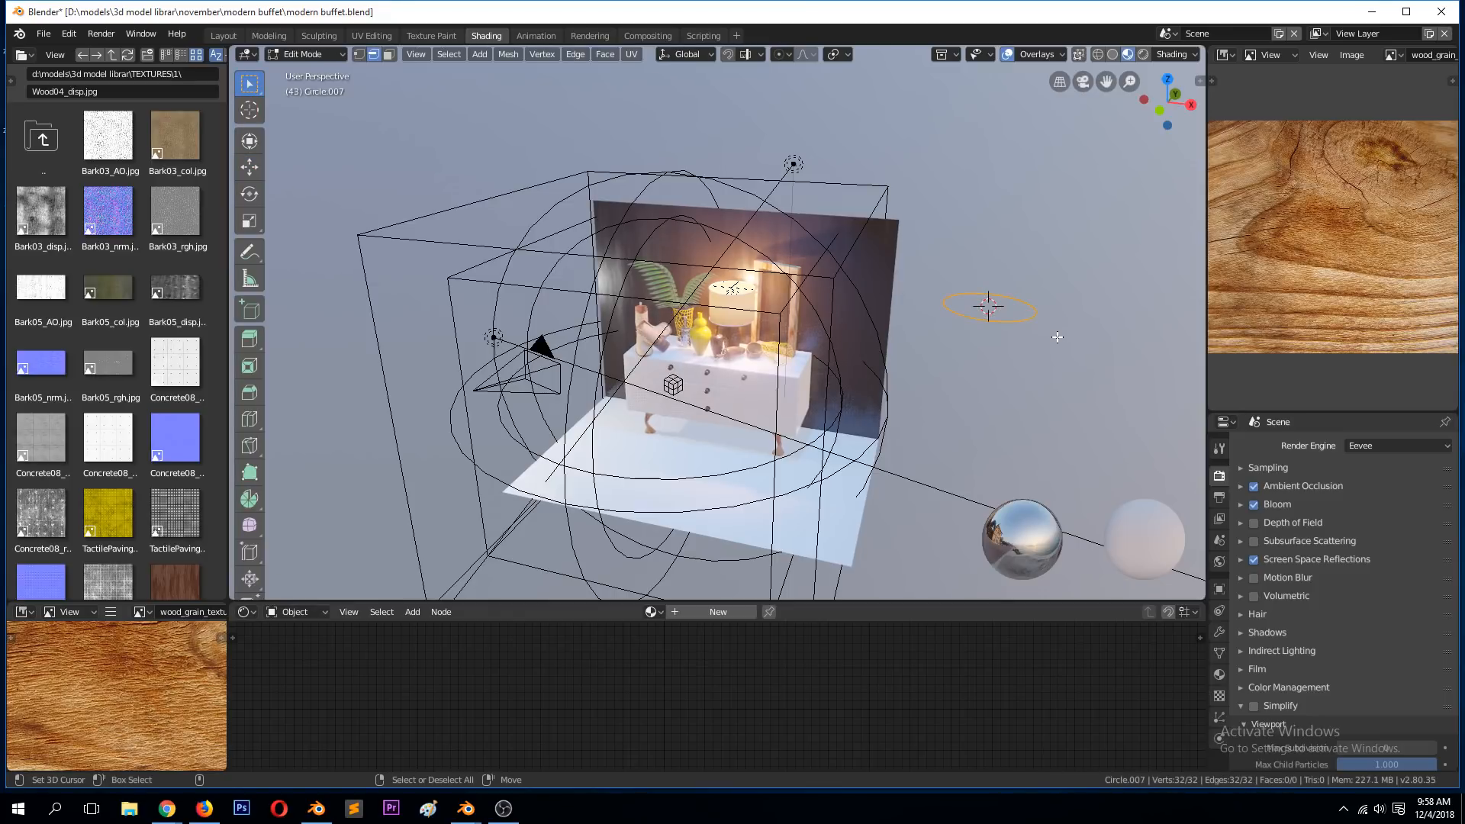
# - Extrude the circle downward about 1.9 m into an open cylinder and return to object mode
pyautogui.scroll(2, 1054, 332)
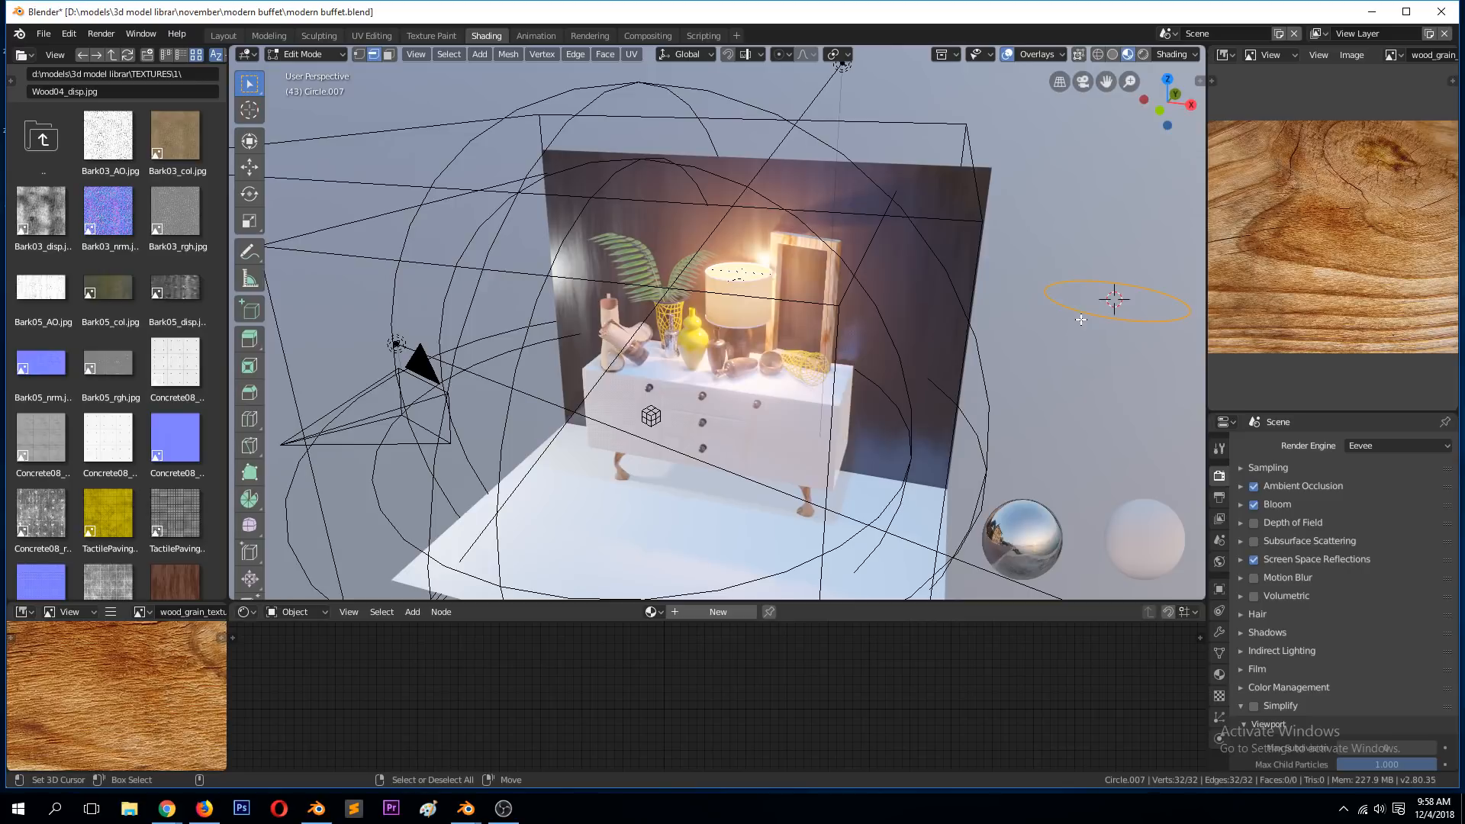
pyautogui.press('e')
pyautogui.click(1073, 424)
pyautogui.press('Tab')
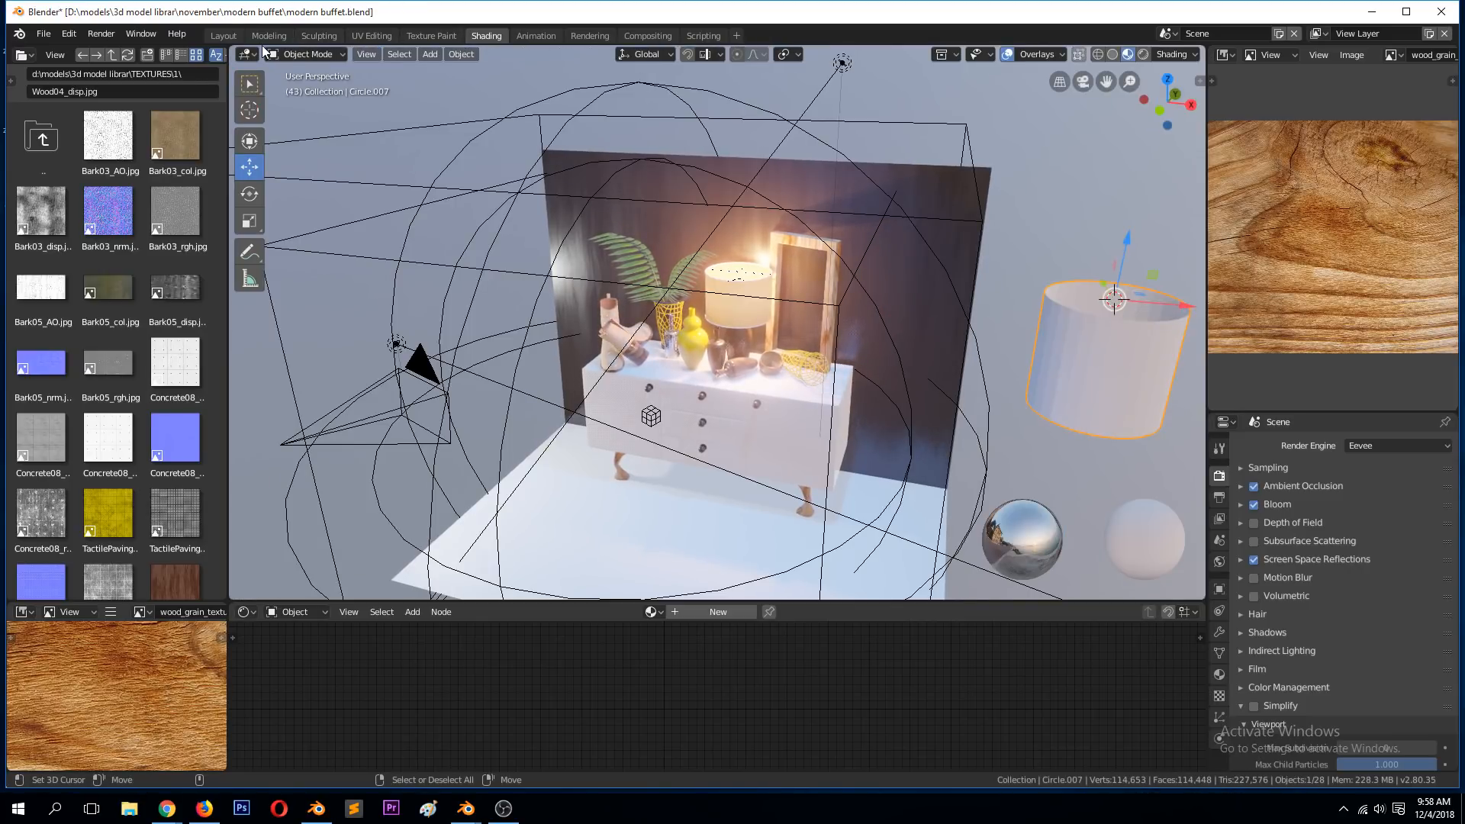
# - Compare the scene's rendered, material and solid shading in the Layout workspace, and examine the new cylinder up close
pyautogui.click(232, 38)
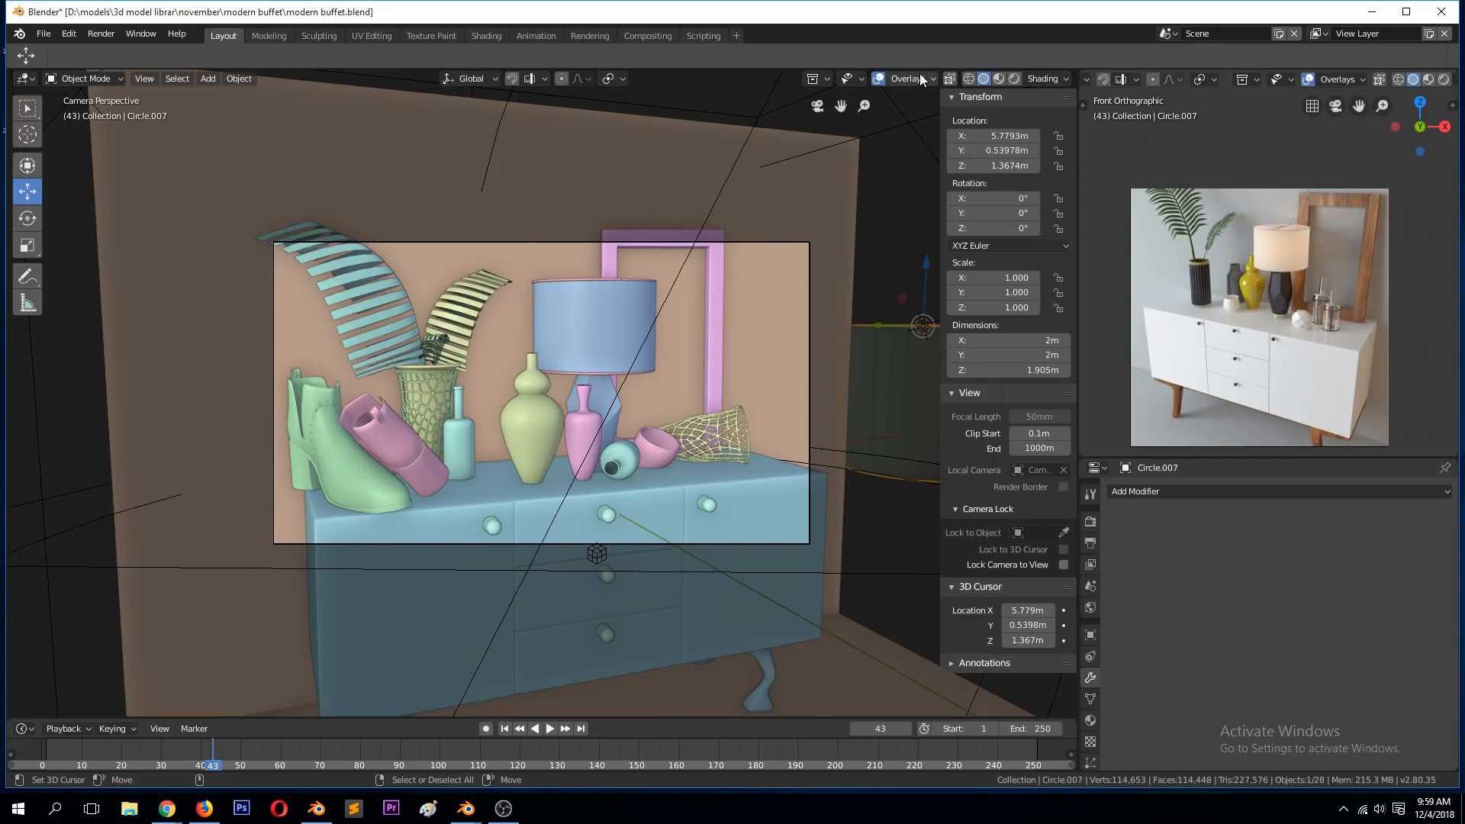
pyautogui.click(1015, 78)
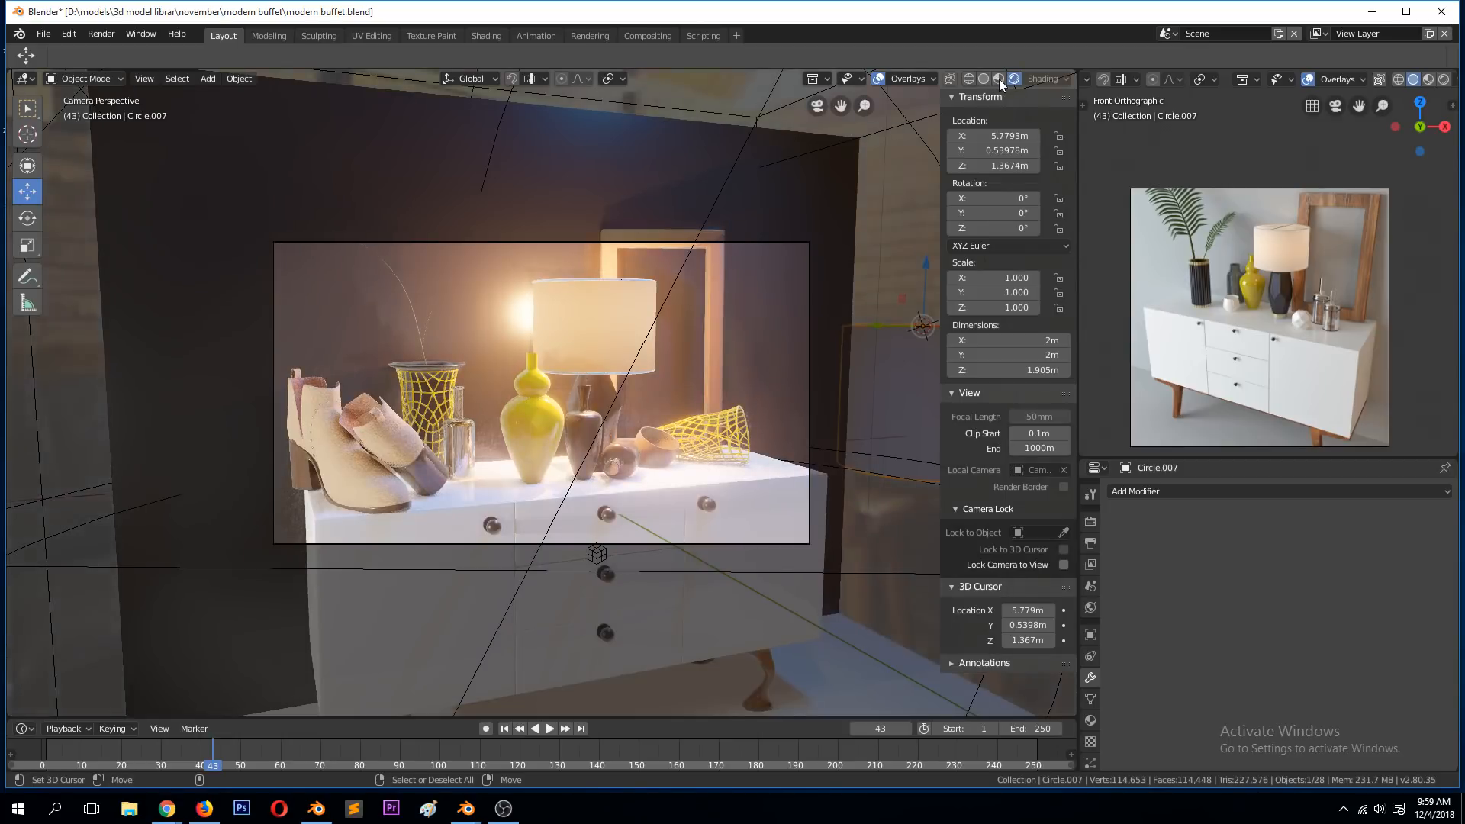
pyautogui.click(1000, 79)
pyautogui.click(984, 79)
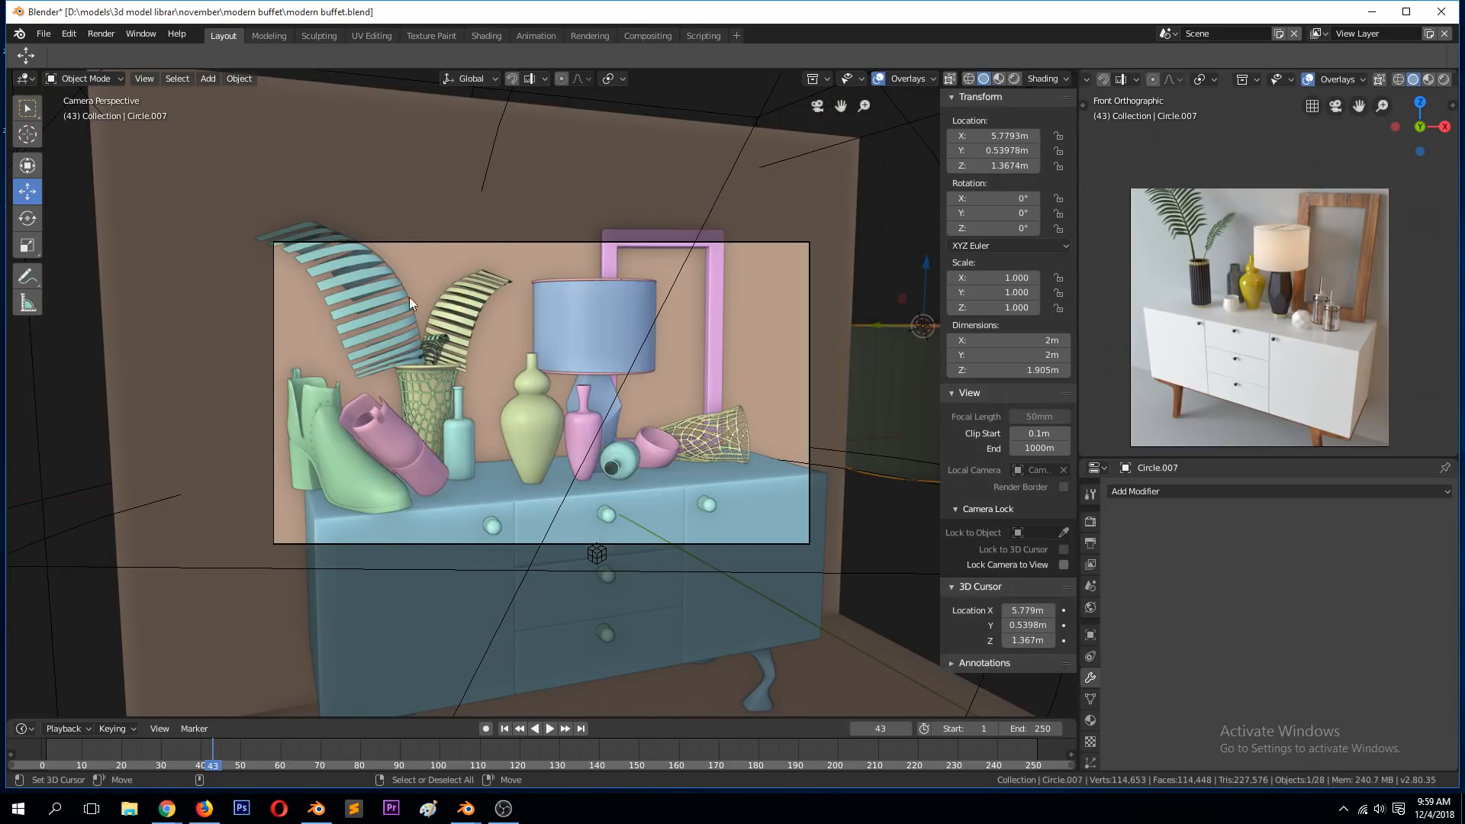
pyautogui.press('KP_Decimal')
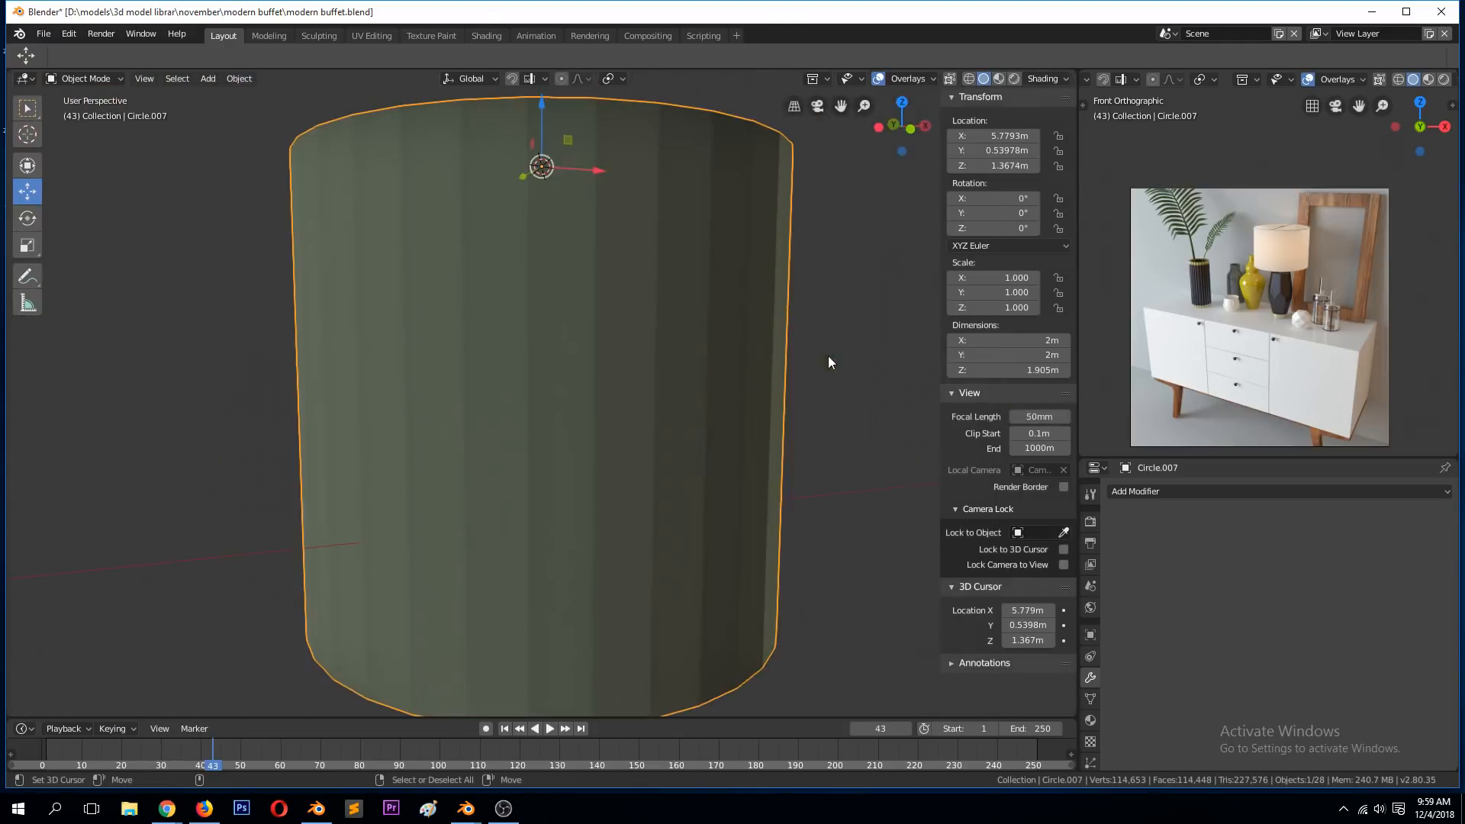
pyautogui.scroll(-7, 809, 345)
pyautogui.scroll(1, 769, 376)
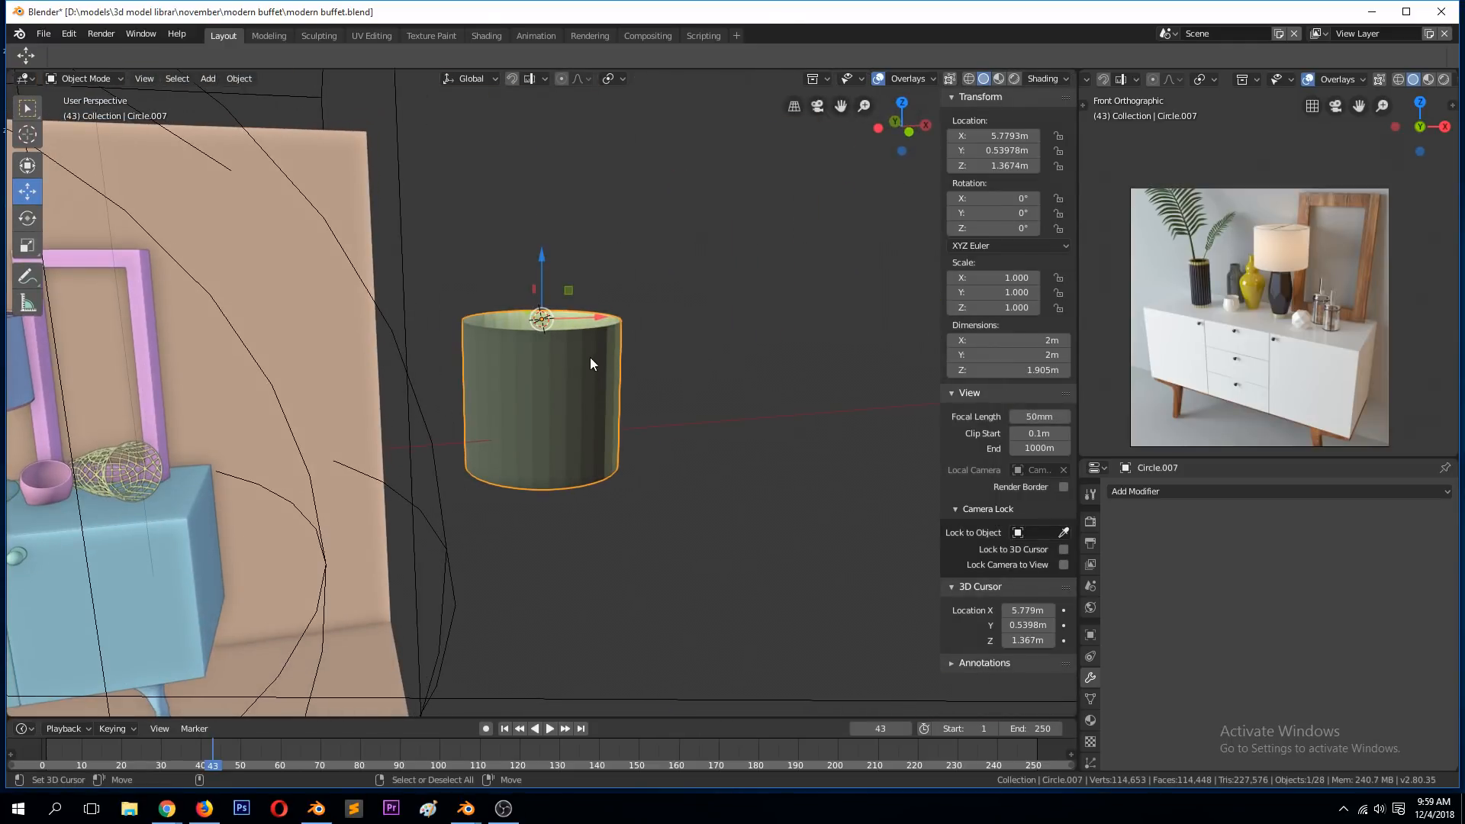
# - Return to the Shading workspace and create a new material for the cylinder
pyautogui.click(489, 36)
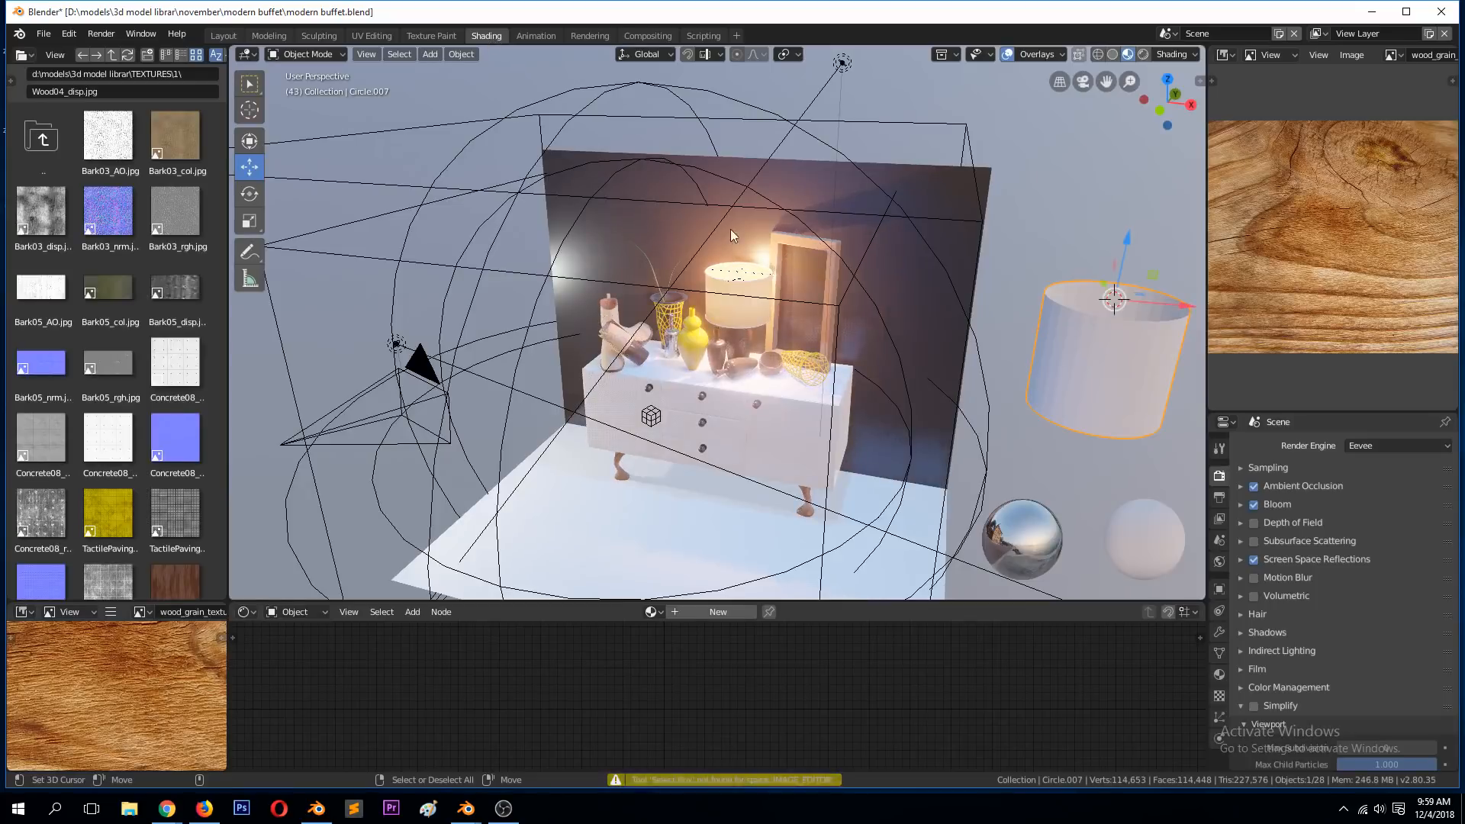
pyautogui.click(1219, 674)
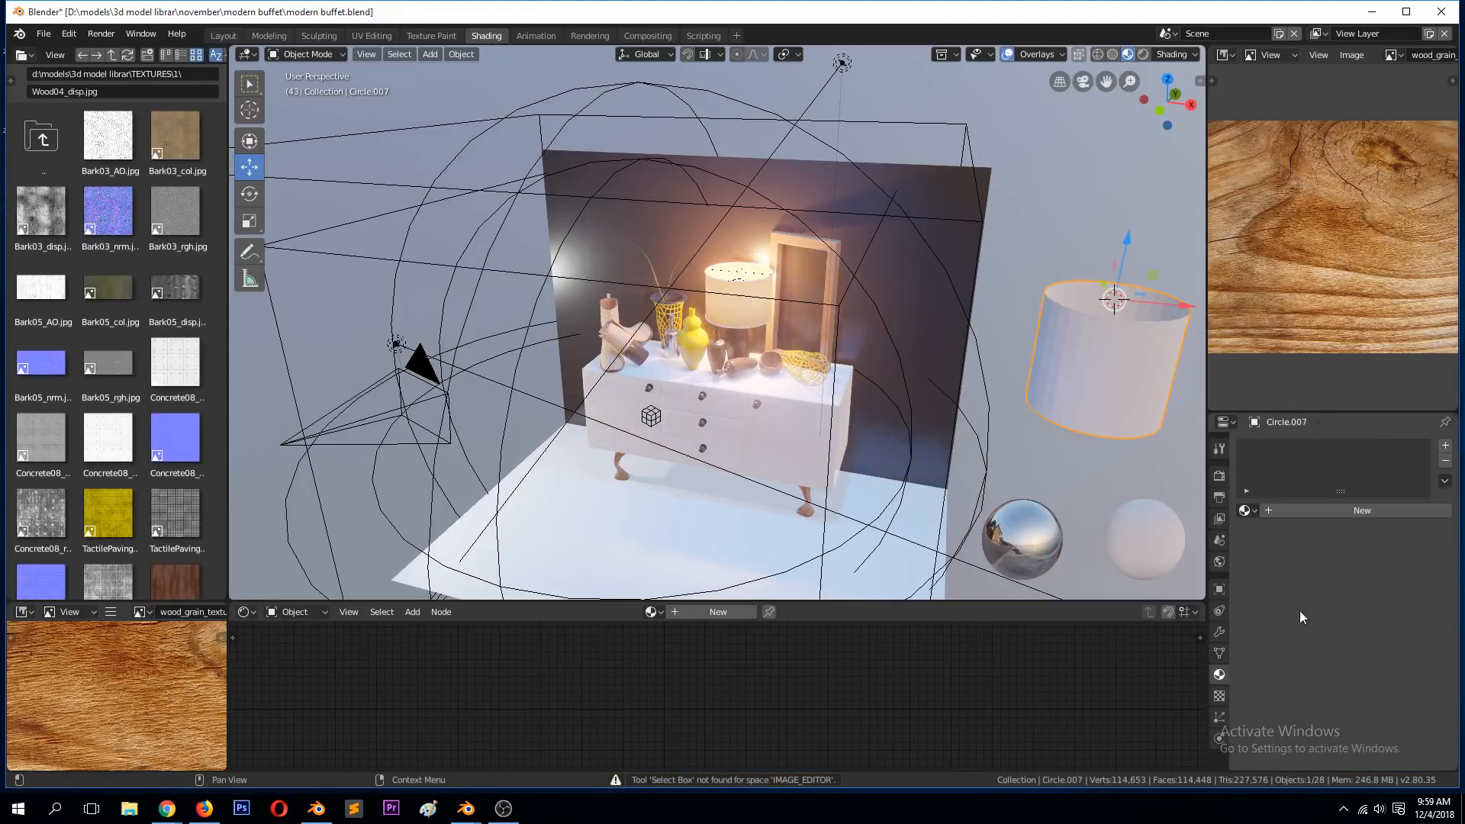
pyautogui.click(1329, 508)
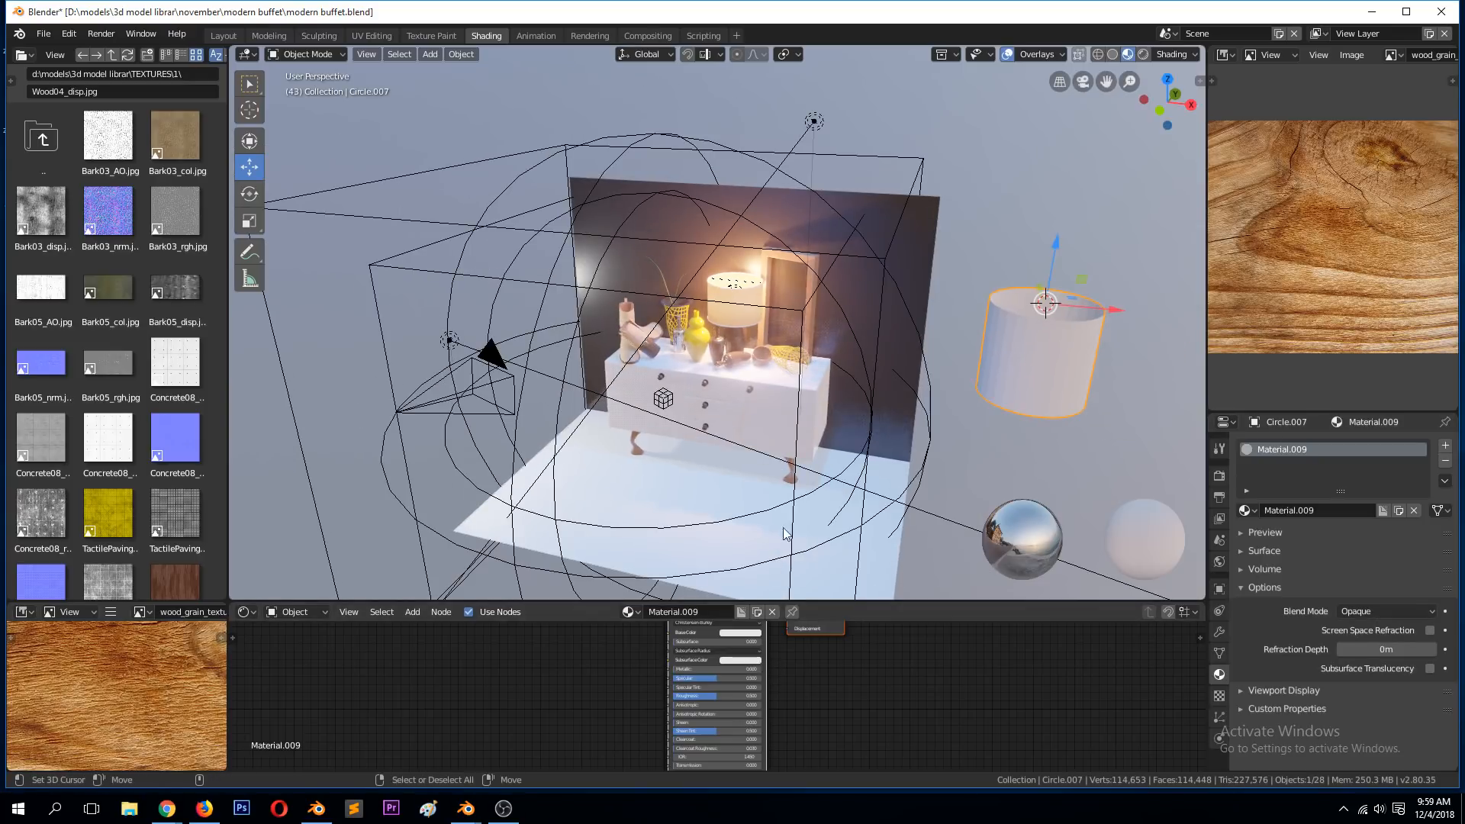
# - Set the viewport to solid shading with studio lighting and random object colours
pyautogui.scroll(-1, 734, 693)
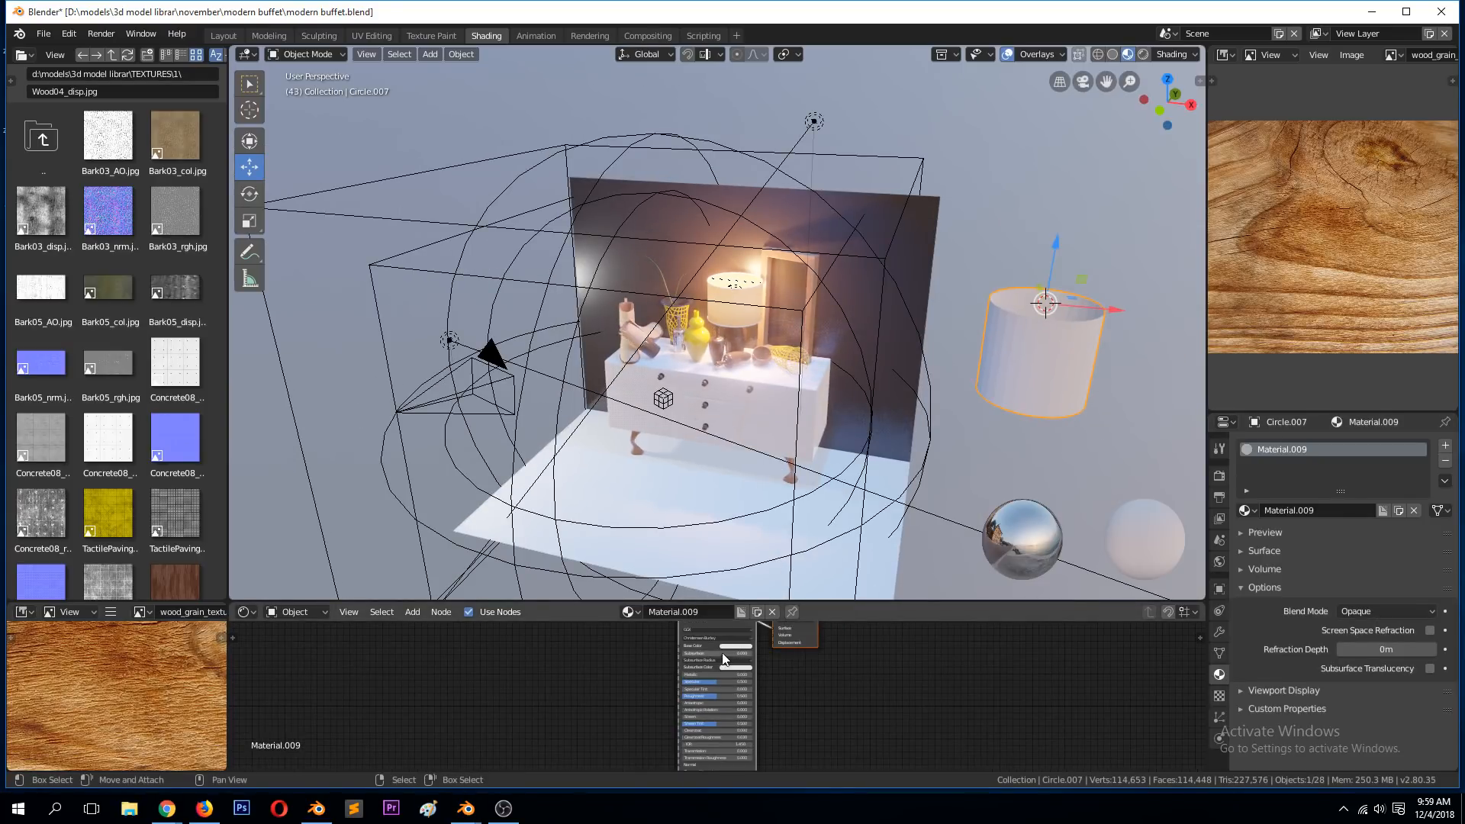
pyautogui.click(1112, 54)
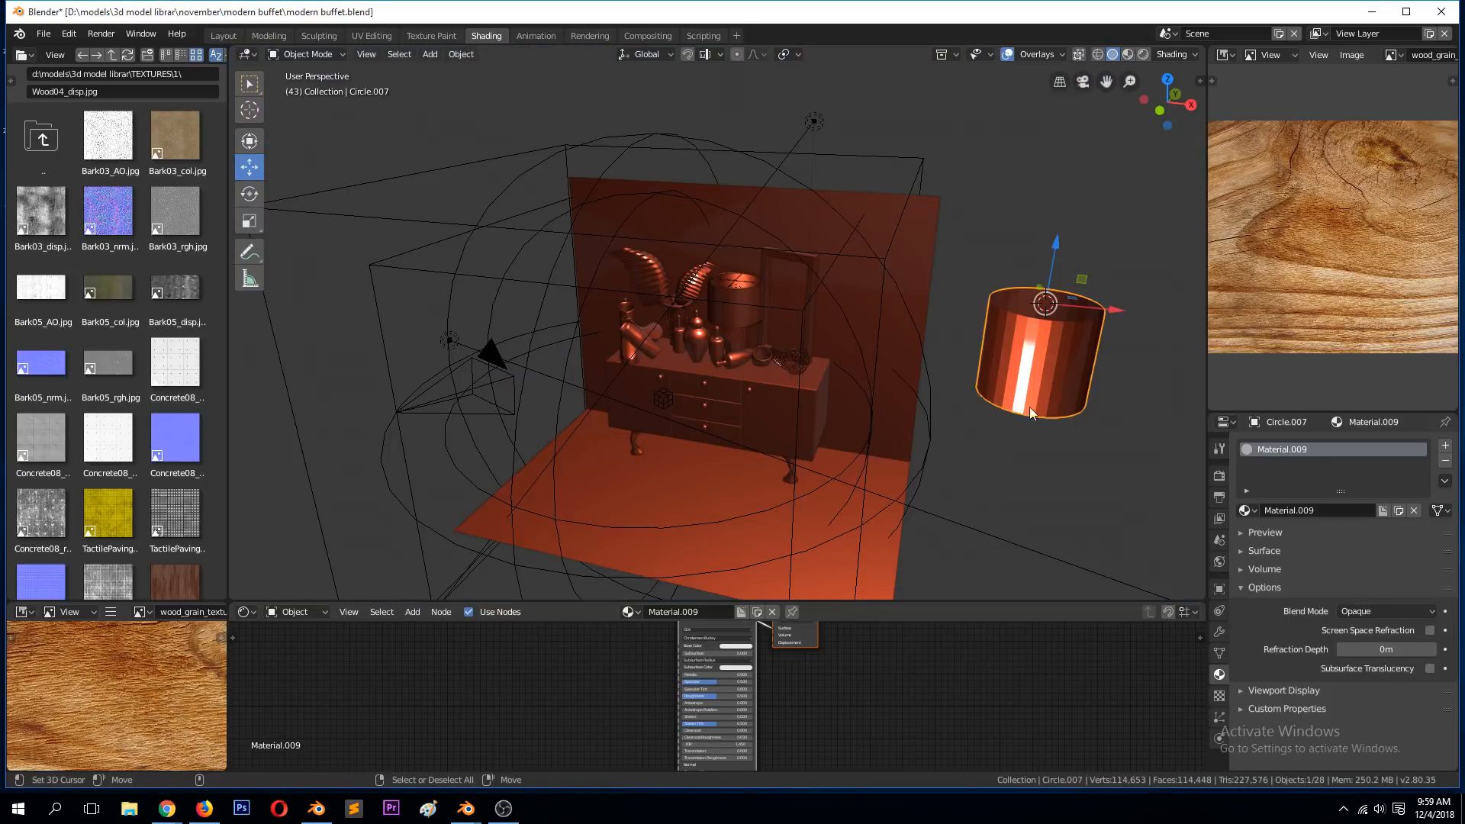
pyautogui.click(1175, 54)
pyautogui.click(1128, 142)
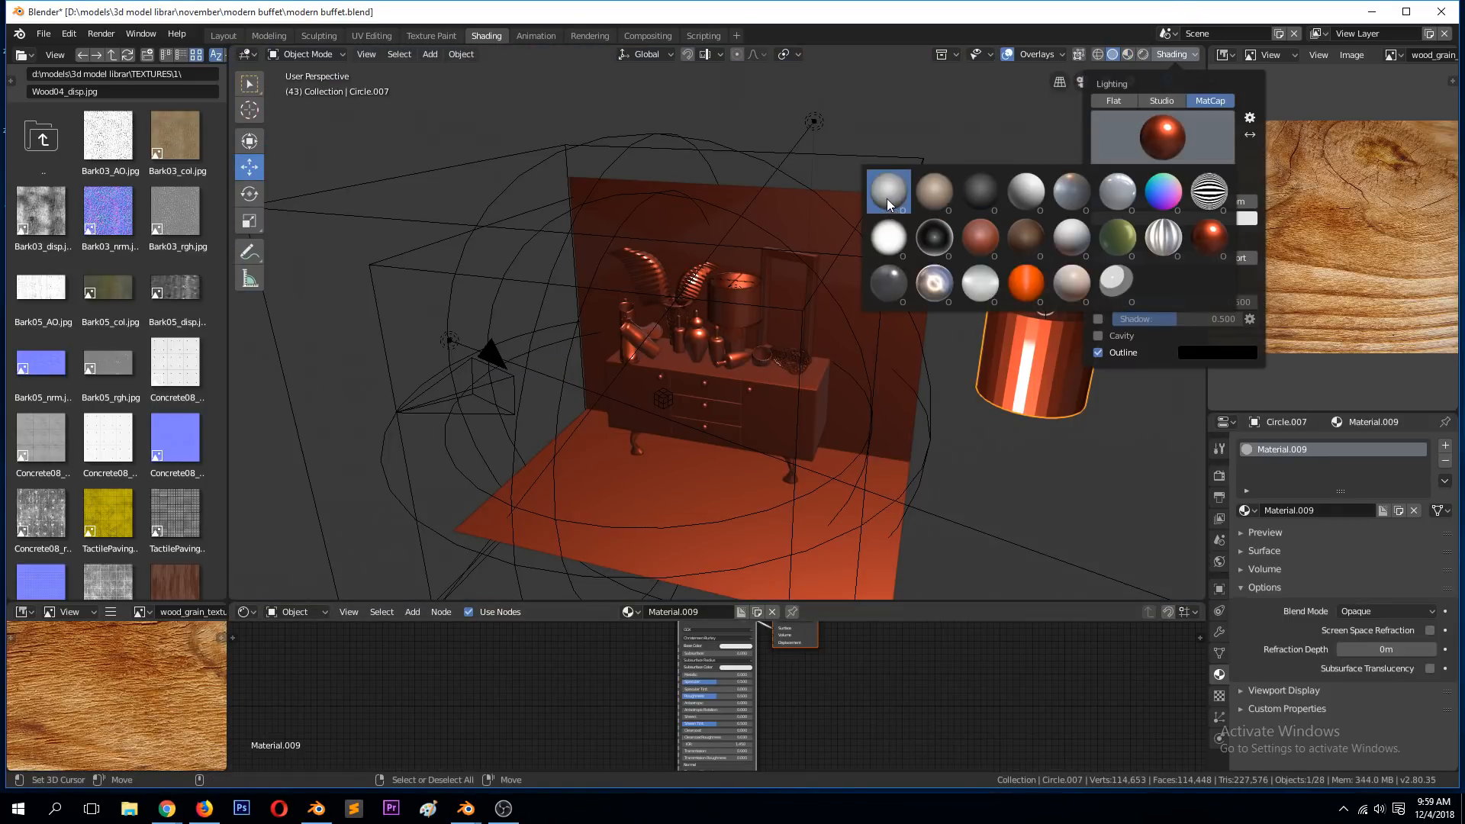
pyautogui.click(887, 198)
pyautogui.click(1114, 100)
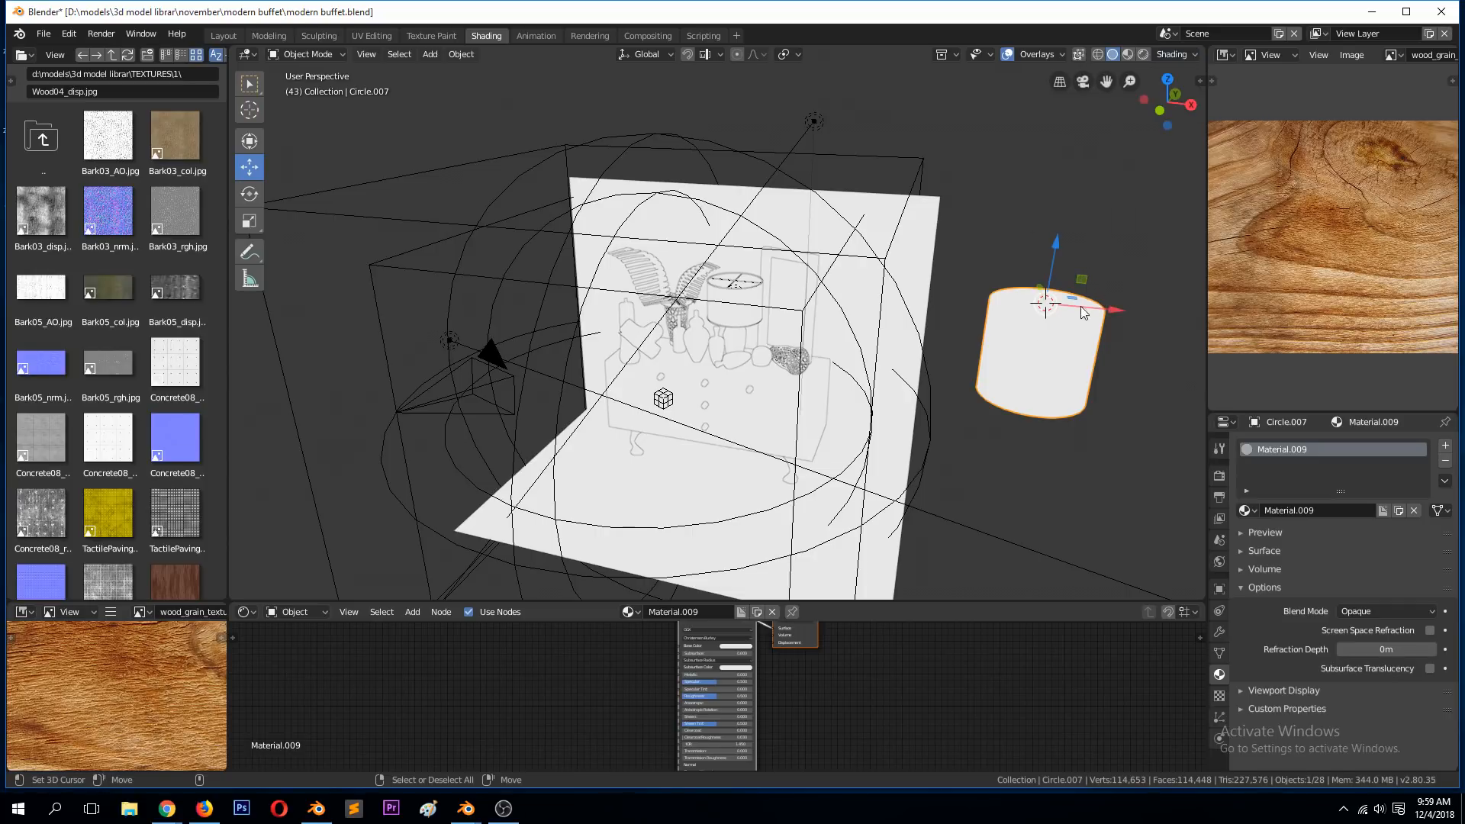
pyautogui.click(1172, 54)
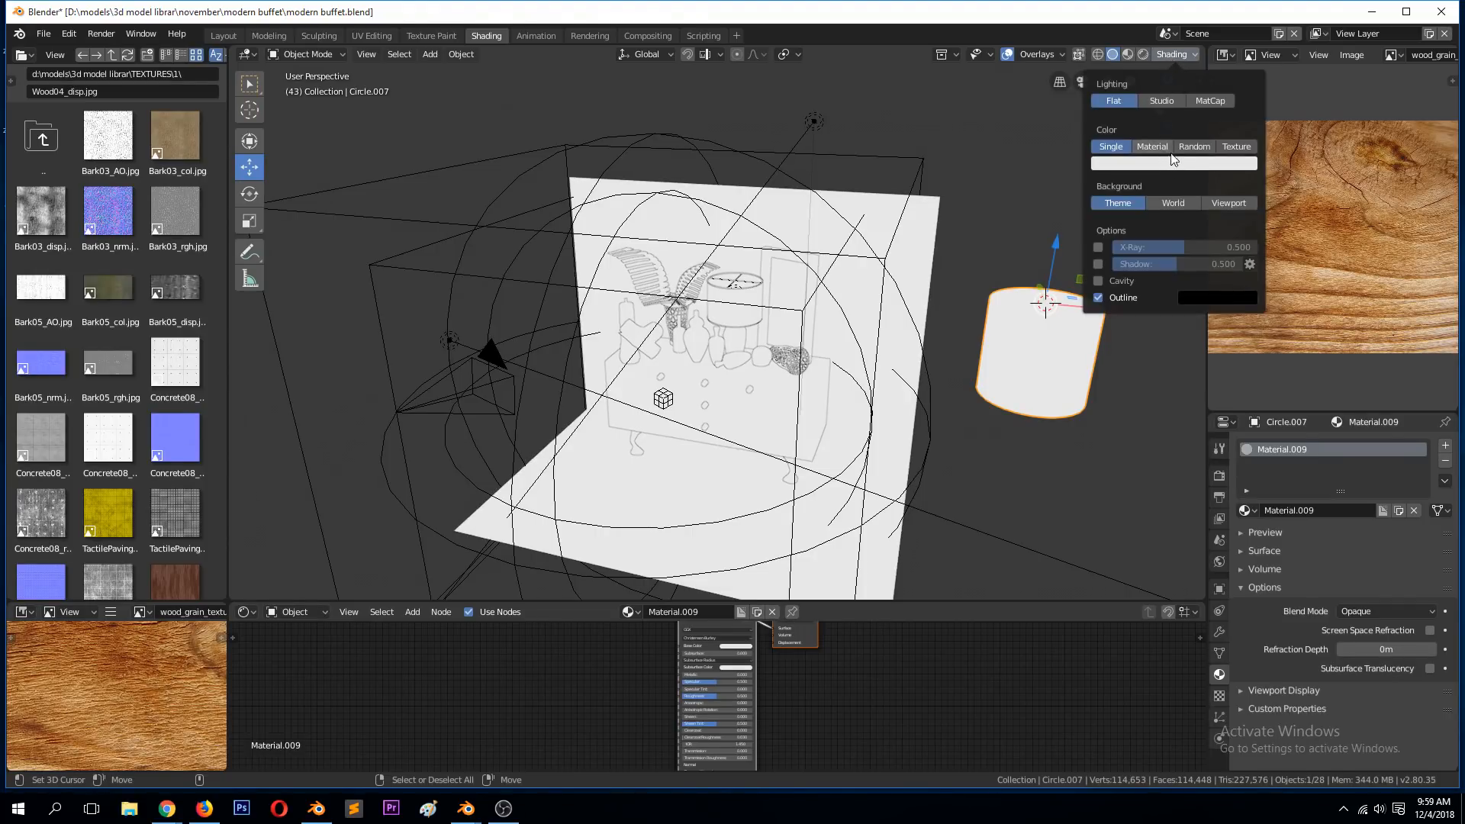
pyautogui.click(1194, 145)
pyautogui.click(1159, 100)
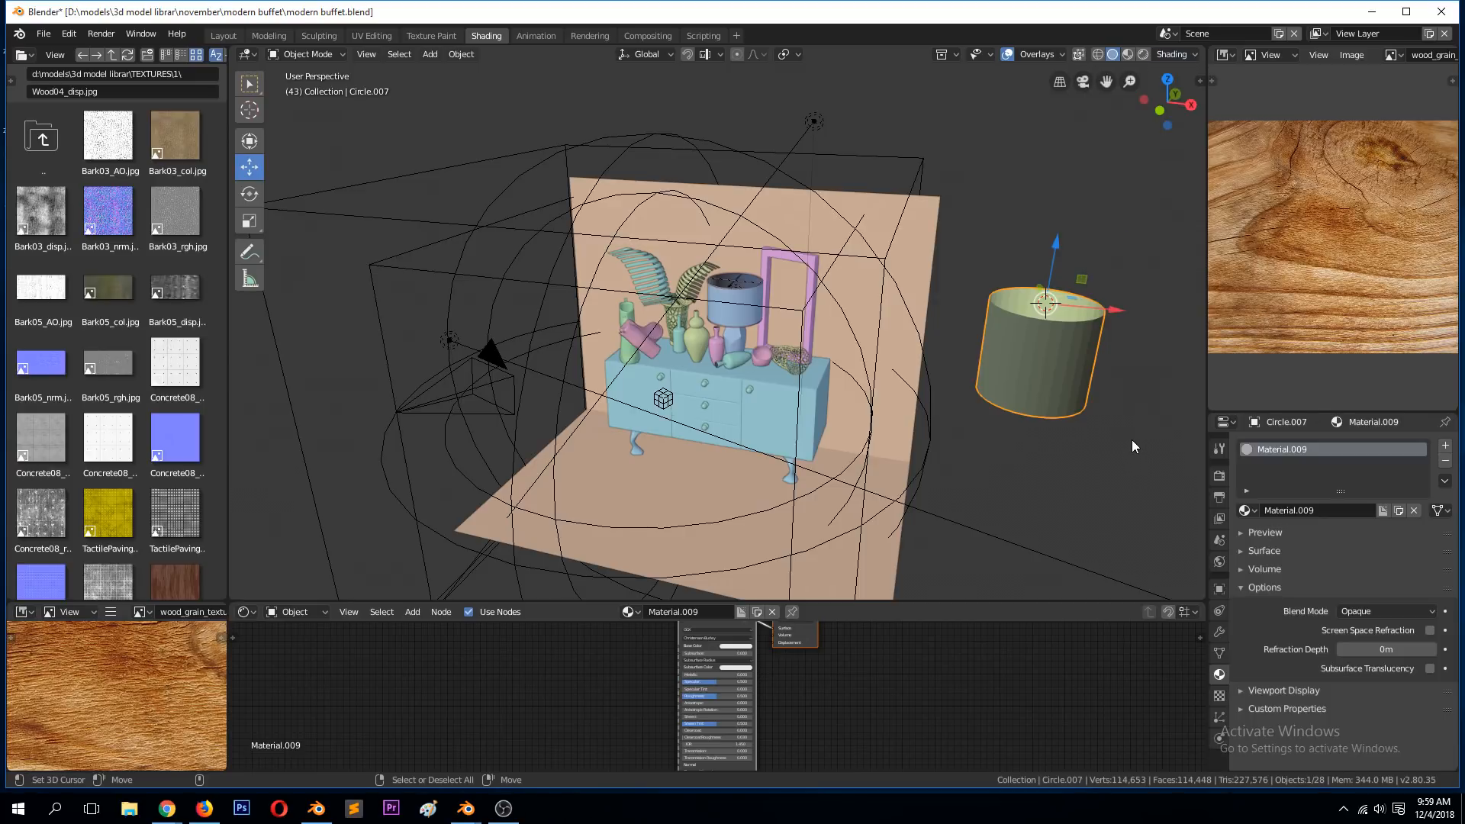
# - Enlarge the shader editor and move the cylinder's Principled BSDF node away from the Material Output
pyautogui.press('KP_Decimal')
pyautogui.scroll(-5, 1084, 431)
pyautogui.moveTo(978, 405); pyautogui.dragTo(1004, 386, button='middle')
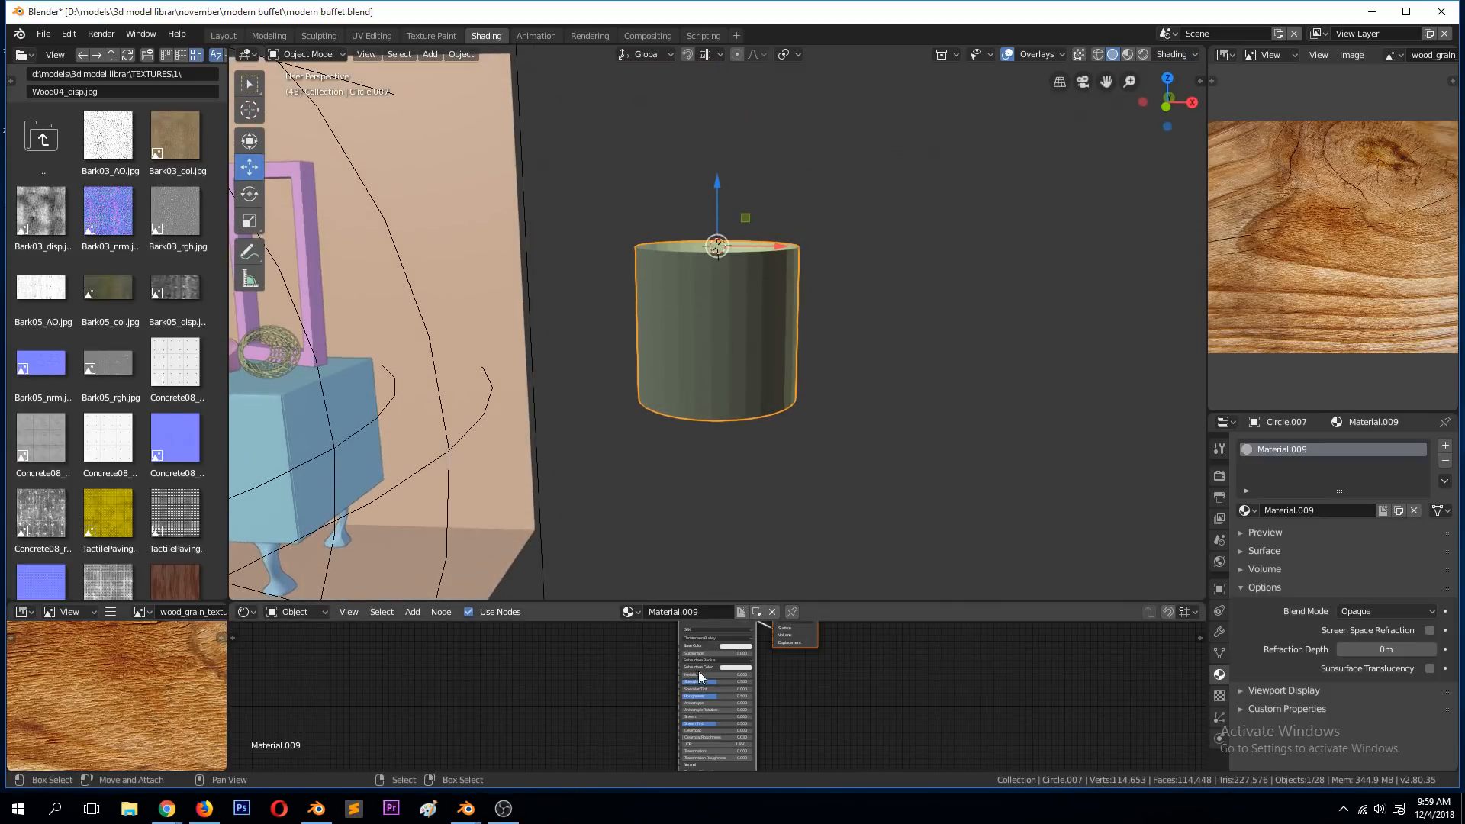
pyautogui.moveTo(772, 600); pyautogui.dragTo(790, 529)
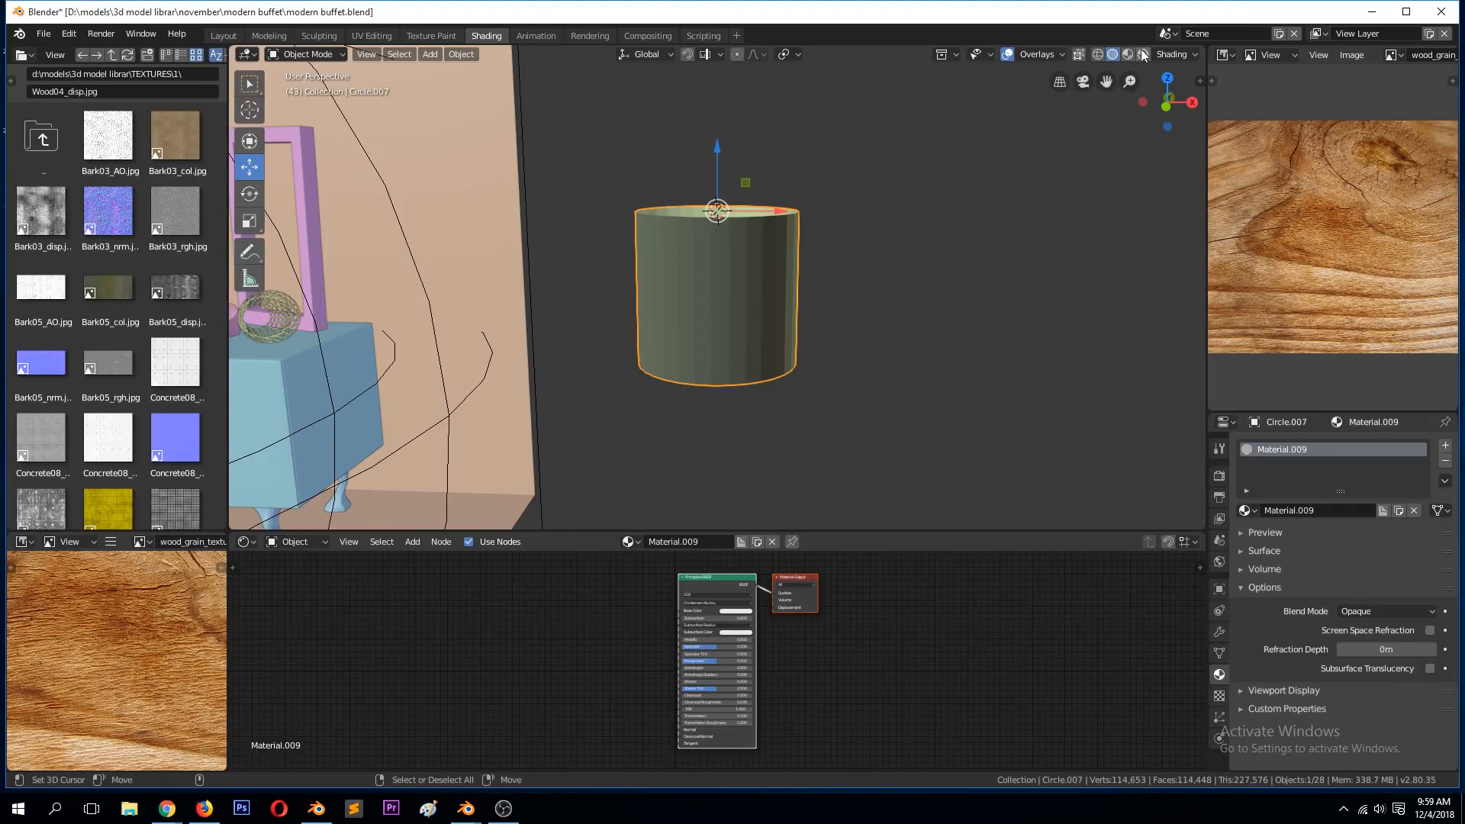
pyautogui.moveTo(722, 581); pyautogui.dragTo(654, 578)
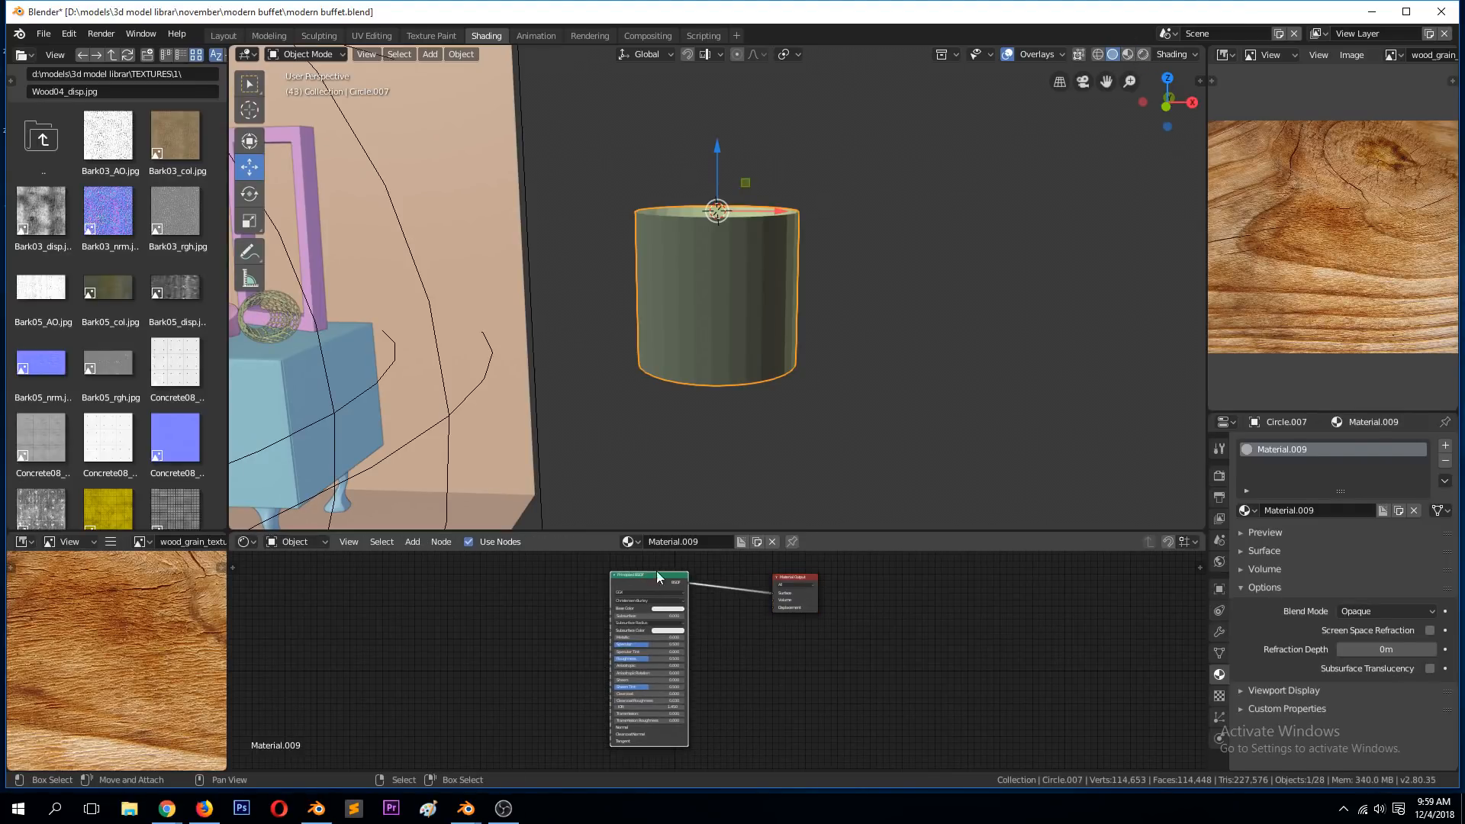
# - Change the surface shader of Material.009 to Translucent BSDF and space its node further from the Material Output
pyautogui.click(1288, 587)
pyautogui.click(1295, 551)
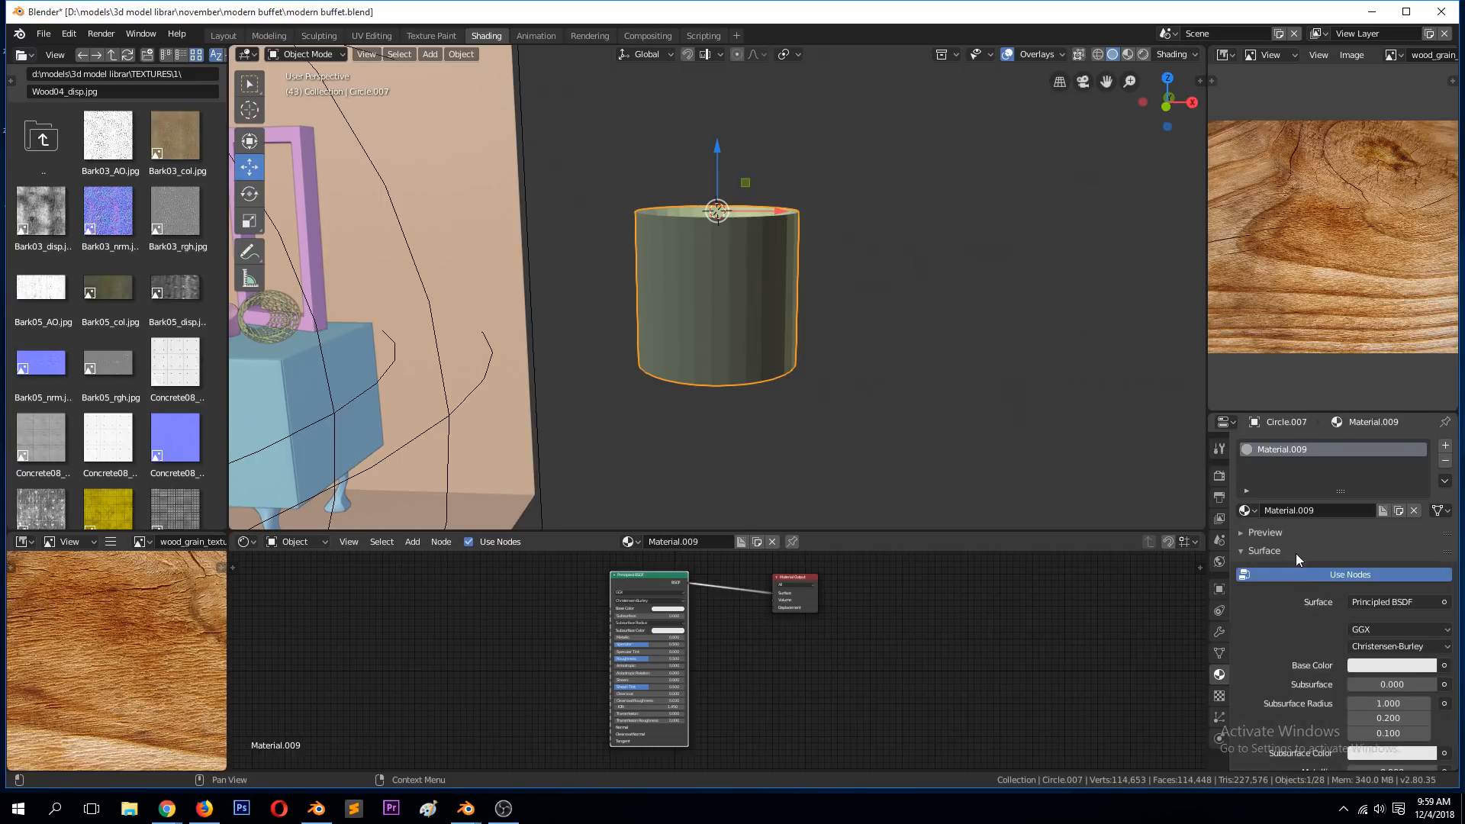
pyautogui.click(1406, 603)
pyautogui.click(1335, 517)
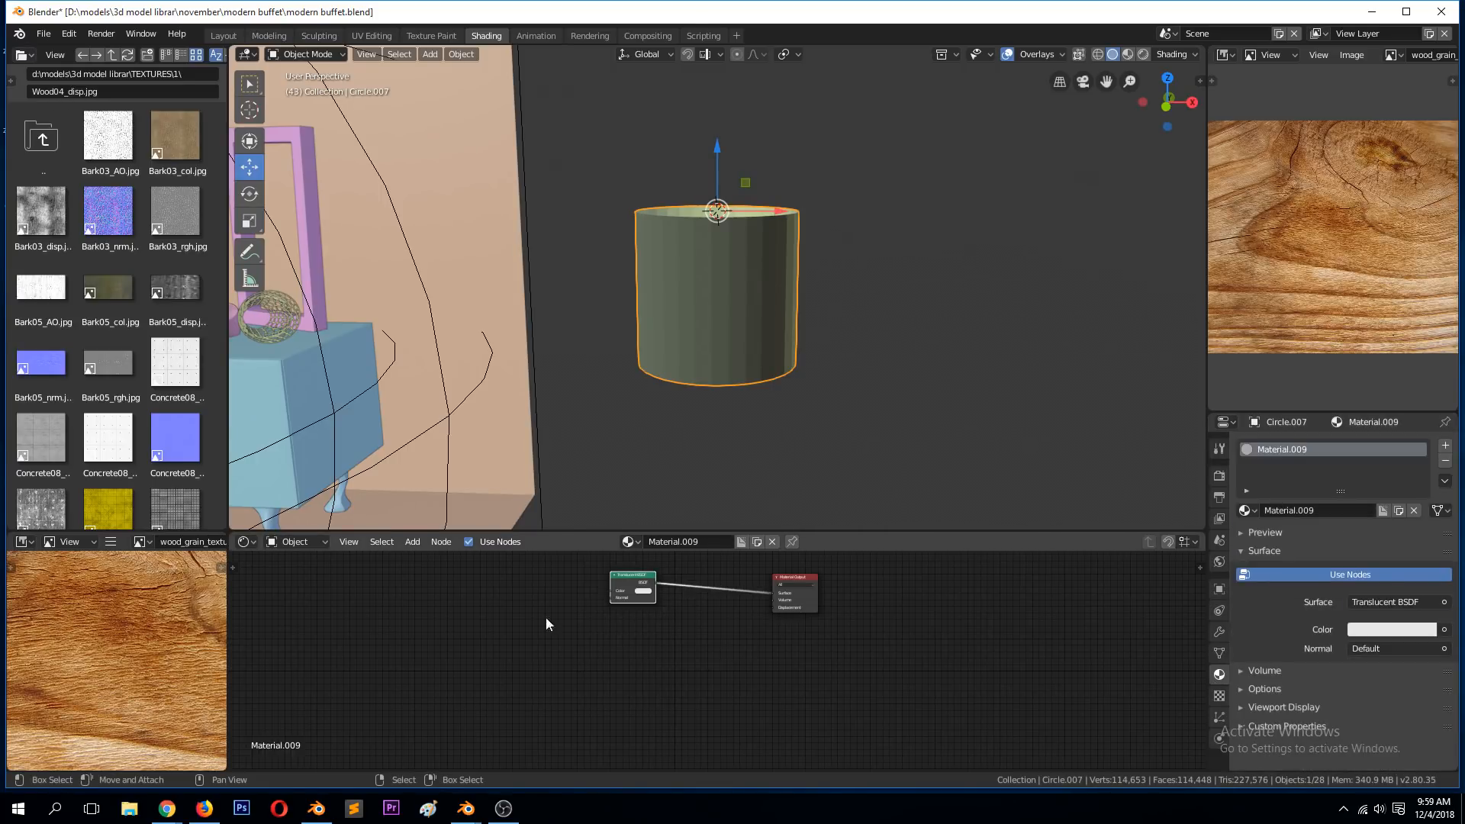
pyautogui.scroll(4, 686, 231)
pyautogui.moveTo(638, 590)
pyautogui.mouseDown()
pyautogui.moveTo(613, 612)
pyautogui.moveTo(661, 599)
pyautogui.mouseUp()
pyautogui.scroll(4, 714, 645)
pyautogui.scroll(-2, 744, 641)
pyautogui.moveTo(826, 587); pyautogui.dragTo(939, 609)
# - Switch the viewport to rendered shading and examine the translucent cylinder from the top, front and sides
pyautogui.click(1143, 54)
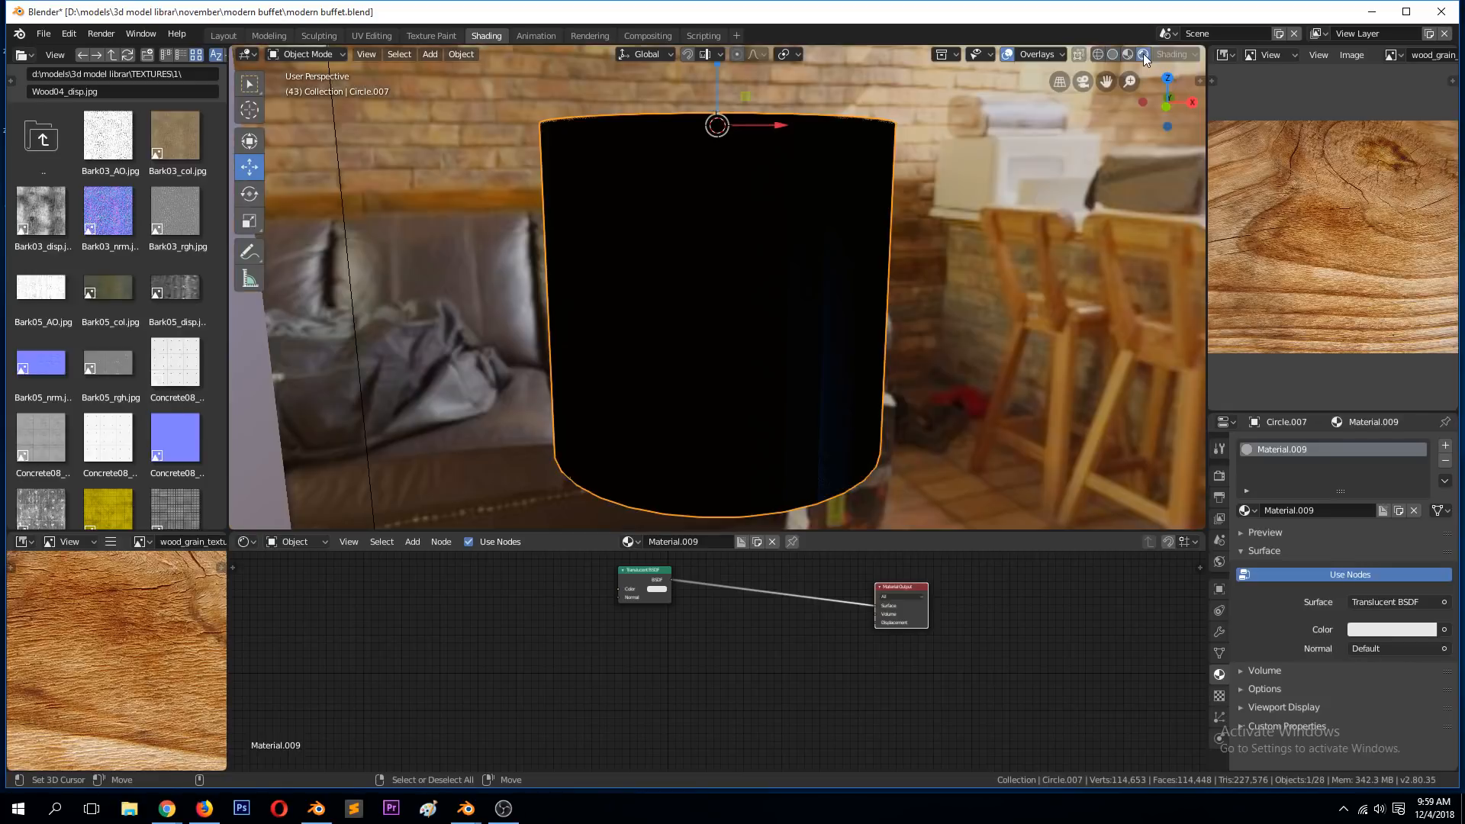
pyautogui.moveTo(1120, 61); pyautogui.dragTo(850, 369, button='middle')
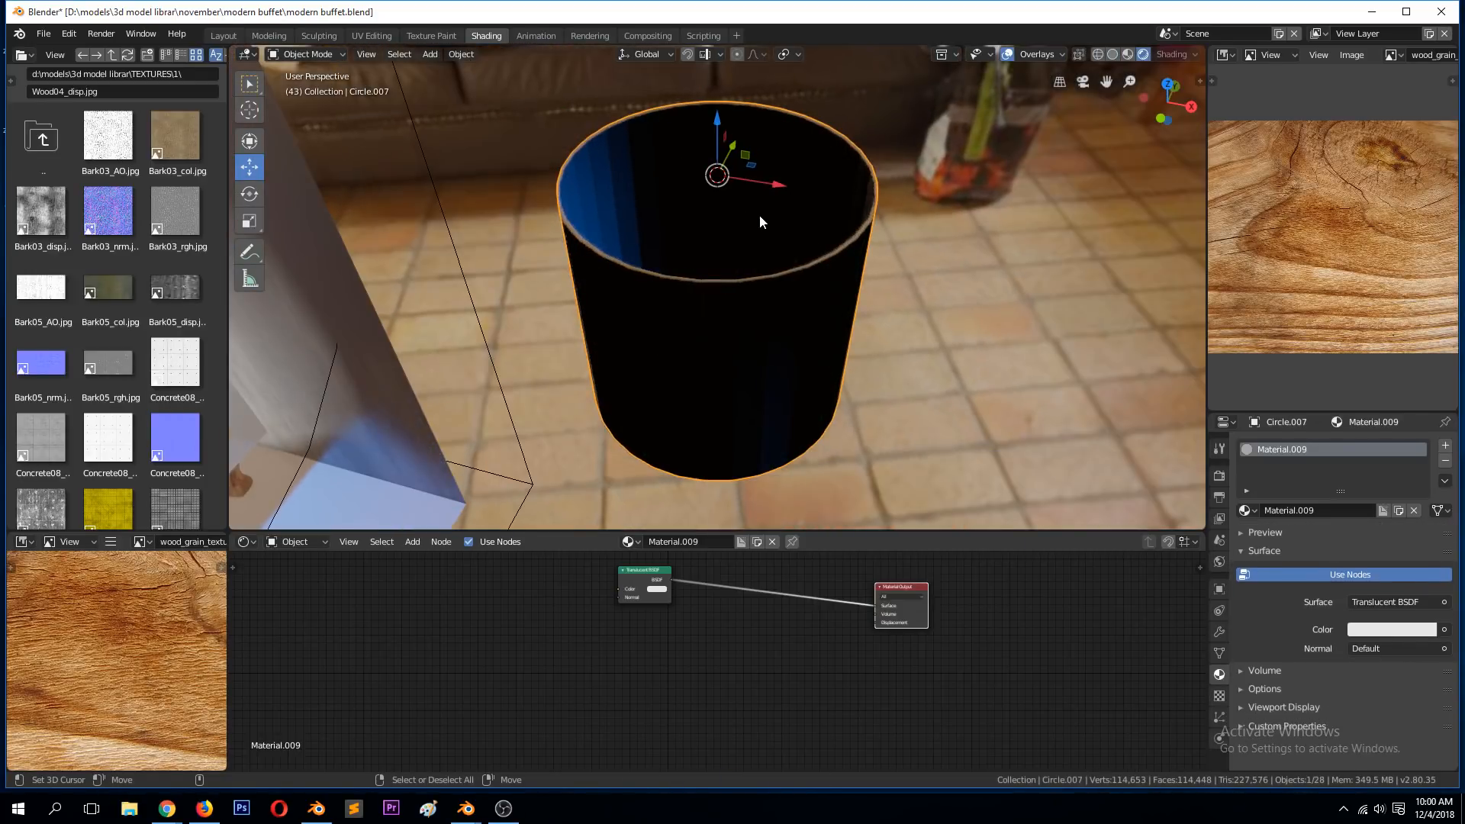
pyautogui.press('KP_7')
pyautogui.scroll(-5, 762, 343)
pyautogui.moveTo(757, 350); pyautogui.dragTo(877, 318, button='middle')
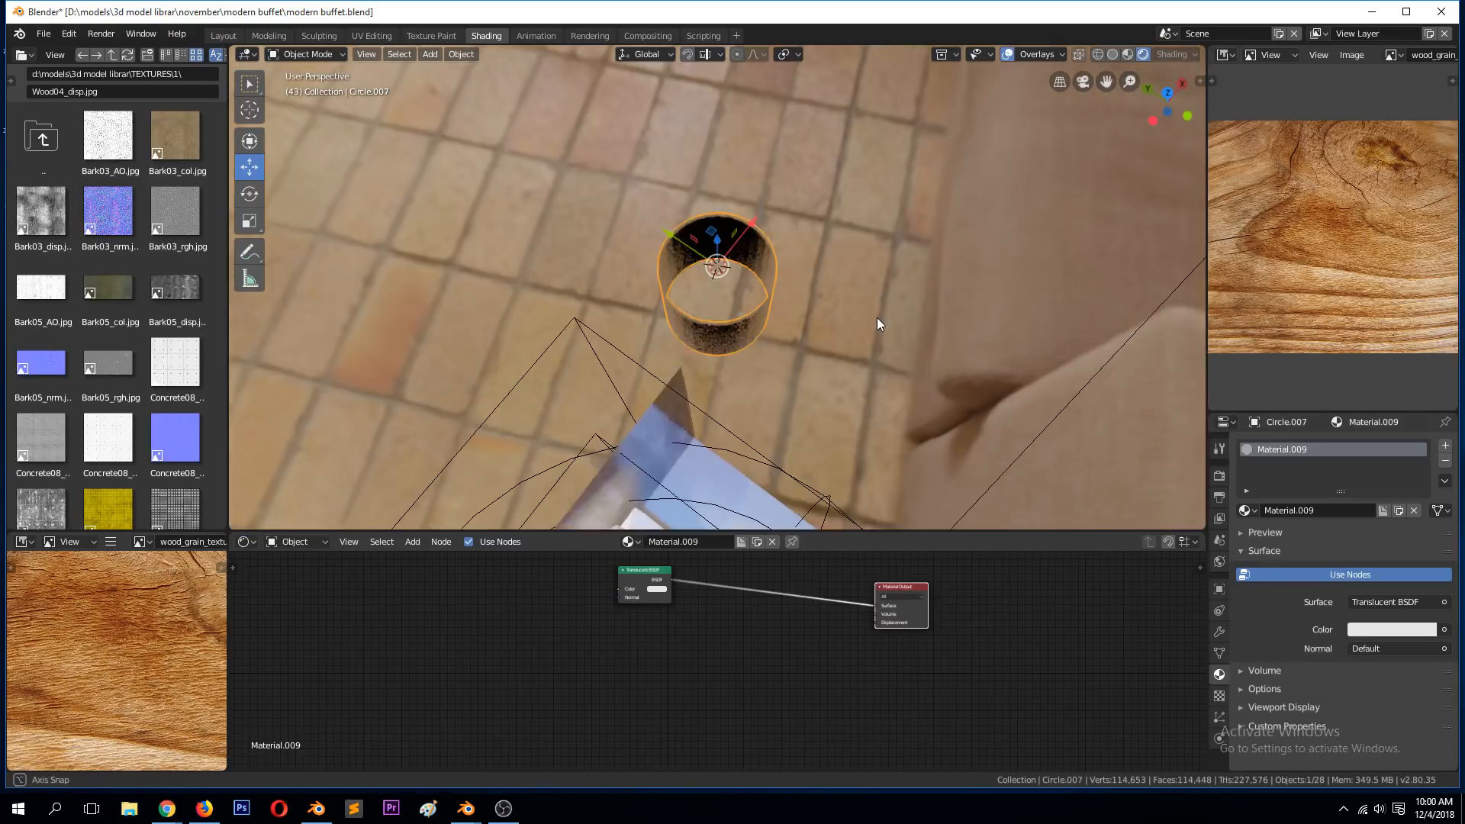
pyautogui.scroll(7, 877, 318)
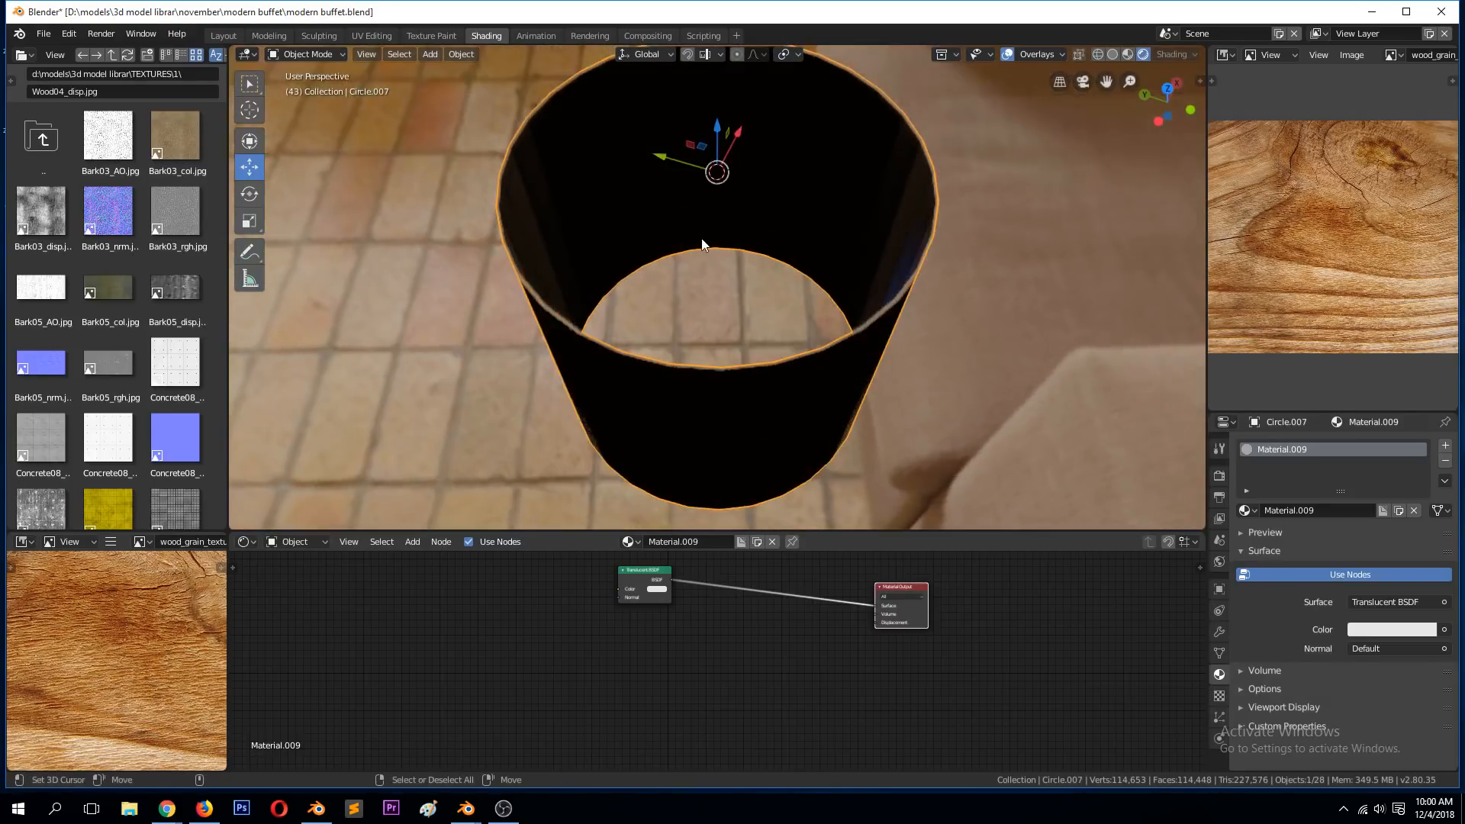
pyautogui.press('KP_1')
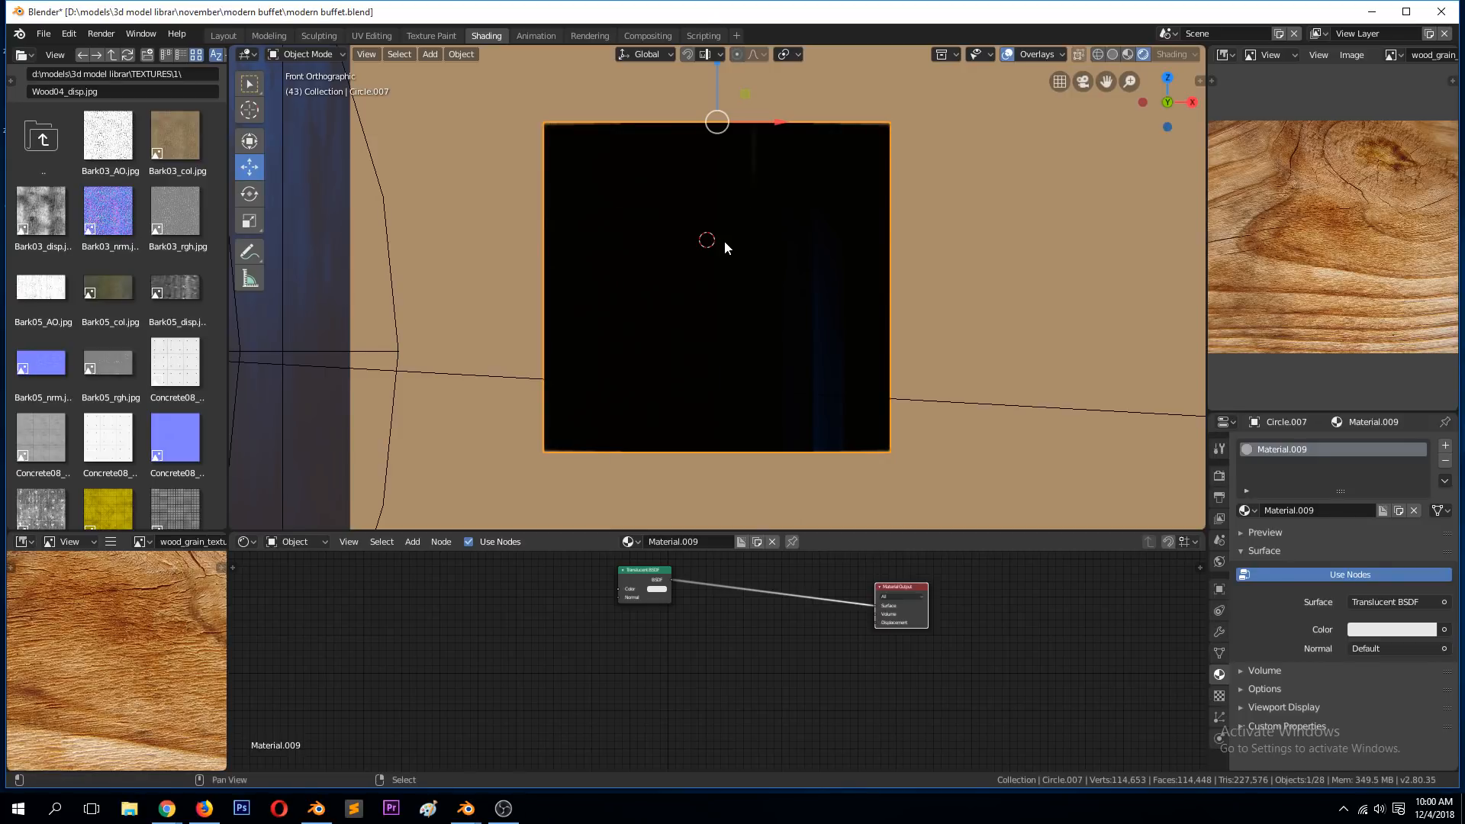
pyautogui.moveTo(985, 219); pyautogui.dragTo(844, 279, button='middle')
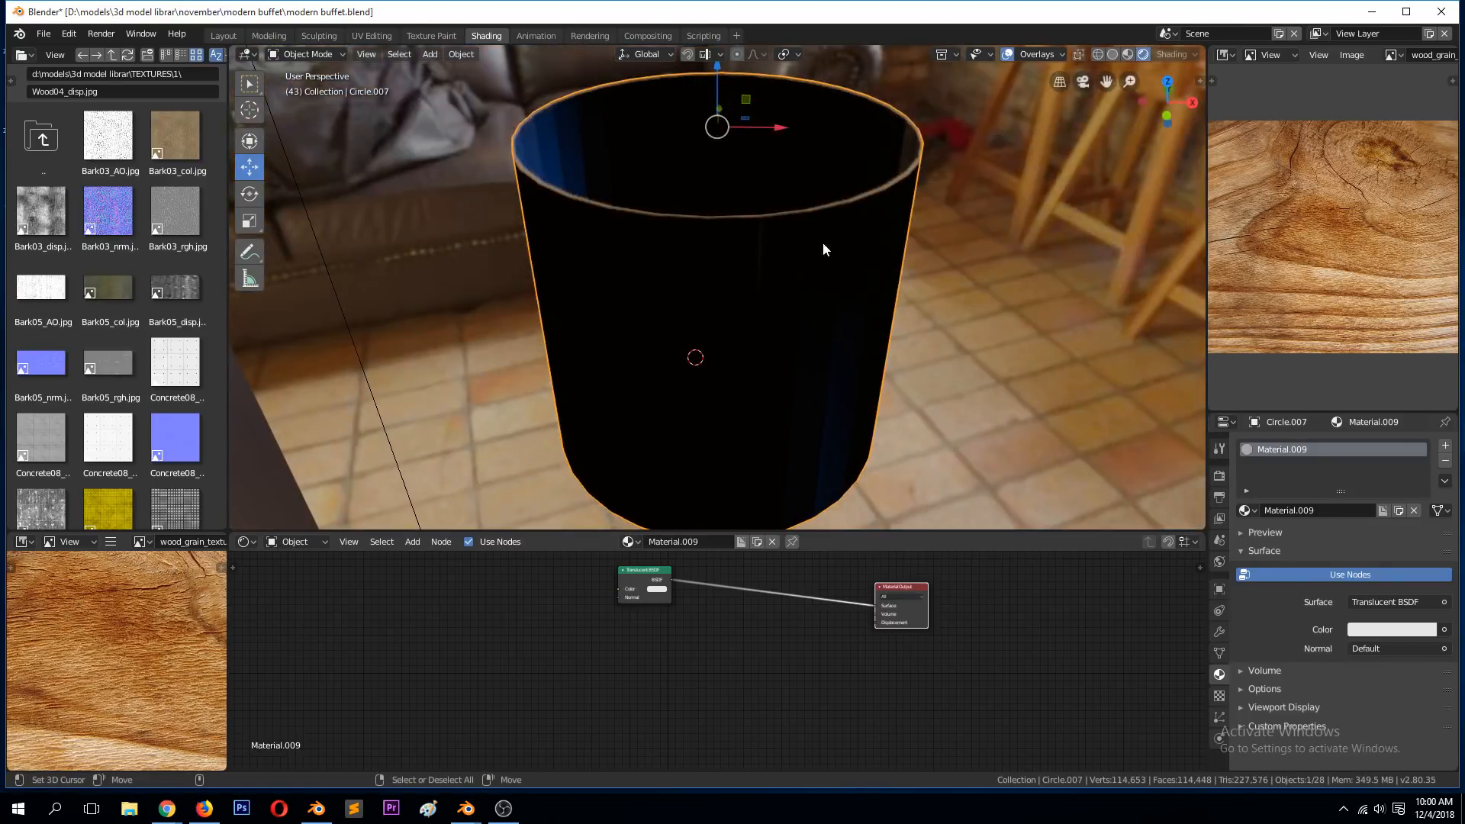
pyautogui.moveTo(671, 258); pyautogui.dragTo(619, 308, button='middle')
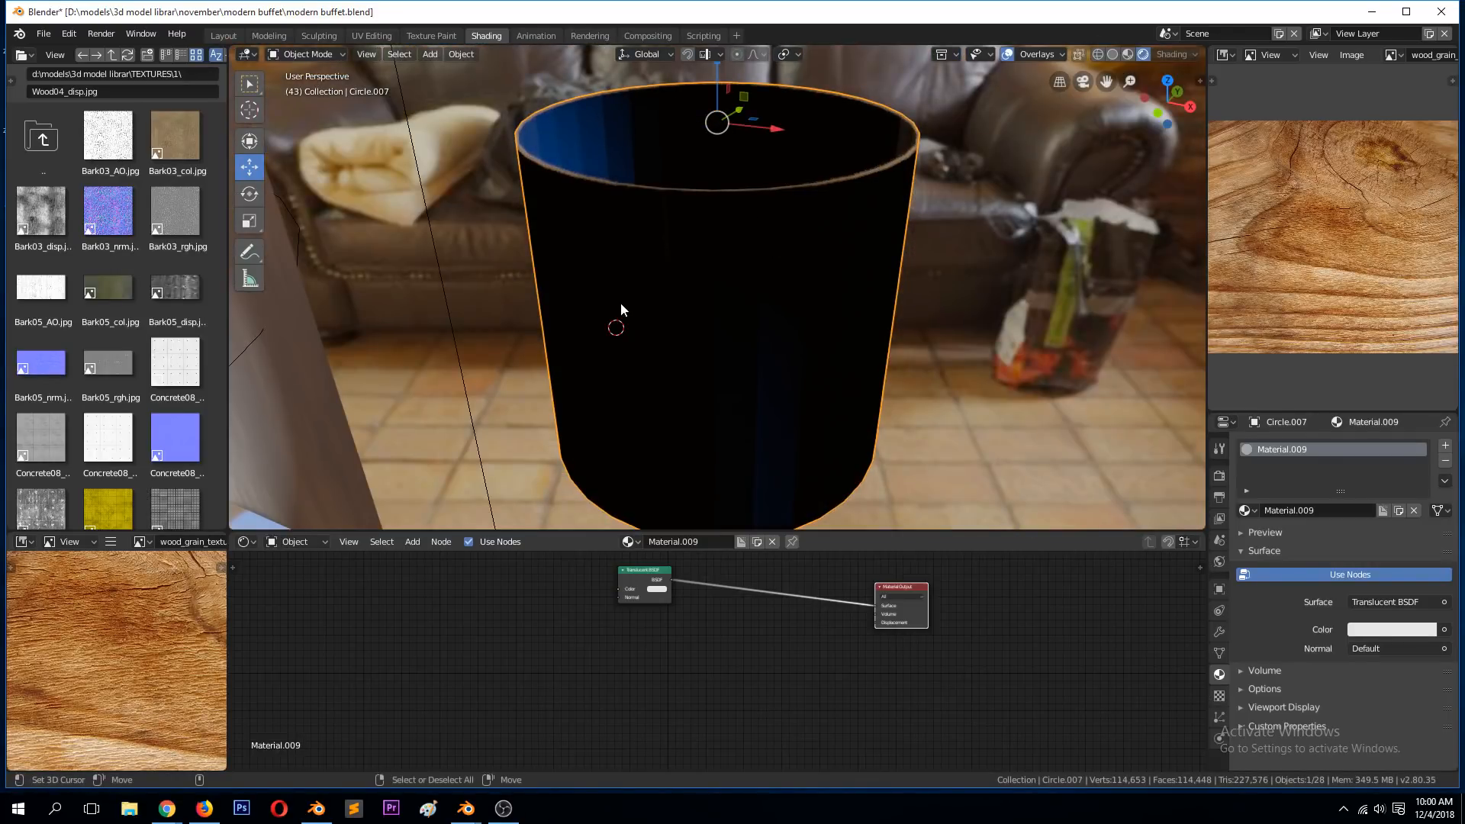
# - Add a point light at the 3D cursor by the open cylinder
pyautogui.press('KP_7')
pyautogui.moveTo(638, 316); pyautogui.dragTo(671, 239, button='middle')
pyautogui.hotkey('shift', 'a')
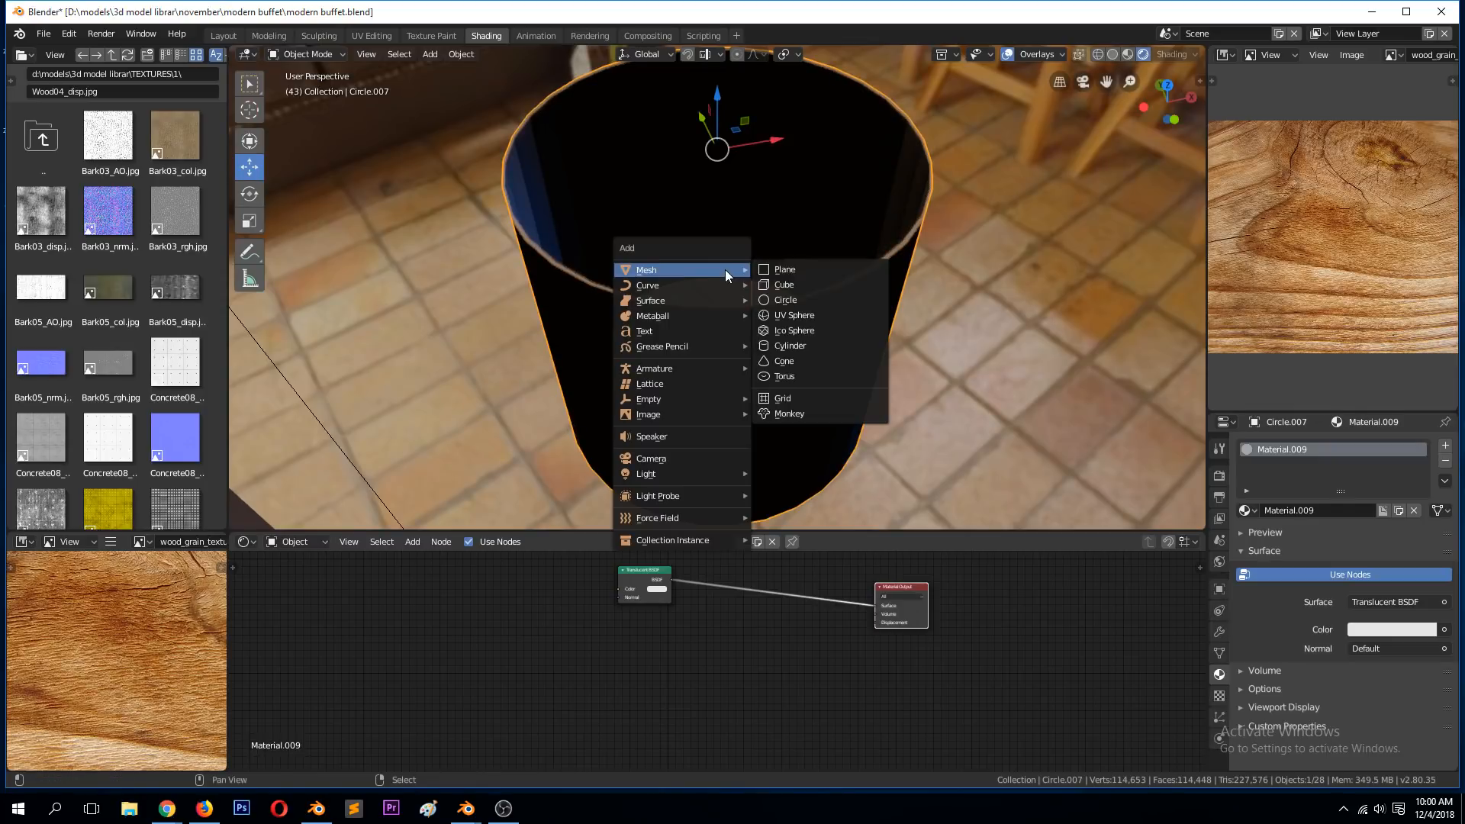
pyautogui.moveTo(658, 470)
pyautogui.click(770, 473)
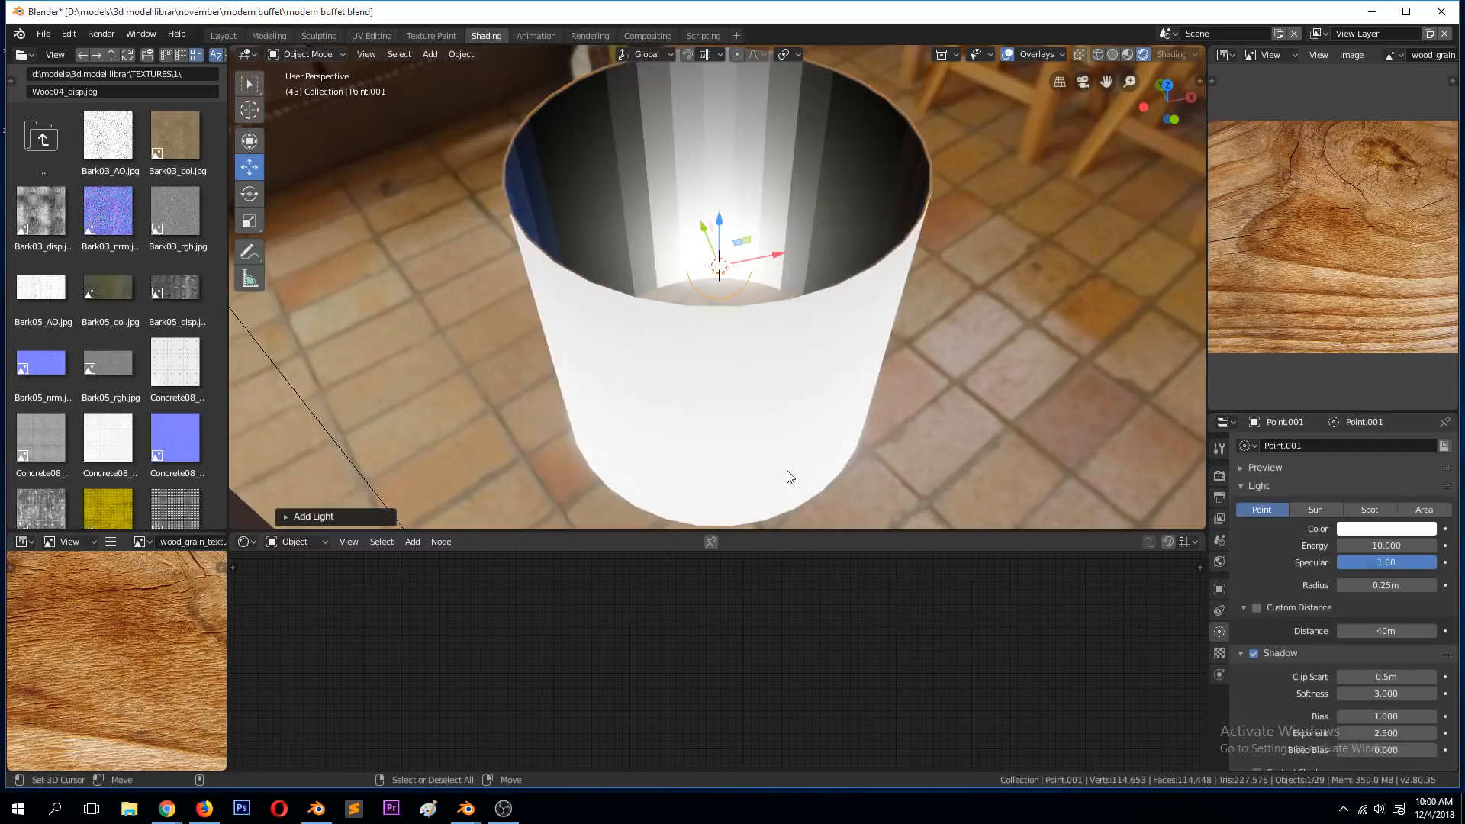
# - Move the point light up and across so it sits inside the cylinder
pyautogui.moveTo(723, 202); pyautogui.dragTo(698, 127, button='middle')
pyautogui.moveTo(753, 290); pyautogui.dragTo(759, 163)
pyautogui.moveTo(758, 163); pyautogui.dragTo(914, 237, button='middle')
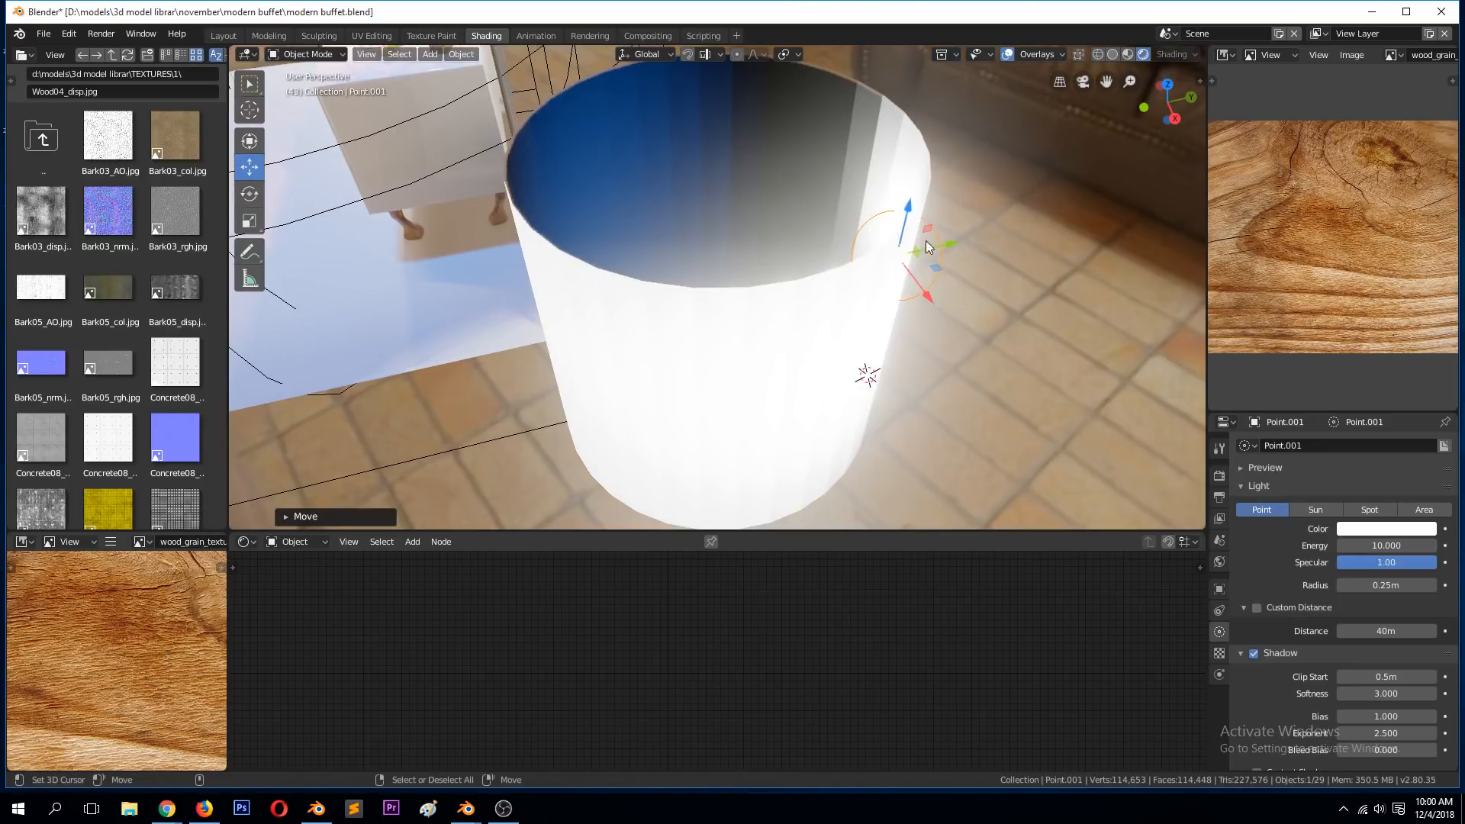
pyautogui.moveTo(922, 249); pyautogui.dragTo(785, 255)
pyautogui.moveTo(784, 255); pyautogui.dragTo(870, 223, button='middle')
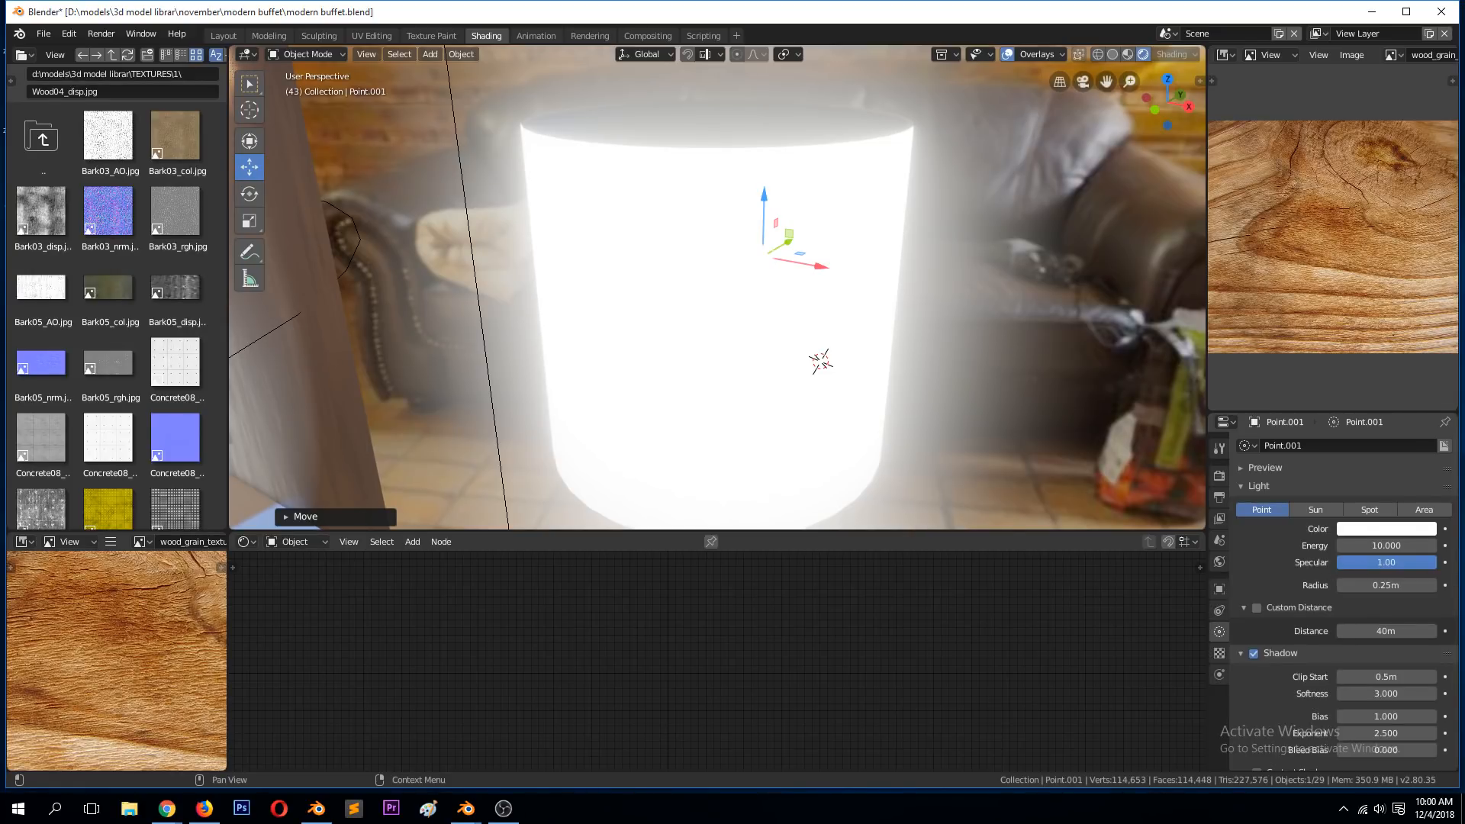
# - Set the point light's specular value to 0.30
pyautogui.click(1361, 563)
pyautogui.write('.3')
pyautogui.press('Return')
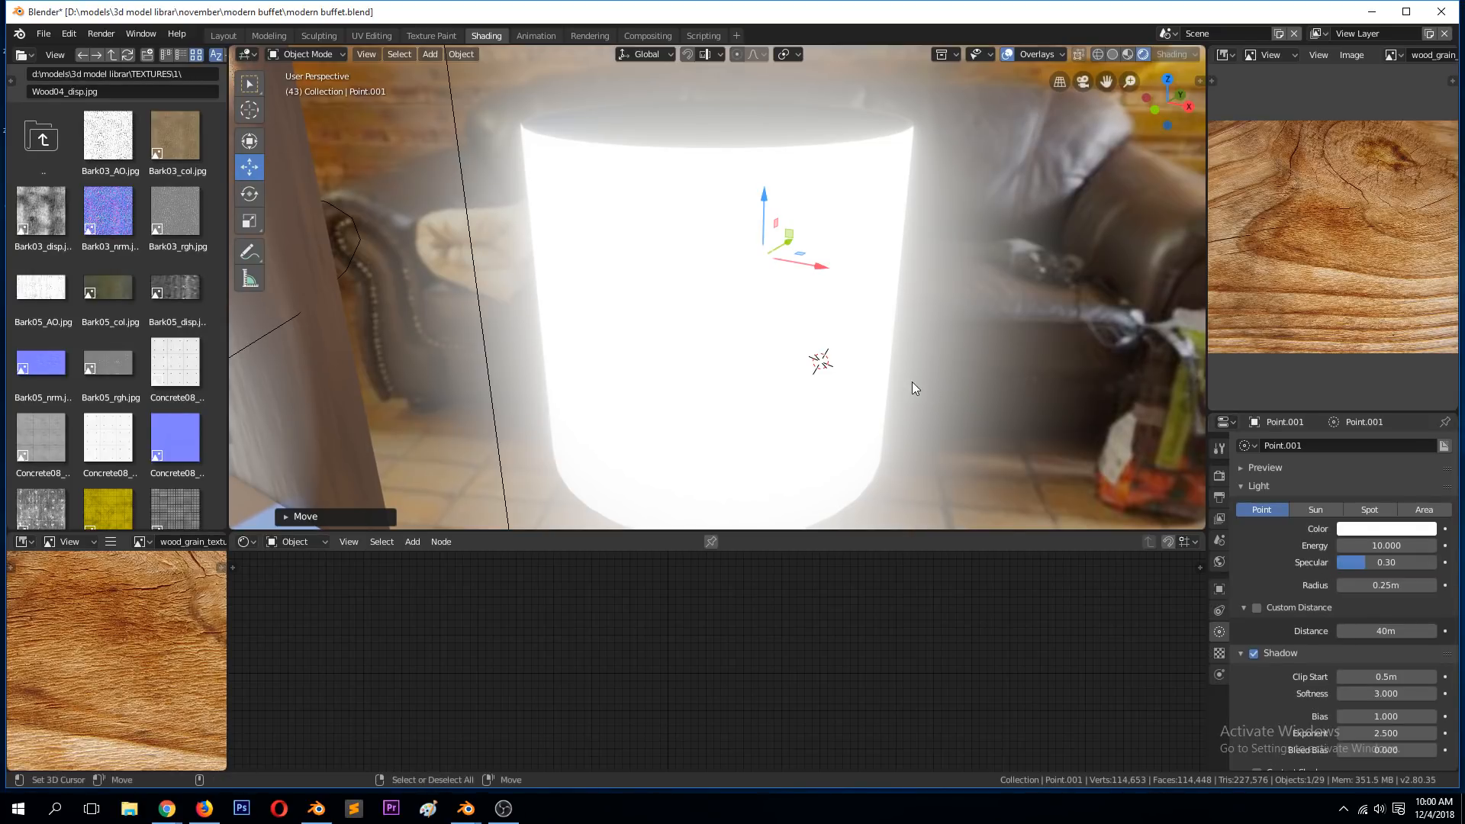
# - Select the cylinder, lower its Translucent BSDF node and add a Diffuse BSDF node above it
pyautogui.moveTo(931, 386); pyautogui.dragTo(956, 392, button='middle')
pyautogui.click(814, 380)
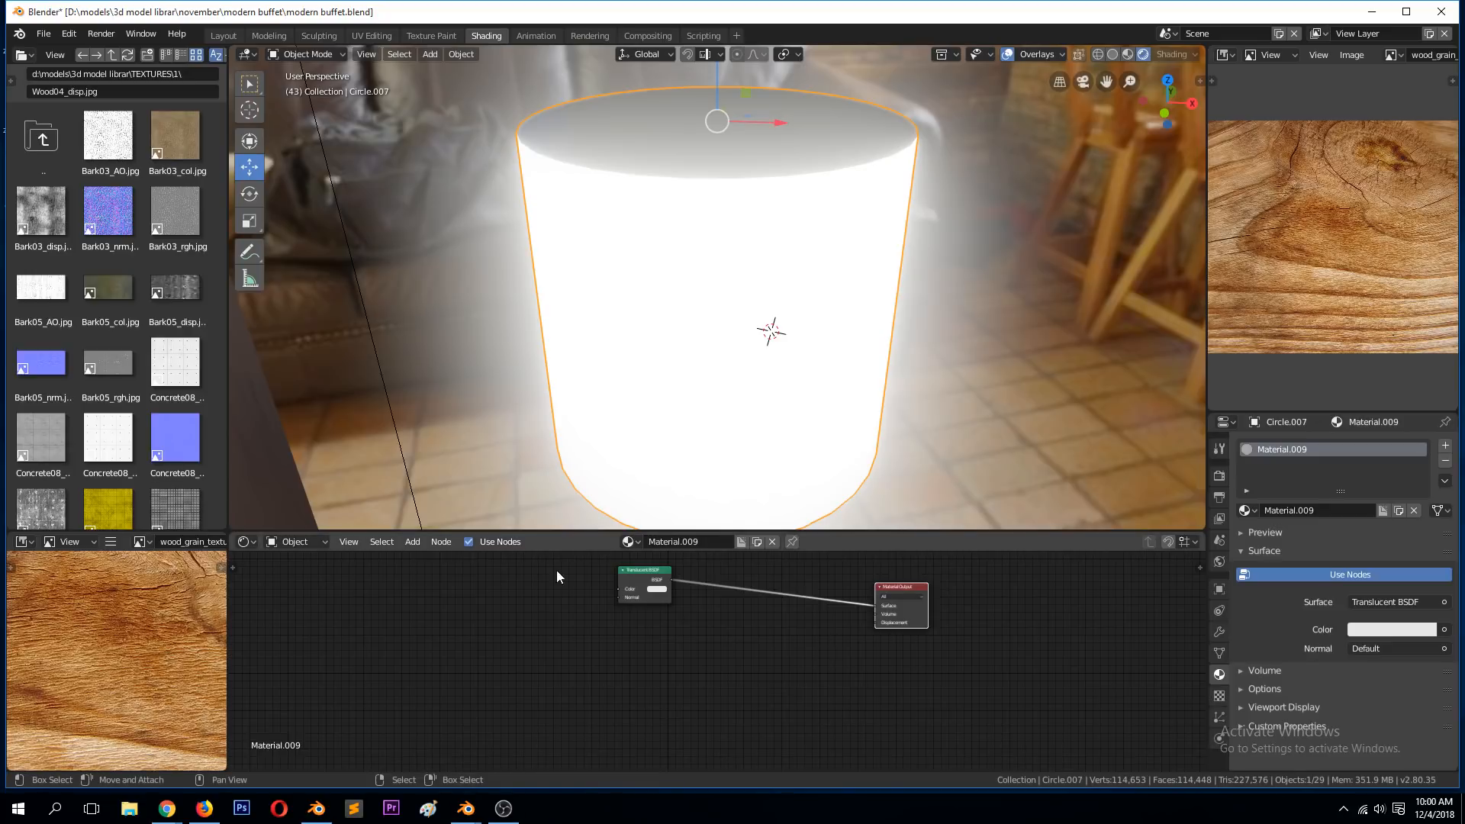
pyautogui.moveTo(628, 590); pyautogui.dragTo(681, 687)
pyautogui.scroll(2, 665, 657)
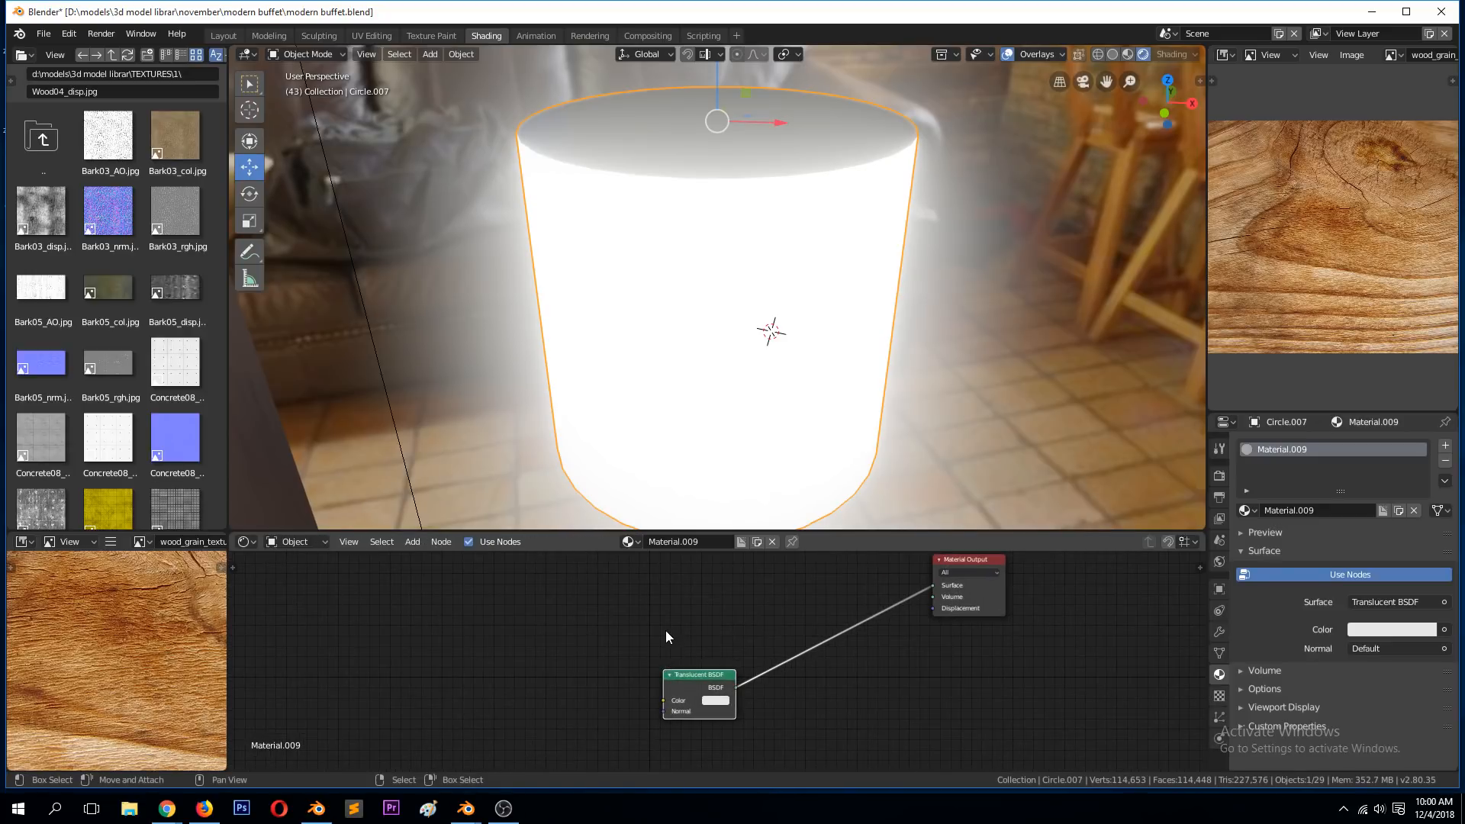
pyautogui.hotkey('shift', 'a')
pyautogui.moveTo(664, 661)
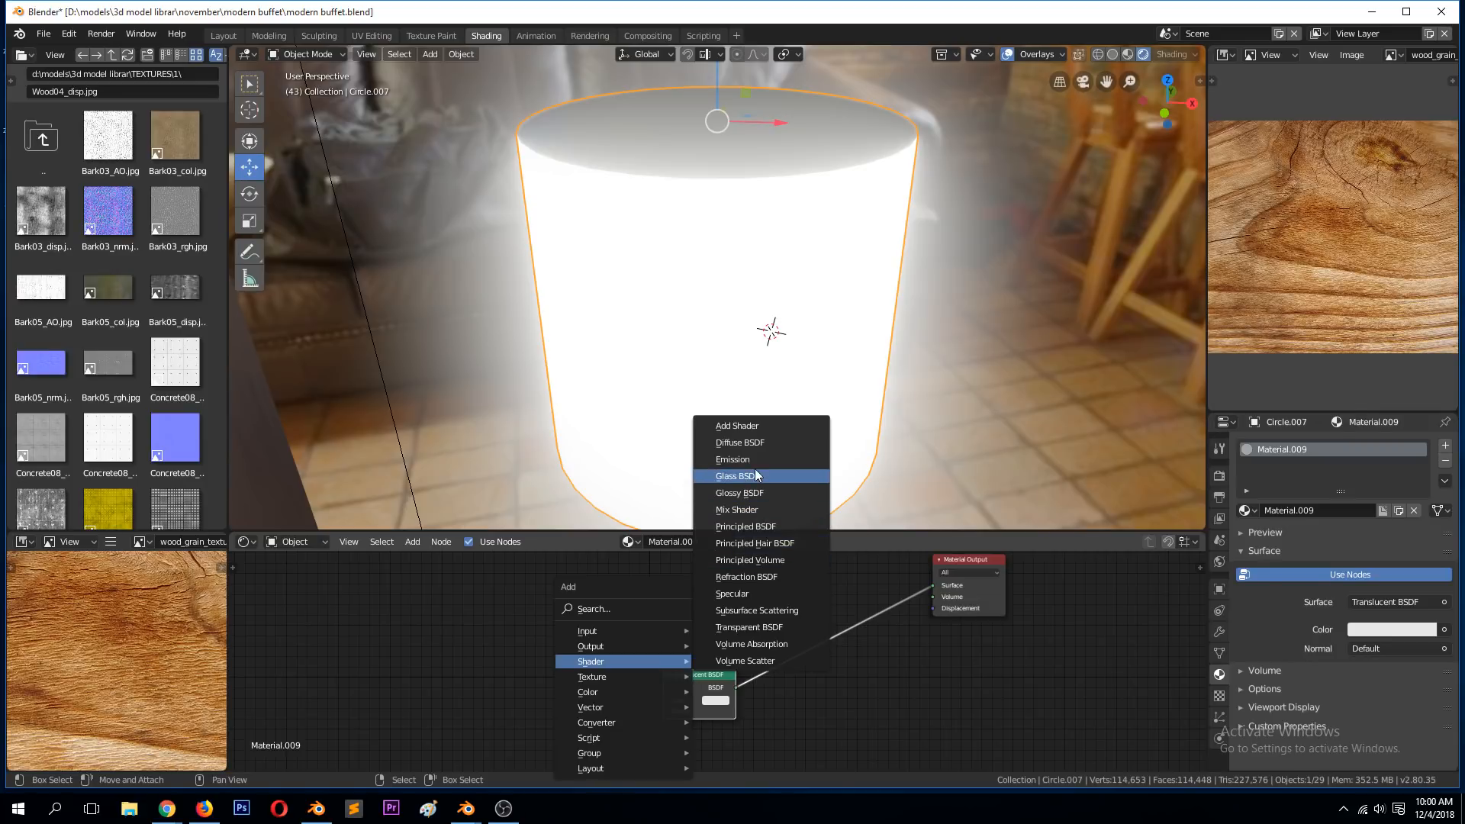
pyautogui.click(762, 441)
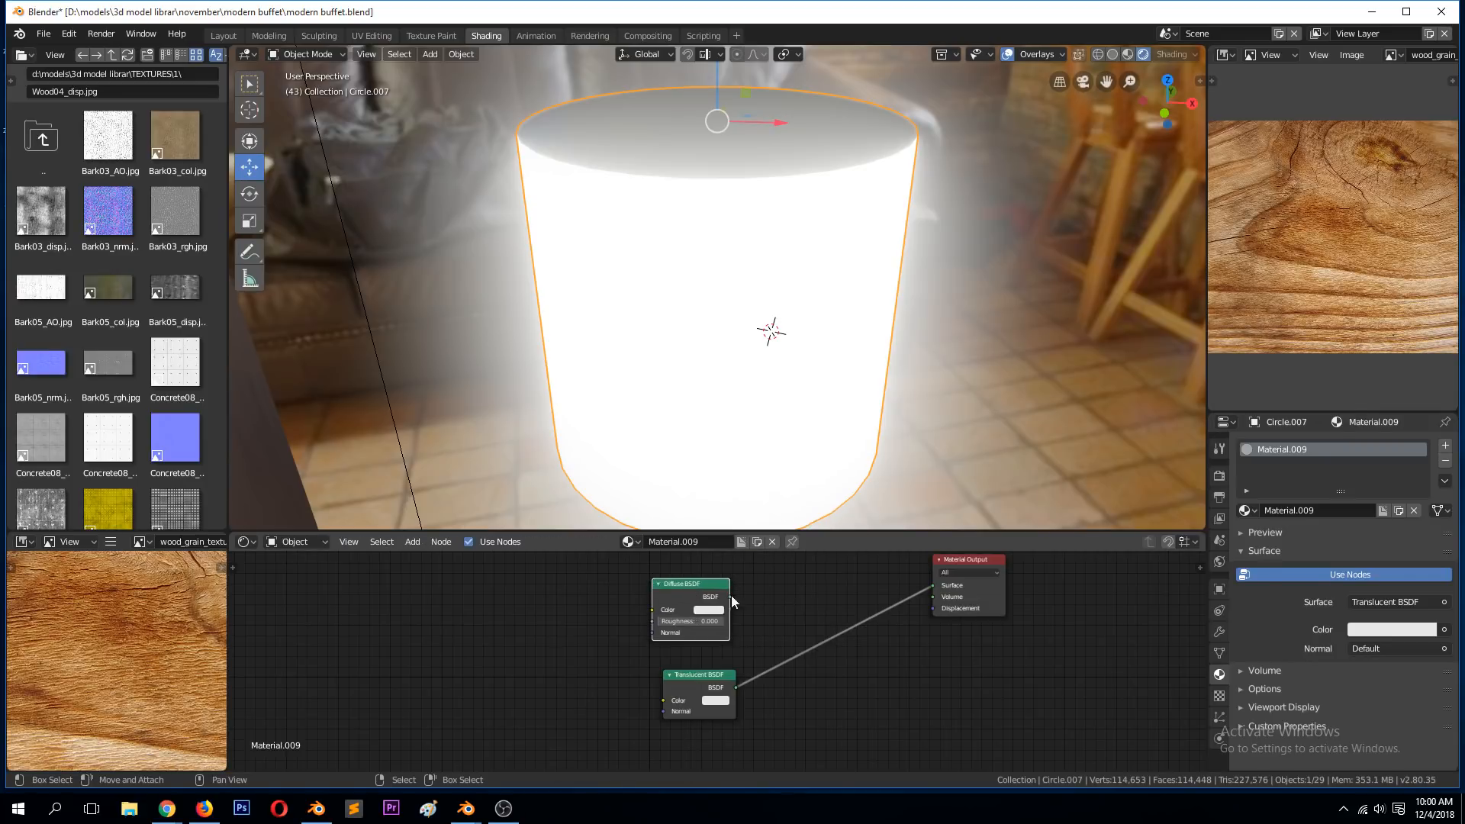
pyautogui.click(688, 587)
# - Insert an Add Shader between the Translucent BSDF and Material Output, and connect the Diffuse BSDF to its second shader input
pyautogui.hotkey('shift', 'a')
pyautogui.moveTo(844, 599)
pyautogui.click(915, 364)
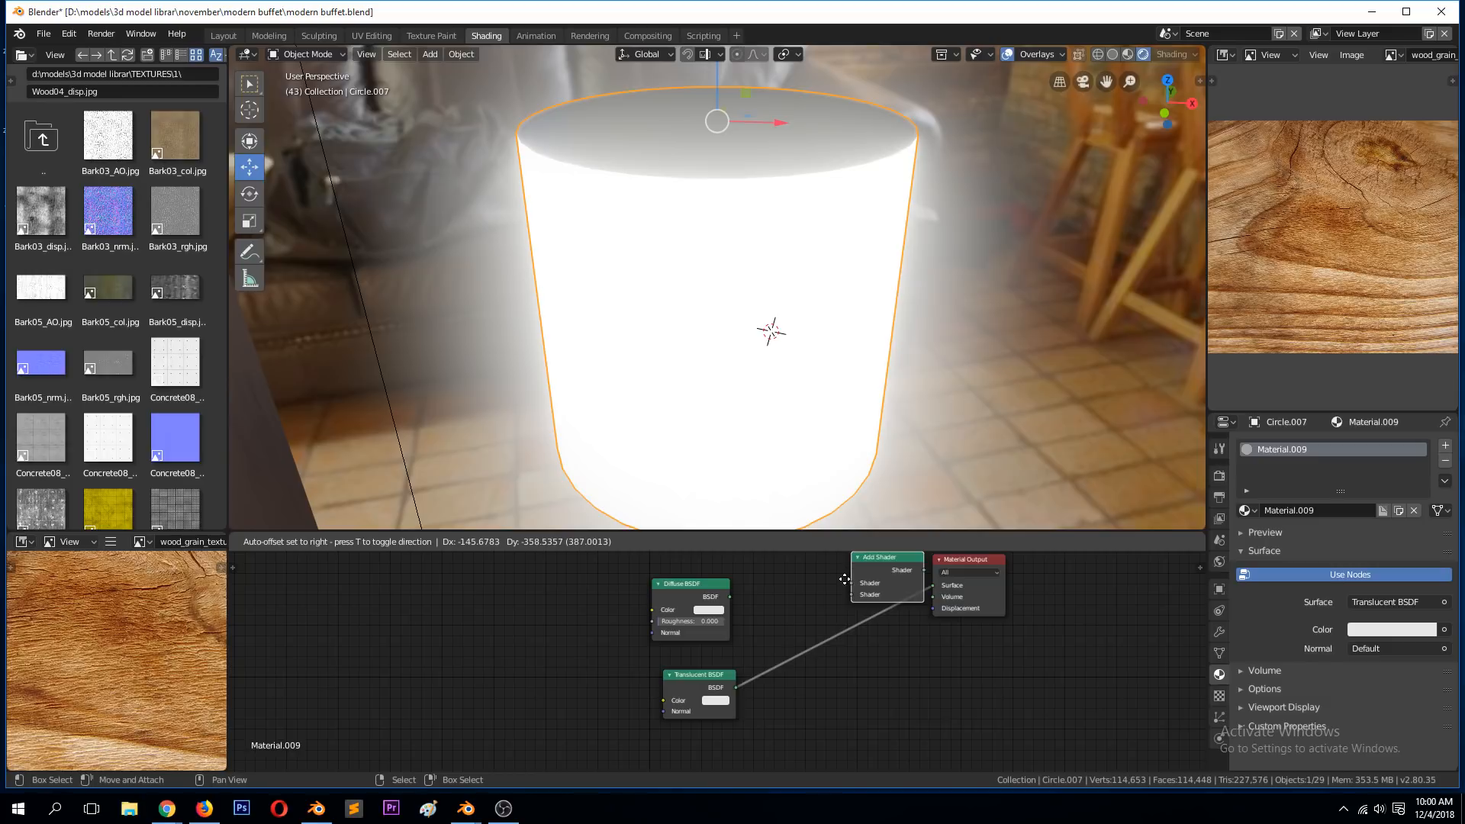
pyautogui.click(867, 614)
pyautogui.moveTo(724, 597); pyautogui.dragTo(826, 643)
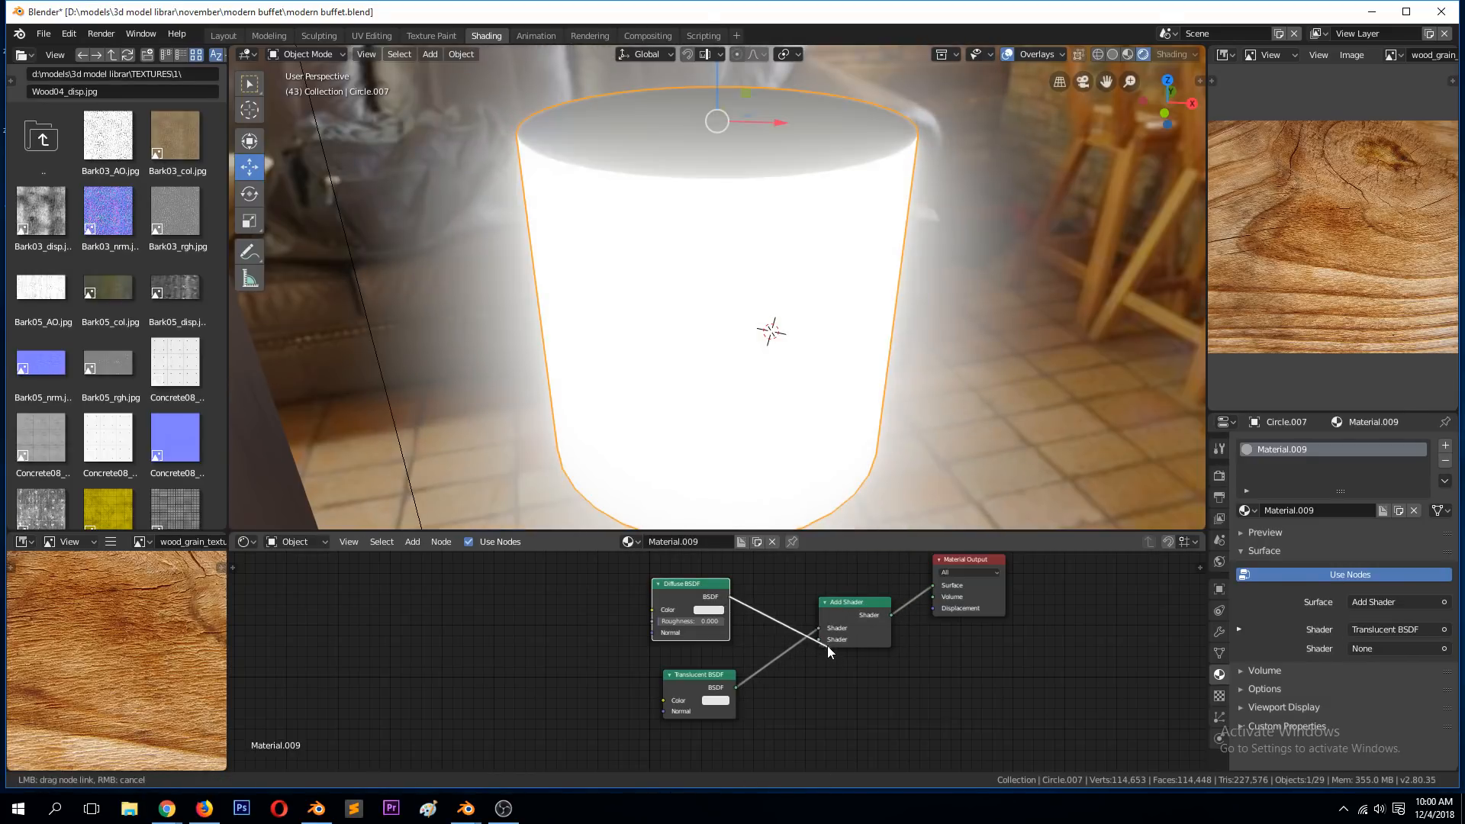
# - Darken the Translucent BSDF colour to about 0.035 in red, green and blue
pyautogui.moveTo(824, 366); pyautogui.dragTo(755, 223, button='middle')
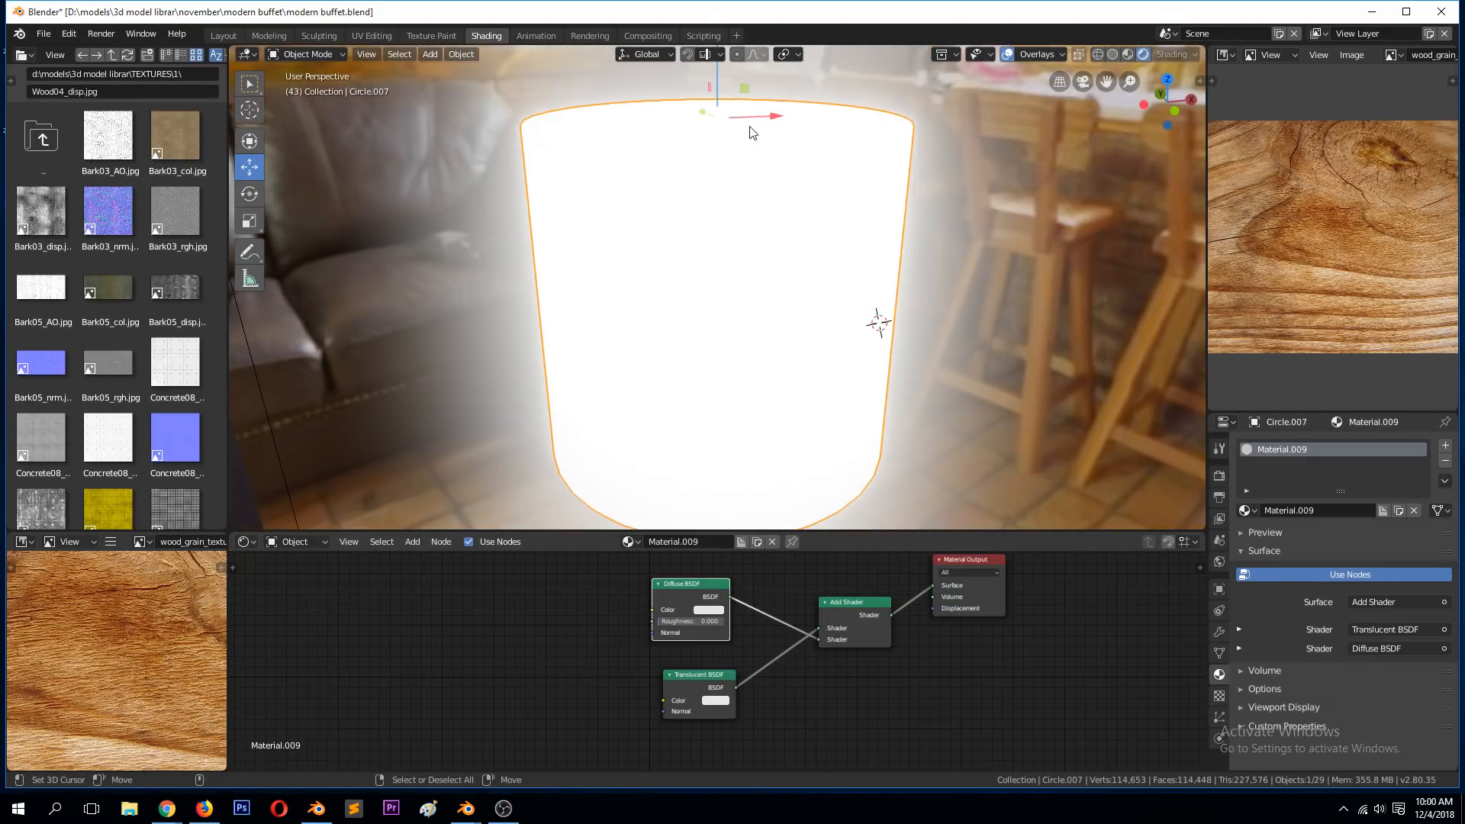
pyautogui.click(717, 701)
pyautogui.moveTo(792, 570); pyautogui.dragTo(791, 610)
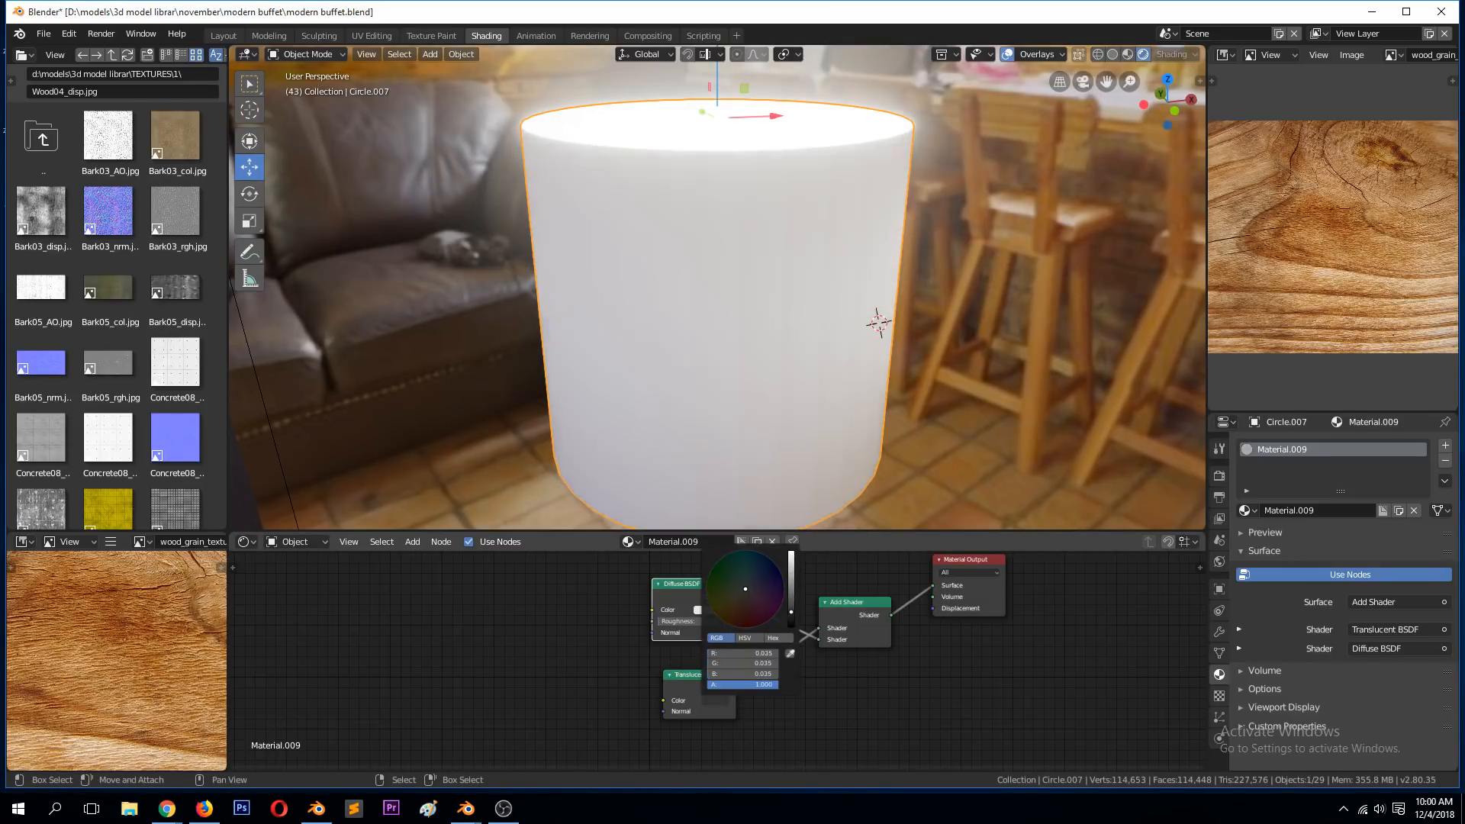
pyautogui.click(832, 338)
pyautogui.scroll(-2, 844, 377)
pyautogui.moveTo(844, 377)
pyautogui.mouseDown(button='middle')
pyautogui.moveTo(788, 397)
pyautogui.moveTo(835, 372)
pyautogui.mouseUp(button='middle')
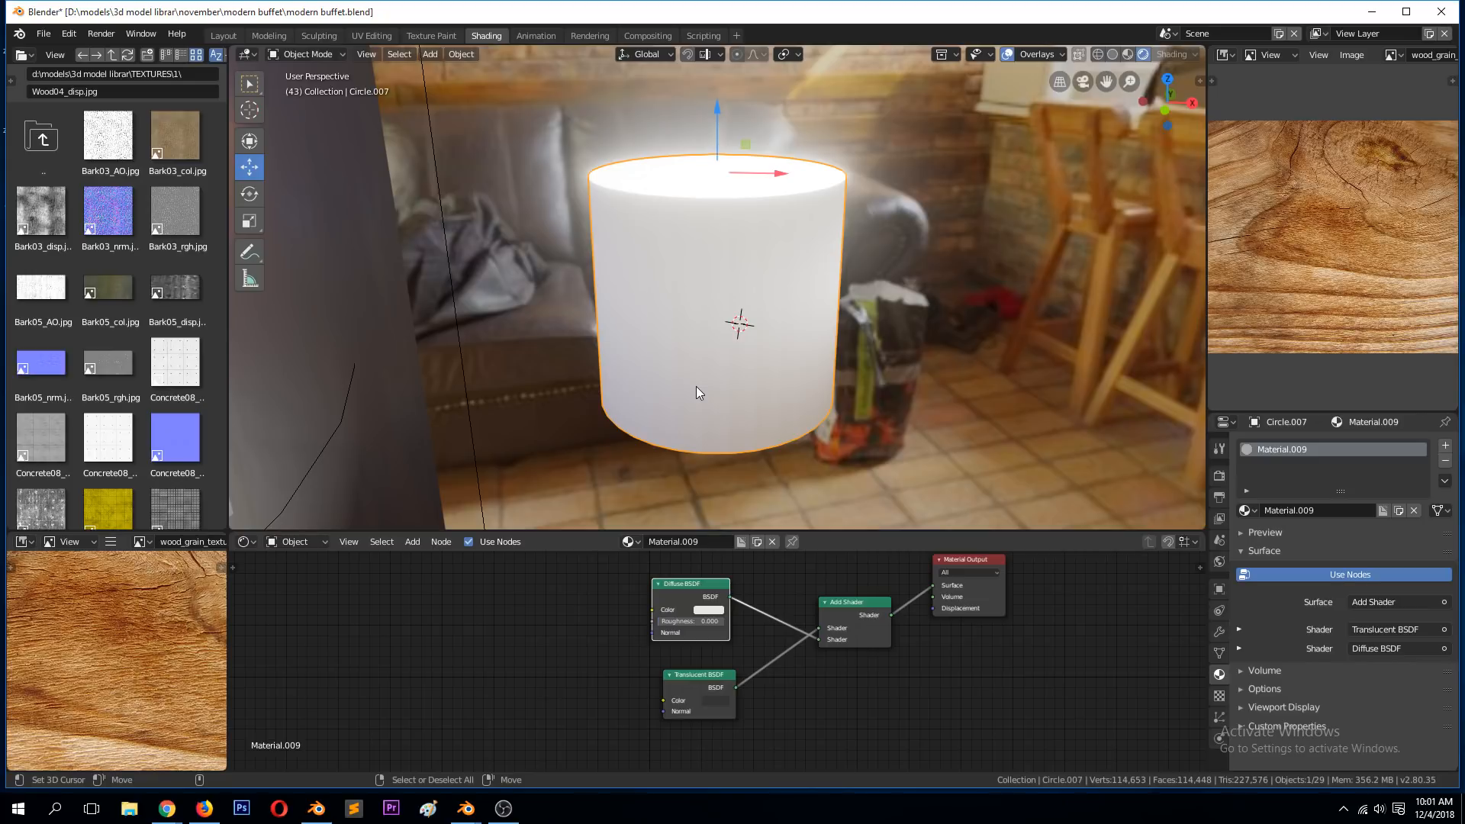
# - Select the lamp on the buffet, frame it and examine the full node setup of its Material.002
pyautogui.scroll(-6, 695, 386)
pyautogui.click(456, 274)
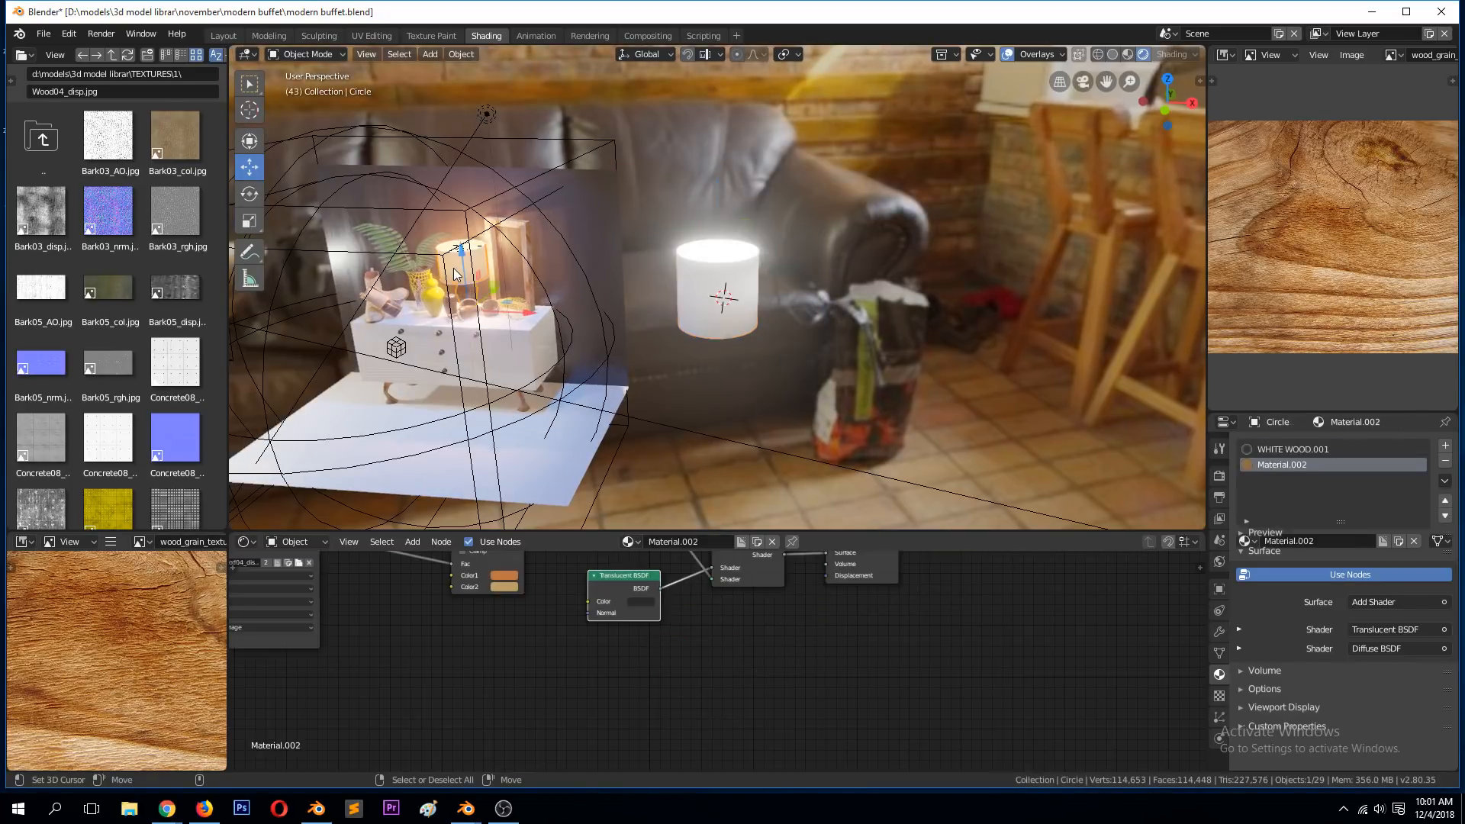
pyautogui.press('KP_Decimal')
pyautogui.press('Home')
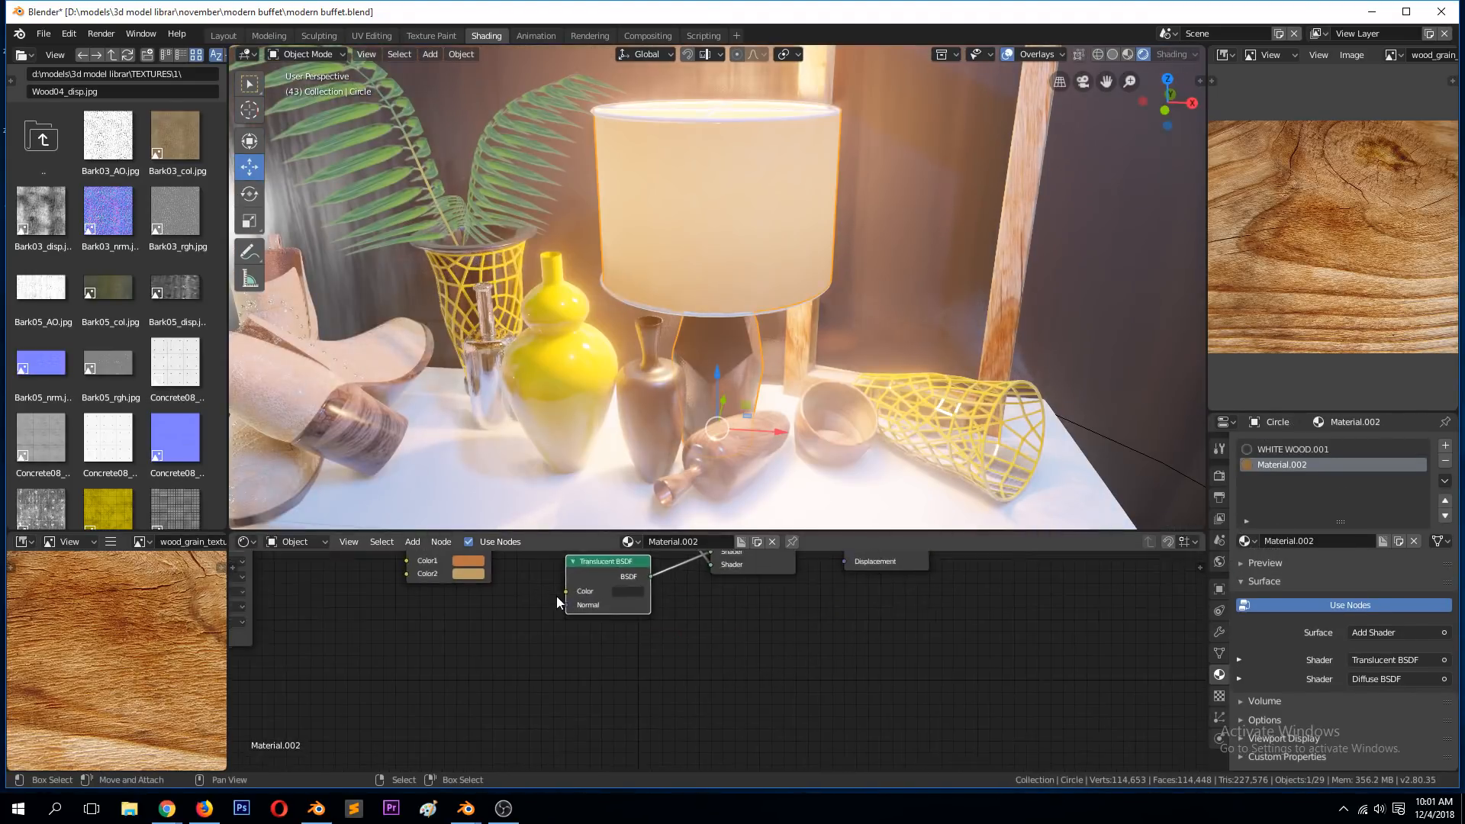
pyautogui.scroll(1, 469, 618)
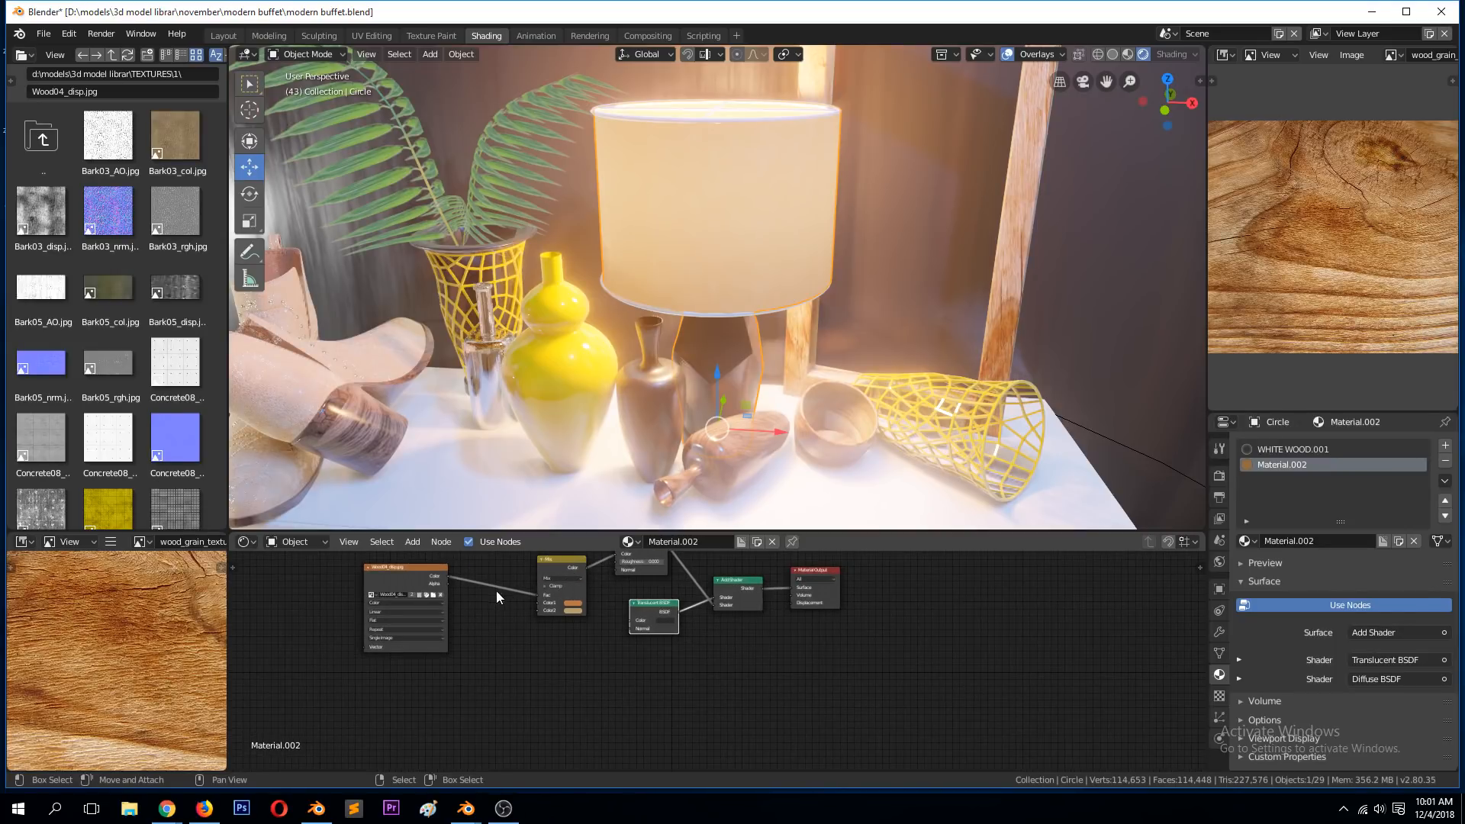
# - Preview the lamp material's Wood04_disp.jpg texture on the shade through a Viewer node, and switch the preview back to the Add Shader
pyautogui.click(384, 574)
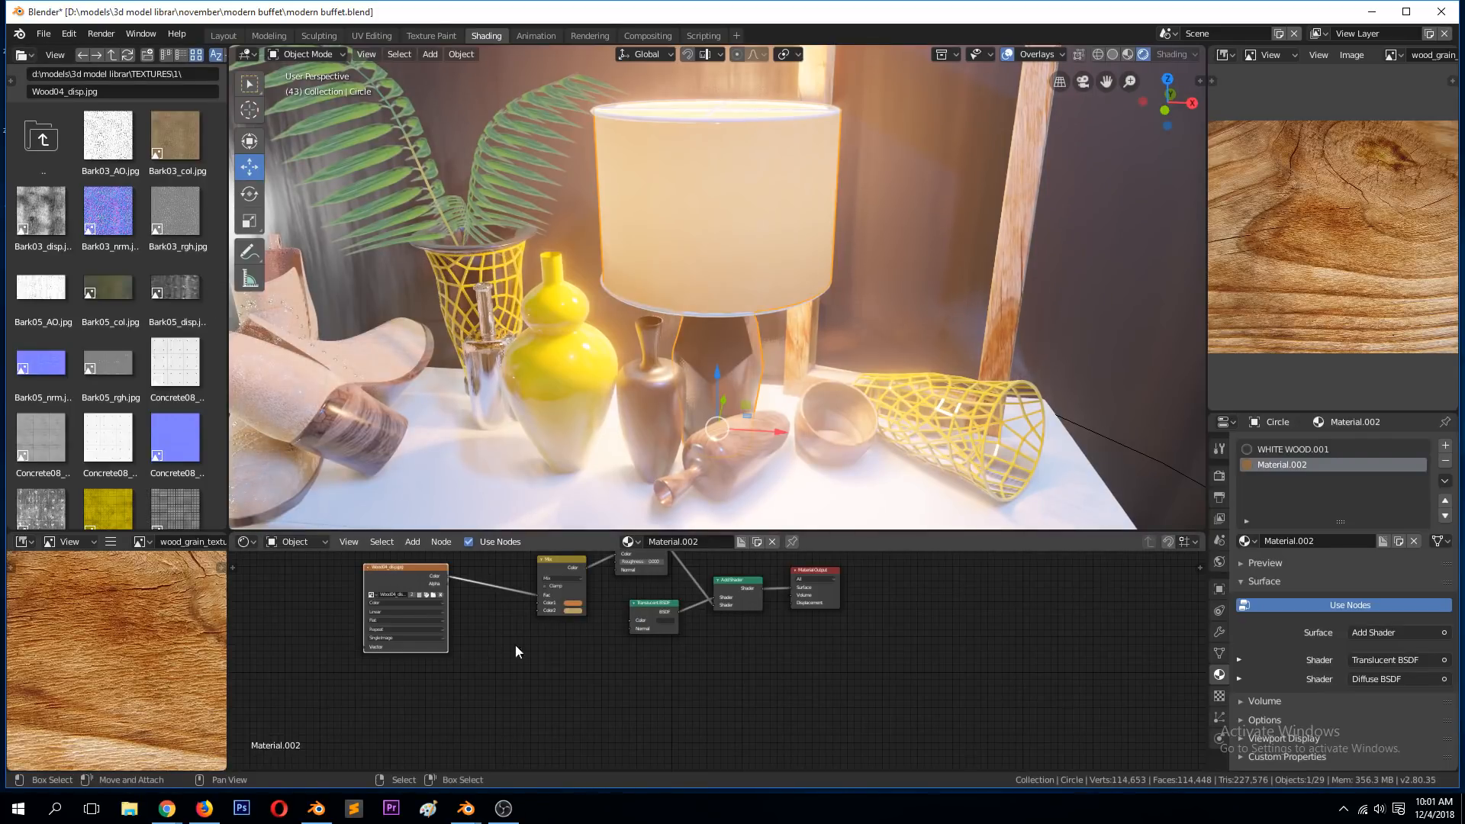
pyautogui.scroll(1, 580, 625)
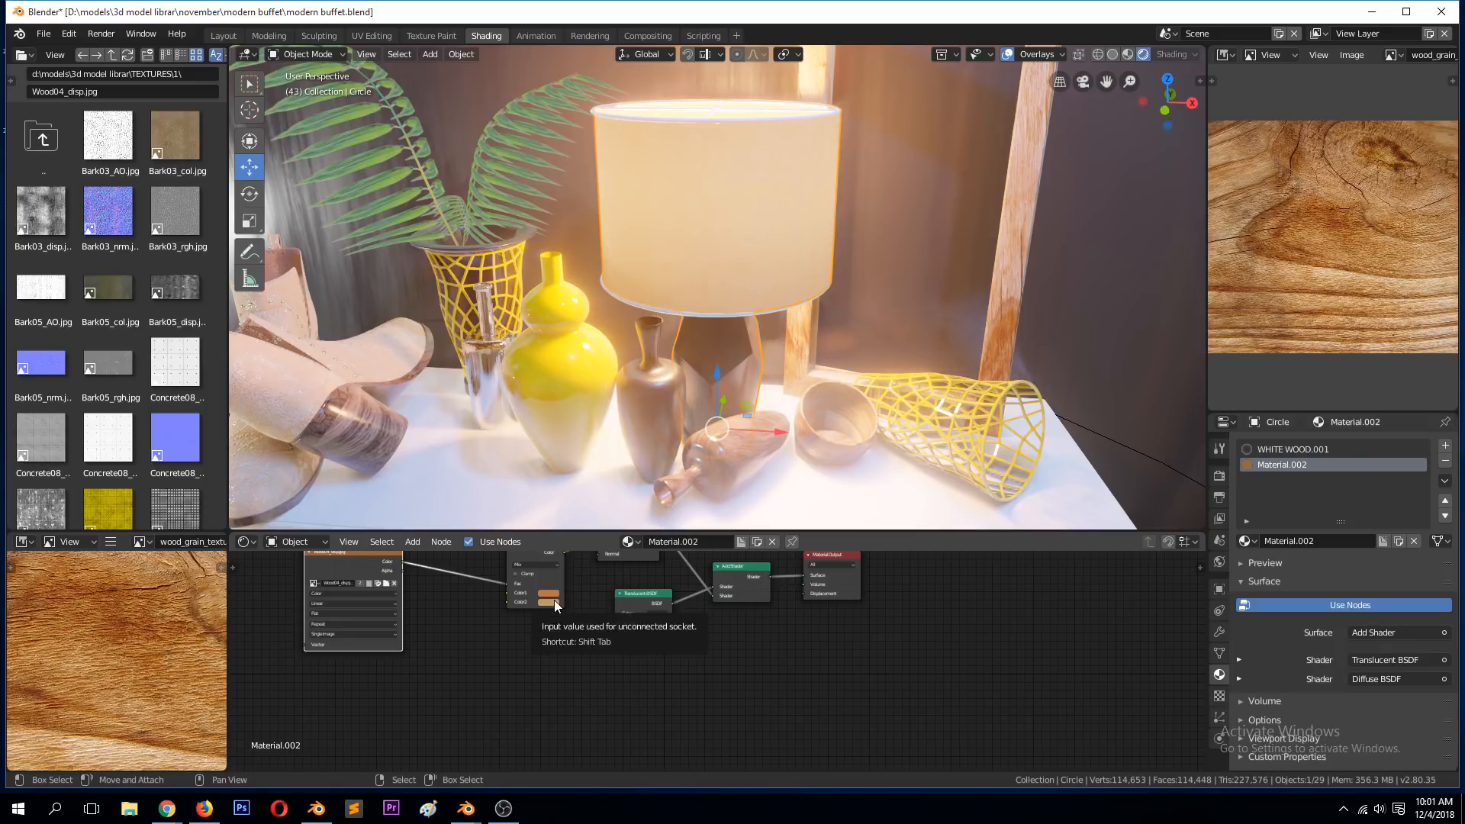
pyautogui.scroll(-4, 130, 264)
pyautogui.scroll(-3, 128, 373)
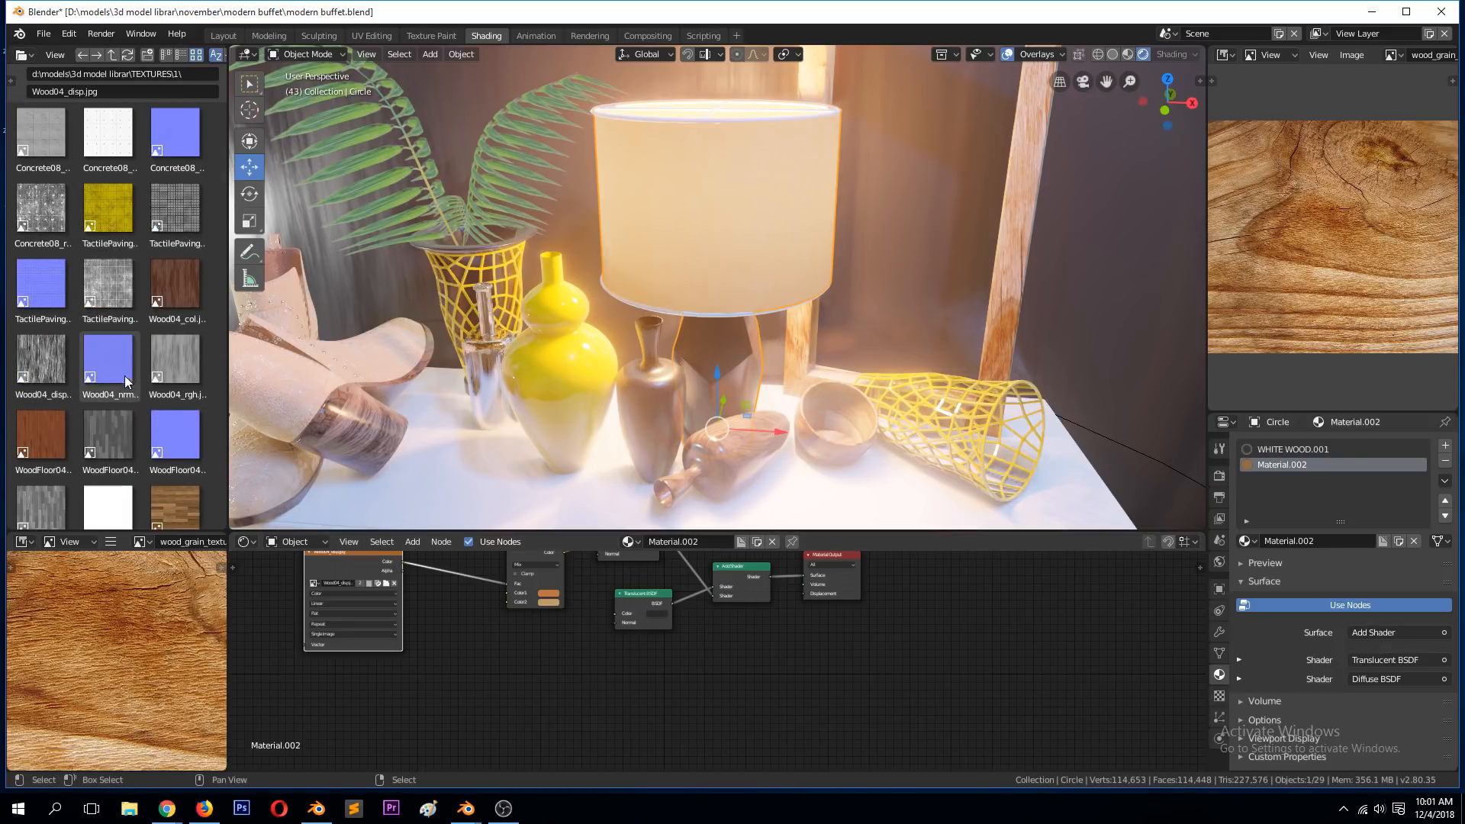
pyautogui.keyDown('ctrl'); pyautogui.keyDown('shift'); pyautogui.click(342, 567); pyautogui.keyUp('shift'); pyautogui.keyUp('ctrl')
pyautogui.moveTo(650, 221); pyautogui.dragTo(754, 223, button='middle')
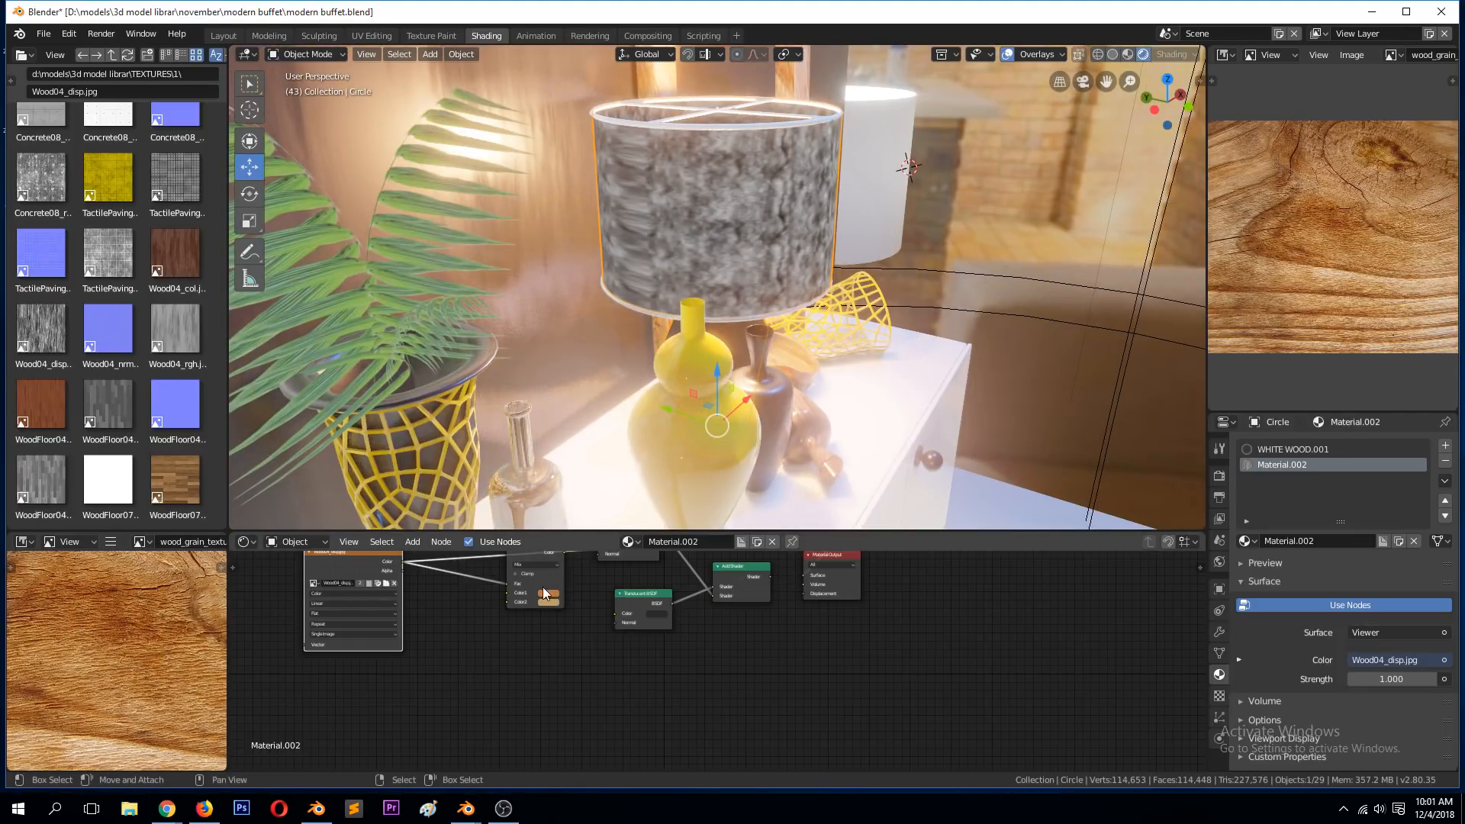
pyautogui.scroll(-3, 547, 565)
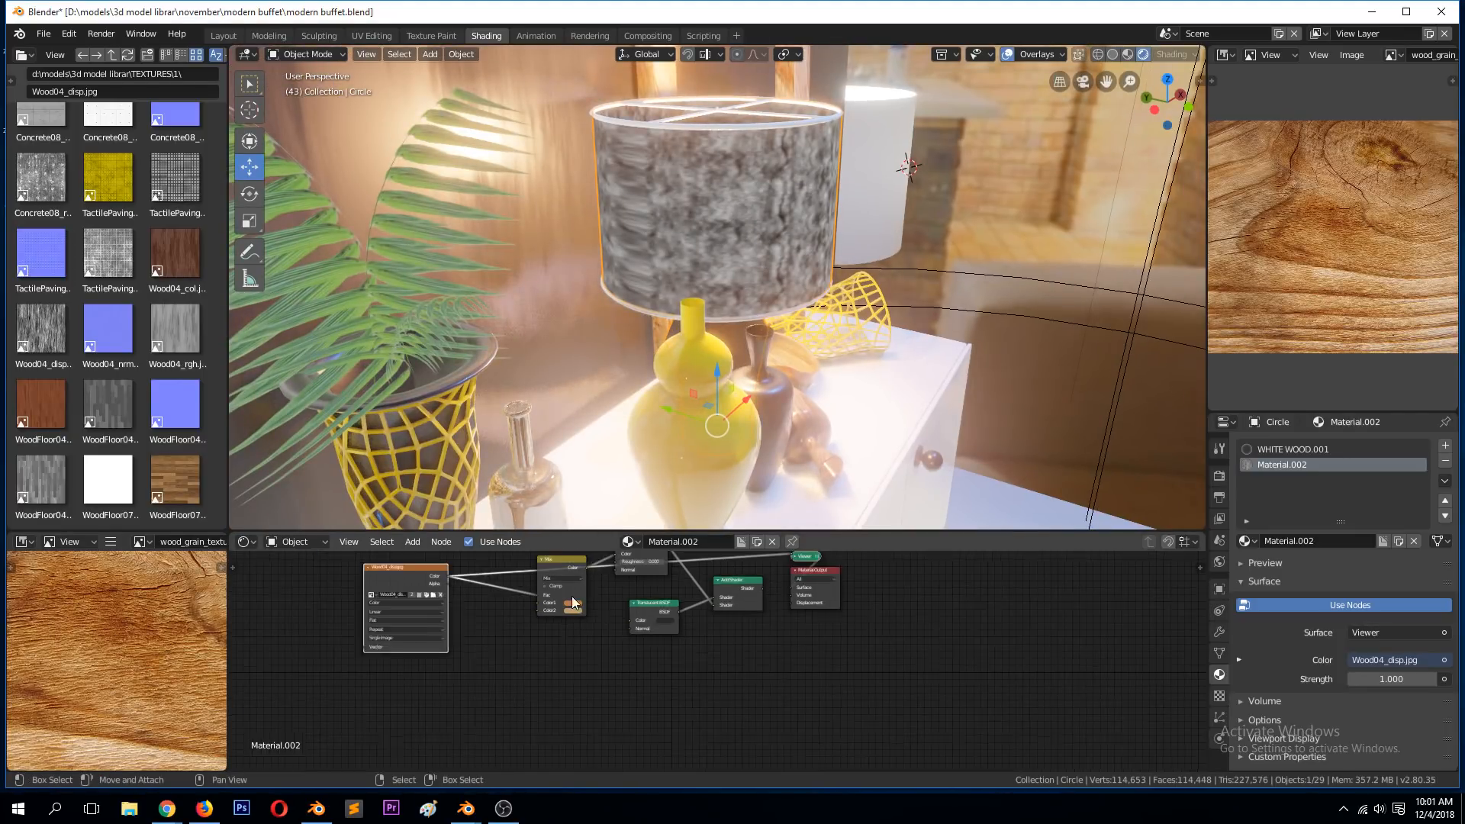
pyautogui.keyDown('ctrl'); pyautogui.keyDown('shift'); pyautogui.click(743, 601); pyautogui.keyUp('shift'); pyautogui.keyUp('ctrl')
pyautogui.moveTo(816, 268); pyautogui.dragTo(712, 213, button='middle')
pyautogui.scroll(-5, 794, 251)
# - Add a MixRGB node to the plain cylinder's Material.009 and connect its Color output to the Diffuse BSDF colour input
pyautogui.click(1022, 248)
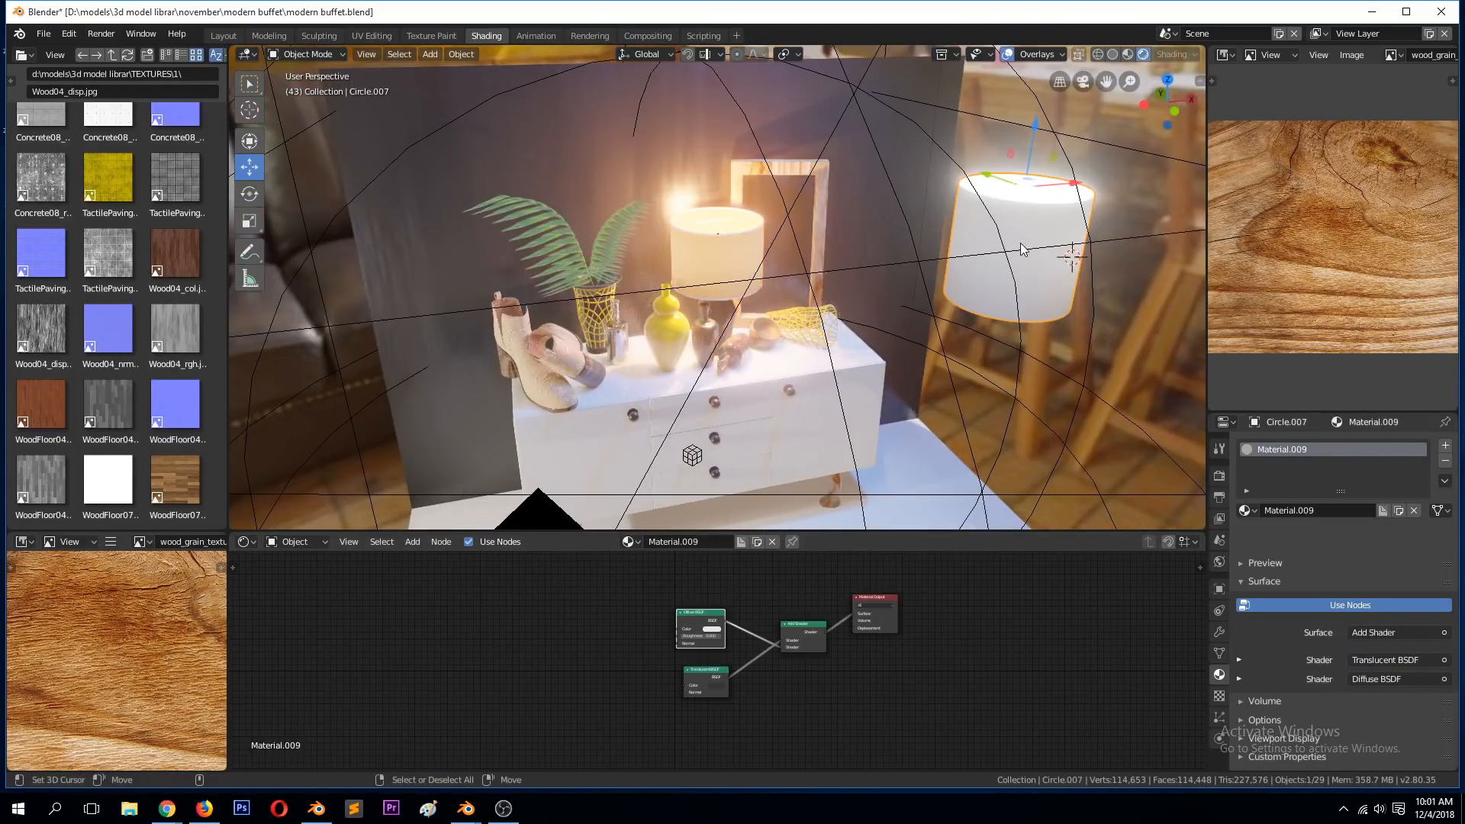
pyautogui.press('KP_Decimal')
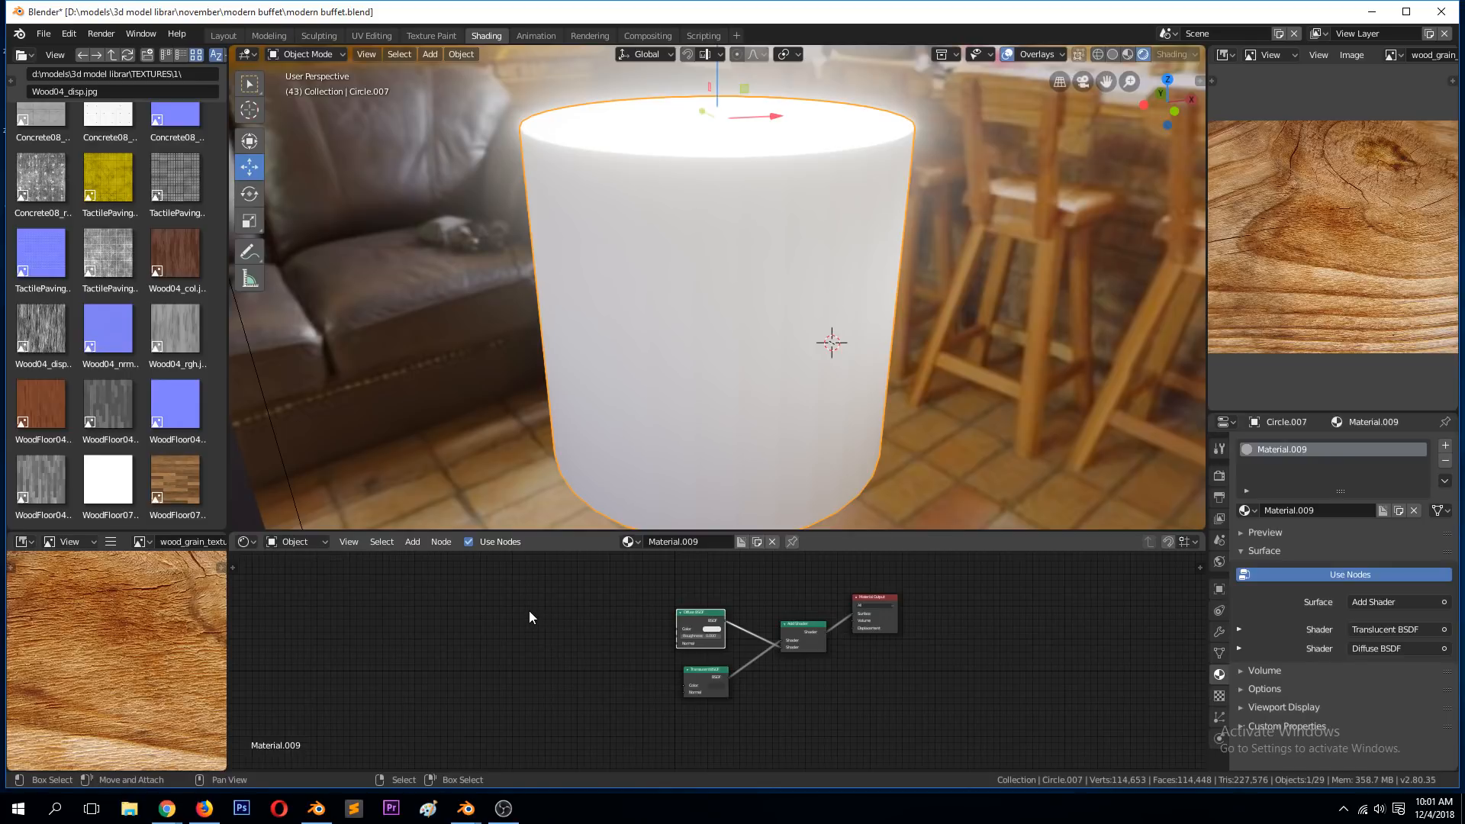
pyautogui.press('Home')
pyautogui.hotkey('shift', 'a')
pyautogui.moveTo(496, 656)
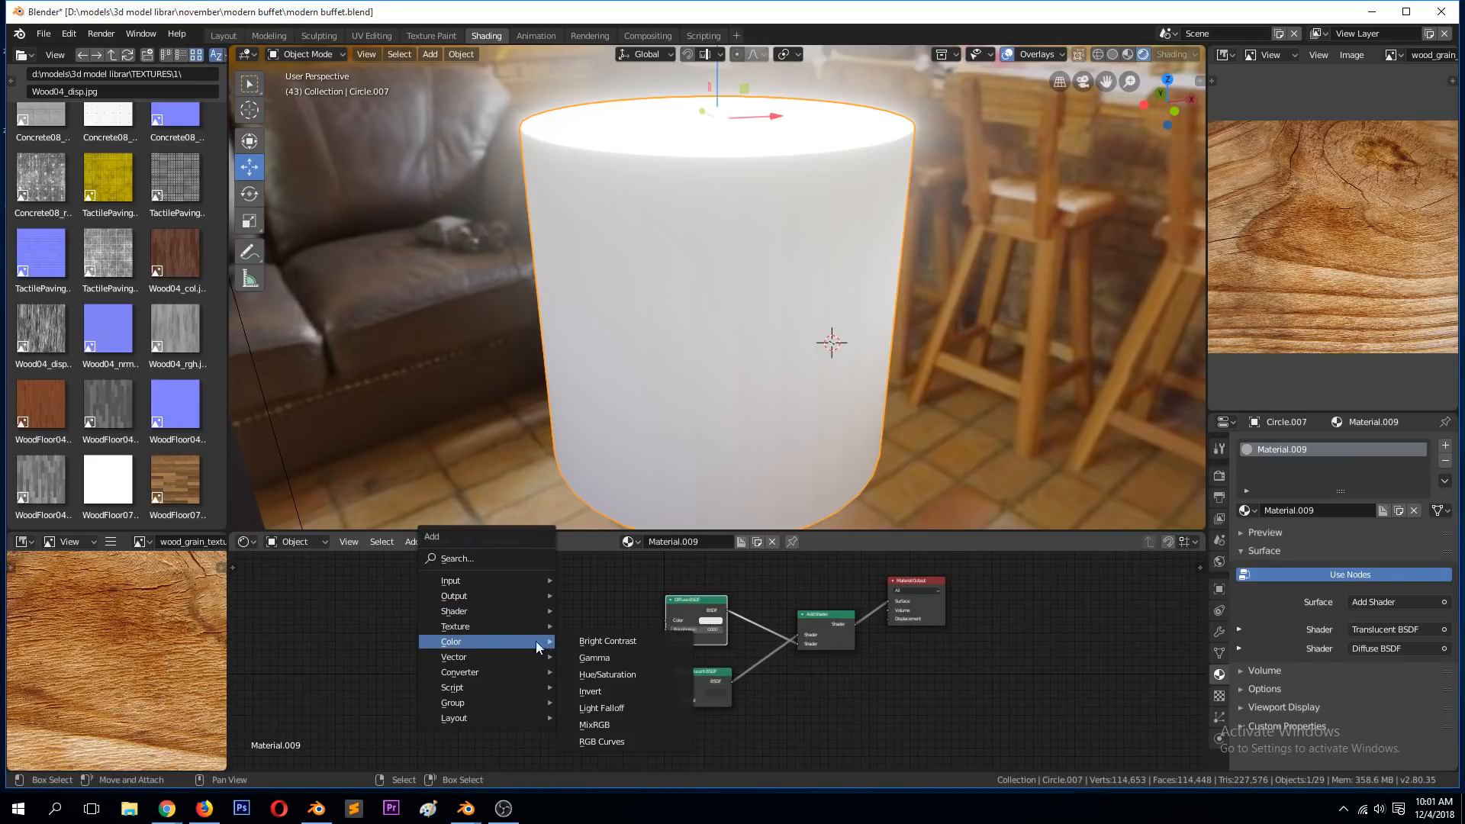
pyautogui.click(631, 717)
pyautogui.click(589, 626)
pyautogui.moveTo(630, 633)
pyautogui.mouseDown()
pyautogui.moveTo(573, 627)
pyautogui.moveTo(650, 632)
pyautogui.mouseUp()
pyautogui.moveTo(758, 638); pyautogui.dragTo(825, 621)
pyautogui.click(821, 633)
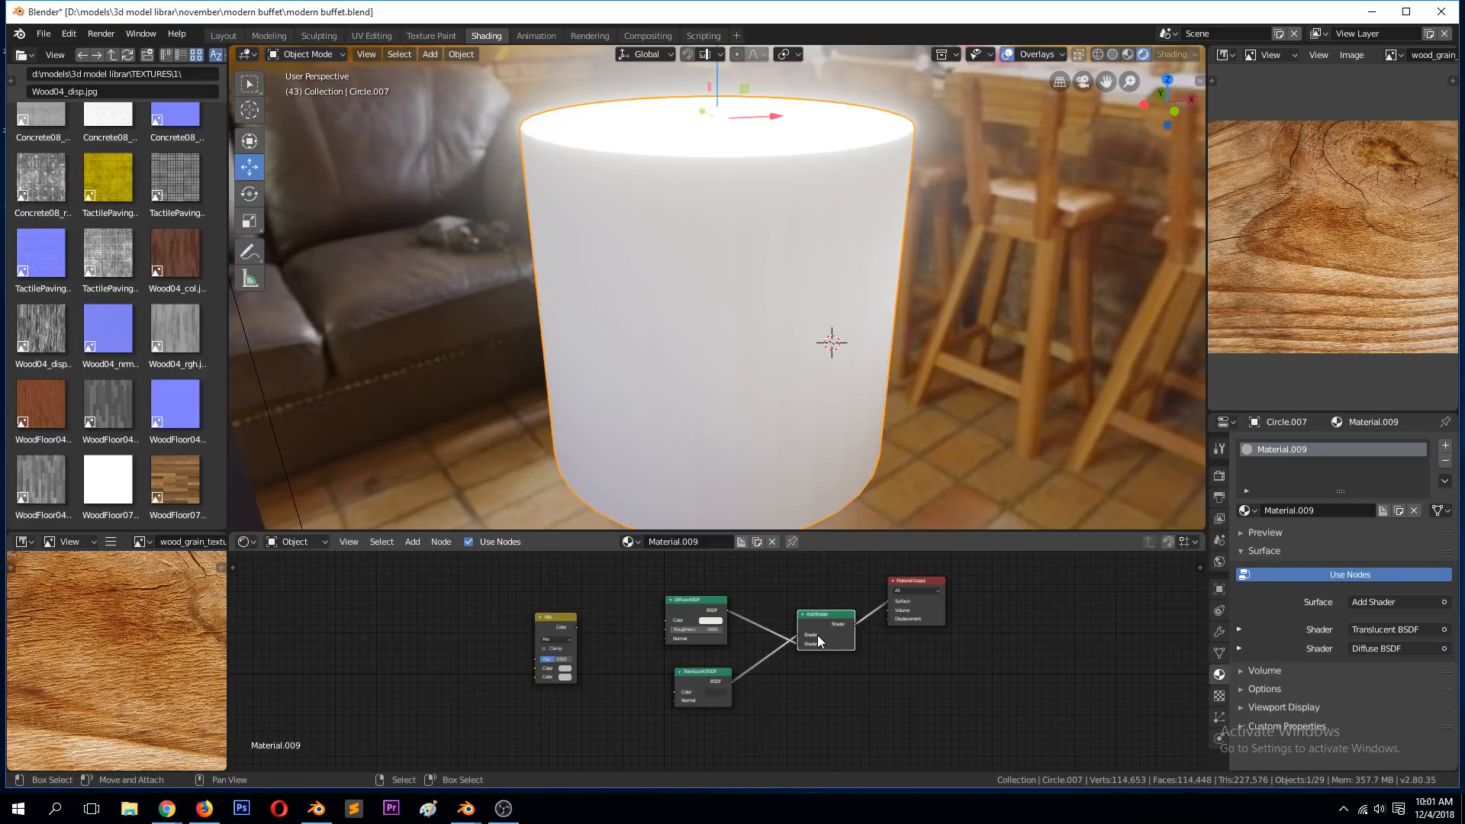
pyautogui.moveTo(578, 632); pyautogui.dragTo(539, 635)
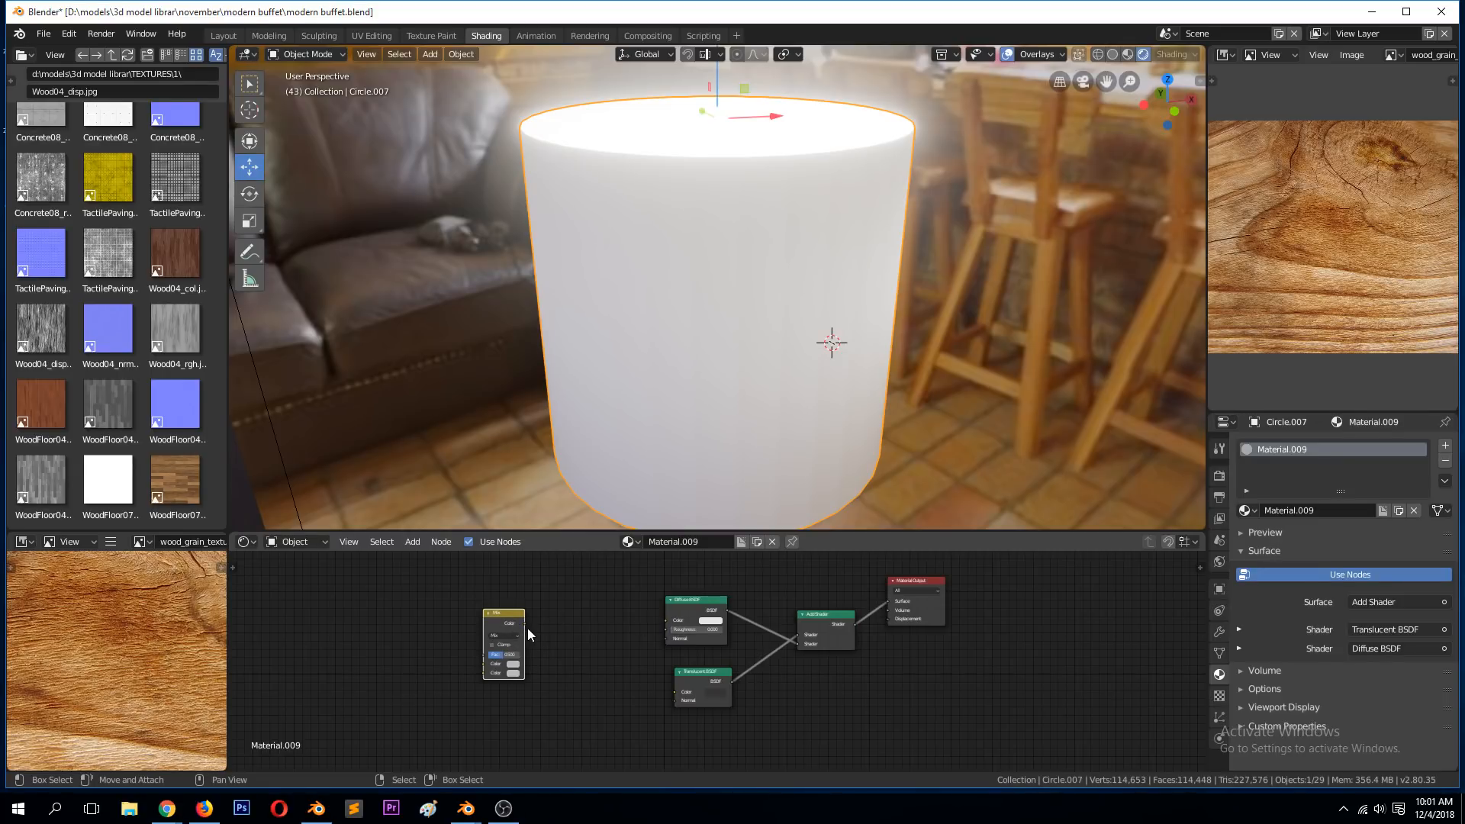
pyautogui.moveTo(524, 622); pyautogui.dragTo(666, 621)
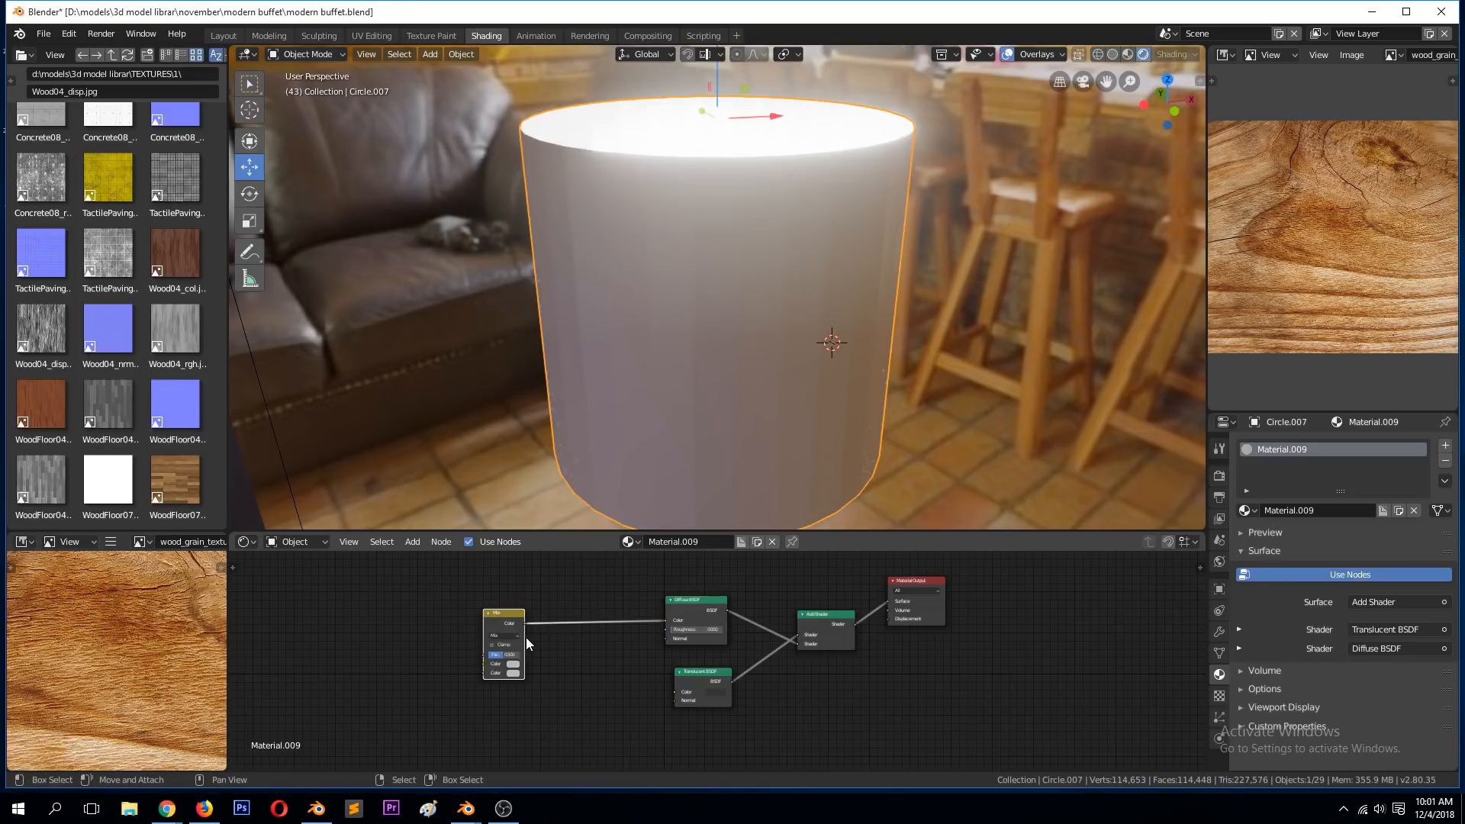
# - Set the Mix node's Color1 to red and Color2 to blue
pyautogui.scroll(1, 521, 679)
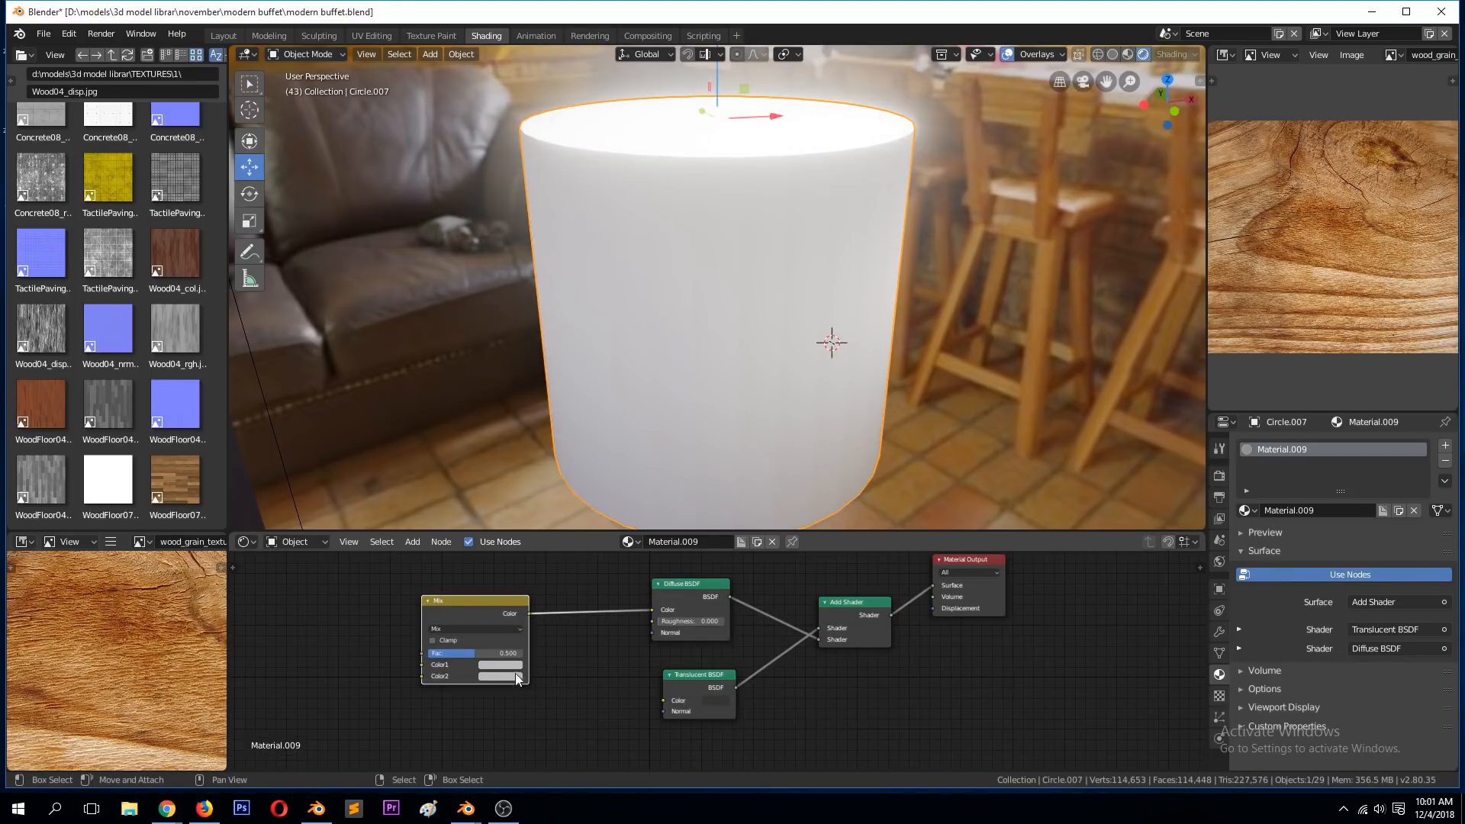
pyautogui.click(507, 664)
pyautogui.click(537, 578)
pyautogui.click(518, 678)
pyautogui.moveTo(538, 580); pyautogui.dragTo(535, 553)
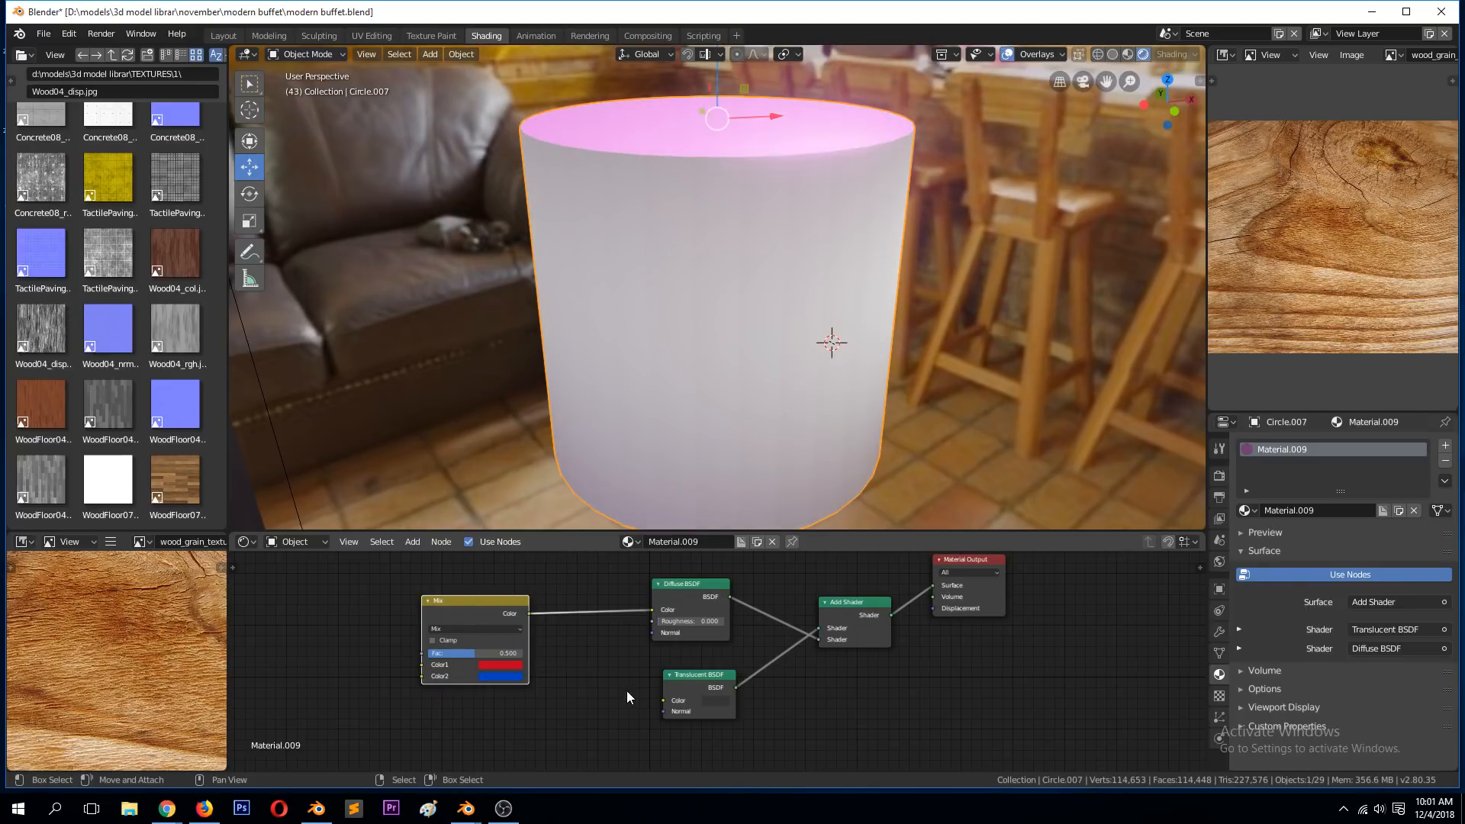
# - Add the WoodFloor04_rgh.jpg image texture to the cylinder's node setup and connect its Color output to the Mix node's Fac input
pyautogui.moveTo(488, 613); pyautogui.dragTo(538, 602)
pyautogui.hotkey('shift', 'a')
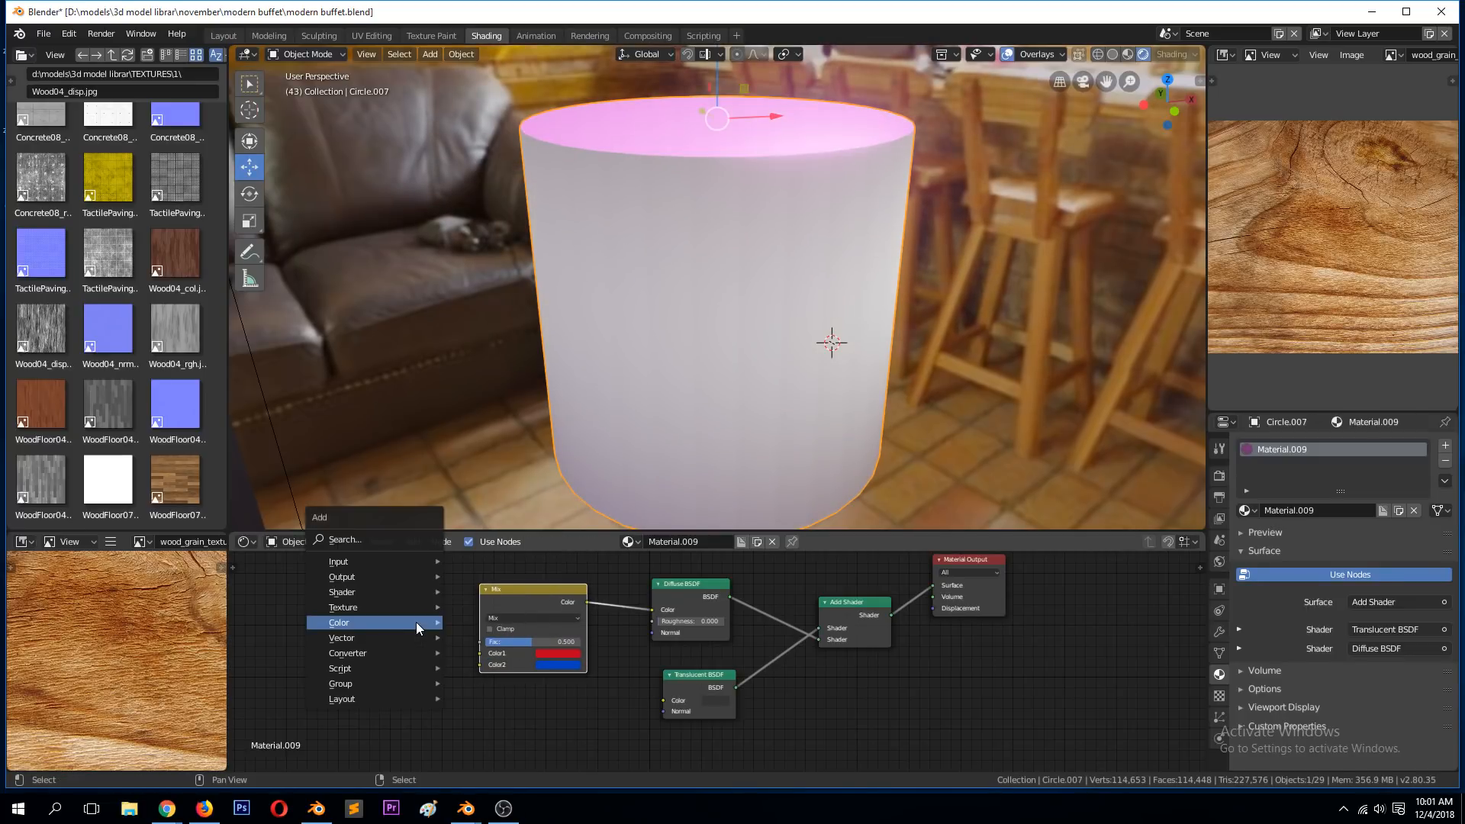
pyautogui.moveTo(753, 298); pyautogui.dragTo(757, 115, button='middle')
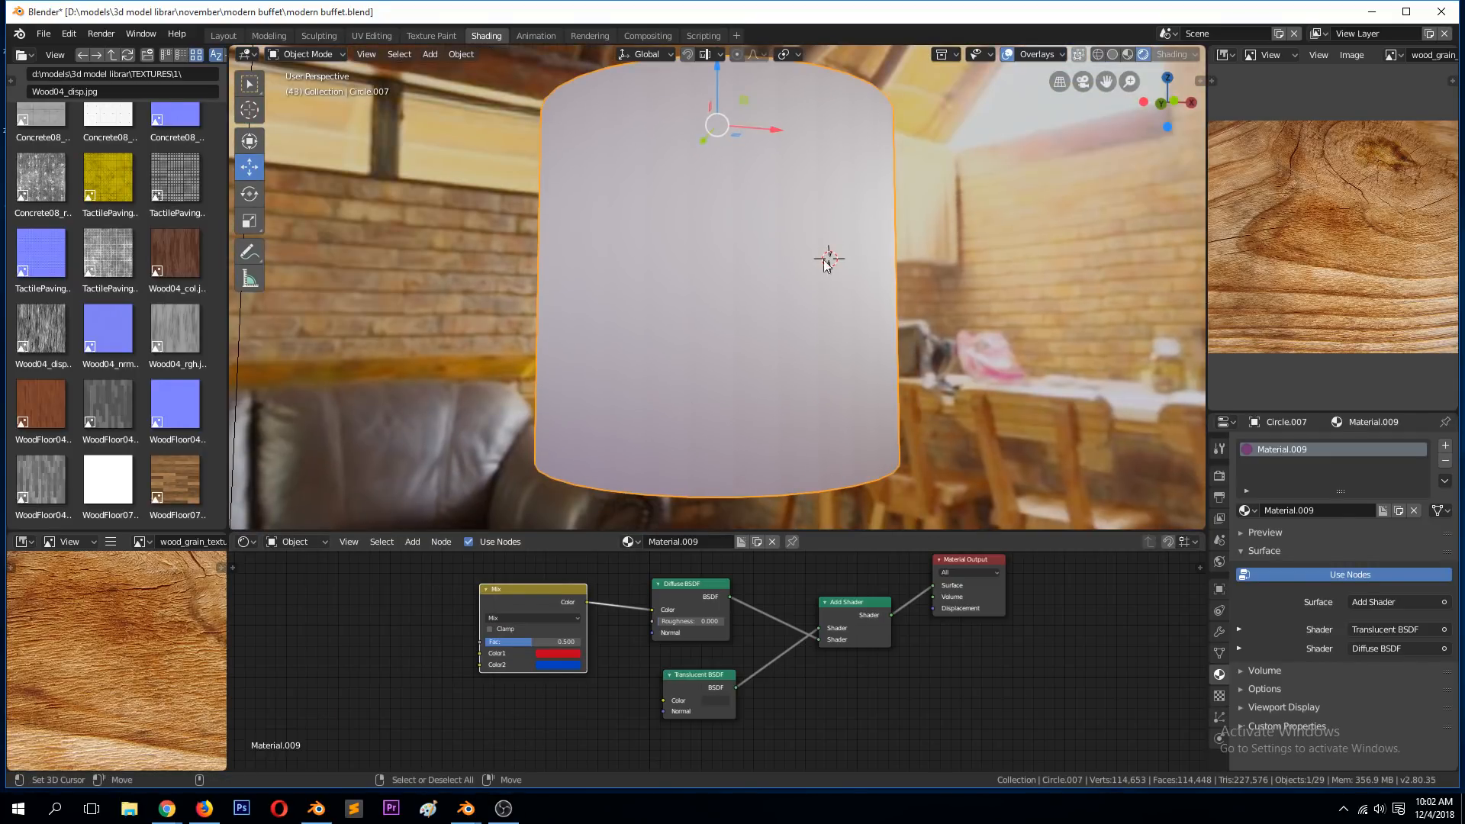
pyautogui.moveTo(748, 261); pyautogui.dragTo(838, 379, button='middle')
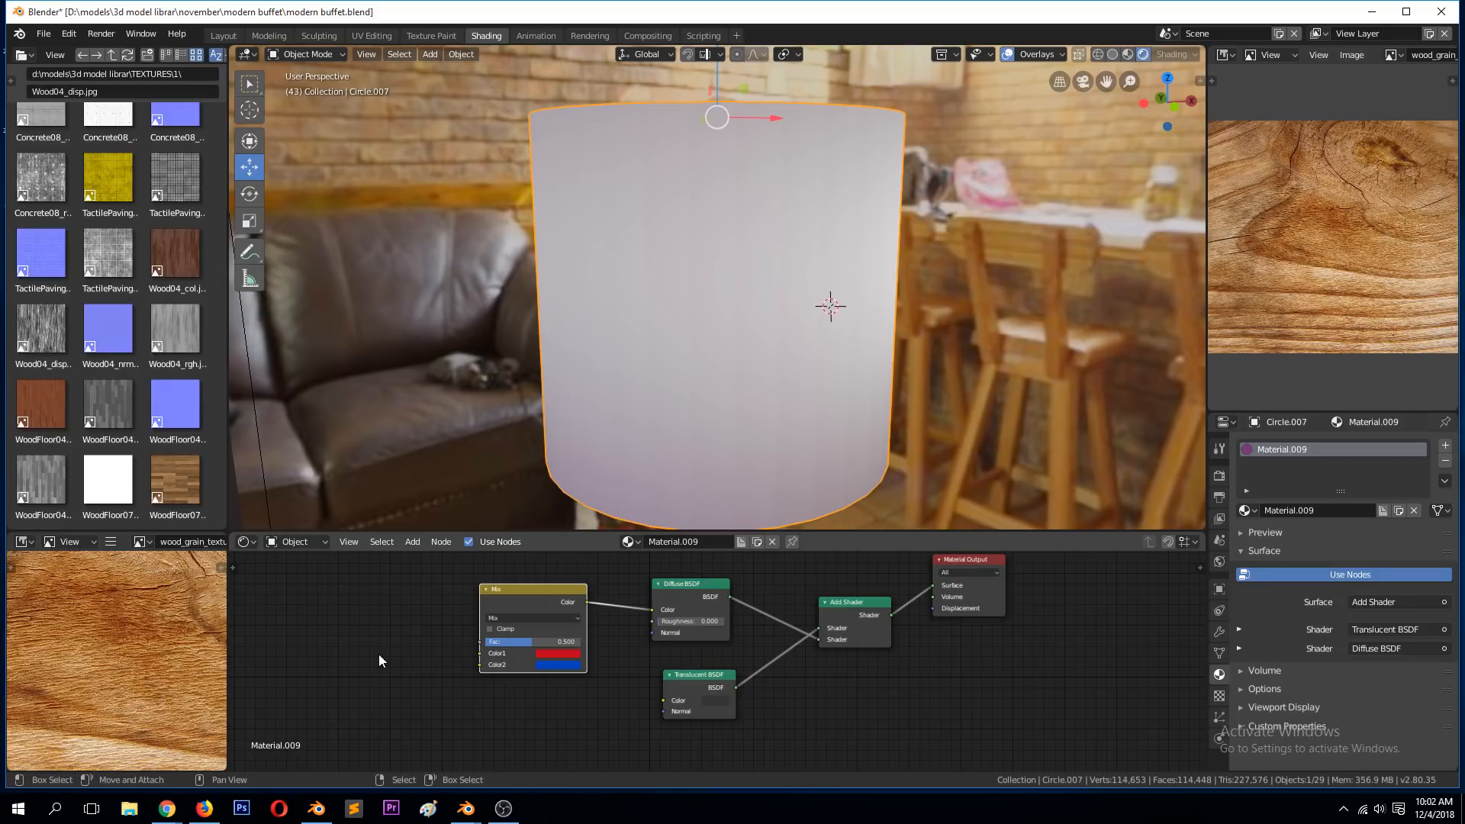
pyautogui.hotkey('shift', 'a')
pyautogui.moveTo(369, 654)
pyautogui.moveTo(305, 603)
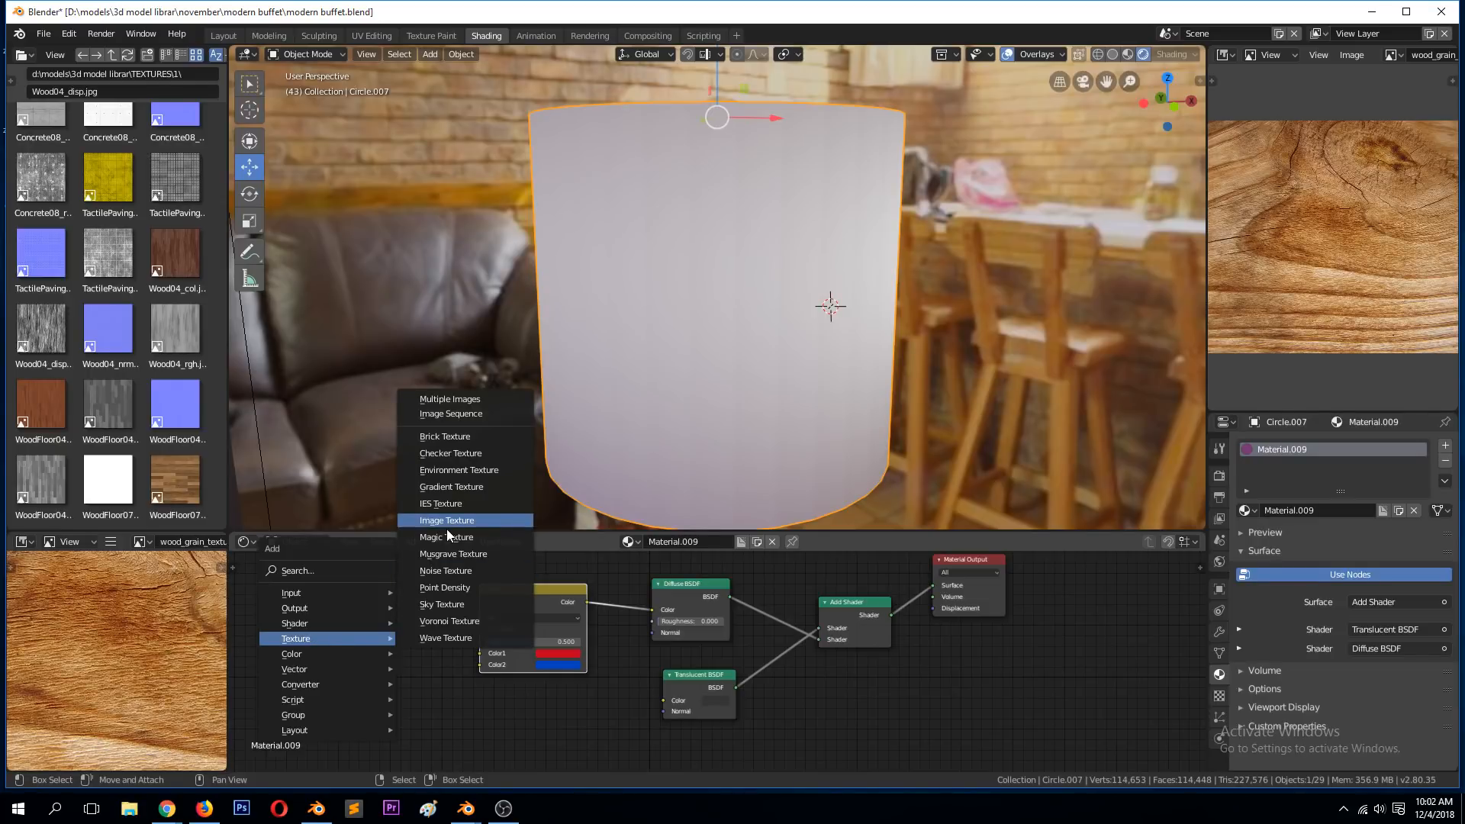
pyautogui.moveTo(39, 329)
pyautogui.mouseDown()
pyautogui.moveTo(386, 685)
pyautogui.moveTo(281, 611)
pyautogui.moveTo(31, 311)
pyautogui.mouseUp()
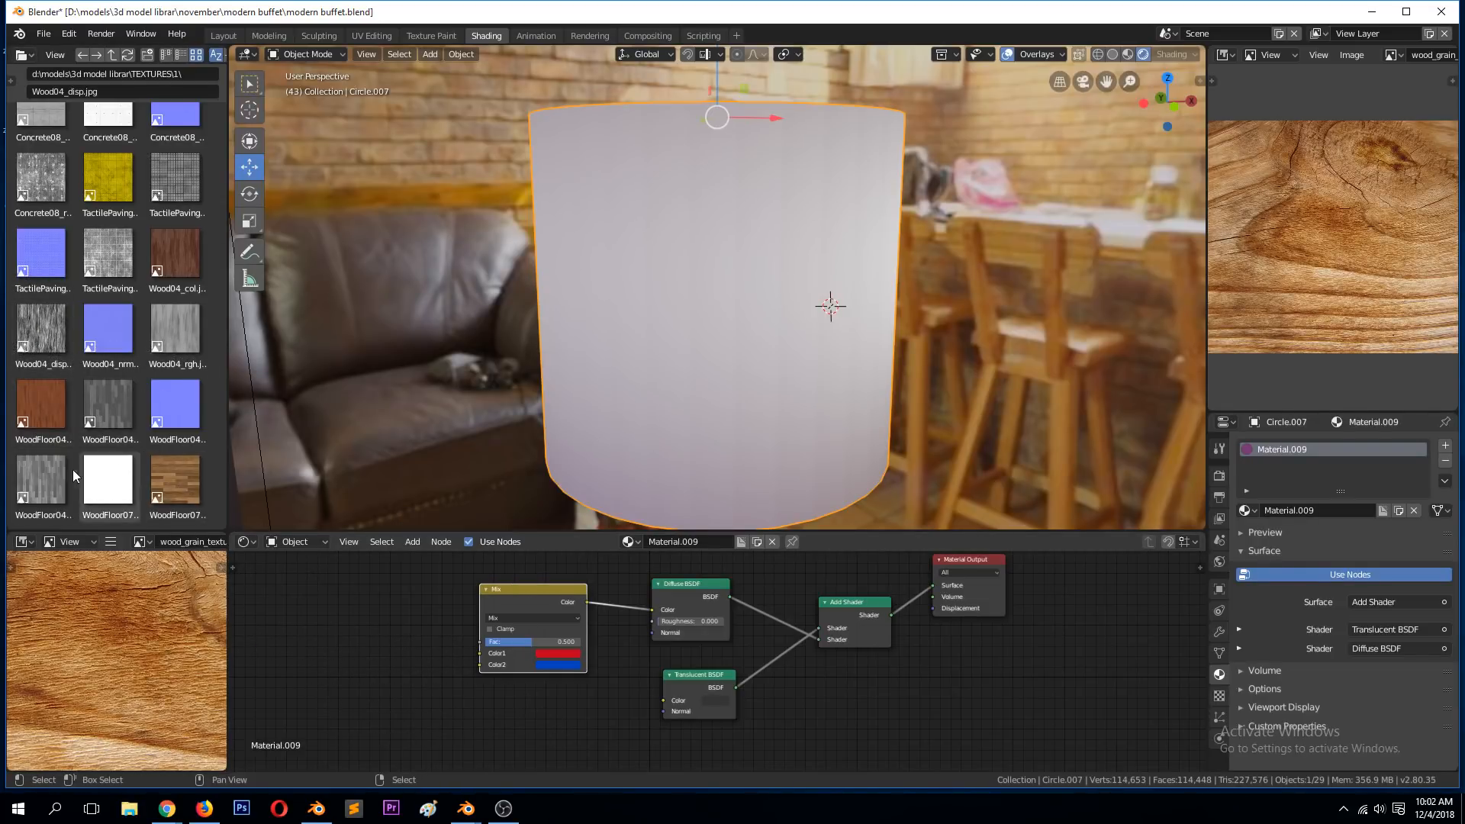
pyautogui.moveTo(36, 483); pyautogui.dragTo(486, 641)
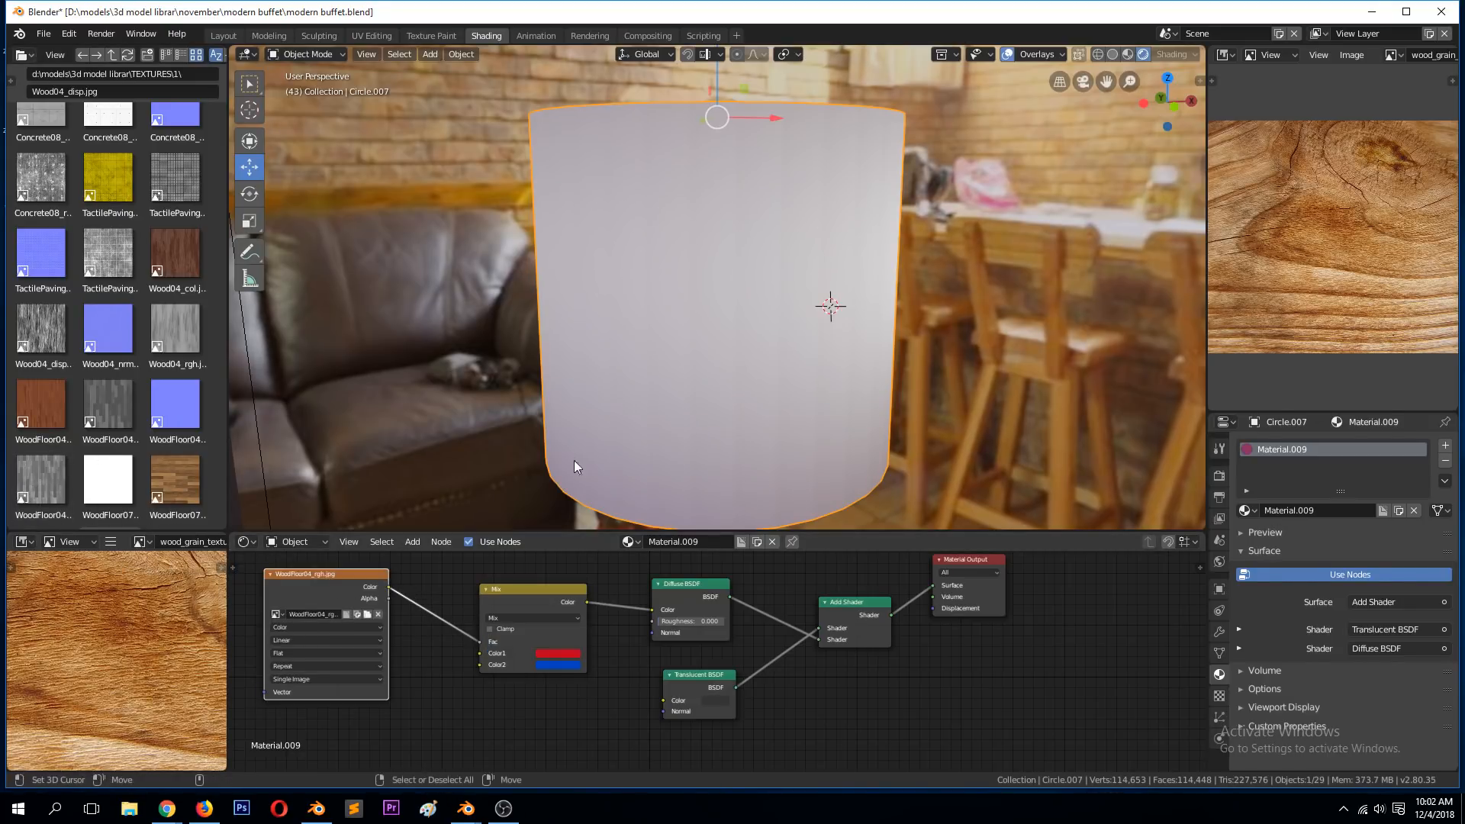
# - Select all of the cylinder's geometry in Edit Mode and unwrap it with Cylinder Projection from the front orthographic view
pyautogui.click(685, 413)
pyautogui.press('KP_5')
pyautogui.press('KP_0')
pyautogui.press('KP_0')
pyautogui.press('Tab')
pyautogui.press('a')
pyautogui.press('u')
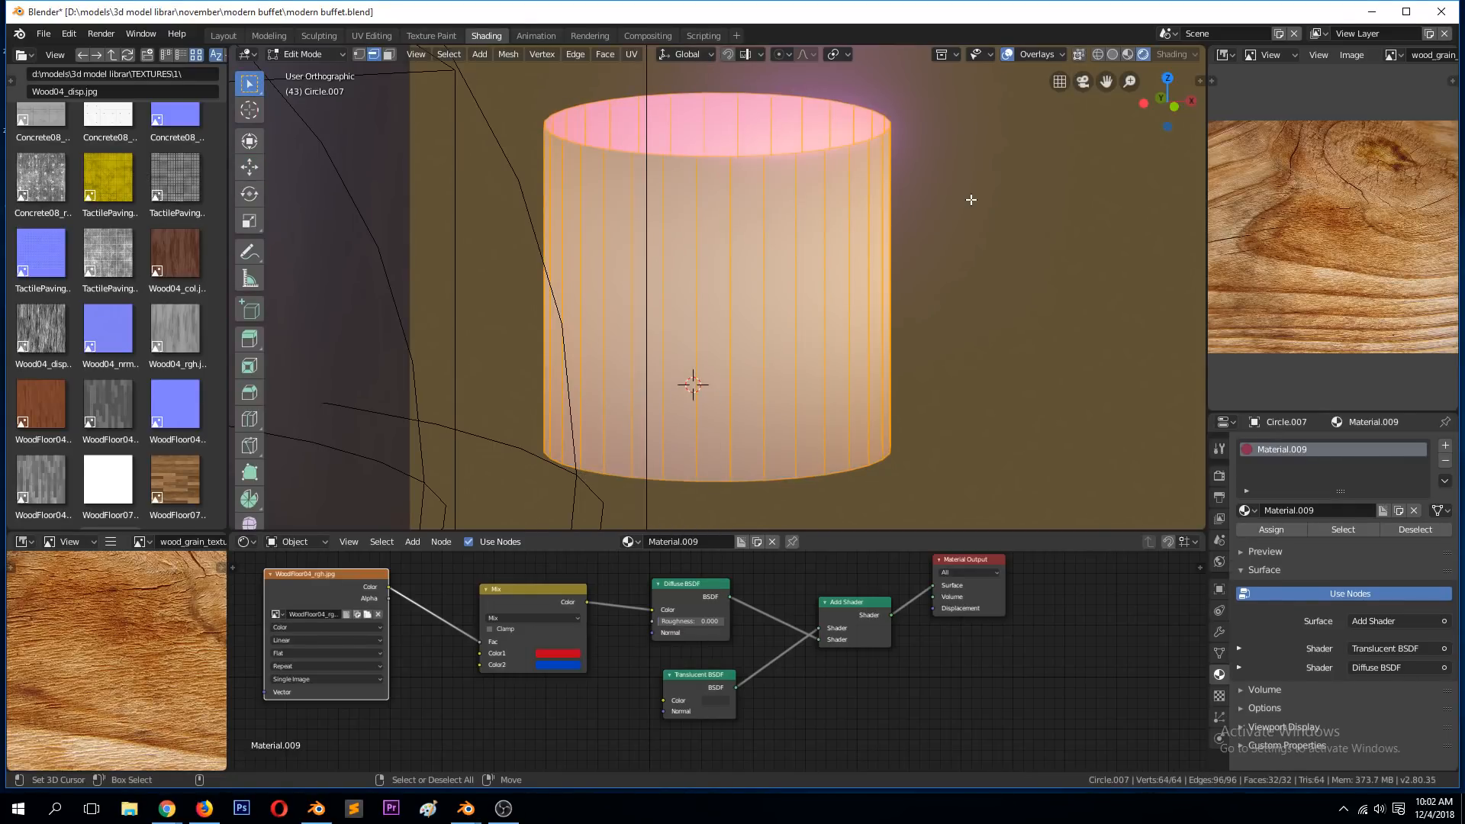
pyautogui.press('KP_1')
pyautogui.press('u')
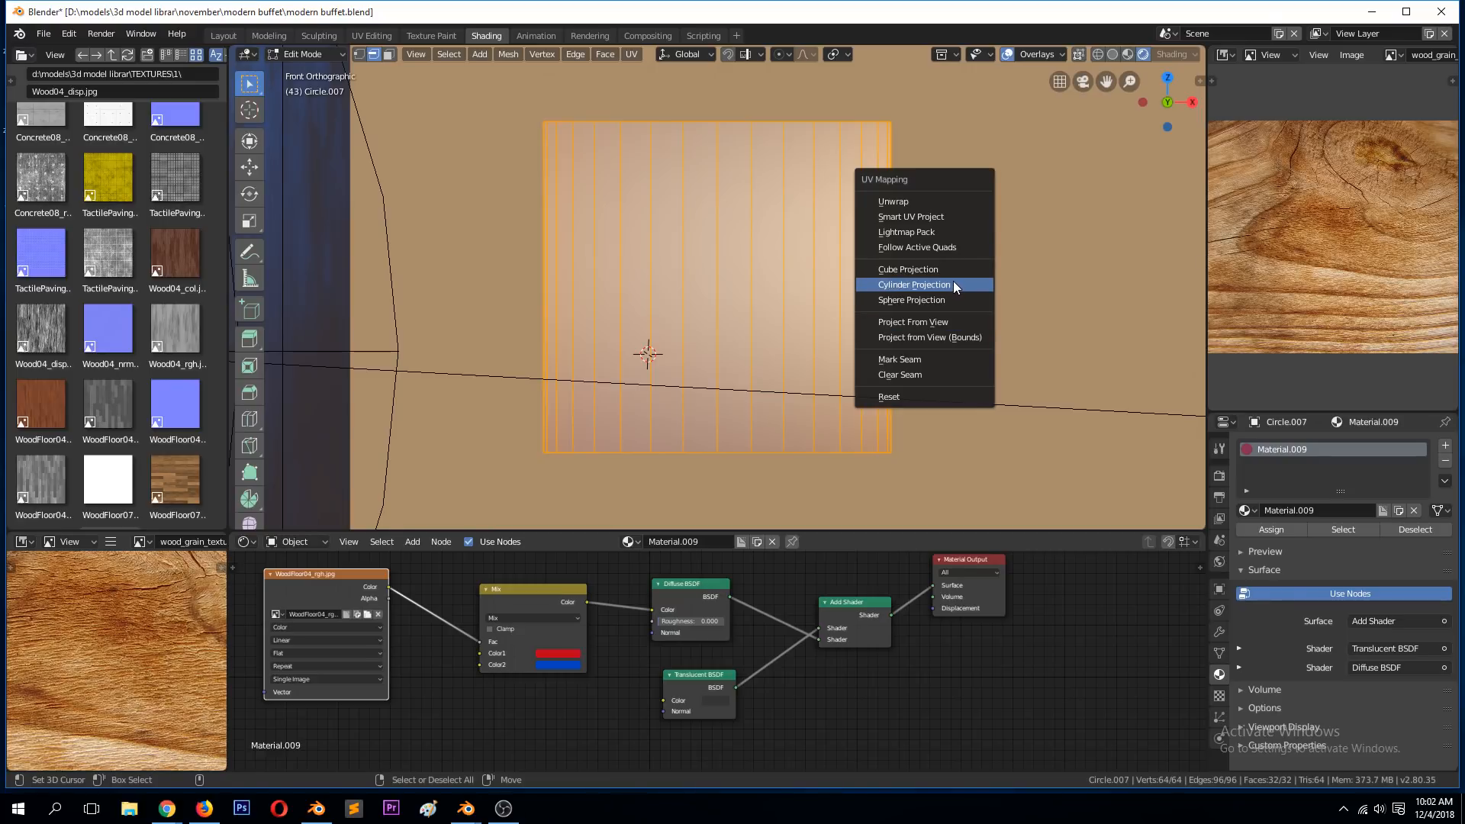
pyautogui.click(914, 284)
# - In the UV Editing workspace, stretch the cylinder's UVs along X beyond the image width and move them down over the wood image
pyautogui.click(372, 35)
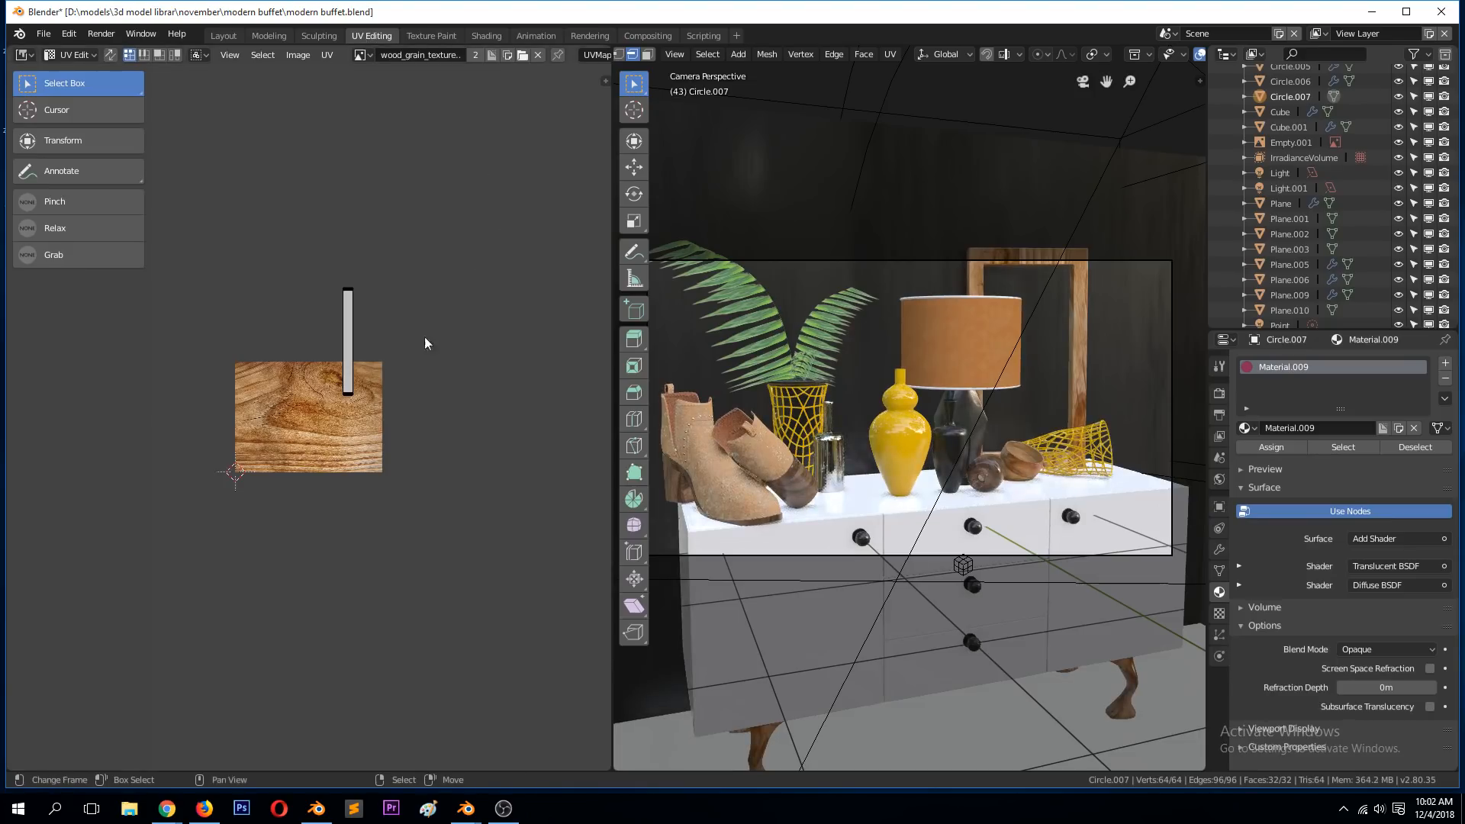
pyautogui.press('s')
pyautogui.press('x')
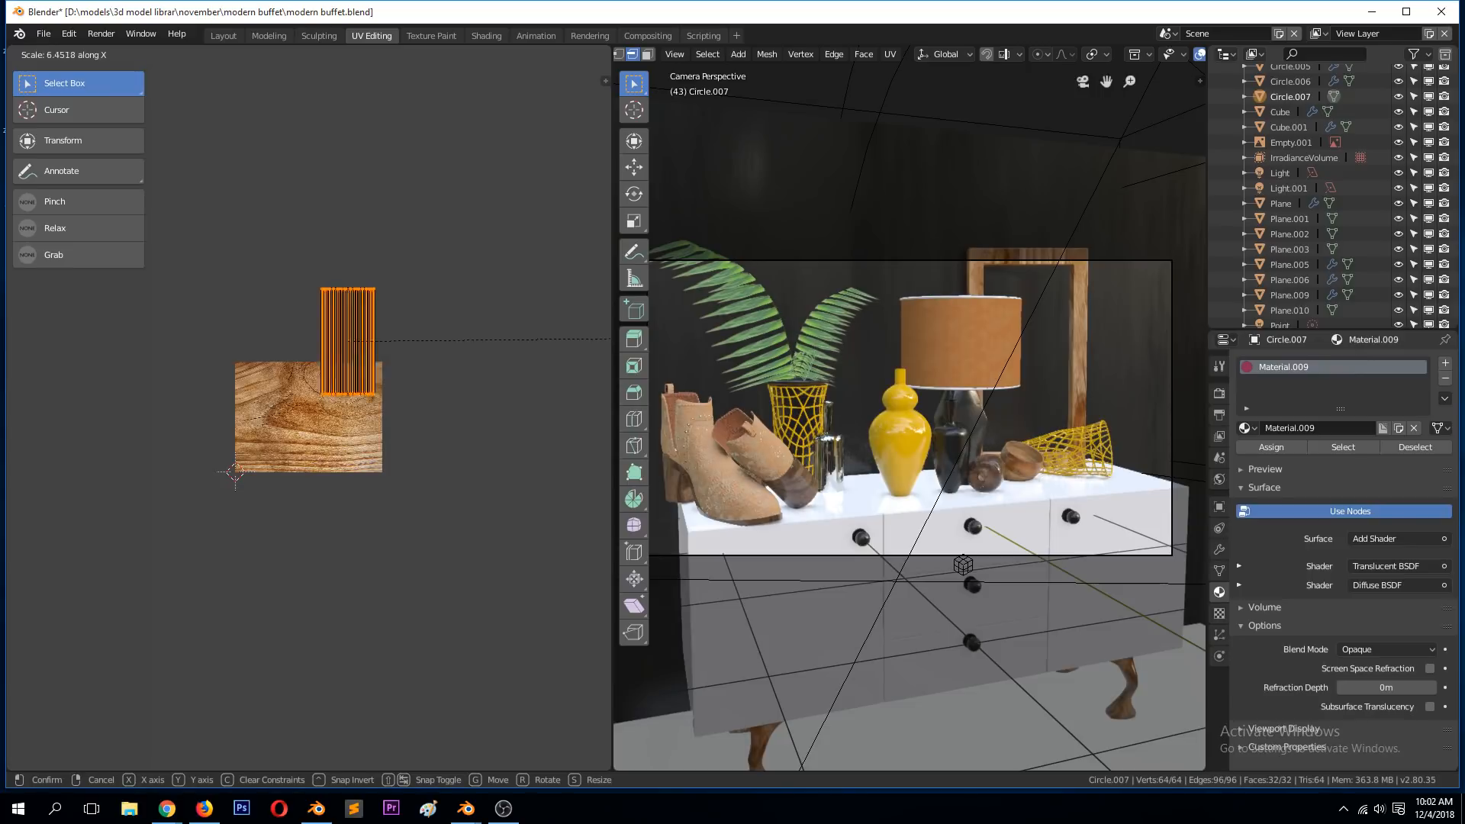
pyautogui.click(560, 393)
pyautogui.press('g')
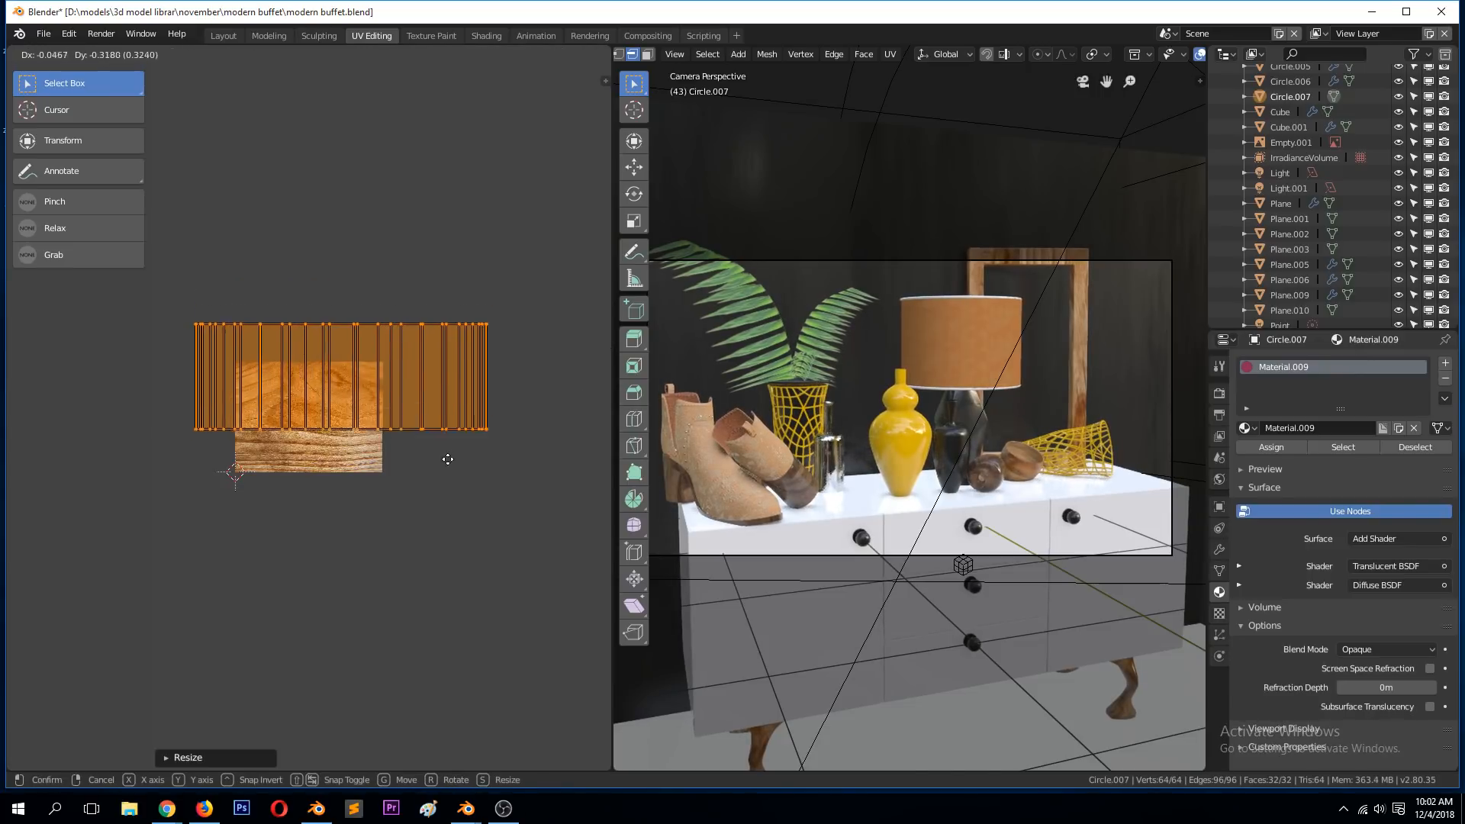
pyautogui.click(448, 497)
# - Return to Object Mode in the Shading workspace and preview the WoodFloor04_rgh.jpg texture directly on the cylinder
pyautogui.press('Tab')
pyautogui.click(487, 35)
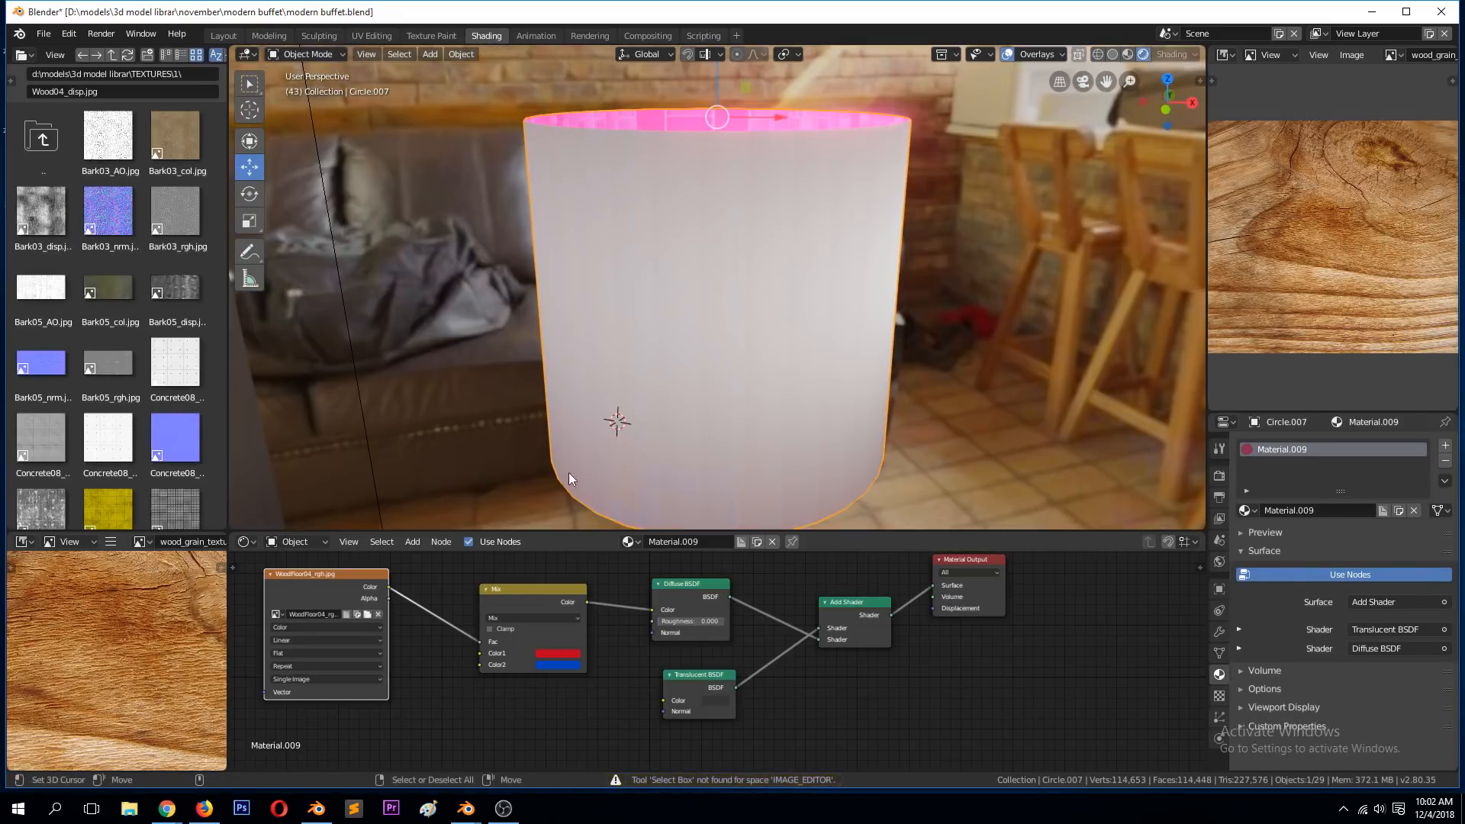
pyautogui.keyDown('ctrl'); pyautogui.keyDown('shift'); pyautogui.click(316, 589); pyautogui.keyUp('shift'); pyautogui.keyUp('ctrl')
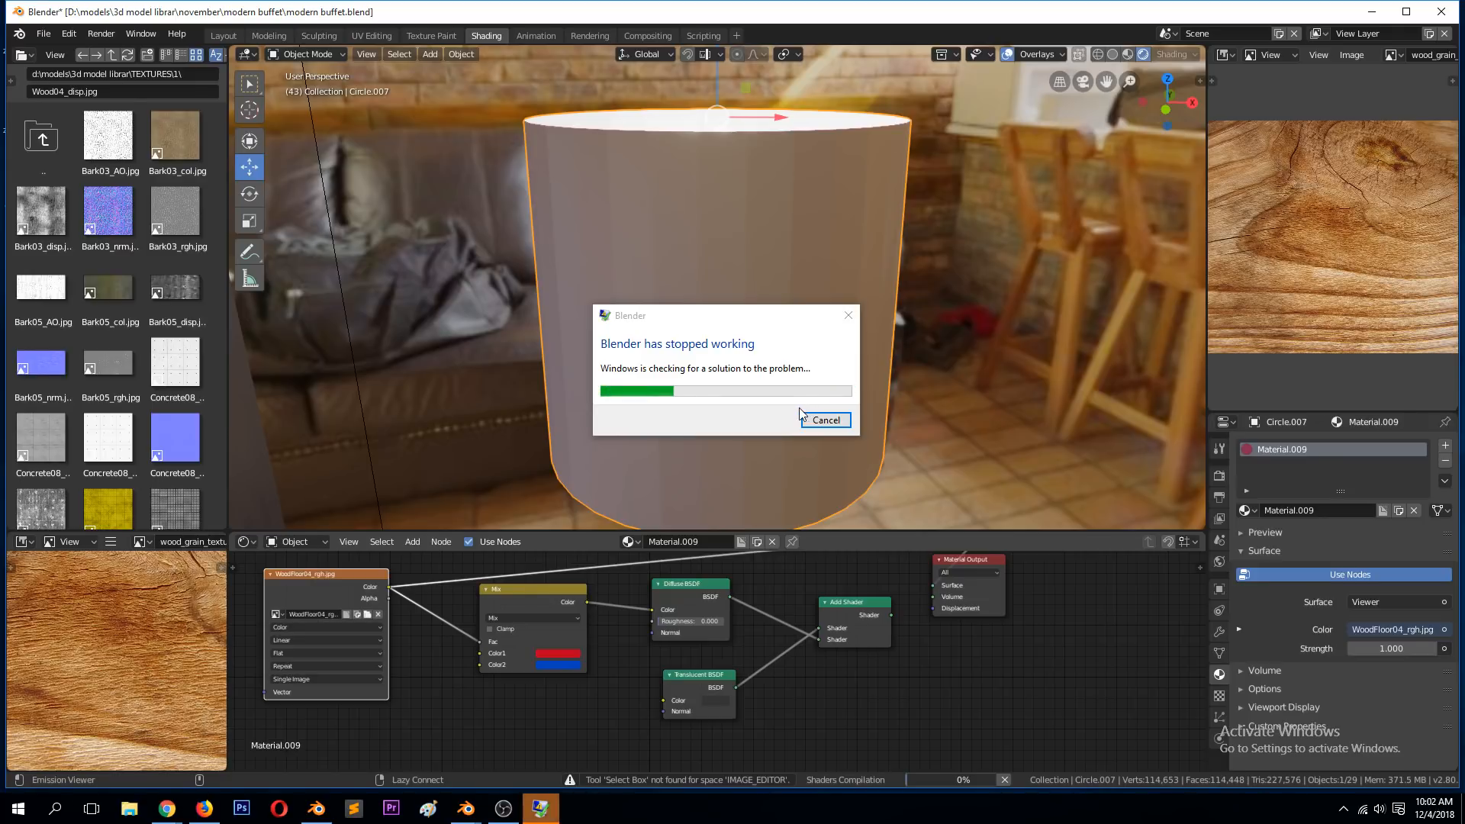
# - Dismiss the crash dialog, start a new Blender instance and reopen the recent file modern buffet.blend
pyautogui.click(811, 424)
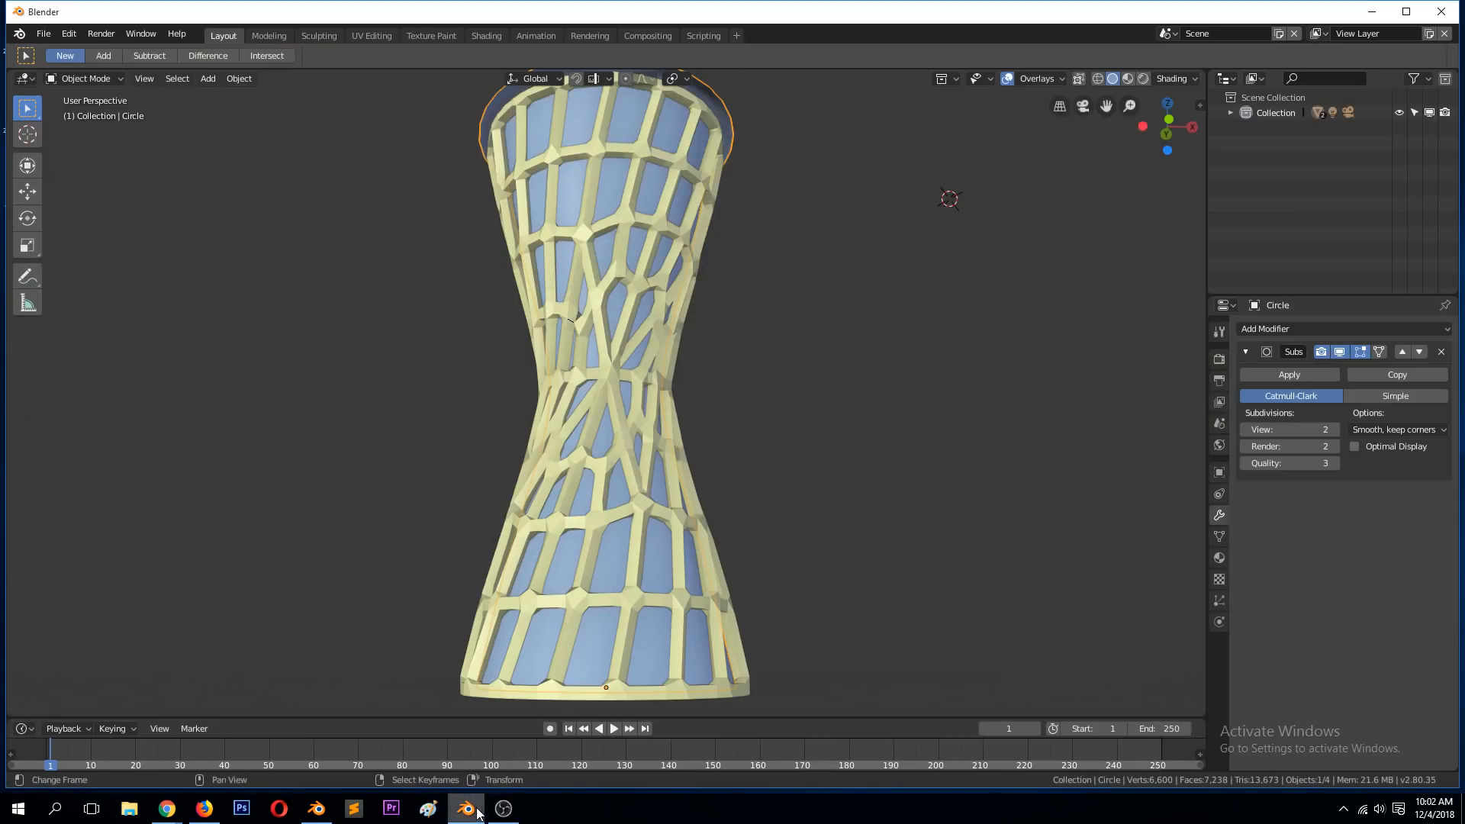
pyautogui.rightClick(464, 813)
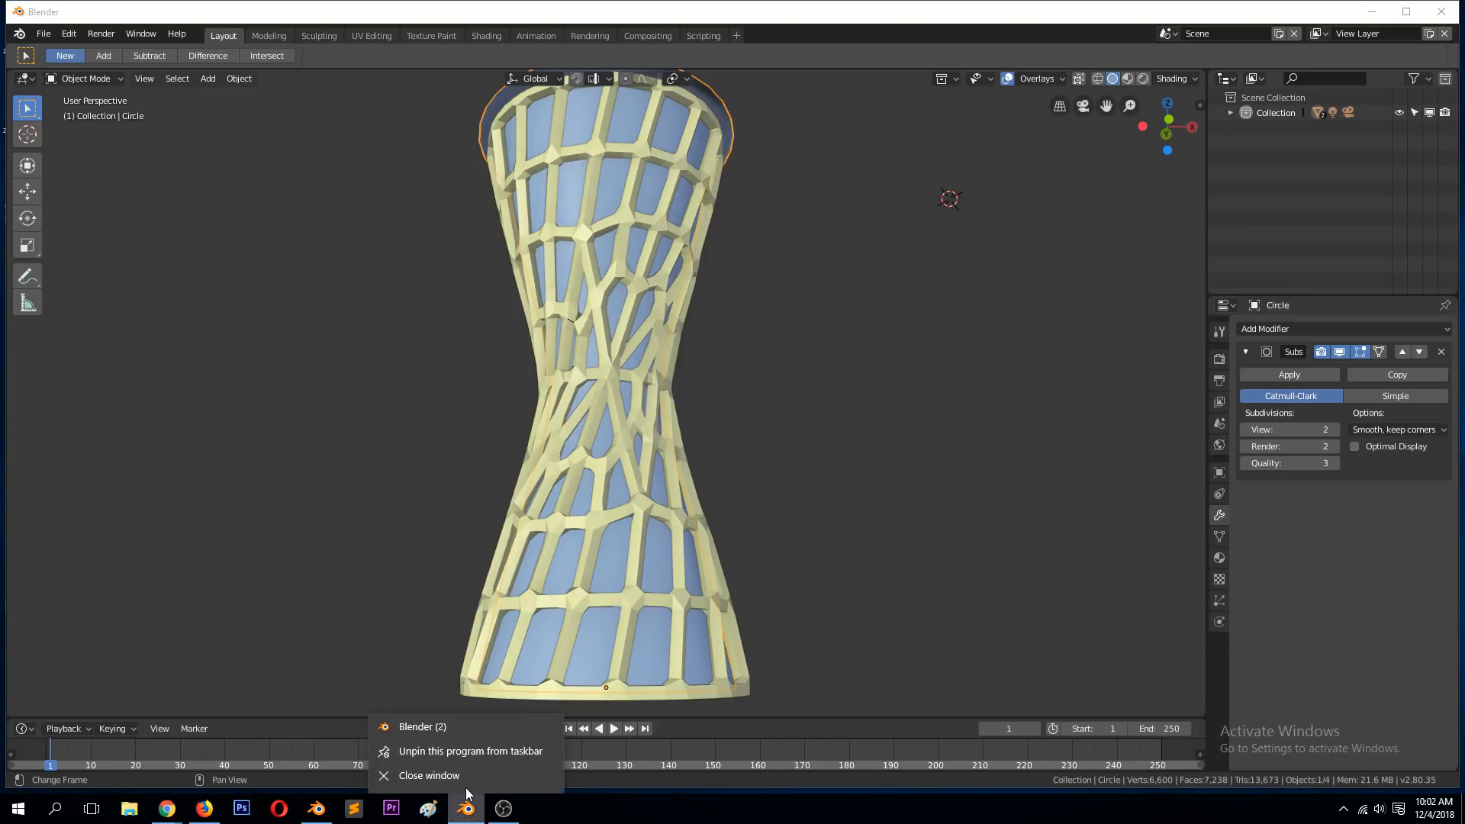
pyautogui.click(469, 735)
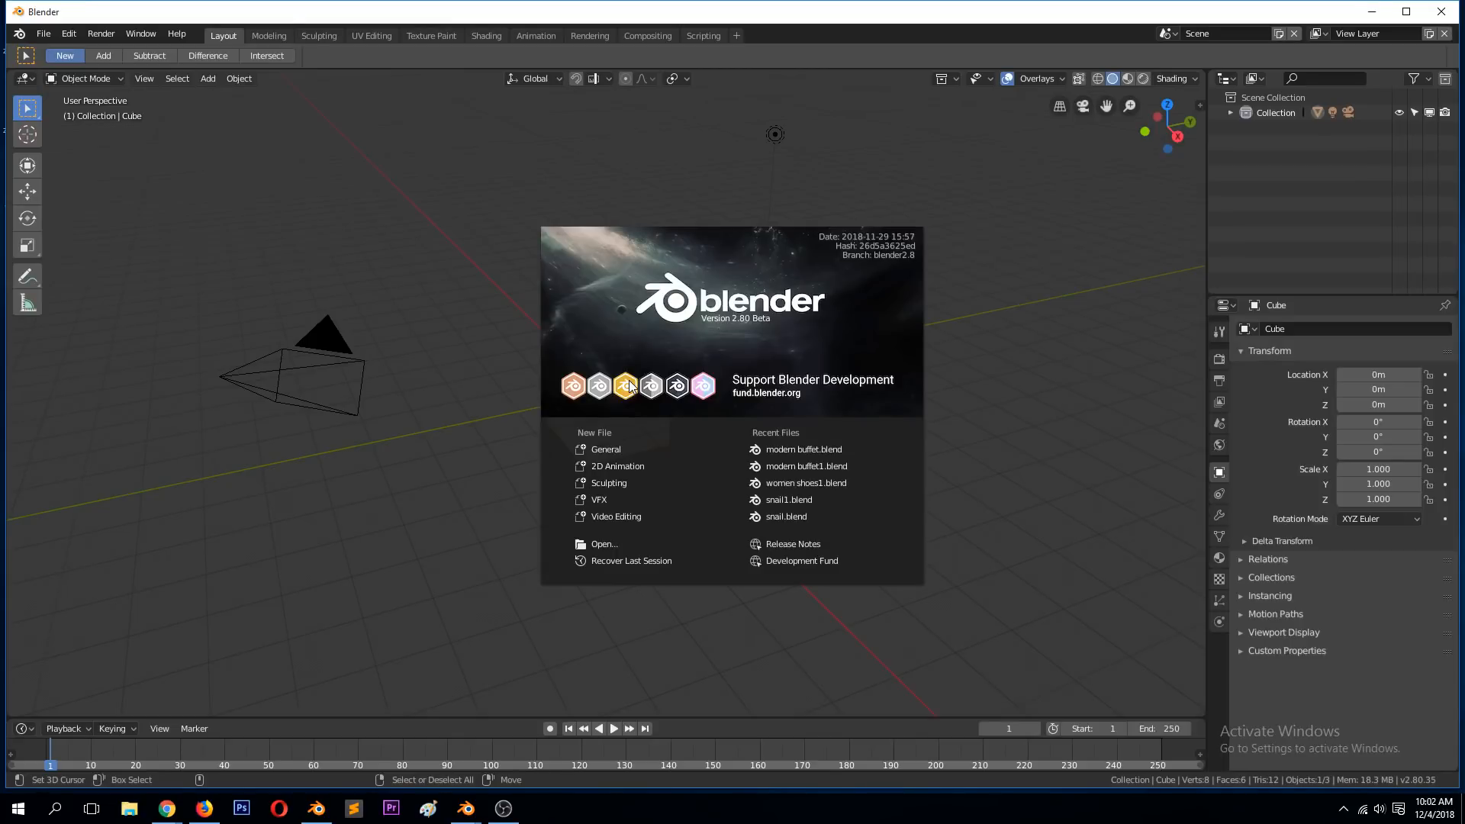
pyautogui.click(828, 451)
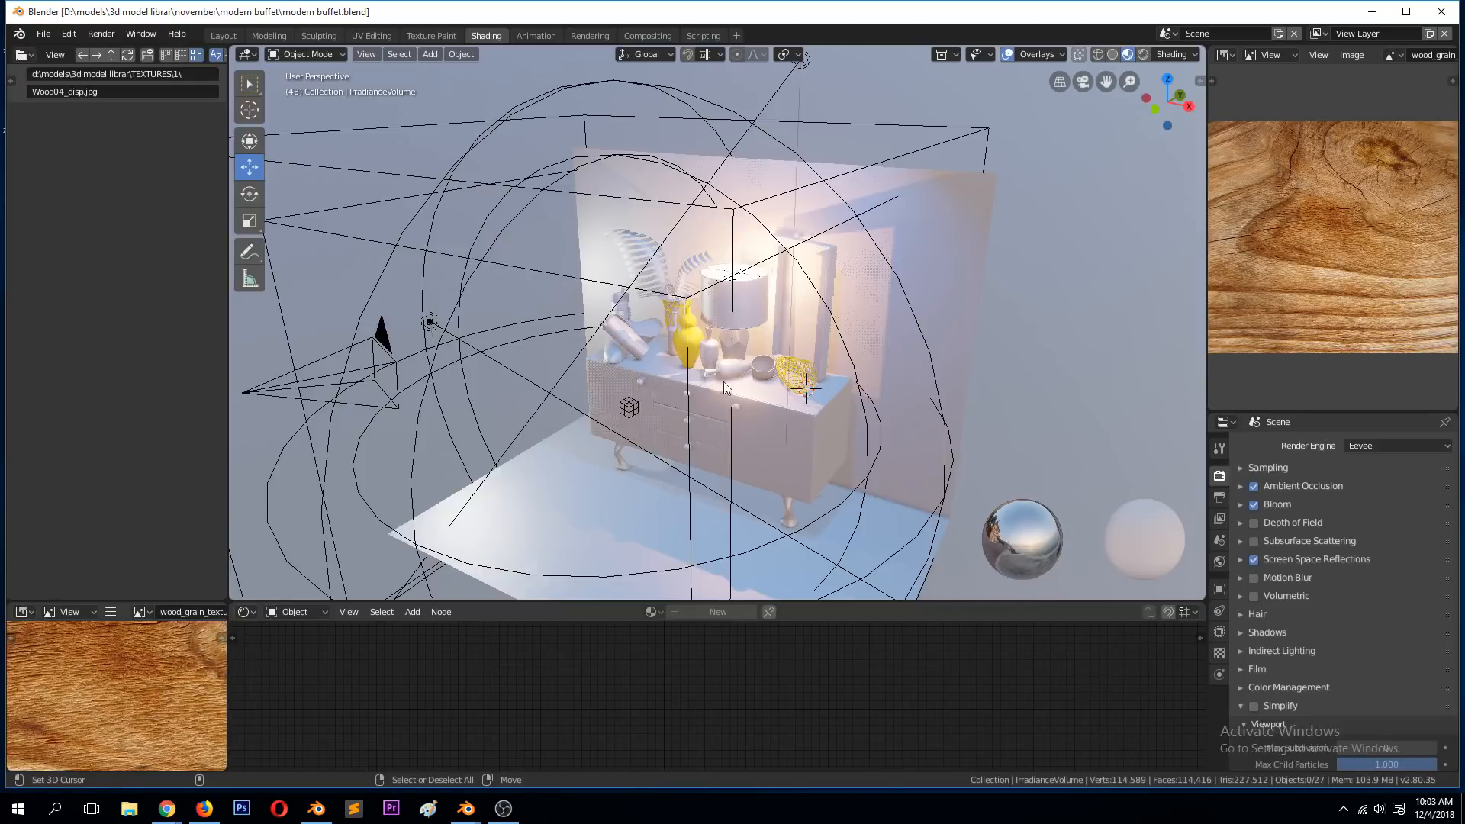
# - Look over the reopened buffet scene and select the irradiance volume surrounding it
pyautogui.scroll(-4, 725, 386)
pyautogui.moveTo(727, 388)
pyautogui.mouseDown(button='middle')
pyautogui.moveTo(853, 385)
pyautogui.moveTo(737, 374)
pyautogui.mouseUp(button='middle')
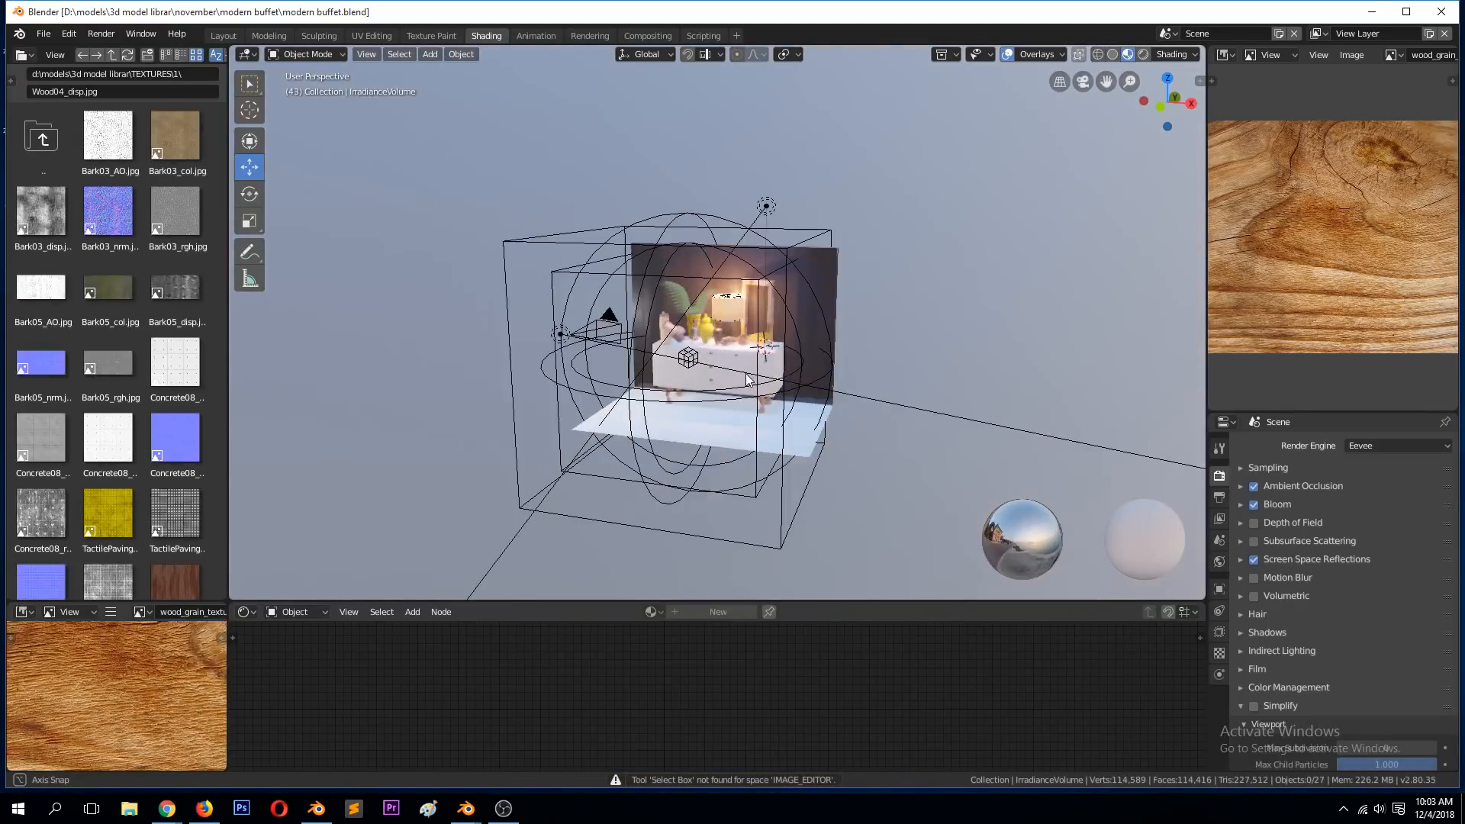
pyautogui.scroll(4, 744, 372)
pyautogui.scroll(-2, 741, 377)
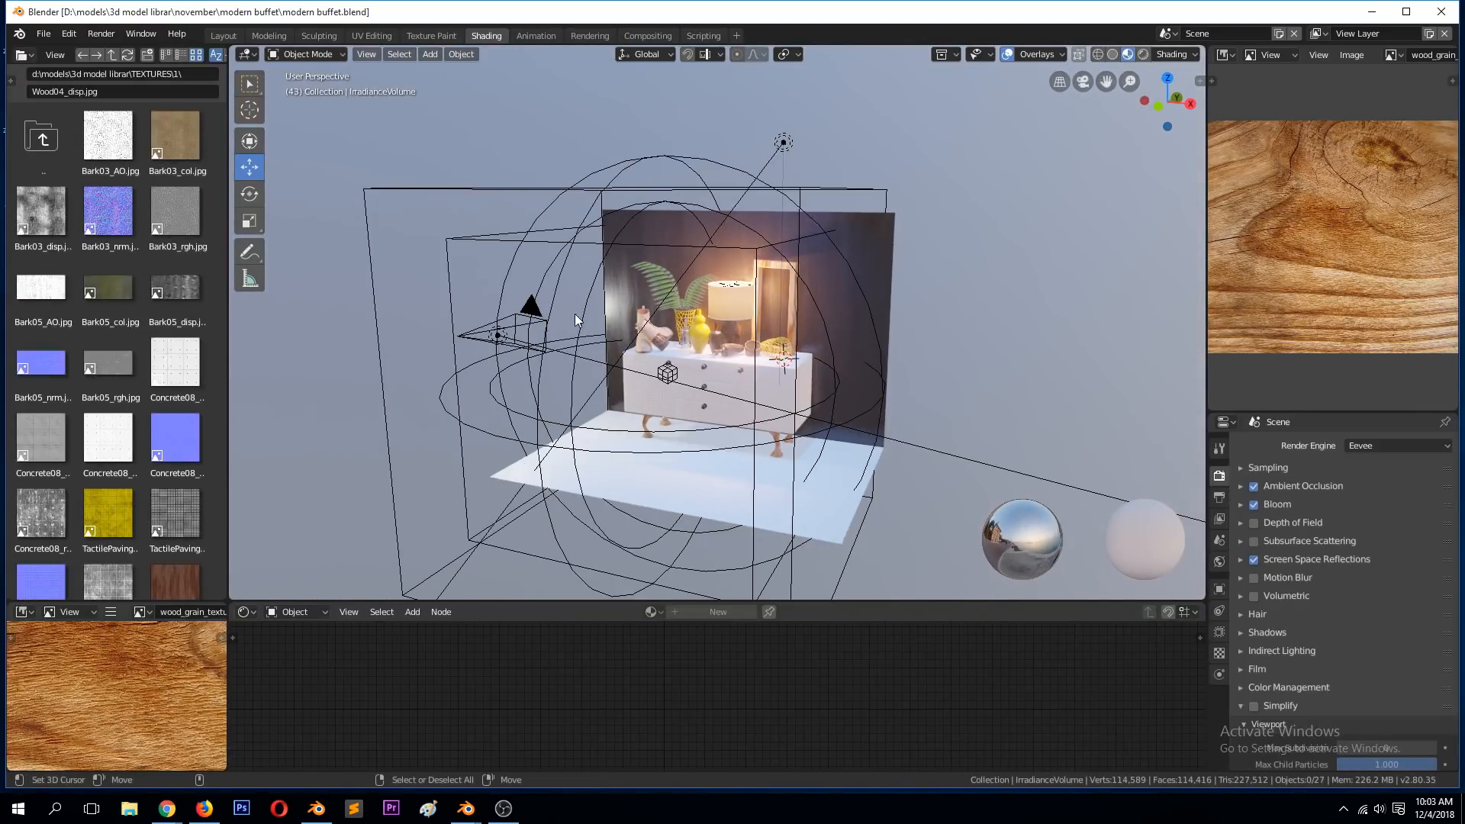
pyautogui.click(507, 237)
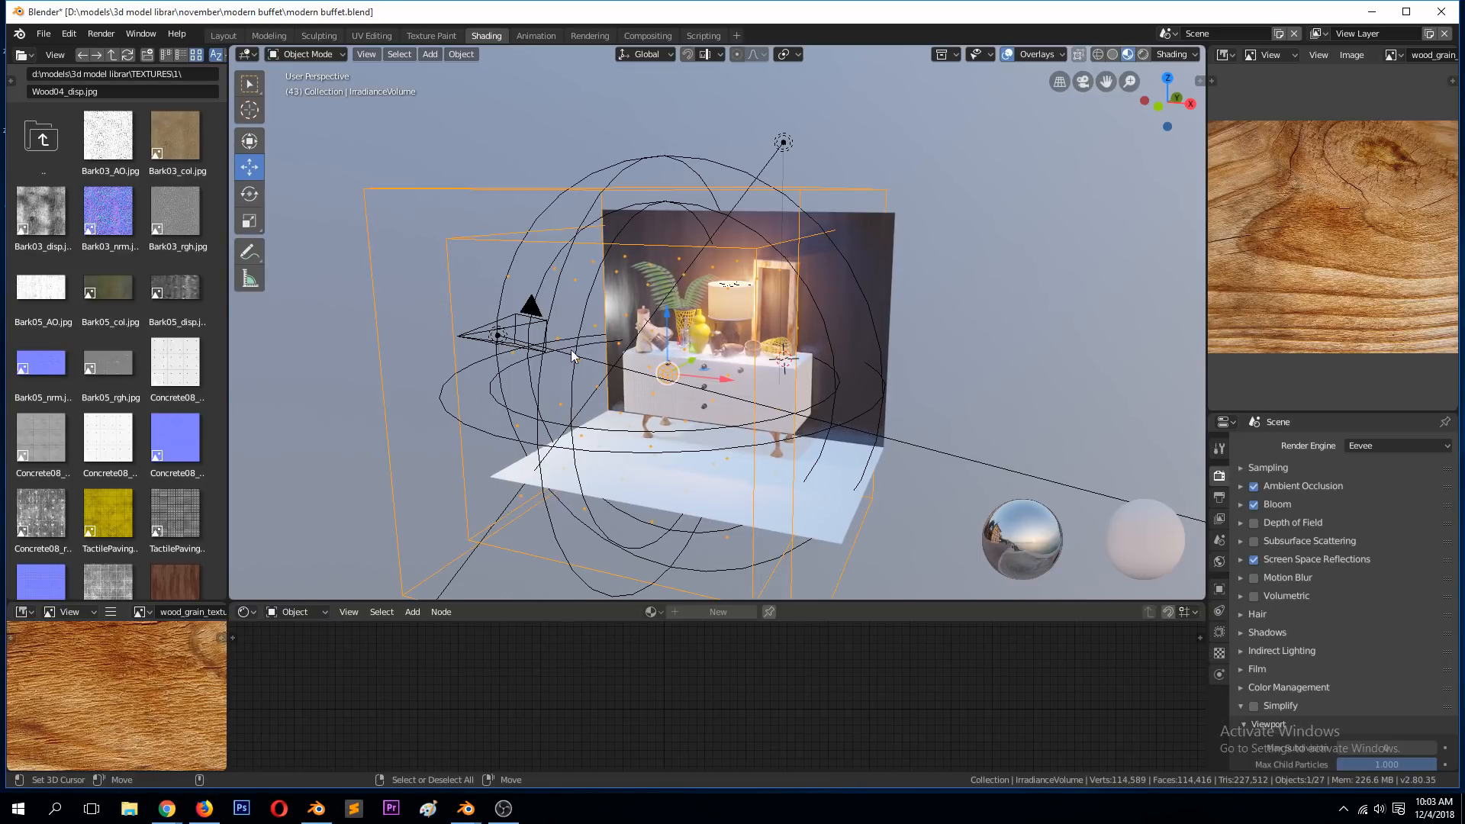
# - Switch to the other open Blender window containing the lattice vase model
pyautogui.rightClick(466, 808)
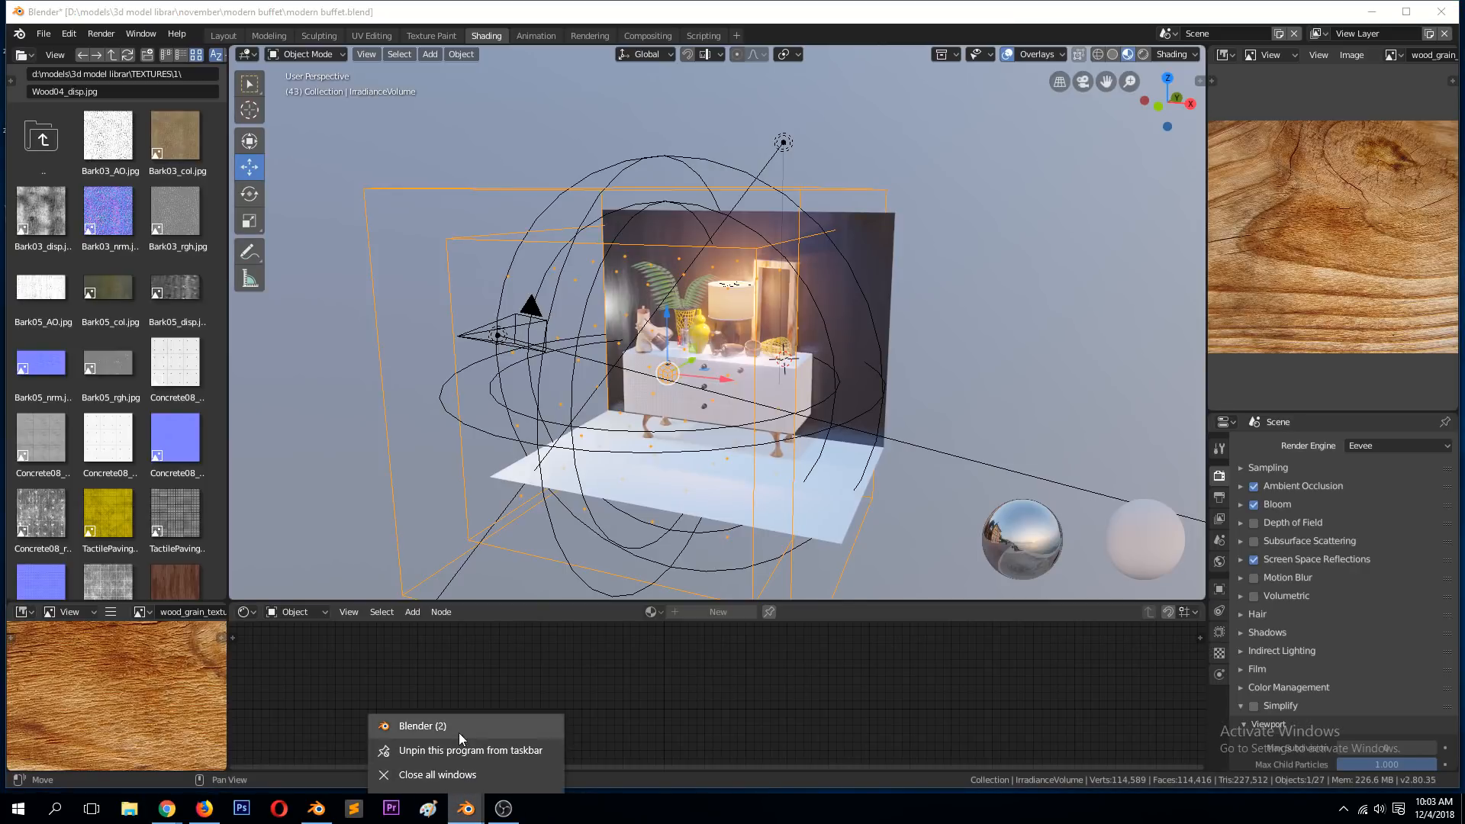
pyautogui.click(465, 808)
pyautogui.click(406, 757)
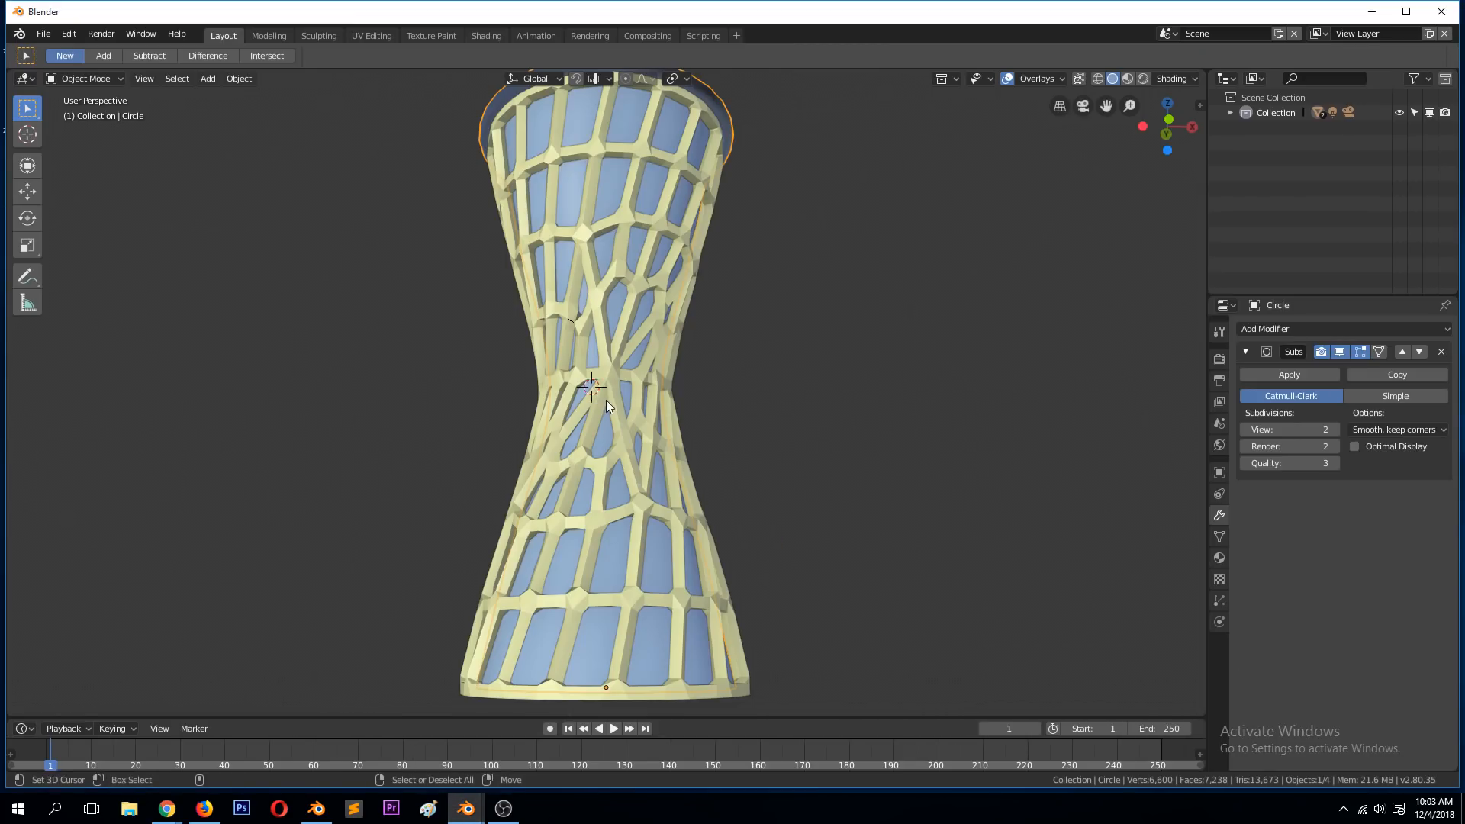
# - Delete the lattice vase meshes from the scene
pyautogui.press('KP_1')
pyautogui.scroll(-2, 519, 359)
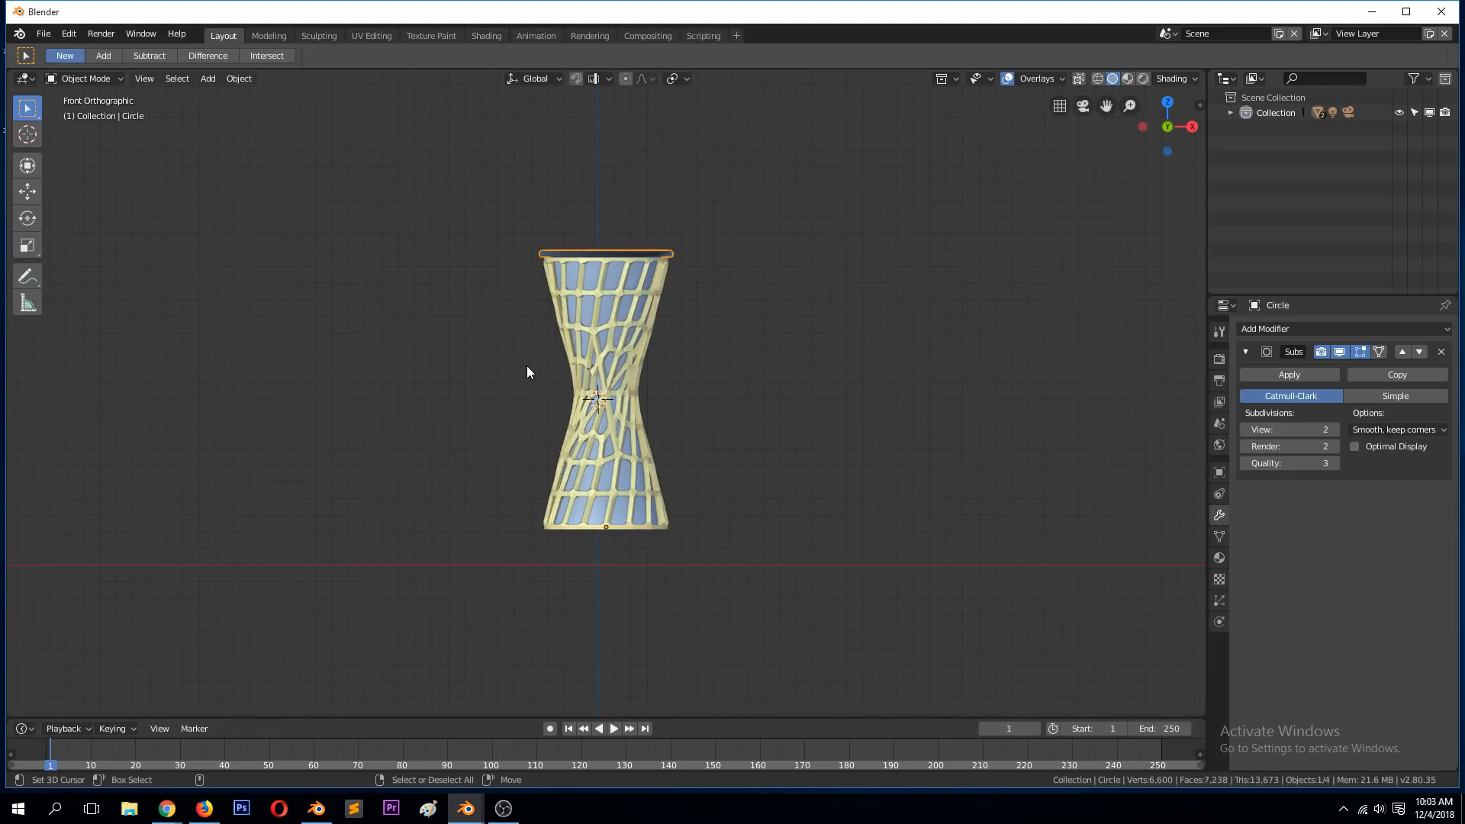
pyautogui.press('a')
pyautogui.press('x')
pyautogui.click(697, 484)
# - Add a cube mesh at the 3D cursor and scale it up to form a large box
pyautogui.hotkey('shift', 'a')
pyautogui.moveTo(667, 413)
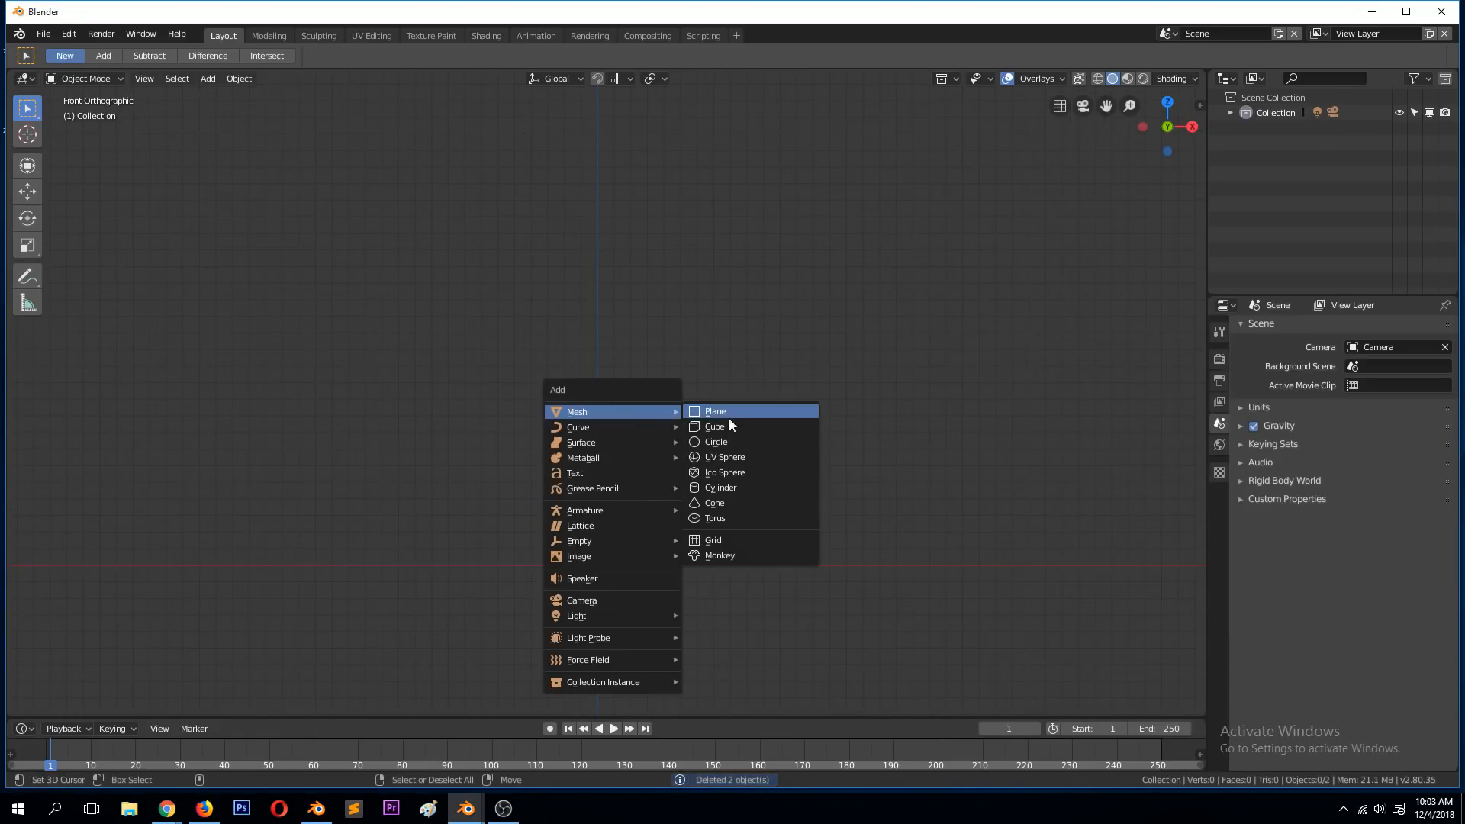
pyautogui.click(736, 429)
pyautogui.press('s')
pyautogui.click(823, 488)
pyautogui.moveTo(820, 483); pyautogui.dragTo(723, 539, button='middle')
pyautogui.scroll(-4, 815, 473)
# - Delete the cube's front face in Edit Mode to leave an open box and return to Object Mode
pyautogui.press('Tab')
pyautogui.press('3')
pyautogui.click(537, 446)
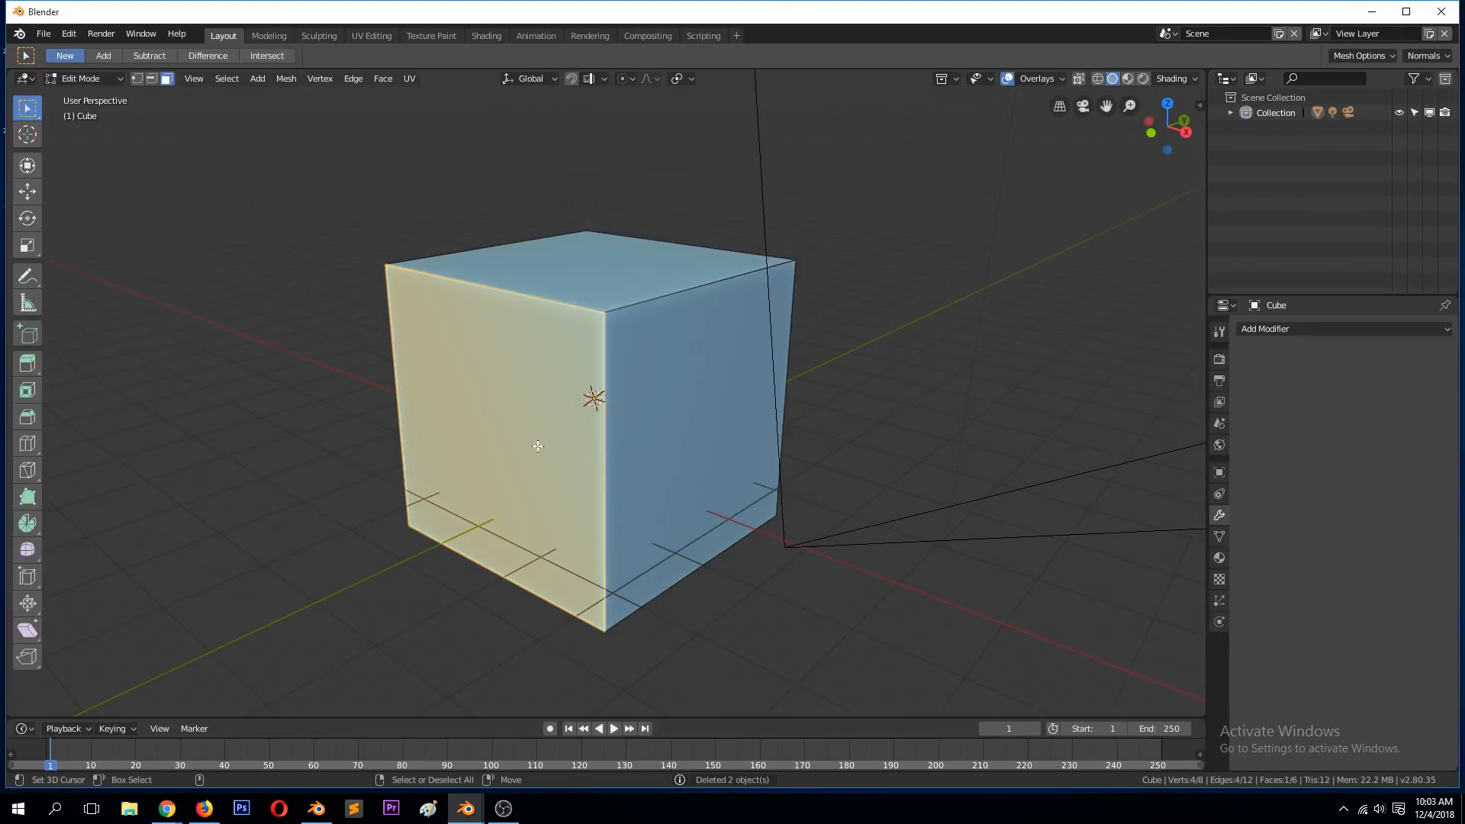
pyautogui.press('x')
pyautogui.click(537, 446)
pyautogui.hotkey('ctrl', 'z')
pyautogui.press('x')
pyautogui.click(534, 493)
pyautogui.press('Tab')
pyautogui.moveTo(606, 485); pyautogui.dragTo(626, 475, button='middle')
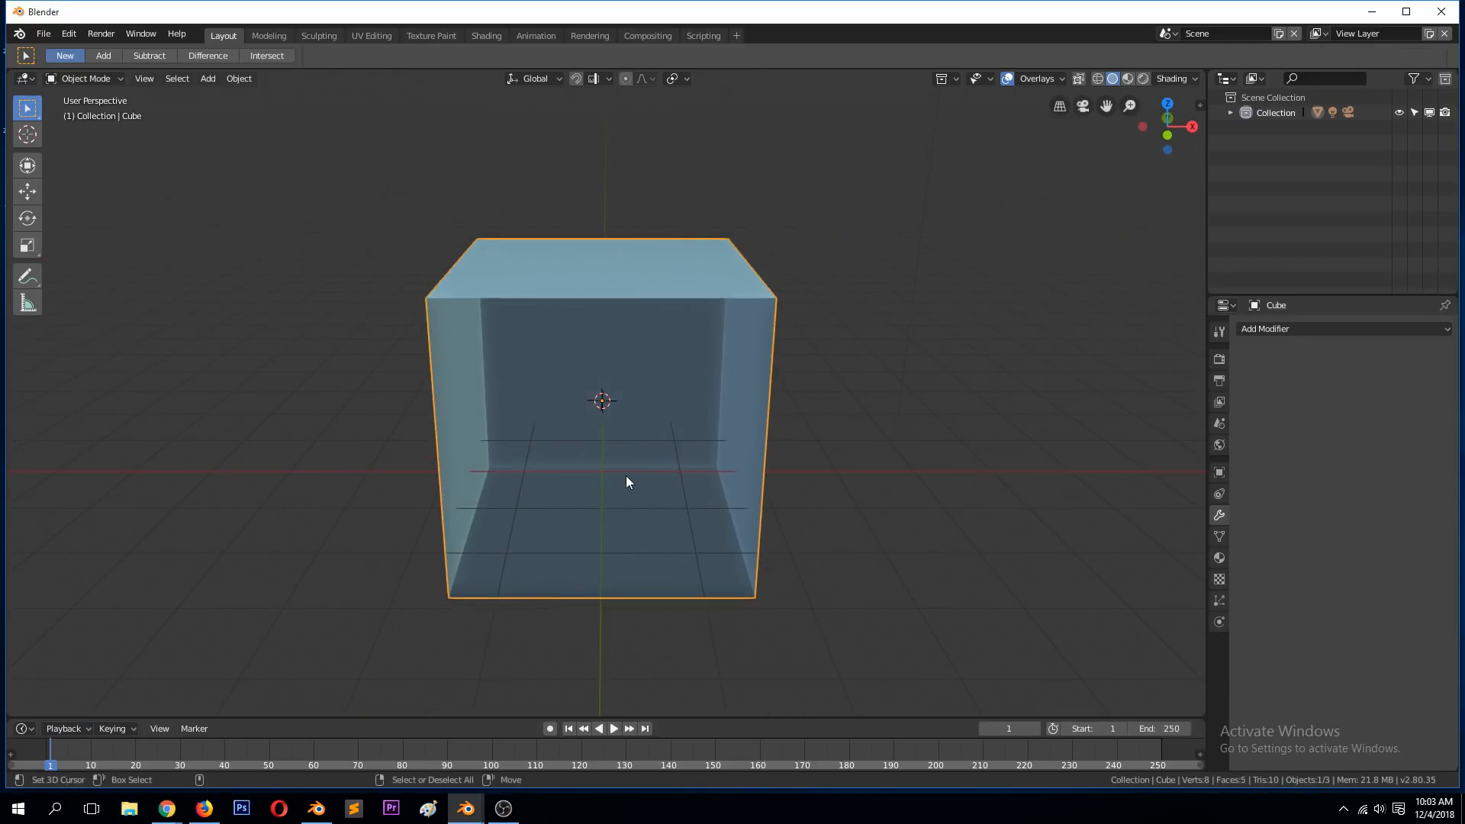
# - Add a monkey head mesh and raise it about 1.07 m in the opening of the box
pyautogui.hotkey('shift', 'a')
pyautogui.moveTo(626, 476)
pyautogui.click(691, 619)
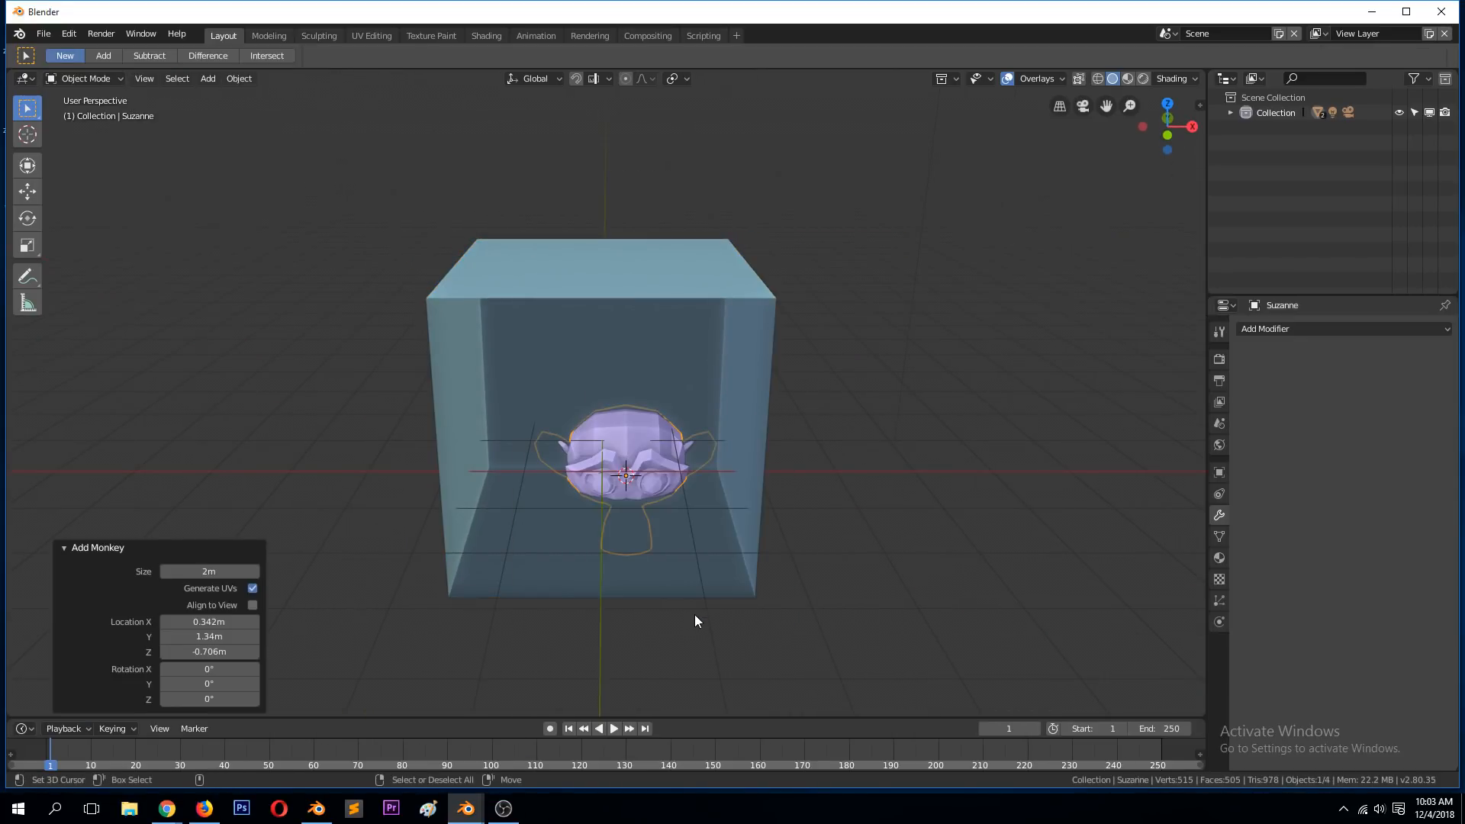
pyautogui.press('g')
pyautogui.click(662, 455)
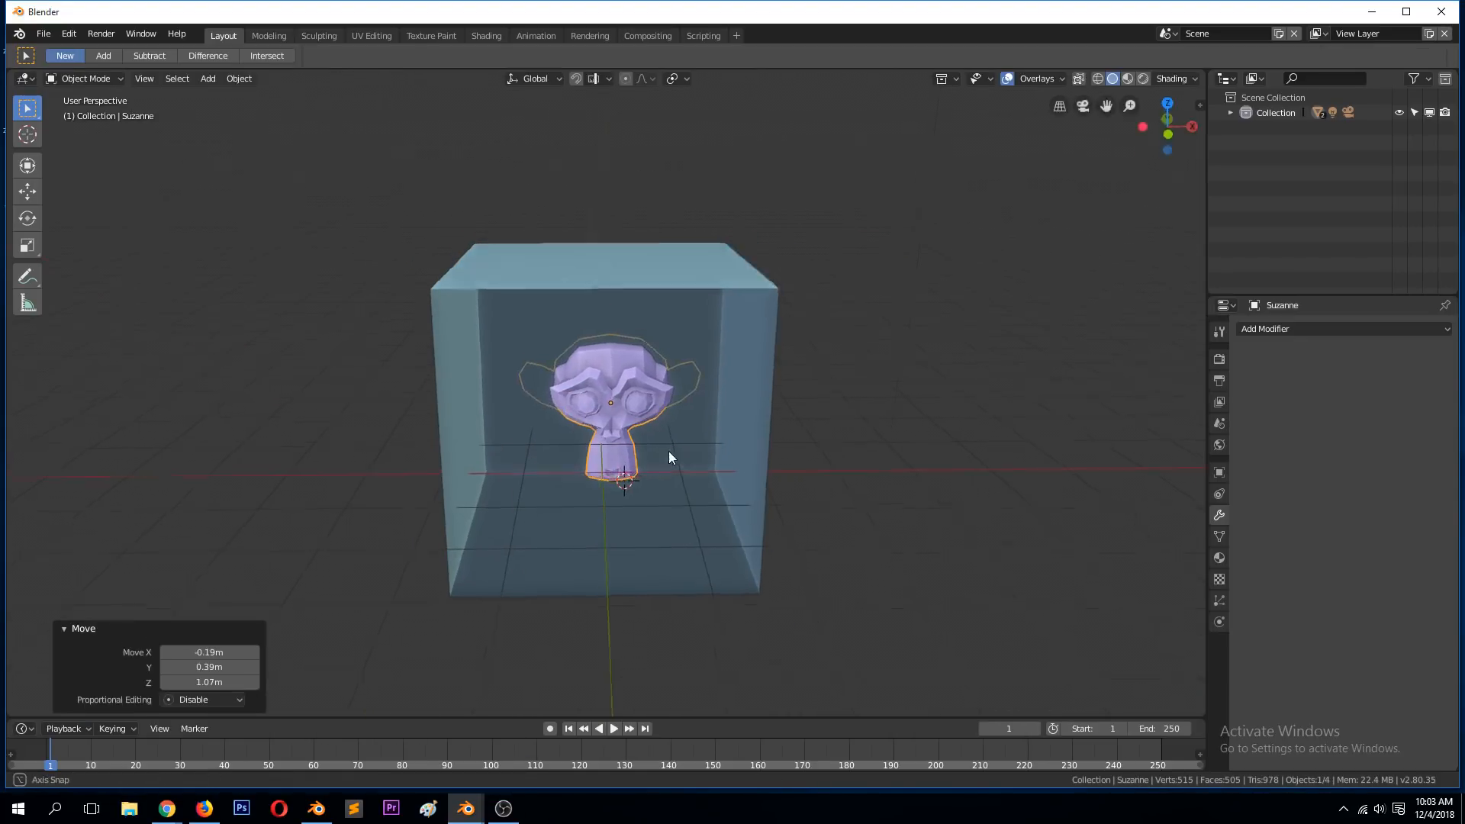
# - Move the monkey head about -1.47 m along the Y axis
pyautogui.moveTo(663, 455); pyautogui.dragTo(734, 450, button='middle')
pyautogui.press('g')
pyautogui.press('y')
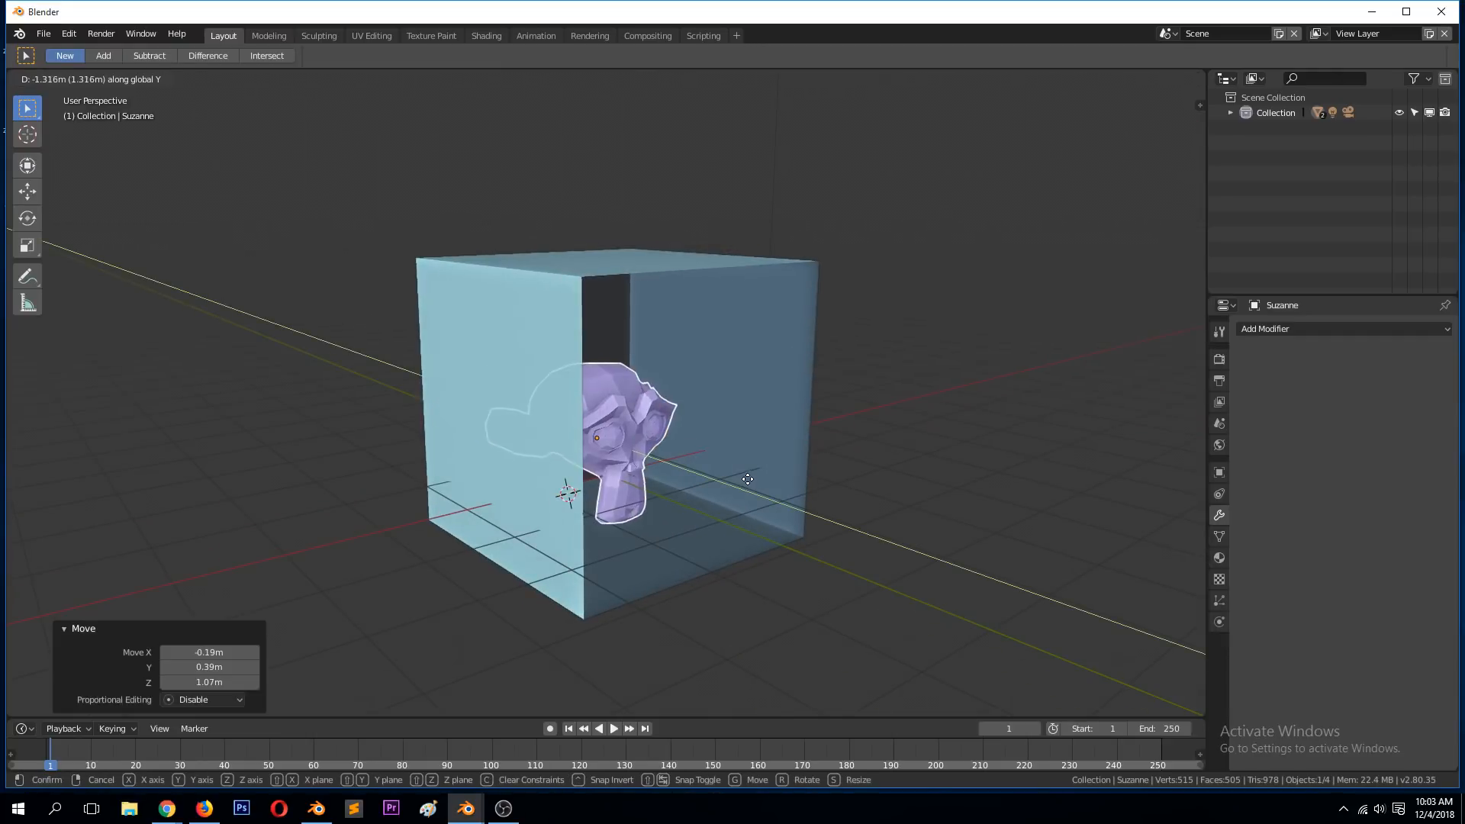
pyautogui.click(758, 489)
# - Add a UV sphere, scale it down to about 0.26 and place it above the monkey head inside the box
pyautogui.press('KP_1')
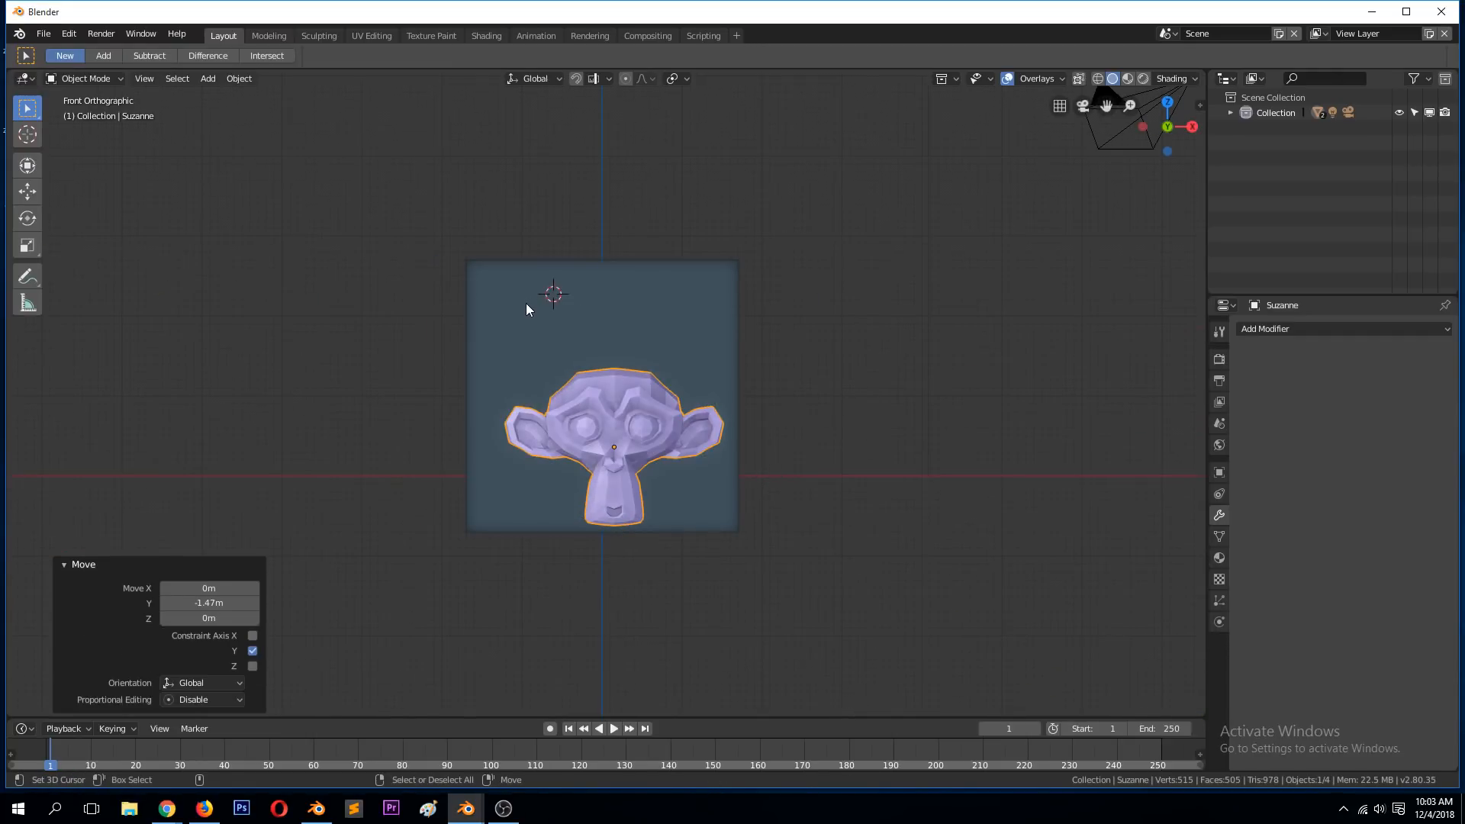
pyautogui.hotkey('shift', 'a')
pyautogui.moveTo(524, 313)
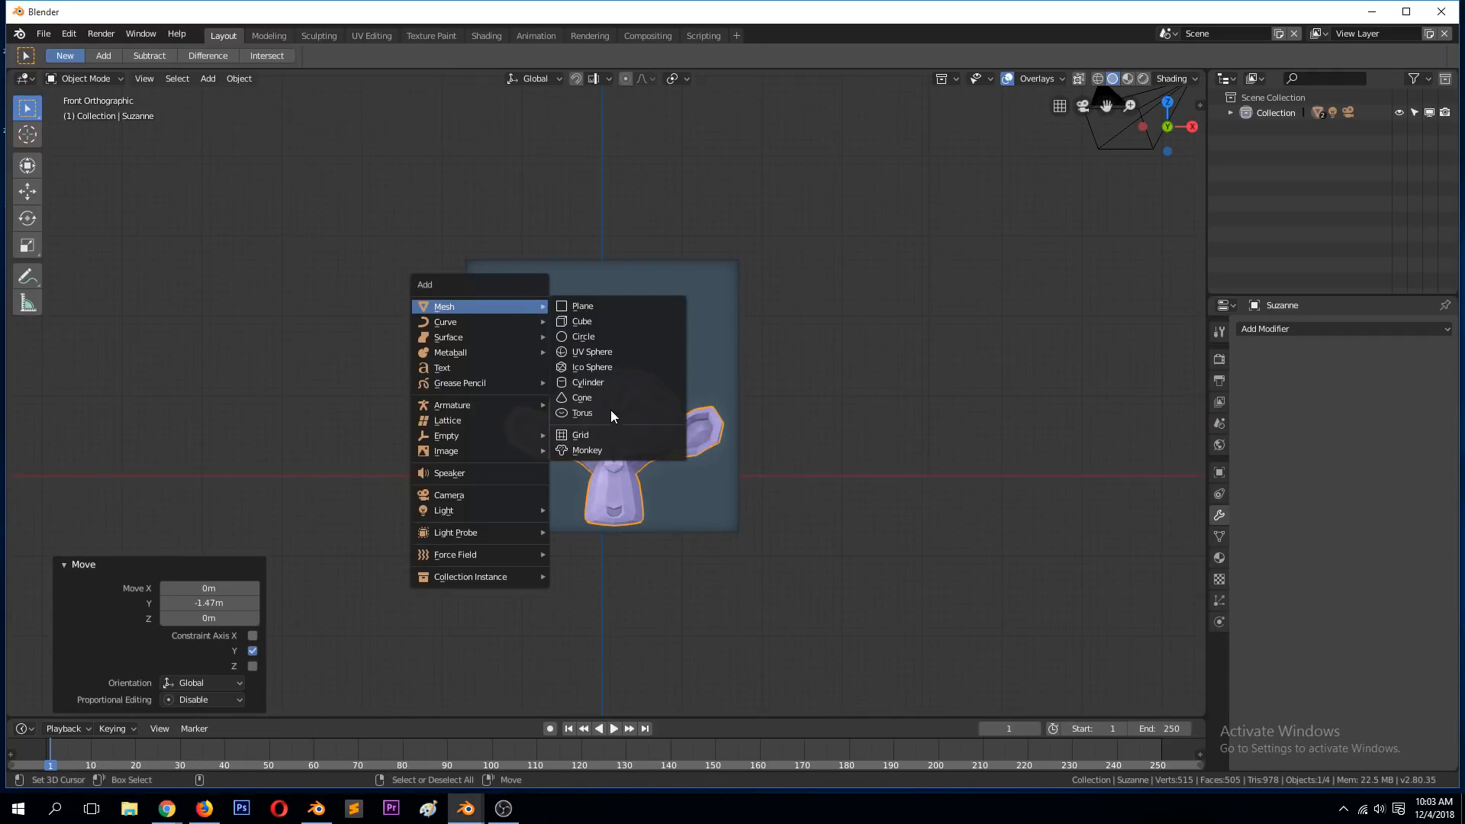
pyautogui.click(611, 352)
pyautogui.press('s')
pyautogui.click(548, 339)
pyautogui.press('g')
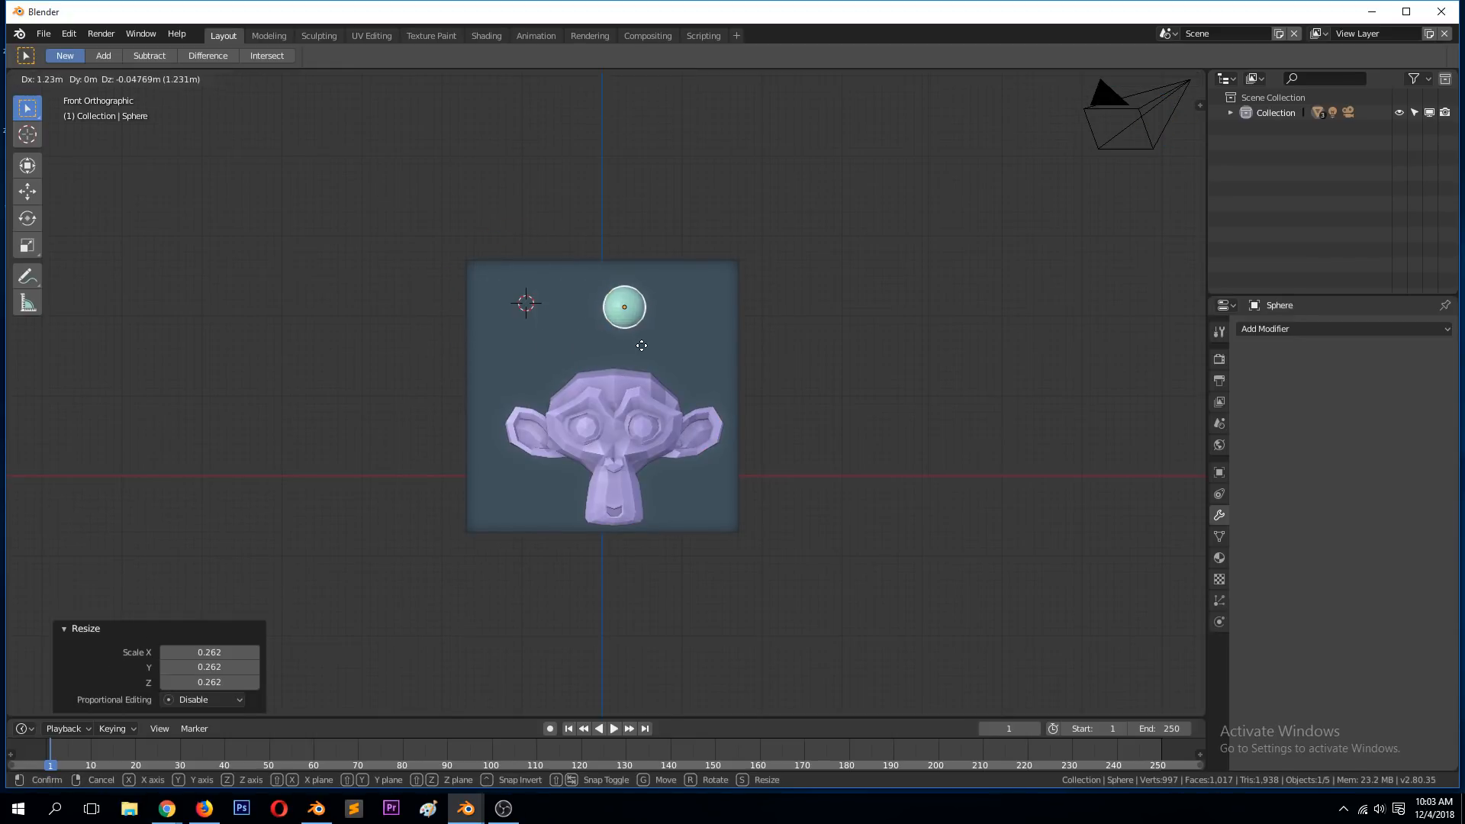
pyautogui.click(529, 331)
# - Duplicate the small sphere to the opposite side of the box and move the copy about -2.08 m along Y
pyautogui.hotkey('shift', 'd')
pyautogui.click(691, 340)
pyautogui.moveTo(691, 340); pyautogui.dragTo(617, 352, button='middle')
pyautogui.press('g')
pyautogui.press('y')
pyautogui.click(551, 403)
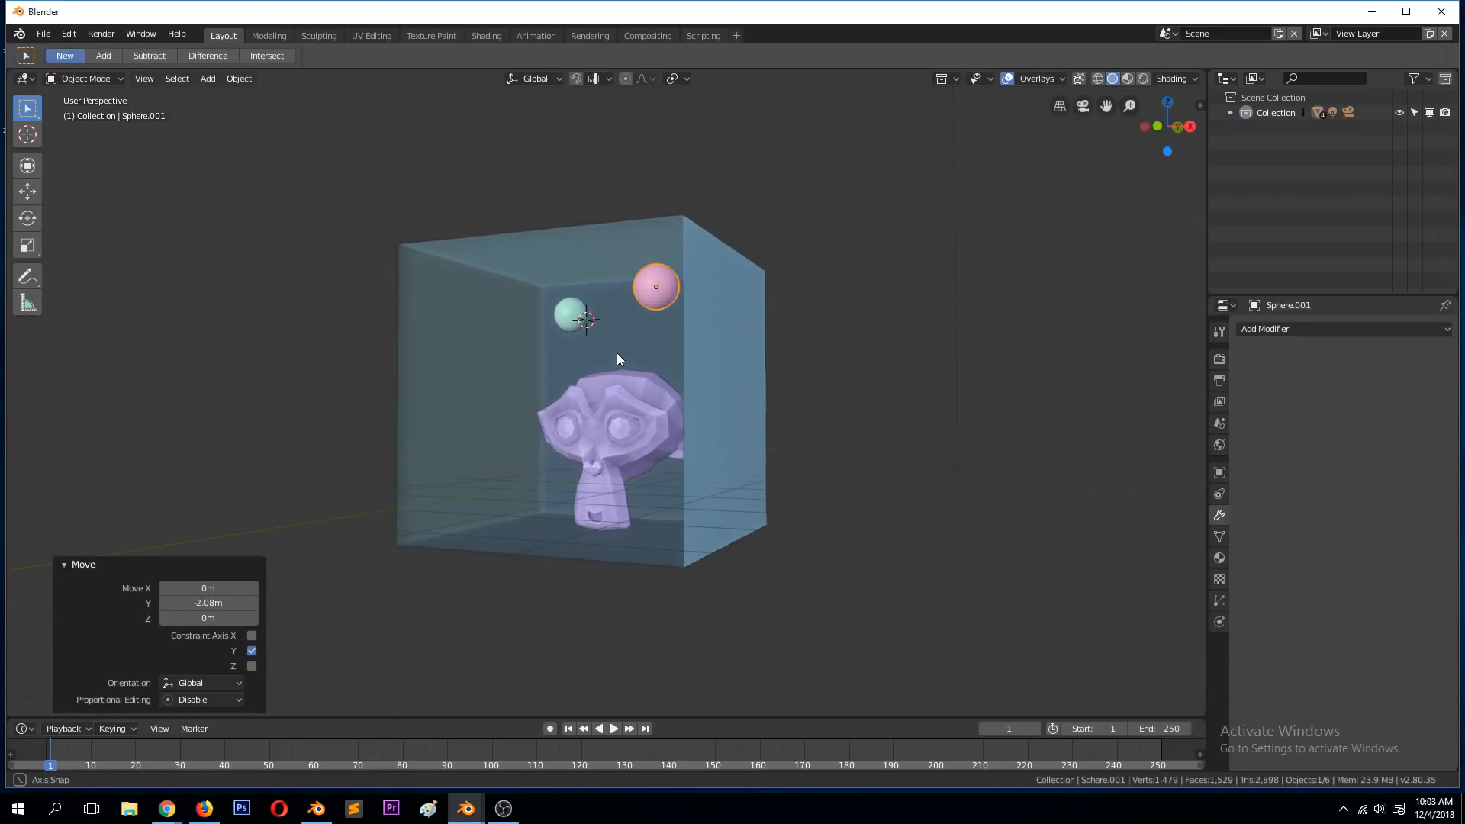
# - Move the original small sphere about -0.61 m along the Y axis
pyautogui.rightClick(577, 324)
pyautogui.press('g')
pyautogui.press('y')
pyautogui.click(560, 341)
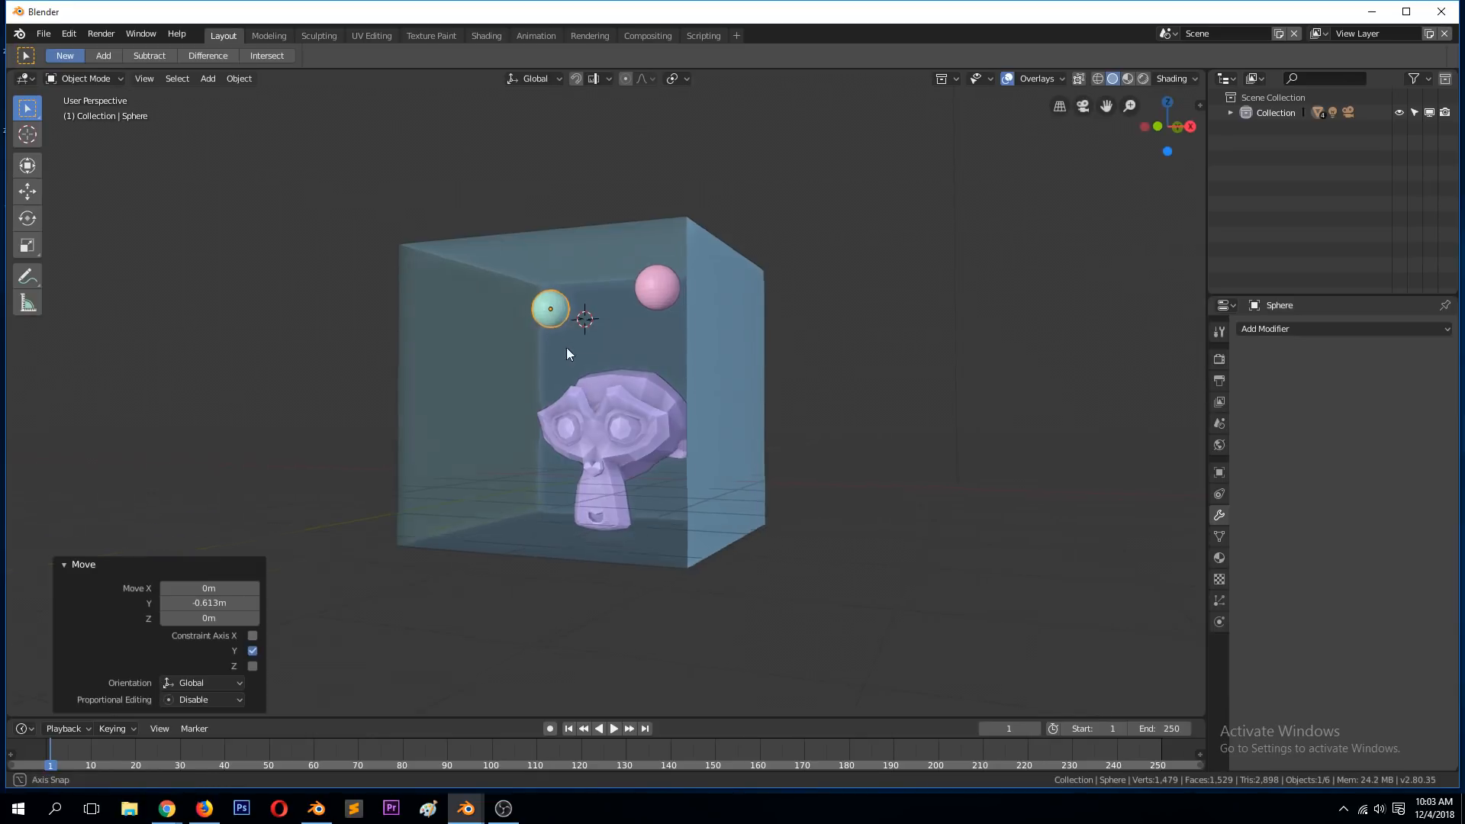
# - Add an area light and move it up between the two spheres, about 0.73 m higher
pyautogui.moveTo(560, 341); pyautogui.dragTo(596, 364, button='middle')
pyautogui.hotkey('alt', 'a')
pyautogui.hotkey('shift', 'a')
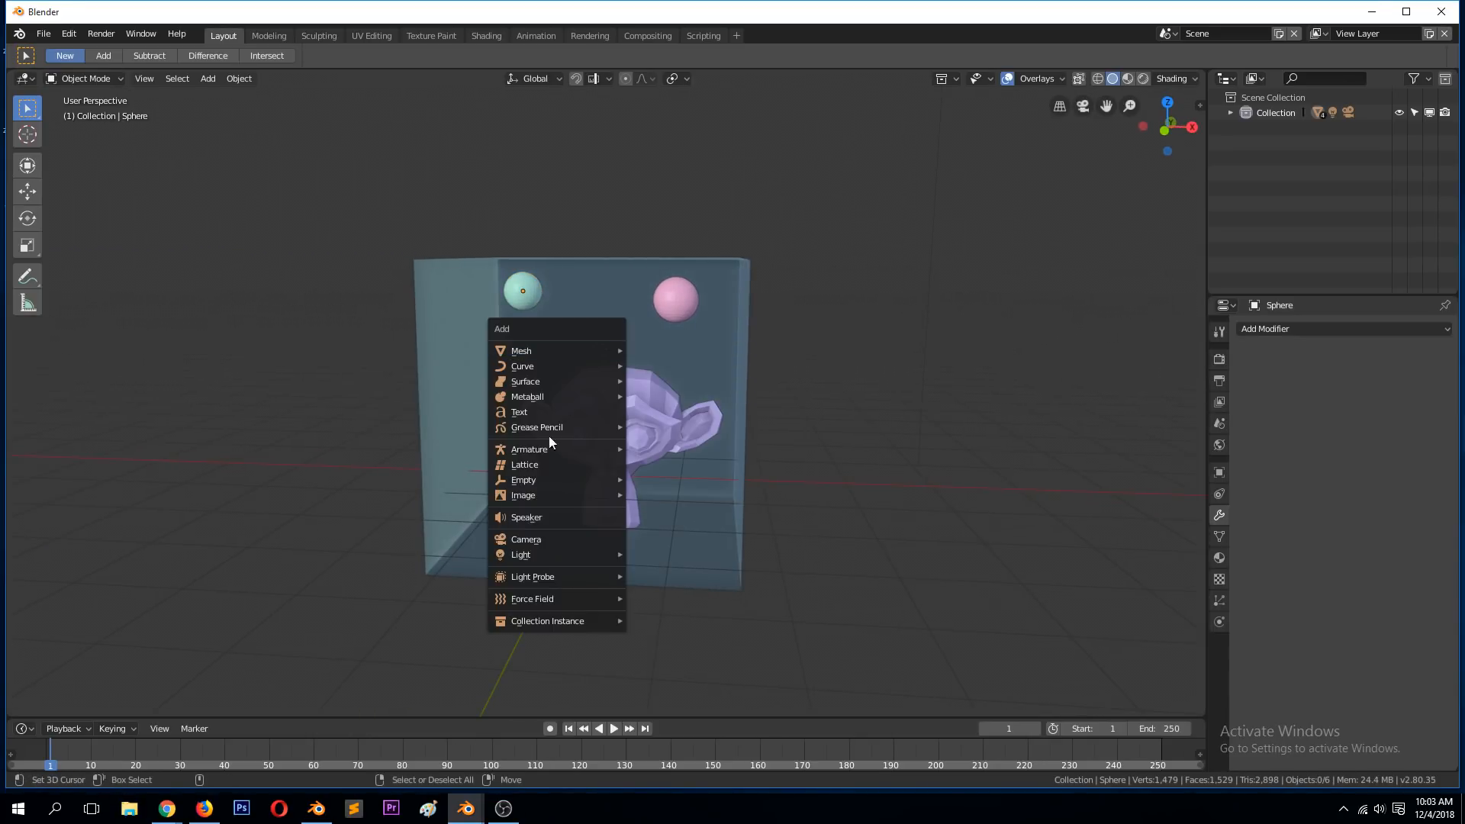
pyautogui.moveTo(560, 553)
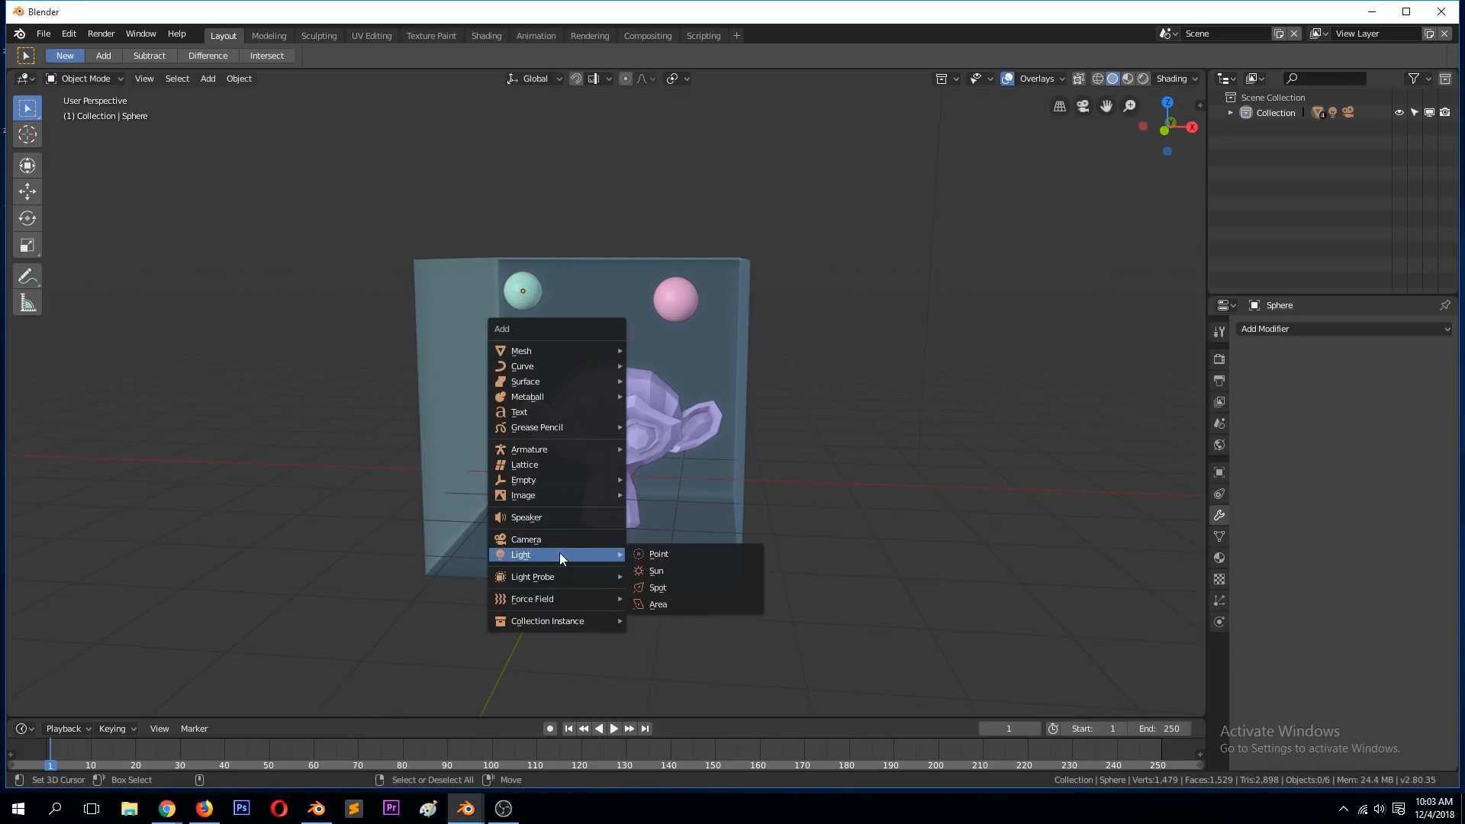
pyautogui.click(668, 602)
pyautogui.press('g')
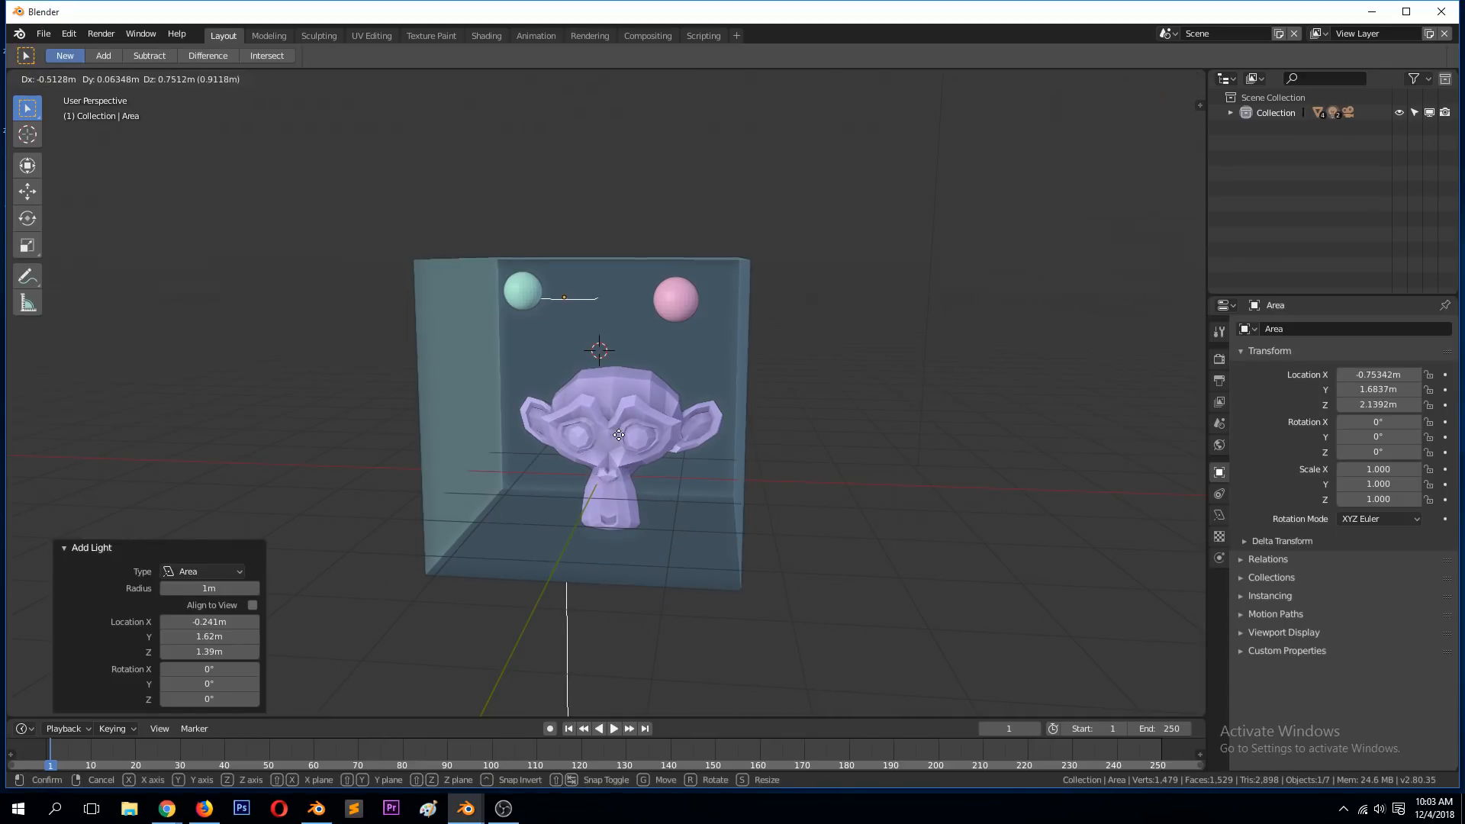
pyautogui.click(647, 434)
# - Position the area light beneath the box ceiling above the monkey head, at about X -0.01, Y -0.95, Z 2.2 m
pyautogui.moveTo(647, 434); pyautogui.dragTo(616, 447, button='middle')
pyautogui.press('g')
pyautogui.press('y')
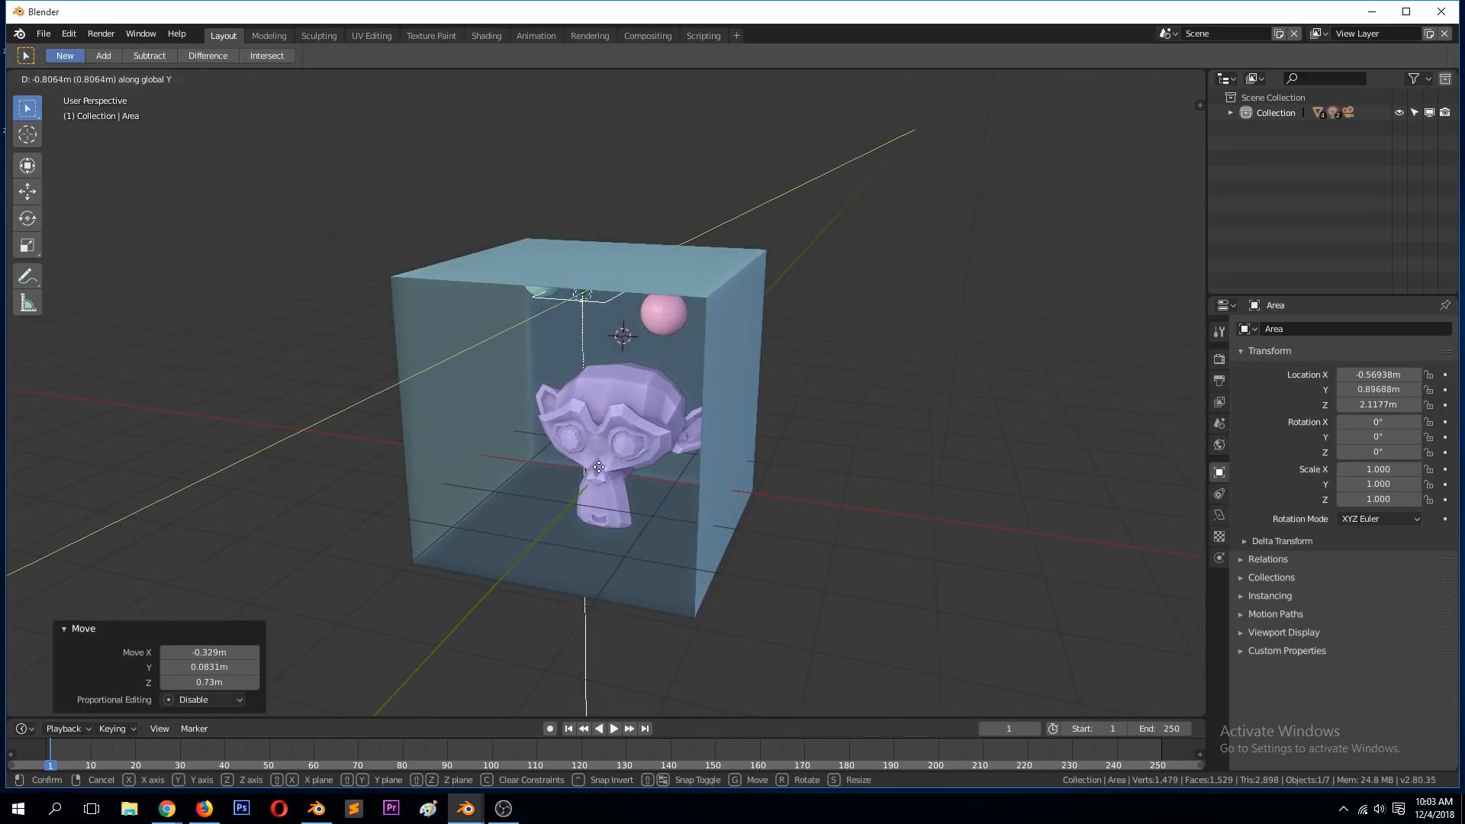
pyautogui.click(543, 502)
pyautogui.moveTo(542, 501); pyautogui.dragTo(589, 493, button='middle')
pyautogui.press('g')
pyautogui.click(643, 484)
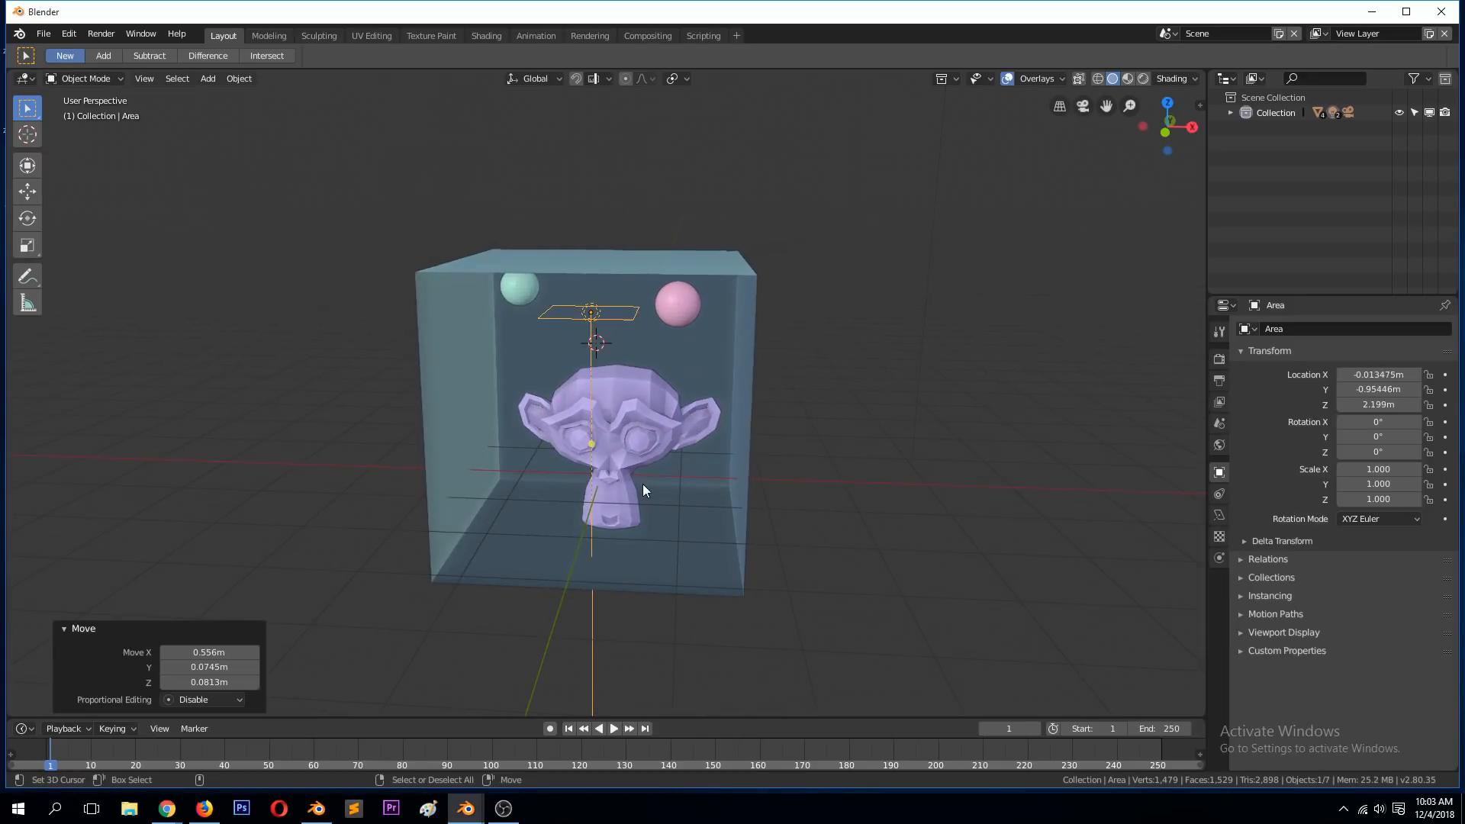
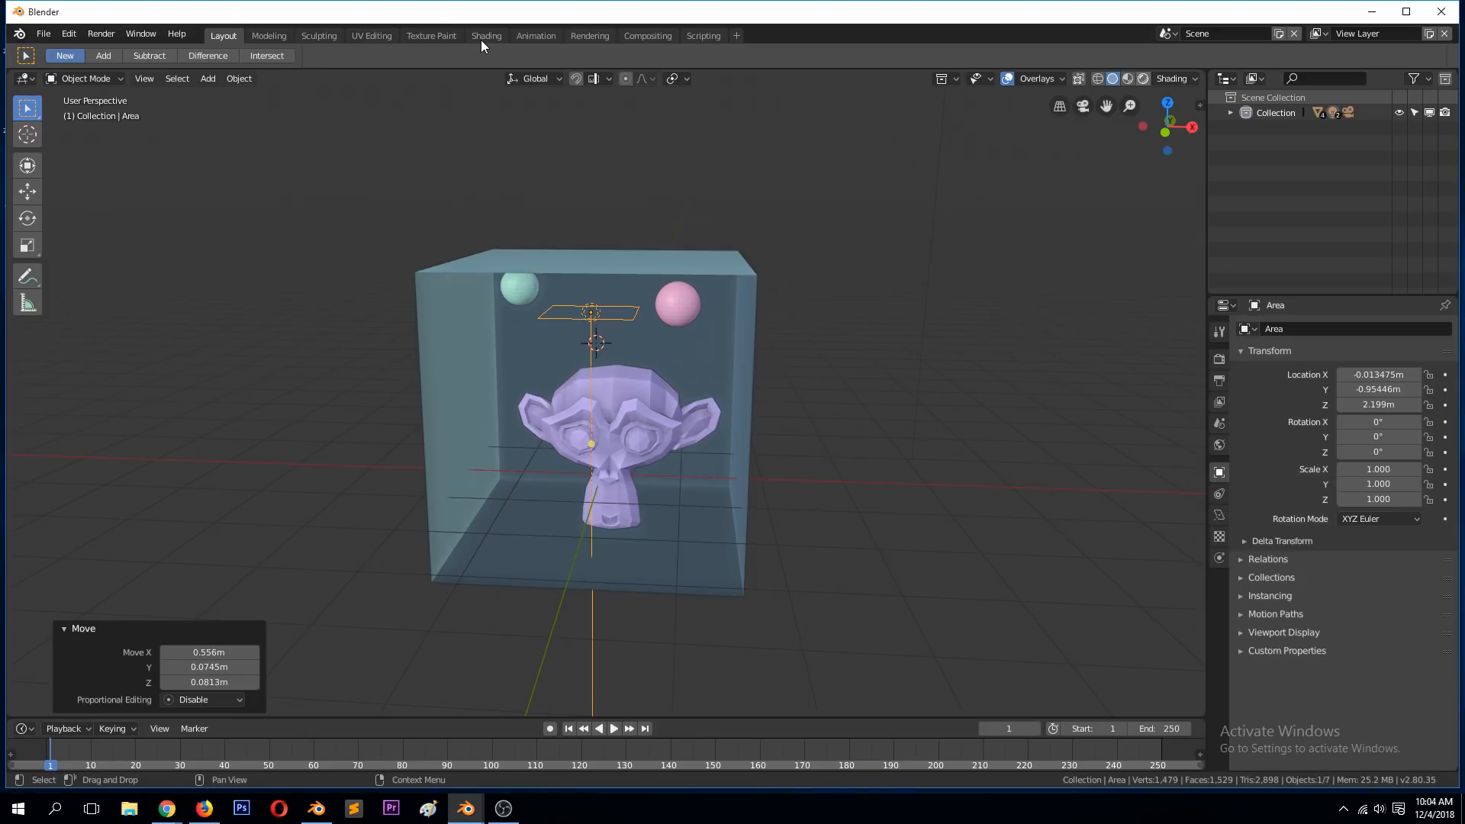
# - Switch to the Shading workspace and display the open box scene with rendered shading
pyautogui.hotkey('shift', 'z')
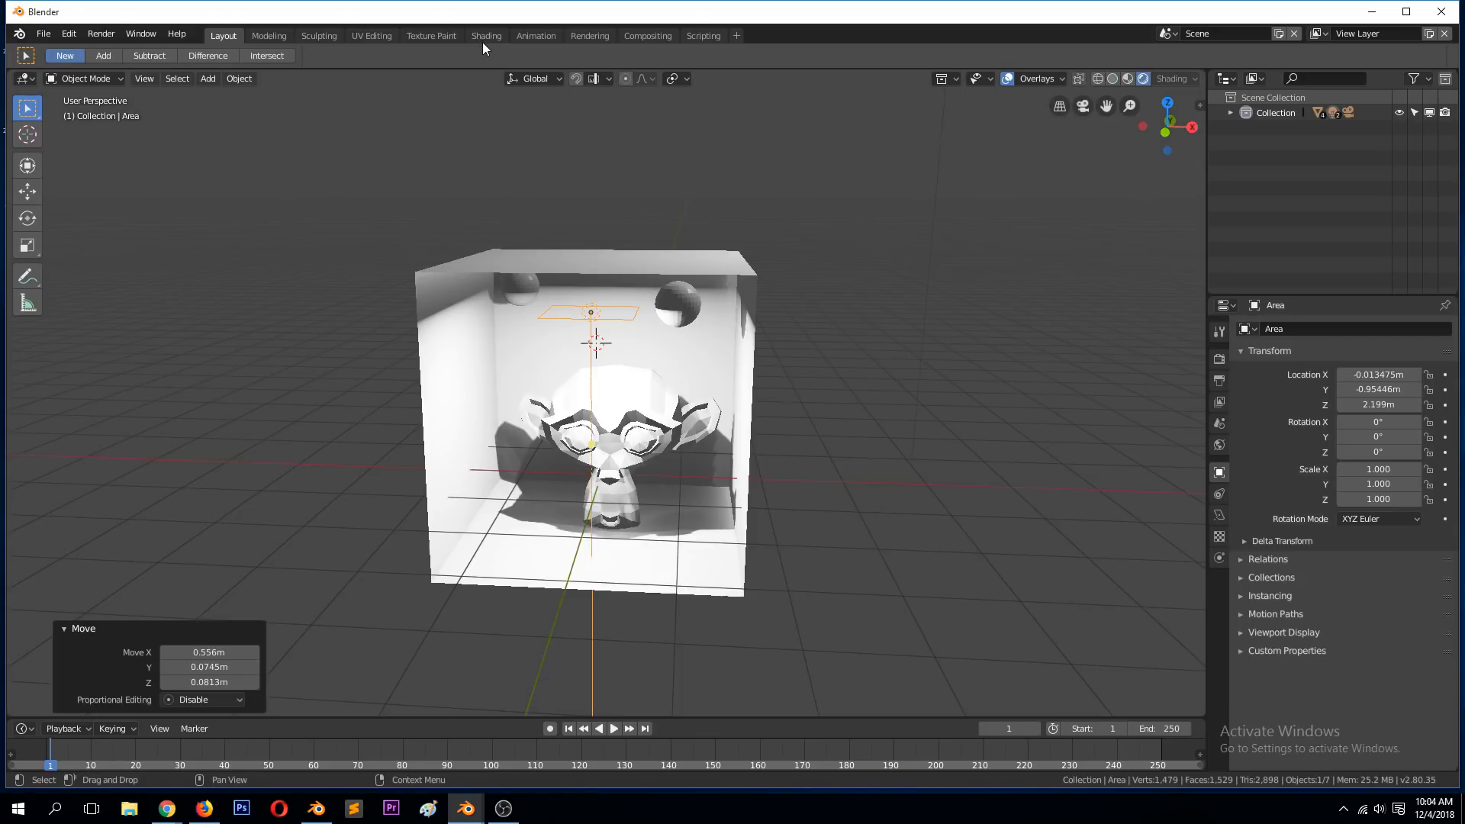
pyautogui.click(485, 36)
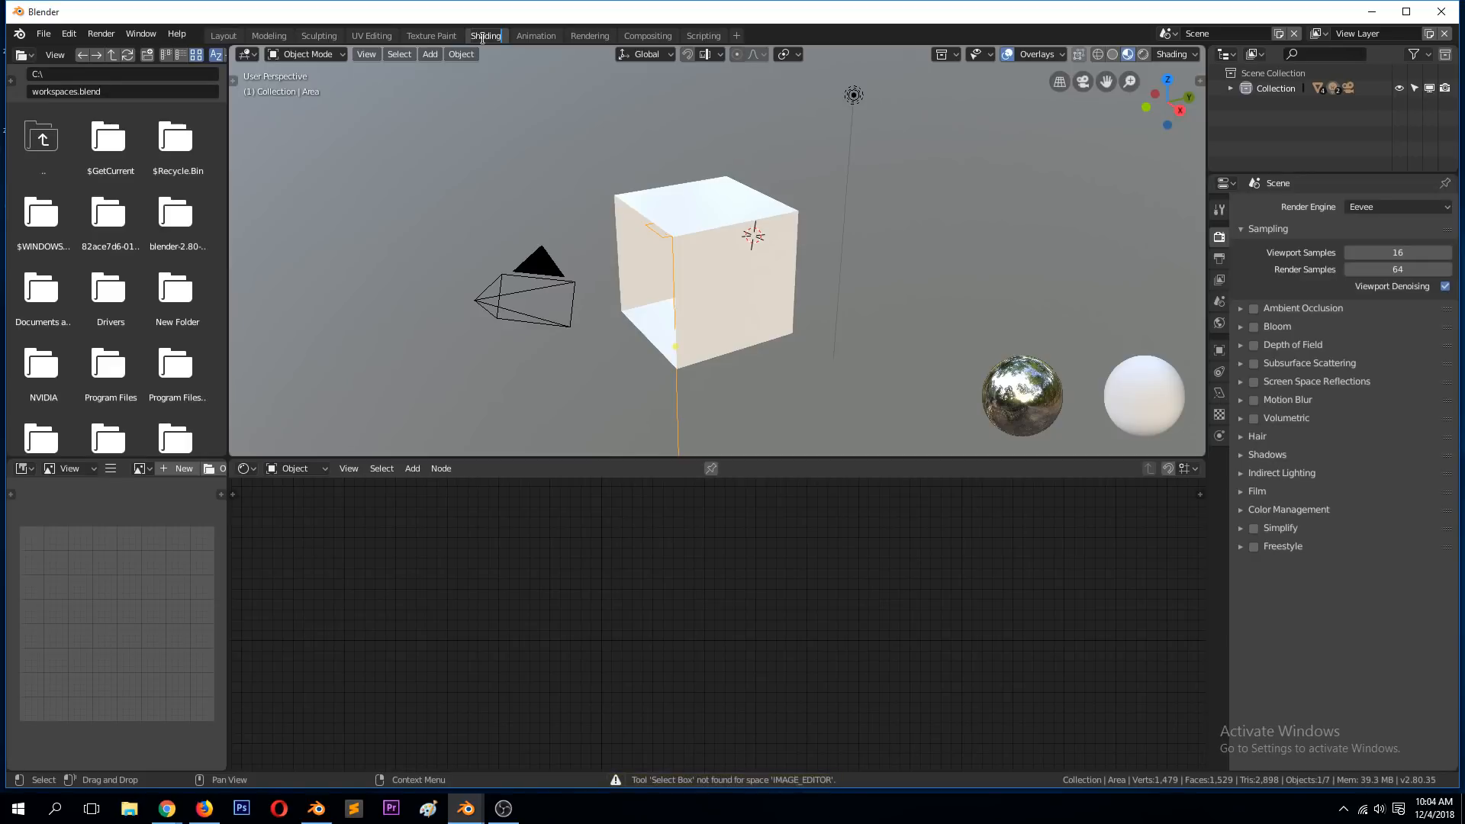
pyautogui.moveTo(549, 145)
pyautogui.mouseDown(button='middle')
pyautogui.moveTo(589, 176)
pyautogui.moveTo(672, 189)
pyautogui.mouseUp(button='middle')
pyautogui.scroll(4, 946, 208)
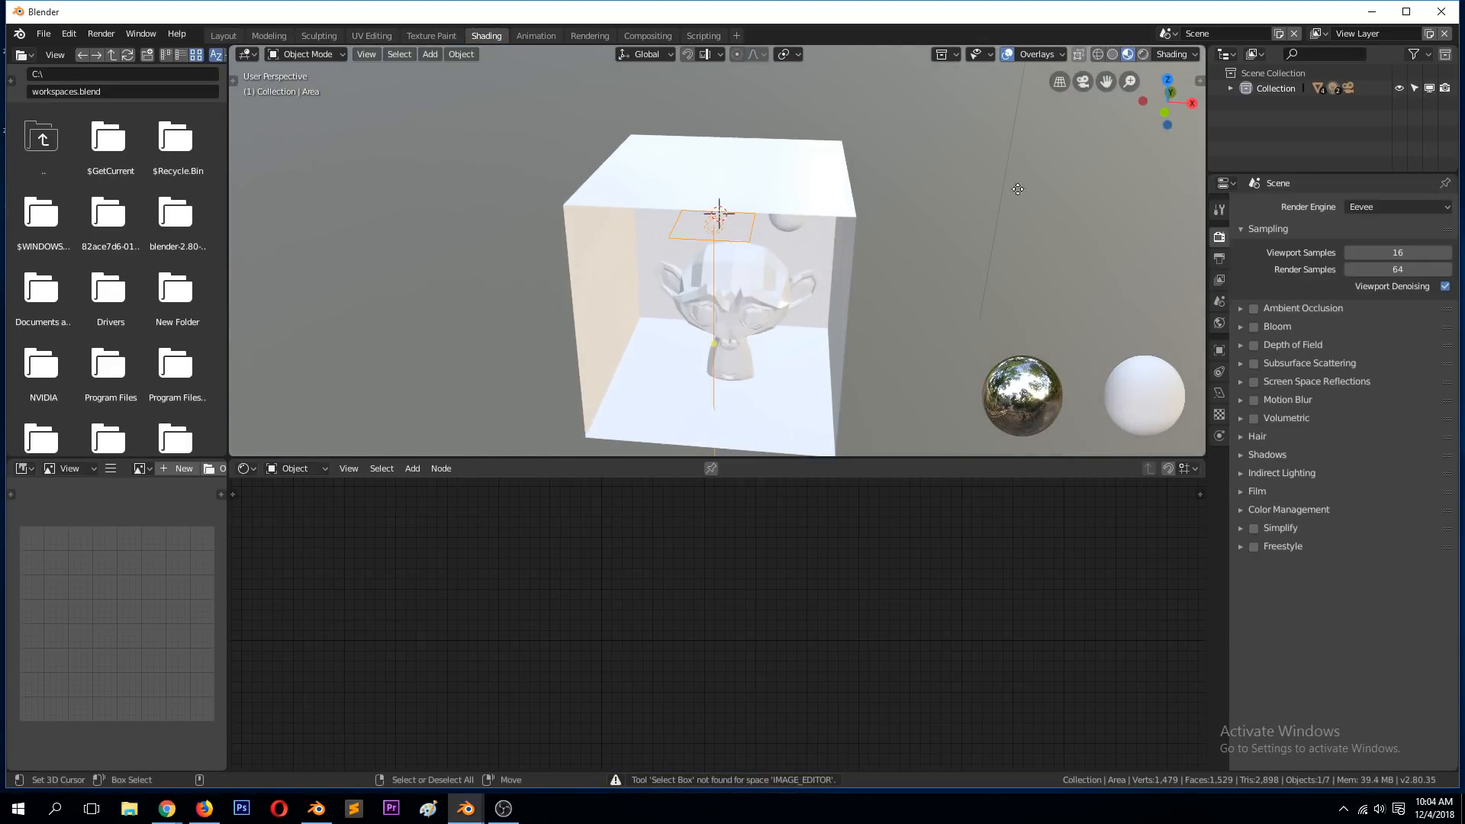
pyautogui.moveTo(781, 153); pyautogui.dragTo(786, 141, button='middle')
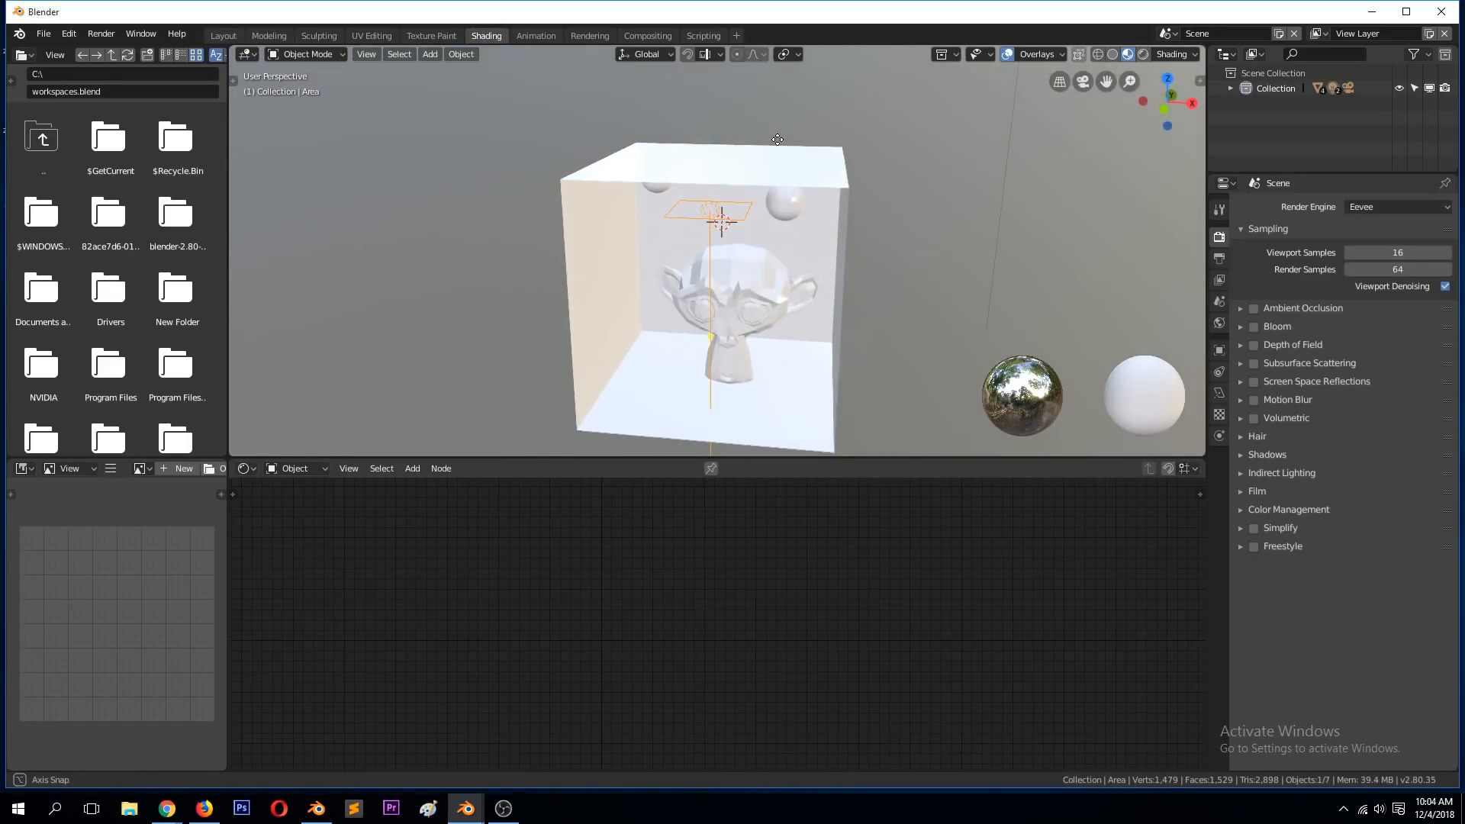
pyautogui.click(1143, 55)
# - Tilt the area light around the X axis and move it to the box opening so it faces the monkey head
pyautogui.moveTo(1055, 112)
pyautogui.mouseDown(button='middle')
pyautogui.moveTo(918, 191)
pyautogui.moveTo(951, 190)
pyautogui.moveTo(792, 183)
pyautogui.moveTo(723, 205)
pyautogui.moveTo(734, 216)
pyautogui.mouseUp(button='middle')
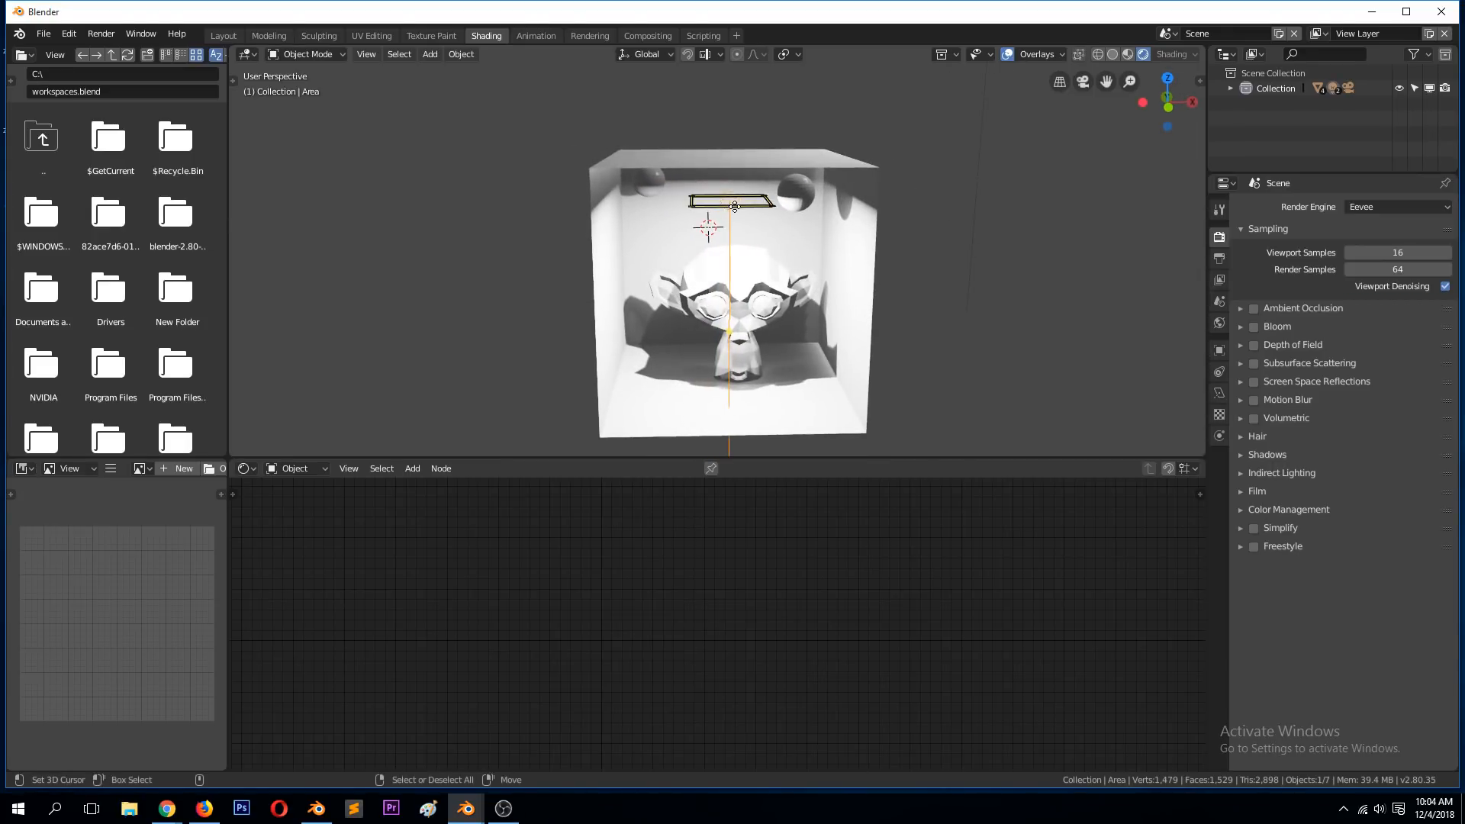
pyautogui.press('g')
pyautogui.click(734, 206)
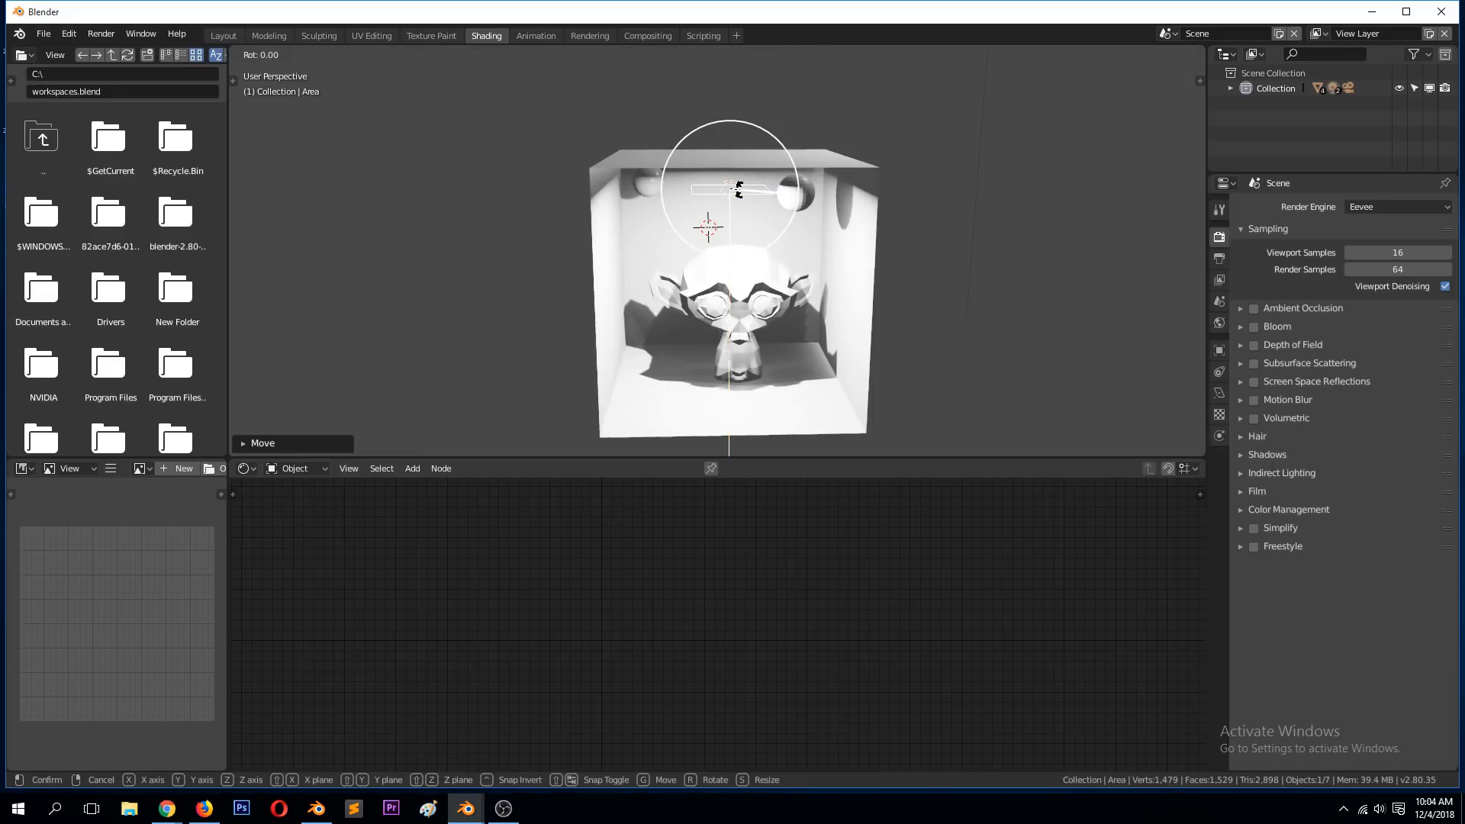
pyautogui.press('r')
pyautogui.press('x')
pyautogui.click(739, 209)
pyautogui.moveTo(739, 209); pyautogui.dragTo(736, 191, button='middle')
pyautogui.press('g')
pyautogui.click(661, 192)
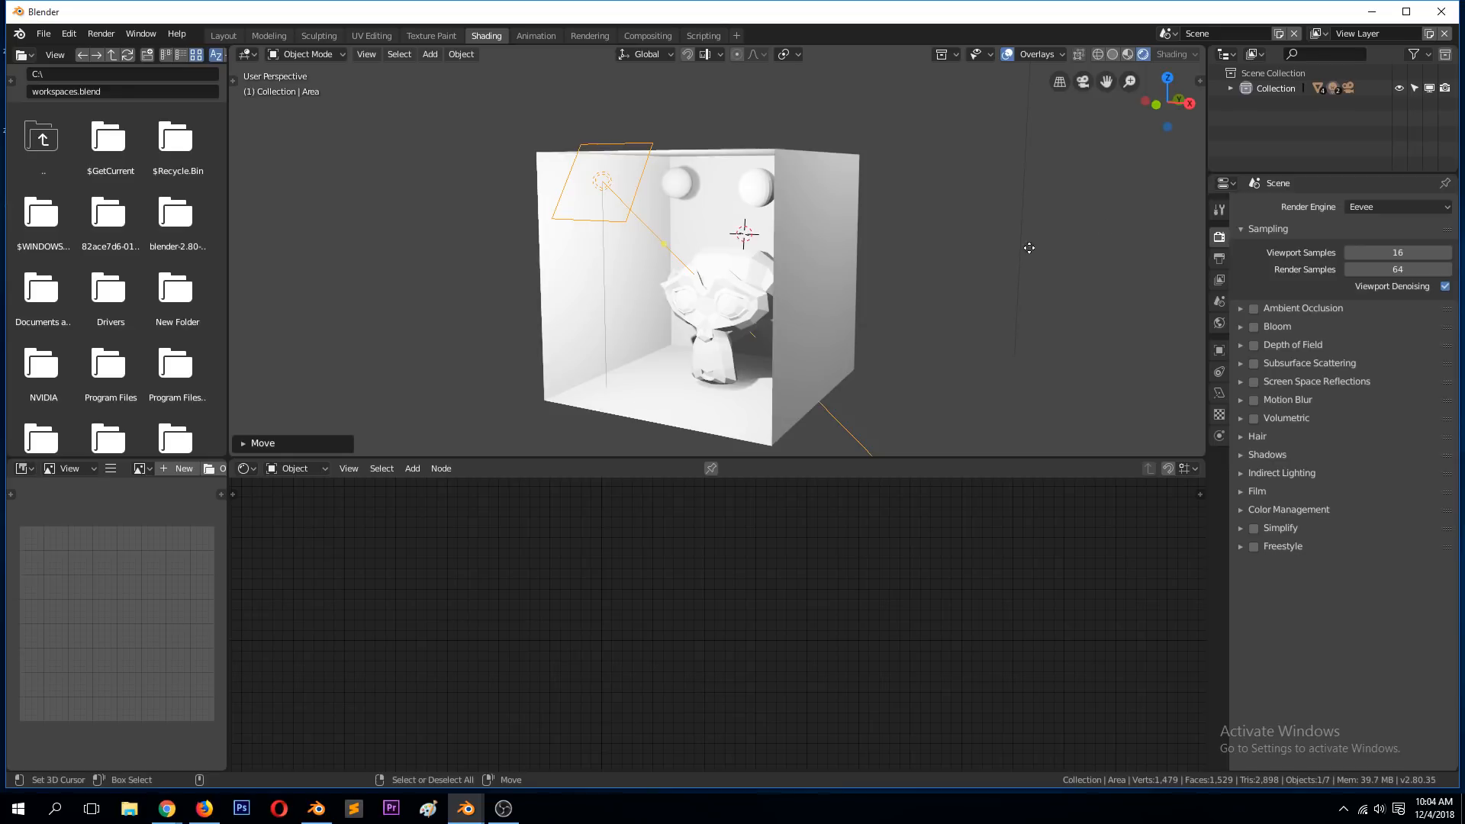
# - Expand the Collection and disable the Area light in the viewports
pyautogui.click(1230, 88)
pyautogui.scroll(-2, 1233, 90)
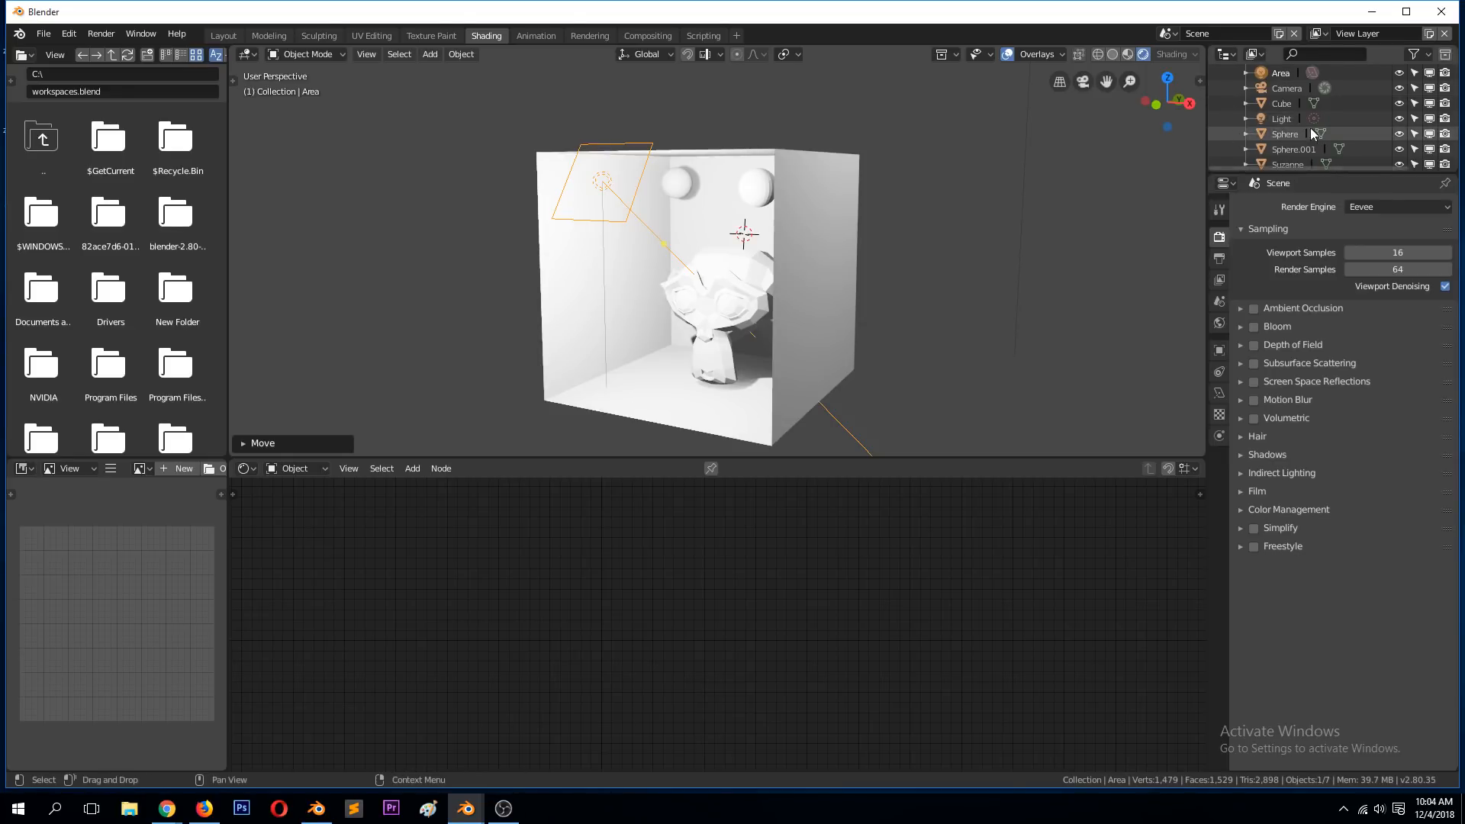
pyautogui.click(1430, 73)
# - Delete the remaining default light outside the box
pyautogui.moveTo(647, 185)
pyautogui.mouseDown(button='middle')
pyautogui.moveTo(699, 186)
pyautogui.moveTo(617, 179)
pyautogui.moveTo(623, 195)
pyautogui.mouseUp(button='middle')
pyautogui.scroll(-5, 623, 196)
pyautogui.click(803, 147)
pyautogui.press('Delete')
pyautogui.scroll(4, 775, 172)
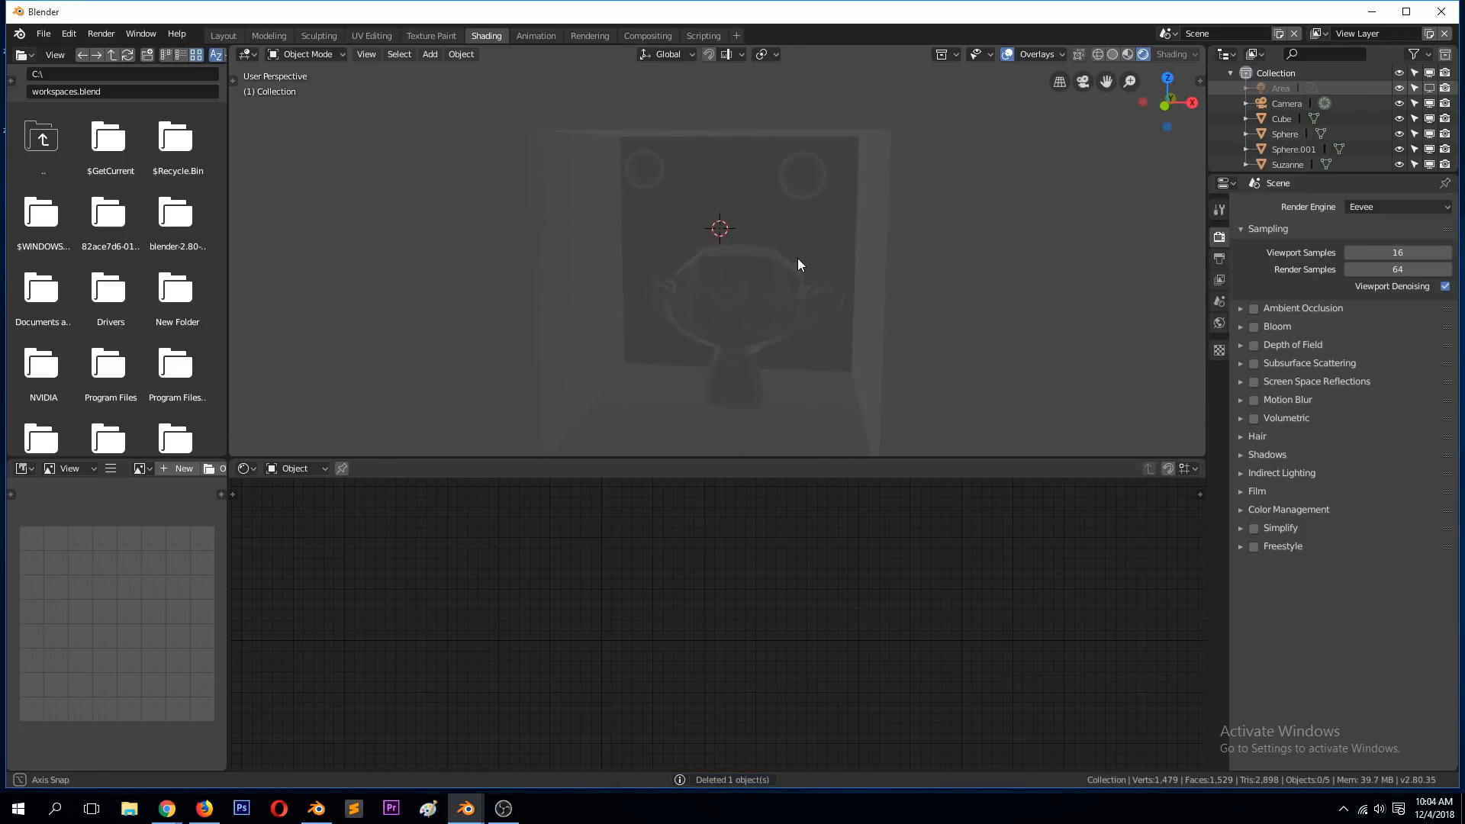
# - Create a new material for the duplicated sphere and add an Emission shader node to it
pyautogui.moveTo(795, 250); pyautogui.dragTo(789, 213, button='middle')
pyautogui.click(808, 143)
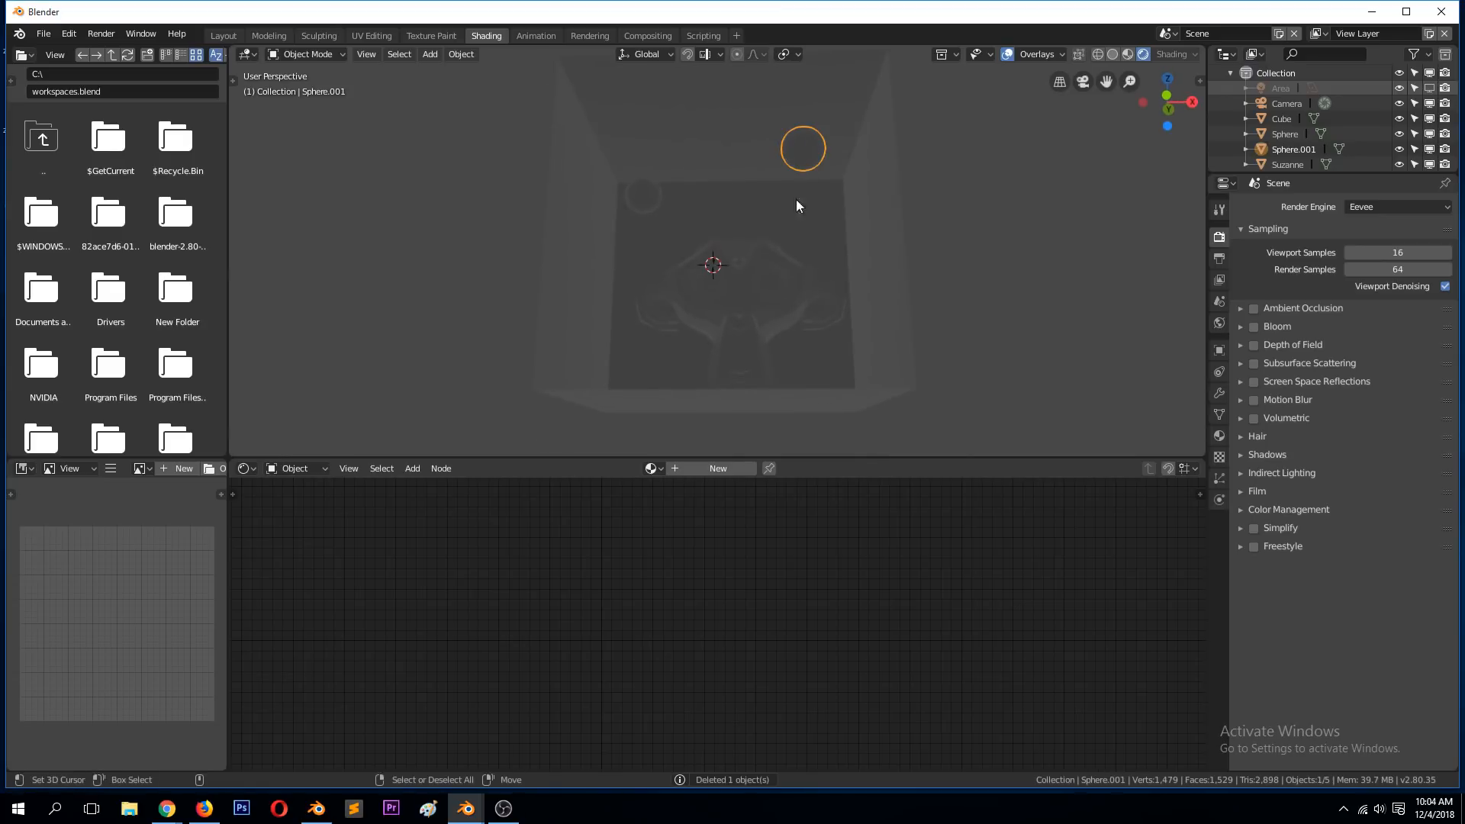
pyautogui.hotkey('shift', 'a')
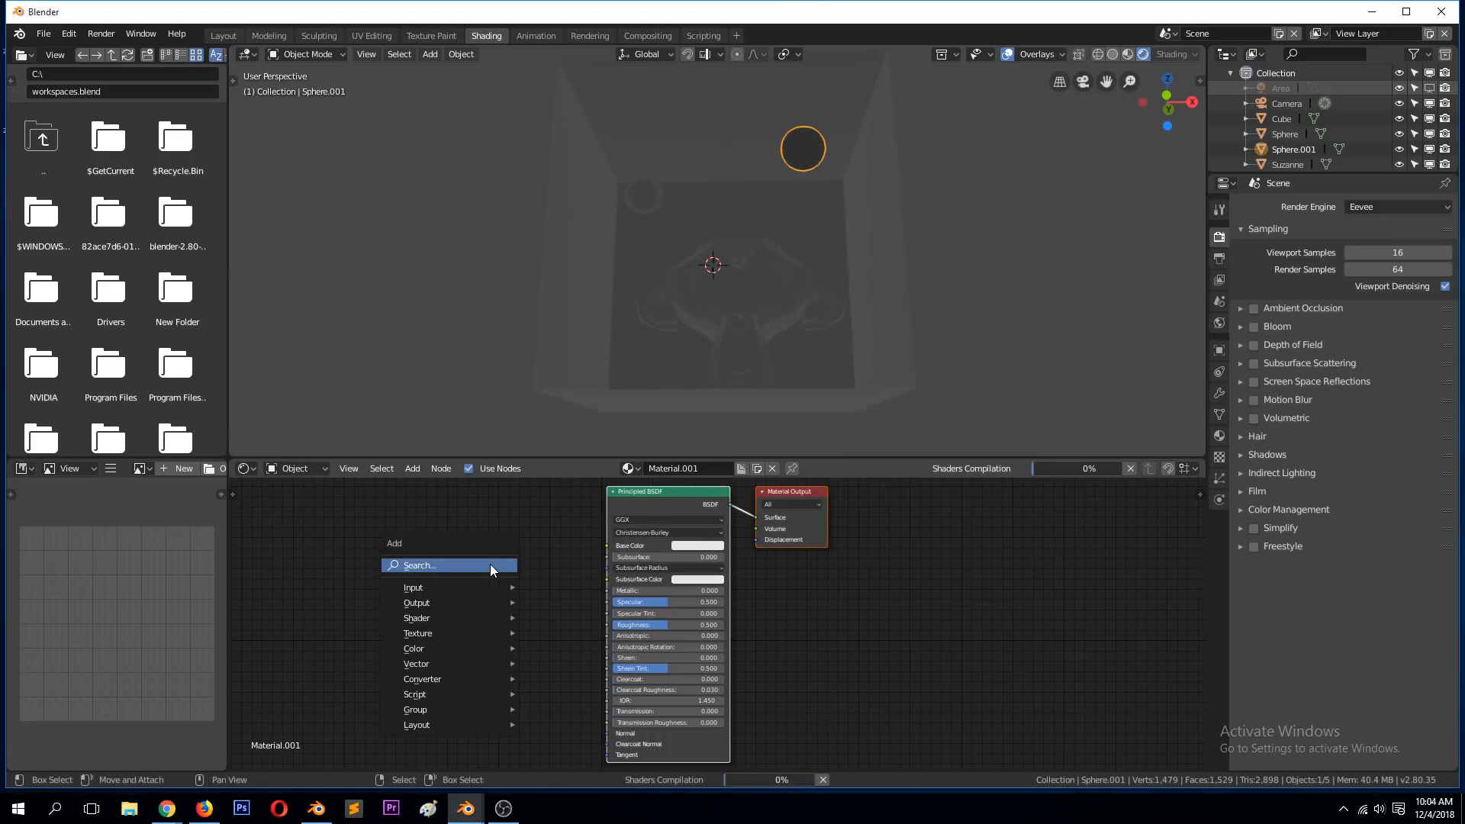
pyautogui.hotkey('shift', 'a')
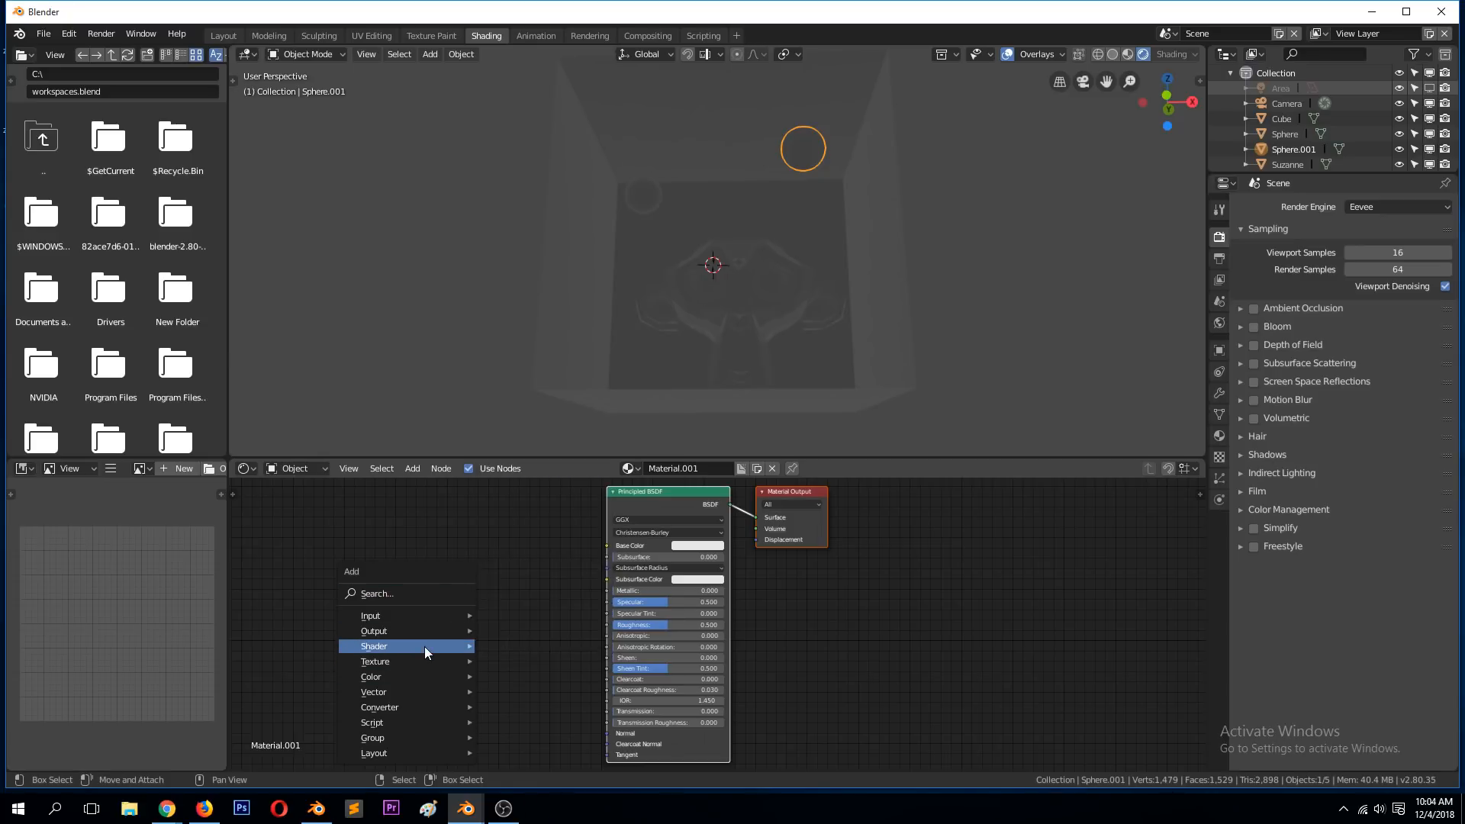
pyautogui.moveTo(424, 647)
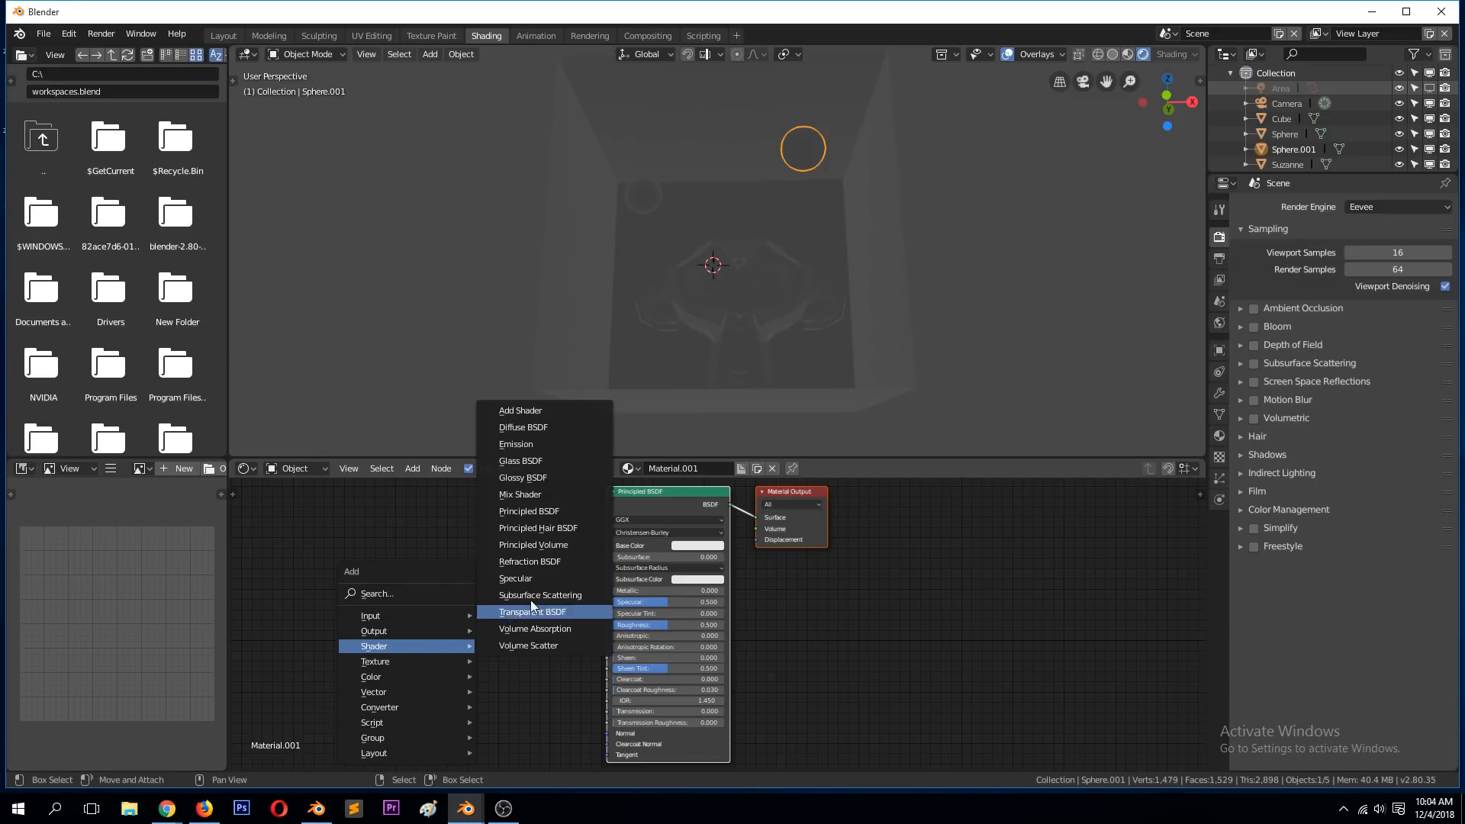
pyautogui.click(535, 442)
pyautogui.click(481, 510)
# - Delete the Principled BSDF node and connect the Emission shader to the Material Output's Surface
pyautogui.click(612, 492)
pyautogui.press('x')
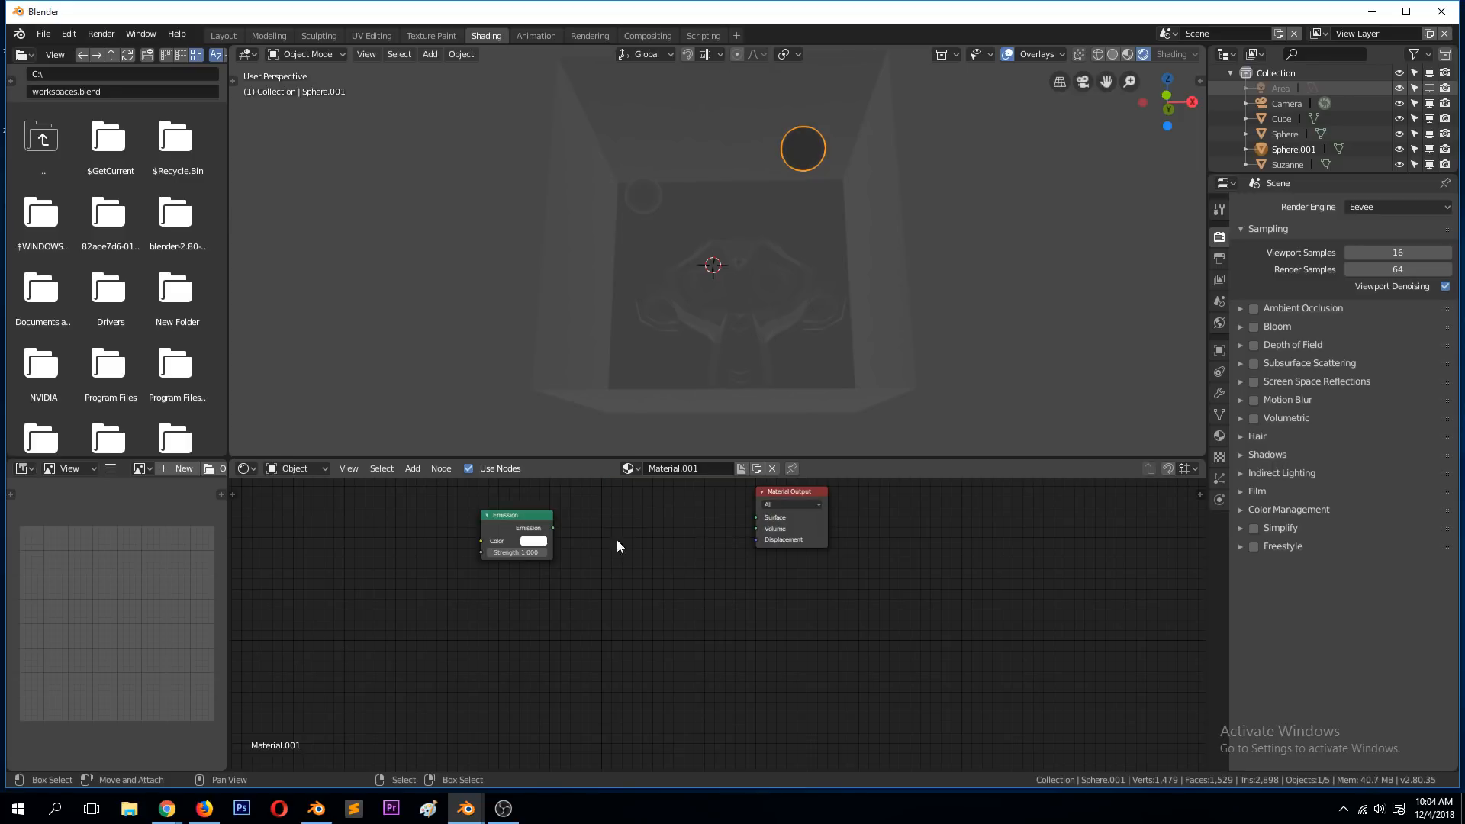
pyautogui.moveTo(544, 529); pyautogui.dragTo(755, 518)
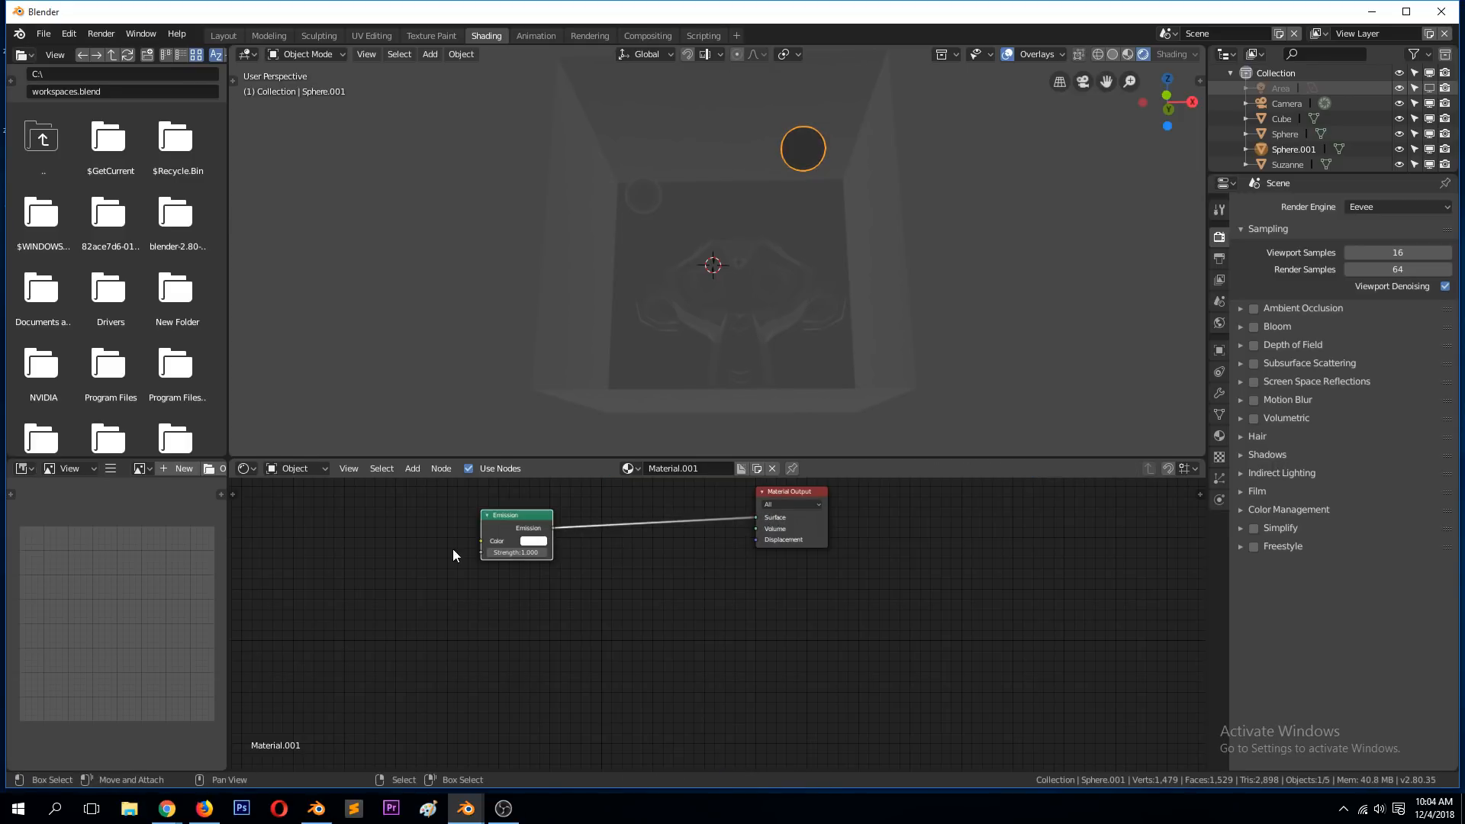
# - Set the Emission color to blue and increase its strength
pyautogui.click(533, 541)
pyautogui.click(589, 401)
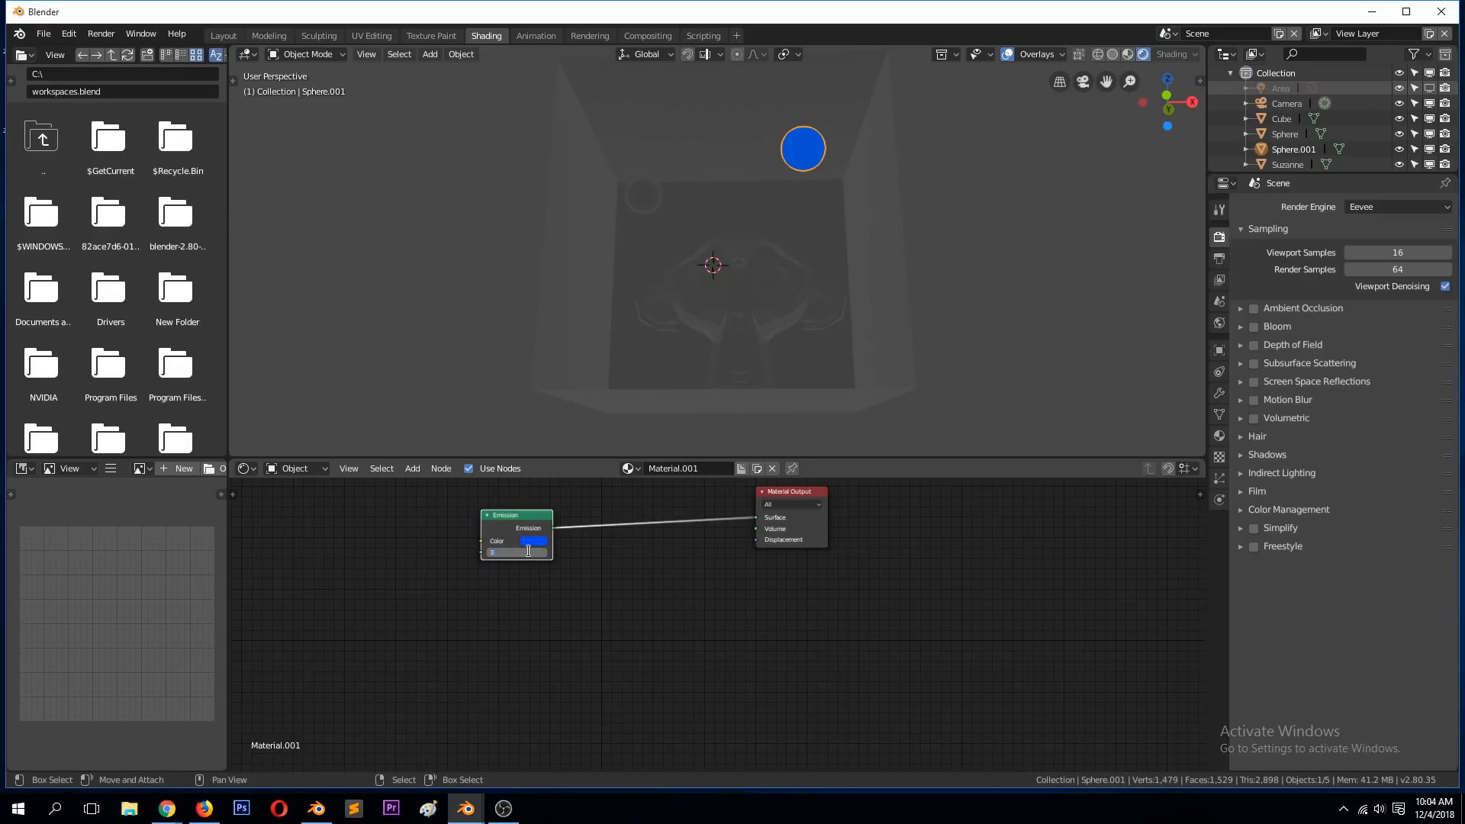
pyautogui.press('Return')
# - Select the sphere that has no material and create a new material for it
pyautogui.rightClick(657, 205)
pyautogui.rightClick(652, 201)
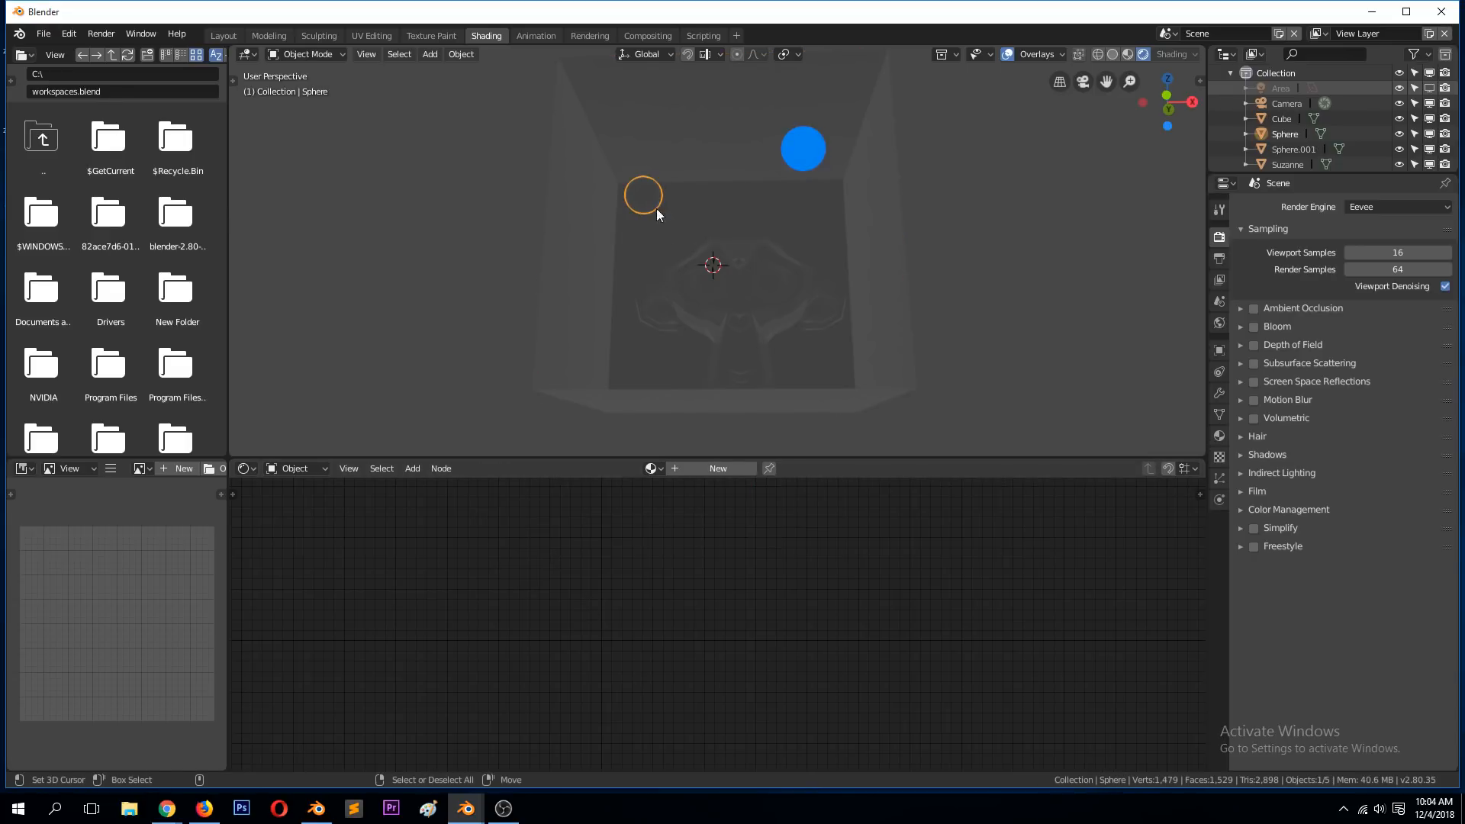
pyautogui.click(718, 468)
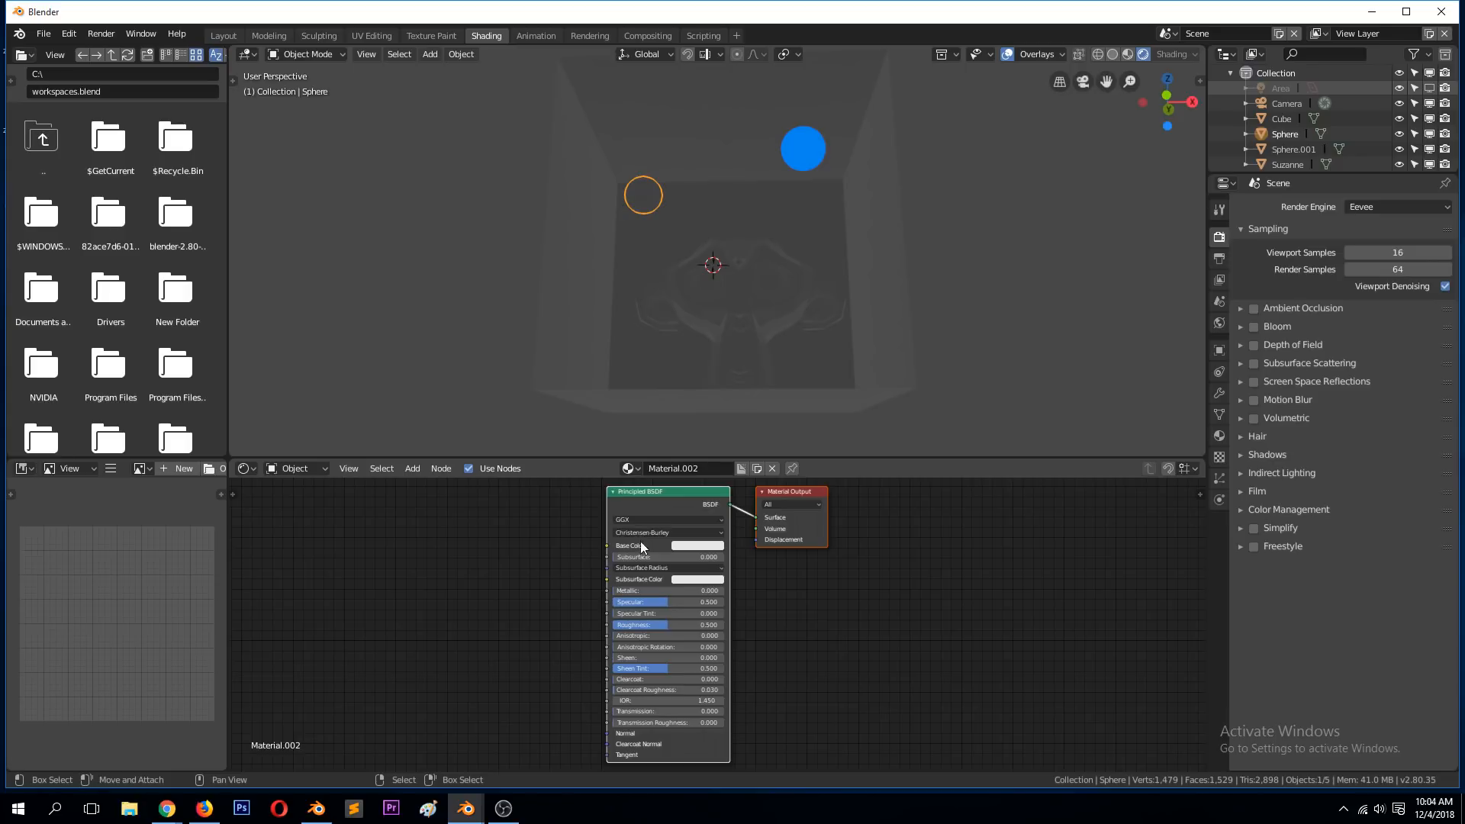
# - Replace the Principled BSDF node of this material with an Emission shader
pyautogui.click(662, 499)
pyautogui.press('x')
pyautogui.hotkey('shift', 'a')
pyautogui.moveTo(661, 494)
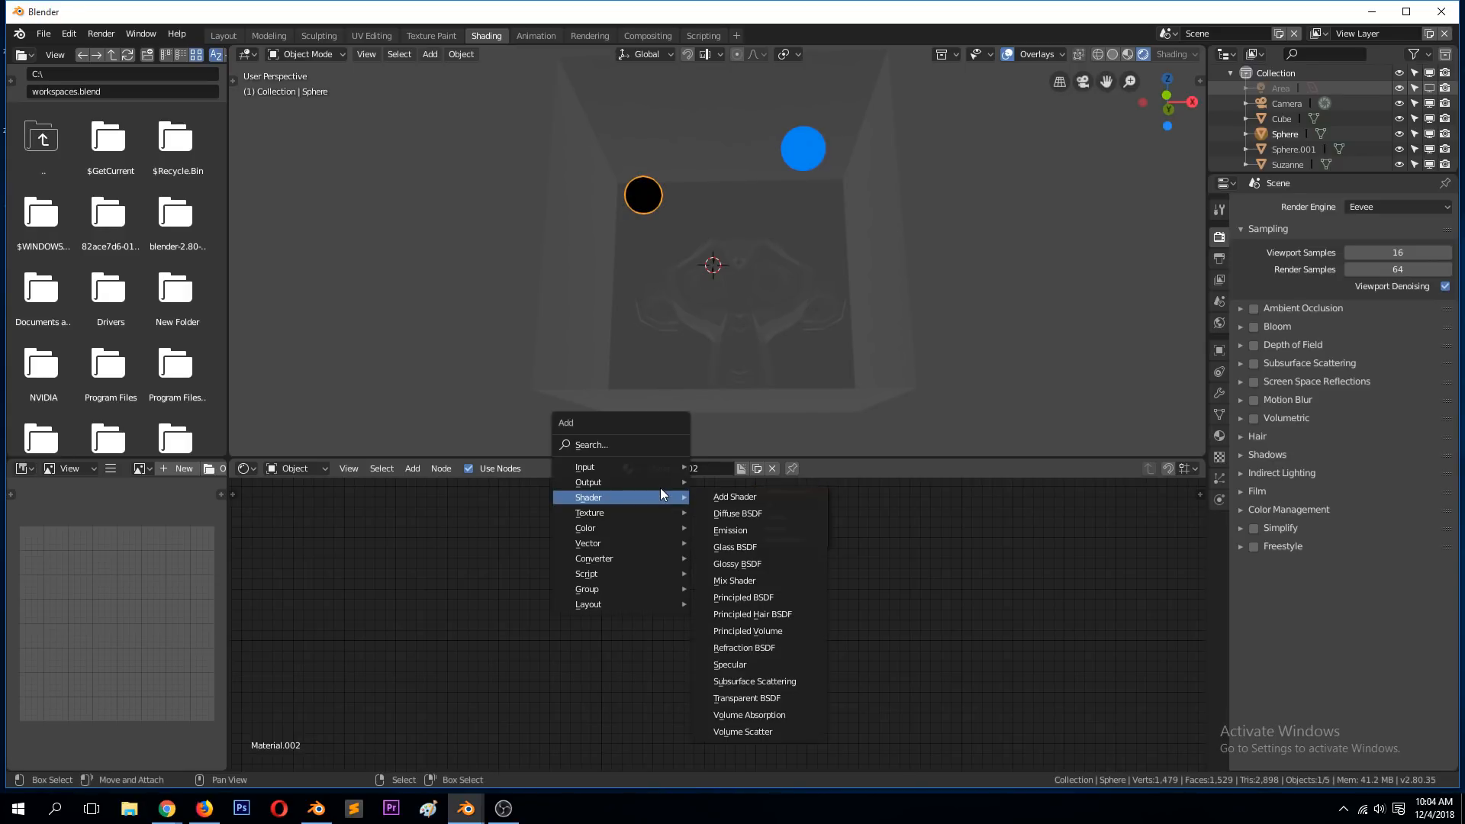
pyautogui.click(751, 530)
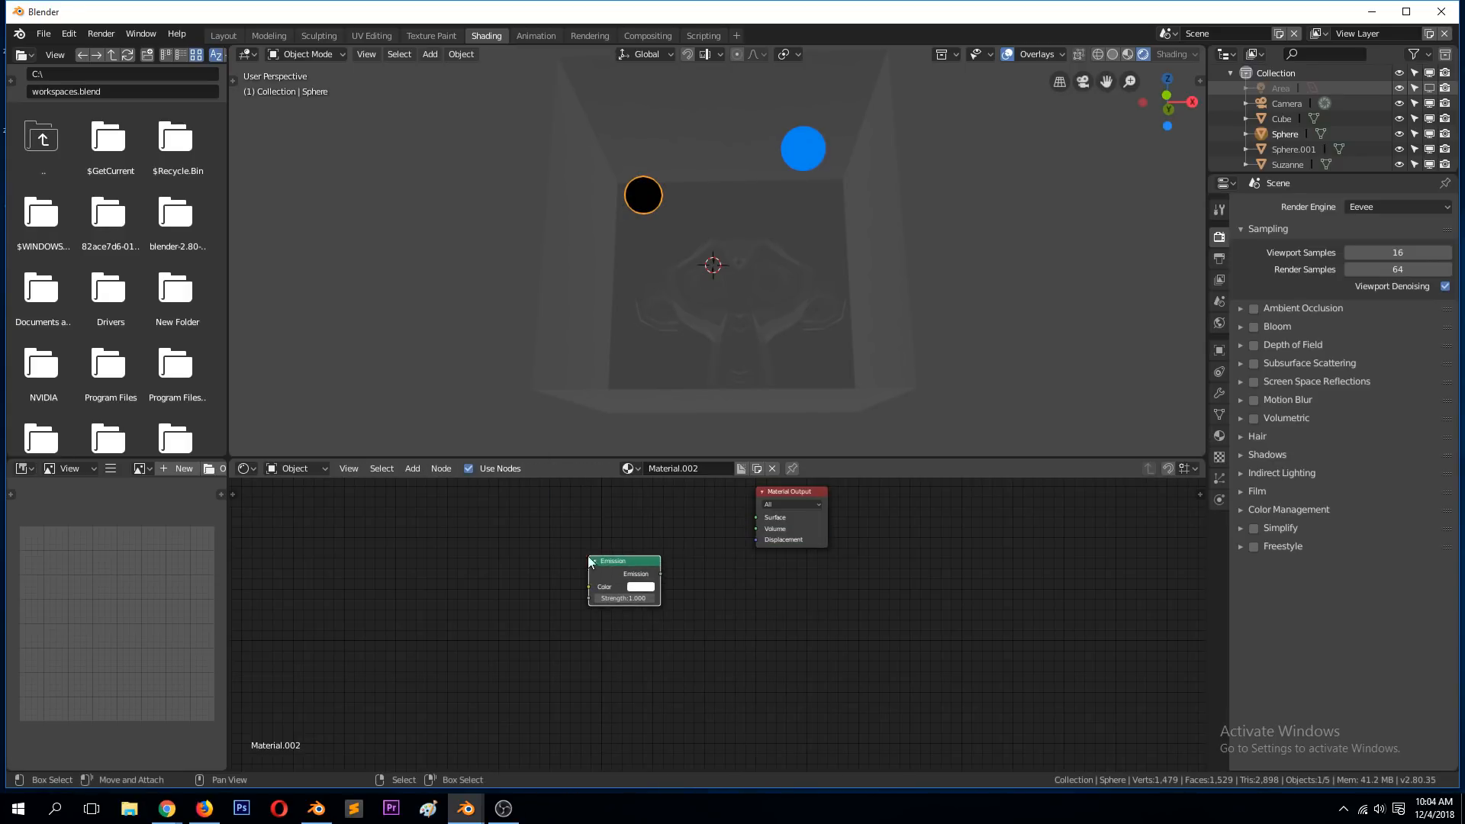
# - Connect the Emission shader to the Material Output's Surface and set its color to magenta
pyautogui.moveTo(661, 574); pyautogui.dragTo(715, 562)
pyautogui.moveTo(758, 514); pyautogui.dragTo(757, 517)
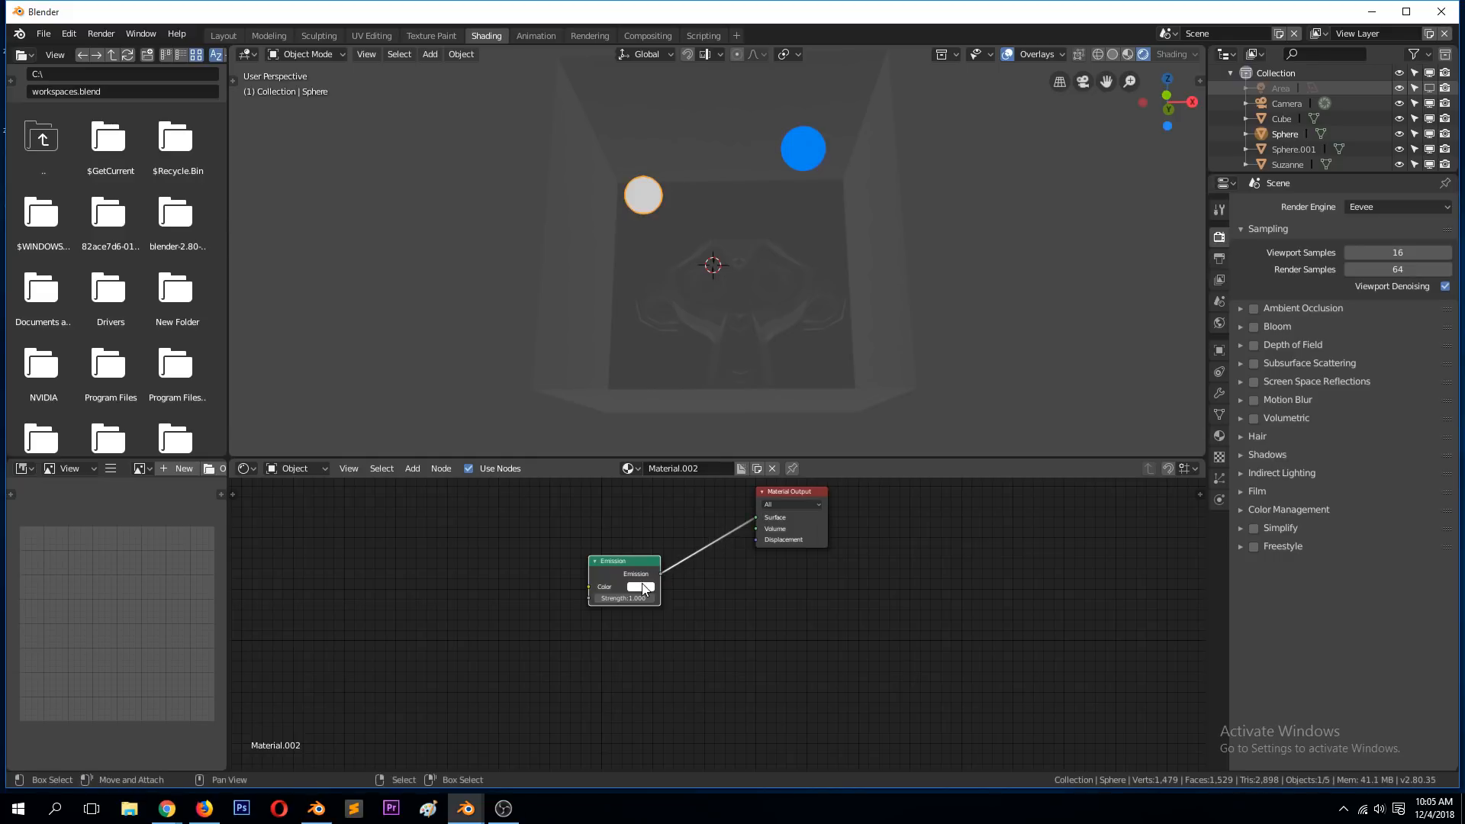
pyautogui.click(643, 586)
pyautogui.moveTo(680, 493)
pyautogui.mouseDown()
pyautogui.moveTo(700, 451)
pyautogui.moveTo(702, 500)
pyautogui.mouseUp()
# - Bake the scene's indirect lighting with the current Eevee settings
pyautogui.moveTo(854, 328)
pyautogui.mouseDown(button='middle')
pyautogui.moveTo(873, 290)
pyautogui.moveTo(856, 305)
pyautogui.mouseUp(button='middle')
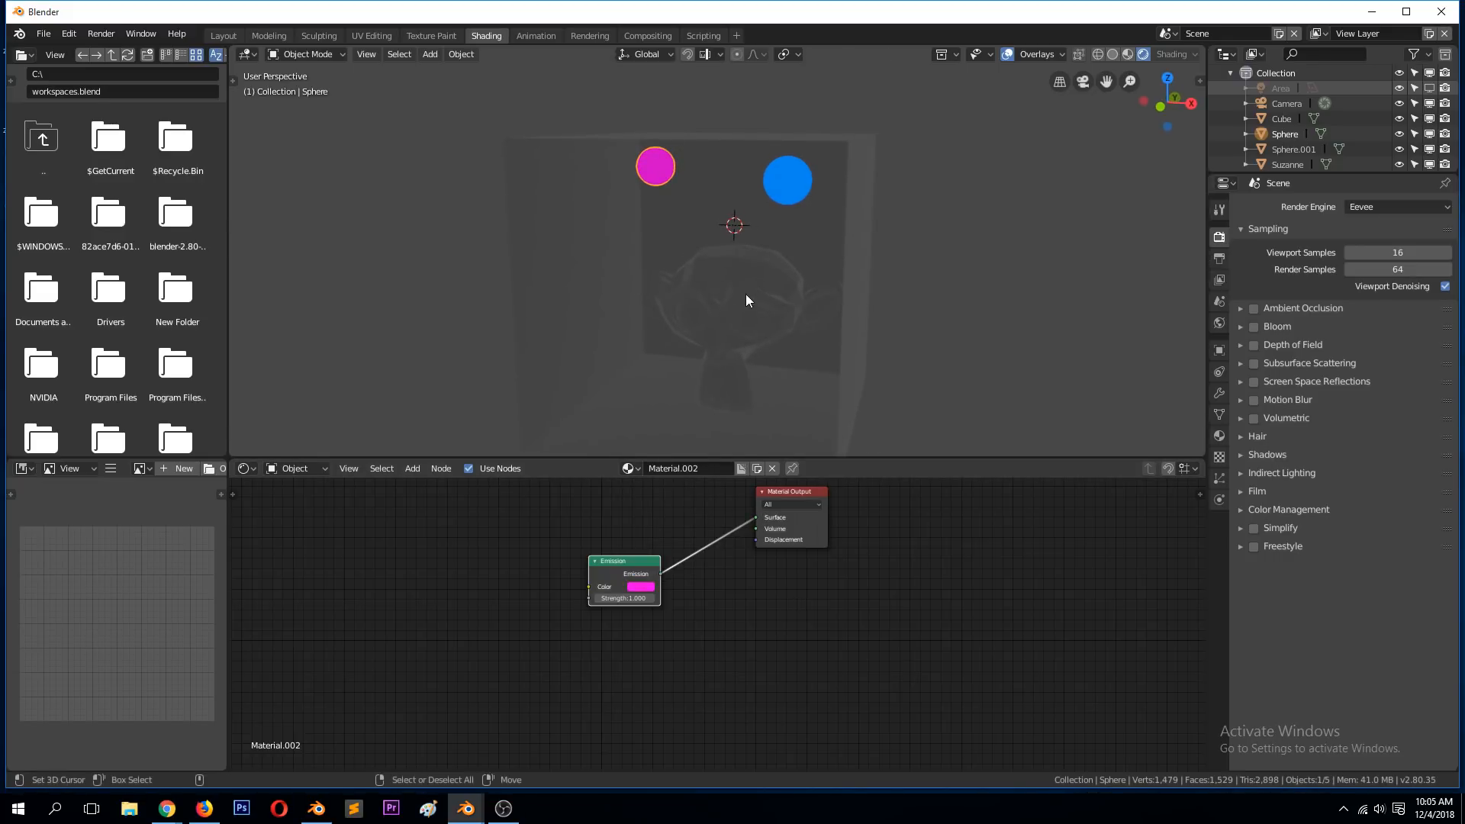
pyautogui.moveTo(743, 317); pyautogui.dragTo(790, 315, button='middle')
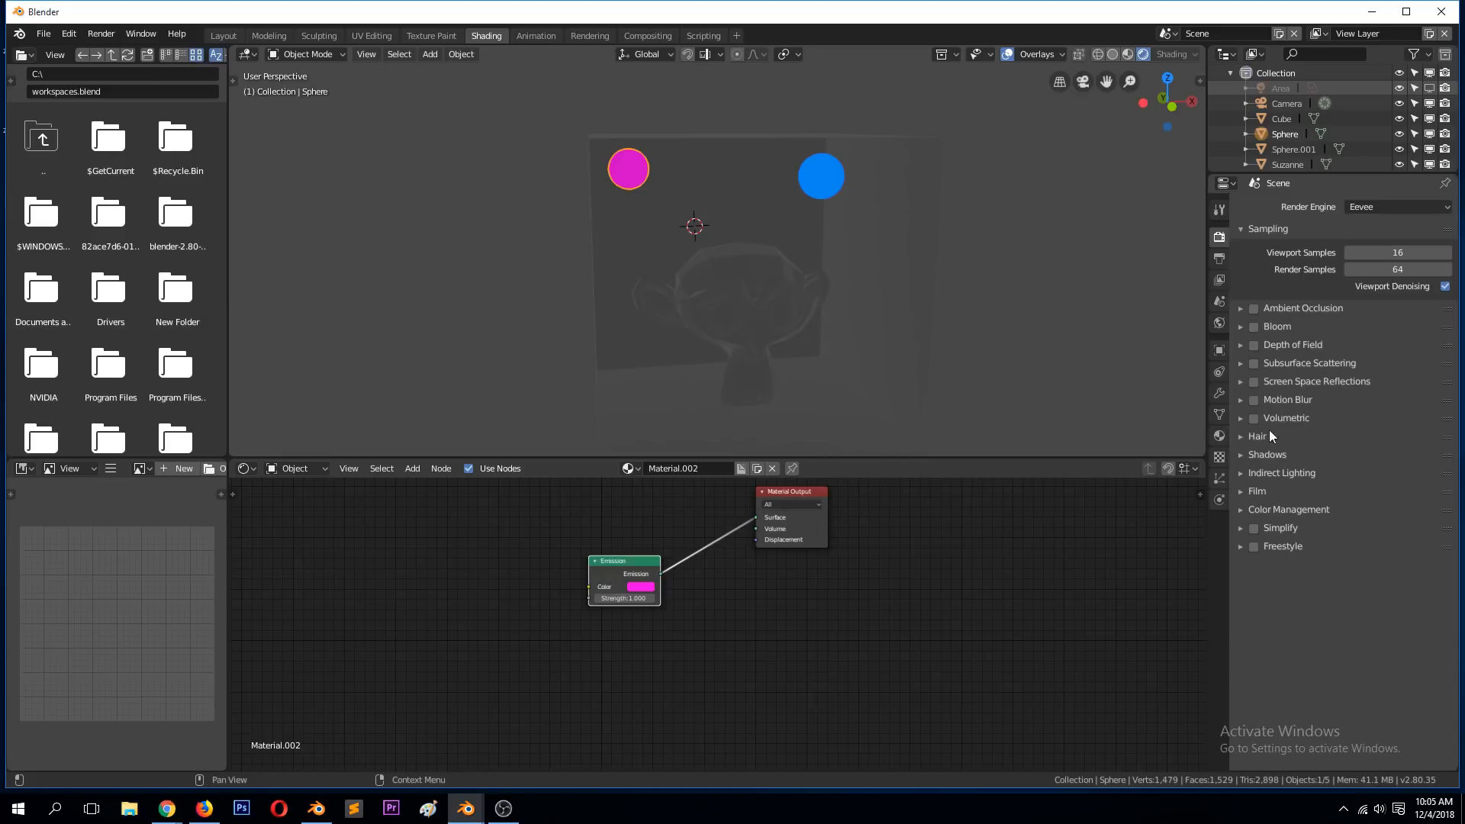
pyautogui.moveTo(937, 339); pyautogui.dragTo(773, 337, button='middle')
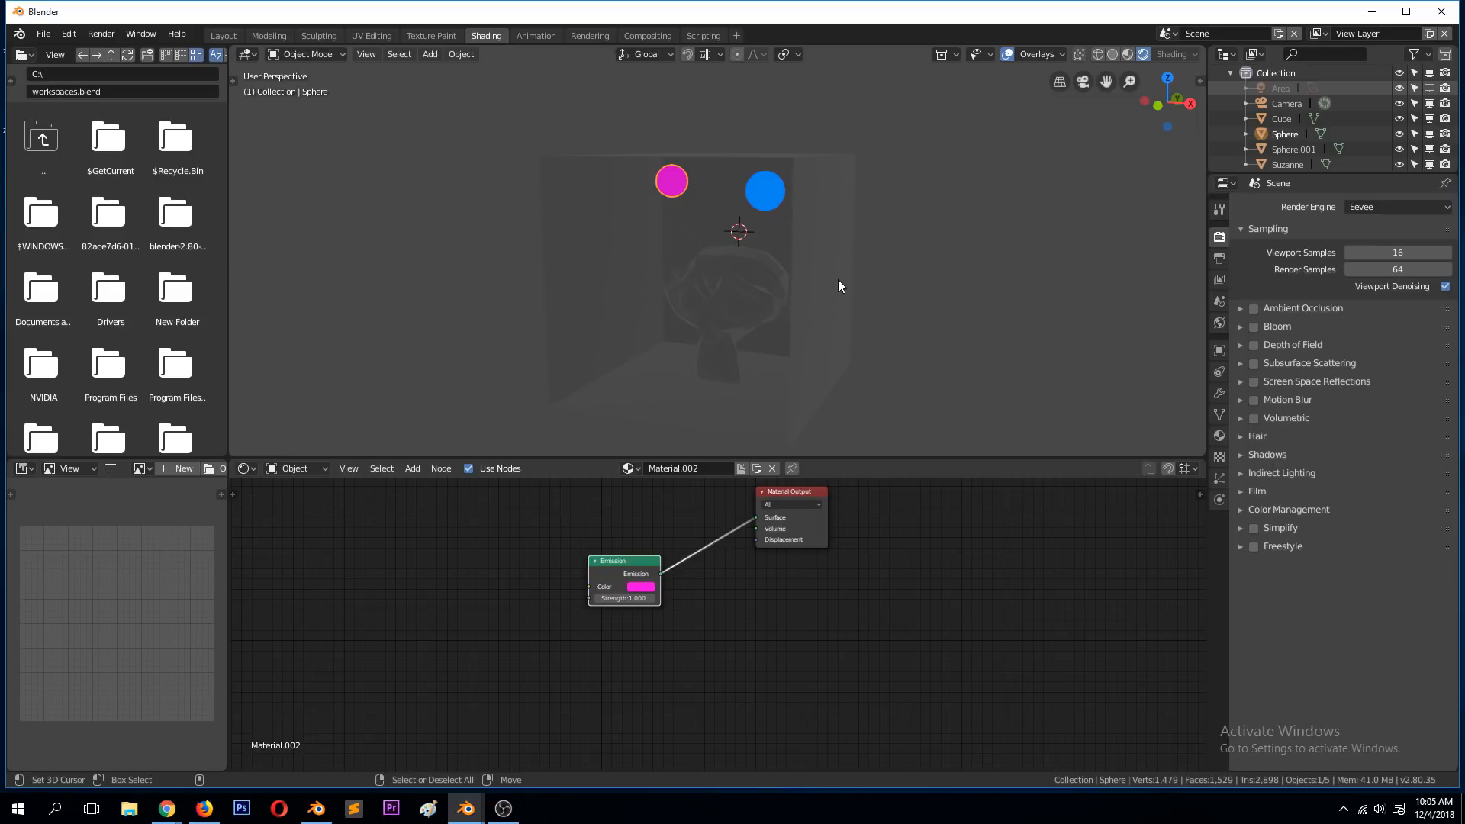
pyautogui.moveTo(695, 223); pyautogui.dragTo(785, 287, button='middle')
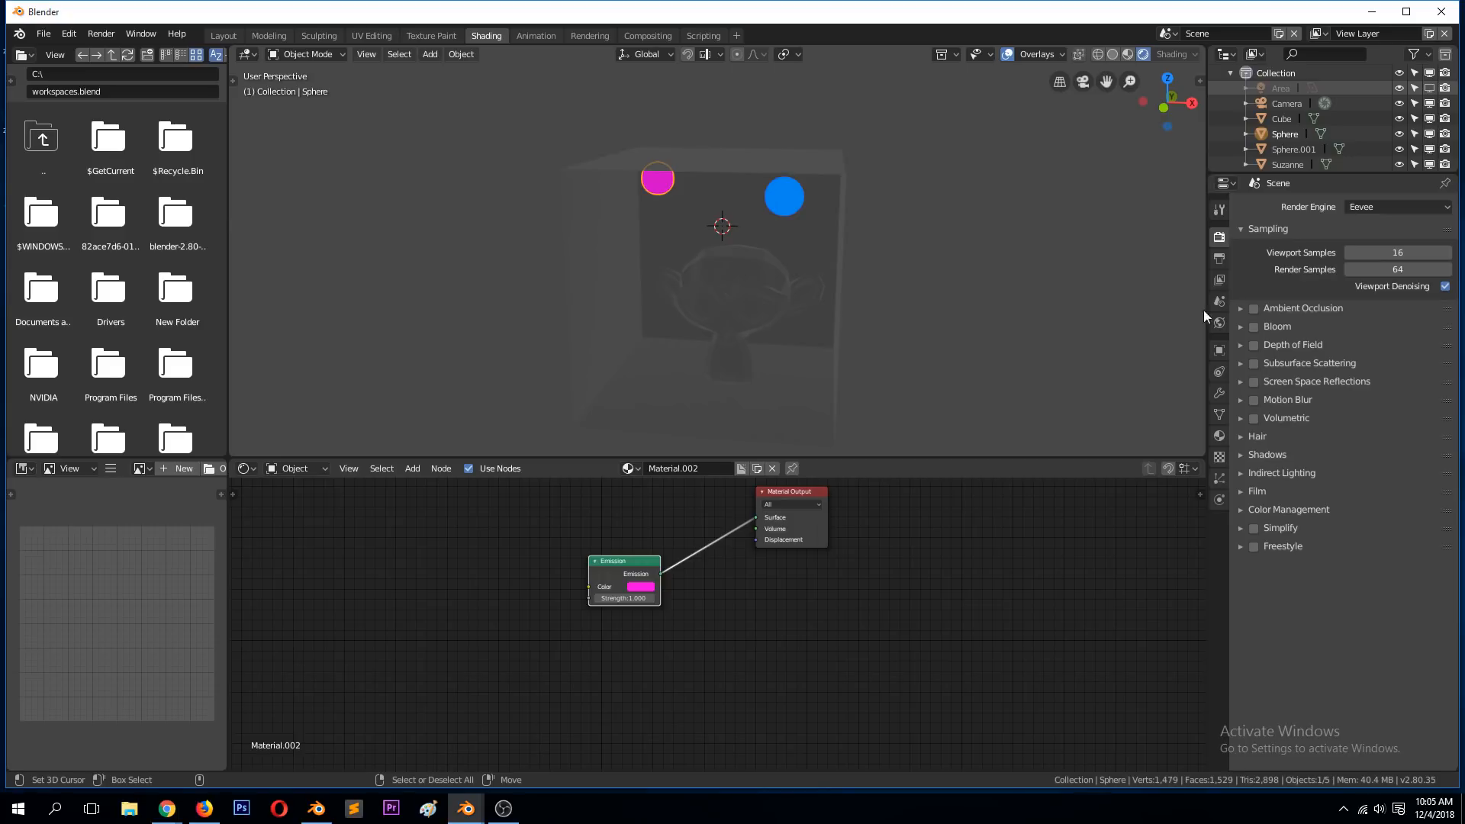
pyautogui.click(1271, 471)
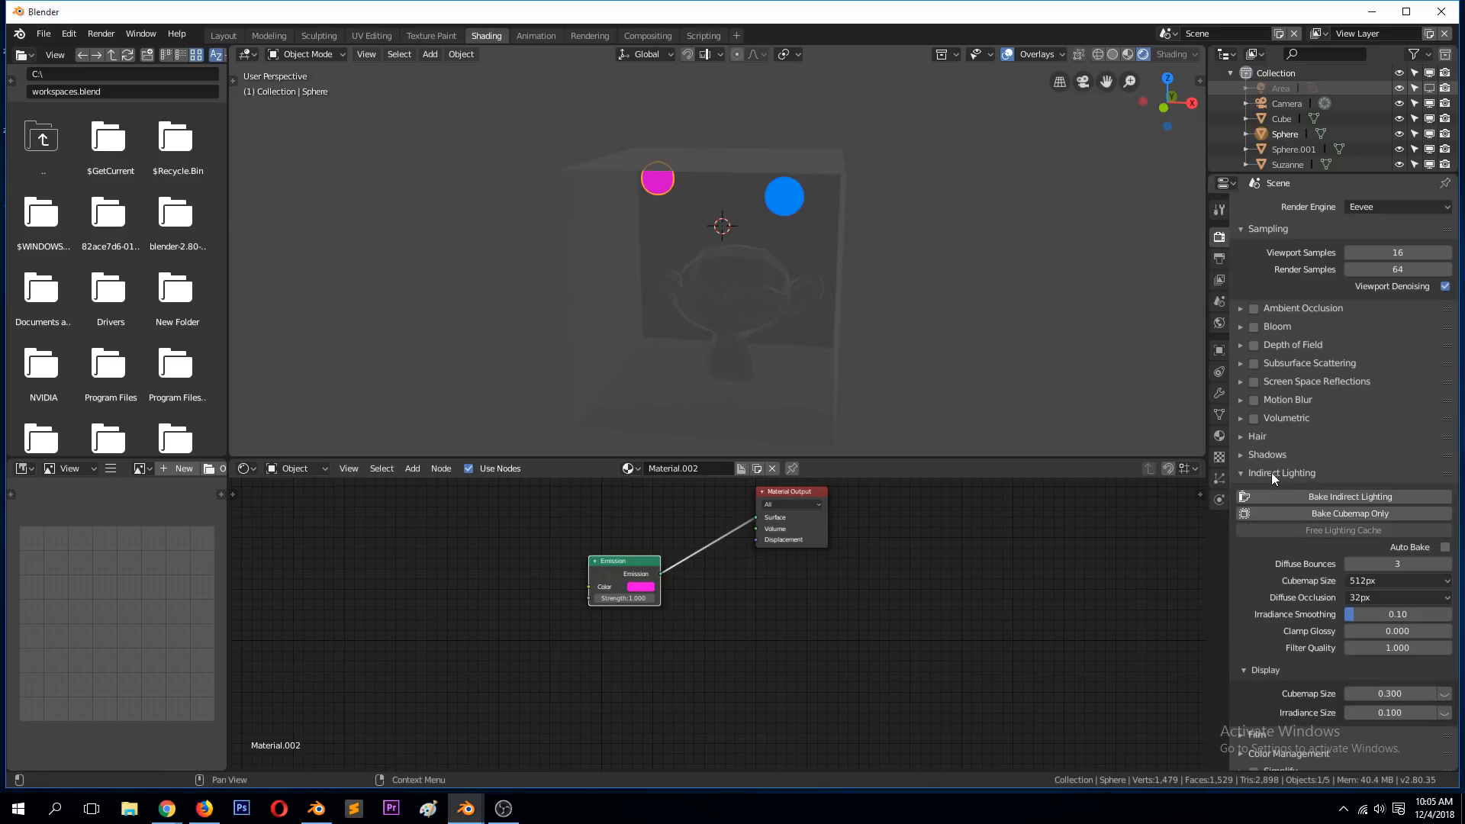
pyautogui.click(1338, 496)
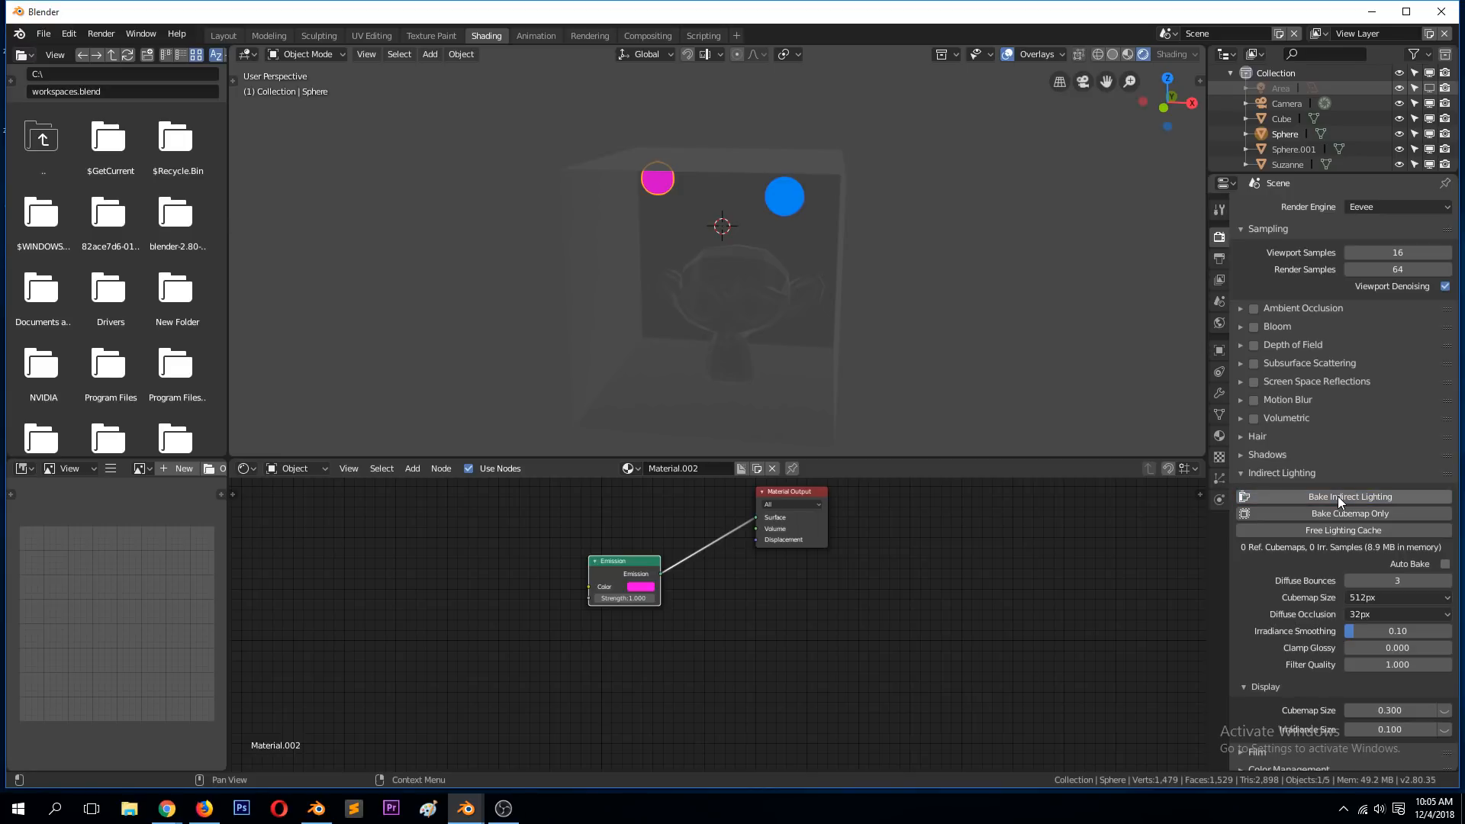
pyautogui.moveTo(724, 260); pyautogui.dragTo(788, 269, button='middle')
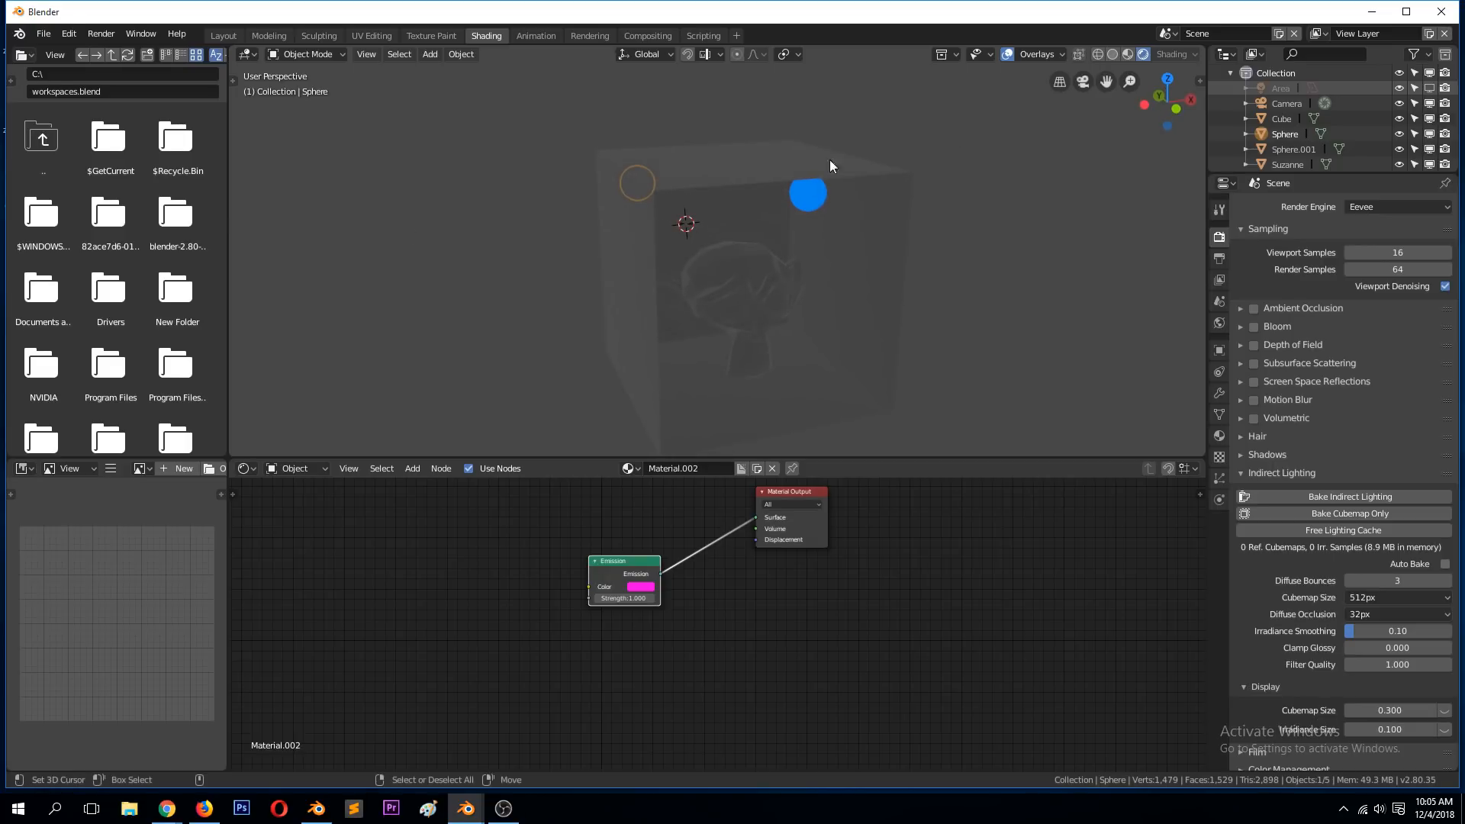
# - Switch to the Layout workspace and show the box in solid shading from the front orthographic view
pyautogui.hotkey('shift', 'z')
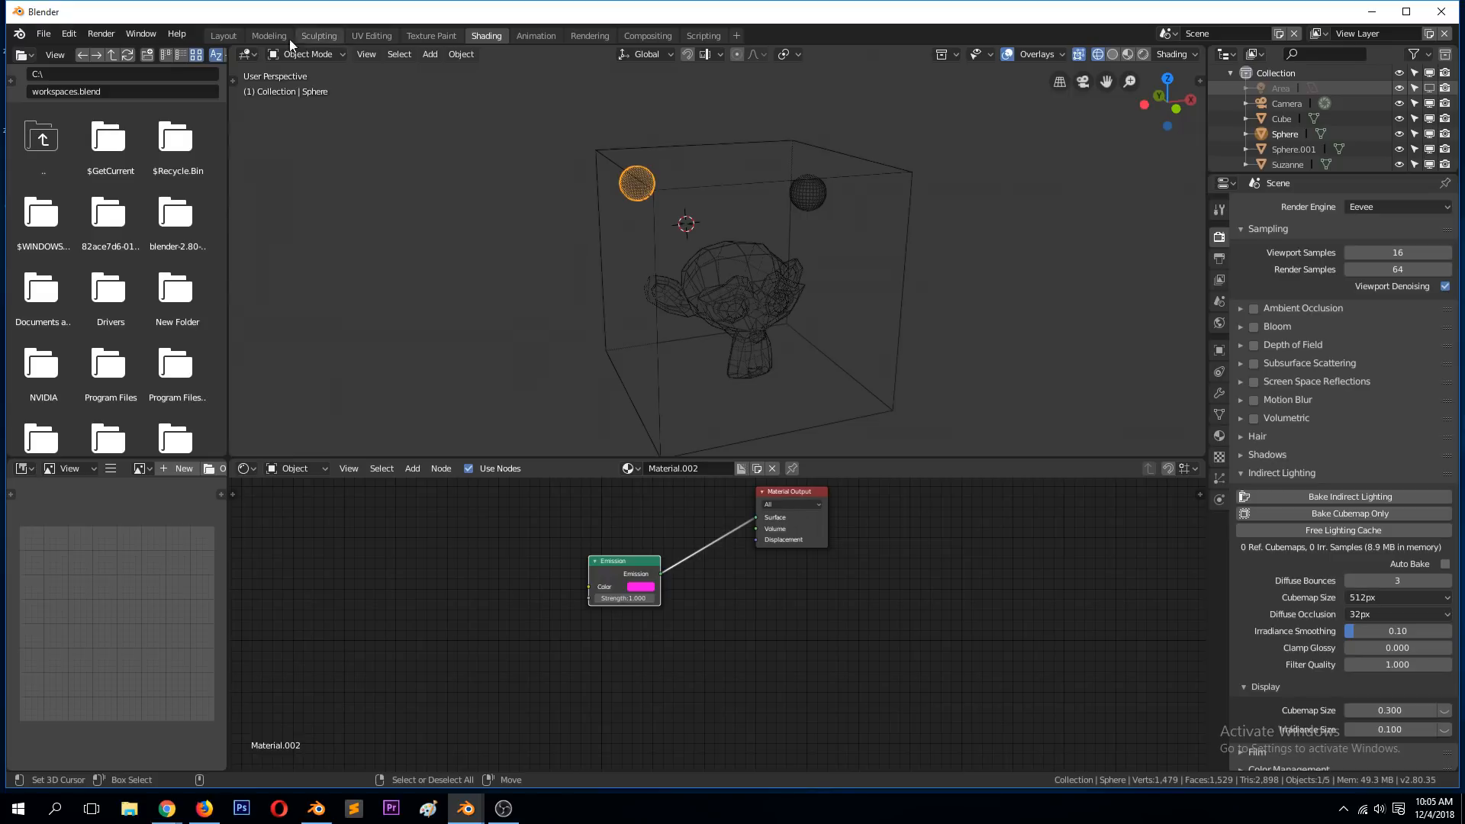
pyautogui.click(223, 36)
pyautogui.press('KP_5')
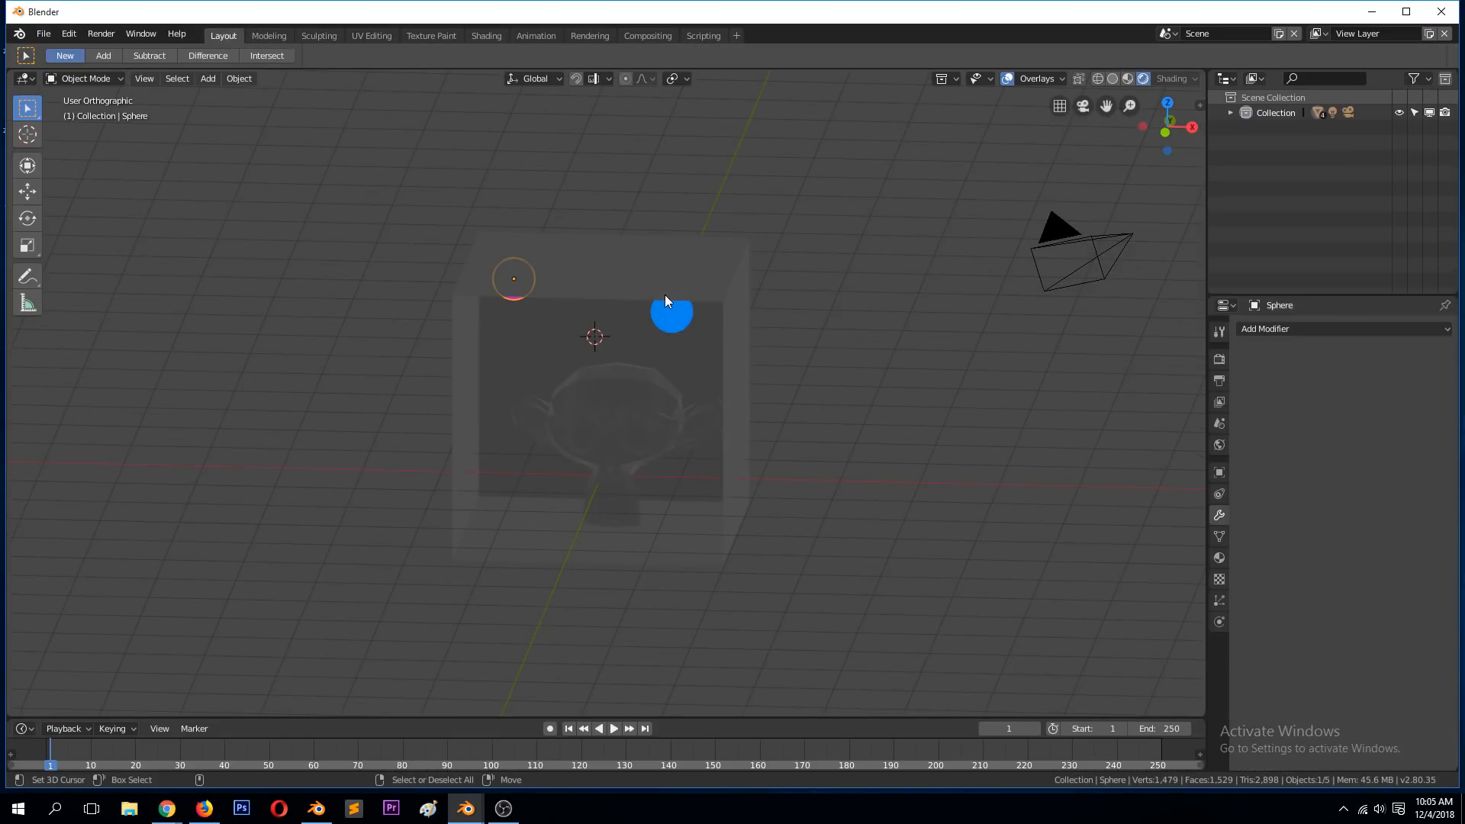
pyautogui.click(1112, 78)
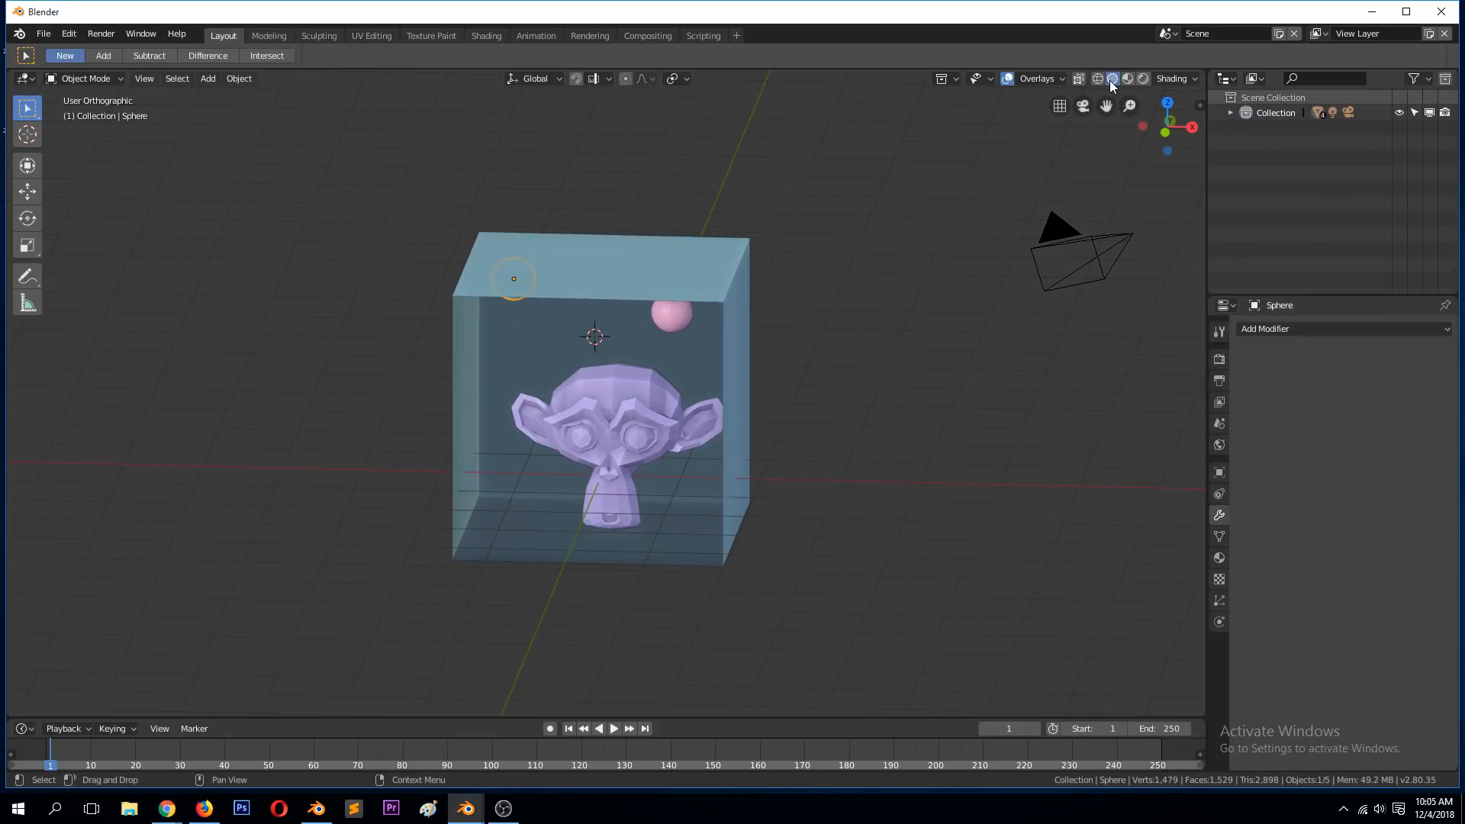
pyautogui.press('KP_1')
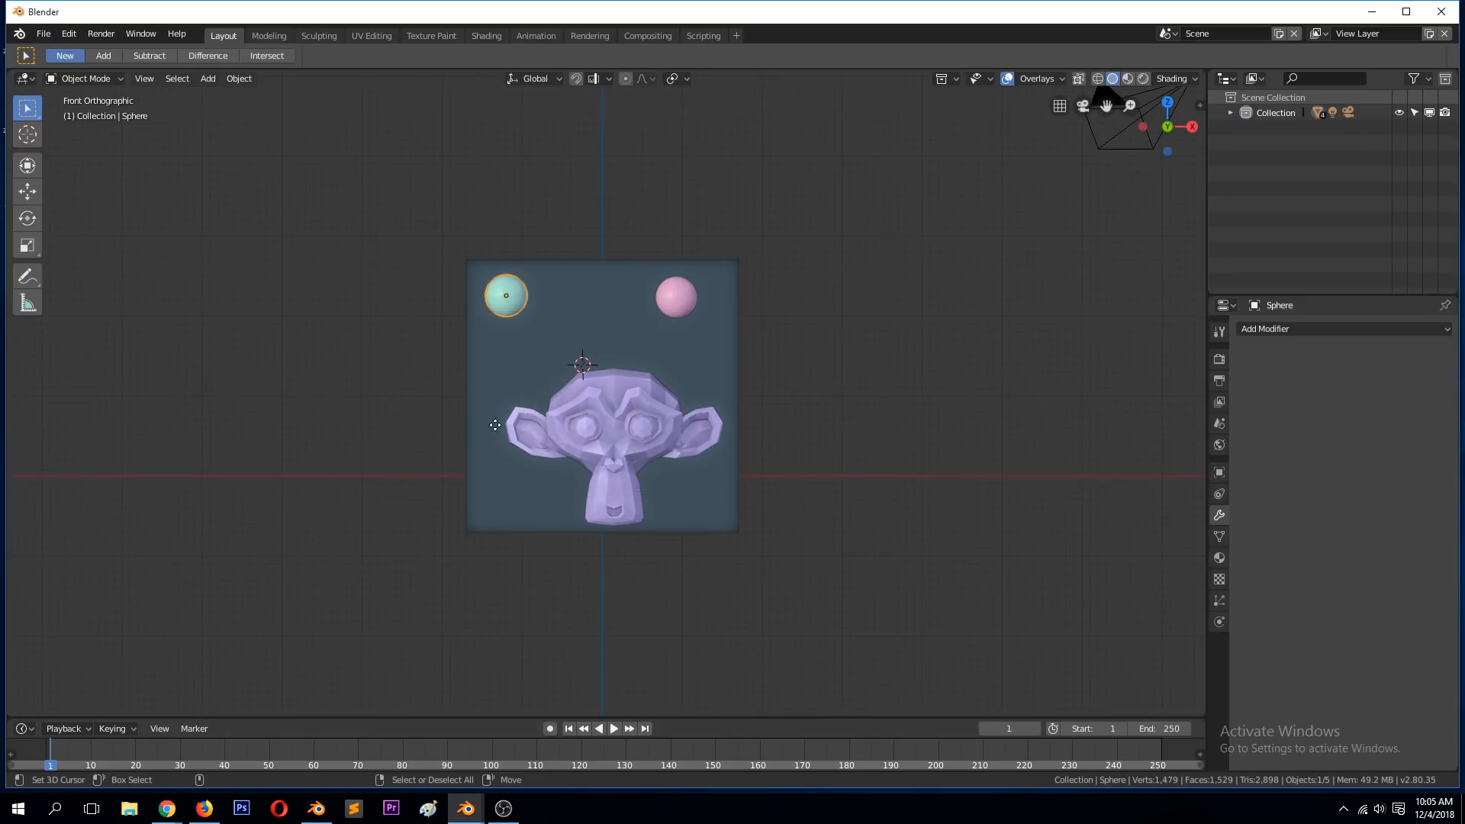
# - Add an Irradiance Volume light probe and scale it to about 1.668 so it encloses the box
pyautogui.hotkey('shift', 'a')
pyautogui.moveTo(551, 609)
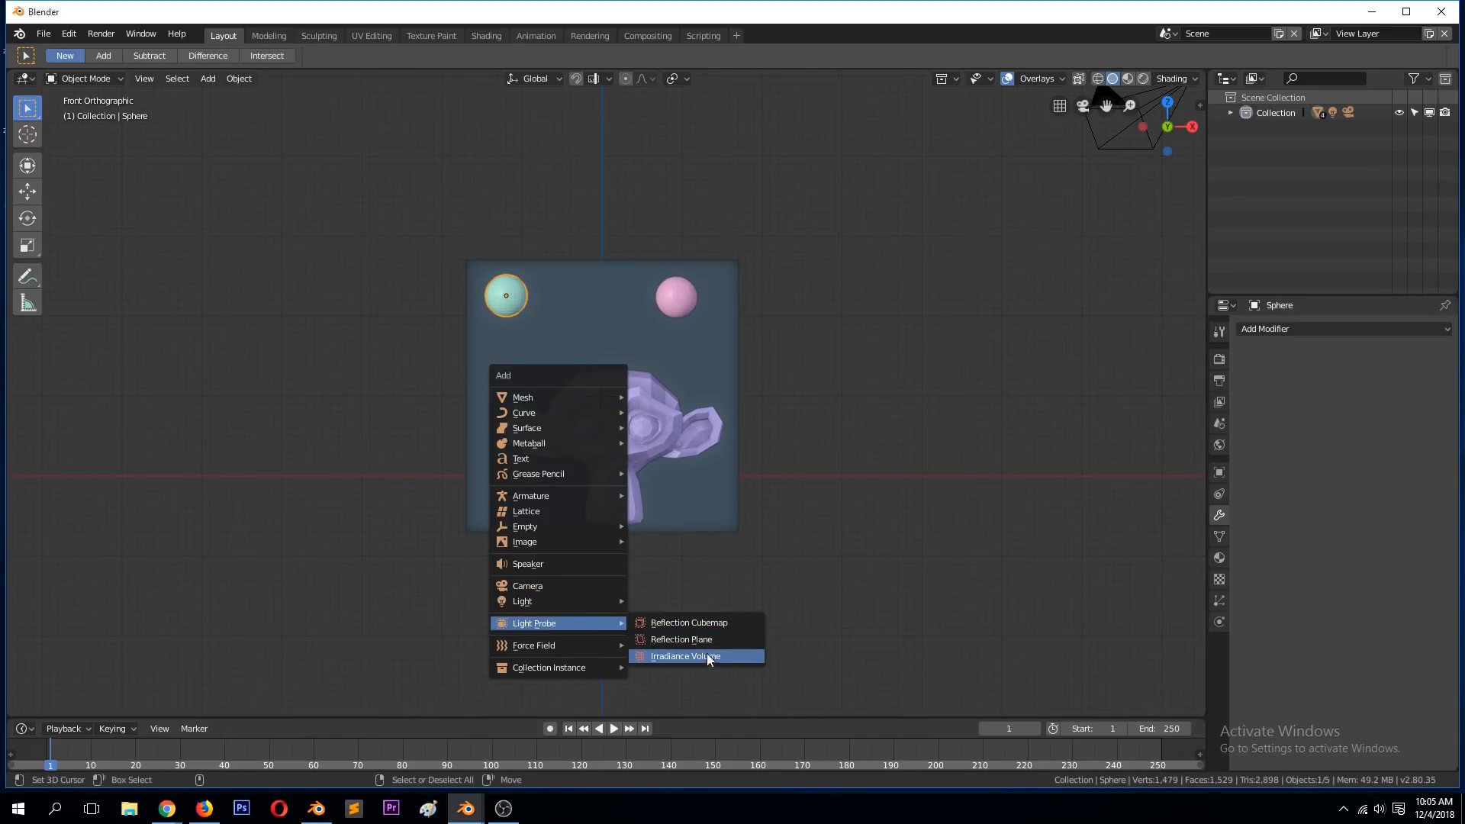
pyautogui.click(712, 657)
pyautogui.press('s')
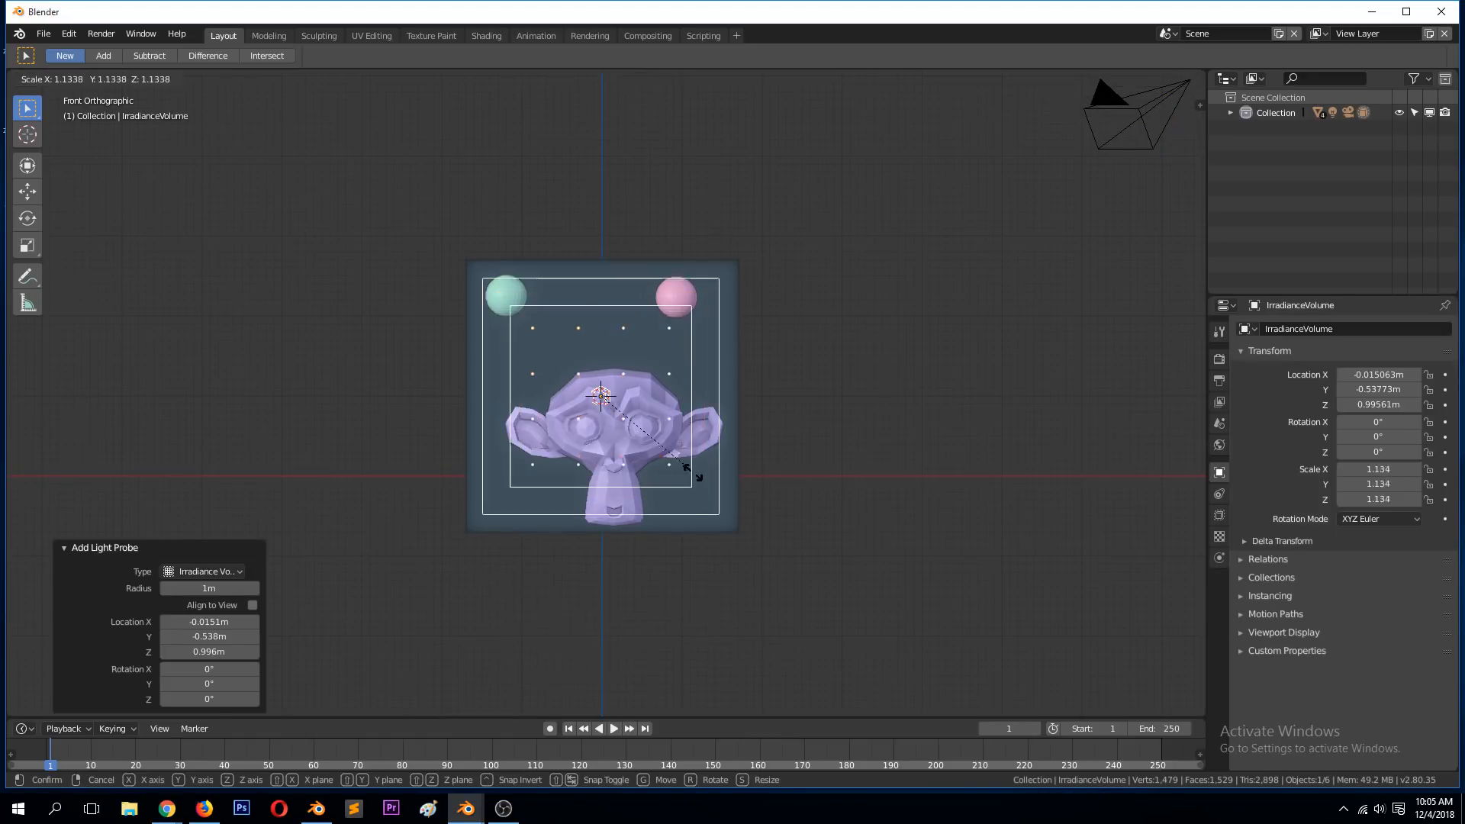
pyautogui.click(730, 517)
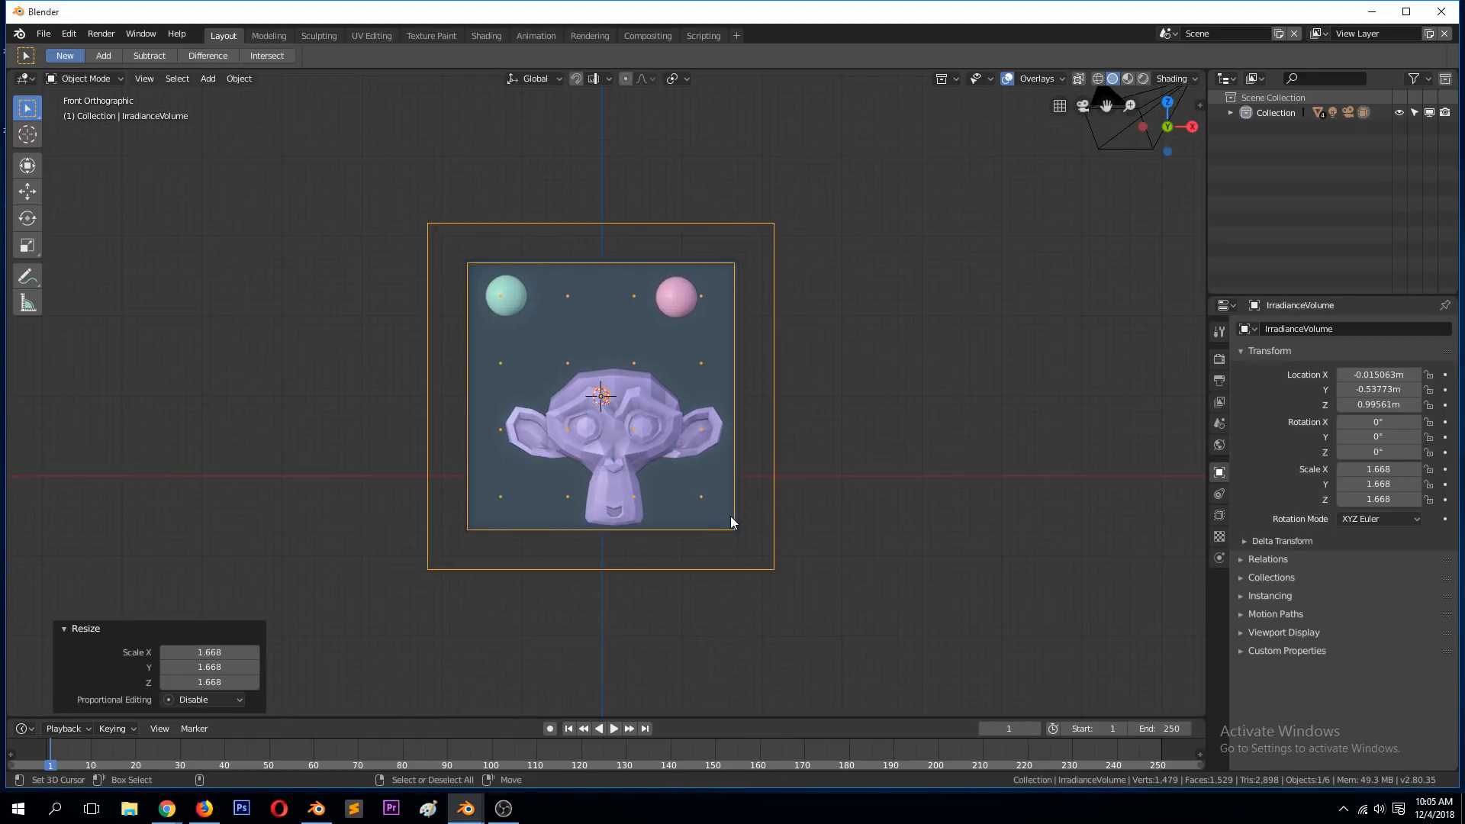
# - In the right side view, move the irradiance volume about 0.477 m along Y to centre it on the box
pyautogui.press('KP_3')
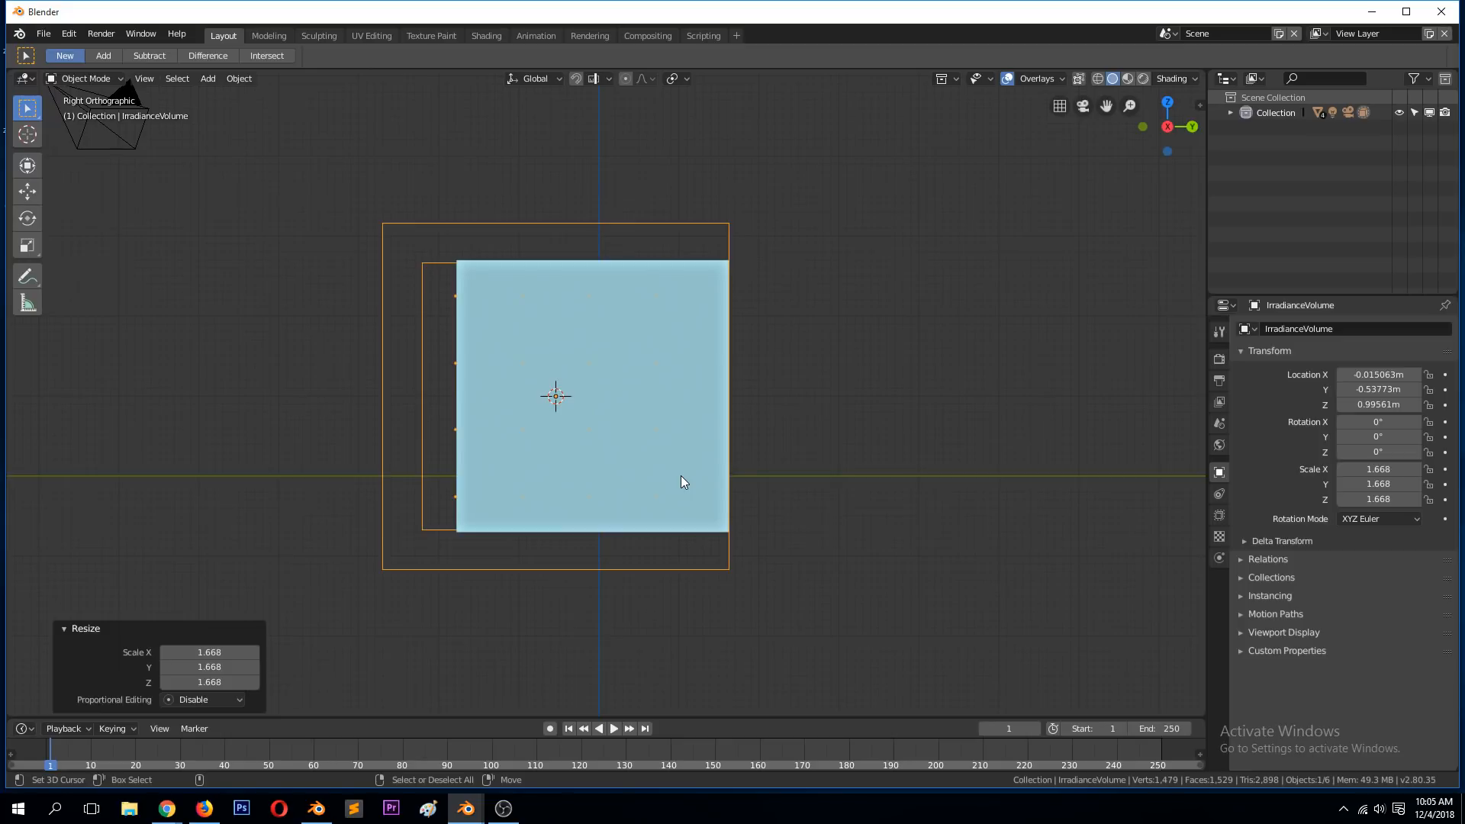
pyautogui.press('g')
pyautogui.press('x')
pyautogui.press('y')
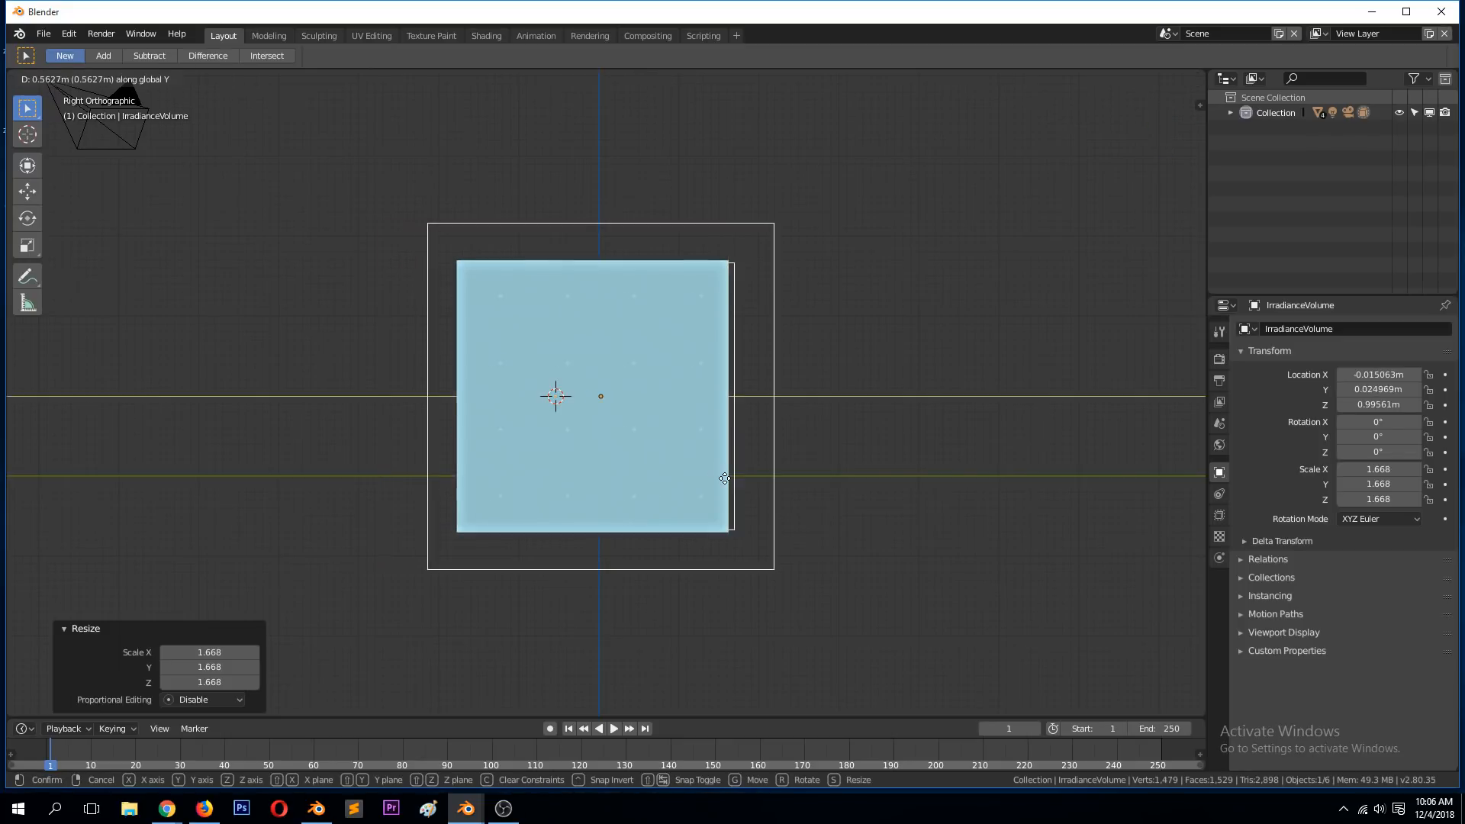
pyautogui.click(717, 478)
# - Scale the irradiance volume up slightly by a factor of about 1.034
pyautogui.moveTo(716, 478); pyautogui.dragTo(900, 505, button='middle')
pyautogui.press('s')
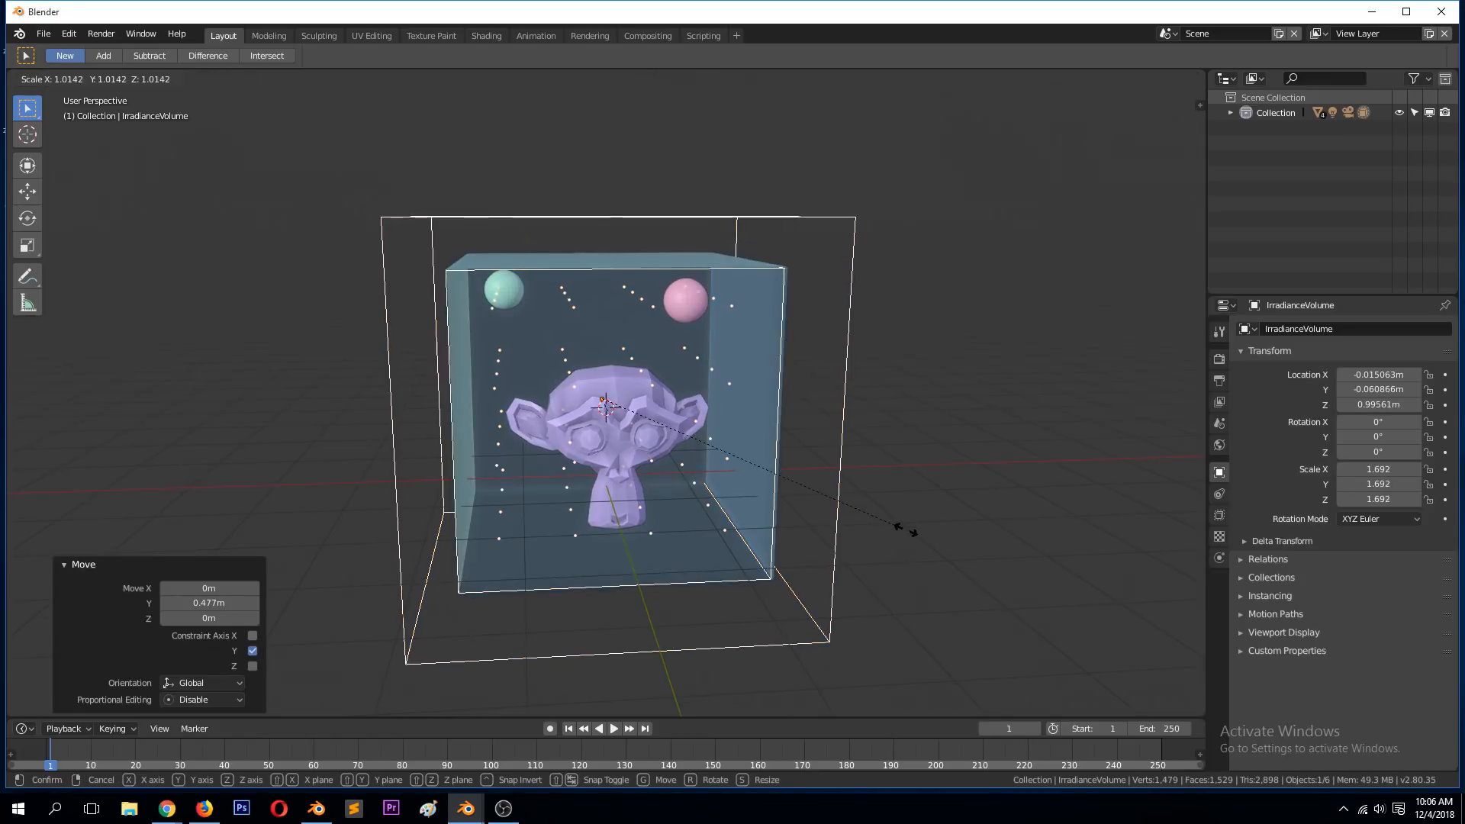
pyautogui.click(894, 514)
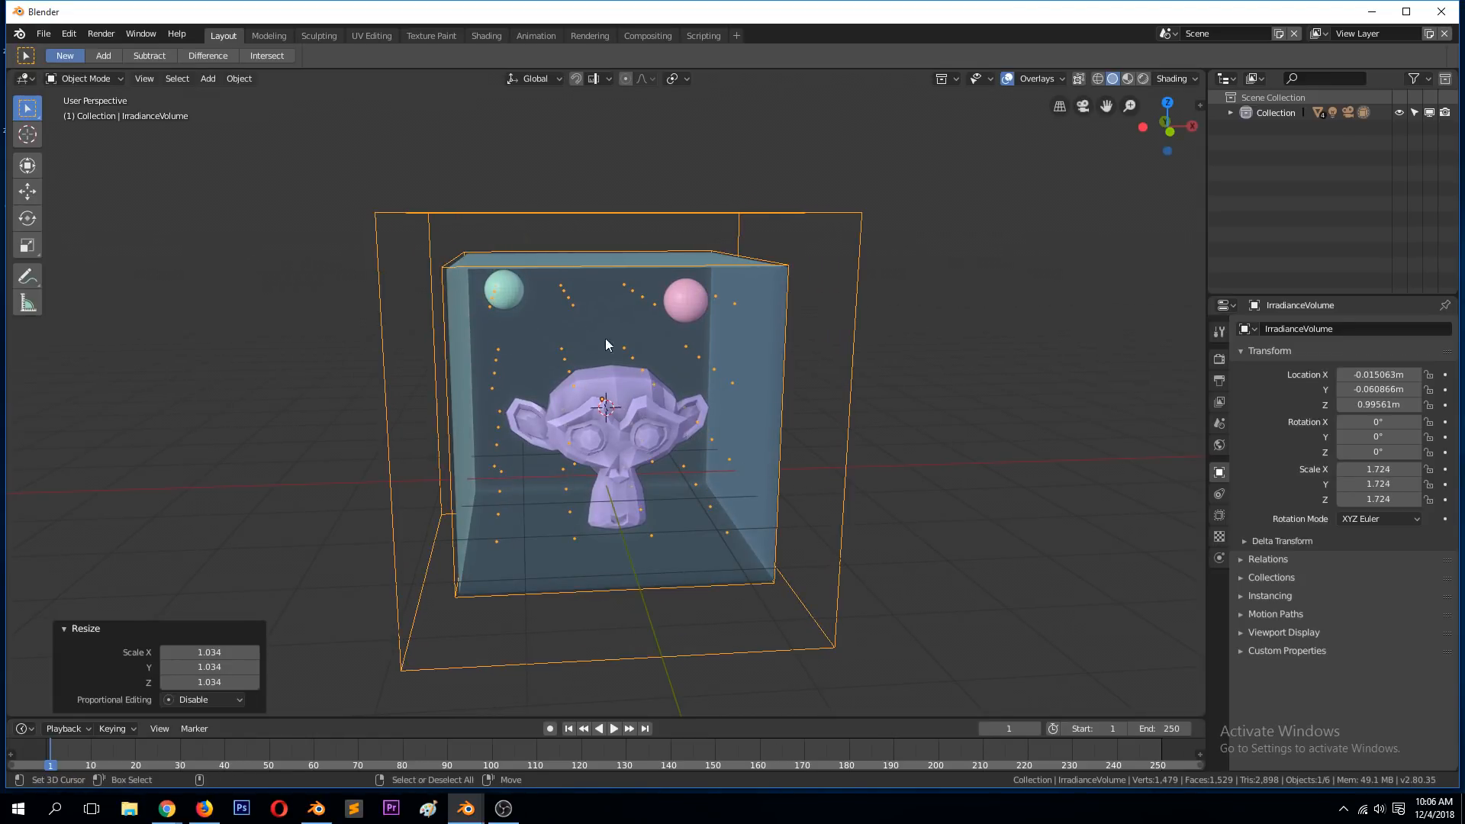
pyautogui.moveTo(860, 346); pyautogui.dragTo(893, 323, button='middle')
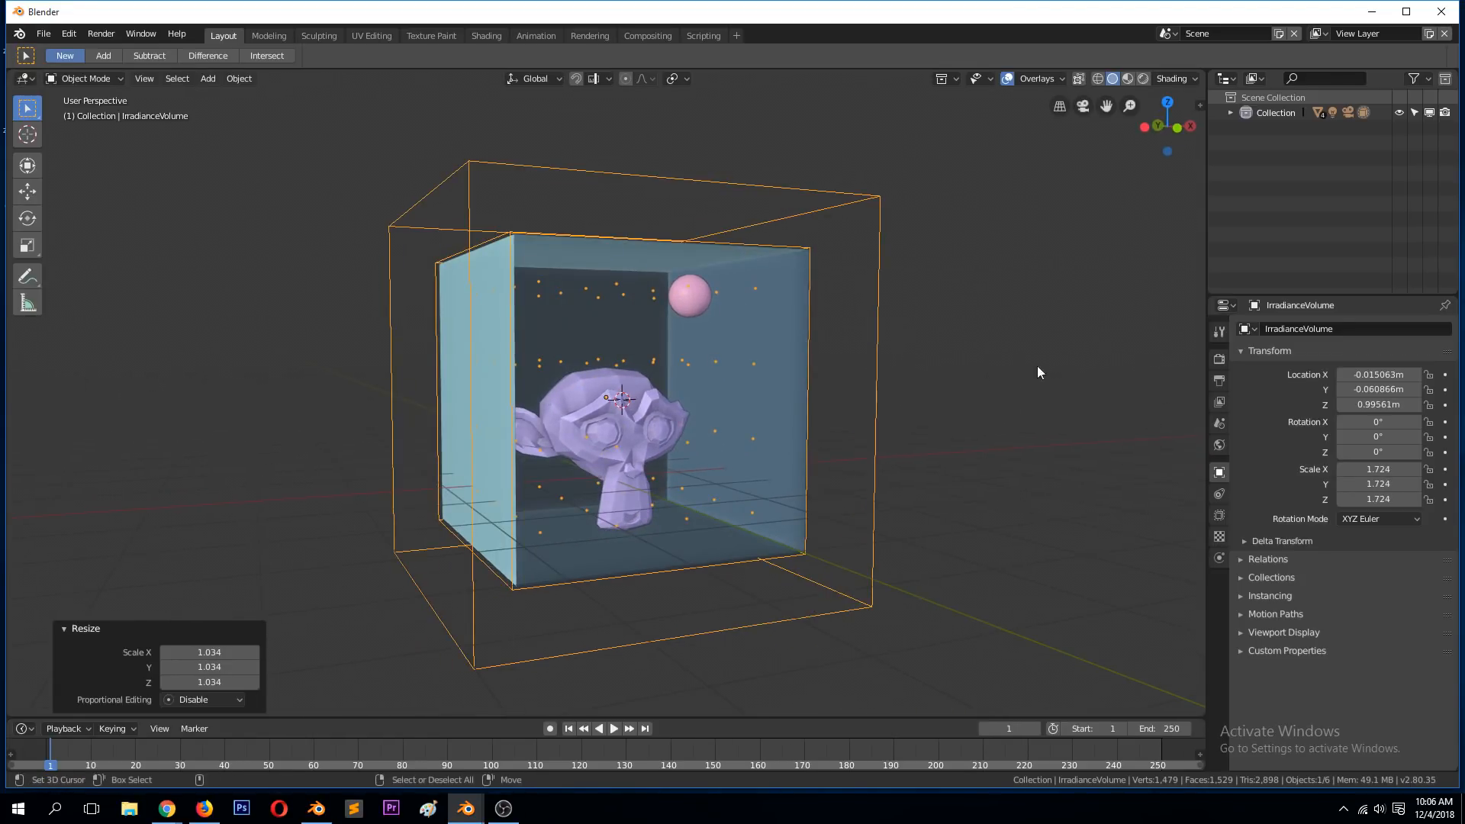
# - Return to the Shading workspace, bake the indirect lighting with the irradiance volume, and inspect the lit box interior
pyautogui.click(1219, 359)
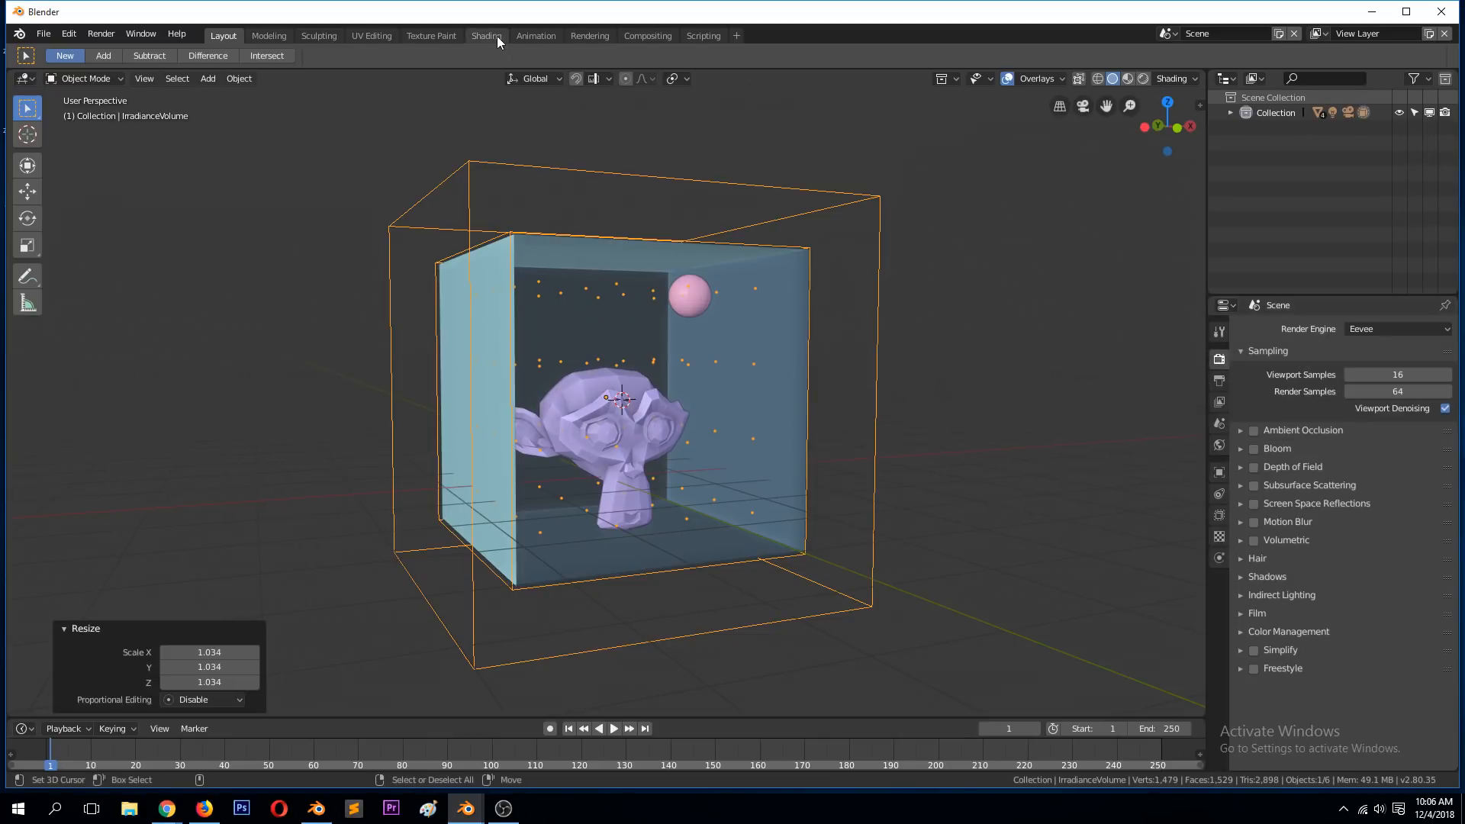
pyautogui.click(468, 35)
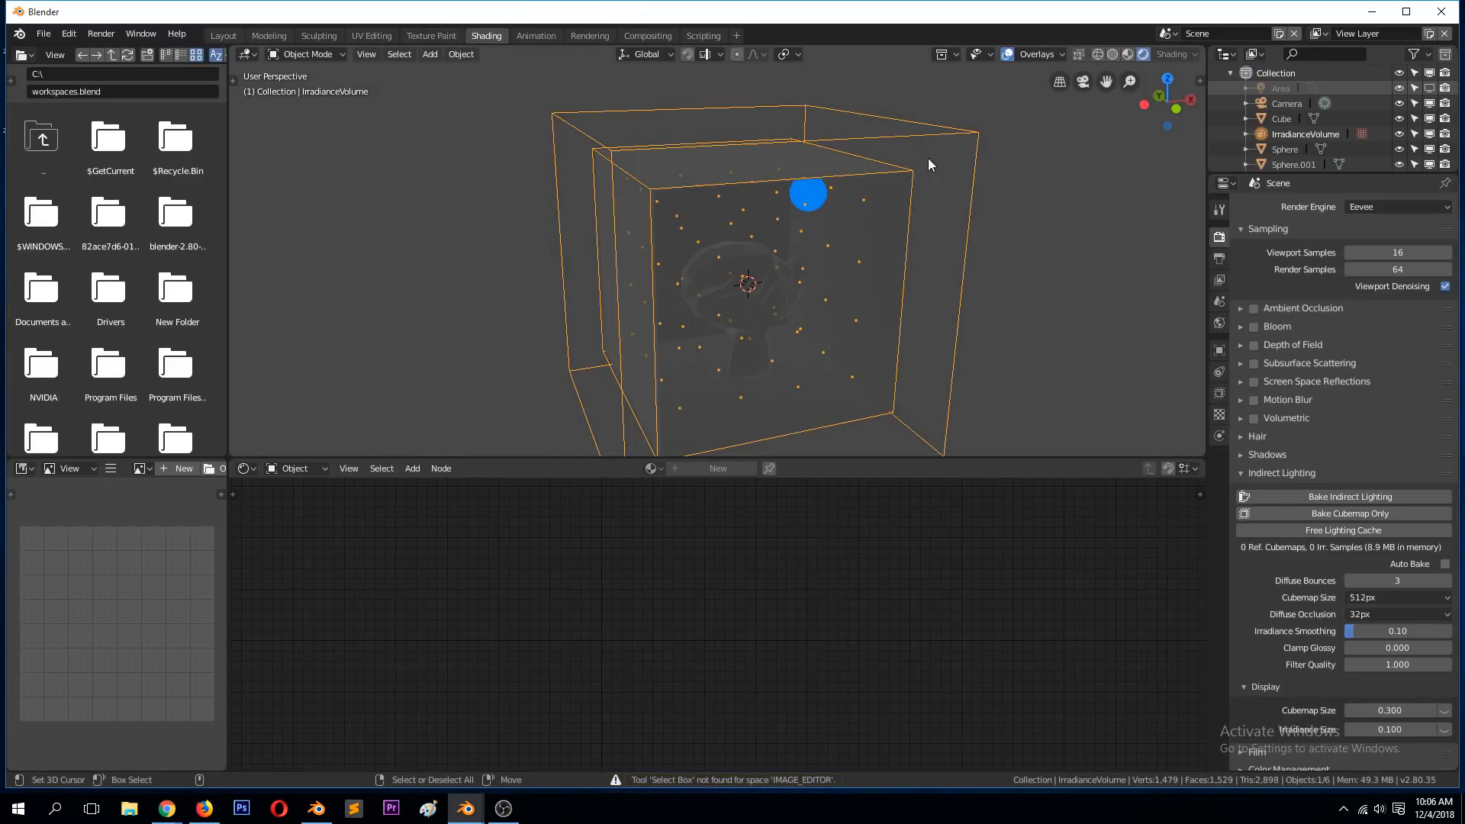
pyautogui.moveTo(928, 164); pyautogui.dragTo(901, 188, button='middle')
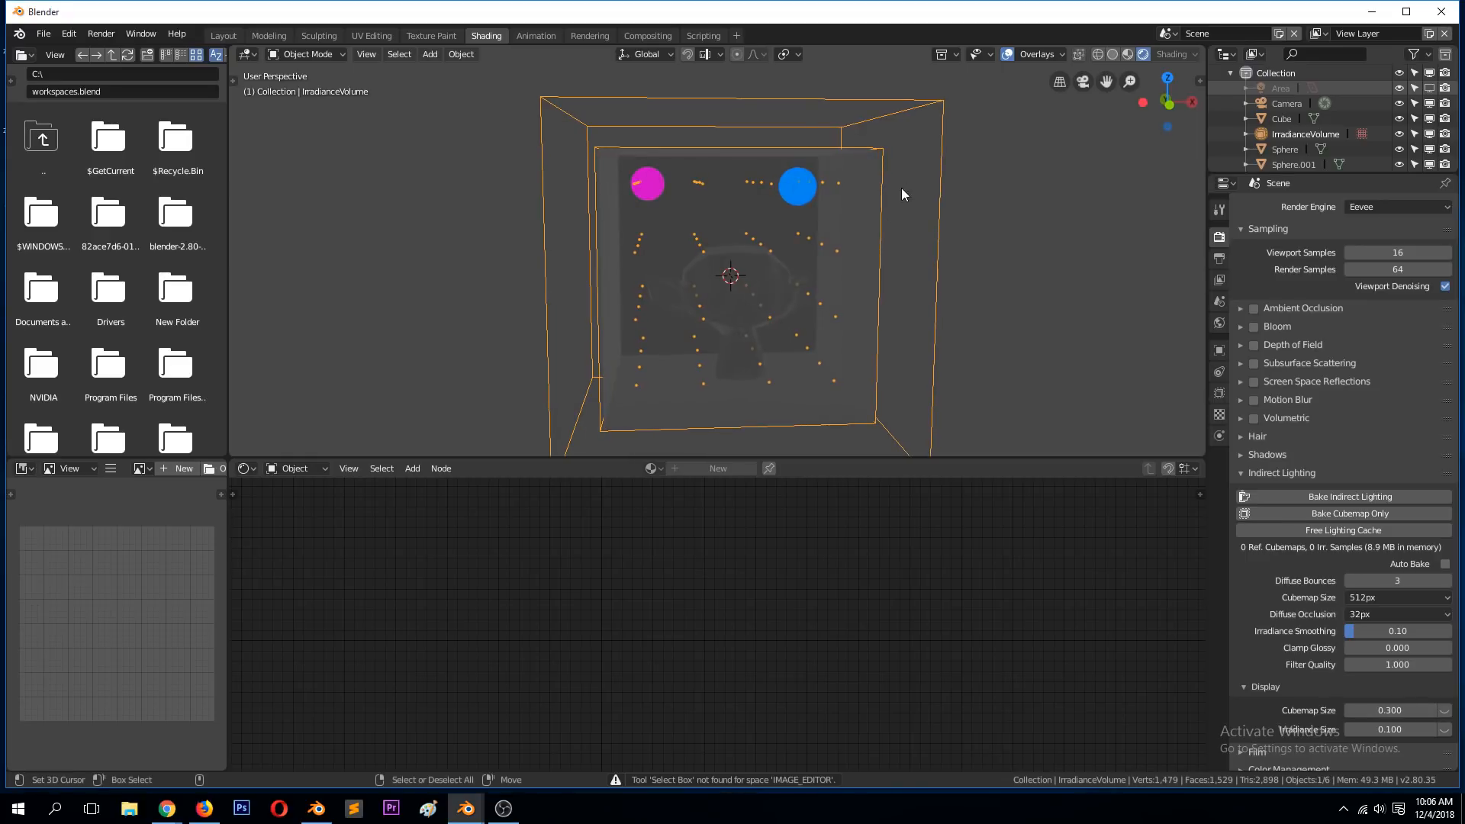
pyautogui.click(1345, 501)
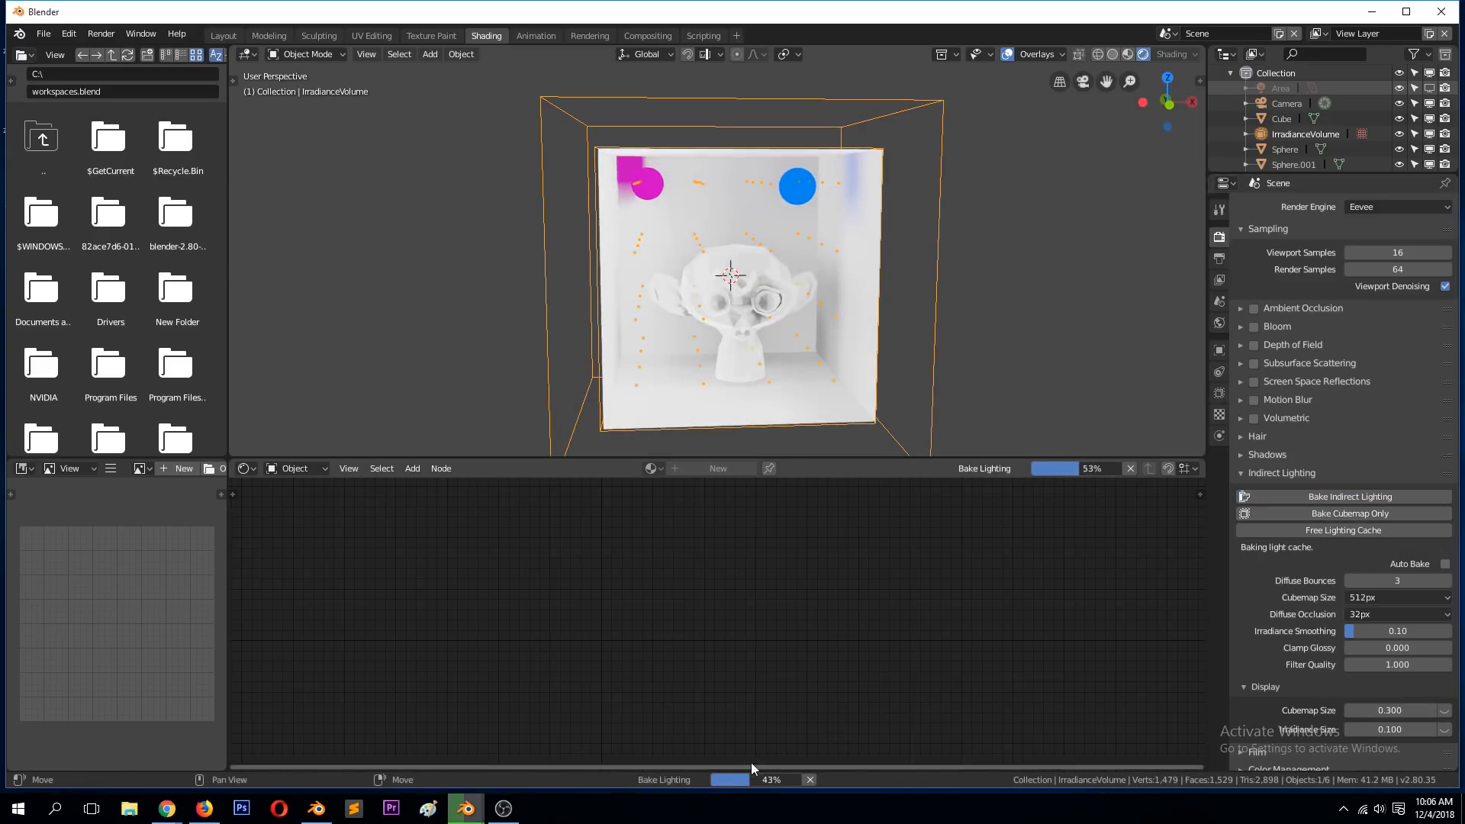
pyautogui.moveTo(686, 256); pyautogui.dragTo(772, 270, button='middle')
pyautogui.scroll(2, 821, 190)
pyautogui.scroll(-3, 792, 232)
pyautogui.scroll(3, 776, 277)
pyautogui.scroll(-1, 809, 237)
# - Increase the blue sphere's Emission strength and set the magenta sphere's Emission strength to 99
pyautogui.click(832, 154)
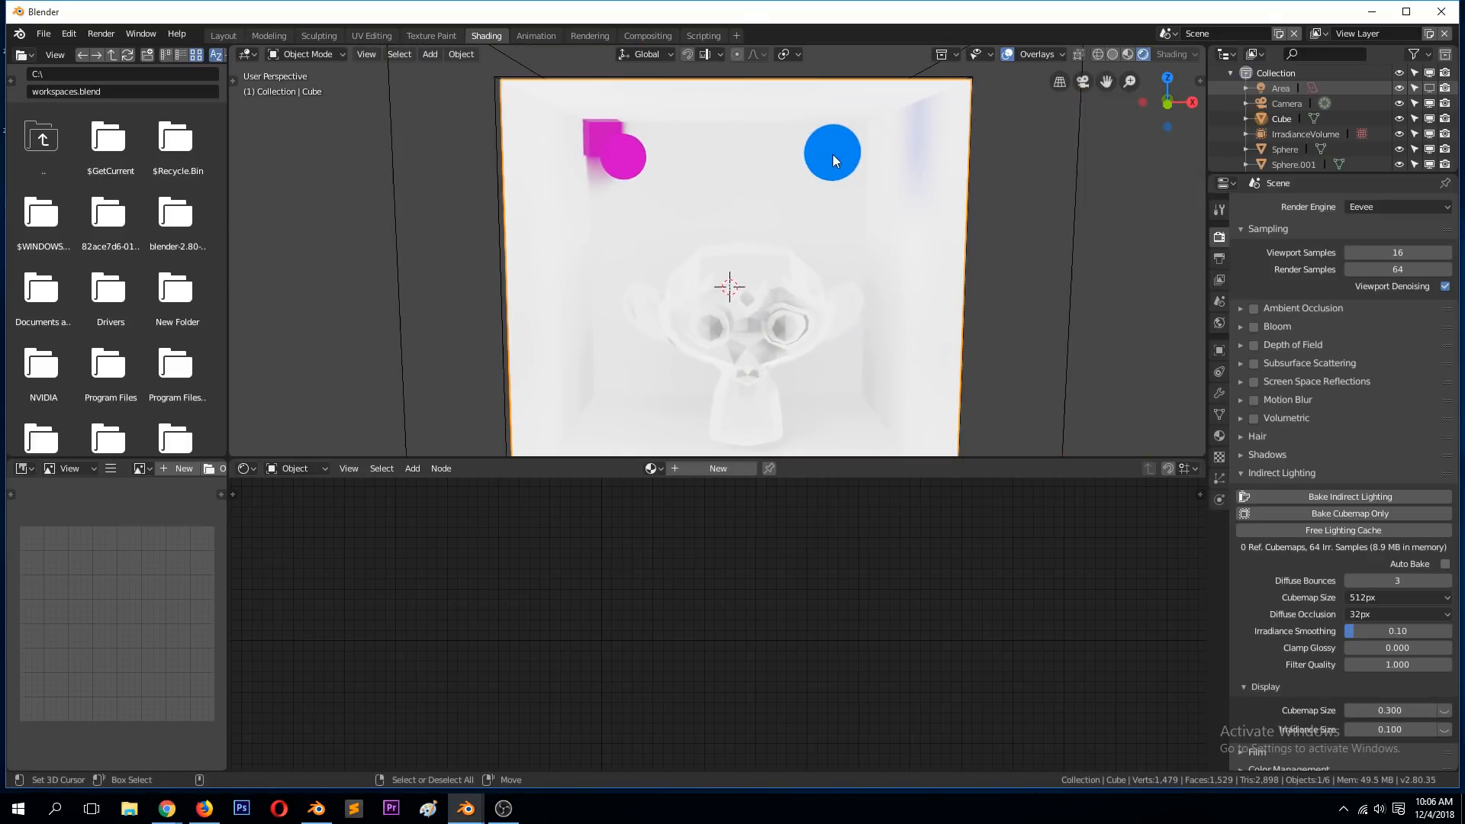
pyautogui.moveTo(521, 553); pyautogui.dragTo(702, 595)
pyautogui.click(639, 167)
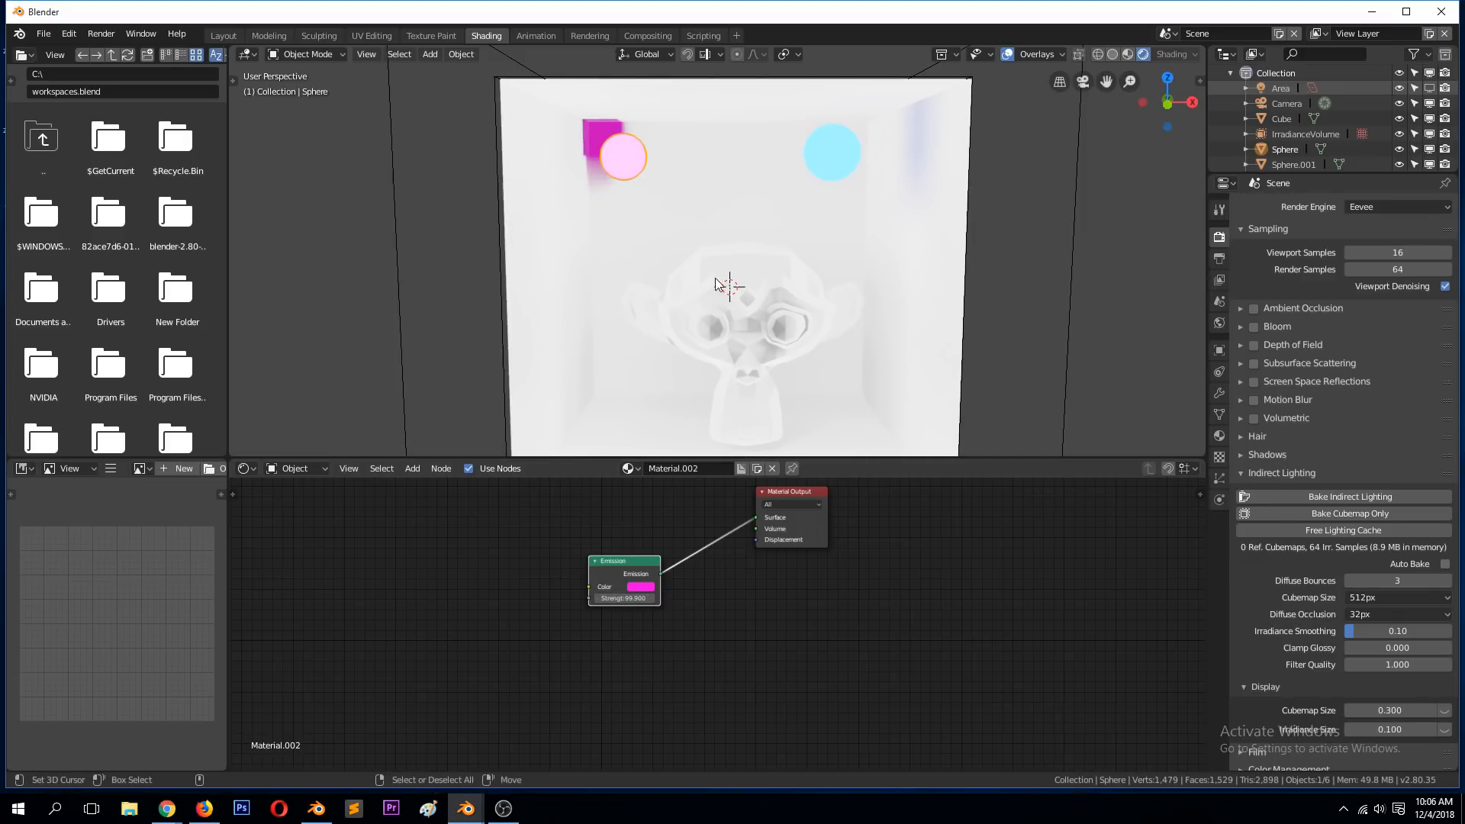
# - Rebake the indirect lighting using the stronger sphere emissions and inspect the box from the side
pyautogui.moveTo(719, 285); pyautogui.dragTo(808, 322, button='middle')
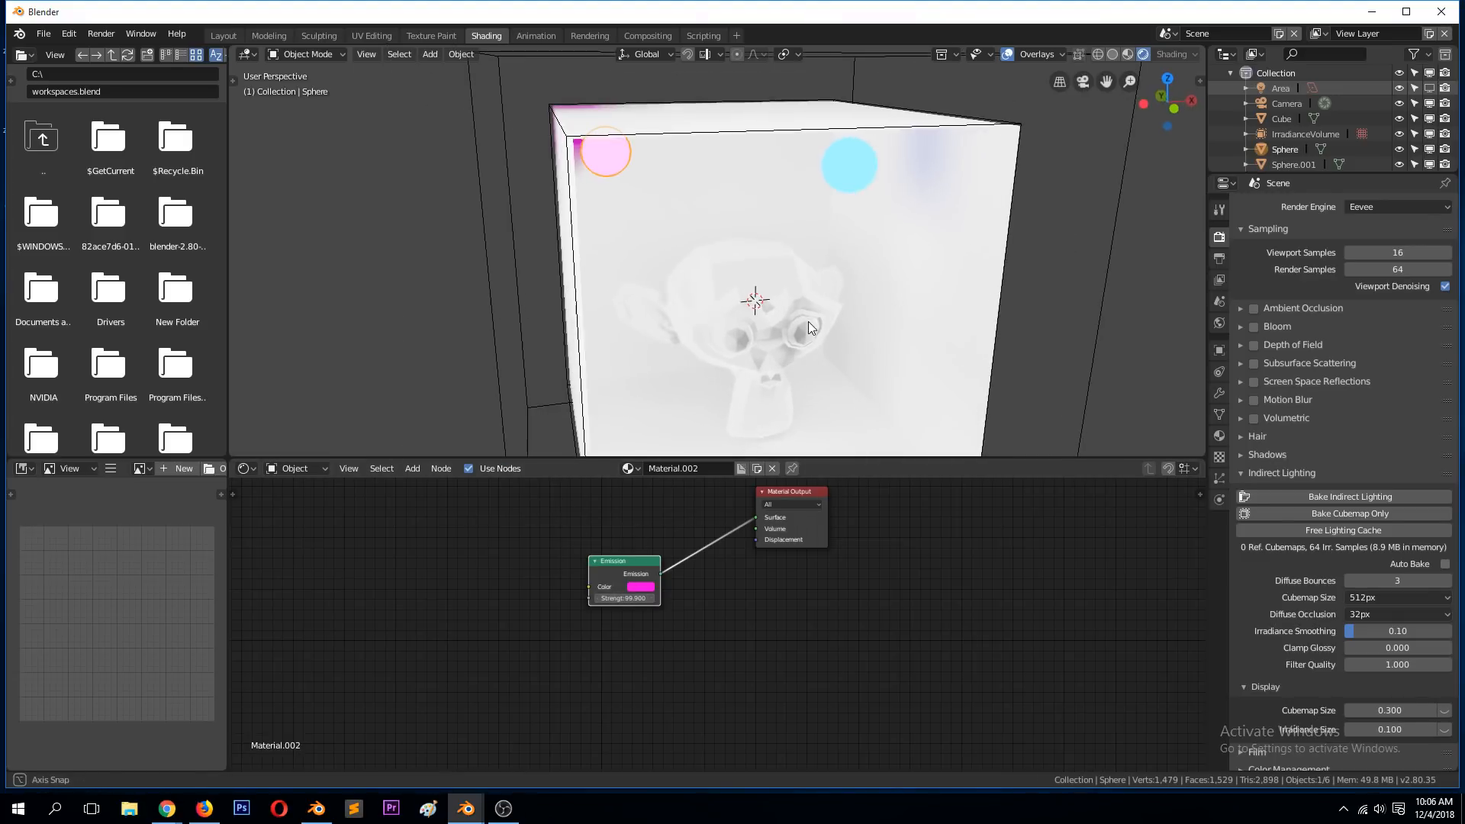
pyautogui.click(1387, 496)
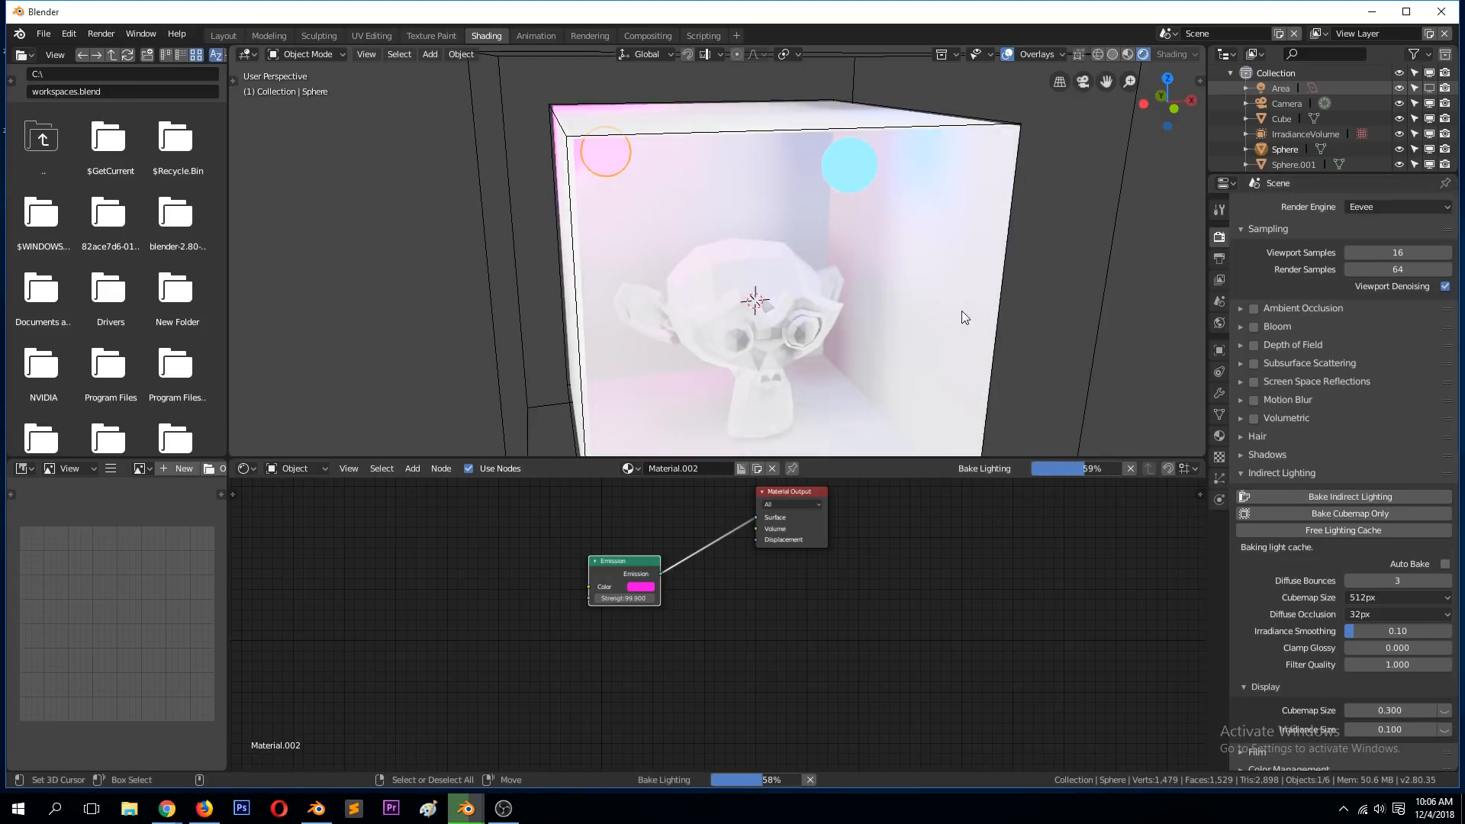
pyautogui.moveTo(824, 295)
pyautogui.mouseDown(button='middle')
pyautogui.moveTo(748, 268)
pyautogui.moveTo(841, 281)
pyautogui.moveTo(863, 327)
pyautogui.moveTo(789, 321)
pyautogui.moveTo(759, 300)
pyautogui.moveTo(844, 297)
pyautogui.mouseUp(button='middle')
pyautogui.scroll(3, 844, 296)
# - Create a new material for the box and darken its Base Color to a near-black grey of about 0.019
pyautogui.click(864, 295)
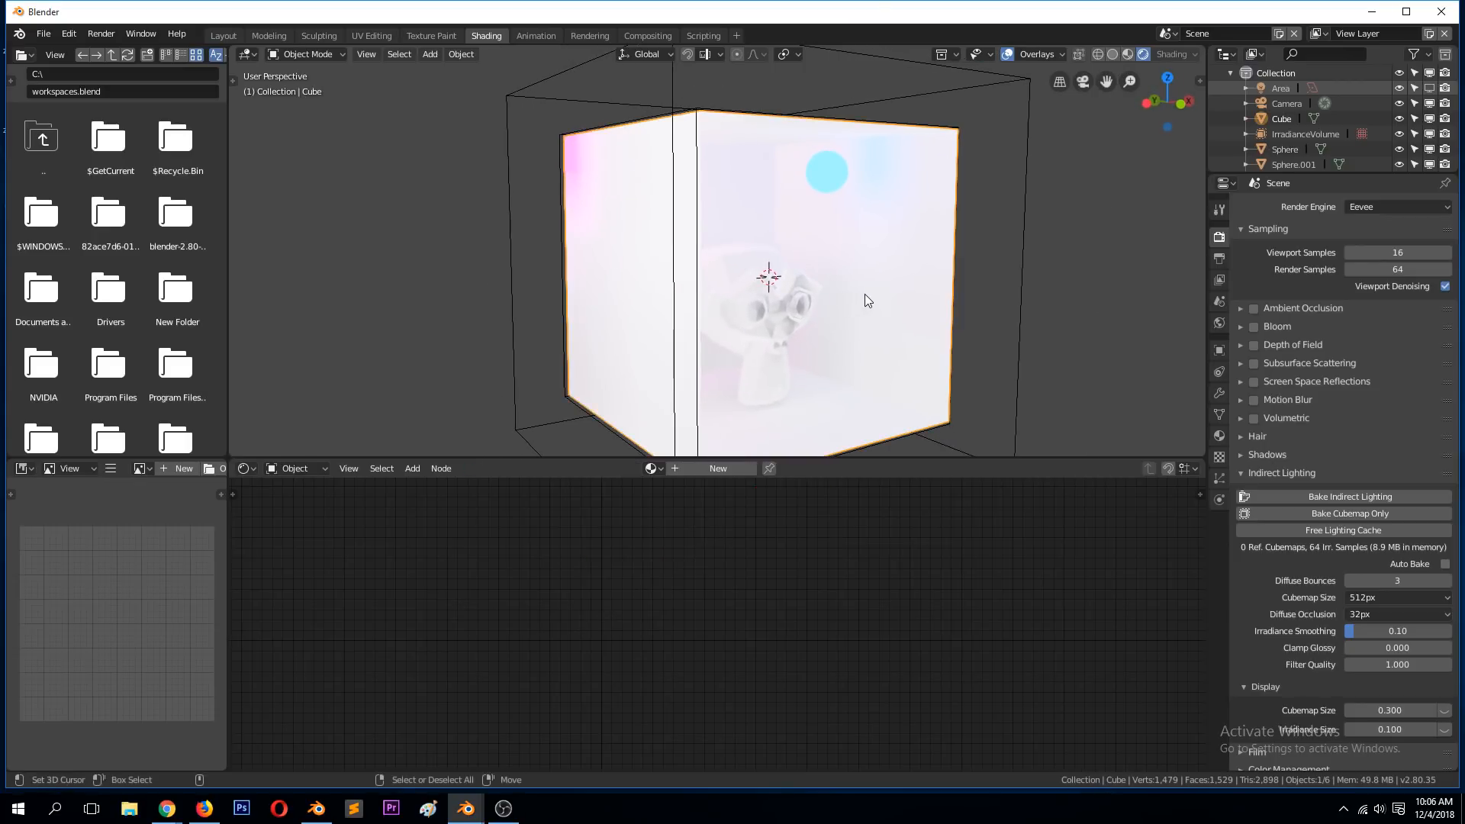
pyautogui.click(712, 467)
pyautogui.click(698, 547)
pyautogui.moveTo(759, 427); pyautogui.dragTo(759, 457)
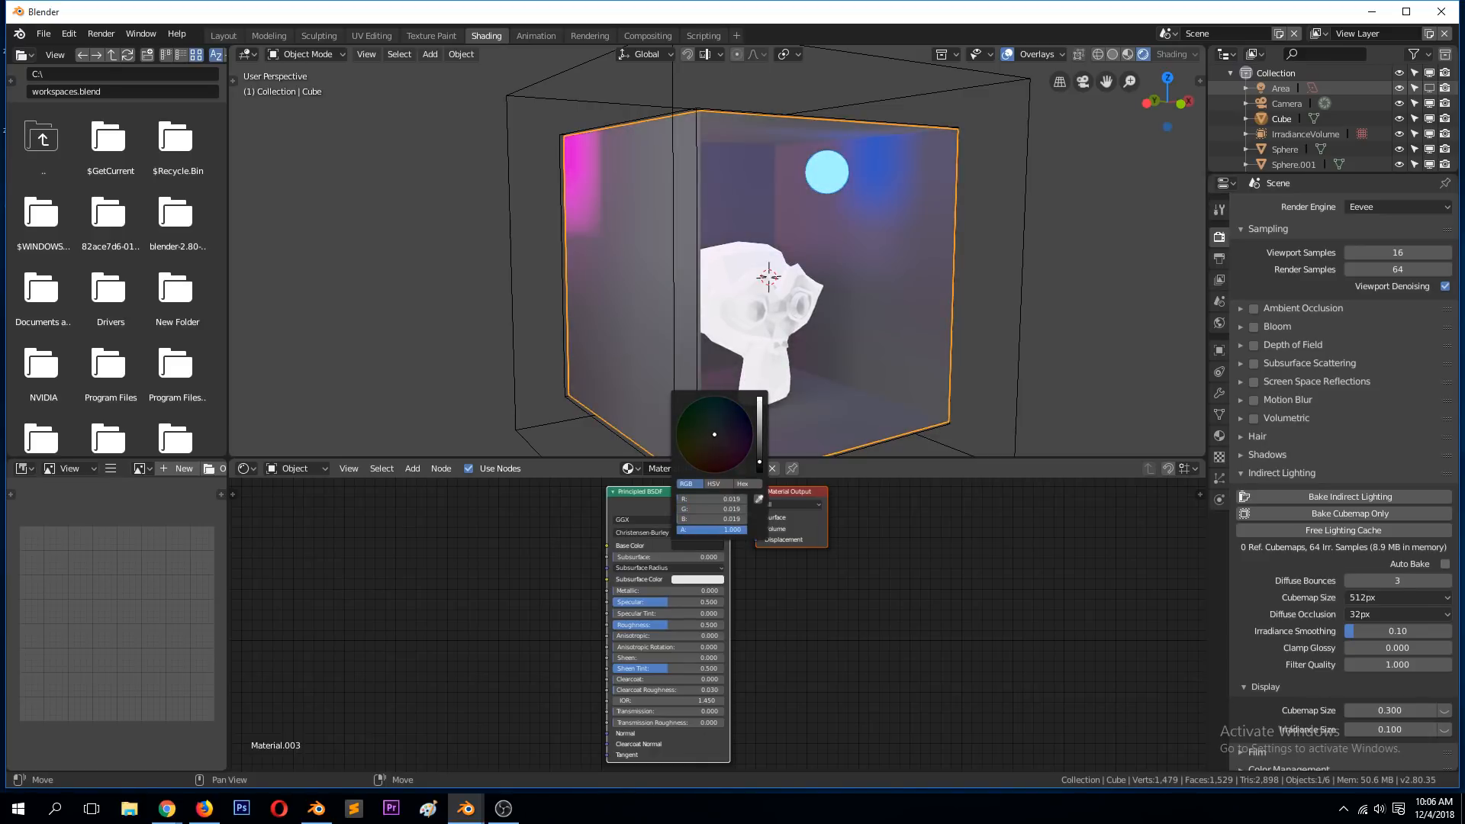
pyautogui.moveTo(981, 310); pyautogui.dragTo(963, 347, button='middle')
pyautogui.click(966, 353)
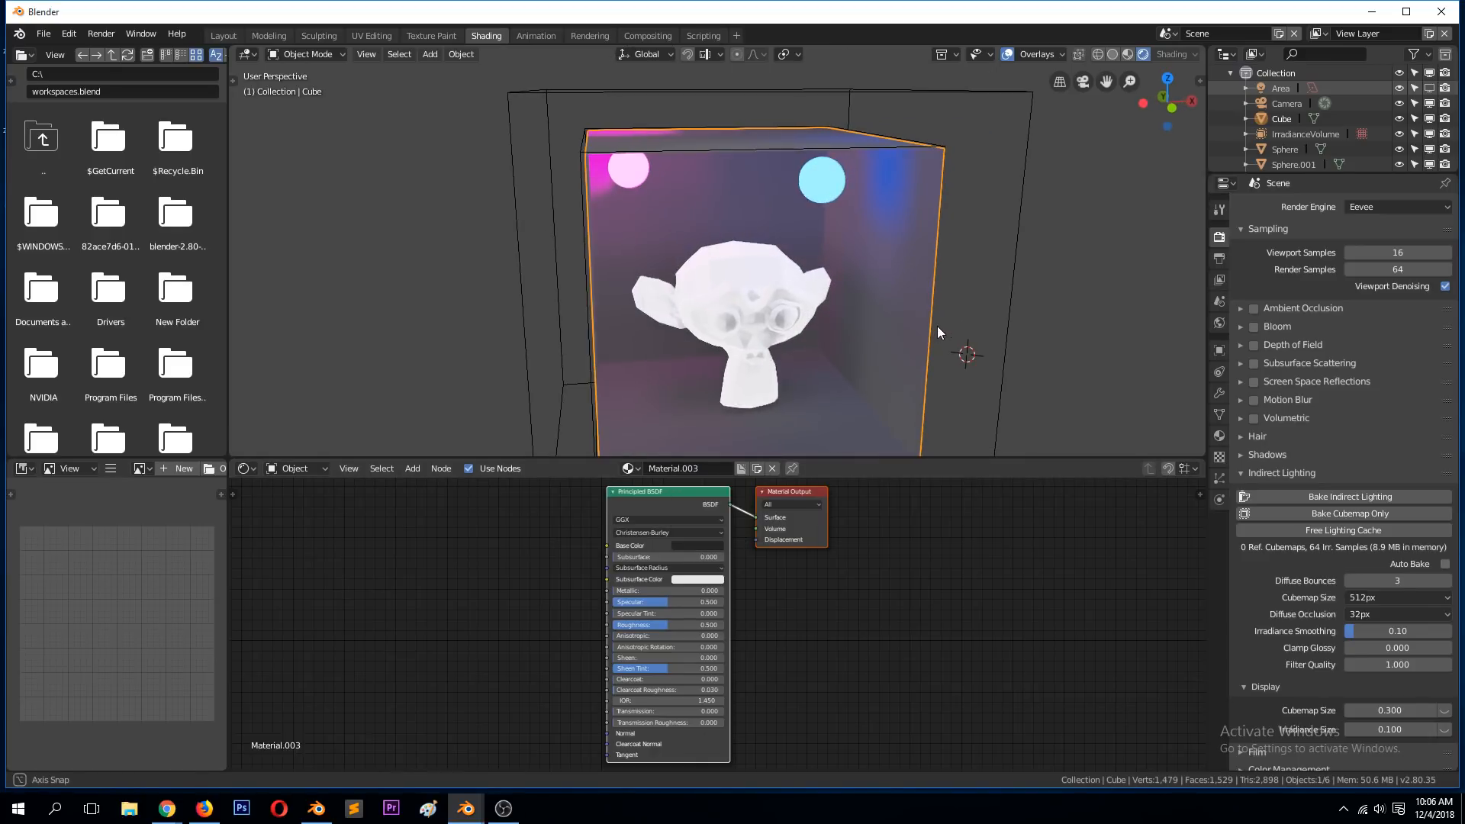
# - Rebake the indirect lighting with the near-black box material and inspect the coloured light on the walls and monkey head from several angles
pyautogui.click(1355, 500)
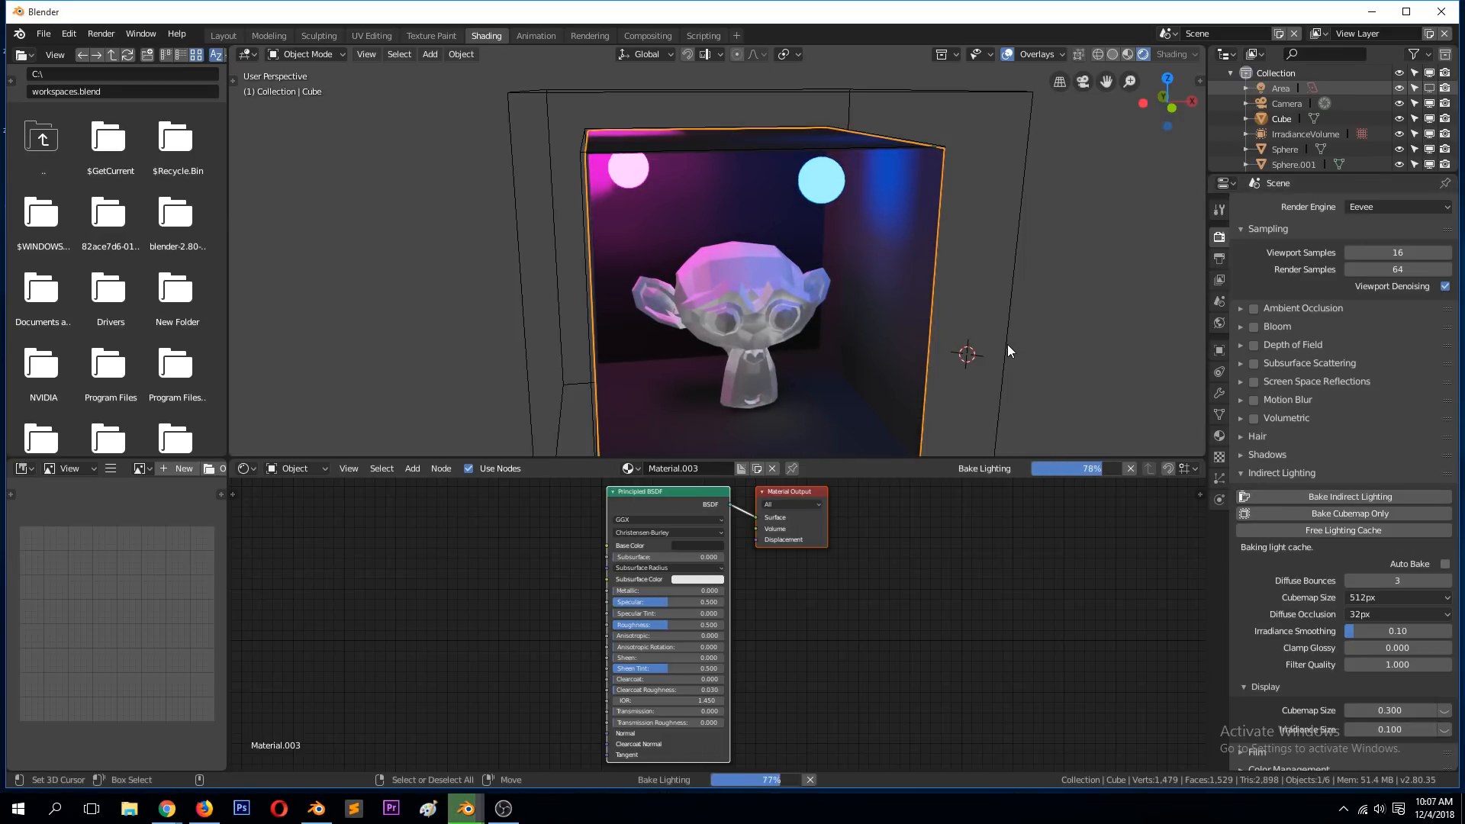
pyautogui.moveTo(1007, 345)
pyautogui.mouseDown(button='middle')
pyautogui.moveTo(960, 314)
pyautogui.moveTo(855, 325)
pyautogui.moveTo(993, 331)
pyautogui.mouseUp(button='middle')
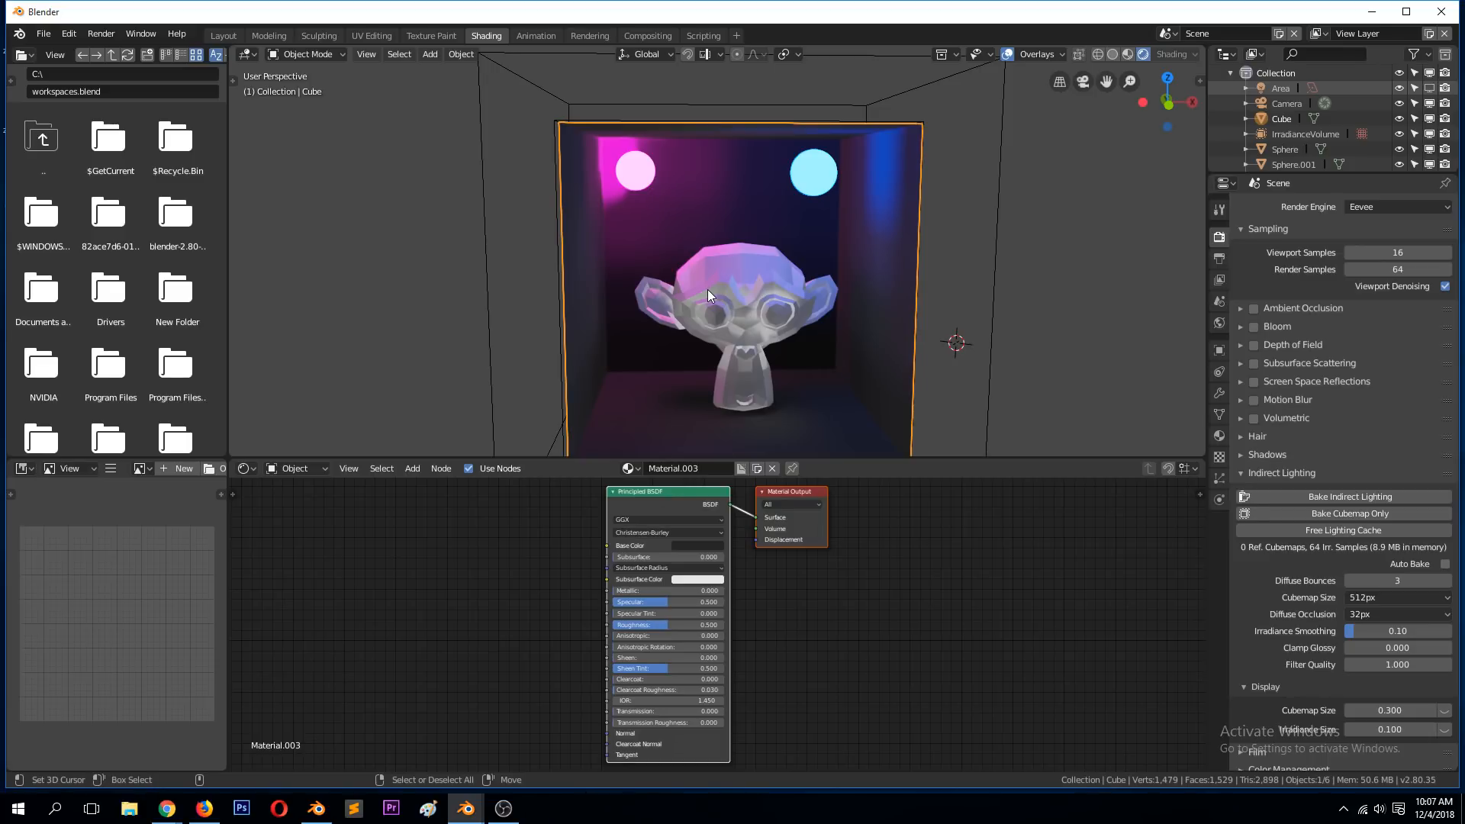
pyautogui.moveTo(707, 290); pyautogui.dragTo(776, 374, button='middle')
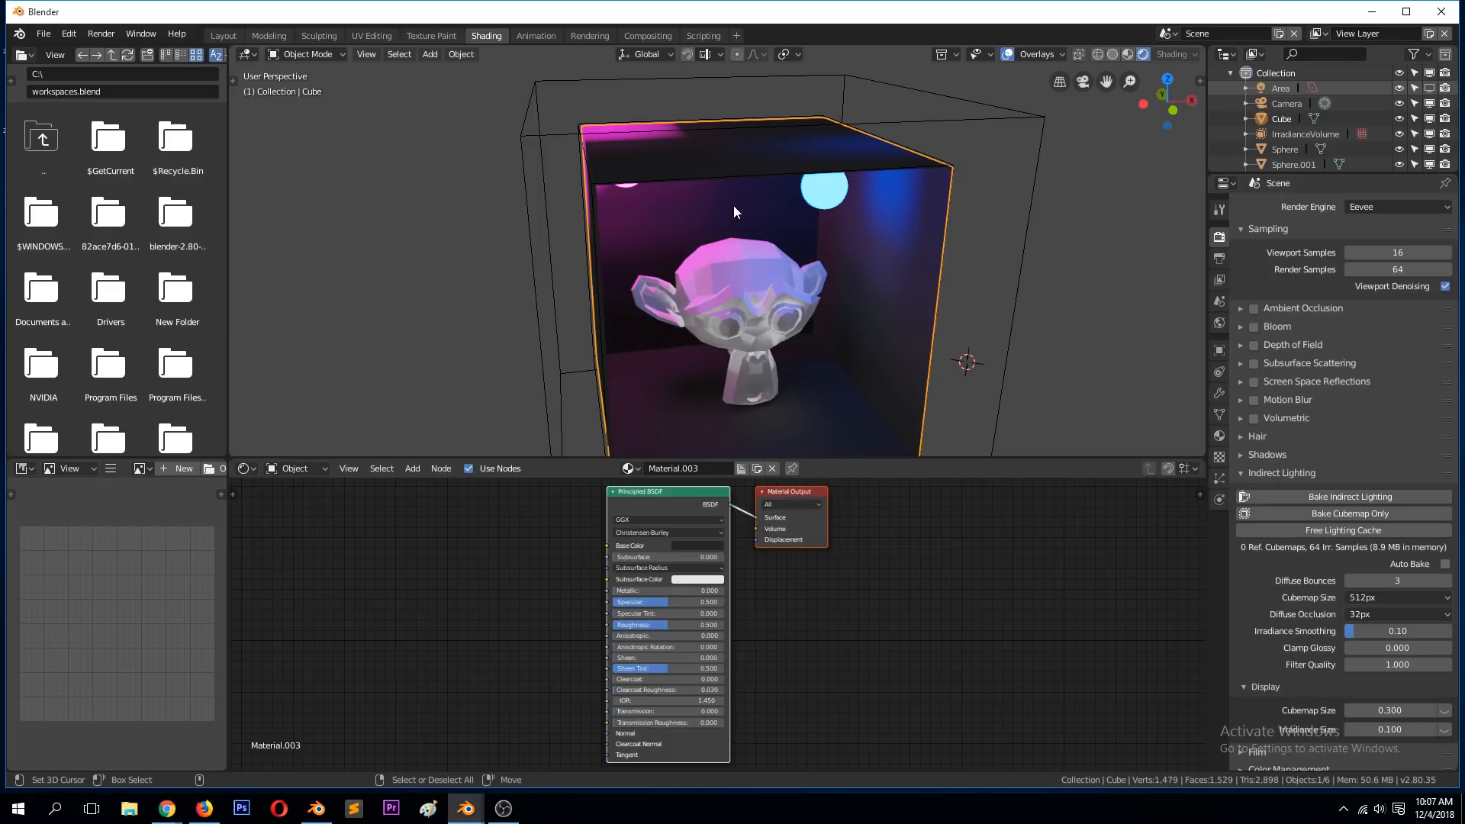
pyautogui.moveTo(840, 203); pyautogui.dragTo(800, 188, button='middle')
pyautogui.scroll(2, 826, 179)
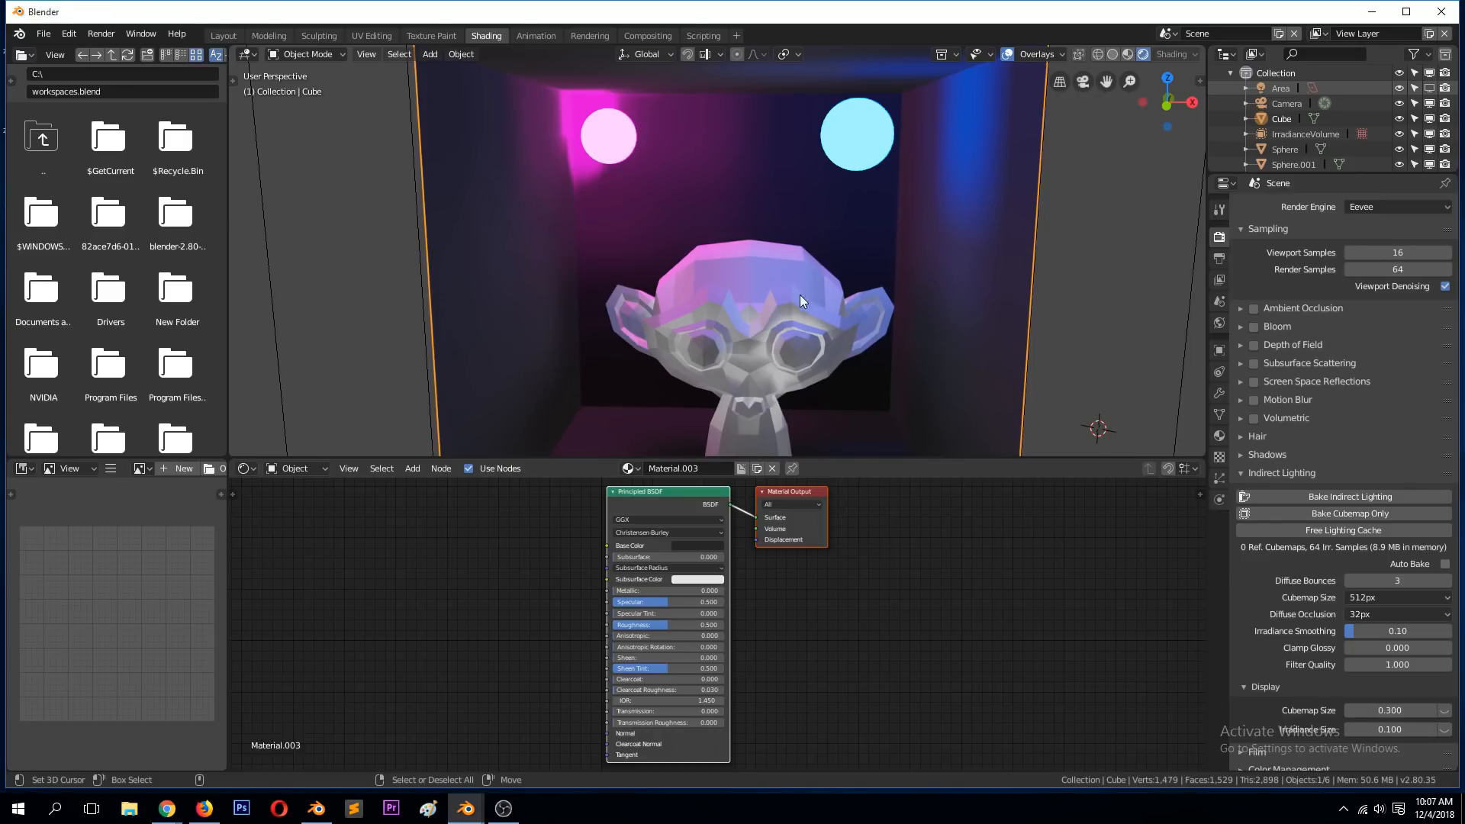
pyautogui.moveTo(821, 332); pyautogui.dragTo(906, 294, button='middle')
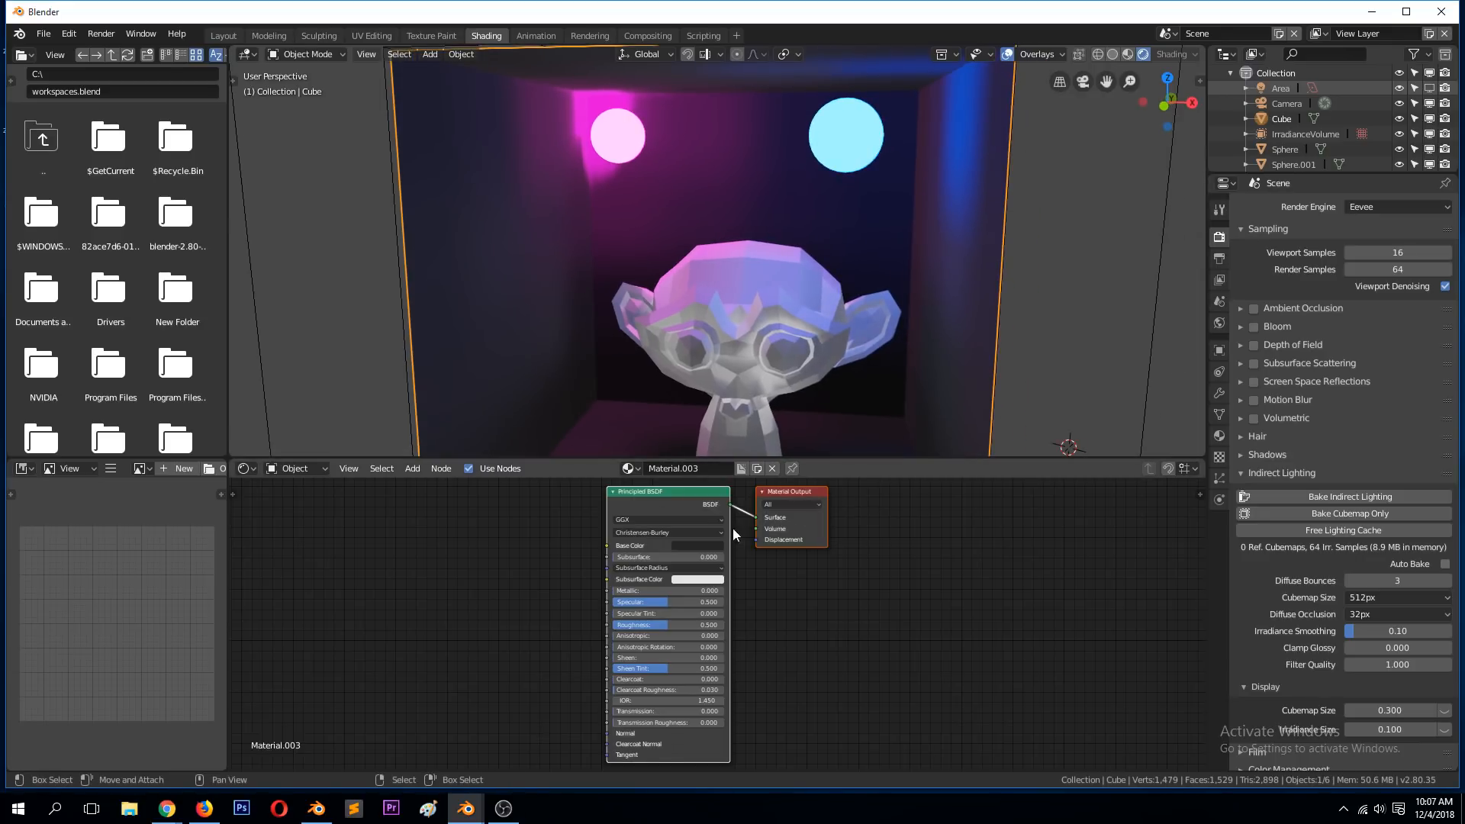
# - Set the box material's Base Color to pure white (1.000) and rebake the indirect lighting
pyautogui.click(708, 546)
pyautogui.moveTo(759, 432); pyautogui.dragTo(759, 397)
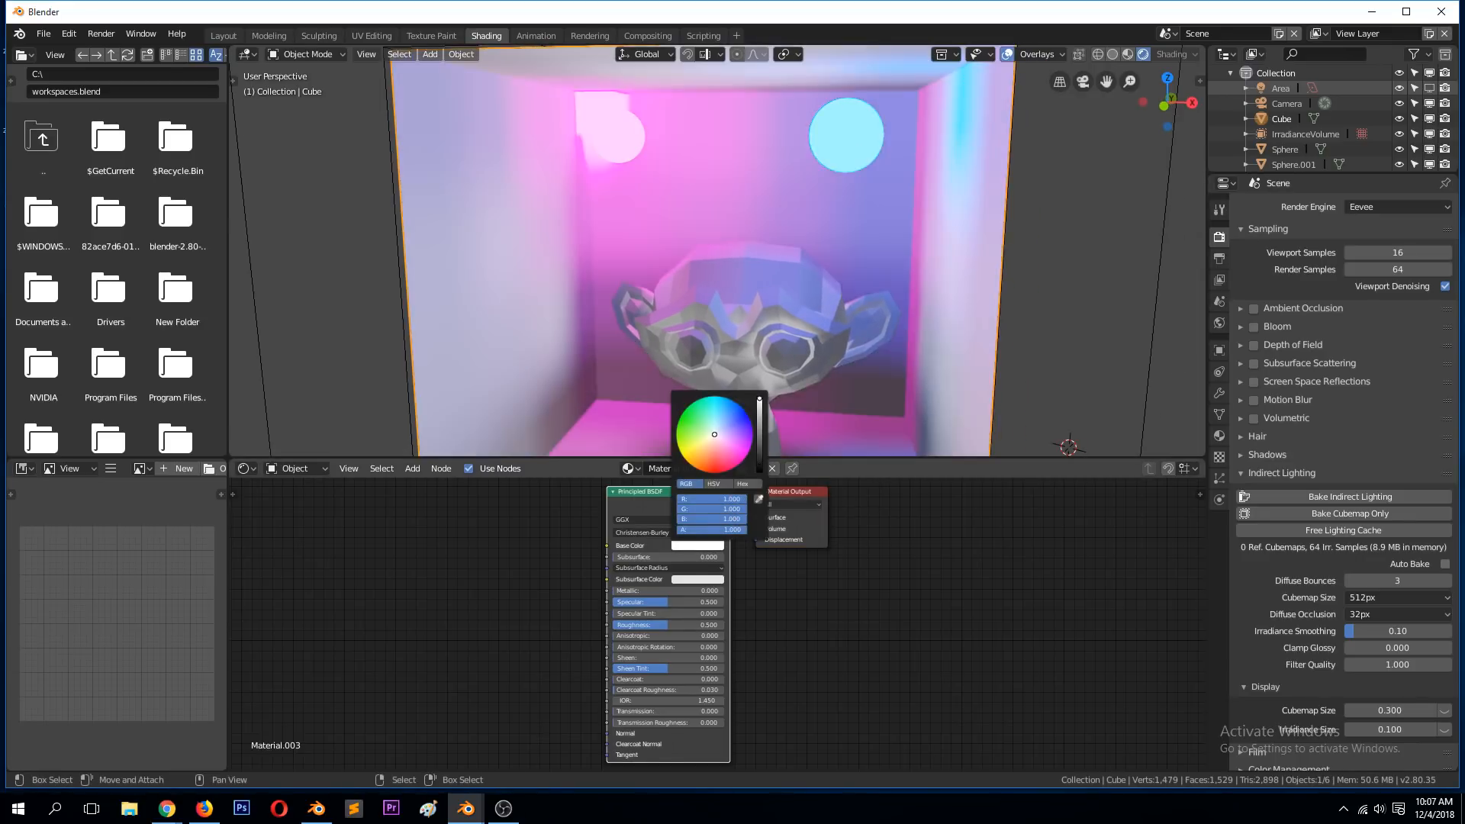
pyautogui.click(1352, 496)
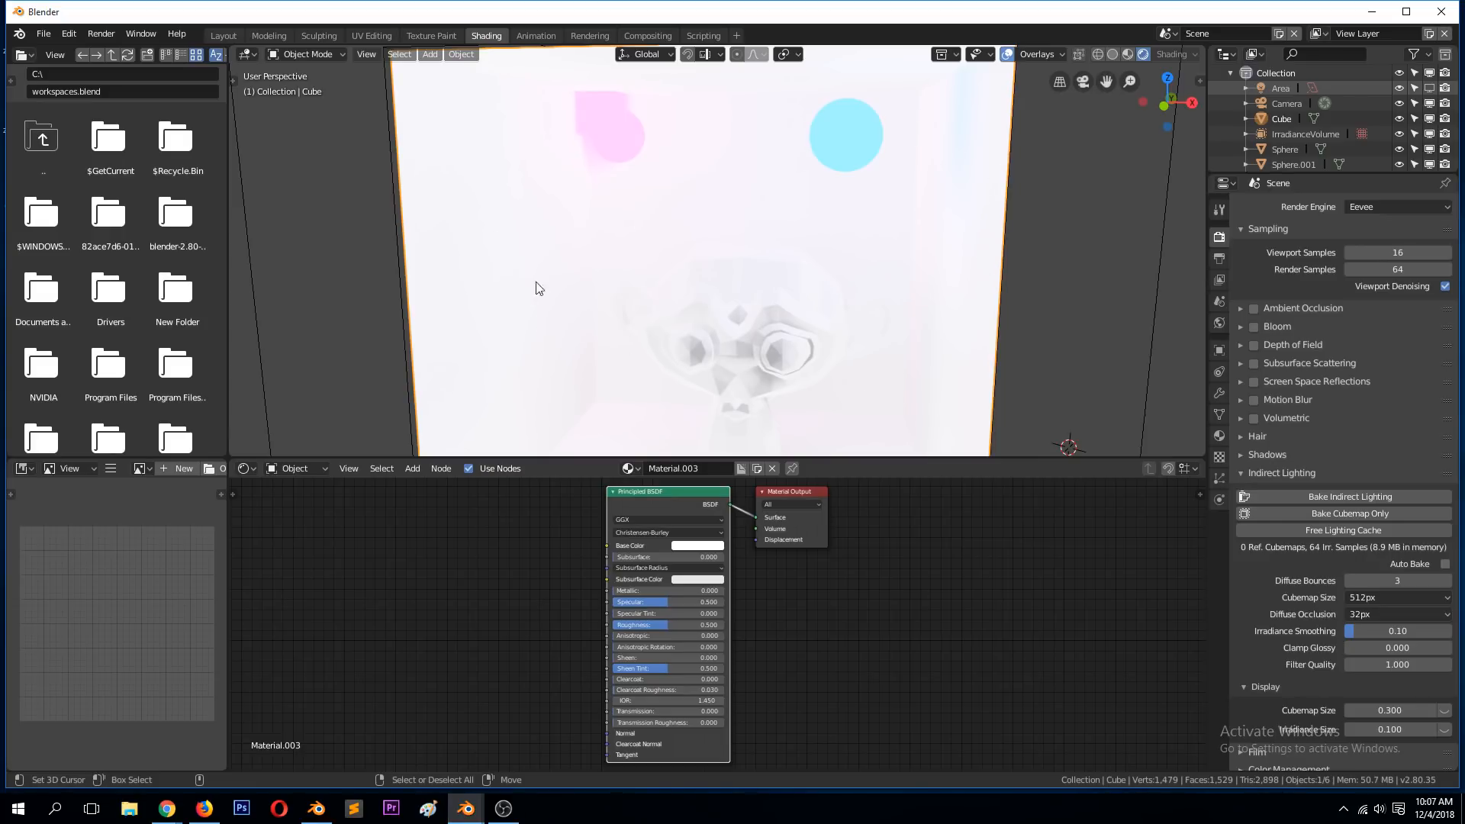
pyautogui.moveTo(683, 294)
pyautogui.mouseDown(button='middle')
pyautogui.moveTo(756, 295)
pyautogui.moveTo(700, 300)
pyautogui.moveTo(678, 284)
pyautogui.mouseUp(button='middle')
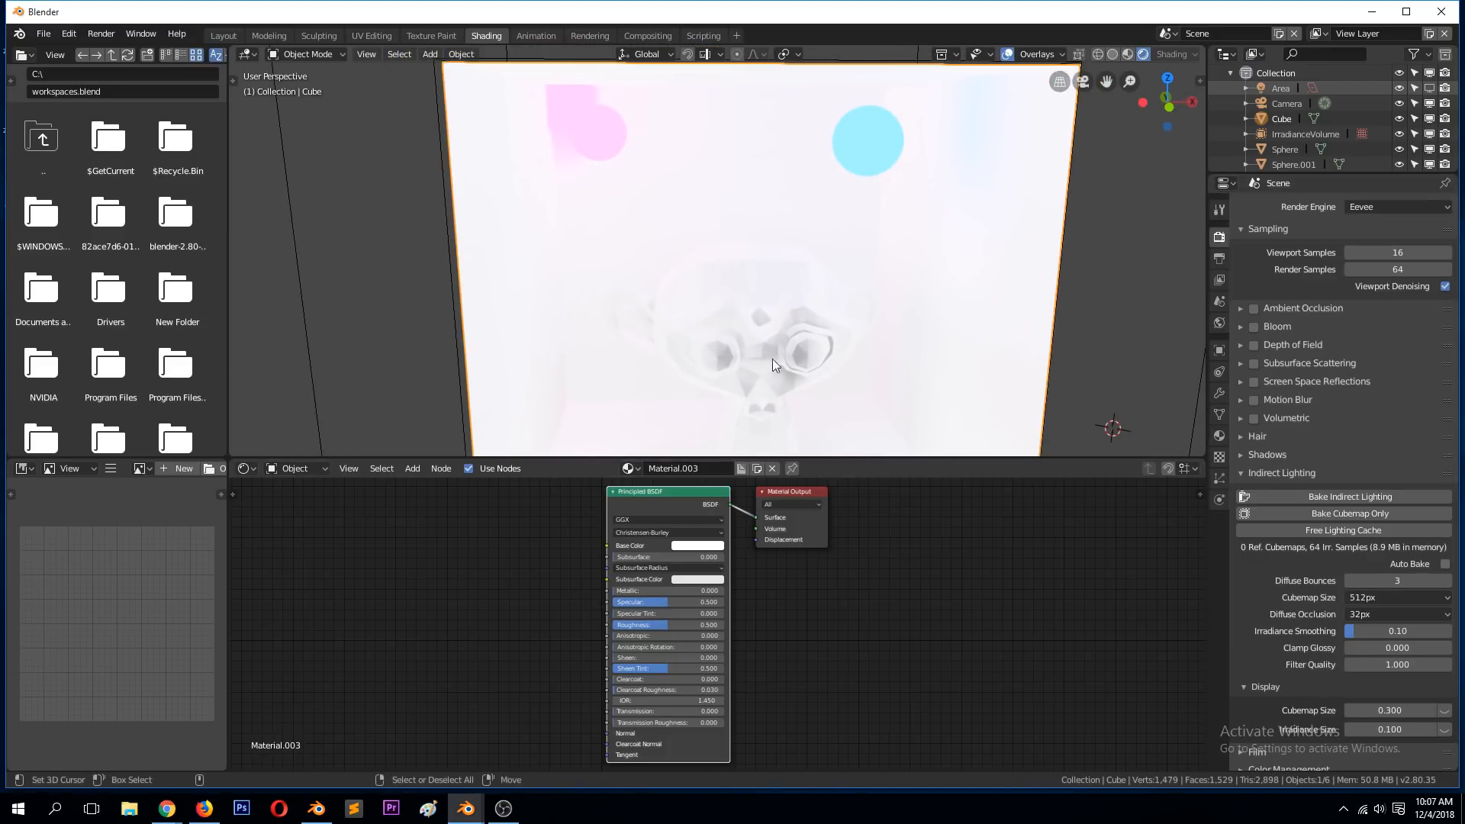
# - Darken the box material's Base Color to a grey of 0.061 and rebake the indirect lighting
pyautogui.click(715, 546)
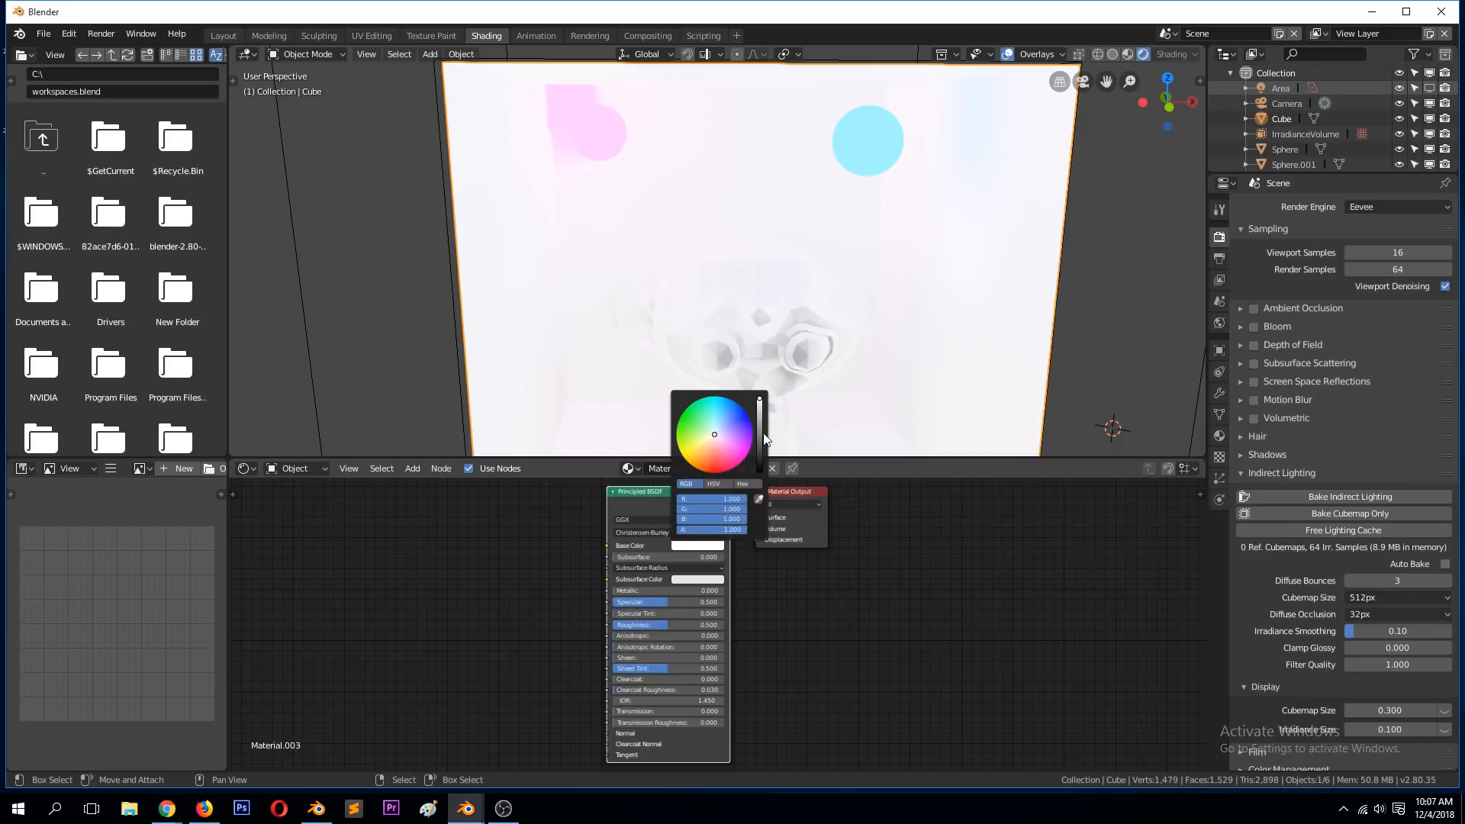
pyautogui.moveTo(760, 434); pyautogui.dragTo(760, 452)
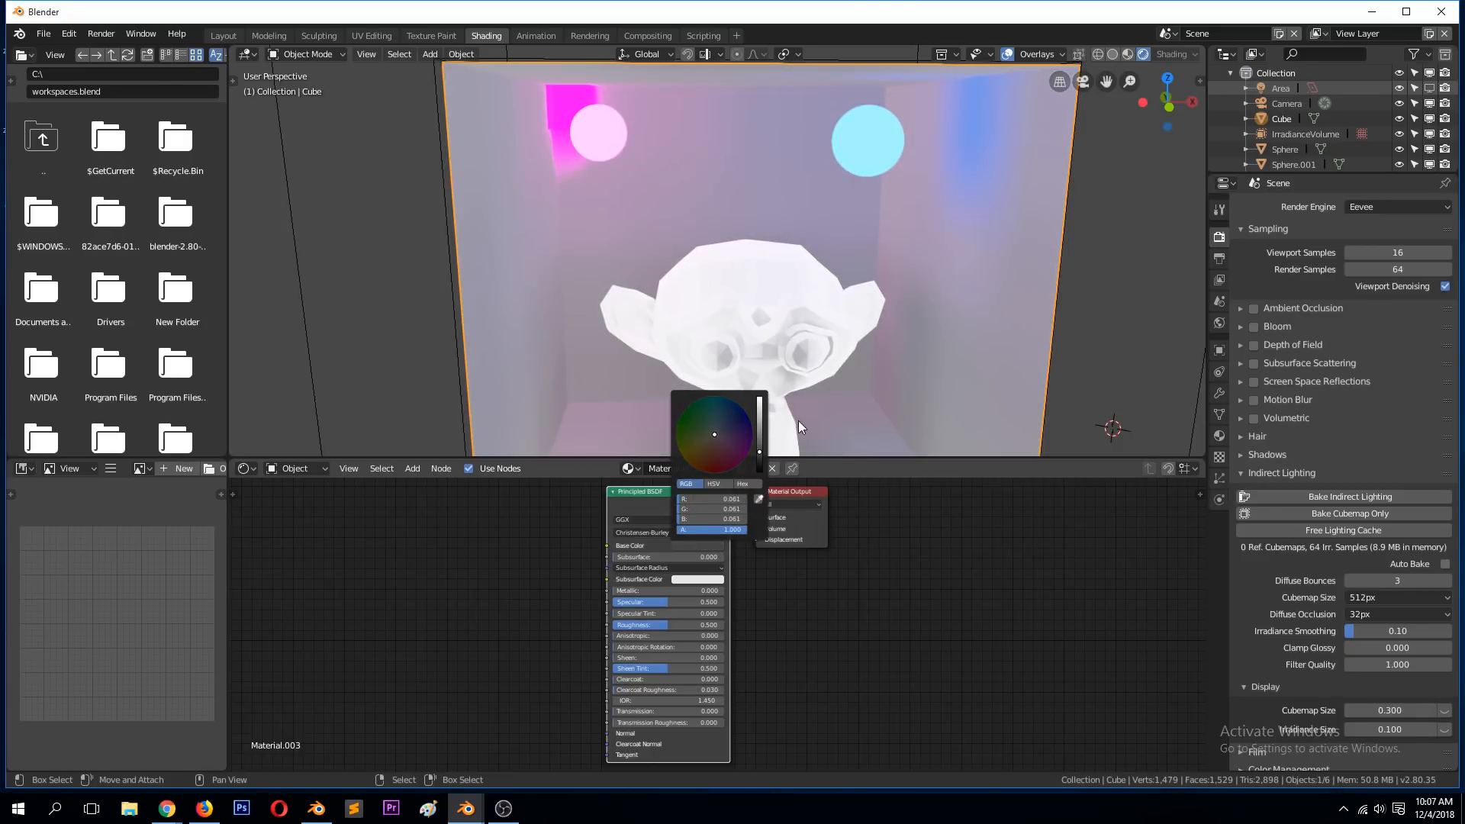
pyautogui.click(1358, 497)
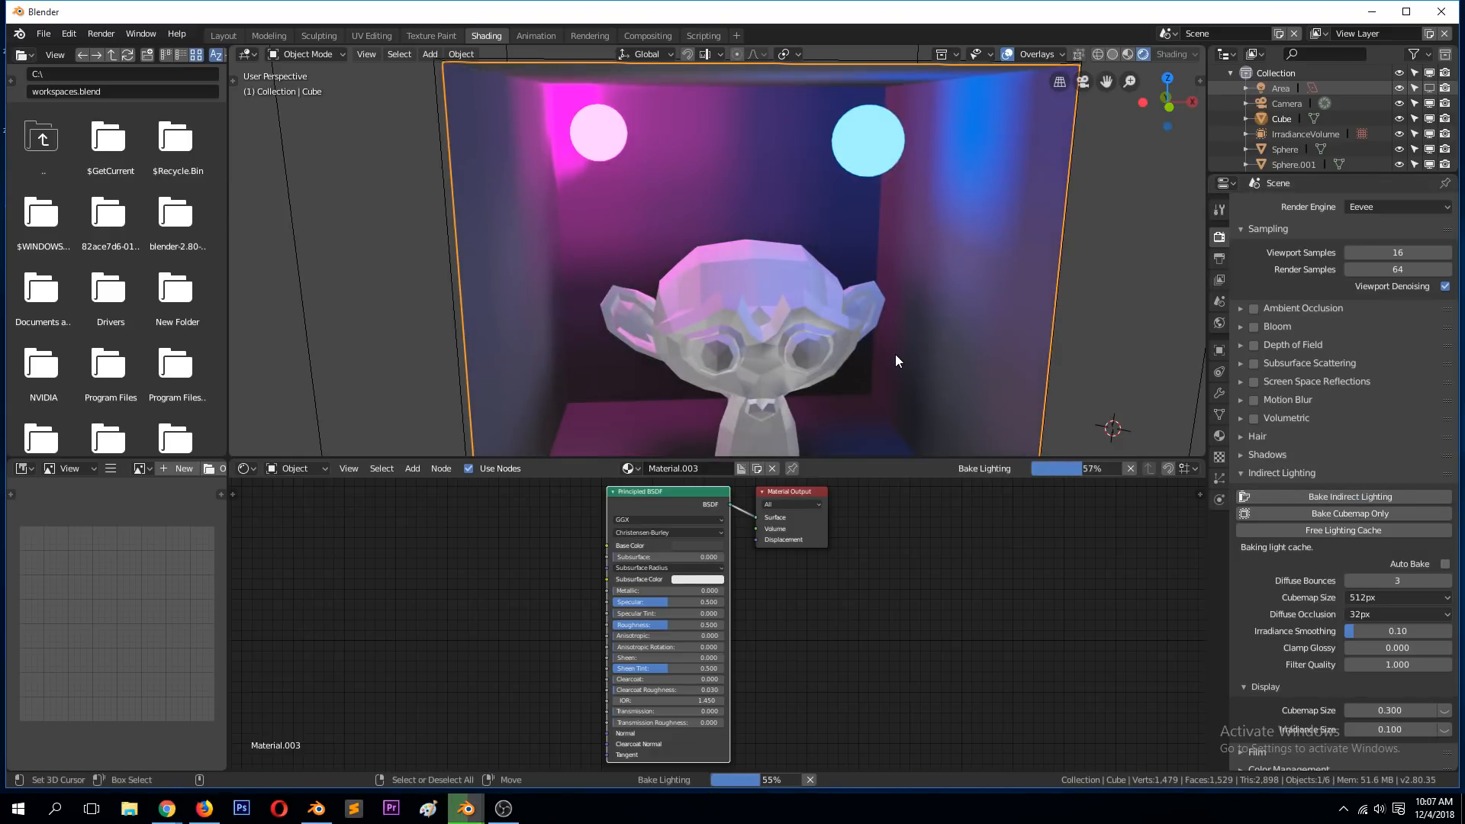
pyautogui.scroll(-4, 899, 358)
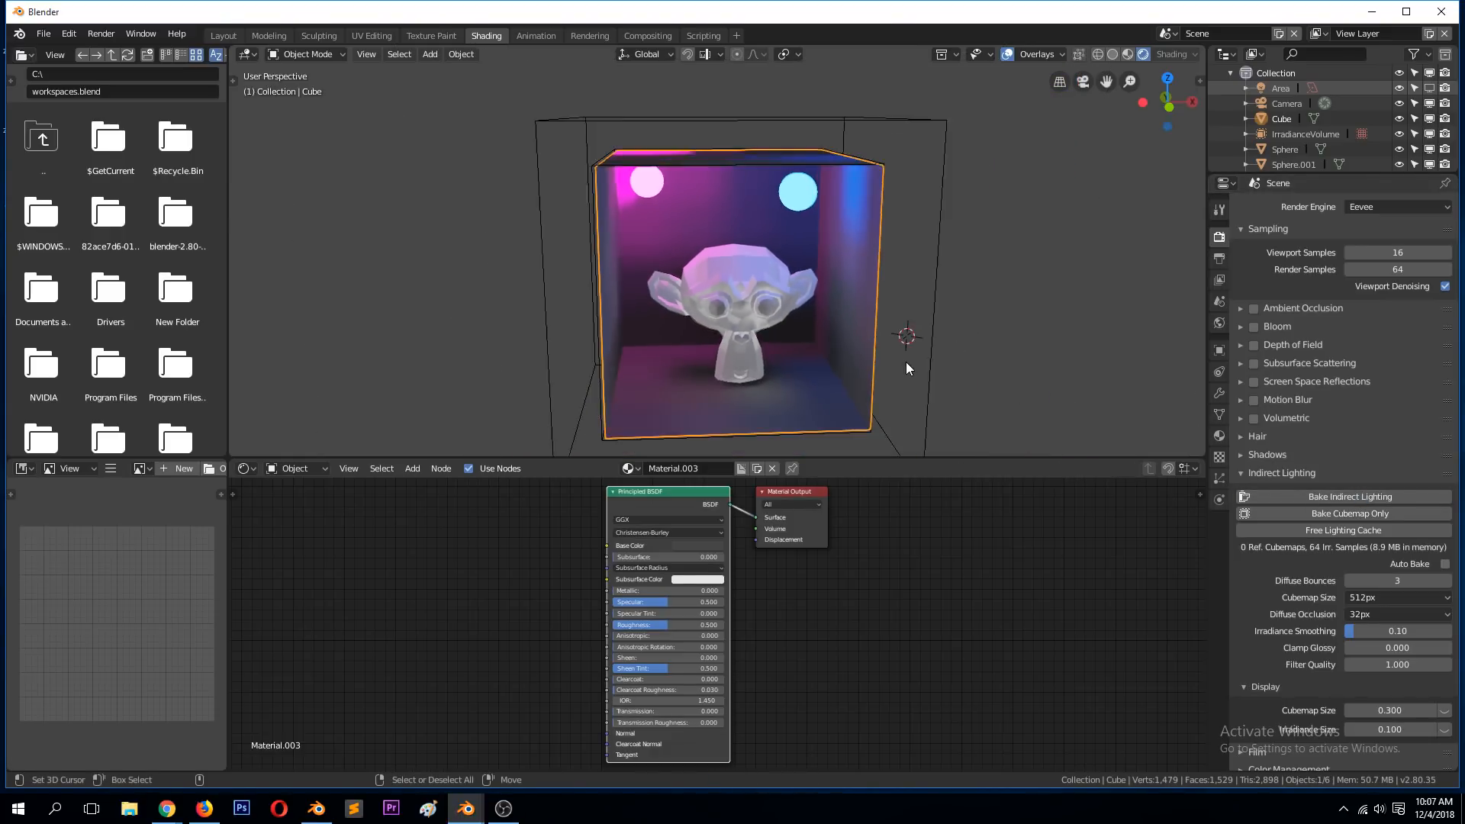
pyautogui.scroll(-2, 904, 360)
pyautogui.moveTo(905, 365); pyautogui.dragTo(835, 386, button='middle')
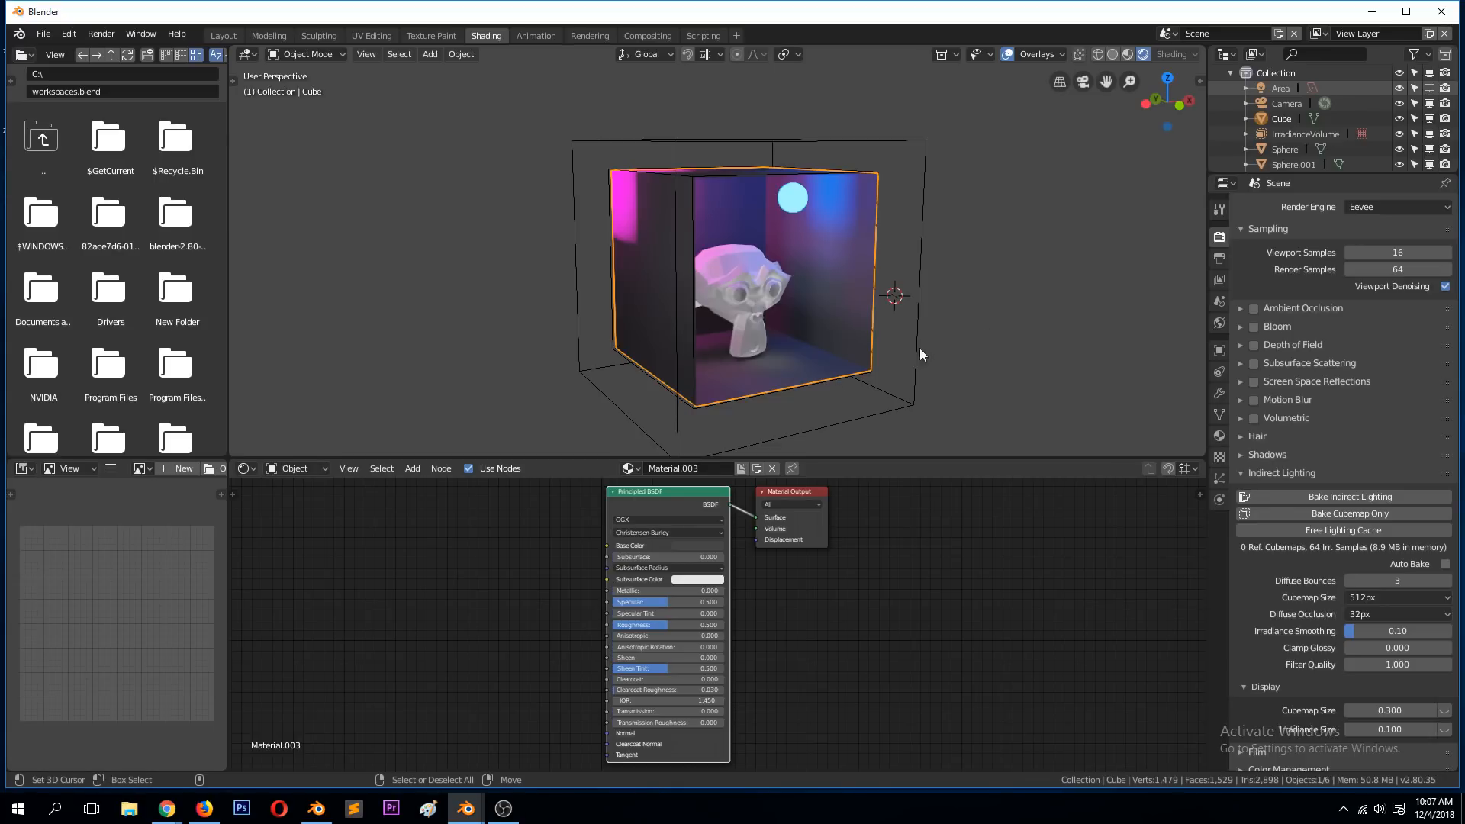
# - Make the area light visible in the viewport and rebake the indirect lighting with it included
pyautogui.scroll(1, 1359, 145)
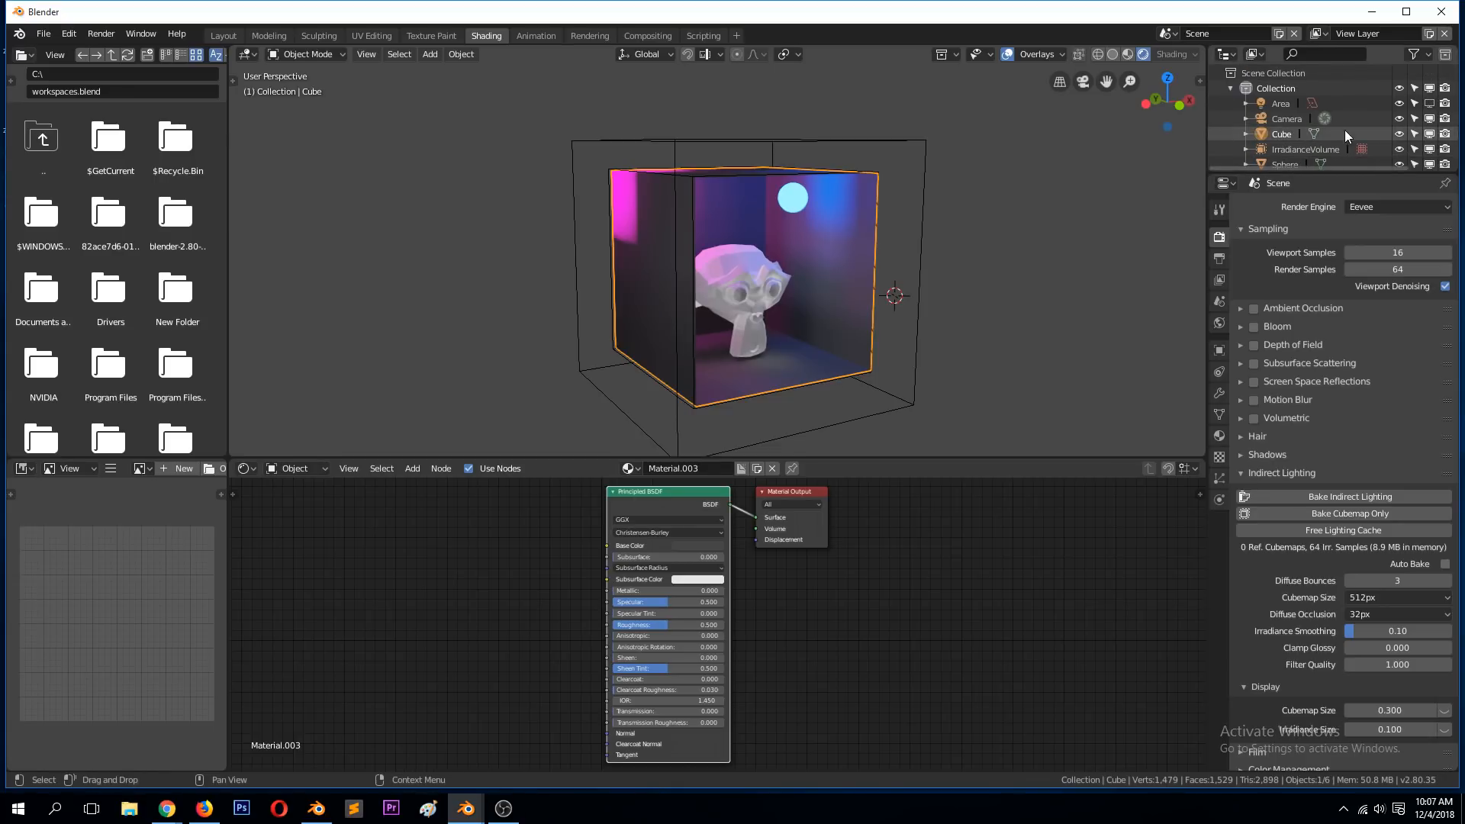
pyautogui.click(1429, 103)
pyautogui.moveTo(1015, 221); pyautogui.dragTo(950, 235, button='middle')
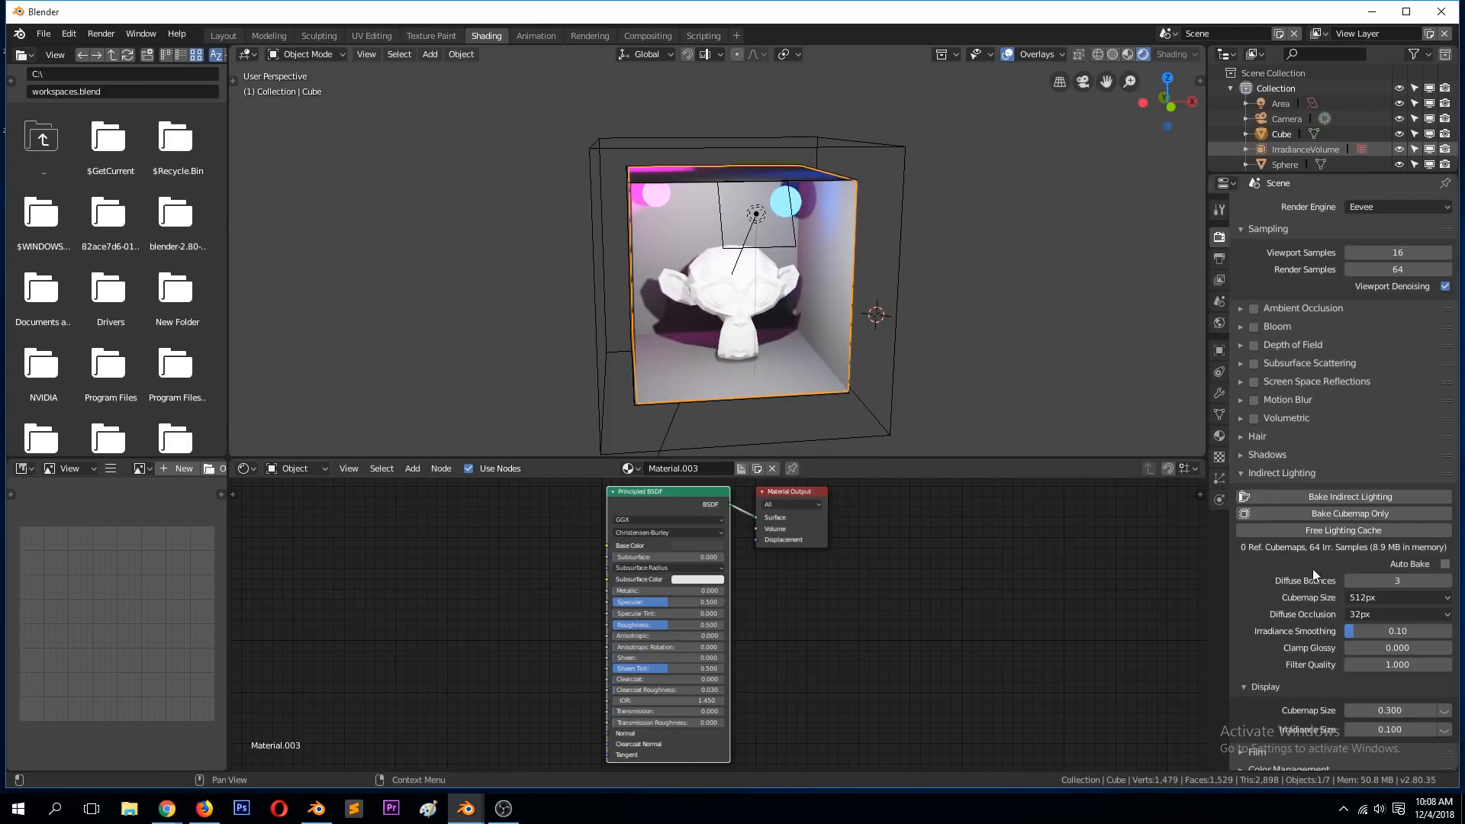
pyautogui.click(1380, 496)
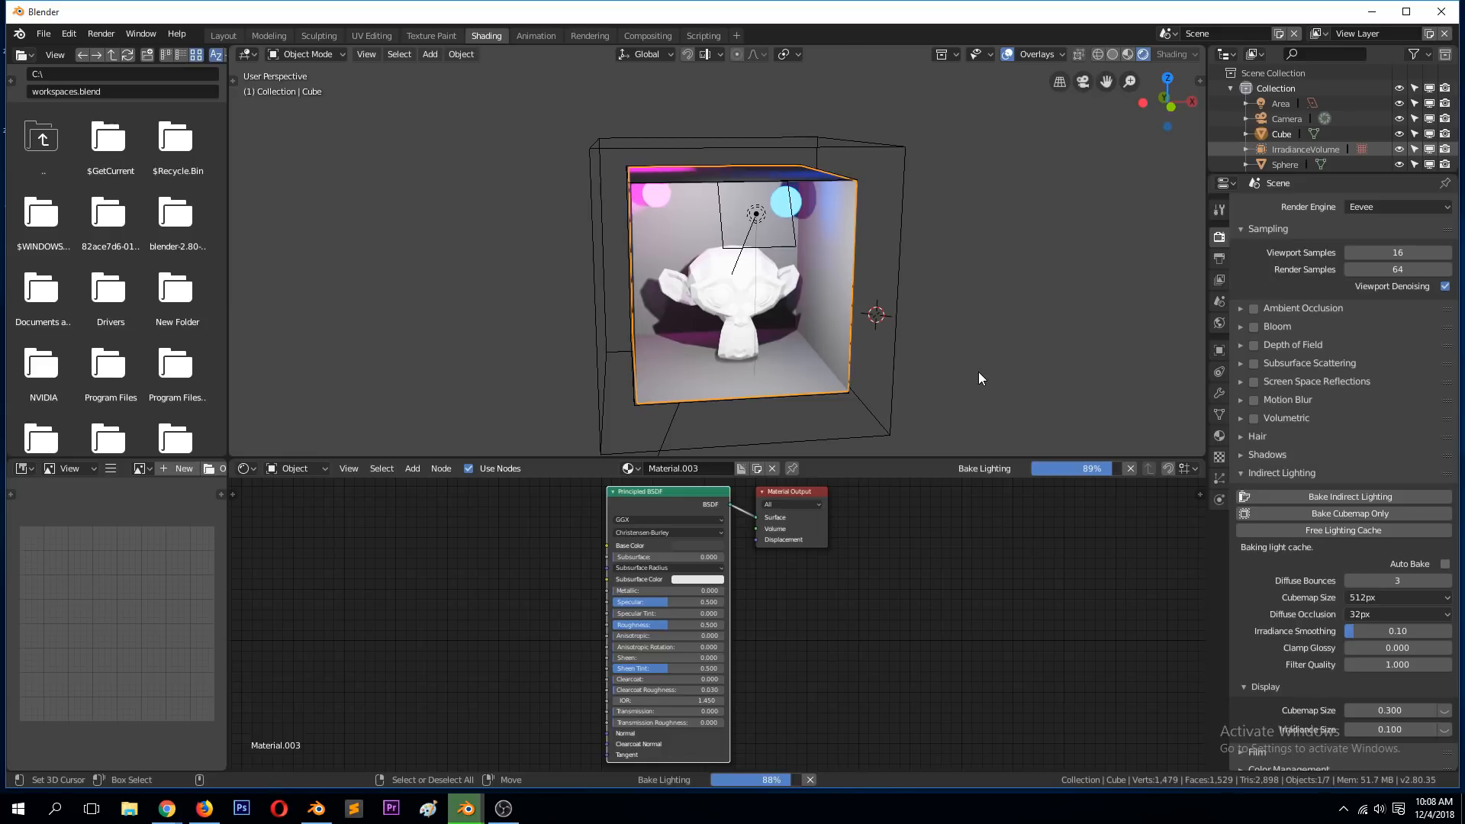
pyautogui.moveTo(973, 379)
pyautogui.mouseDown(button='middle')
pyautogui.moveTo(890, 362)
pyautogui.moveTo(975, 366)
pyautogui.mouseUp(button='middle')
# - Rotate the area light around the global Z axis away from the blue sphere's side and rebake the indirect lighting
pyautogui.click(721, 195)
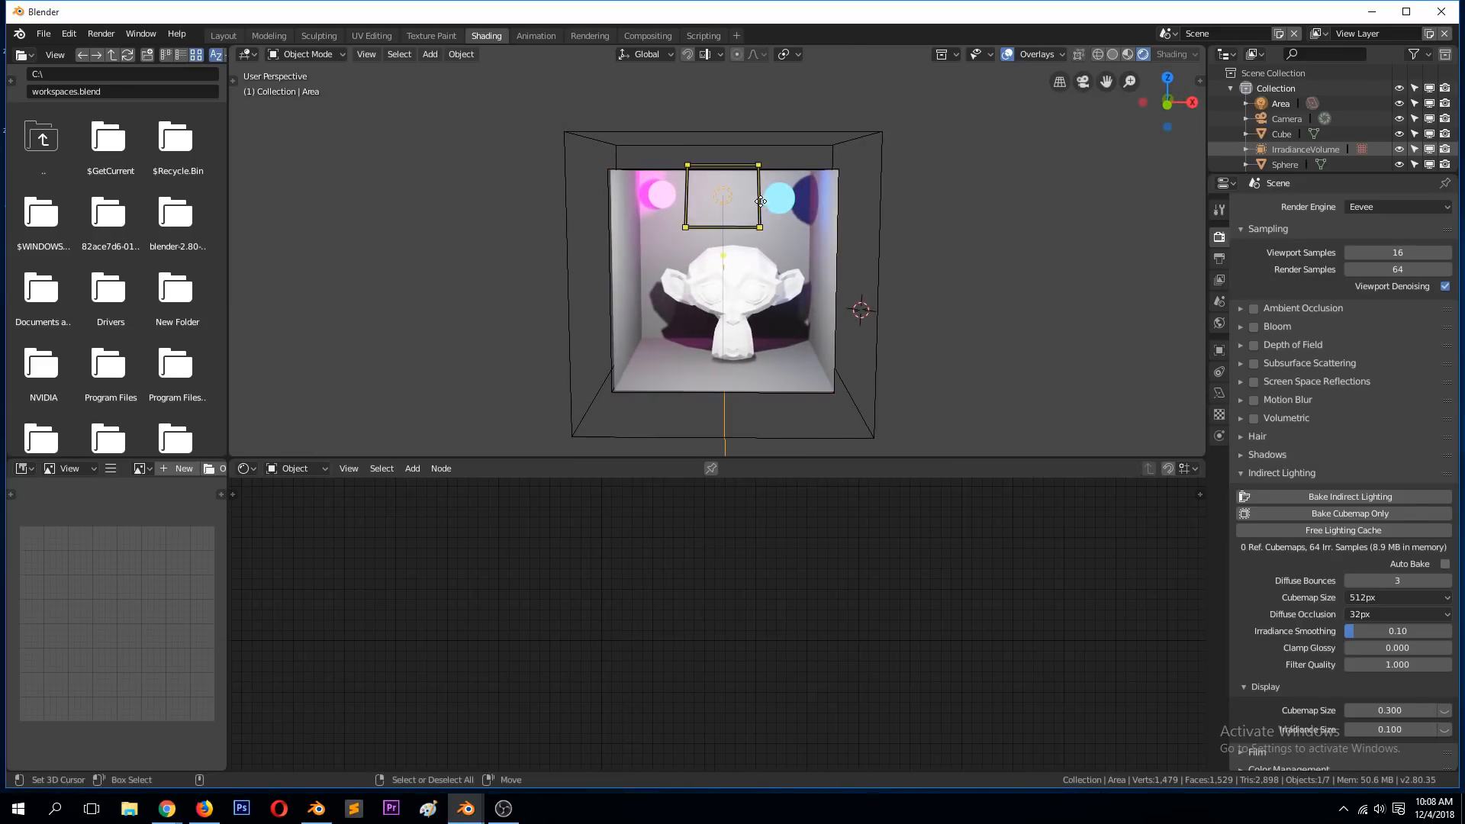
pyautogui.press('r')
pyautogui.press('z')
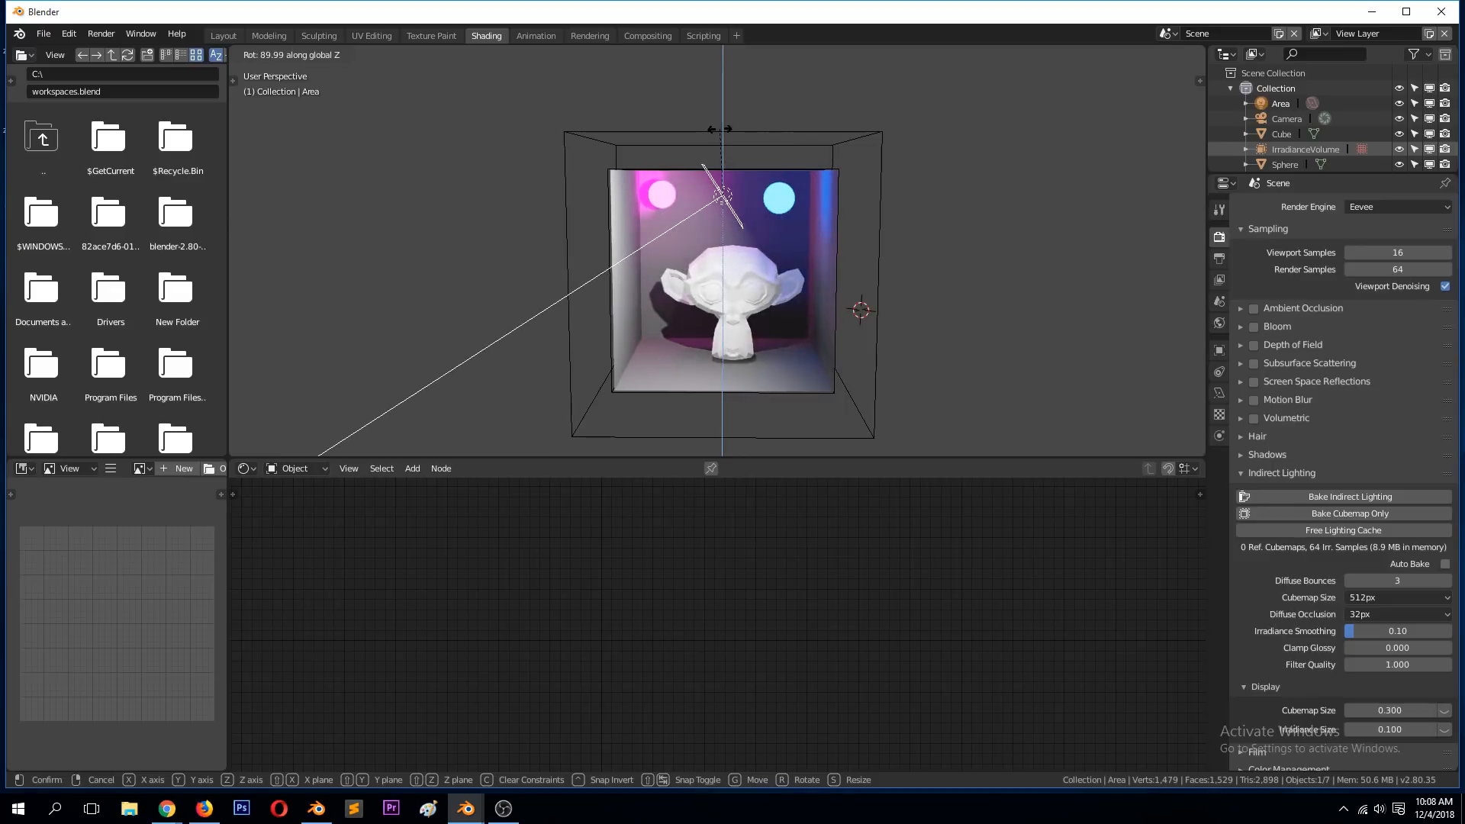
pyautogui.click(747, 126)
pyautogui.moveTo(745, 125); pyautogui.dragTo(766, 157, button='middle')
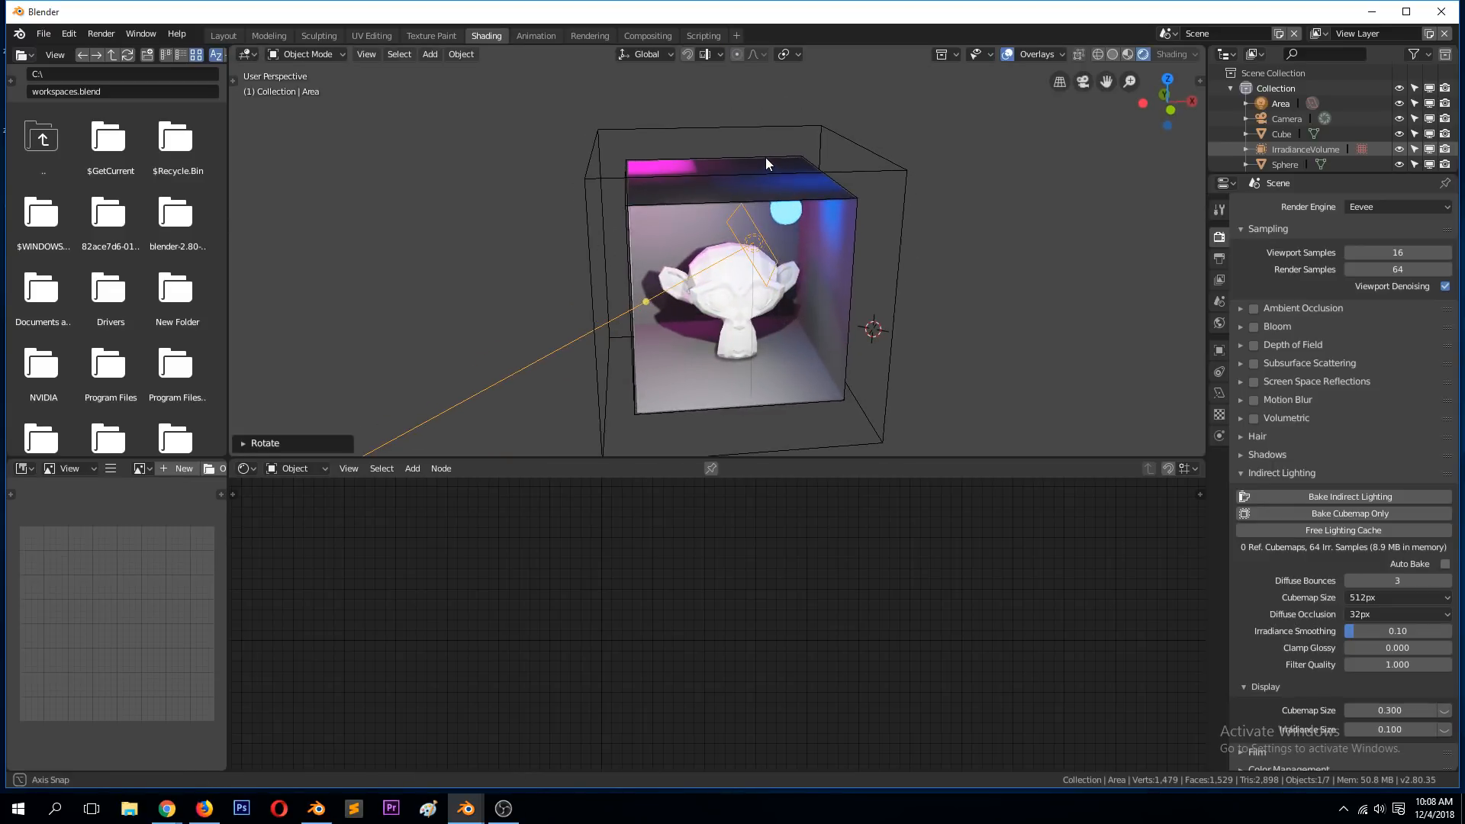
pyautogui.click(1316, 497)
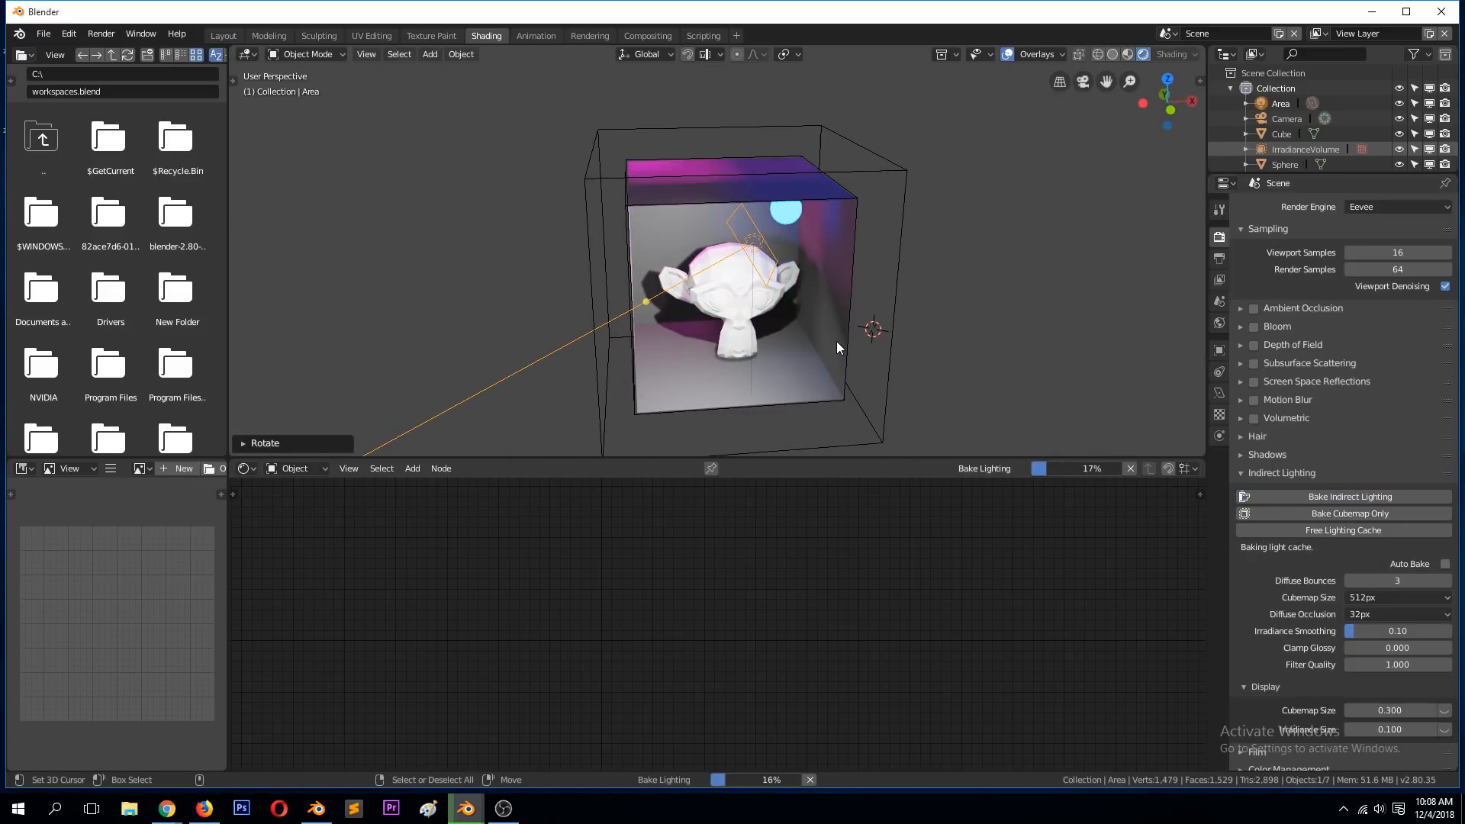
pyautogui.moveTo(832, 337)
pyautogui.mouseDown(button='middle')
pyautogui.moveTo(863, 311)
pyautogui.moveTo(803, 327)
pyautogui.moveTo(840, 319)
pyautogui.mouseUp(button='middle')
# - Free the lighting cache to view the box with only the direct area light
pyautogui.click(787, 199)
pyautogui.moveTo(794, 211); pyautogui.dragTo(748, 223, button='right')
pyautogui.moveTo(748, 223); pyautogui.dragTo(765, 271, button='middle')
pyautogui.rightClick(712, 209)
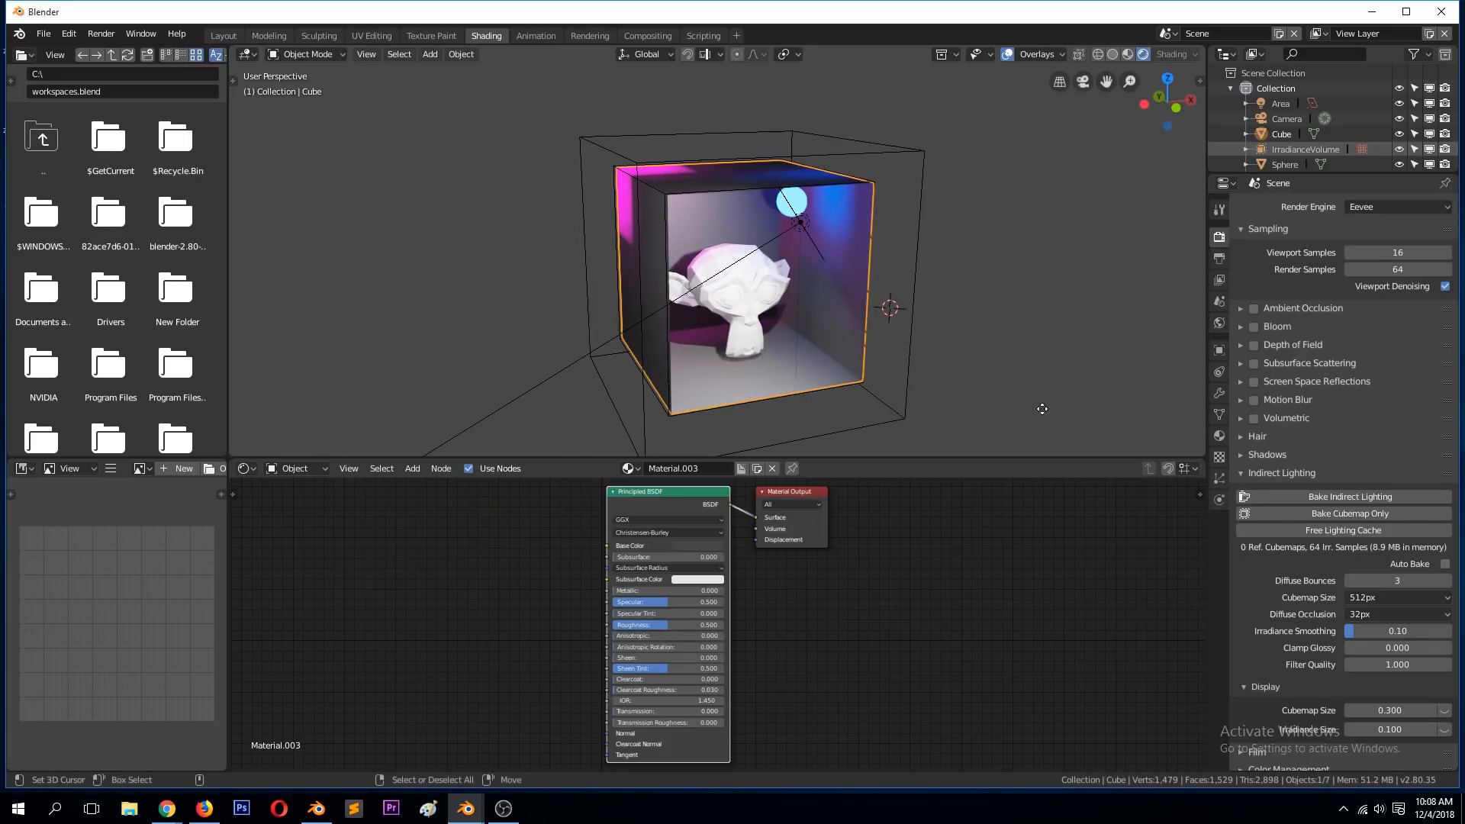
pyautogui.click(1348, 528)
pyautogui.moveTo(687, 269); pyautogui.dragTo(598, 270, button='middle')
# - Move the area light to the box's upper front corner on the magenta sphere's side and turn it around Z toward the monkey head
pyautogui.rightClick(748, 245)
pyautogui.rightClick(759, 243)
pyautogui.rightClick(761, 232)
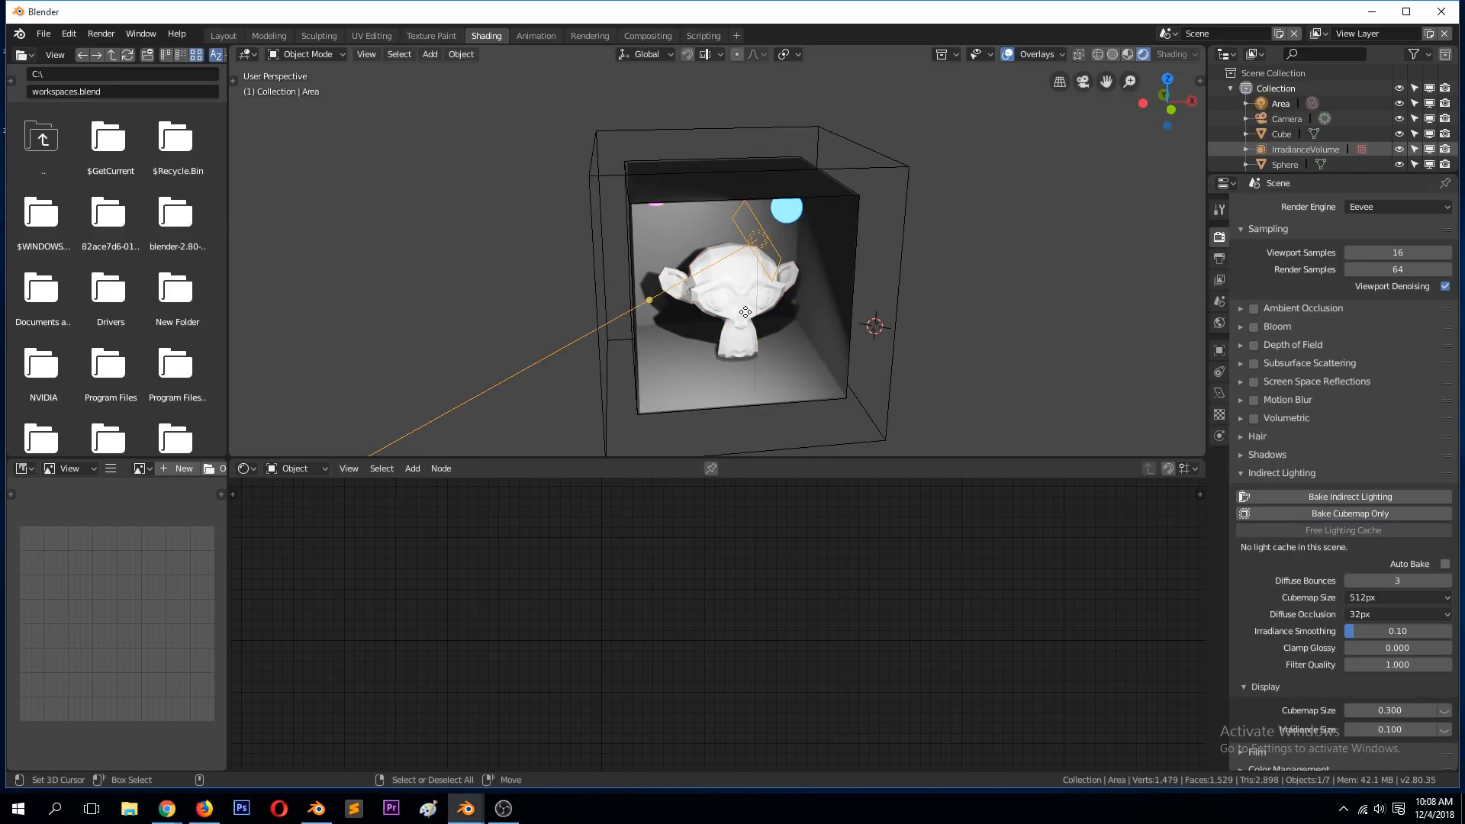
pyautogui.press('g')
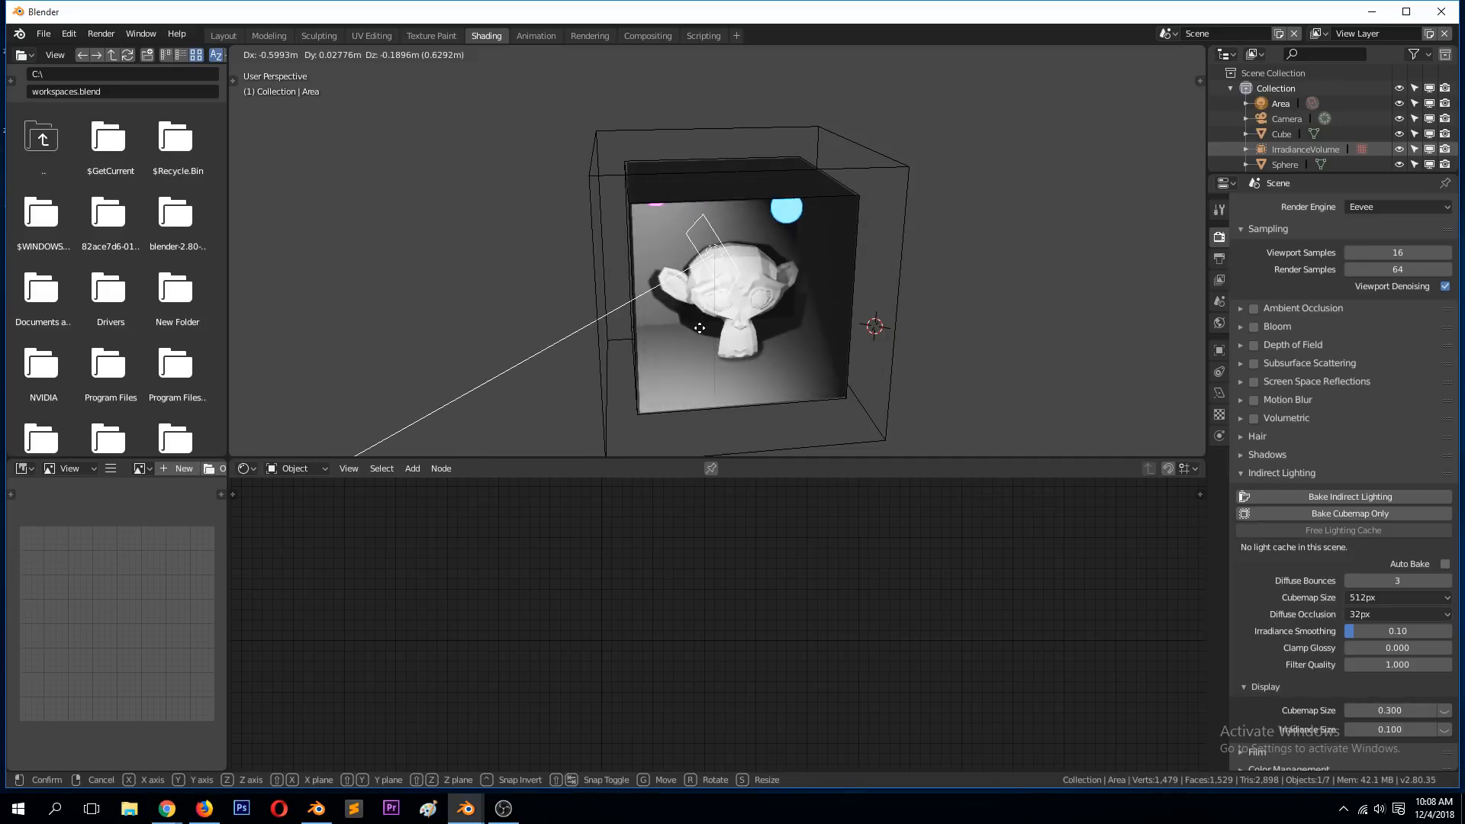
pyautogui.click(677, 318)
pyautogui.press('r')
pyautogui.press('z')
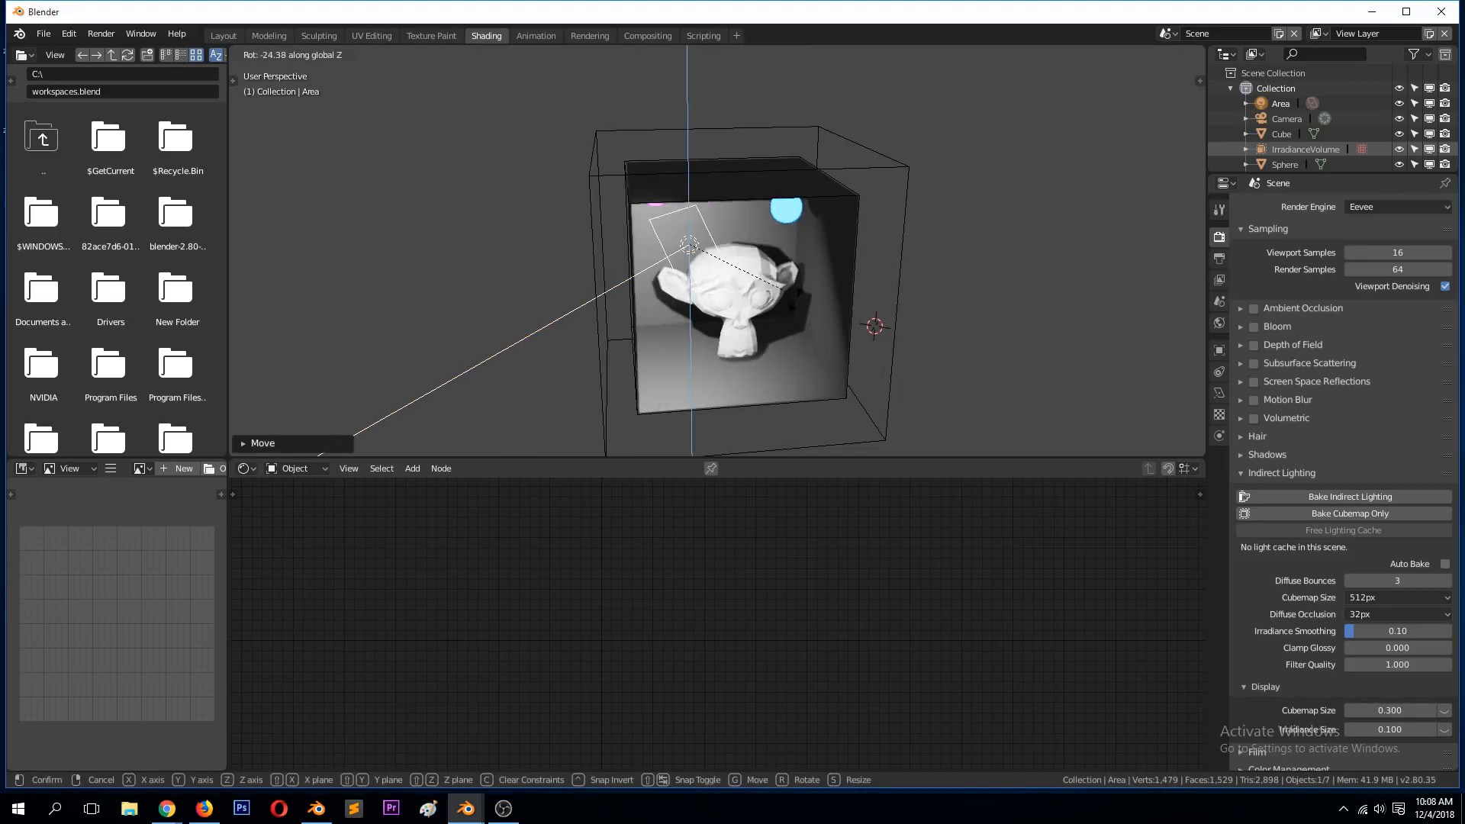
pyautogui.click(743, 318)
pyautogui.press('g')
pyautogui.click(702, 313)
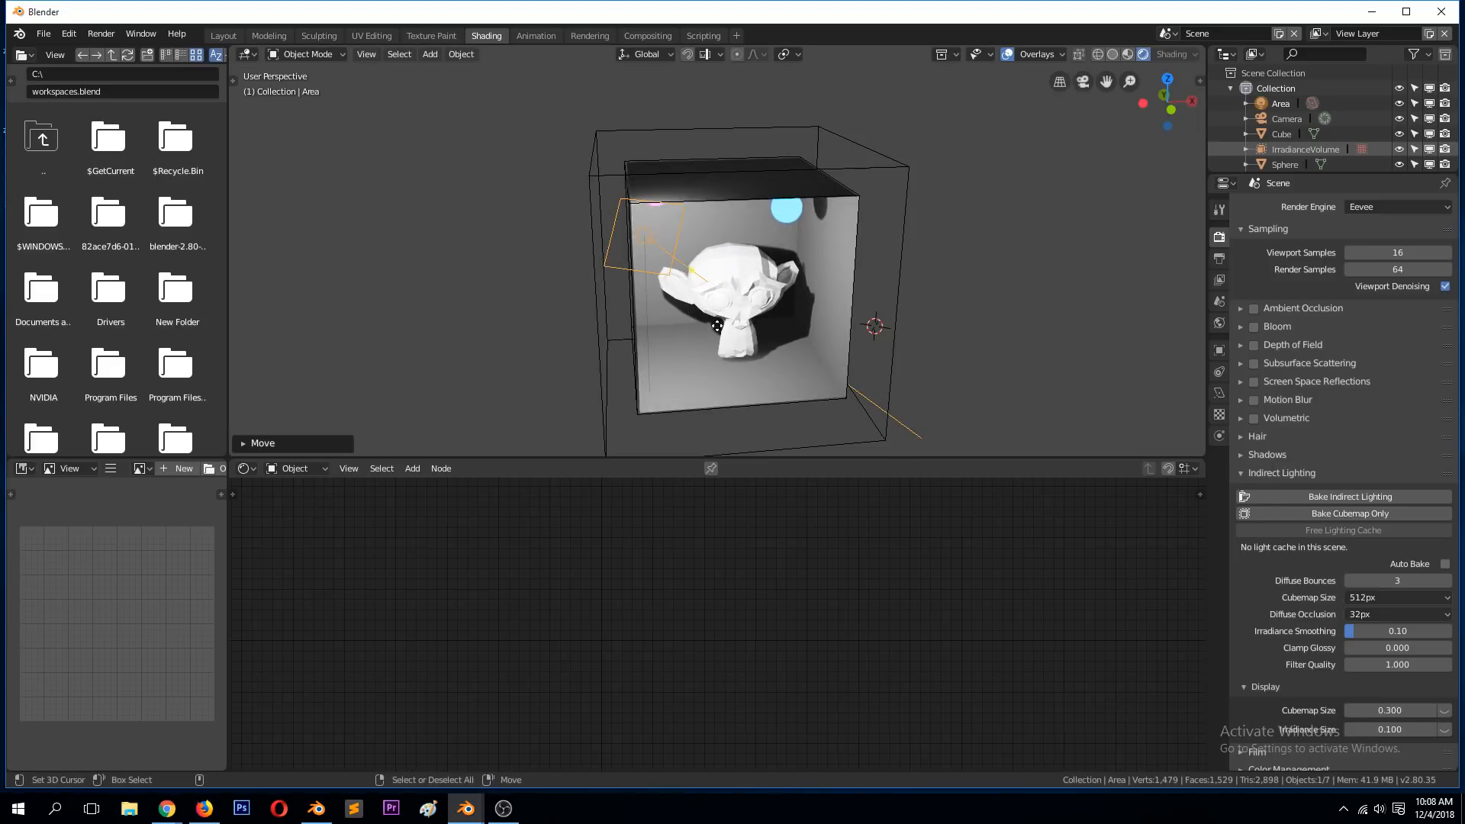
# - Bake the indirect lighting for the repositioned area light and inspect the box interior up close
pyautogui.moveTo(702, 314); pyautogui.dragTo(691, 296, button='middle')
pyautogui.click(1367, 498)
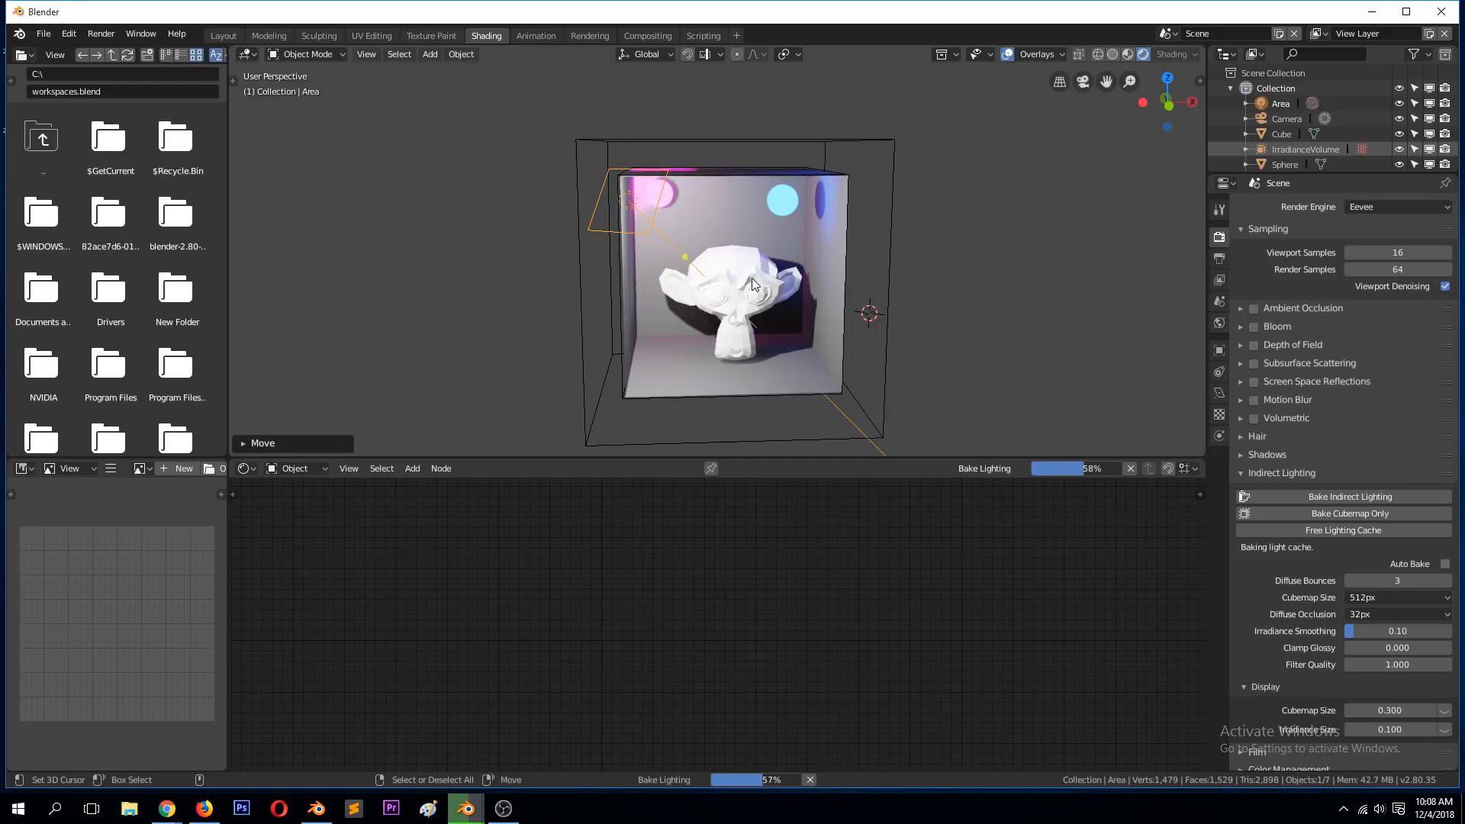
pyautogui.moveTo(754, 276)
pyautogui.mouseDown(button='middle')
pyautogui.moveTo(790, 286)
pyautogui.moveTo(805, 317)
pyautogui.moveTo(767, 291)
pyautogui.mouseUp(button='middle')
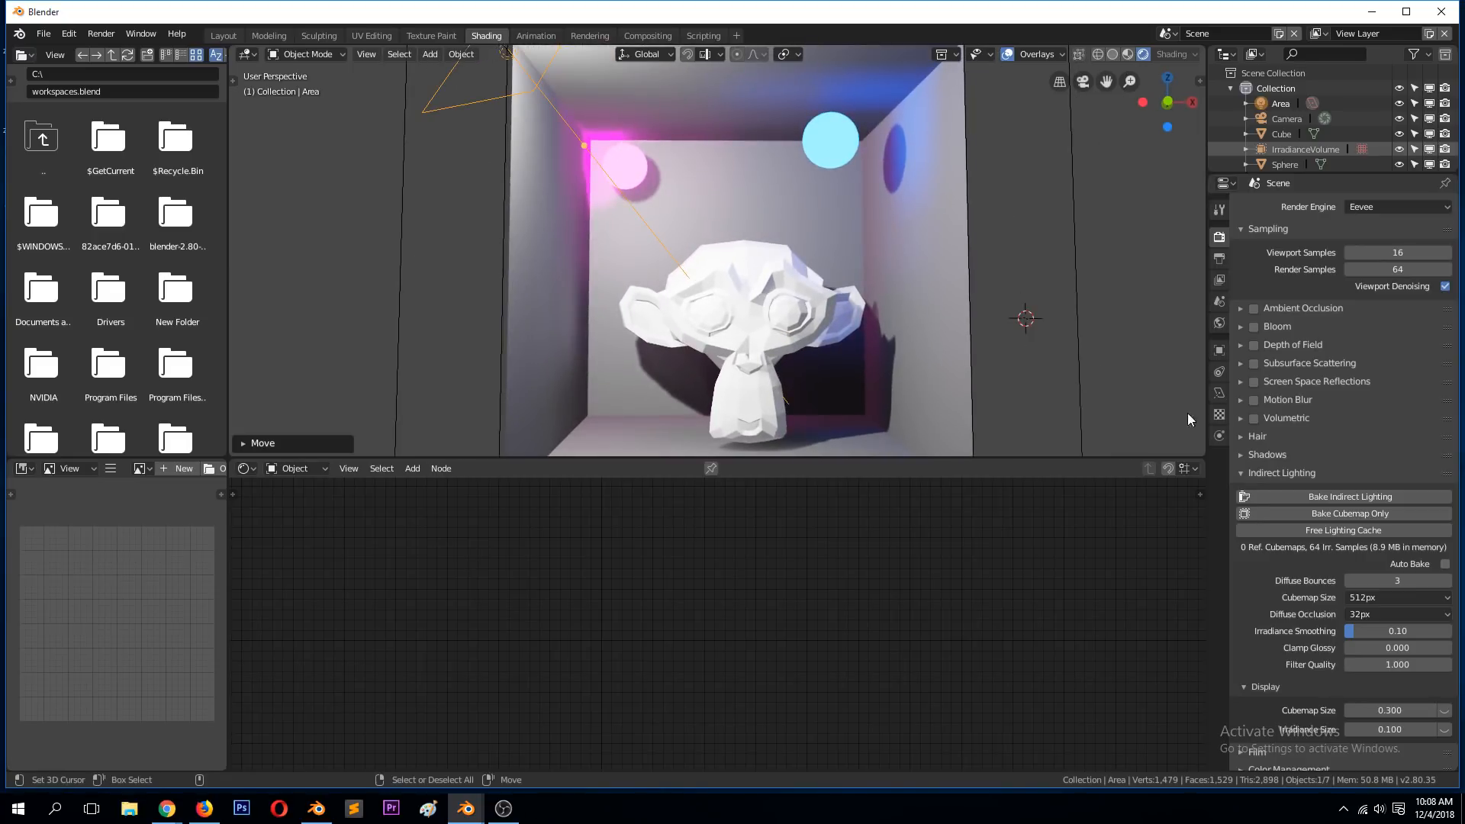
# - Free the lighting cache and bake the indirect lighting again to compare the box without and with bounced light
pyautogui.click(1371, 531)
pyautogui.moveTo(1082, 367); pyautogui.dragTo(993, 356, button='middle')
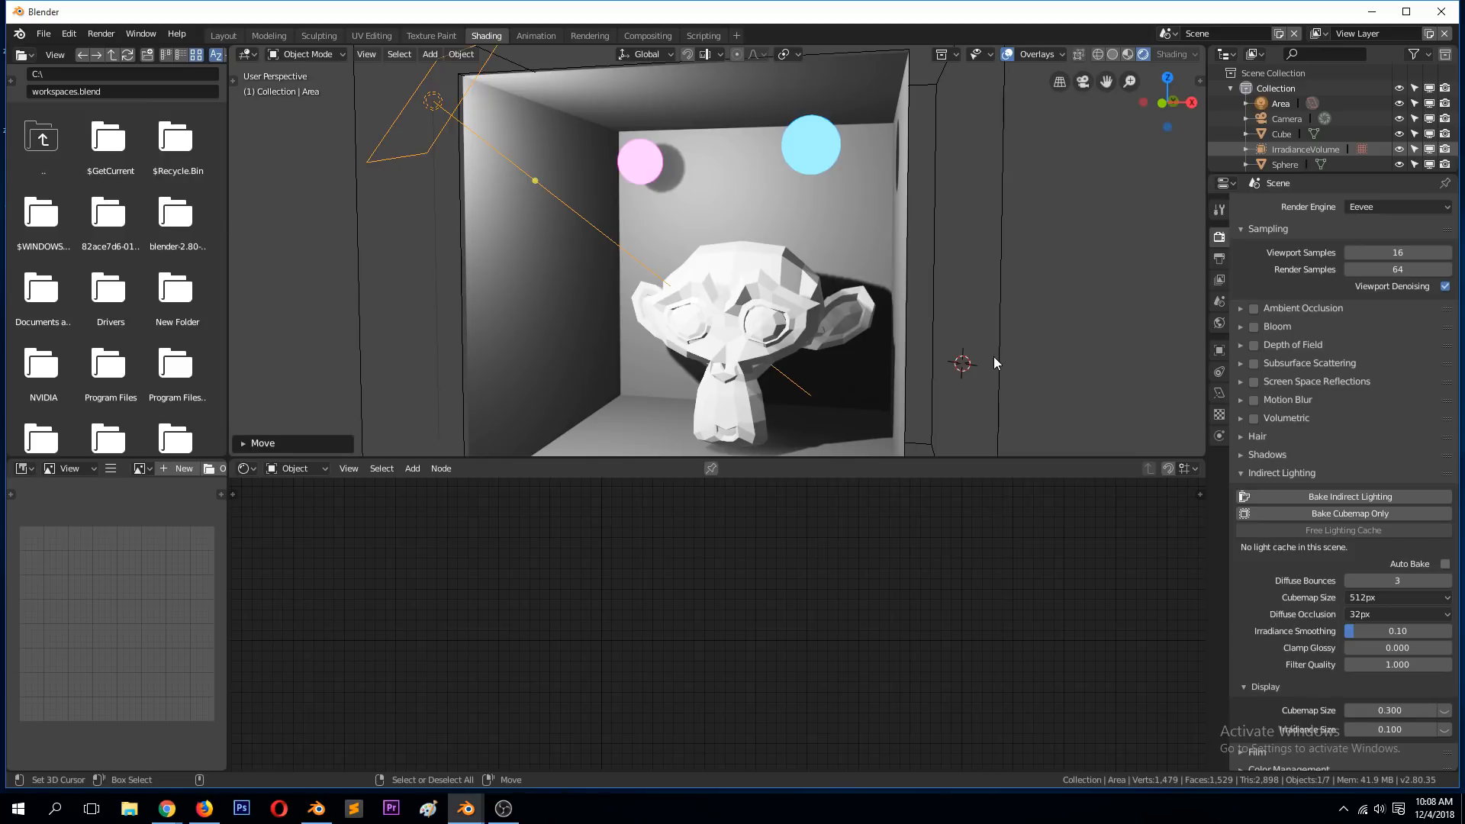
pyautogui.click(1348, 496)
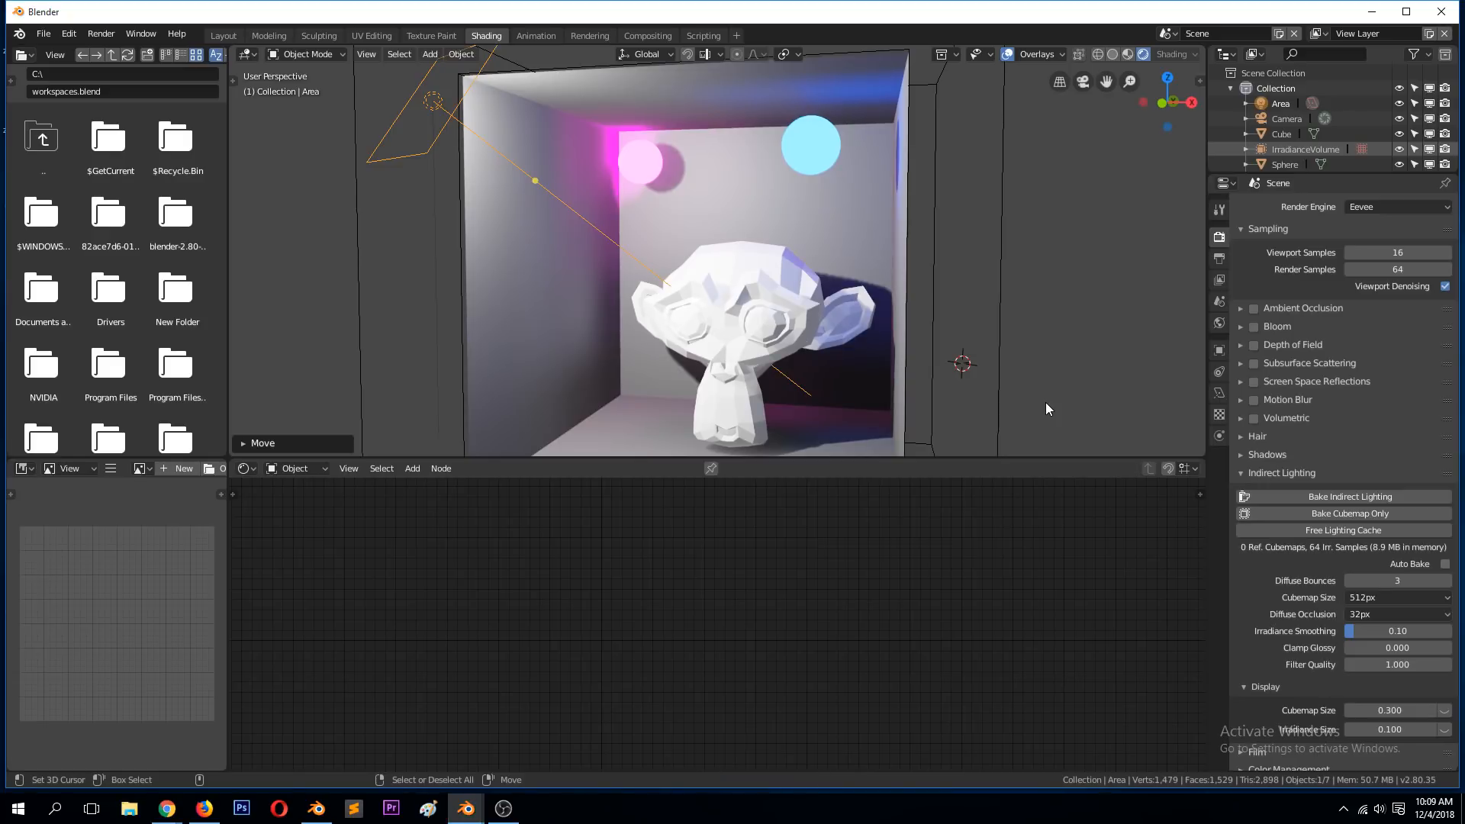
# - Add a Reflection Cubemap light probe at the 3D cursor, try moving it, and delete it again
pyautogui.scroll(-6, 924, 360)
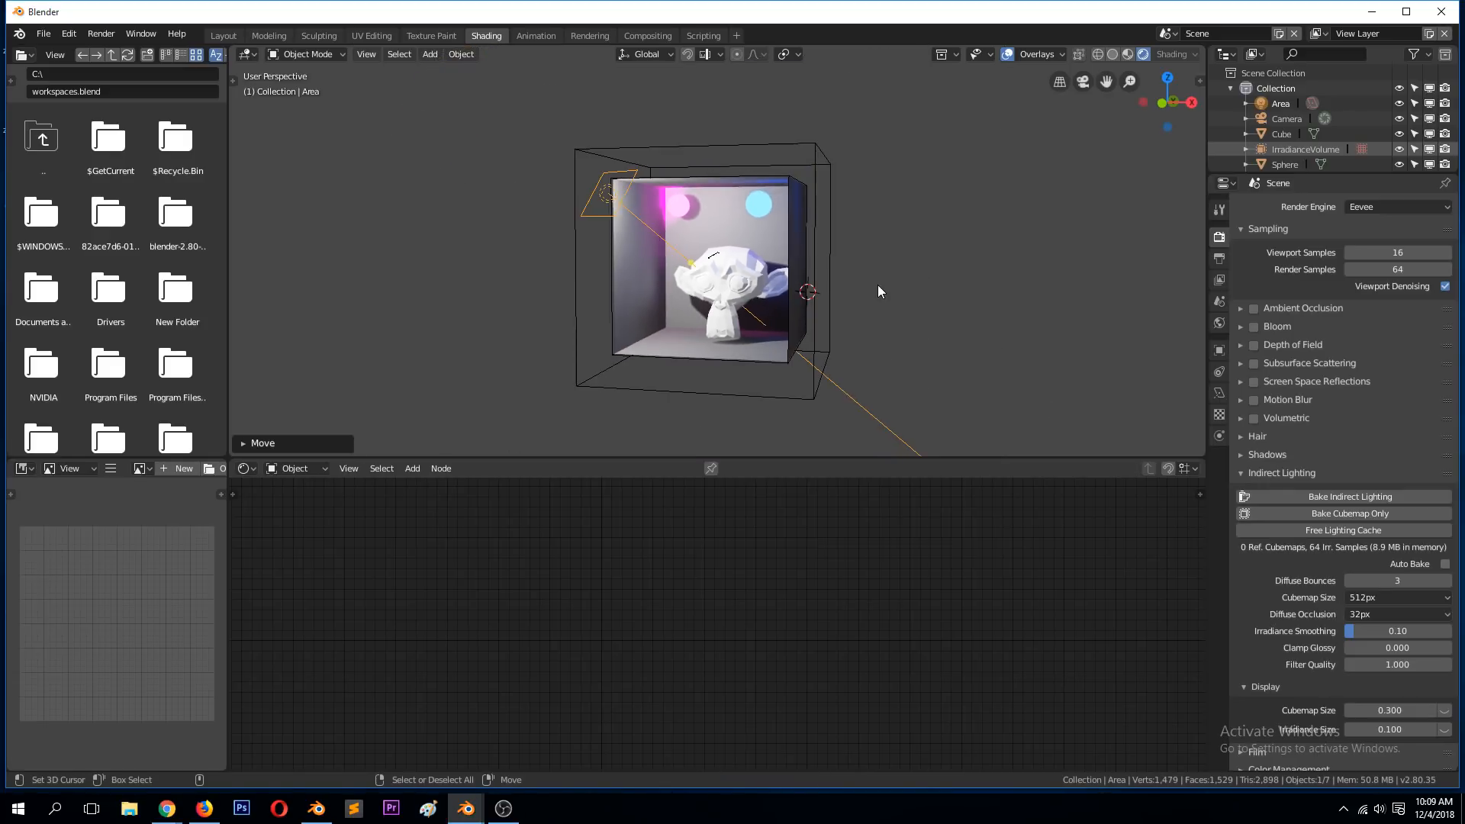
pyautogui.hotkey('shift', 'a')
pyautogui.moveTo(881, 288)
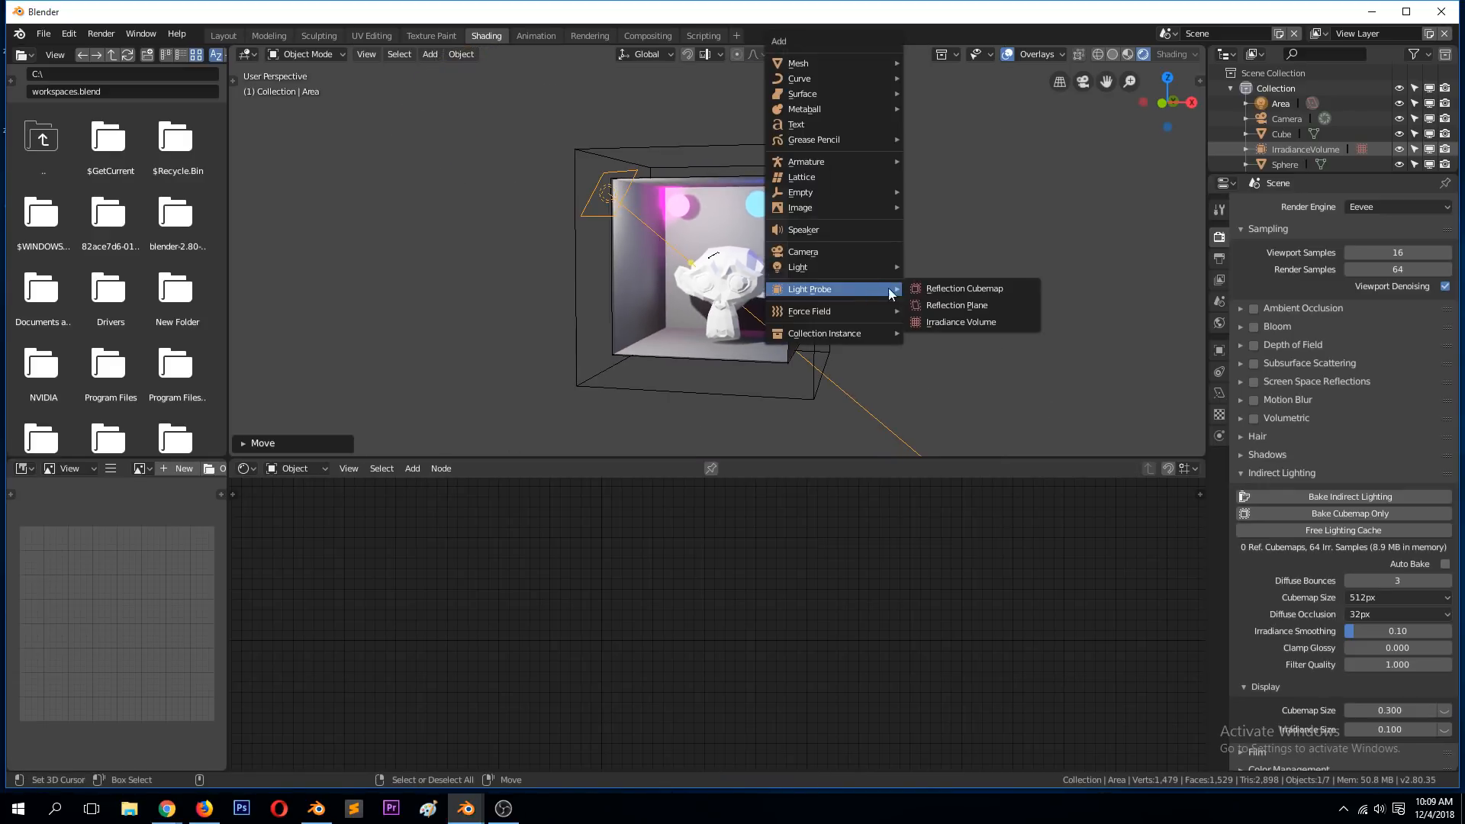
pyautogui.click(963, 287)
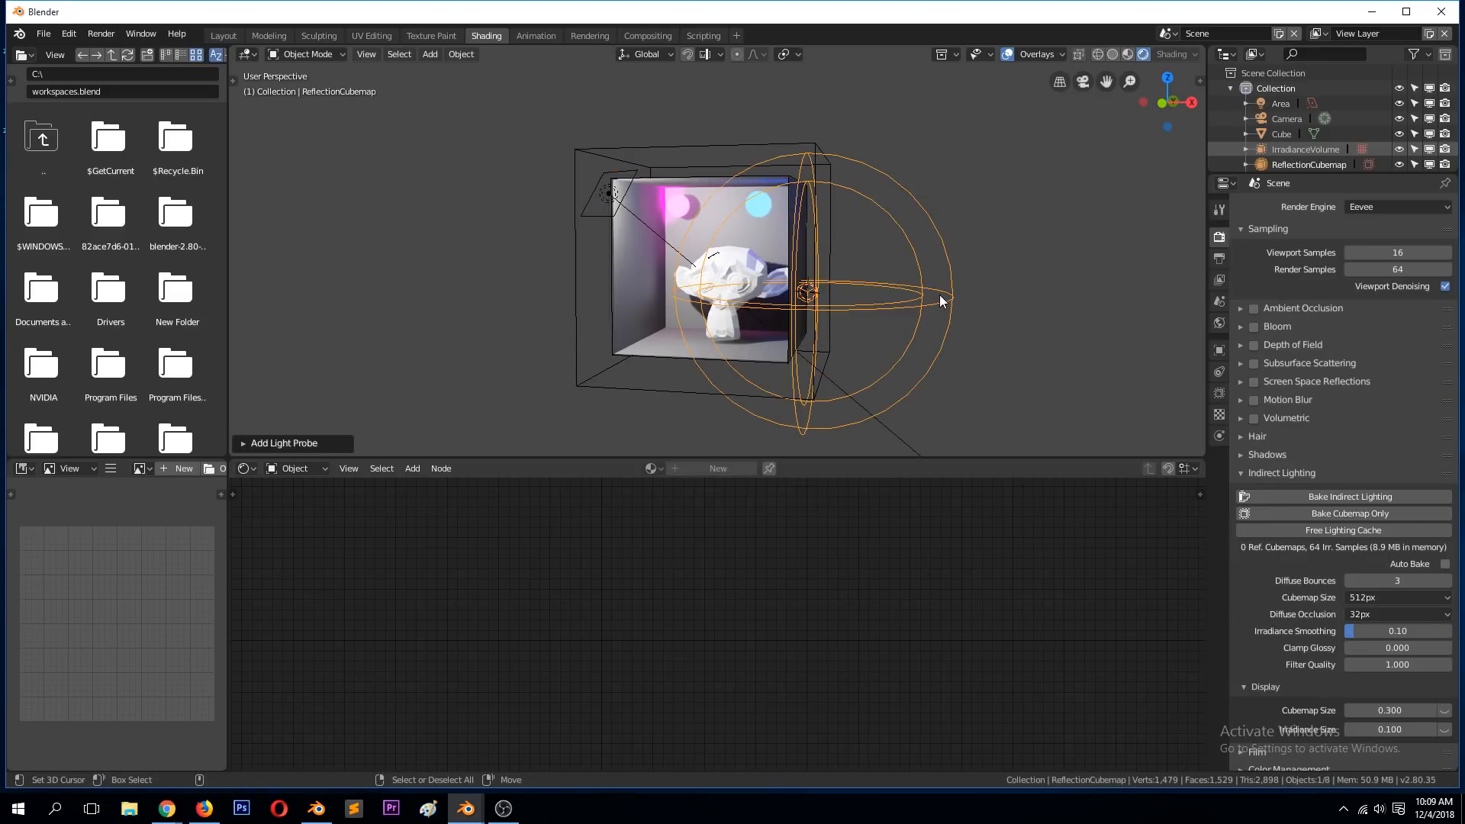
pyautogui.press('g')
pyautogui.click(1021, 294)
pyautogui.press('x')
pyautogui.click(1021, 294)
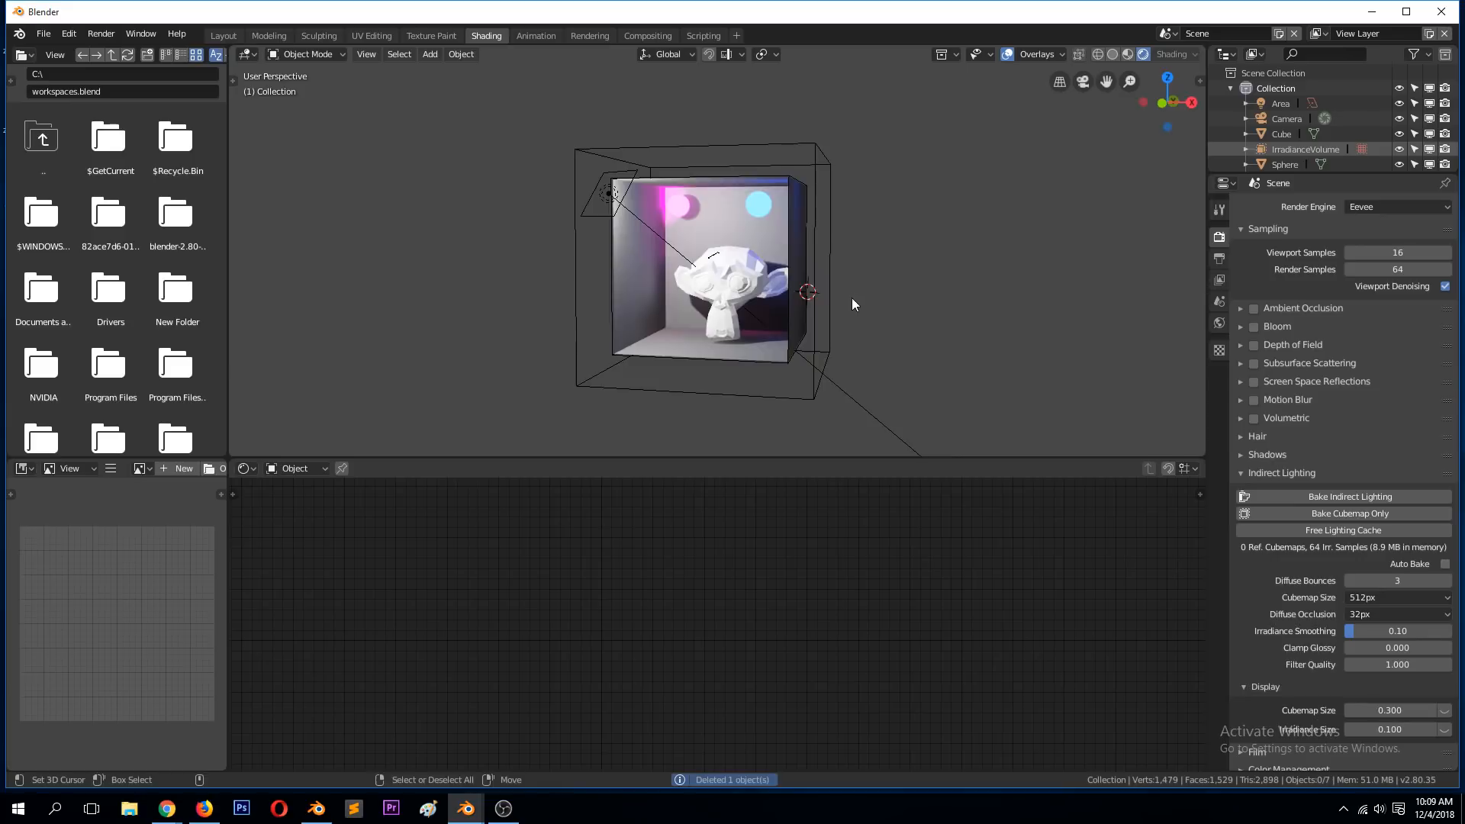
# - Examine the baked lighting on the monkey head and box walls from above and from the side
pyautogui.moveTo(853, 296); pyautogui.dragTo(859, 331, button='middle')
pyautogui.scroll(4, 772, 372)
pyautogui.rightClick(772, 335)
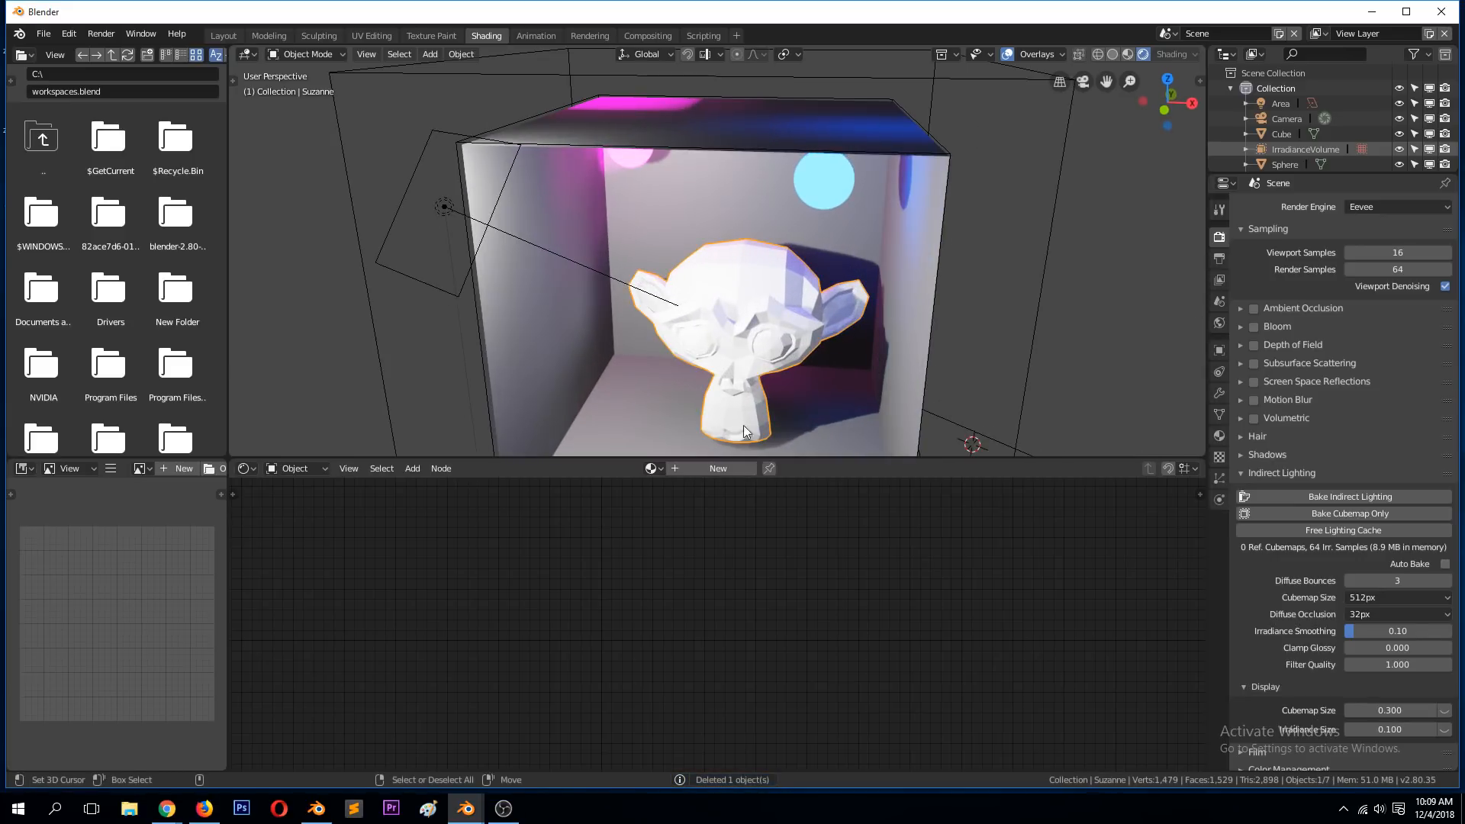
pyautogui.moveTo(757, 364); pyautogui.dragTo(588, 314, button='middle')
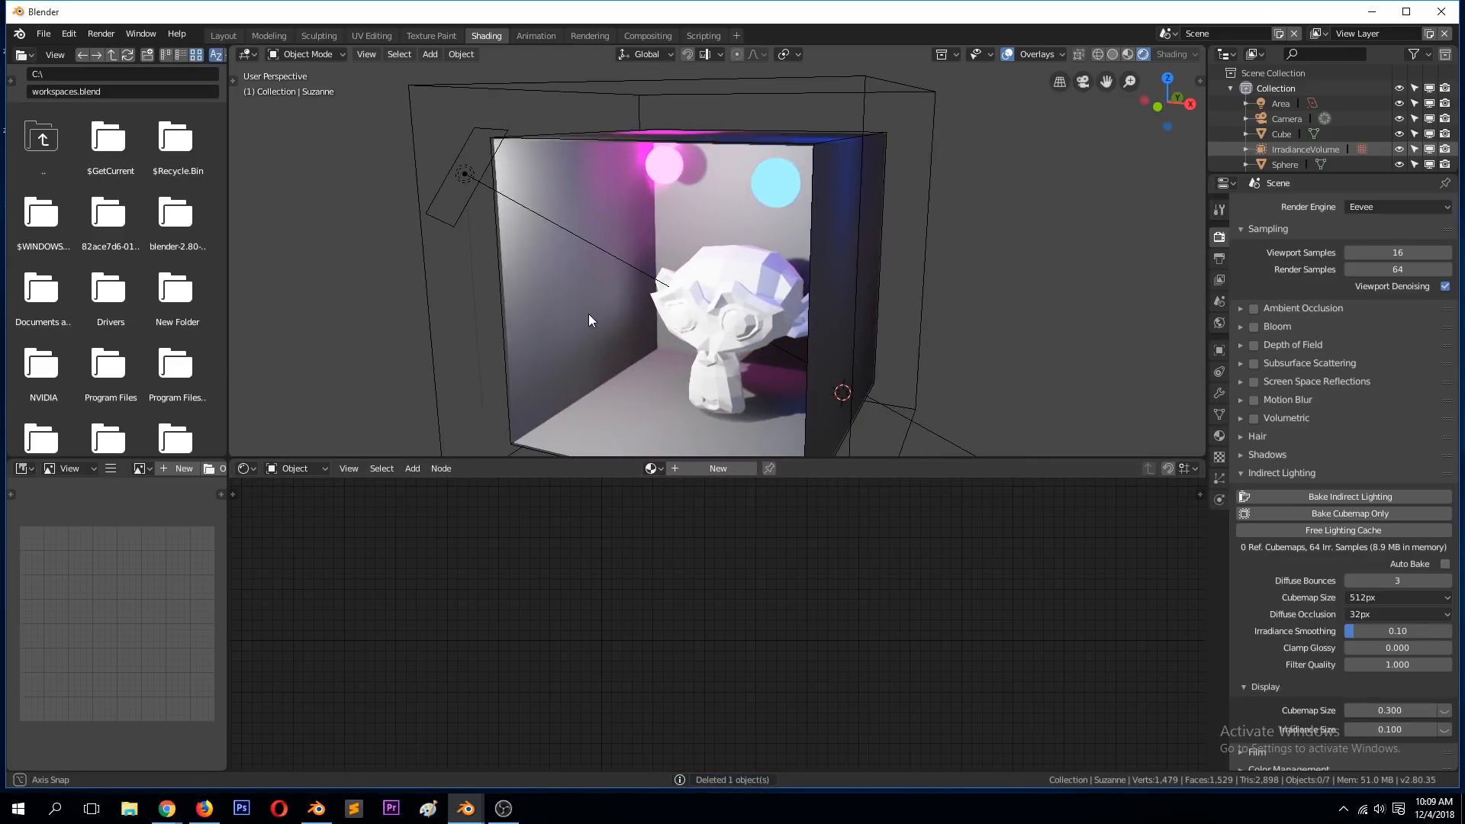
# - Duplicate the box's inner side wall face in place and scale the copy down to a smaller panel
pyautogui.rightClick(590, 313)
pyautogui.press('Tab')
pyautogui.press('Tab')
pyautogui.press('Tab')
pyautogui.rightClick(577, 256)
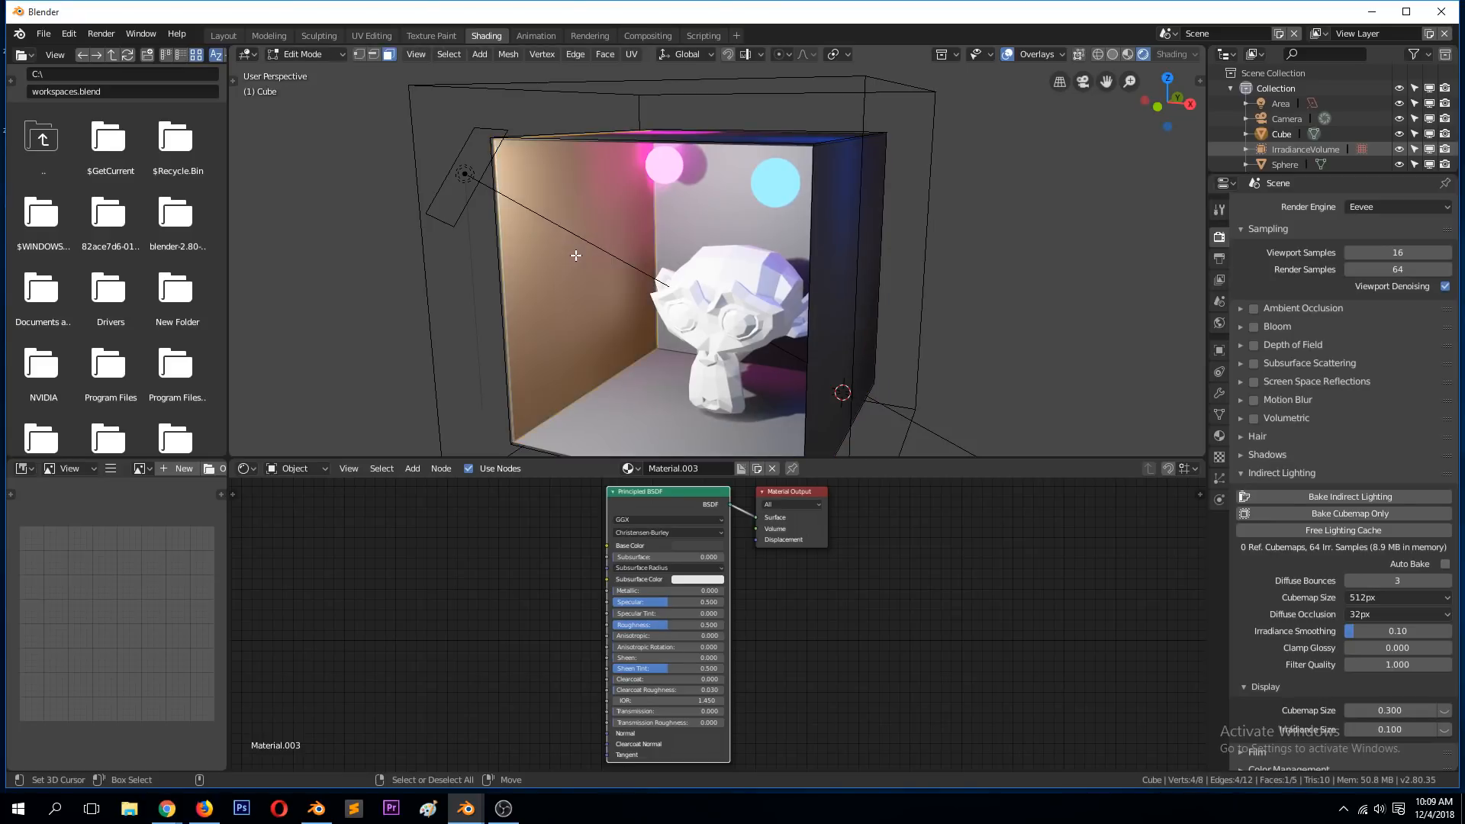
pyautogui.hotkey('shift', 'd')
pyautogui.rightClick(664, 206)
pyautogui.press('s')
pyautogui.click(669, 212)
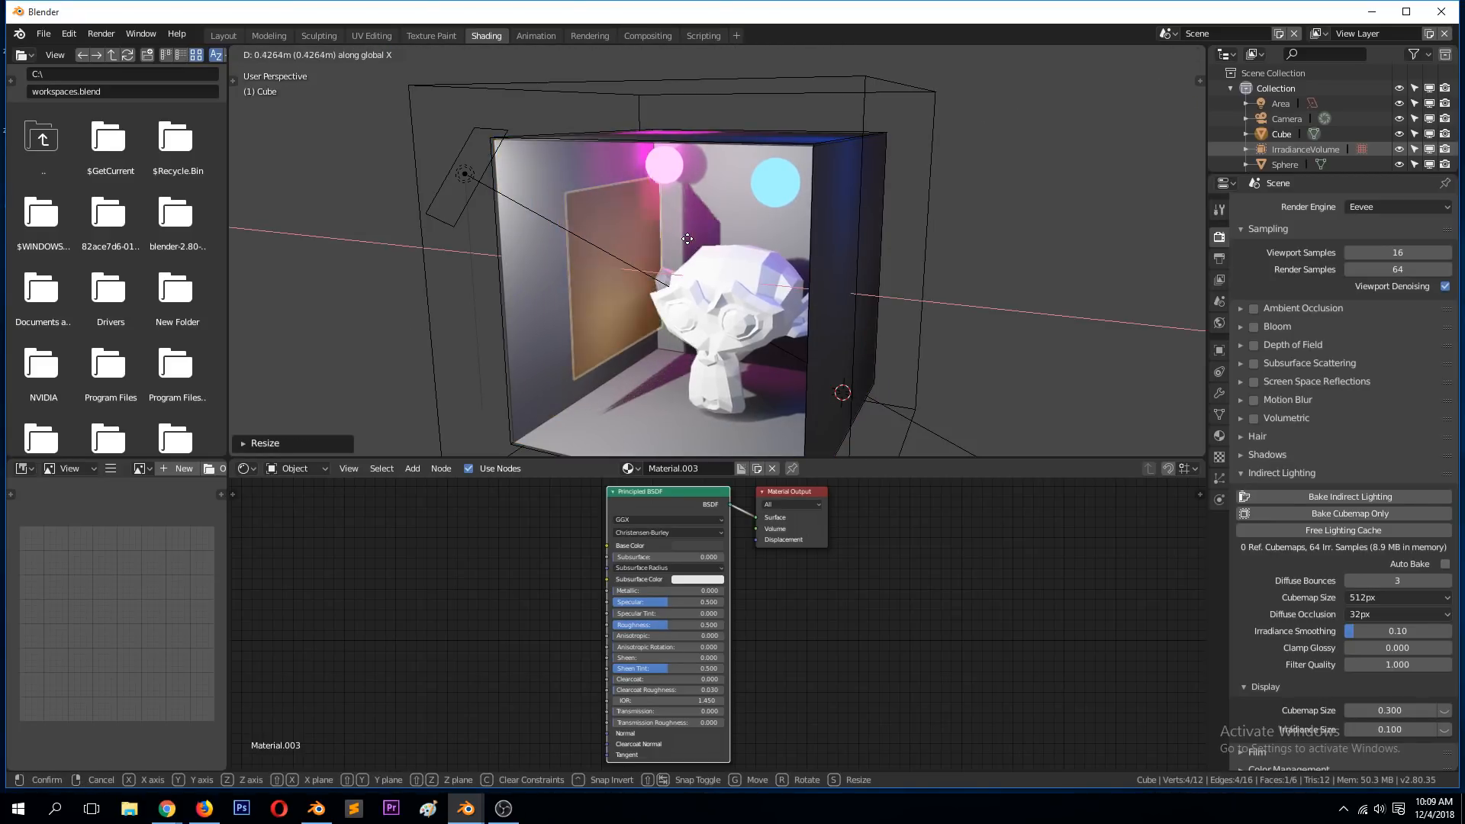
# - Shift the duplicated face along the X axis into the box and separate it as its own object
pyautogui.click(688, 254)
pyautogui.press('p')
pyautogui.click(693, 282)
pyautogui.press('Tab')
pyautogui.click(594, 309)
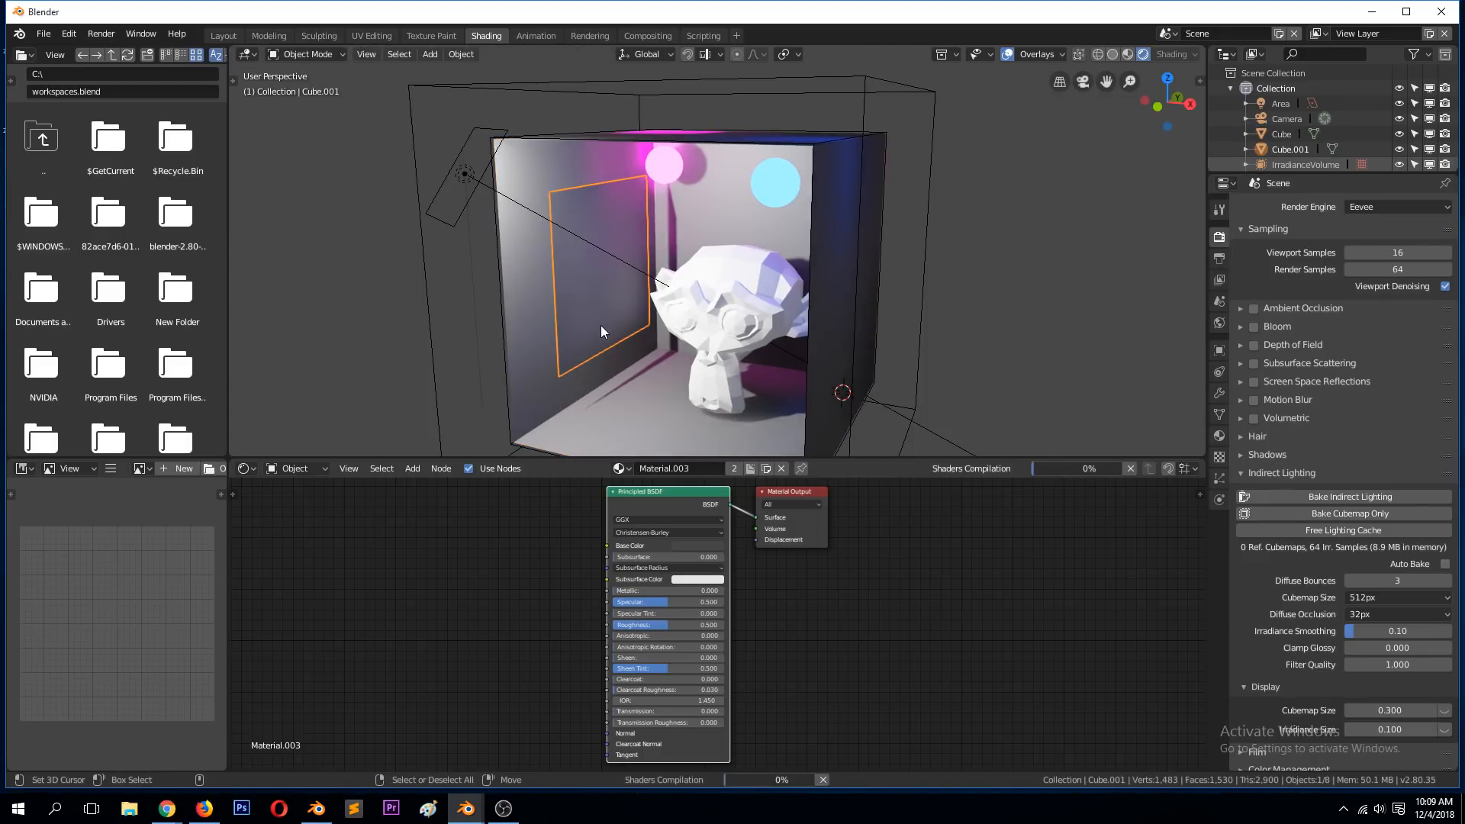
# - Give the panel its own copy of the box material with Metallic 1.000 and Roughness 0.000
pyautogui.click(735, 468)
pyautogui.moveTo(641, 591); pyautogui.dragTo(724, 591)
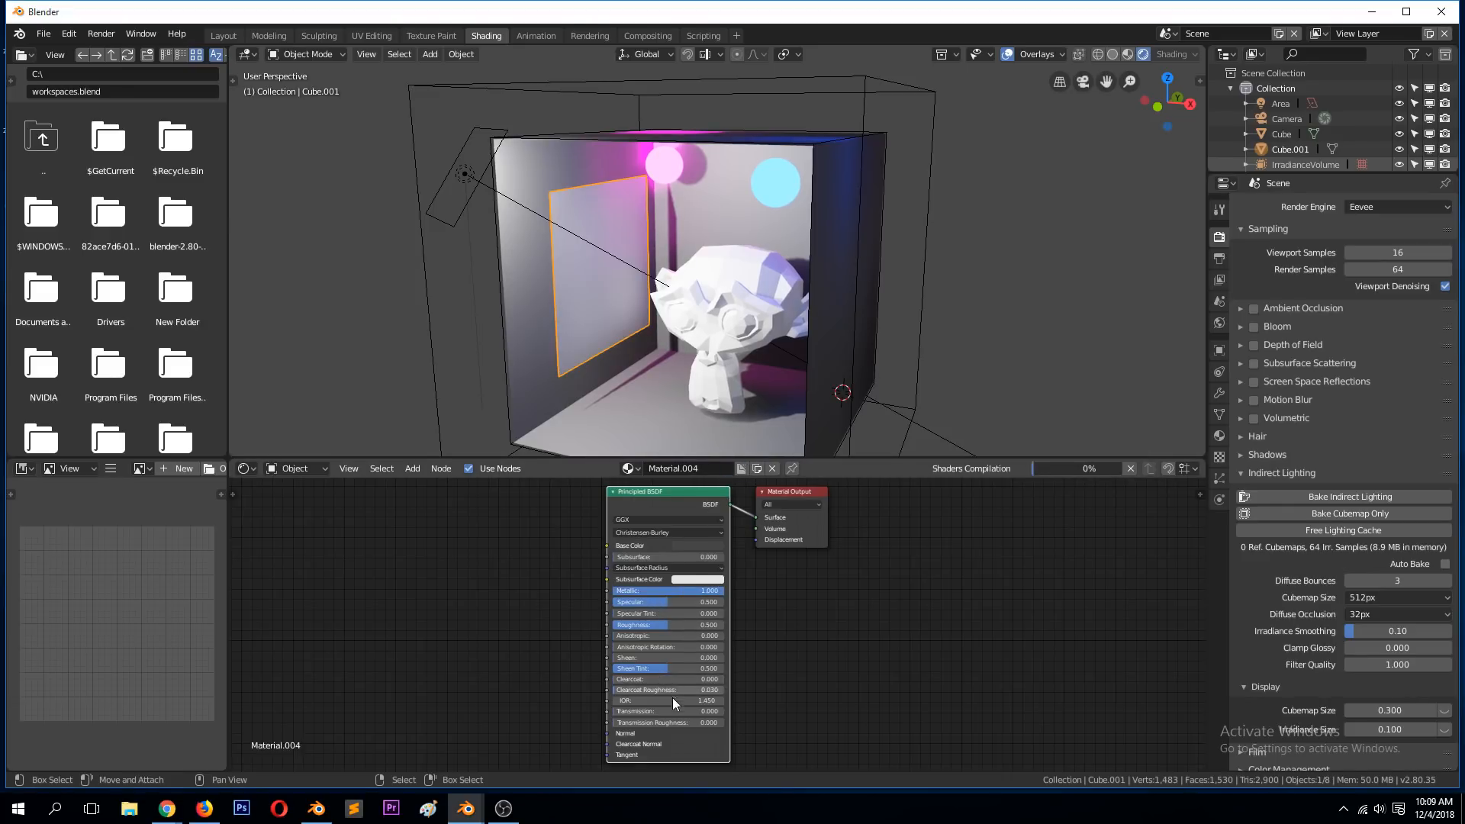
pyautogui.moveTo(664, 624); pyautogui.dragTo(611, 624)
pyautogui.moveTo(616, 351); pyautogui.dragTo(642, 304, button='middle')
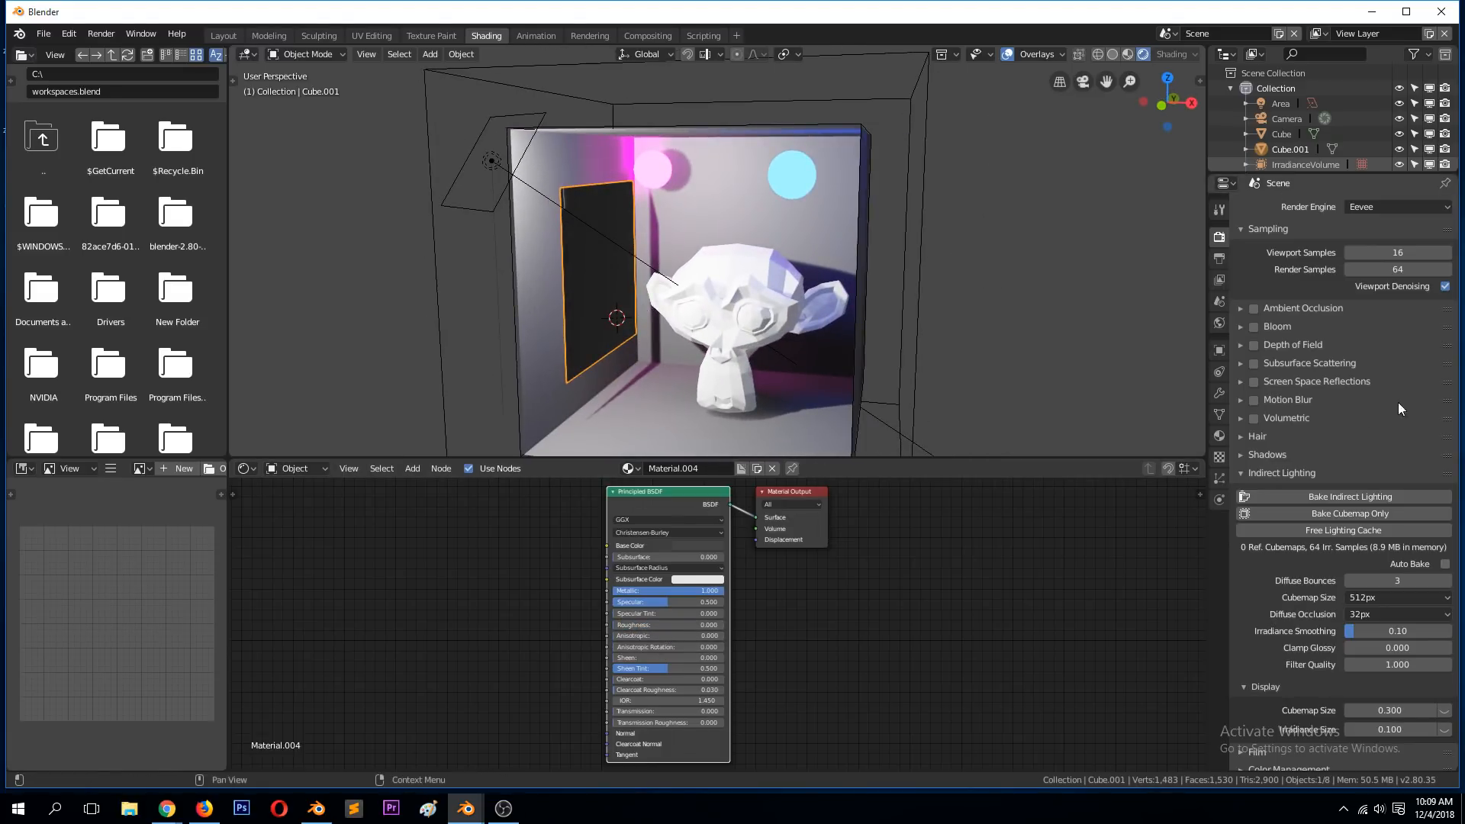
# - Replace the panel's material with a new light Principled BSDF material, with Metallic 1.000 and Roughness 0
pyautogui.click(1219, 436)
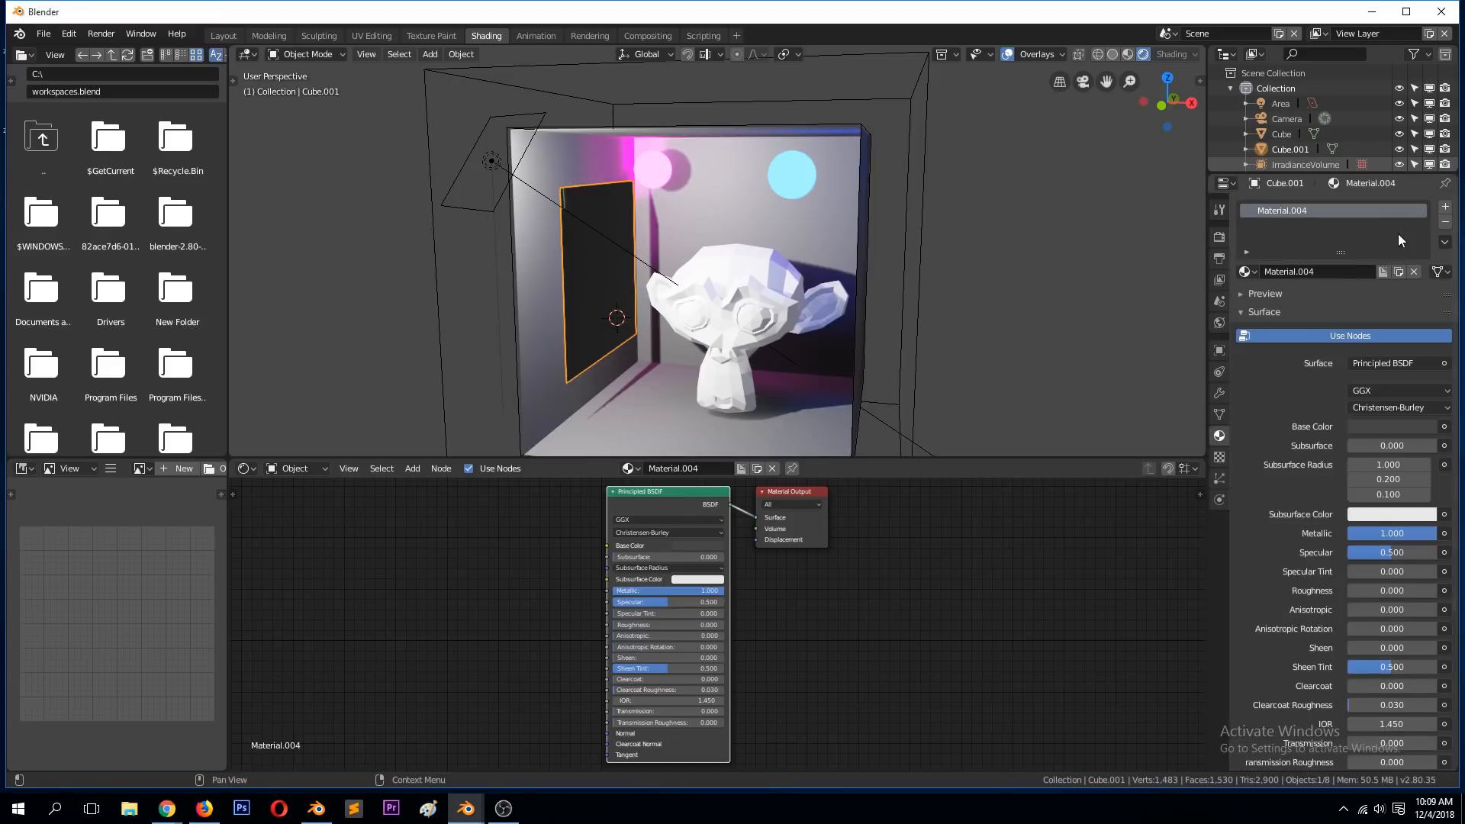
pyautogui.click(1445, 221)
pyautogui.click(1368, 273)
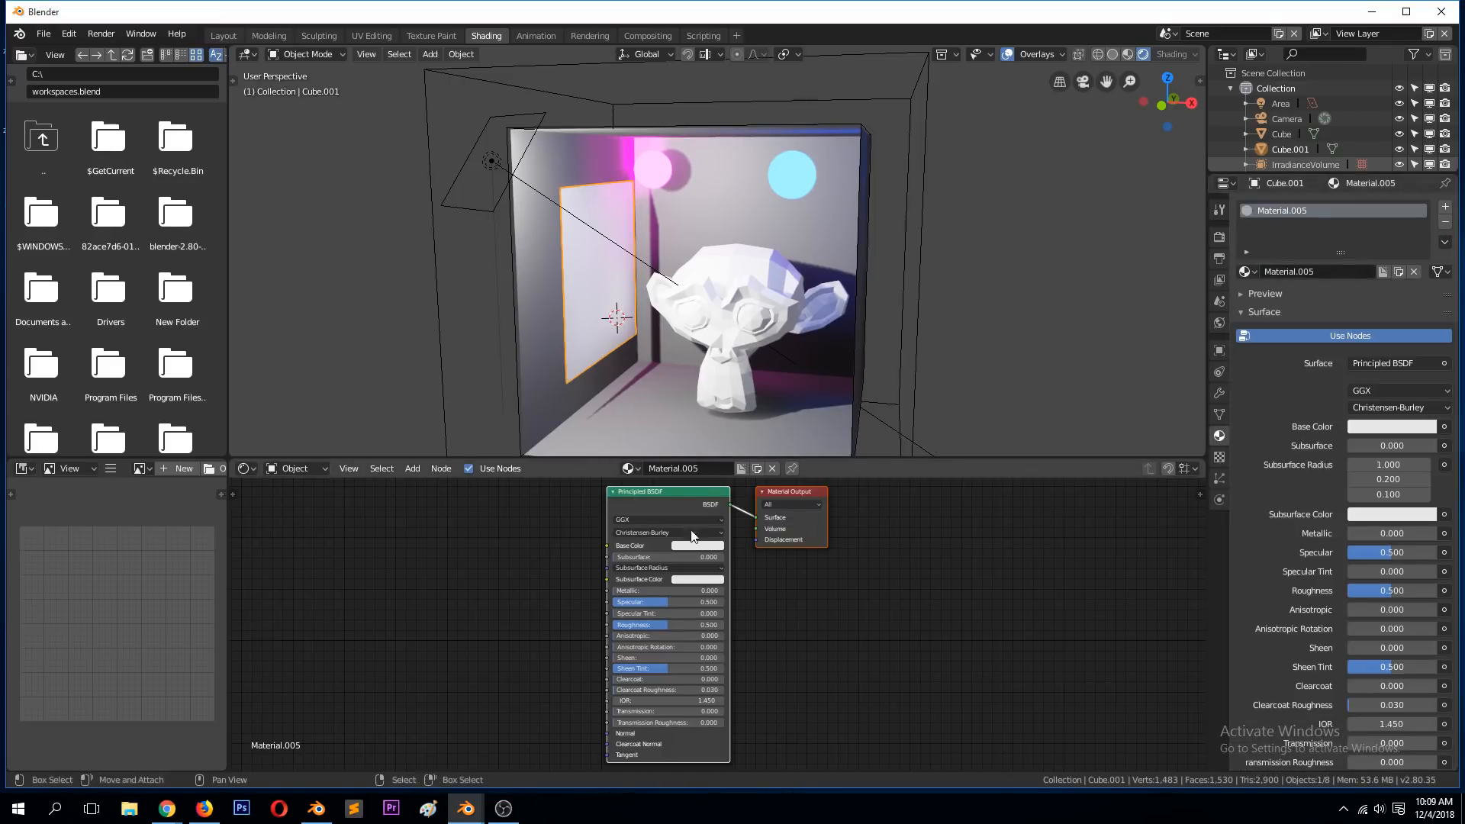
pyautogui.moveTo(643, 590); pyautogui.dragTo(722, 591)
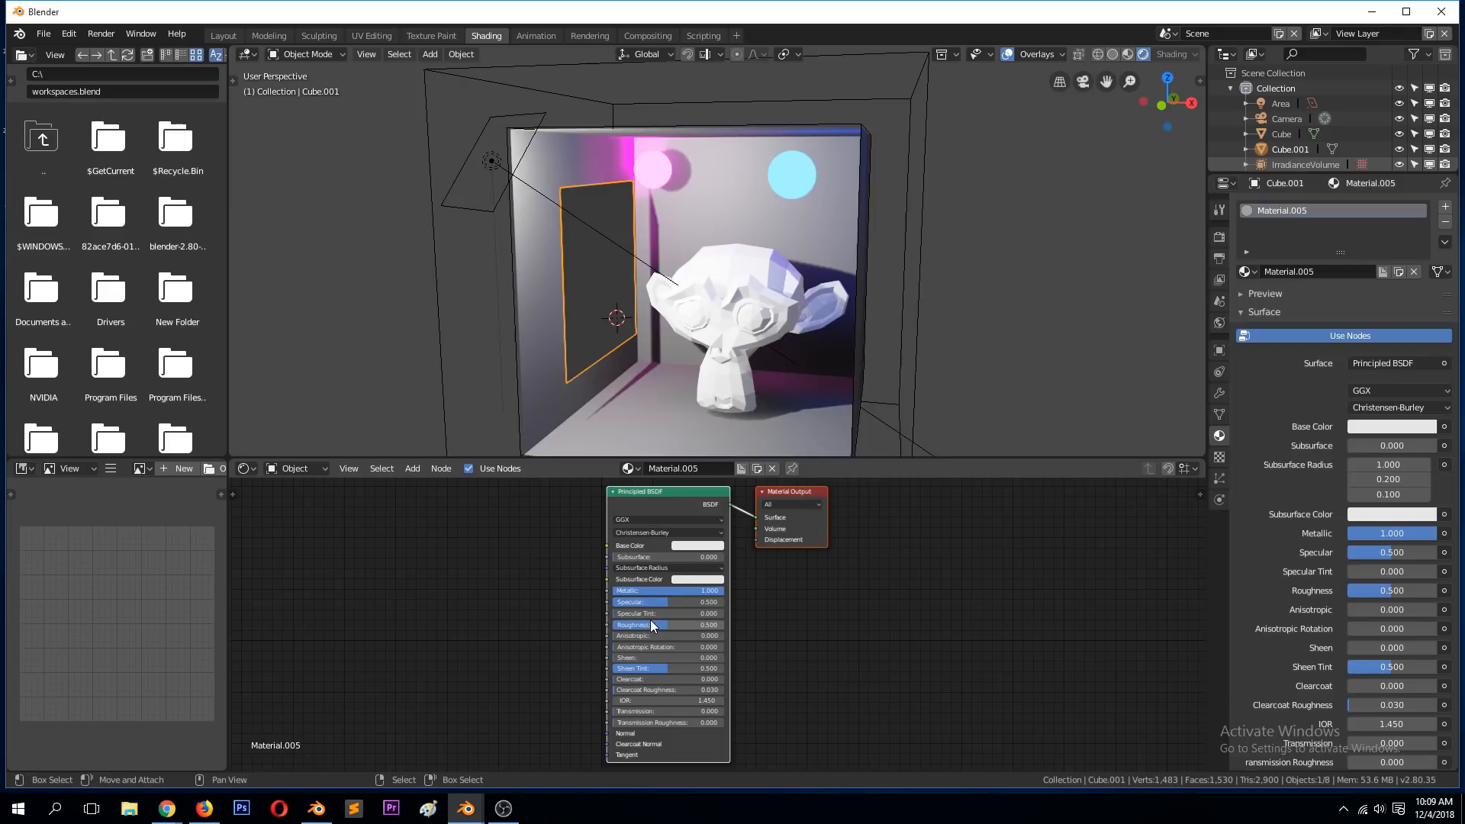
pyautogui.moveTo(655, 624); pyautogui.dragTo(599, 623)
# - Move the metallic panel to a new position beside the box's side wall
pyautogui.moveTo(653, 296)
pyautogui.mouseDown(button='middle')
pyautogui.moveTo(606, 279)
pyautogui.moveTo(601, 317)
pyautogui.moveTo(651, 298)
pyautogui.mouseUp(button='middle')
pyautogui.press('g')
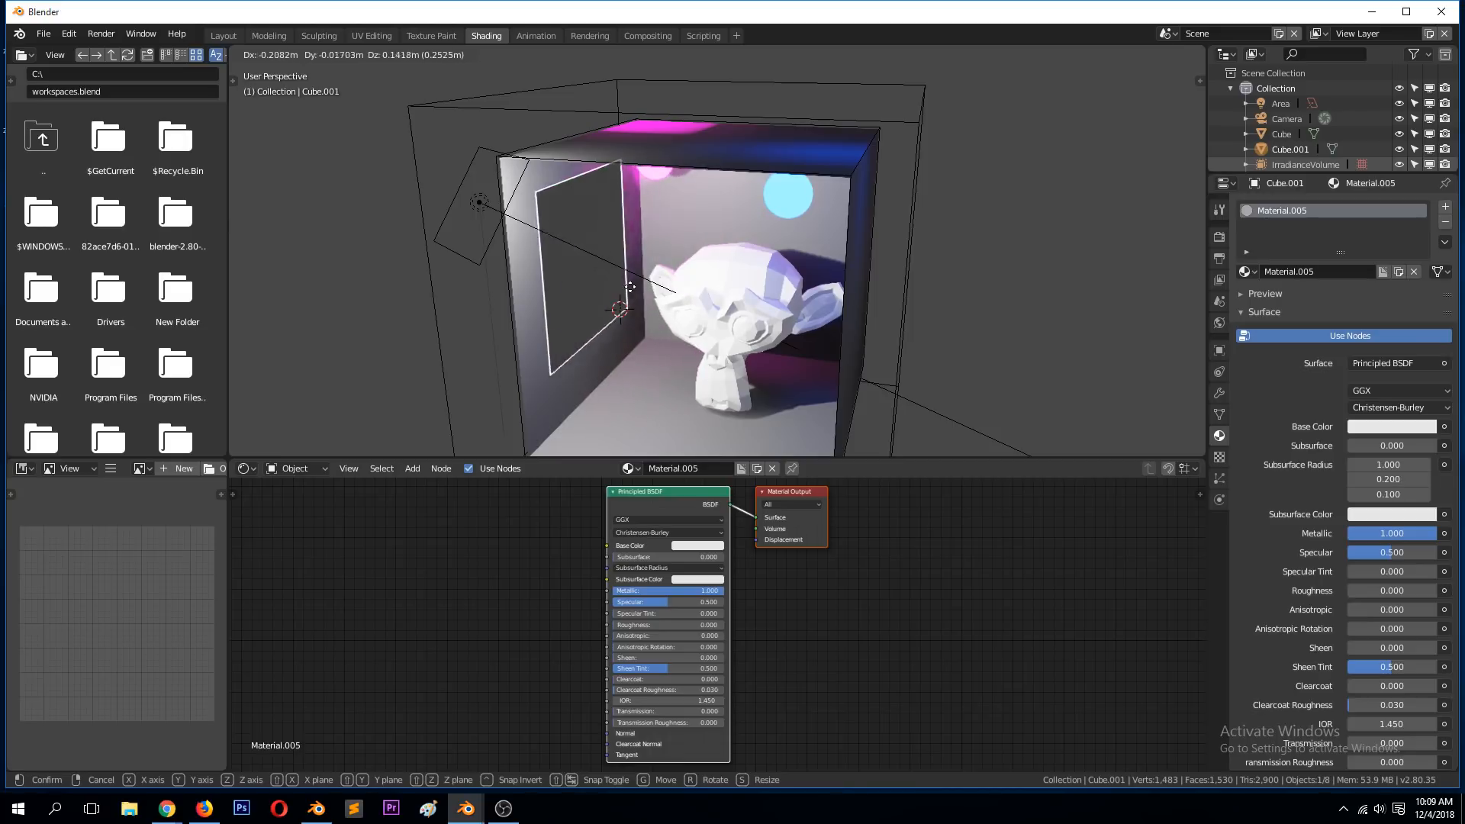
pyautogui.click(659, 303)
pyautogui.moveTo(659, 303); pyautogui.dragTo(662, 345, button='middle')
pyautogui.hotkey('shift', 'a')
pyautogui.moveTo(708, 209)
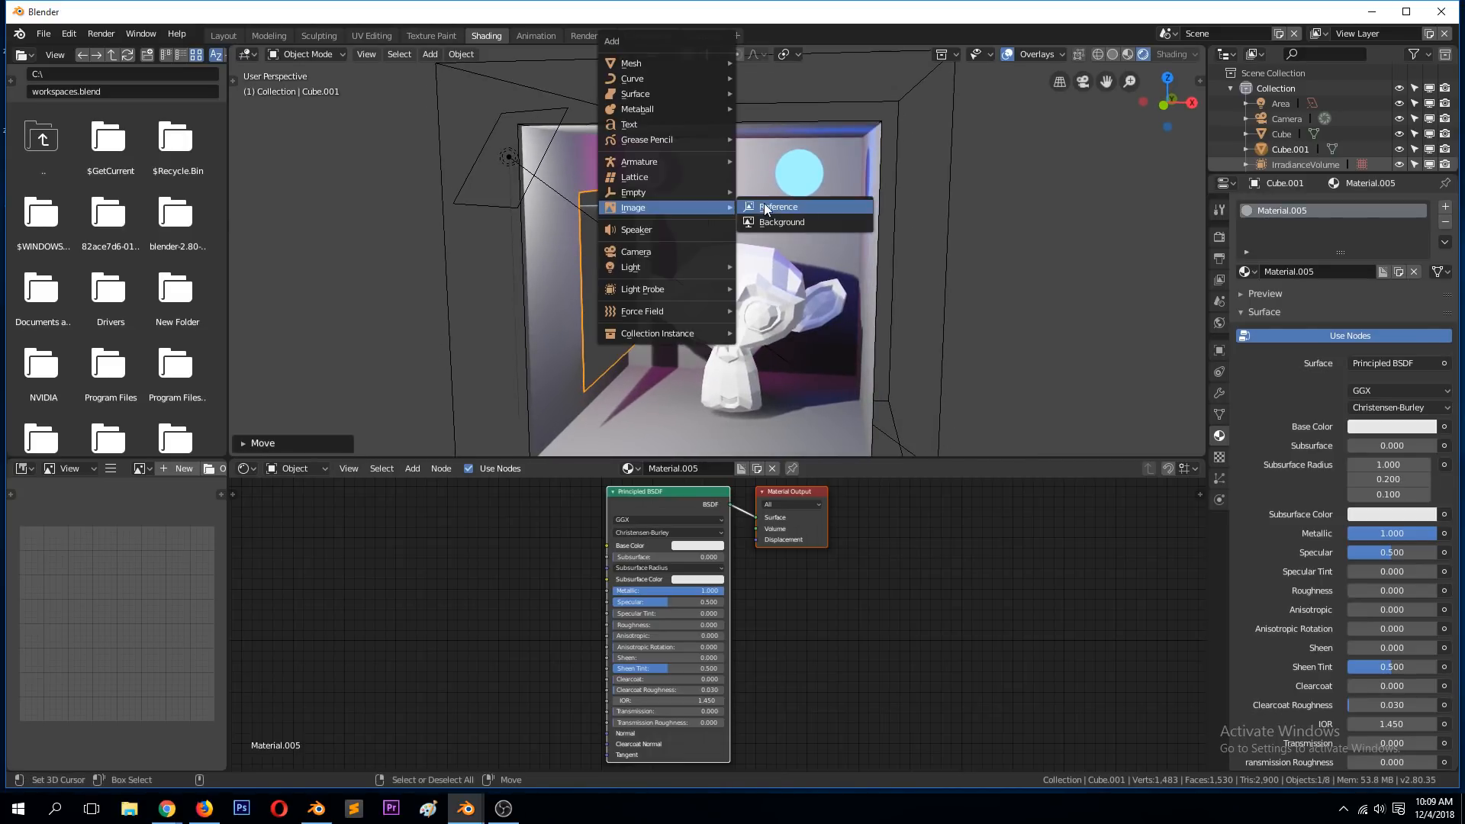
pyautogui.moveTo(680, 66)
pyautogui.click(823, 93)
pyautogui.press('x')
pyautogui.click(822, 163)
# - Add a UV sphere and move it in front of the metallic panel beside the monkey head
pyautogui.hotkey('shift', 'a')
pyautogui.moveTo(776, 185)
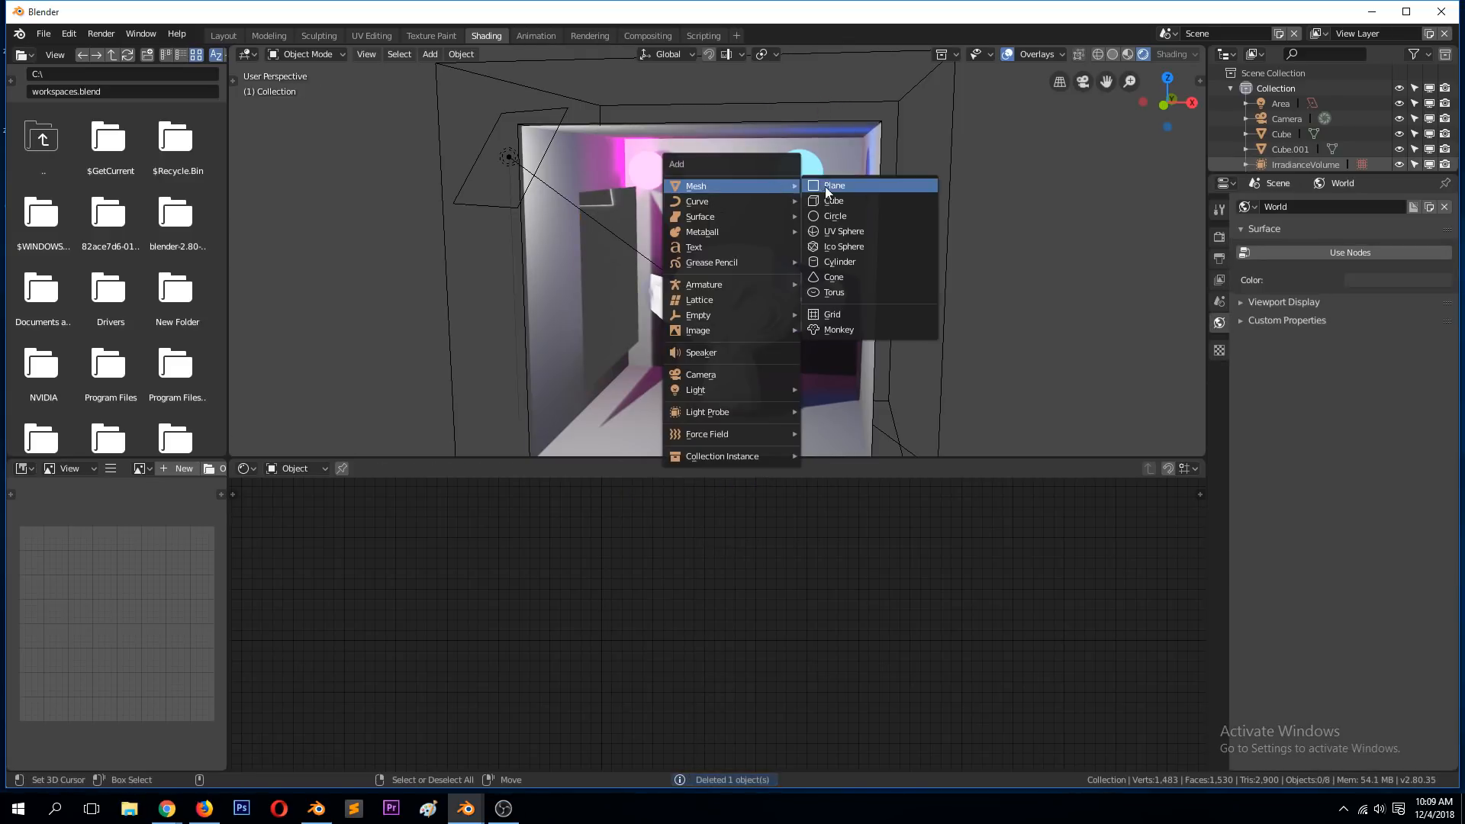
pyautogui.click(852, 228)
pyautogui.moveTo(818, 281); pyautogui.dragTo(859, 213, button='middle')
pyautogui.press('g')
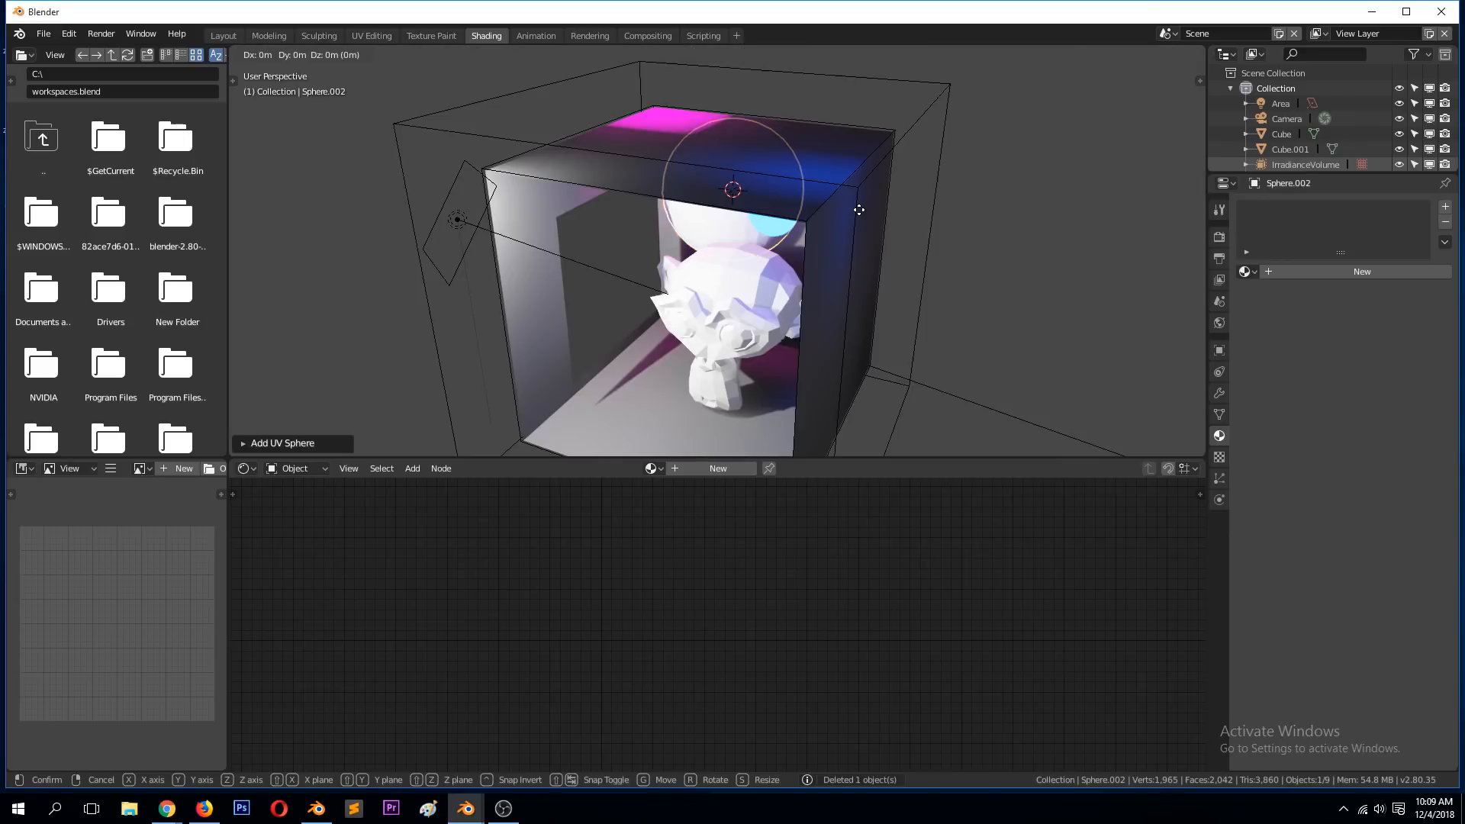
pyautogui.click(823, 241)
pyautogui.press('a')
pyautogui.press('s')
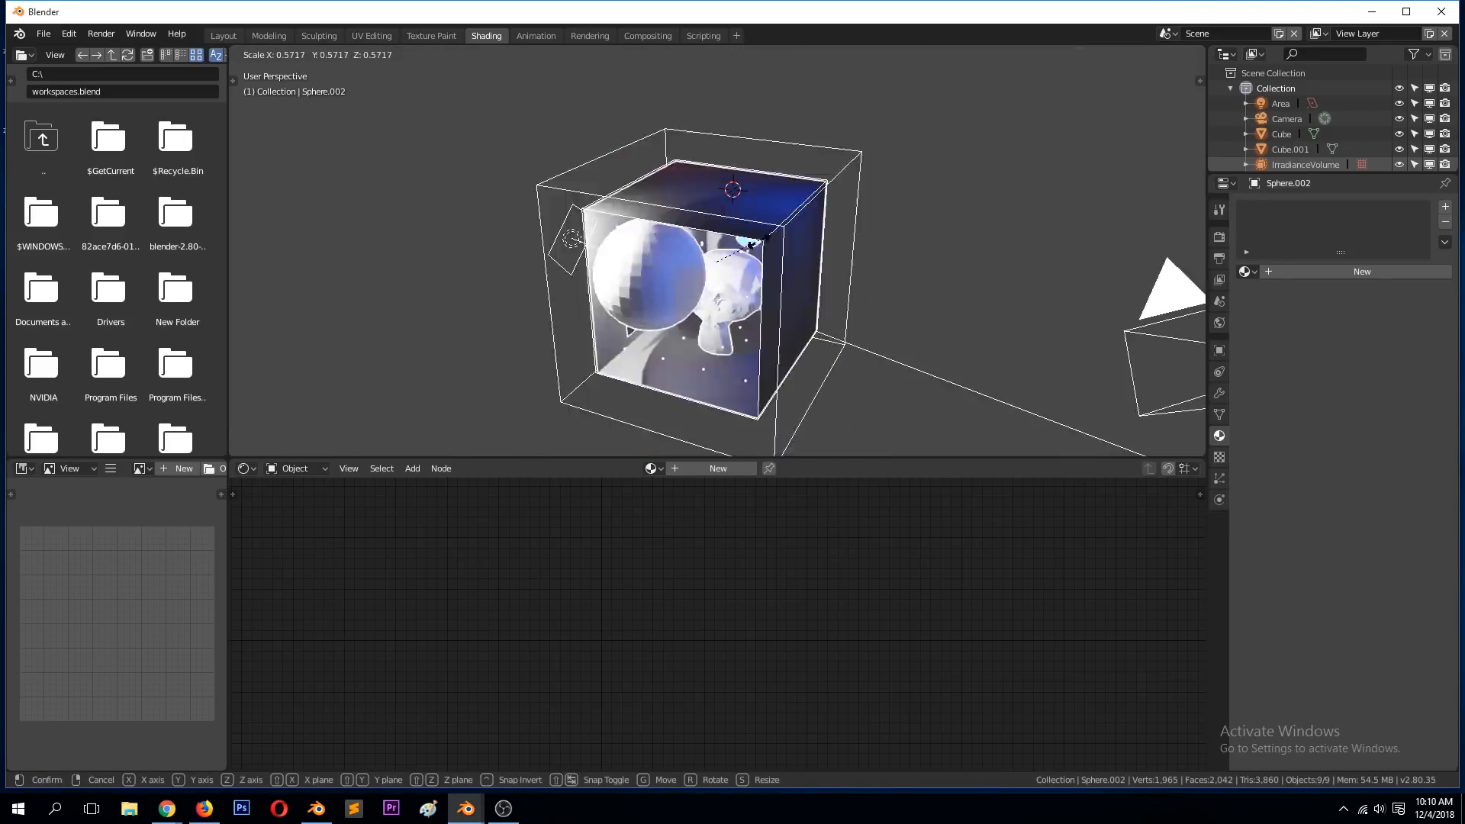
pyautogui.rightClick(662, 271)
pyautogui.hotkey('alt', 'a')
# - Scale the new sphere to about 0.39 and lower it about 0.73 m along the Z axis
pyautogui.click(663, 272)
pyautogui.press('s')
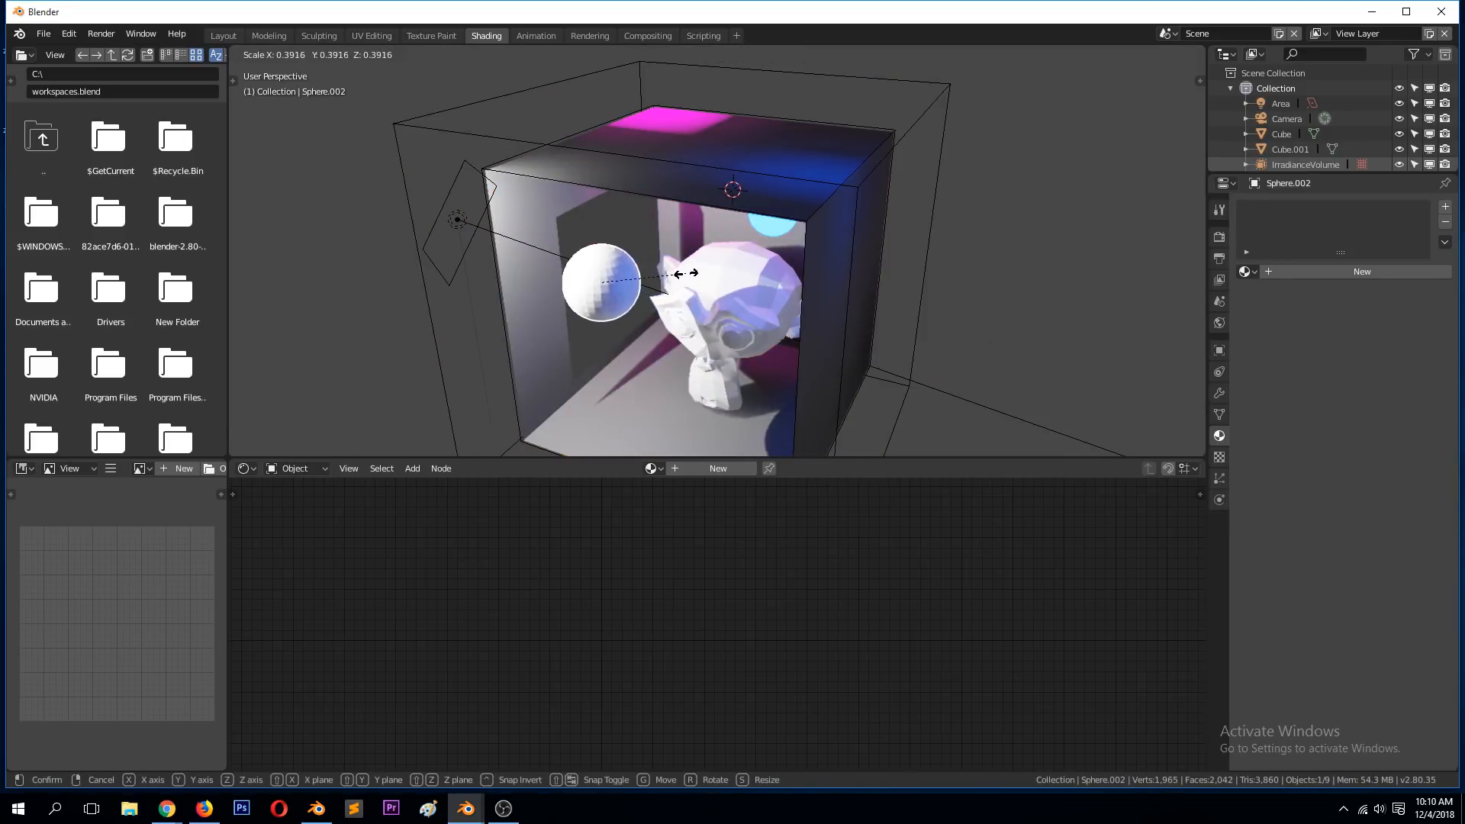
pyautogui.click(685, 272)
pyautogui.press('g')
pyautogui.press('z')
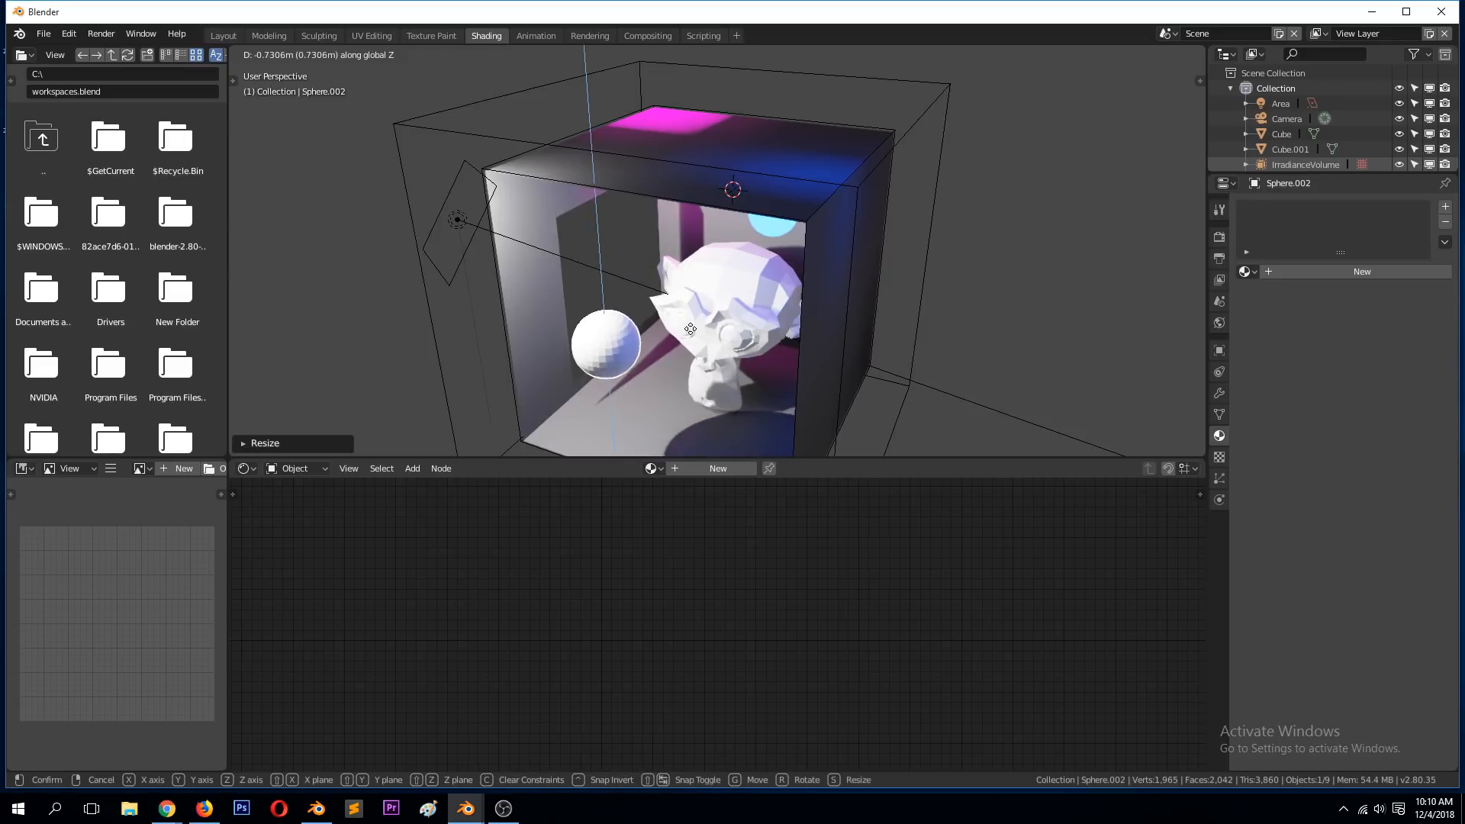
pyautogui.click(690, 329)
# - Shade the new sphere smooth and assign it the existing metallic Material.005
pyautogui.moveTo(689, 329); pyautogui.dragTo(718, 313, button='middle')
pyautogui.rightClick(717, 312)
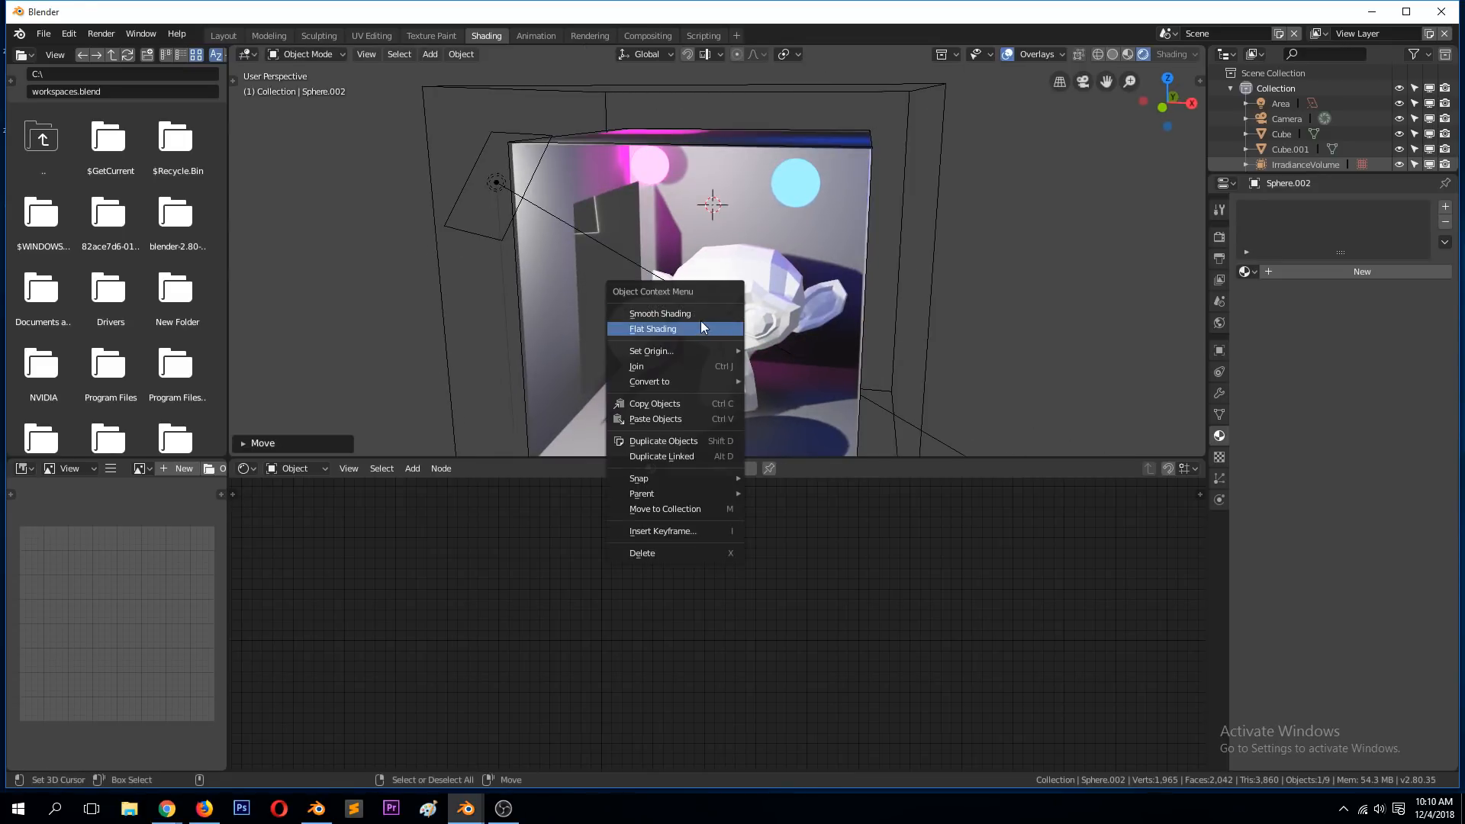
pyautogui.click(704, 329)
pyautogui.click(649, 468)
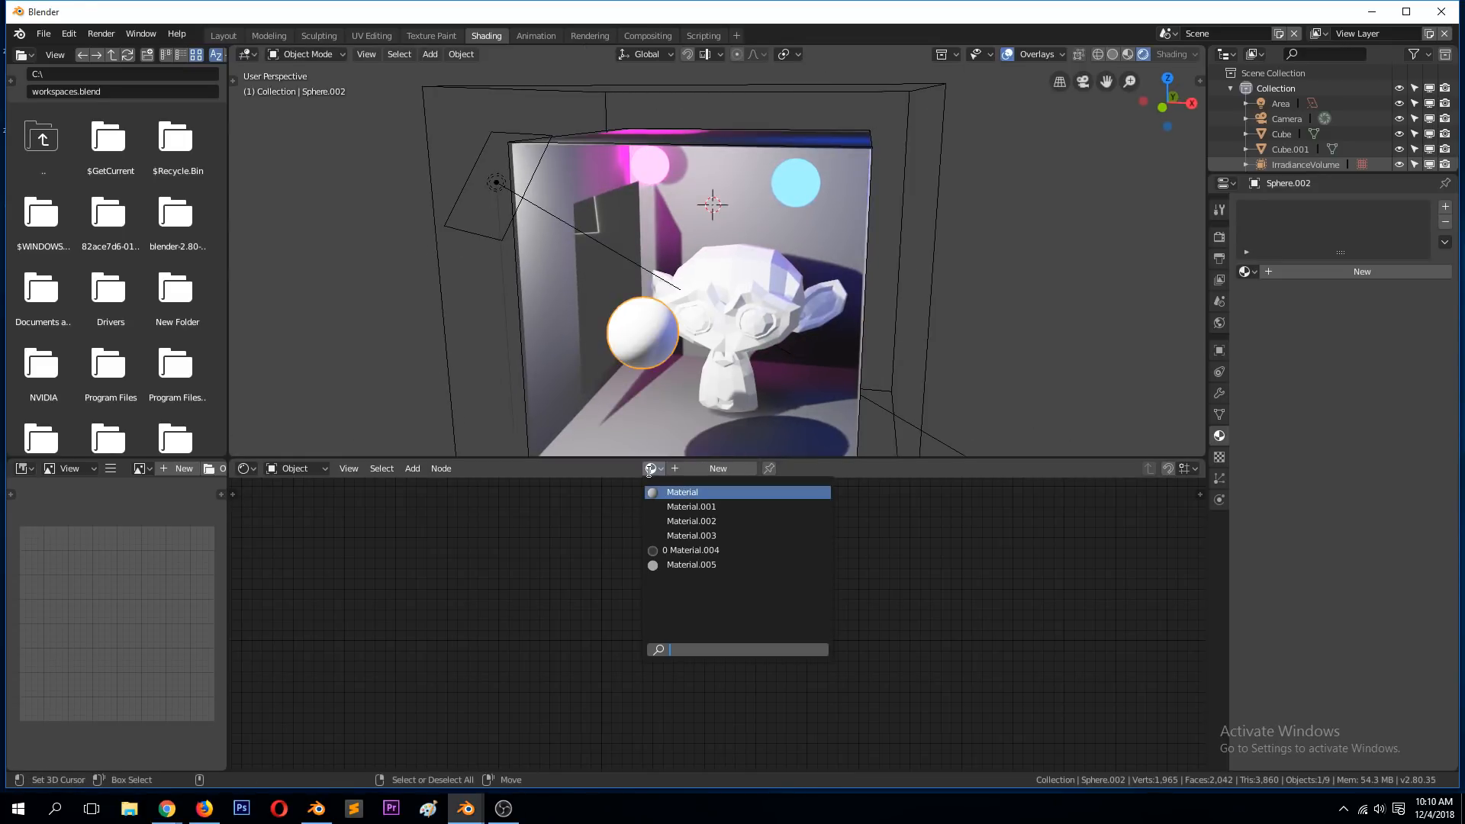
pyautogui.click(681, 565)
pyautogui.scroll(3, 706, 401)
pyautogui.moveTo(711, 389)
pyautogui.mouseDown(button='middle')
pyautogui.moveTo(645, 367)
pyautogui.moveTo(658, 393)
pyautogui.moveTo(801, 396)
pyautogui.moveTo(781, 415)
pyautogui.moveTo(690, 407)
pyautogui.mouseUp(button='middle')
pyautogui.scroll(-4, 690, 407)
# - Duplicate the monkey head, place the copy in front of the box and scale it down
pyautogui.rightClick(745, 287)
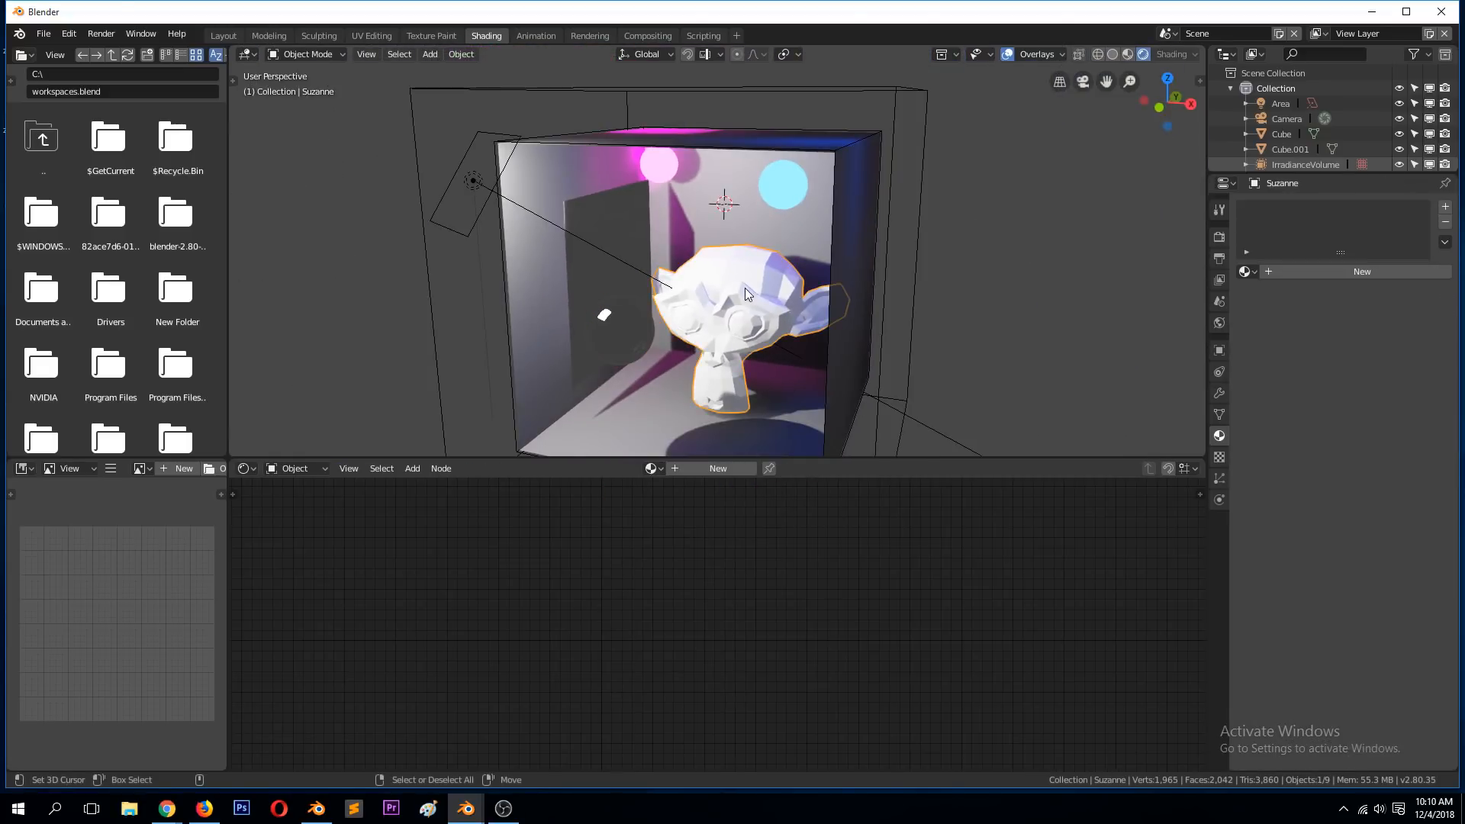
pyautogui.rightClick(765, 249)
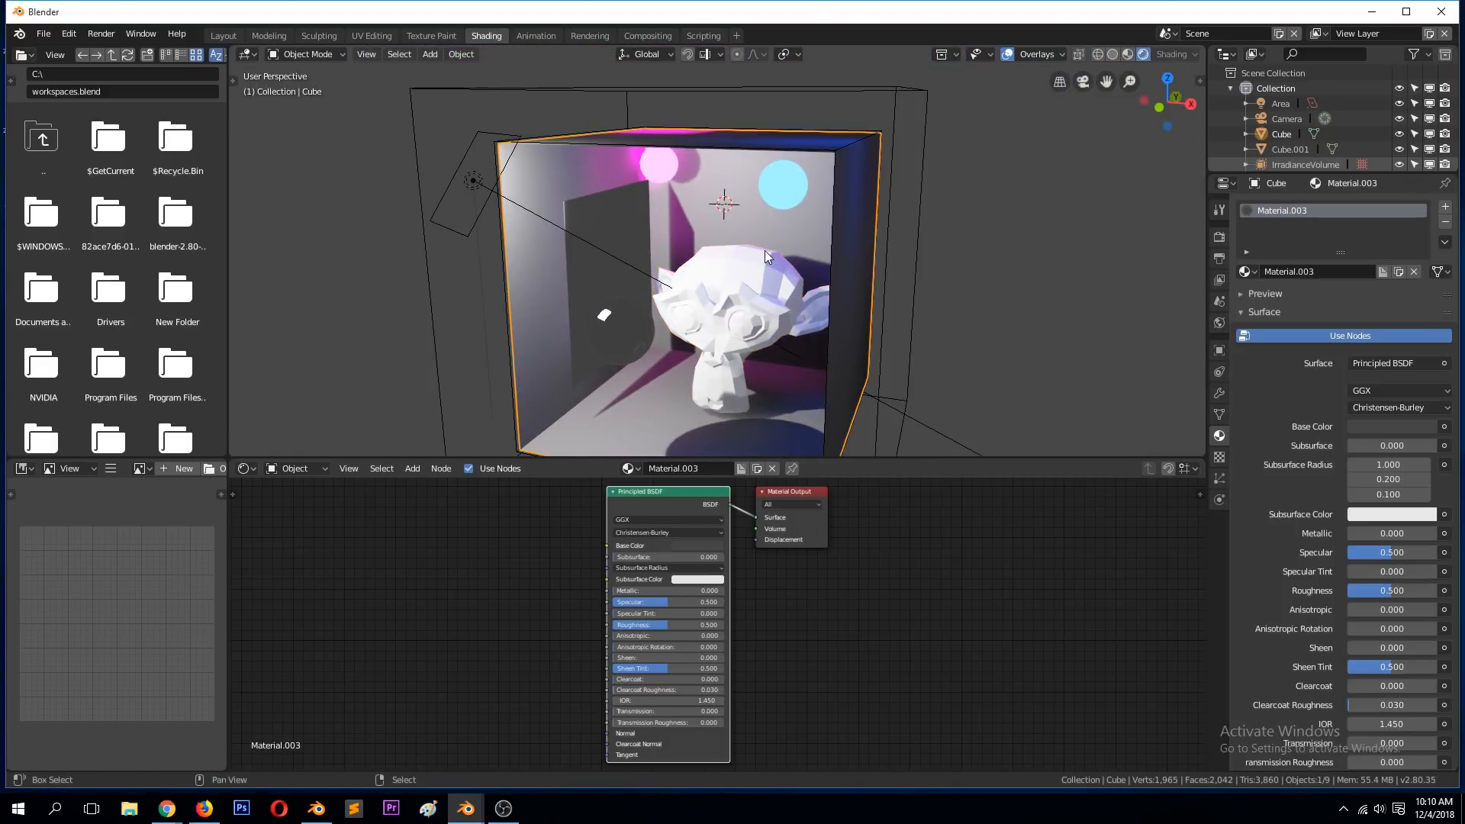
pyautogui.rightClick(762, 267)
pyautogui.press('g')
pyautogui.press('y')
pyautogui.click(621, 388)
pyautogui.press('s')
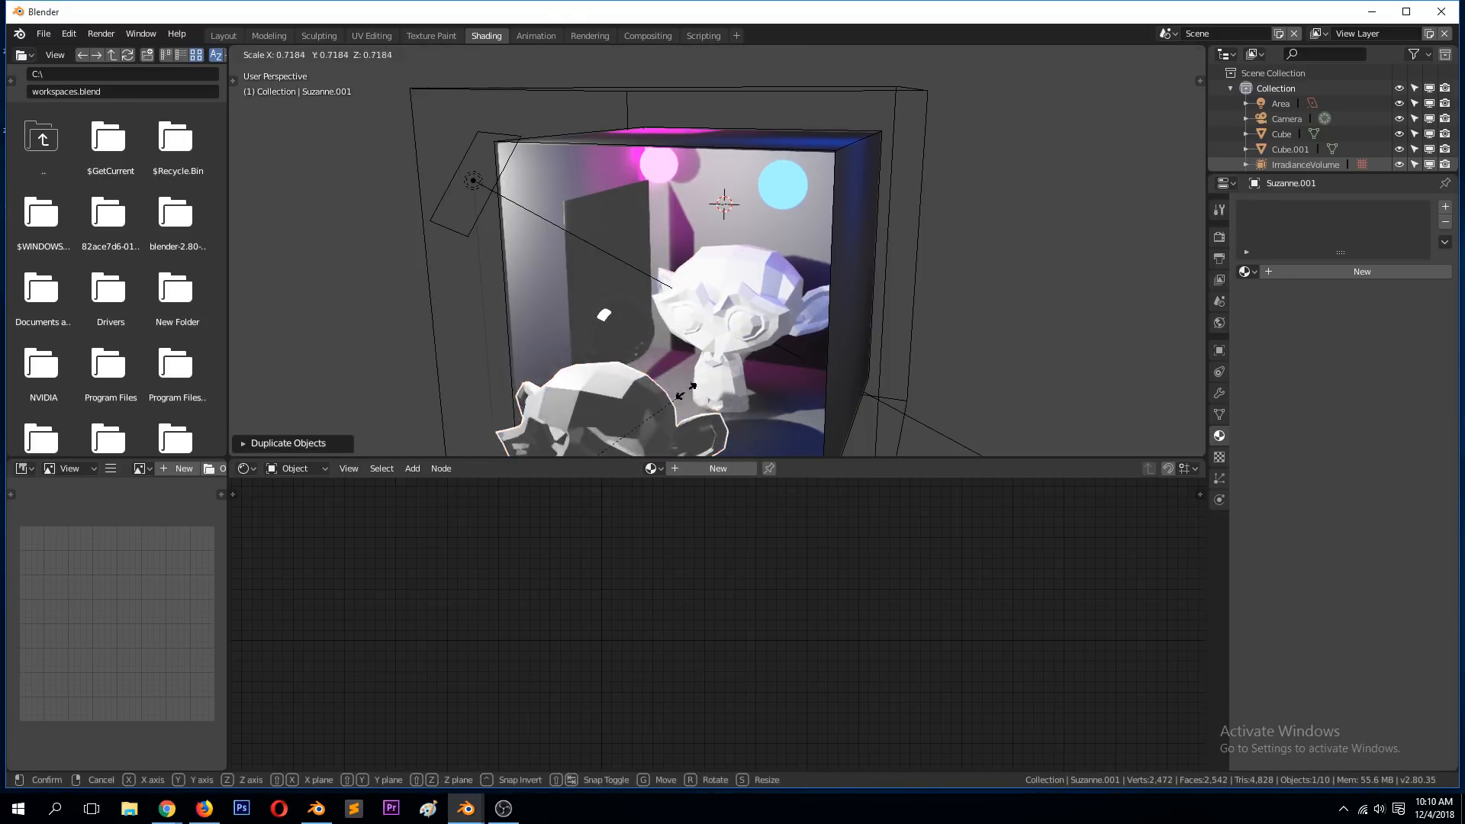
pyautogui.click(642, 417)
# - Move the small monkey head into the box, next to the metallic sphere
pyautogui.press('g')
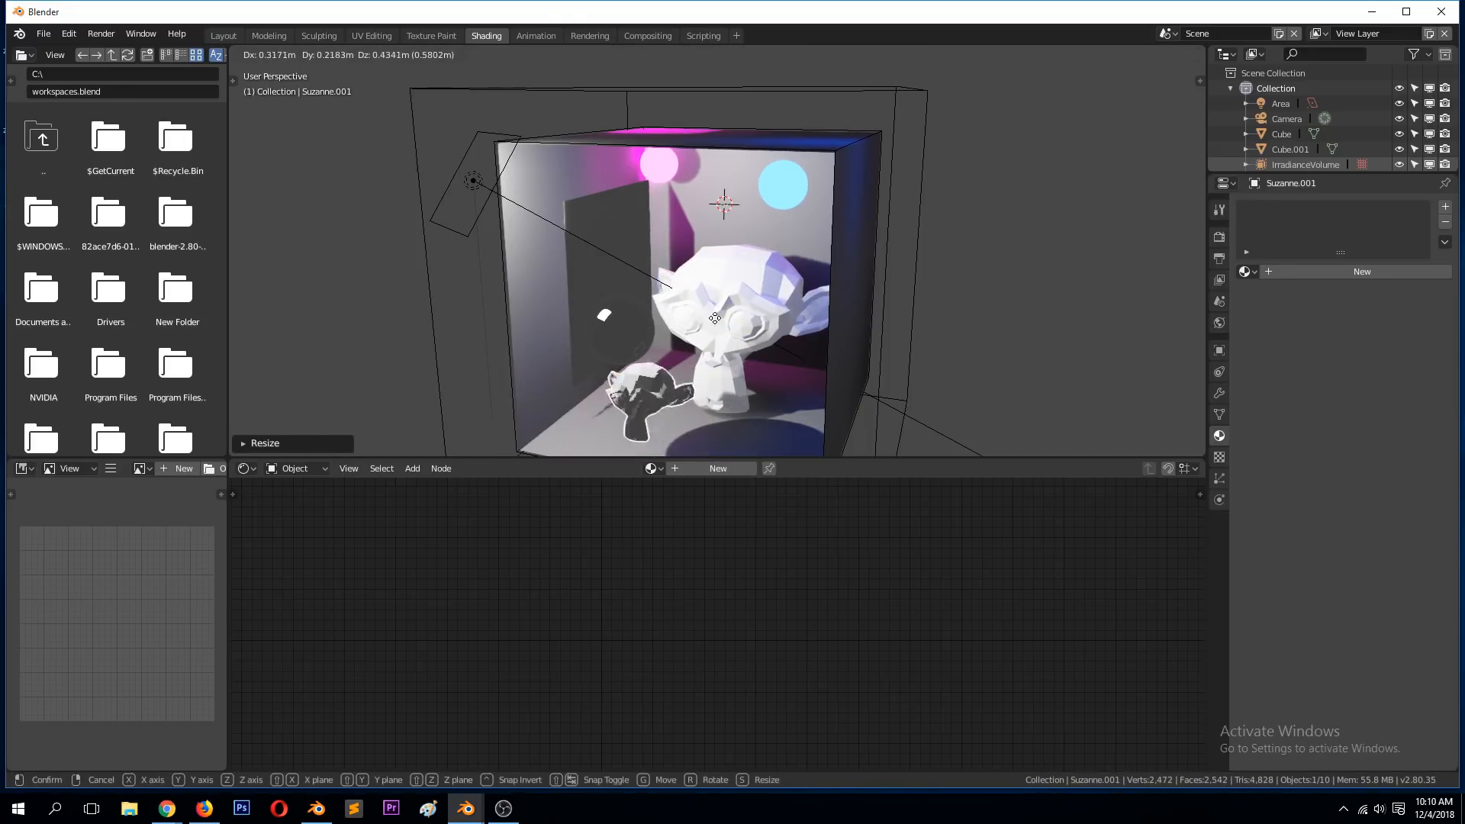
pyautogui.click(752, 377)
pyautogui.moveTo(752, 377); pyautogui.dragTo(851, 314, button='middle')
pyautogui.press('g')
pyautogui.click(785, 361)
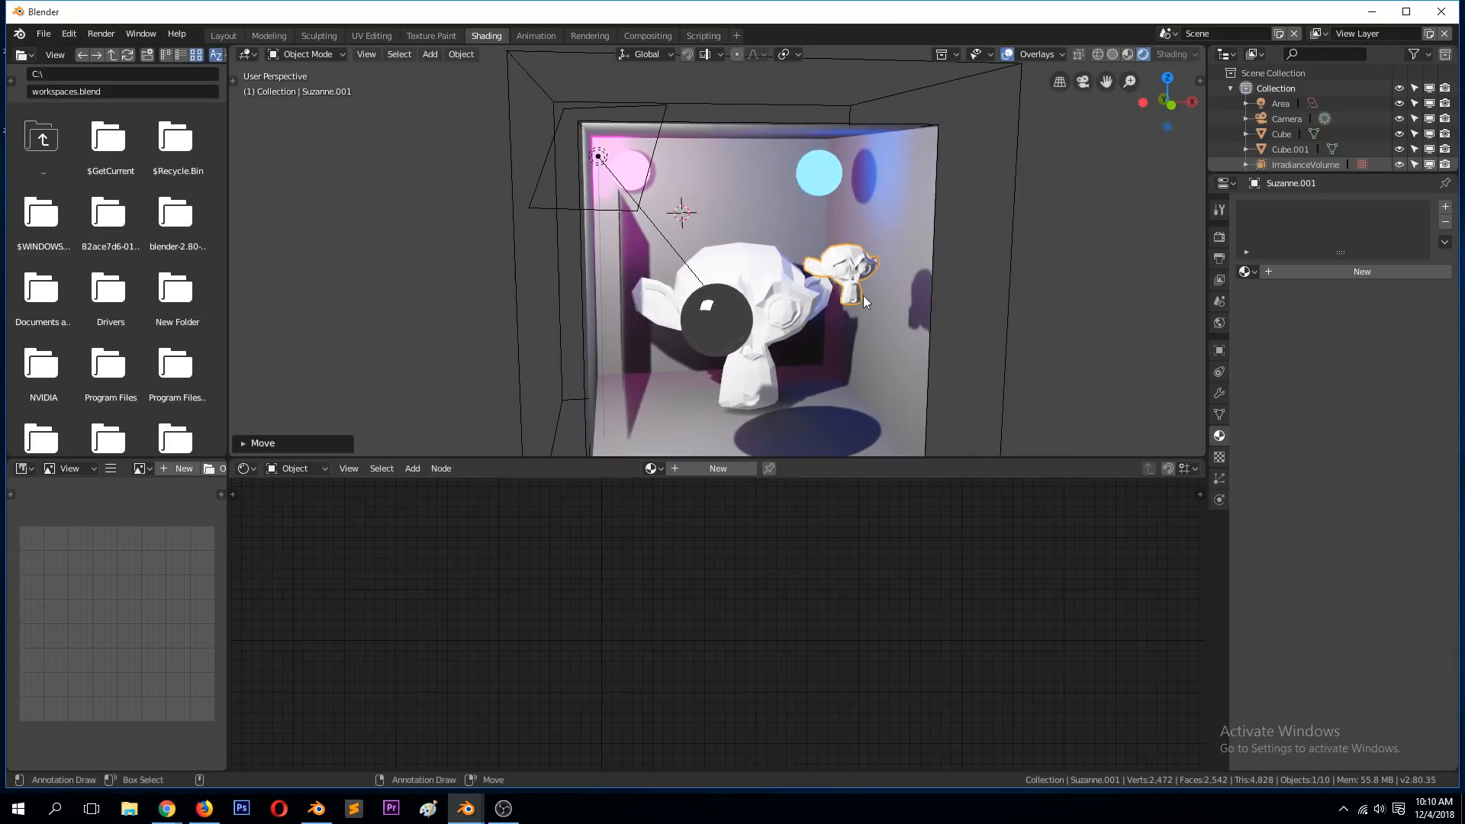
pyautogui.press('g')
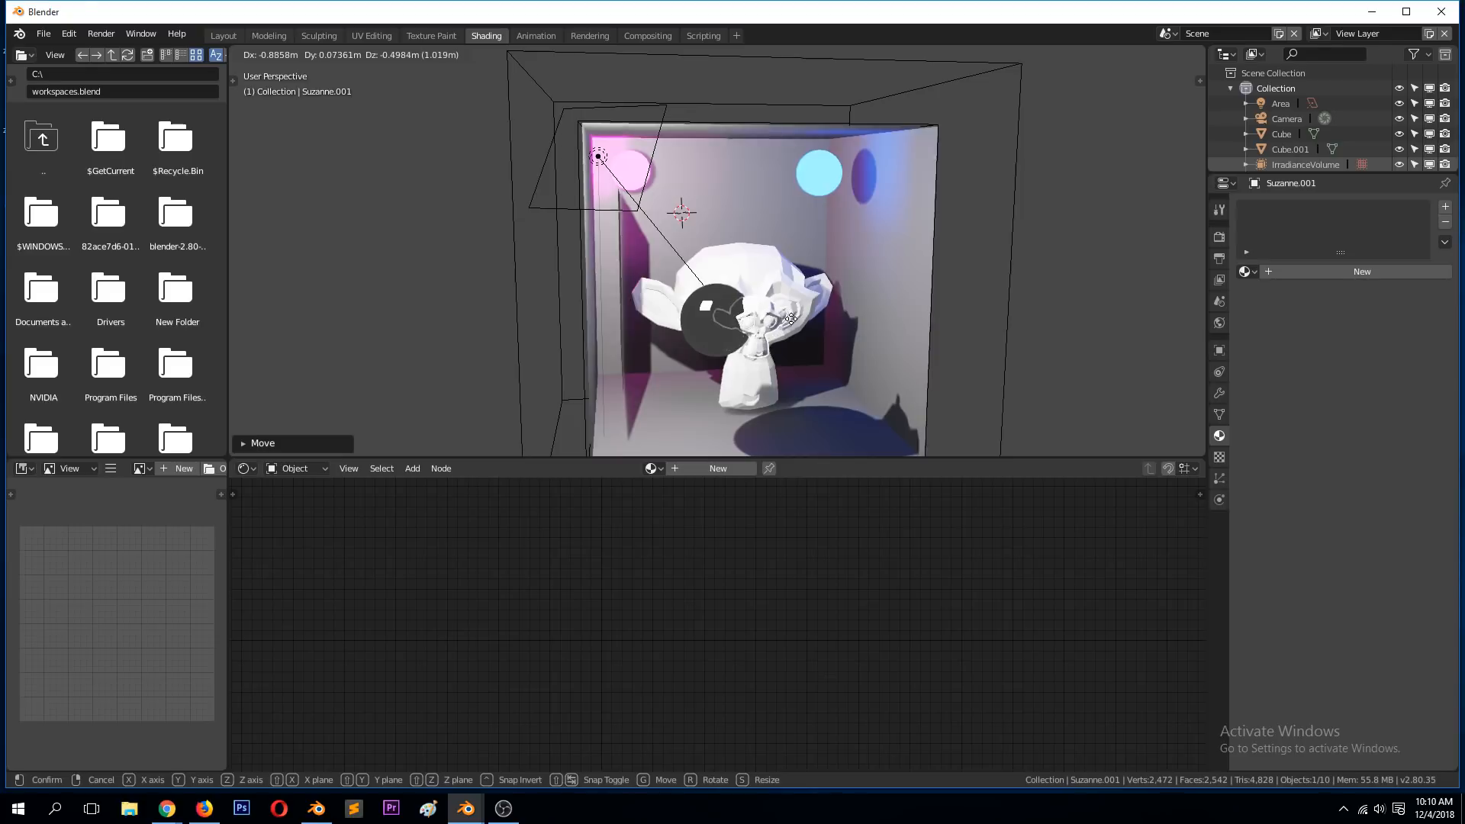
pyautogui.click(786, 328)
# - Compare the metallic sphere's and panel's reflections in LookDev shading, and return to Rendered shading
pyautogui.moveTo(786, 328); pyautogui.dragTo(614, 376, button='middle')
pyautogui.scroll(4, 698, 395)
pyautogui.hotkey('alt', 'a')
pyautogui.click(516, 325)
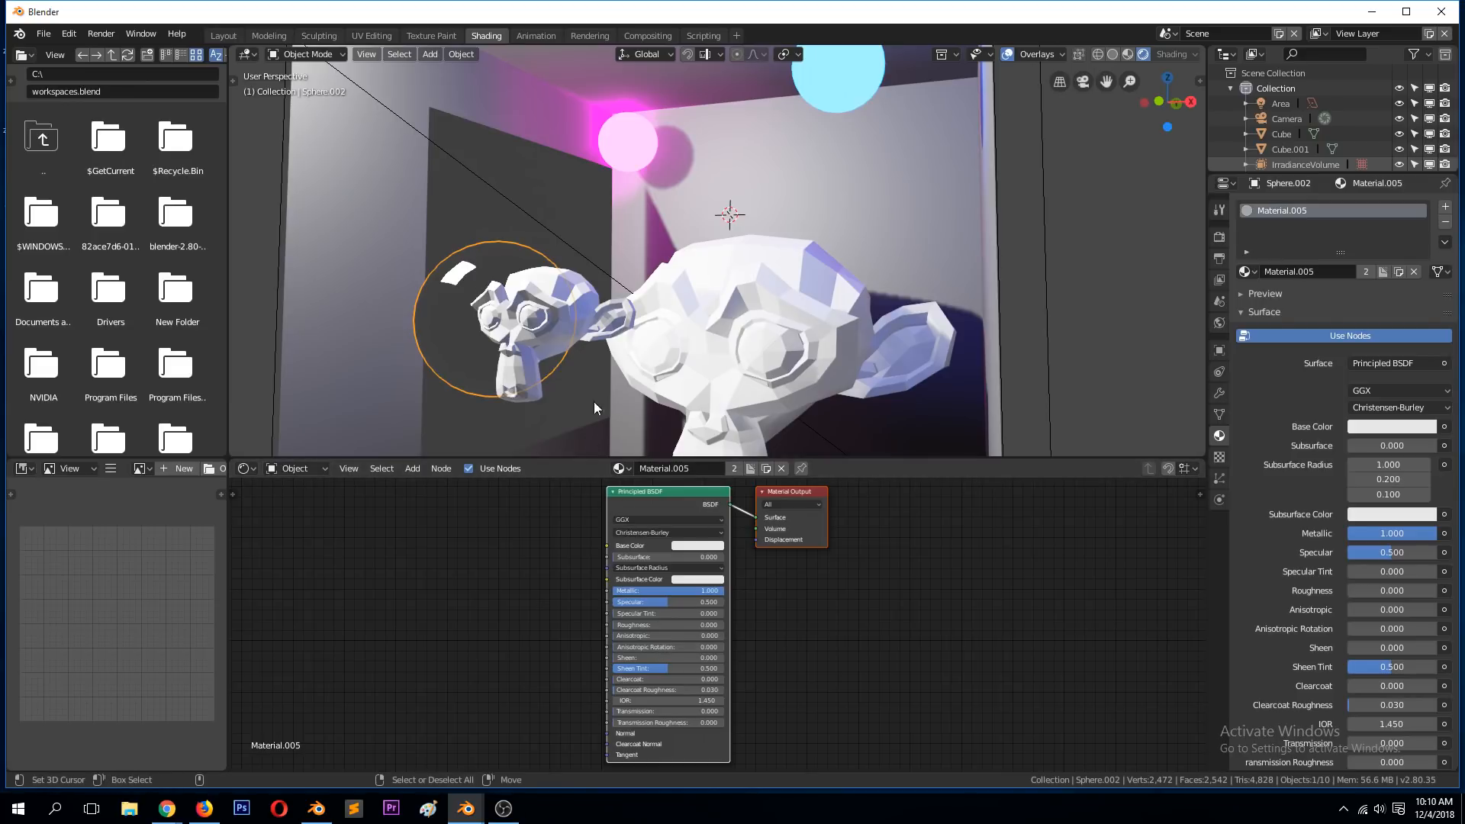
pyautogui.click(1131, 51)
pyautogui.moveTo(656, 338)
pyautogui.mouseDown(button='middle')
pyautogui.moveTo(712, 328)
pyautogui.moveTo(697, 335)
pyautogui.mouseUp(button='middle')
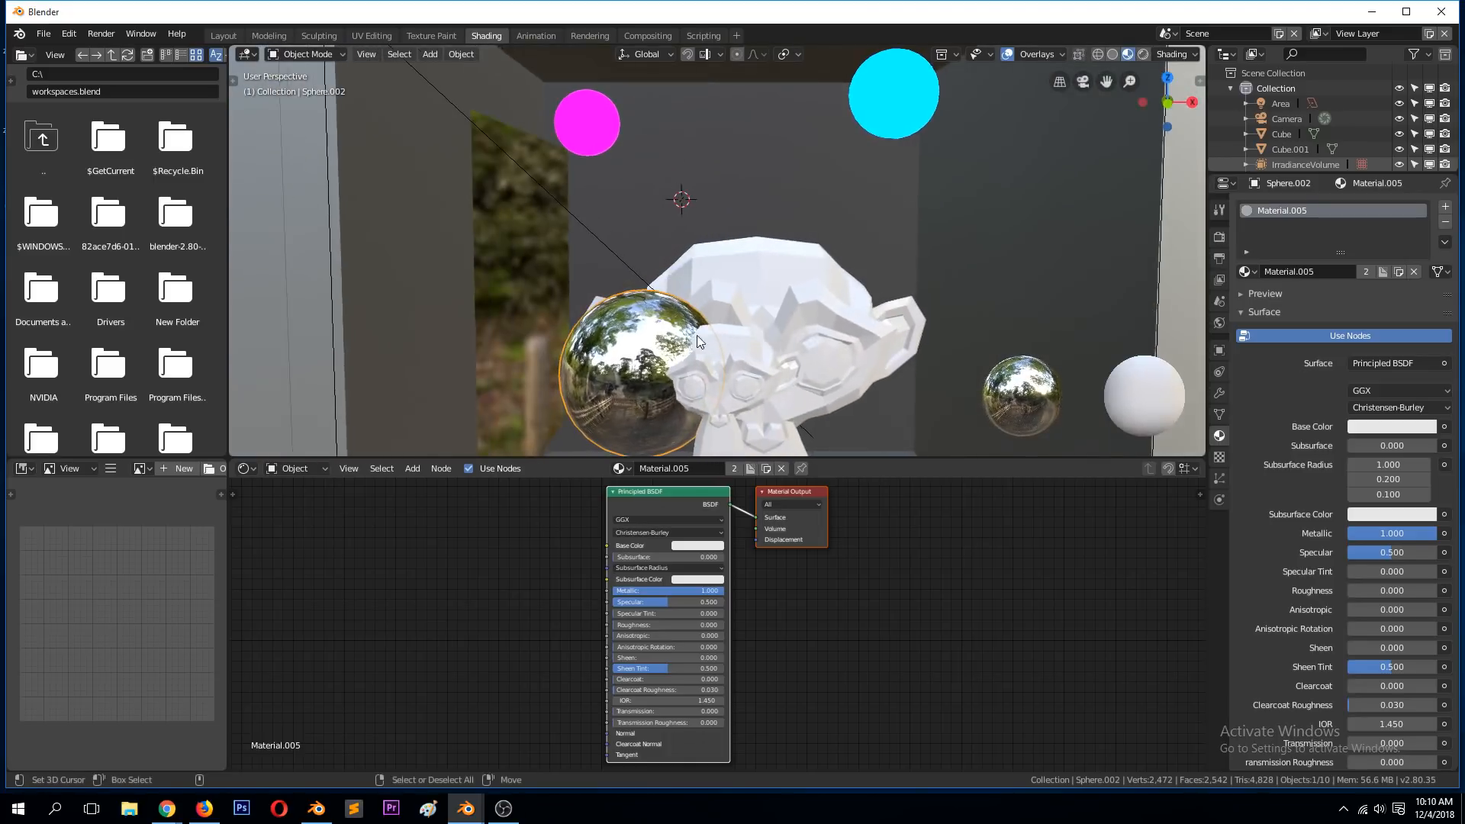
pyautogui.moveTo(919, 246)
pyautogui.mouseDown(button='middle')
pyautogui.moveTo(859, 240)
pyautogui.moveTo(899, 242)
pyautogui.mouseUp(button='middle')
pyautogui.moveTo(533, 340); pyautogui.dragTo(1166, 248, button='middle')
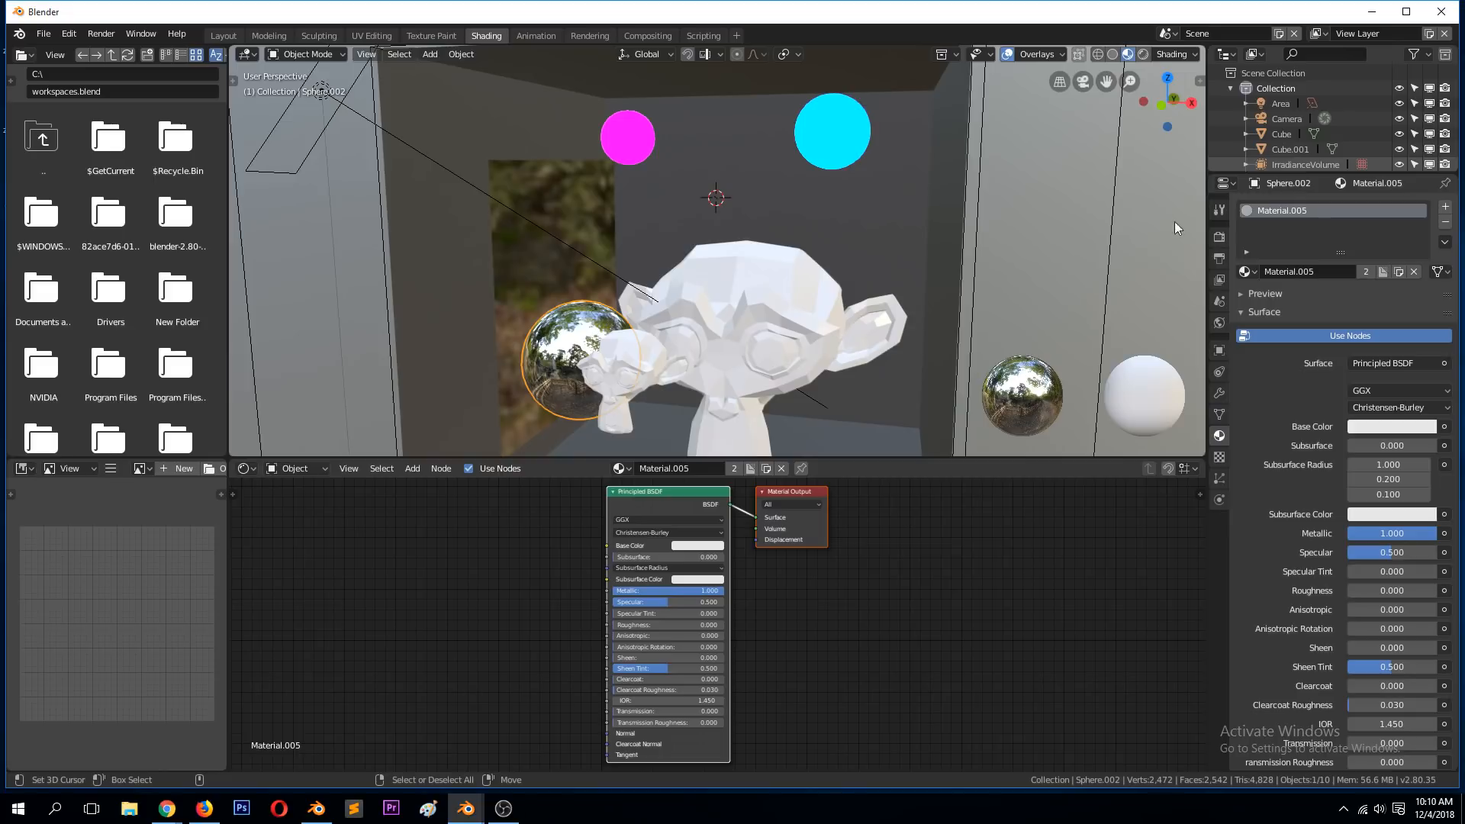
pyautogui.moveTo(737, 354); pyautogui.dragTo(763, 356, button='middle')
pyautogui.scroll(1, 610, 380)
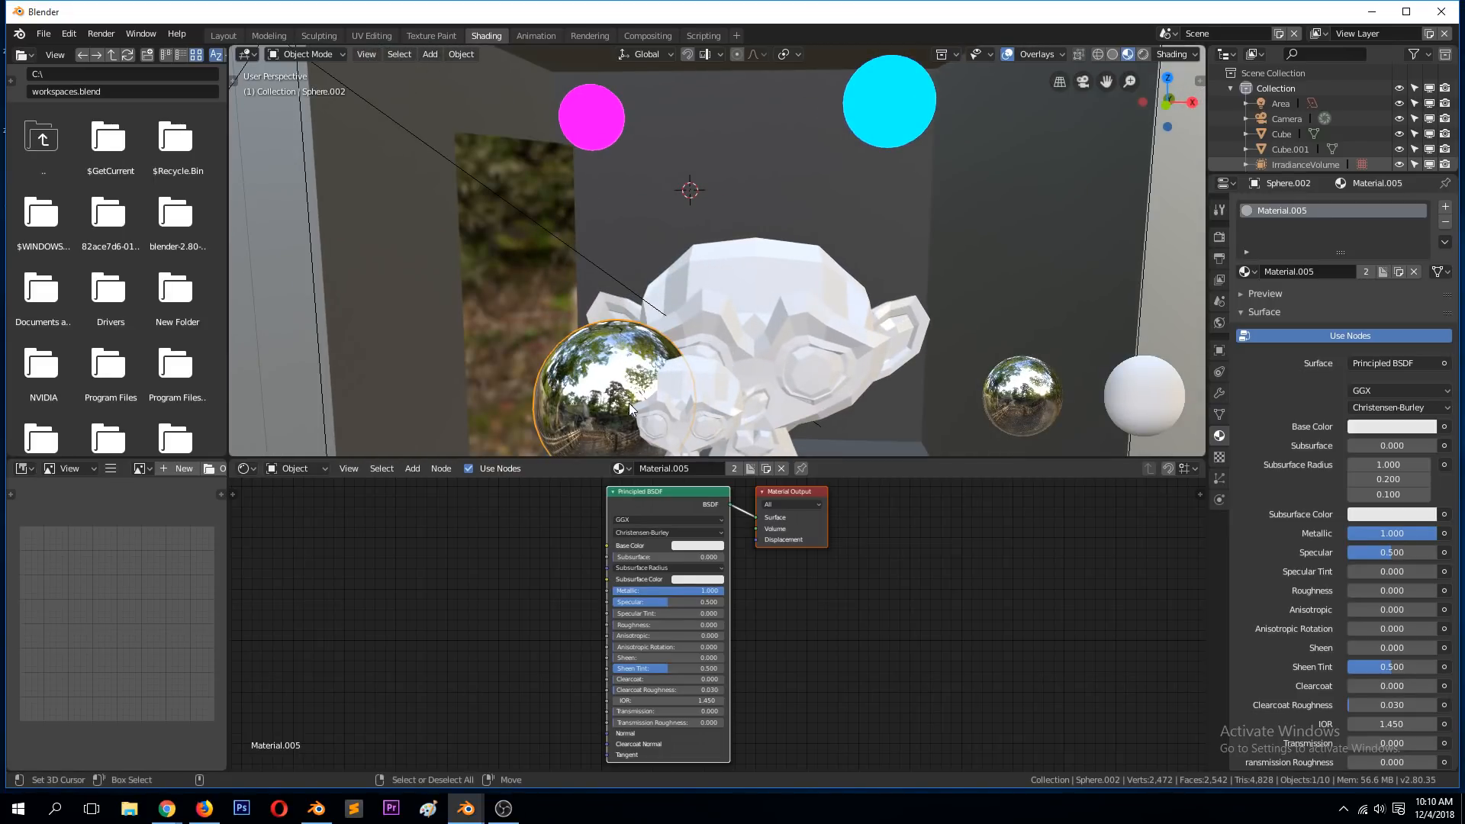
pyautogui.click(1143, 54)
# - Add a Reflection Cubemap light probe at the 3D cursor and scale it up to about 1.54
pyautogui.scroll(-5, 922, 312)
pyautogui.hotkey('shift', 'a')
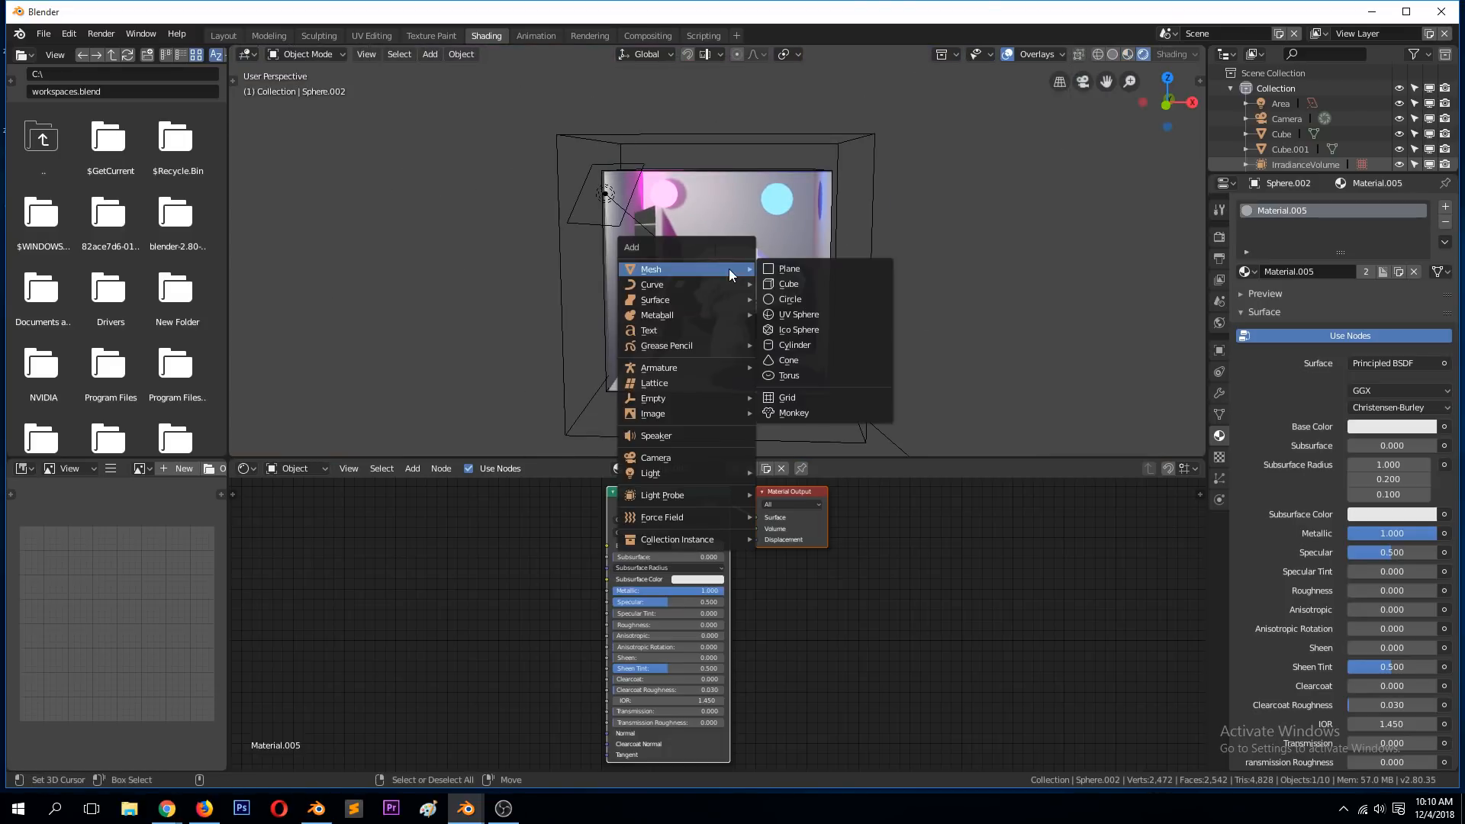
pyautogui.moveTo(686, 493)
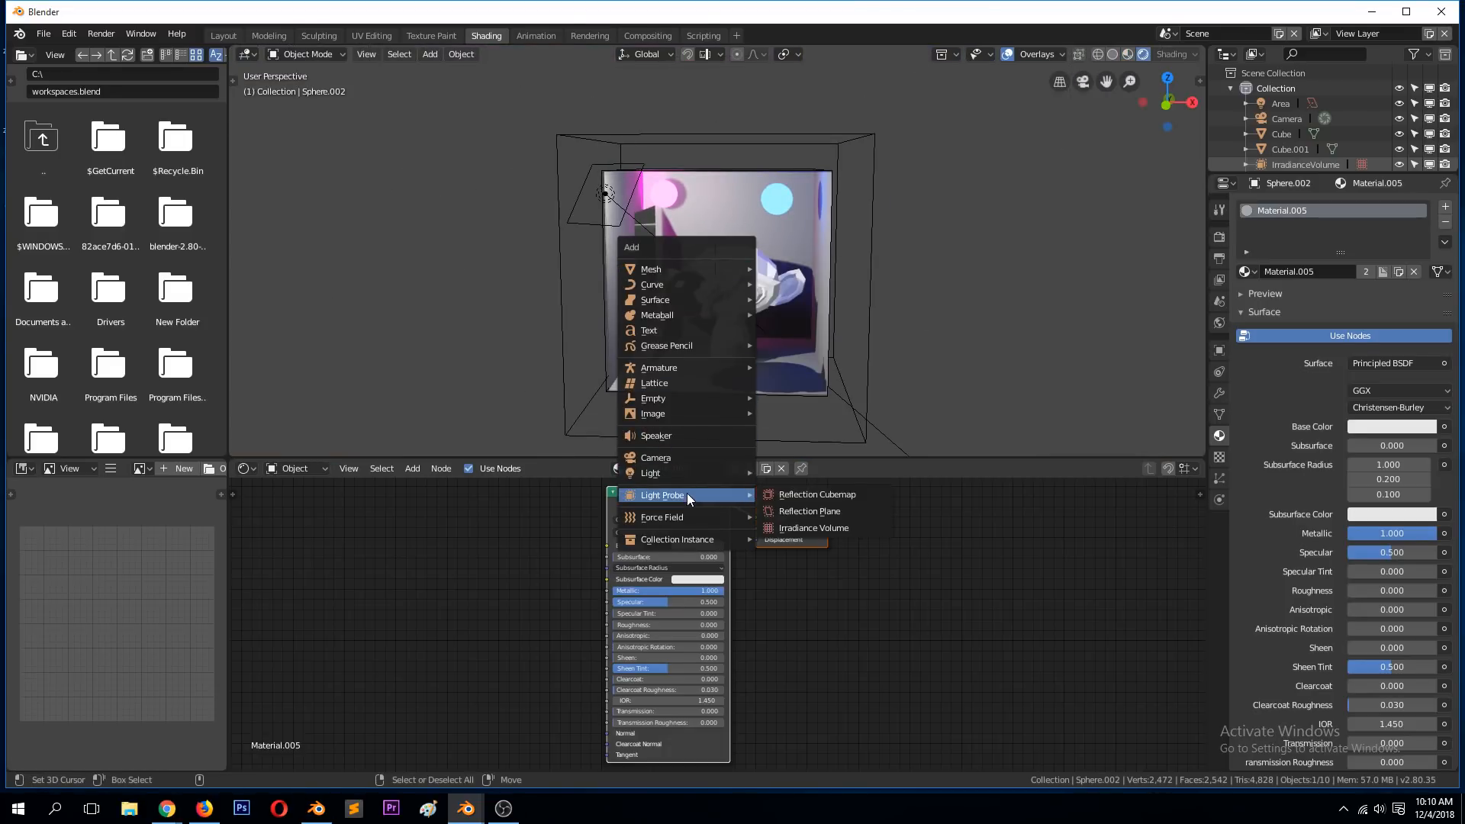
pyautogui.click(819, 492)
pyautogui.press('s')
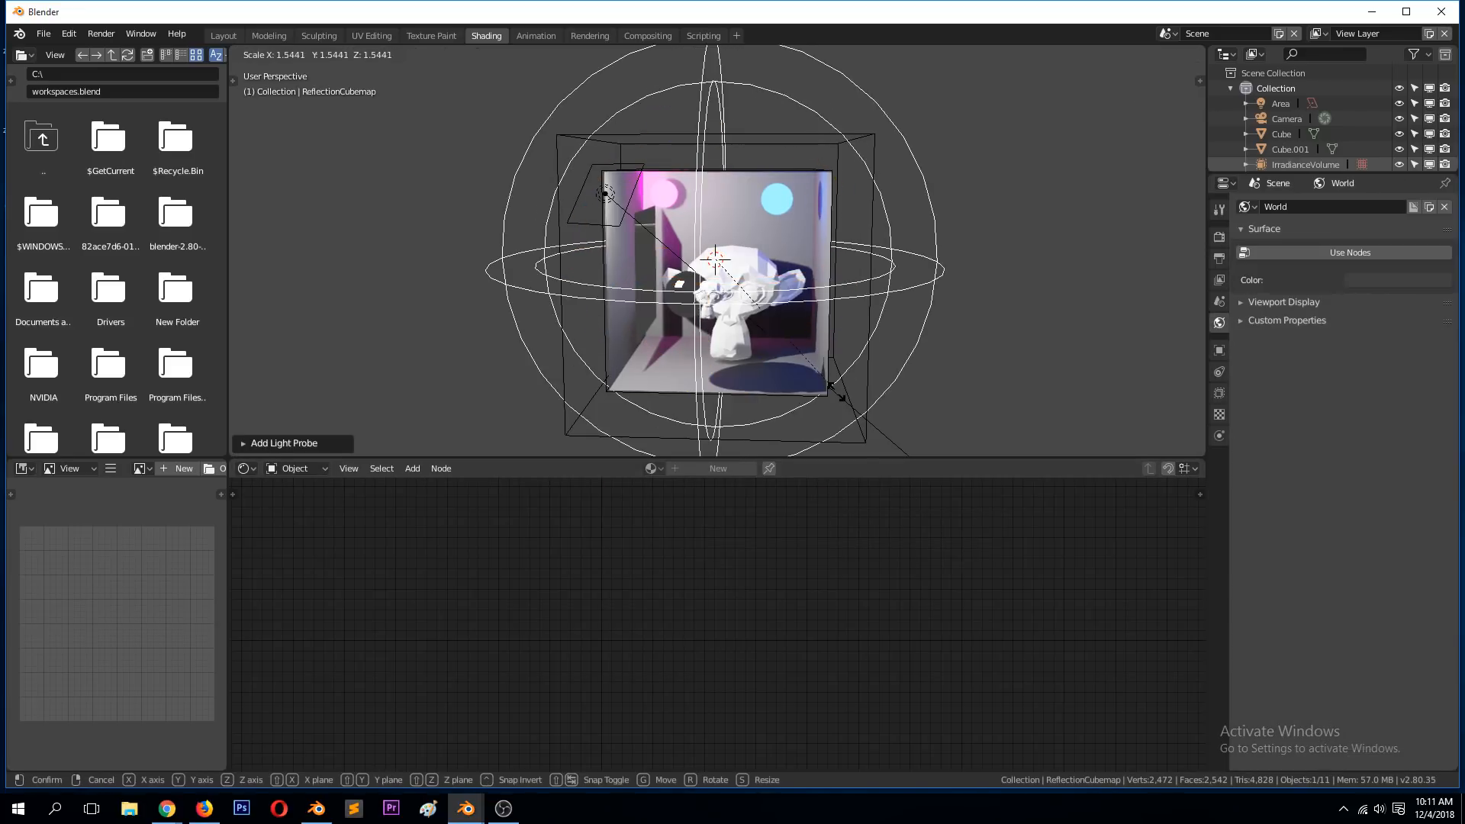
pyautogui.click(837, 396)
# - Reposition the reflection cubemap probe so that it surrounds the box
pyautogui.moveTo(789, 400); pyautogui.dragTo(784, 363, button='middle')
pyautogui.press('g')
pyautogui.click(829, 358)
pyautogui.press('g')
pyautogui.click(767, 364)
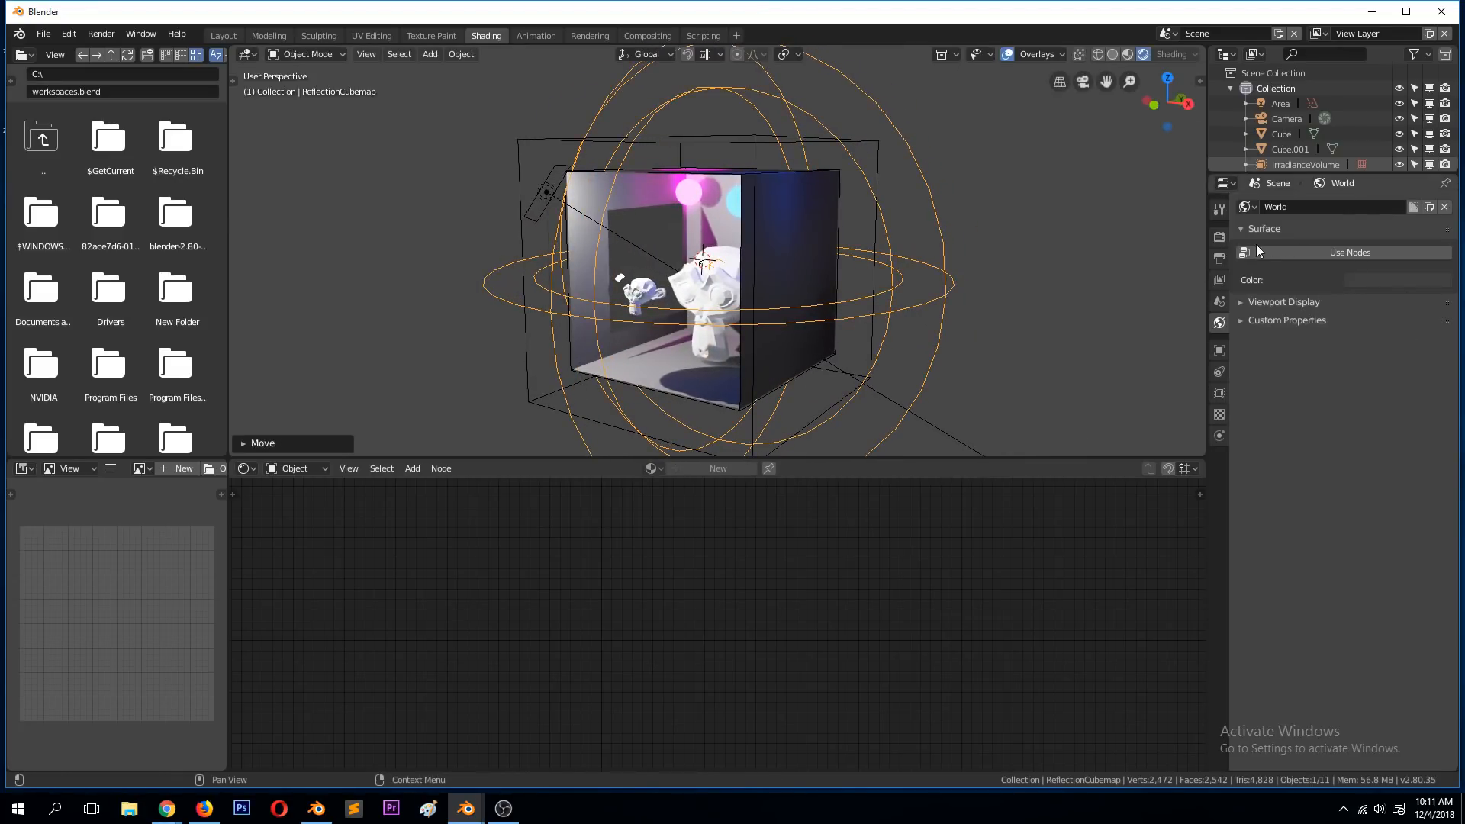
# - Free the lighting cache, bake the indirect lighting with the cubemap, and inspect the reflections up close
pyautogui.click(1218, 238)
pyautogui.click(1328, 528)
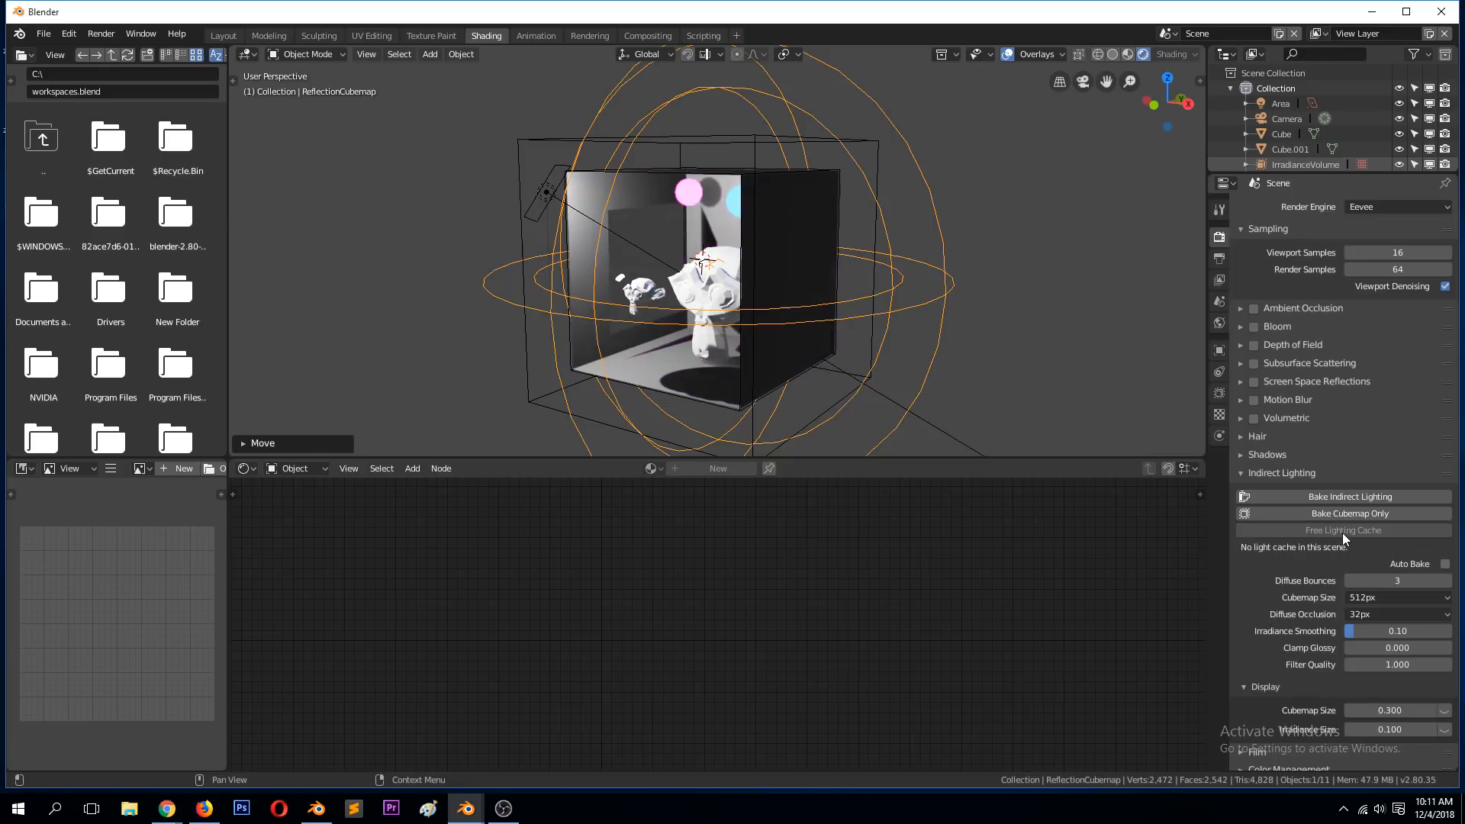
pyautogui.click(1368, 500)
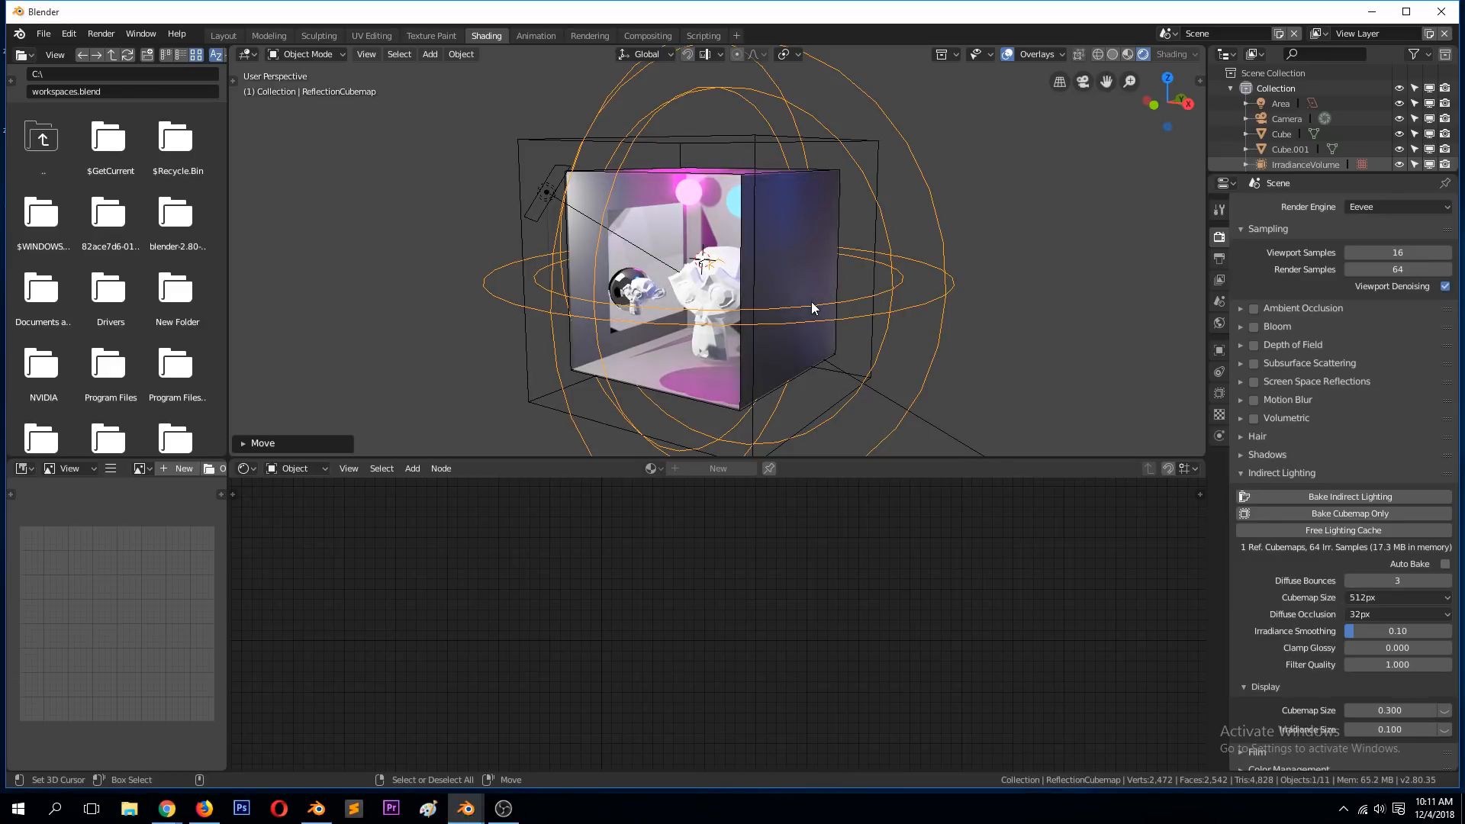
pyautogui.moveTo(812, 308); pyautogui.dragTo(728, 357, button='middle')
pyautogui.scroll(7, 728, 358)
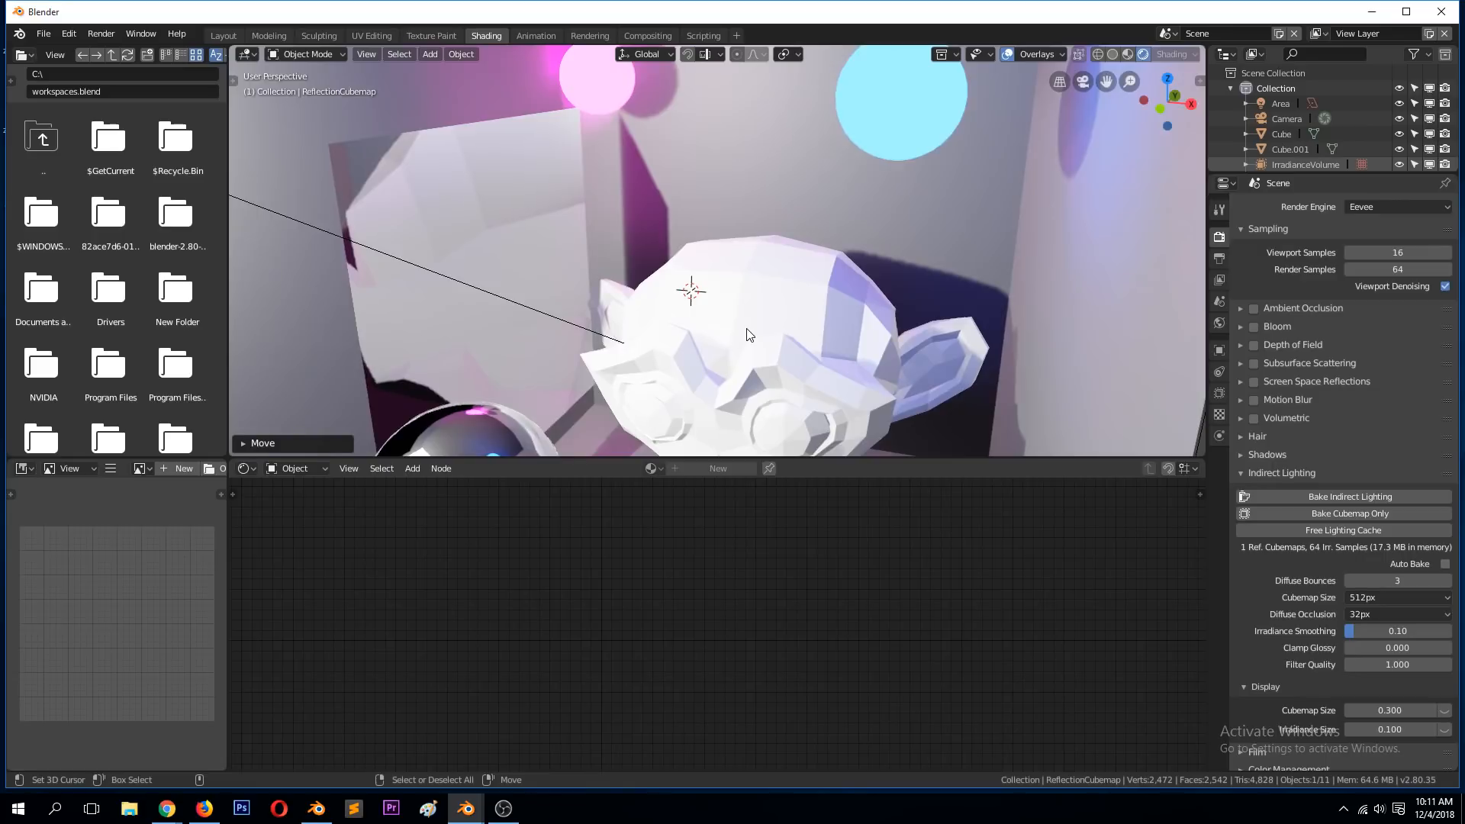
pyautogui.scroll(-4, 743, 314)
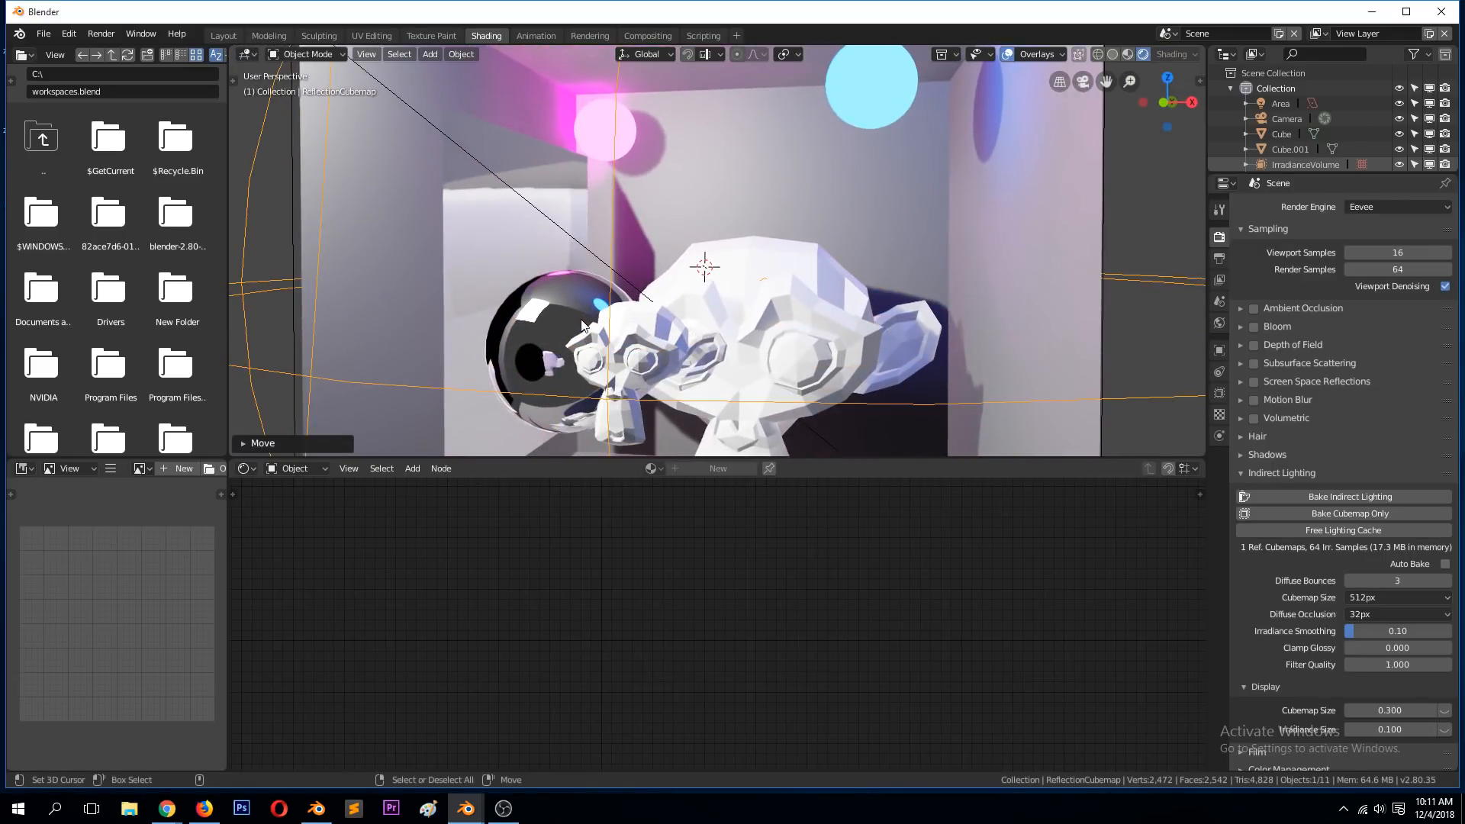
# - Move the small monkey head in front of the metallic sphere and inspect its reflection
pyautogui.click(630, 353)
pyautogui.press('g')
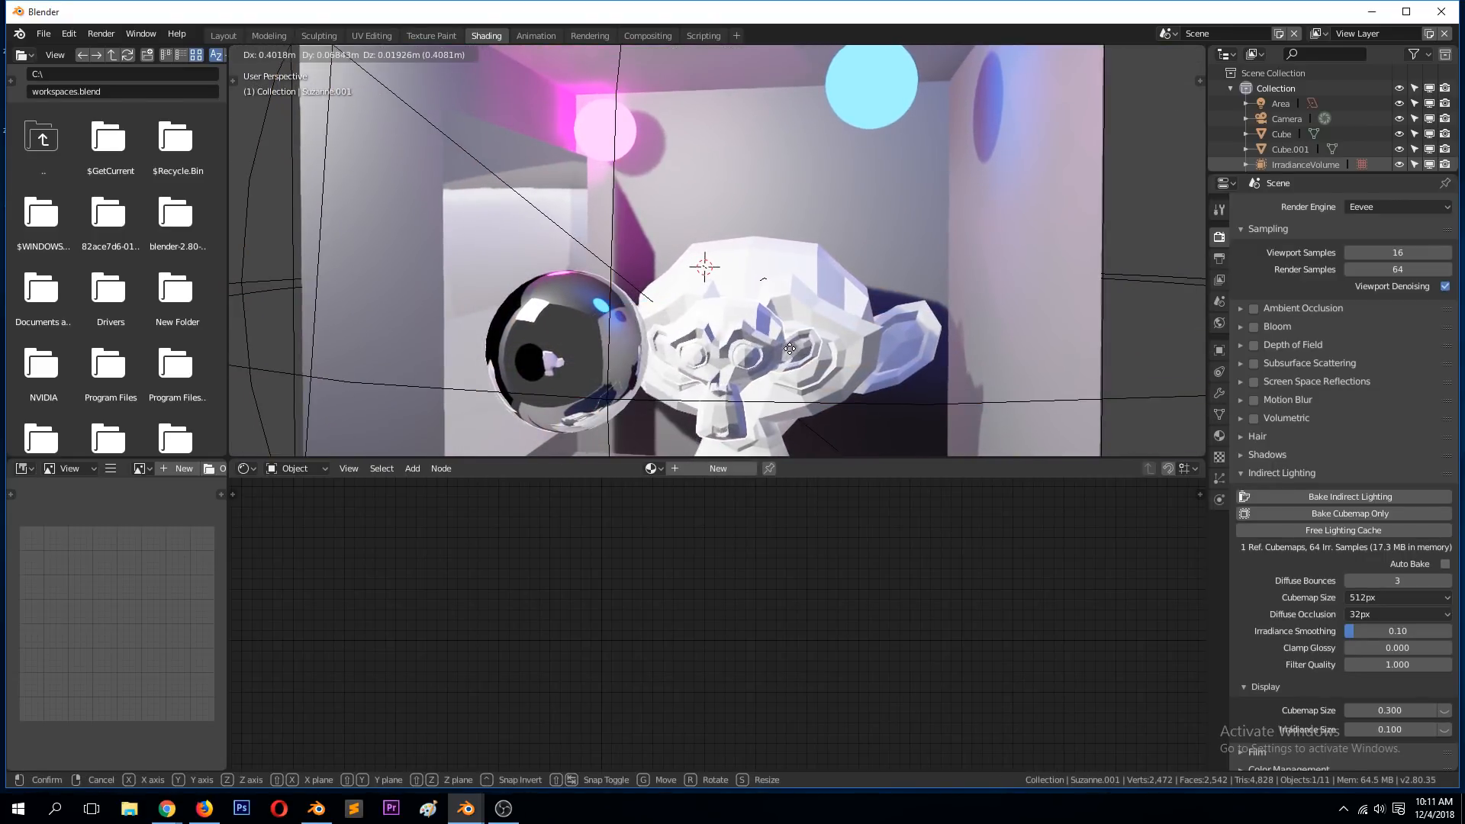
pyautogui.click(673, 377)
pyautogui.moveTo(711, 388); pyautogui.dragTo(671, 354, button='middle')
# - Try out other positions for the metallic sphere to examine how its baked reflections behave
pyautogui.click(657, 342)
pyautogui.moveTo(525, 371); pyautogui.dragTo(665, 326)
pyautogui.rightClick(656, 339)
pyautogui.moveTo(652, 346); pyautogui.dragTo(774, 310, button='middle')
pyautogui.moveTo(712, 368); pyautogui.dragTo(632, 272)
pyautogui.rightClick(738, 299)
pyautogui.moveTo(632, 272); pyautogui.dragTo(493, 194, button='middle')
pyautogui.moveTo(755, 267); pyautogui.dragTo(812, 336, button='middle')
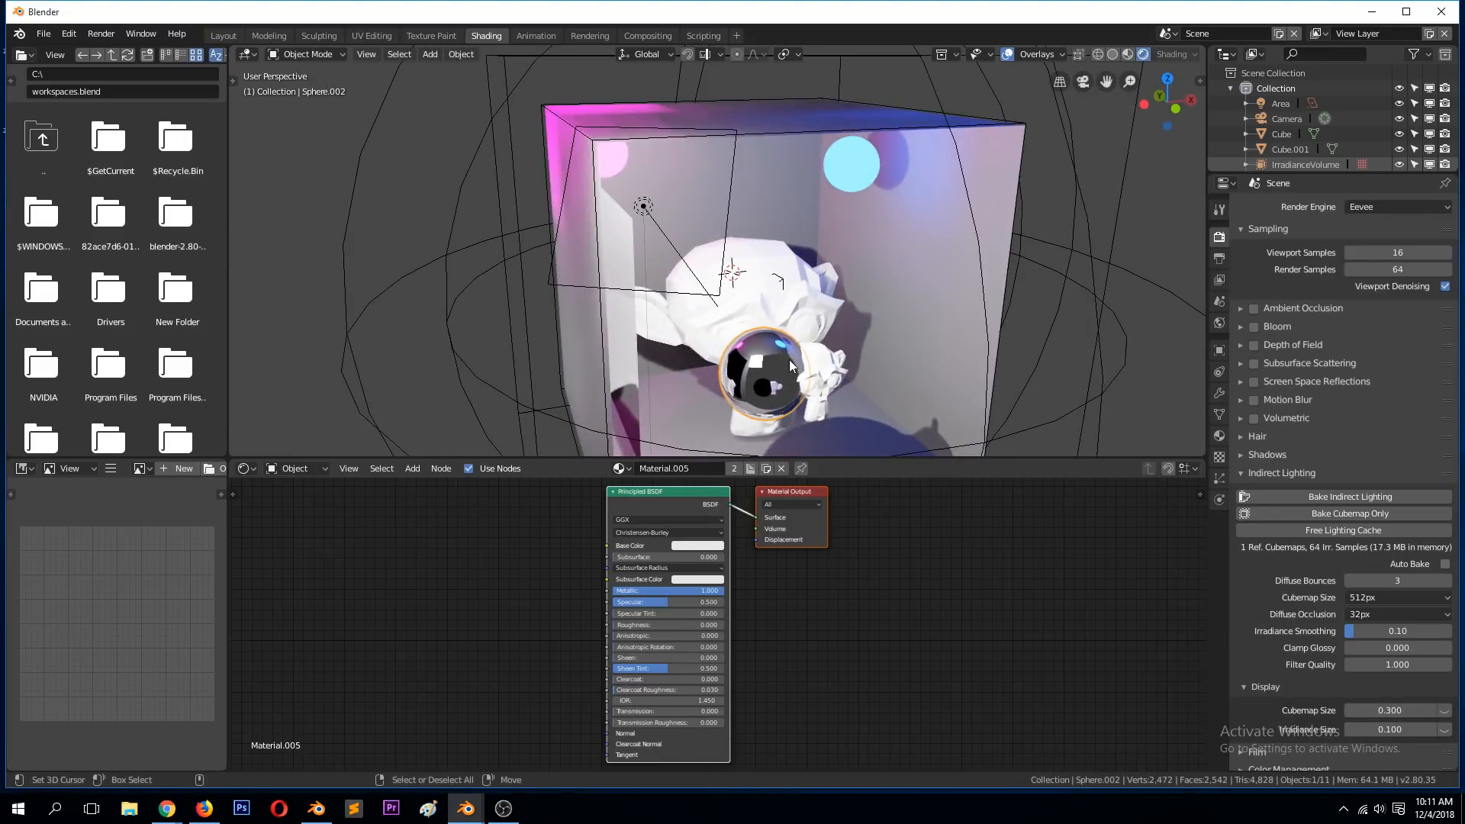
pyautogui.moveTo(780, 366); pyautogui.dragTo(571, 281, button='middle')
# - Select the small monkey head, free the lighting cache, and switch the viewport to LookDev shading
pyautogui.click(757, 369)
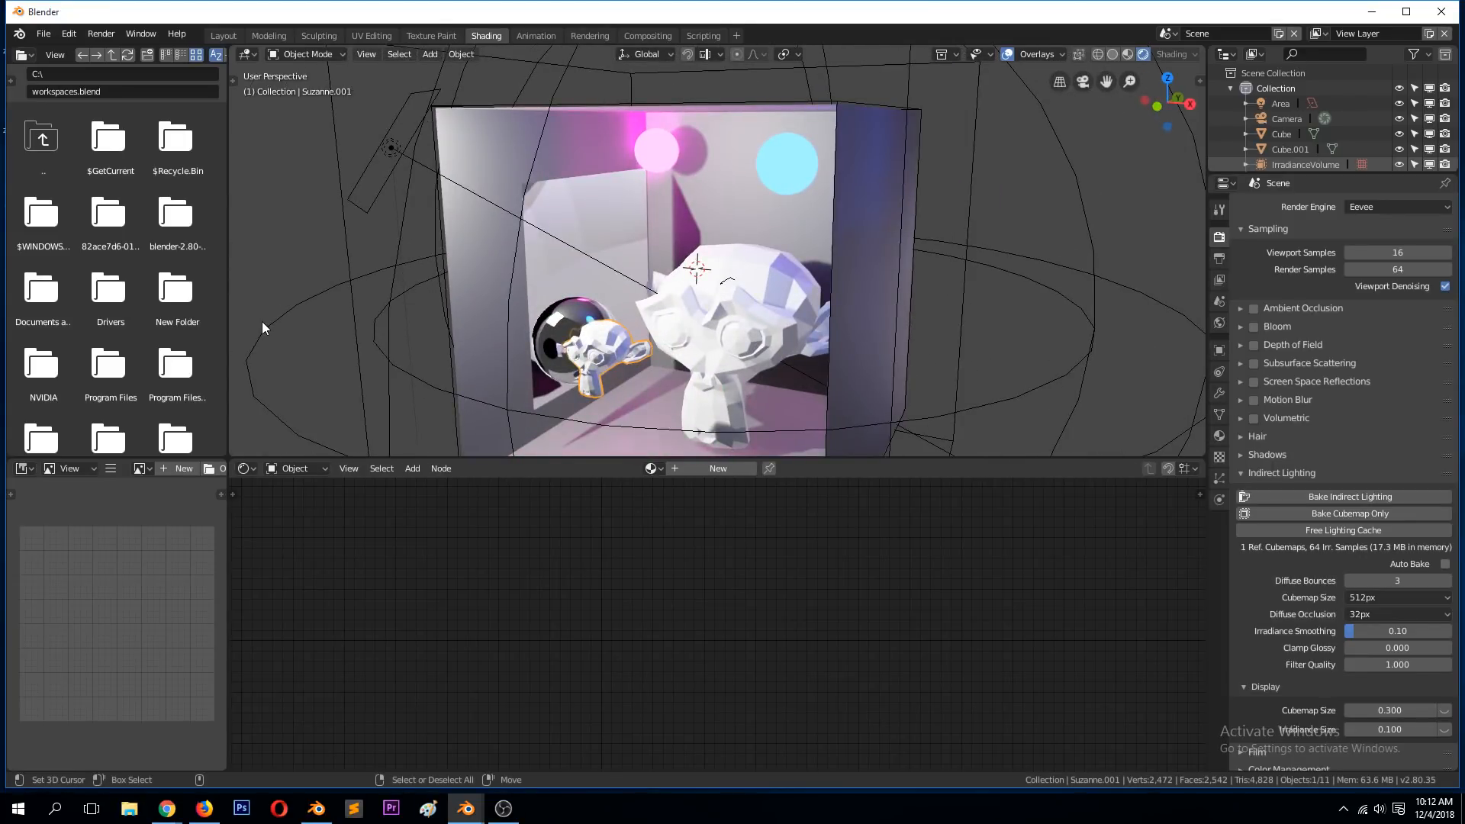
pyautogui.click(1349, 532)
pyautogui.moveTo(717, 344)
pyautogui.mouseDown(button='middle')
pyautogui.moveTo(596, 347)
pyautogui.moveTo(745, 346)
pyautogui.moveTo(595, 334)
pyautogui.moveTo(905, 248)
pyautogui.mouseUp(button='middle')
pyautogui.click(1127, 57)
pyautogui.moveTo(725, 250)
pyautogui.mouseDown(button='middle')
pyautogui.moveTo(656, 252)
pyautogui.moveTo(673, 241)
pyautogui.moveTo(729, 280)
pyautogui.mouseUp(button='middle')
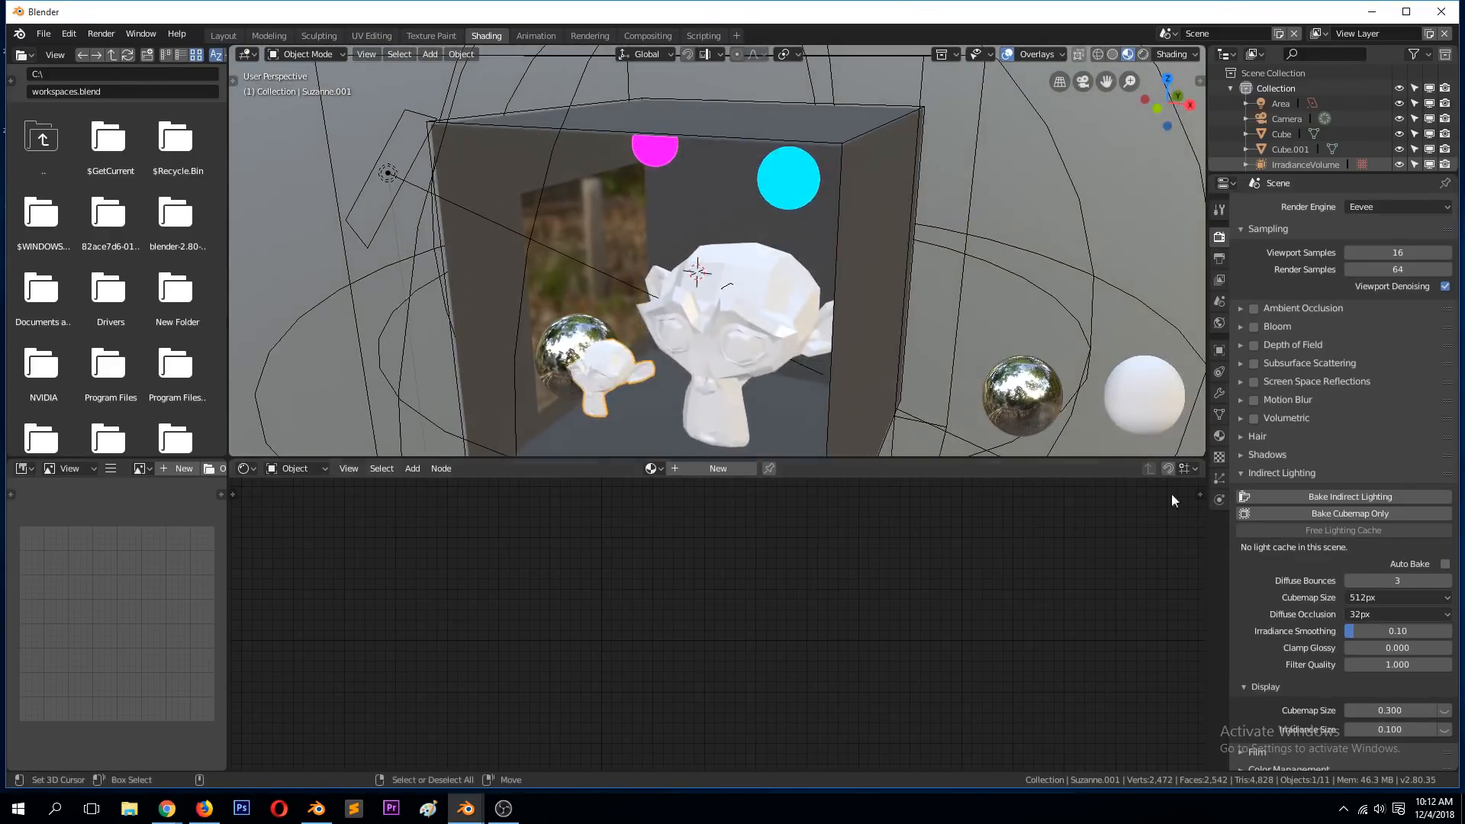
# - Bake the indirect lighting again and view the box in Rendered shading
pyautogui.click(1335, 497)
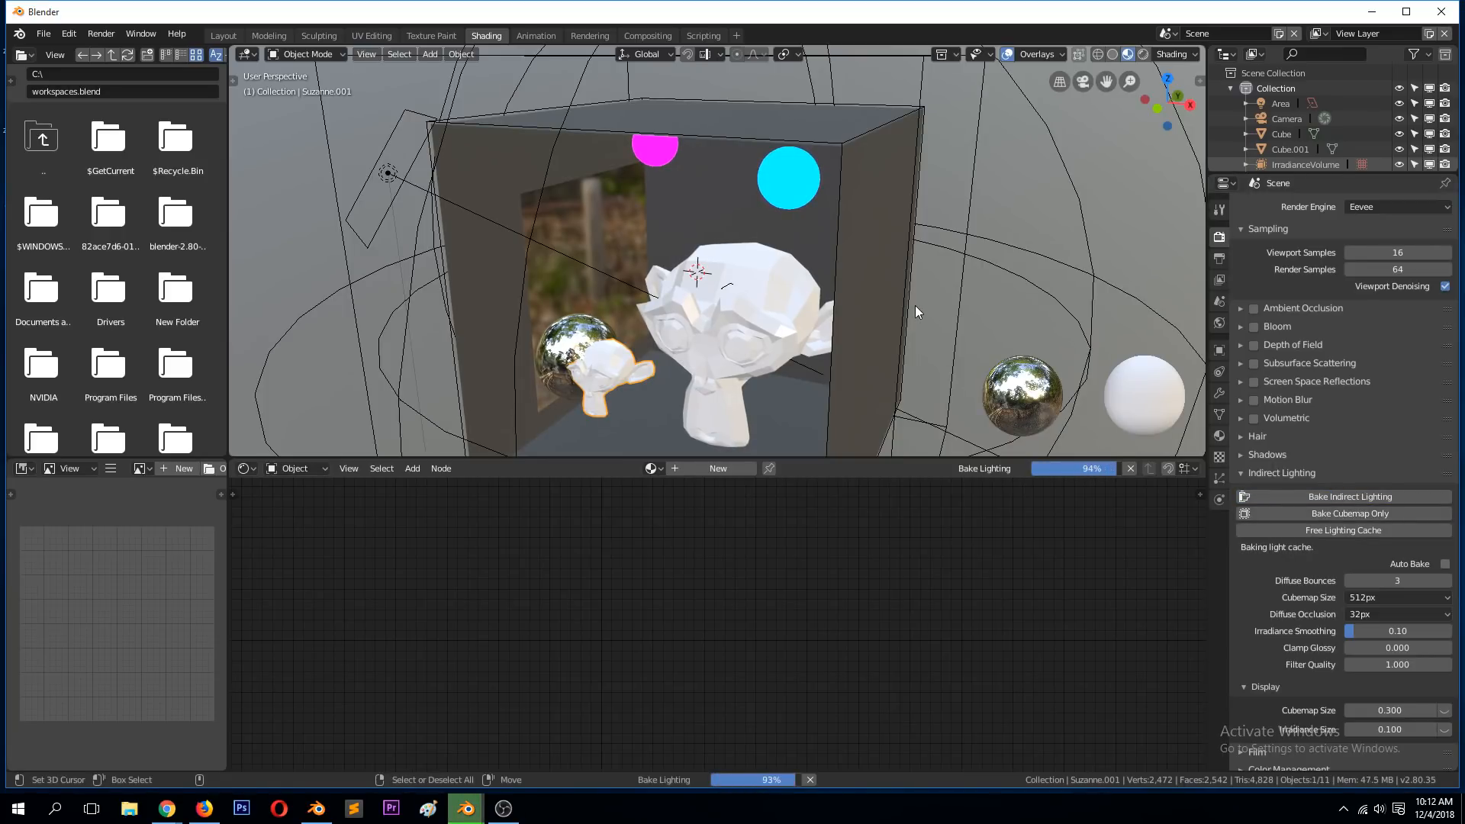
pyautogui.moveTo(914, 305); pyautogui.dragTo(949, 276, button='middle')
pyautogui.click(1143, 54)
pyautogui.moveTo(1053, 122)
pyautogui.mouseDown(button='middle')
pyautogui.moveTo(895, 244)
pyautogui.moveTo(972, 213)
pyautogui.moveTo(915, 208)
pyautogui.mouseUp(button='middle')
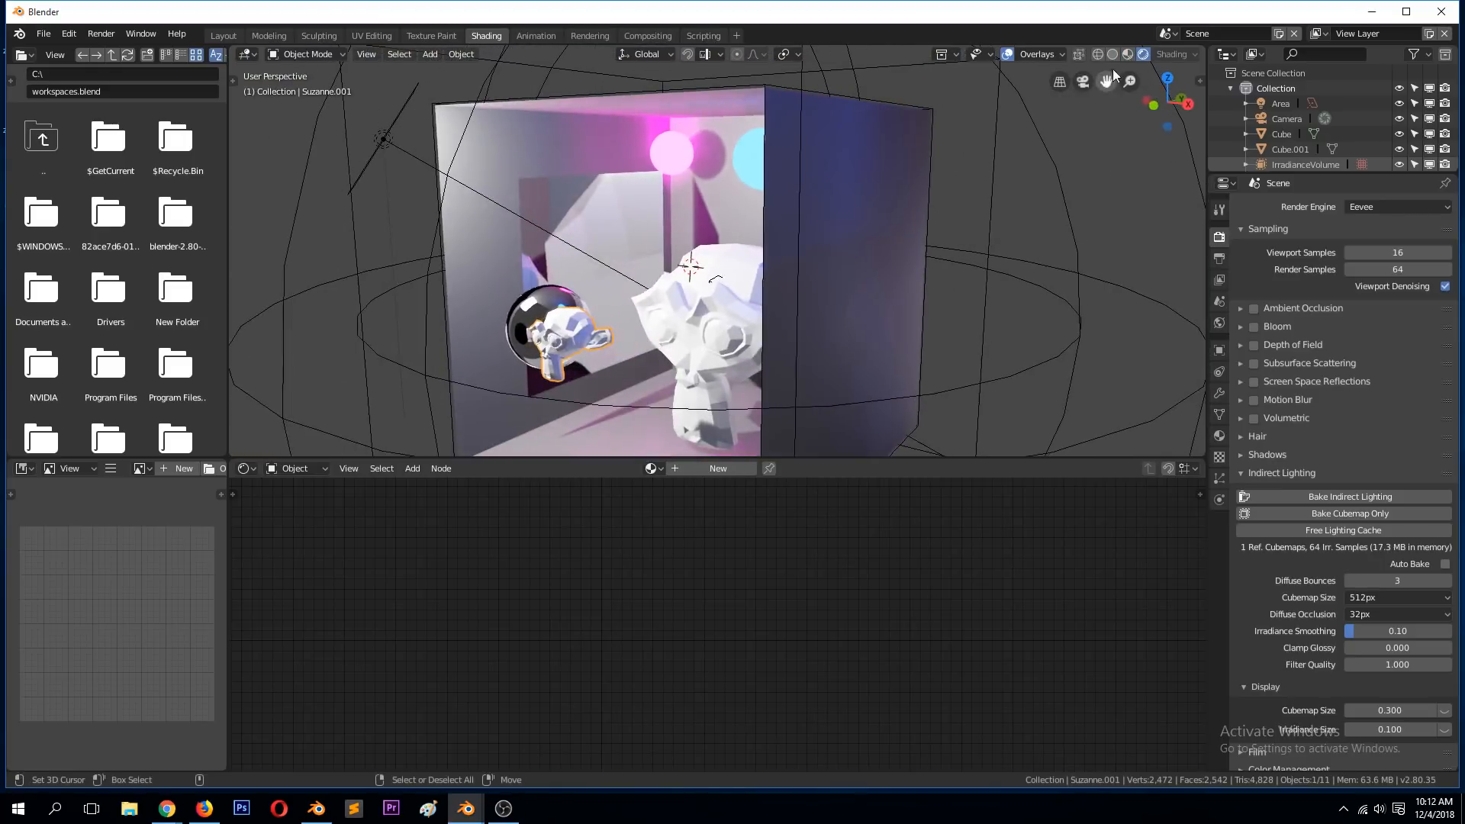
# - Switch the viewport to LookDev shading and enable Scene Lights for it
pyautogui.click(1127, 54)
pyautogui.moveTo(633, 206)
pyautogui.mouseDown(button='middle')
pyautogui.moveTo(695, 261)
pyautogui.moveTo(699, 226)
pyautogui.mouseUp(button='middle')
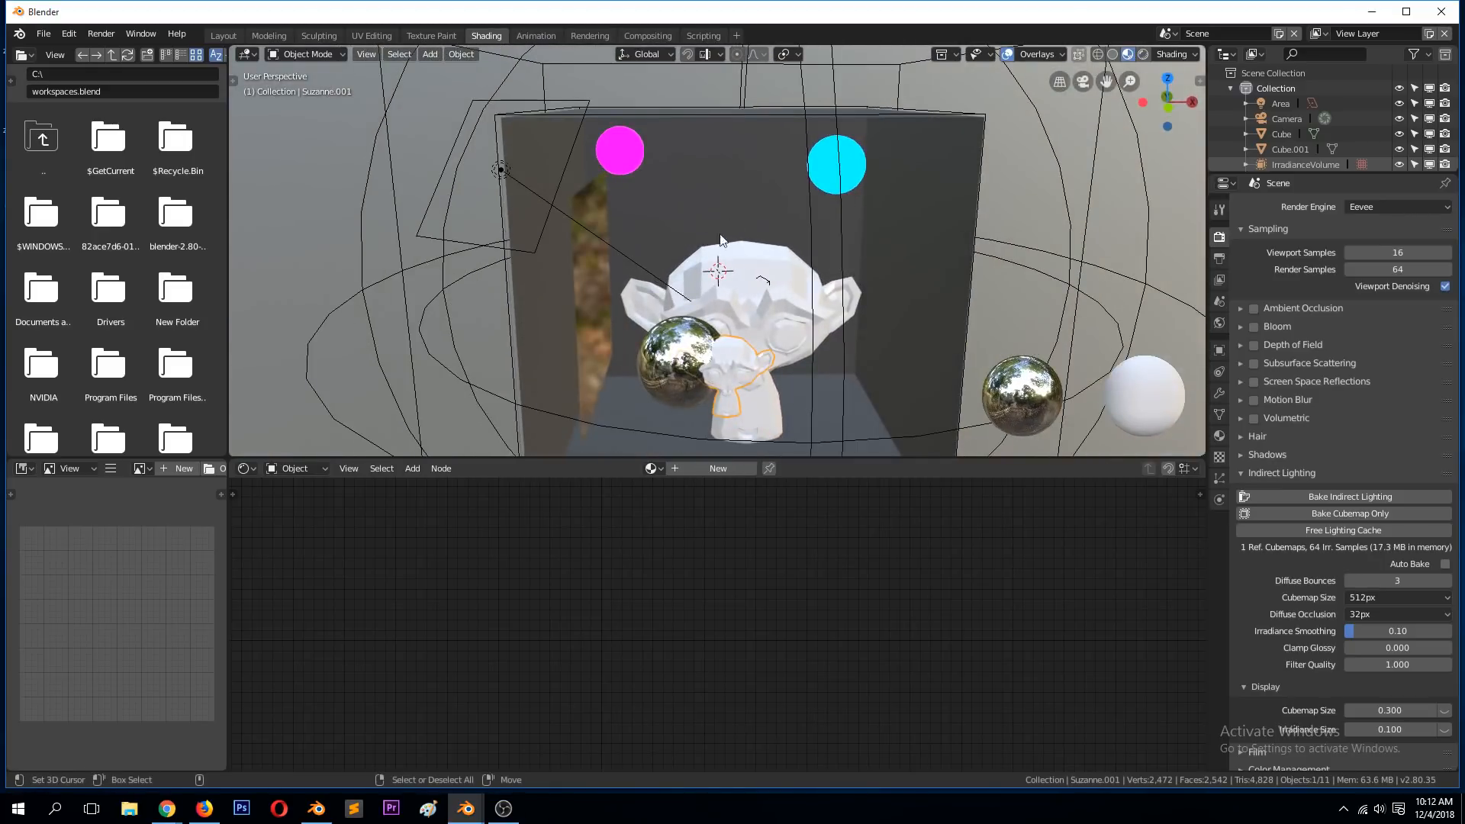
pyautogui.moveTo(580, 233); pyautogui.dragTo(568, 187, button='middle')
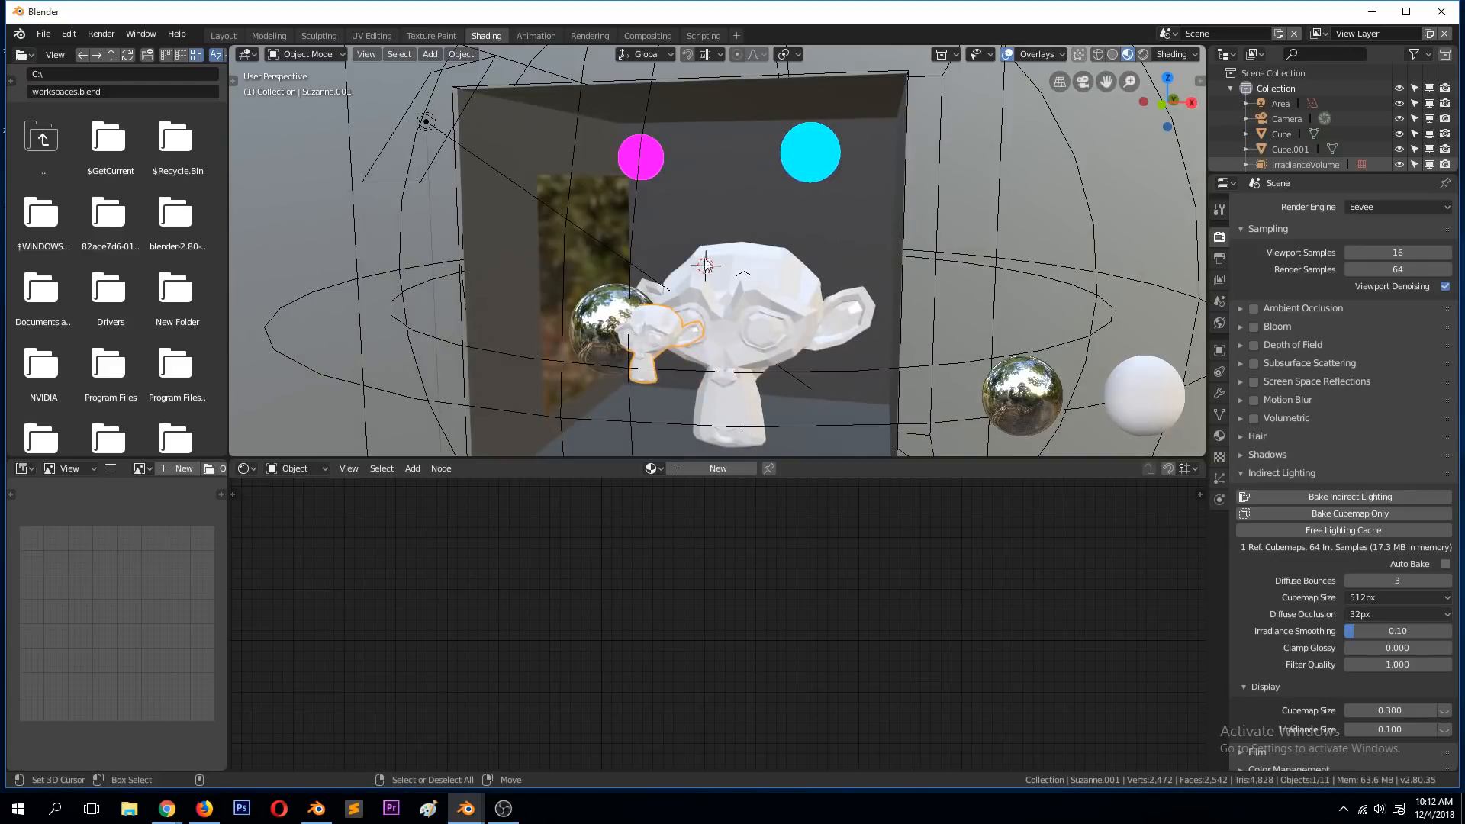
pyautogui.click(1175, 55)
pyautogui.click(1149, 104)
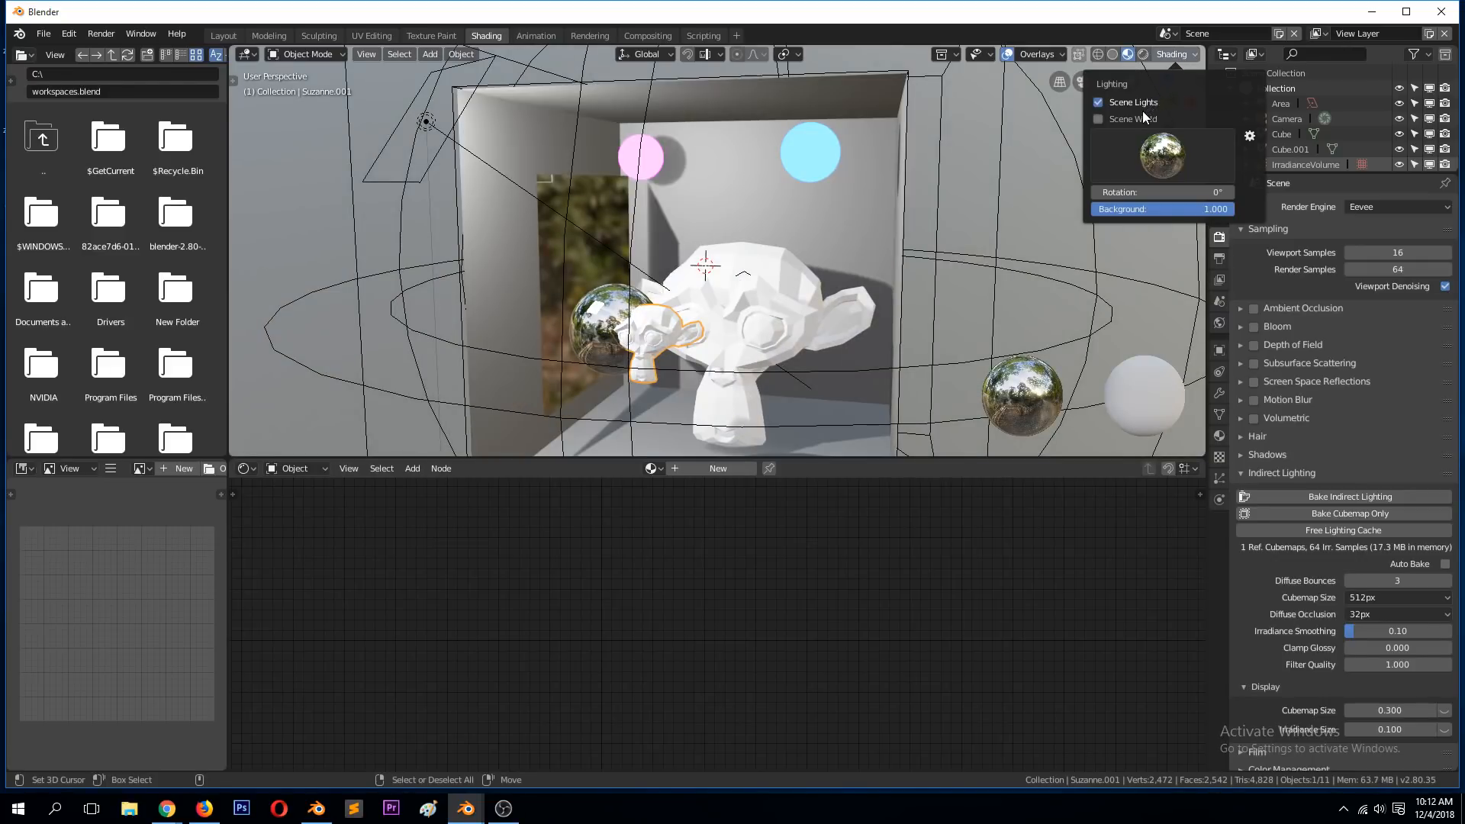
pyautogui.moveTo(740, 232)
pyautogui.mouseDown(button='middle')
pyautogui.moveTo(625, 252)
pyautogui.moveTo(746, 274)
pyautogui.moveTo(721, 233)
pyautogui.mouseUp(button='middle')
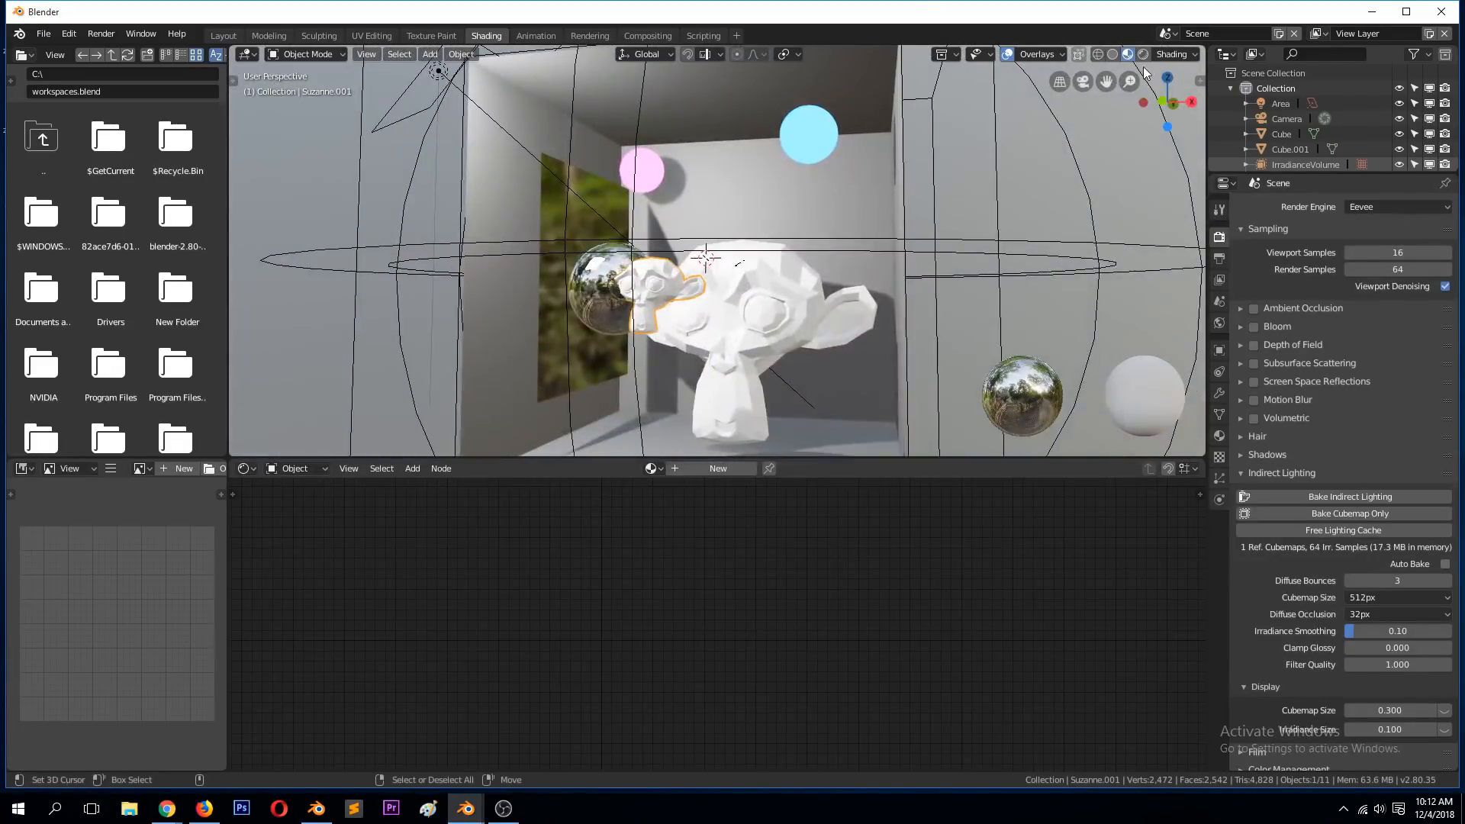
# - Return the viewport to Rendered shading and look into the lit box from the side
pyautogui.click(1144, 55)
pyautogui.moveTo(908, 214); pyautogui.dragTo(777, 254, button='middle')
pyautogui.moveTo(942, 256); pyautogui.dragTo(850, 272, button='middle')
# - Switch to the Blender window with the modern buffet scene and look around the furniture
pyautogui.click(468, 802)
pyautogui.click(440, 744)
pyautogui.moveTo(468, 805)
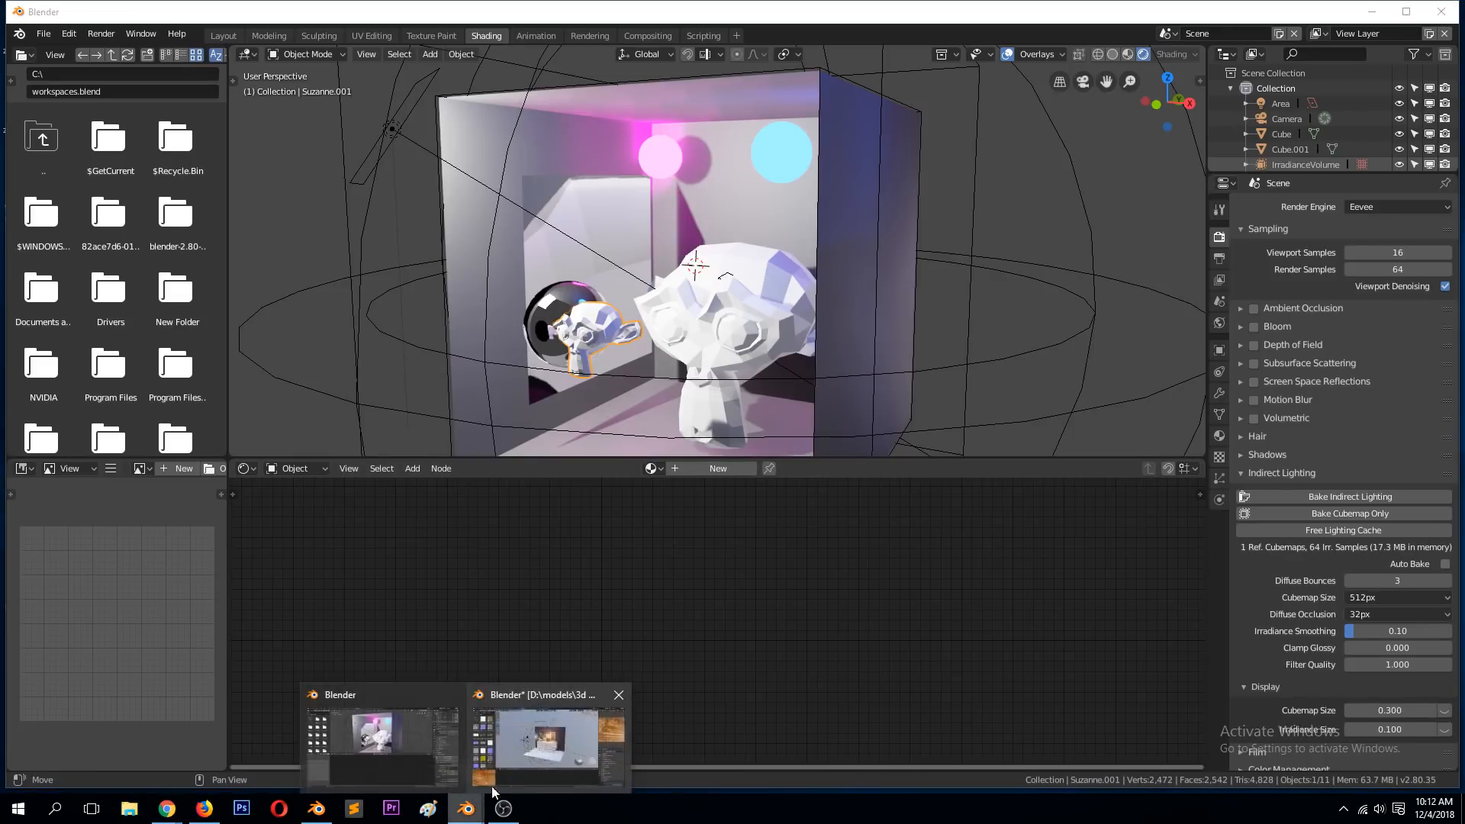
pyautogui.click(555, 725)
pyautogui.moveTo(793, 327); pyautogui.dragTo(994, 378, button='middle')
pyautogui.moveTo(874, 370); pyautogui.dragTo(927, 372, button='middle')
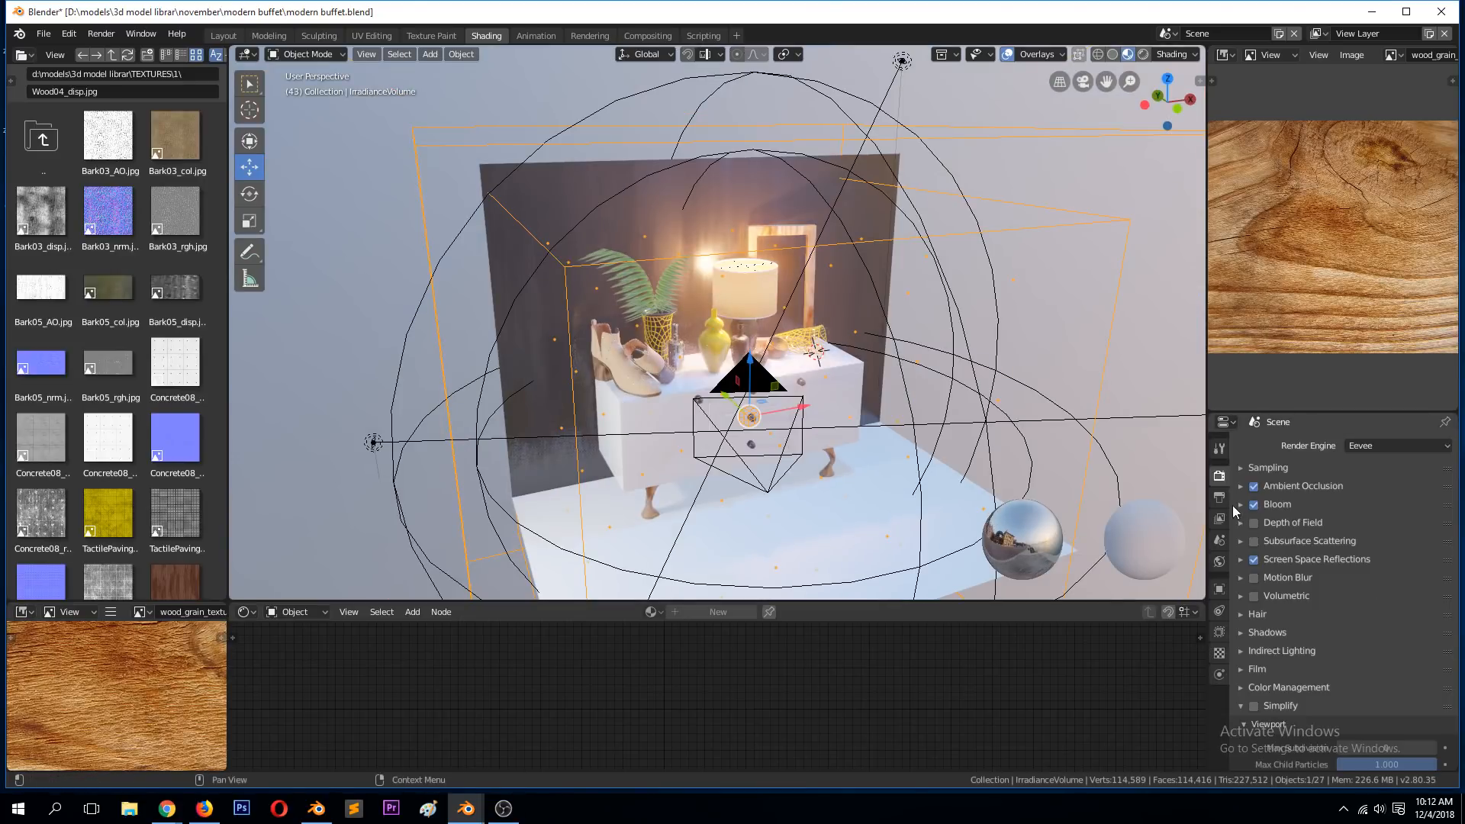
# - Expand the Indirect Lighting settings of the buffet scene and free its lighting cache
pyautogui.scroll(-5, 1258, 635)
pyautogui.click(1282, 499)
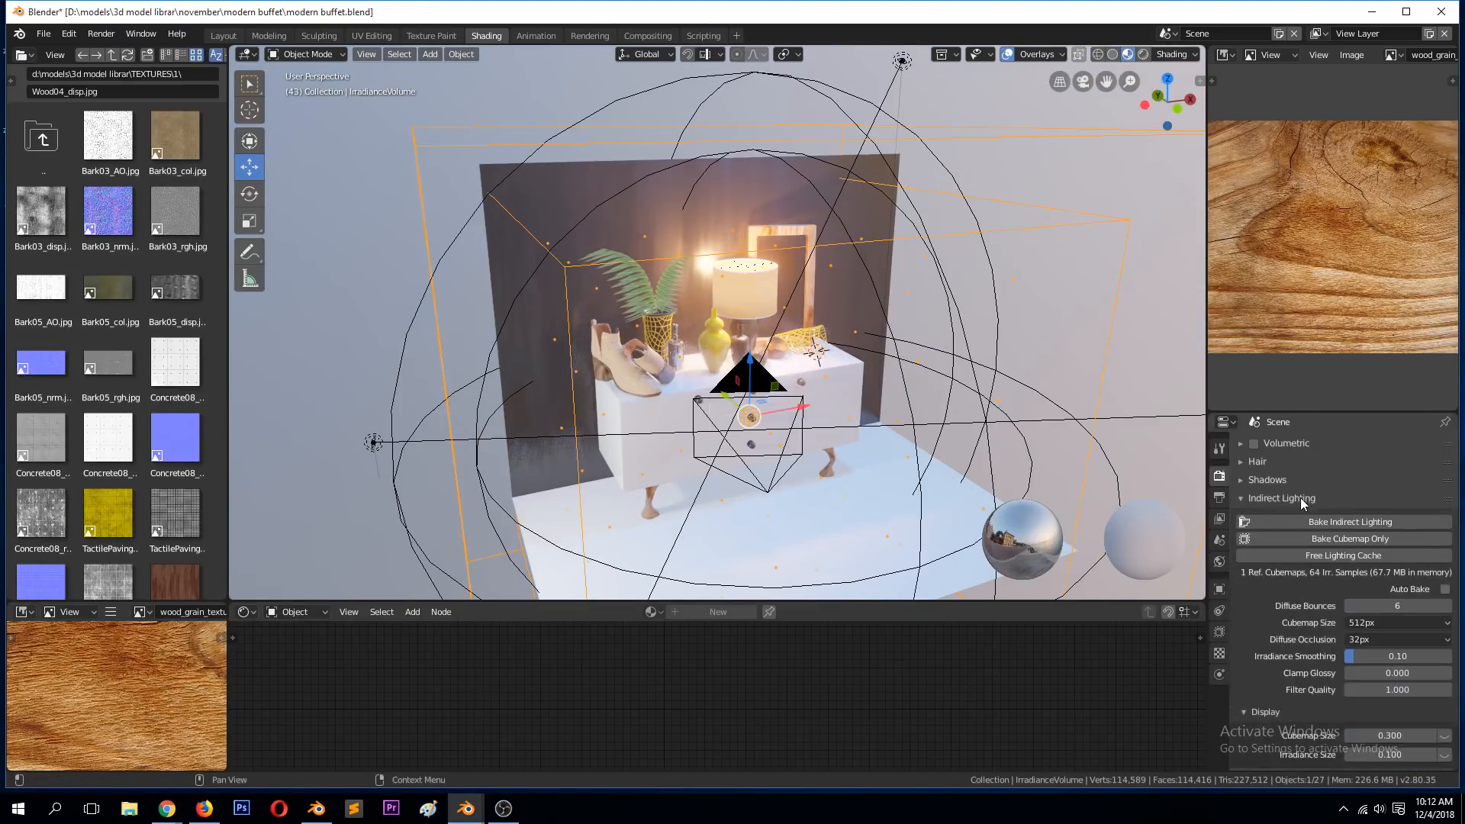
pyautogui.click(1344, 556)
pyautogui.moveTo(771, 446); pyautogui.dragTo(954, 92, button='middle')
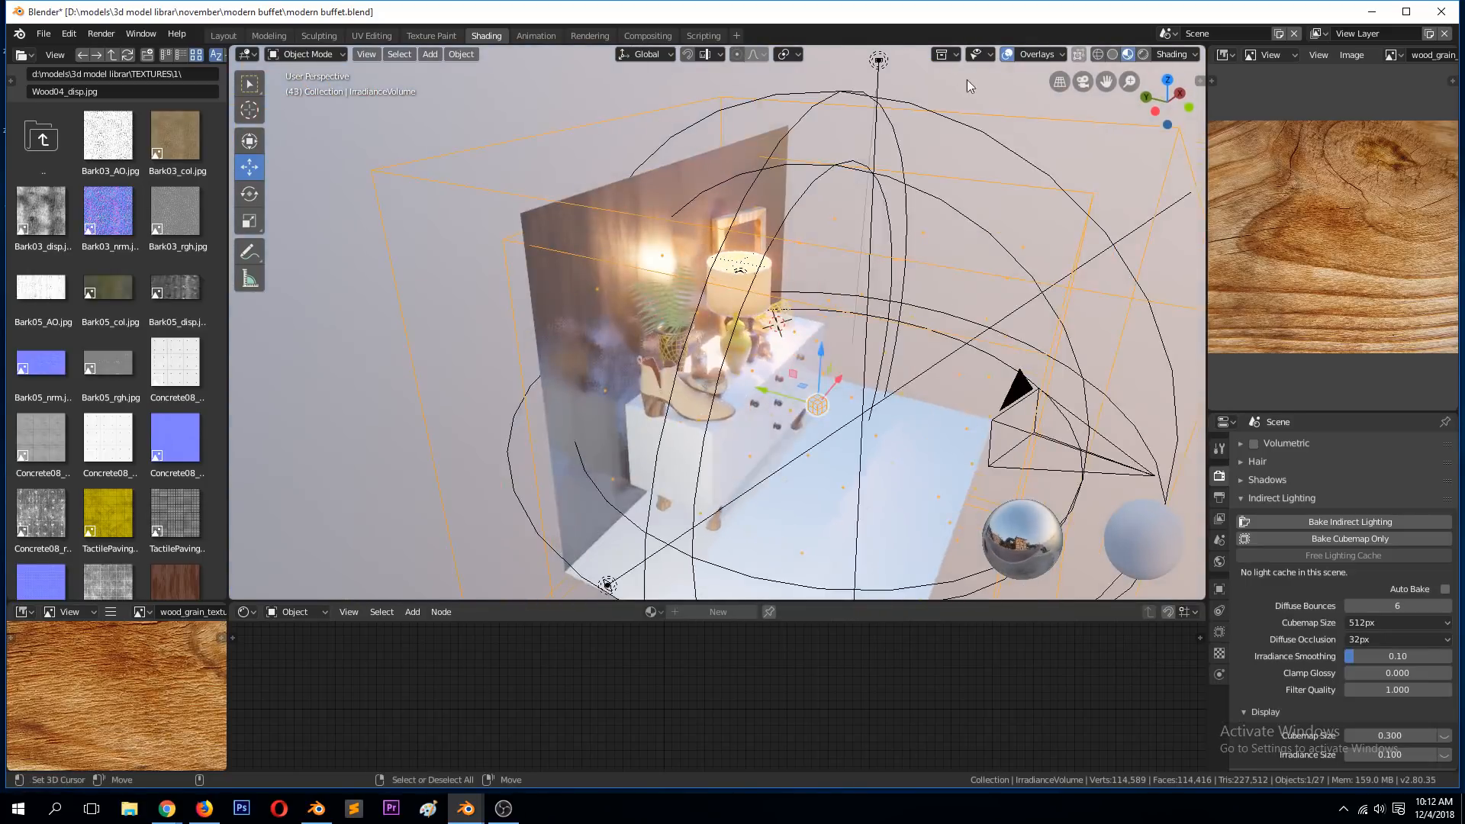
# - Show the buffet scene in Rendered shading and inspect its open wall and floor setup
pyautogui.scroll(-4, 1097, 319)
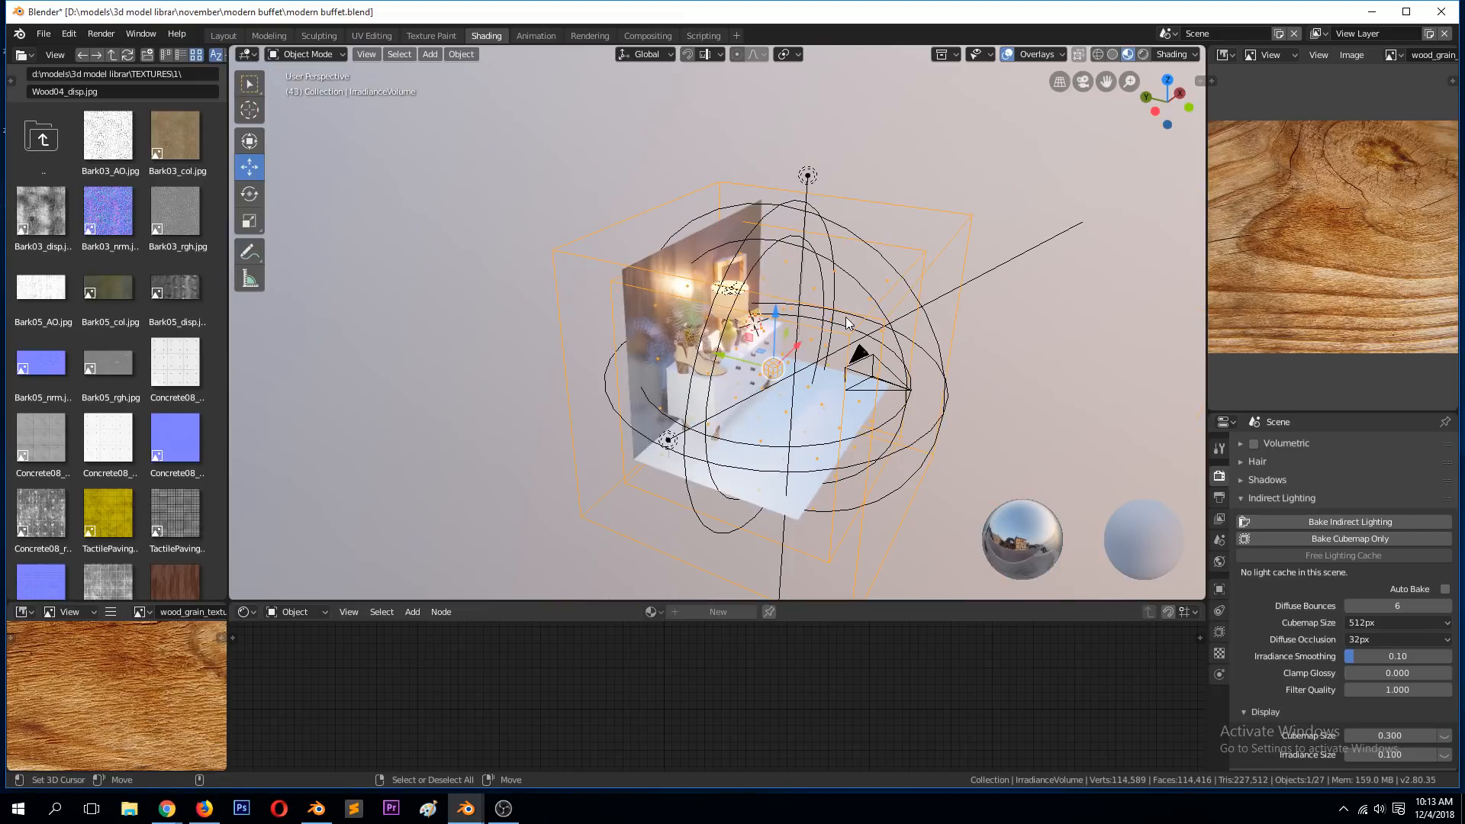
pyautogui.scroll(4, 900, 285)
pyautogui.click(1143, 54)
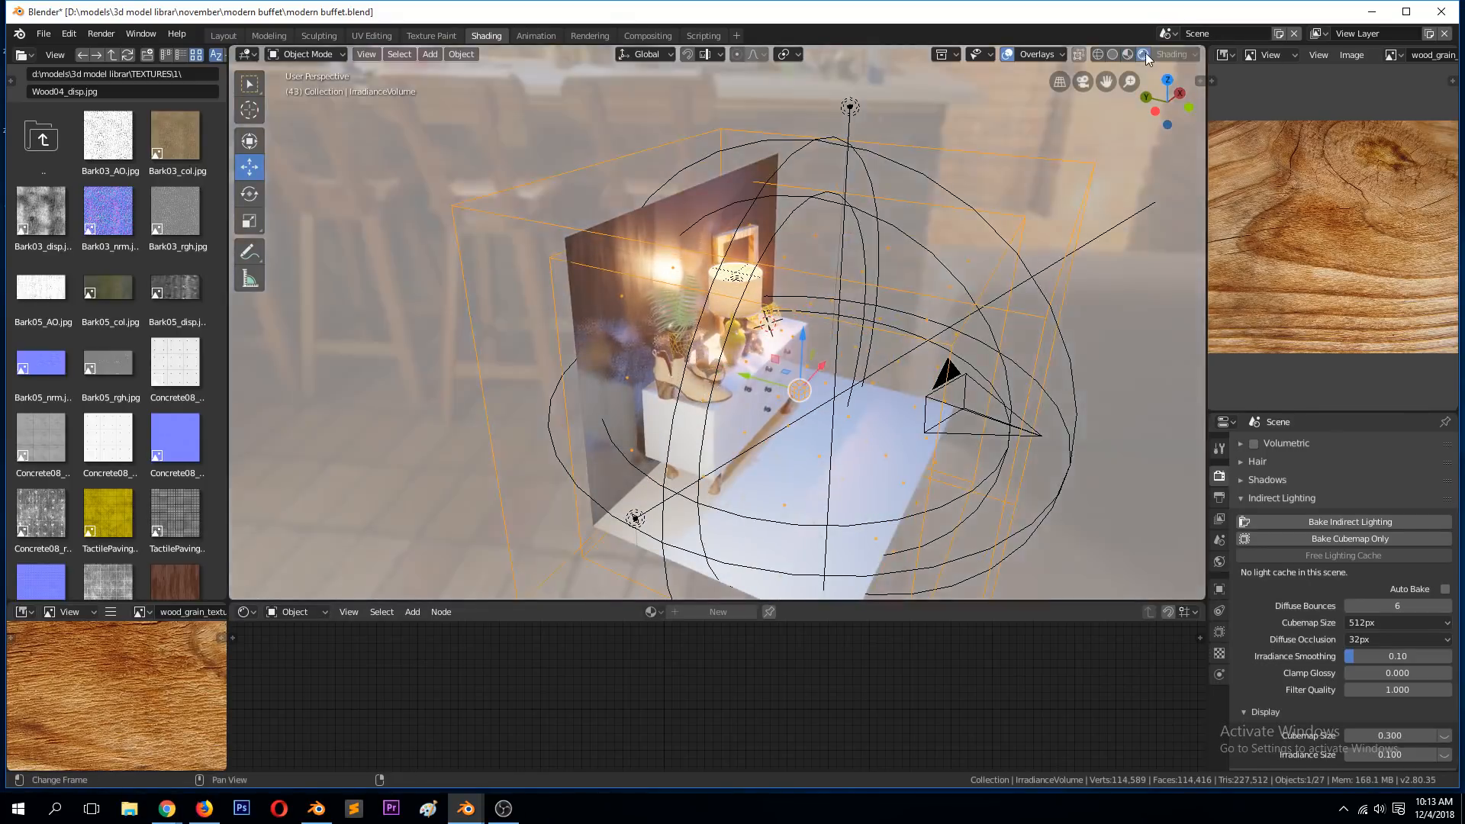
pyautogui.press('KP_1')
pyautogui.moveTo(896, 271); pyautogui.dragTo(1049, 201, button='middle')
pyautogui.moveTo(1035, 268); pyautogui.dragTo(1001, 277, button='middle')
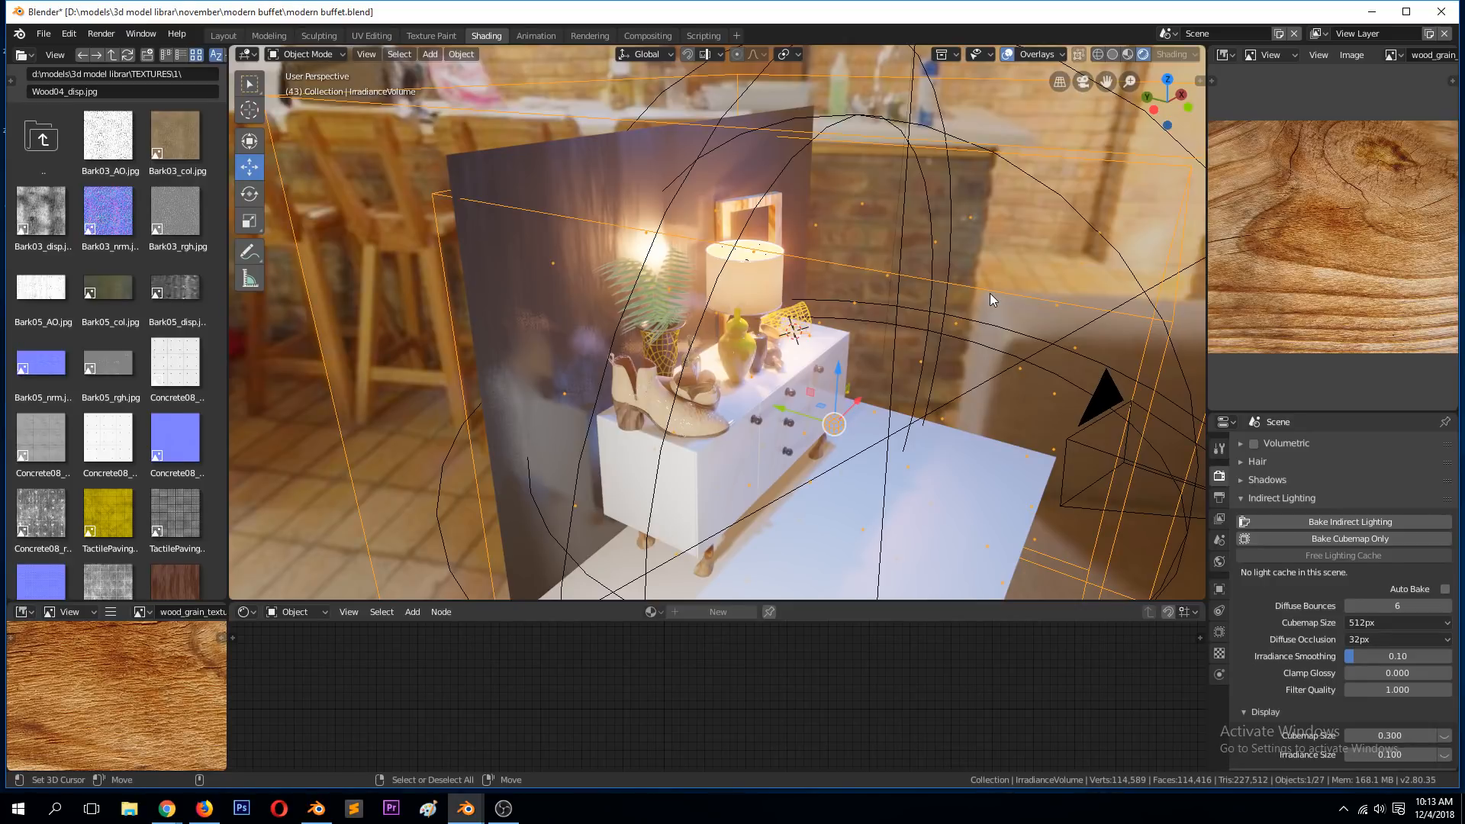
pyautogui.scroll(-1, 867, 309)
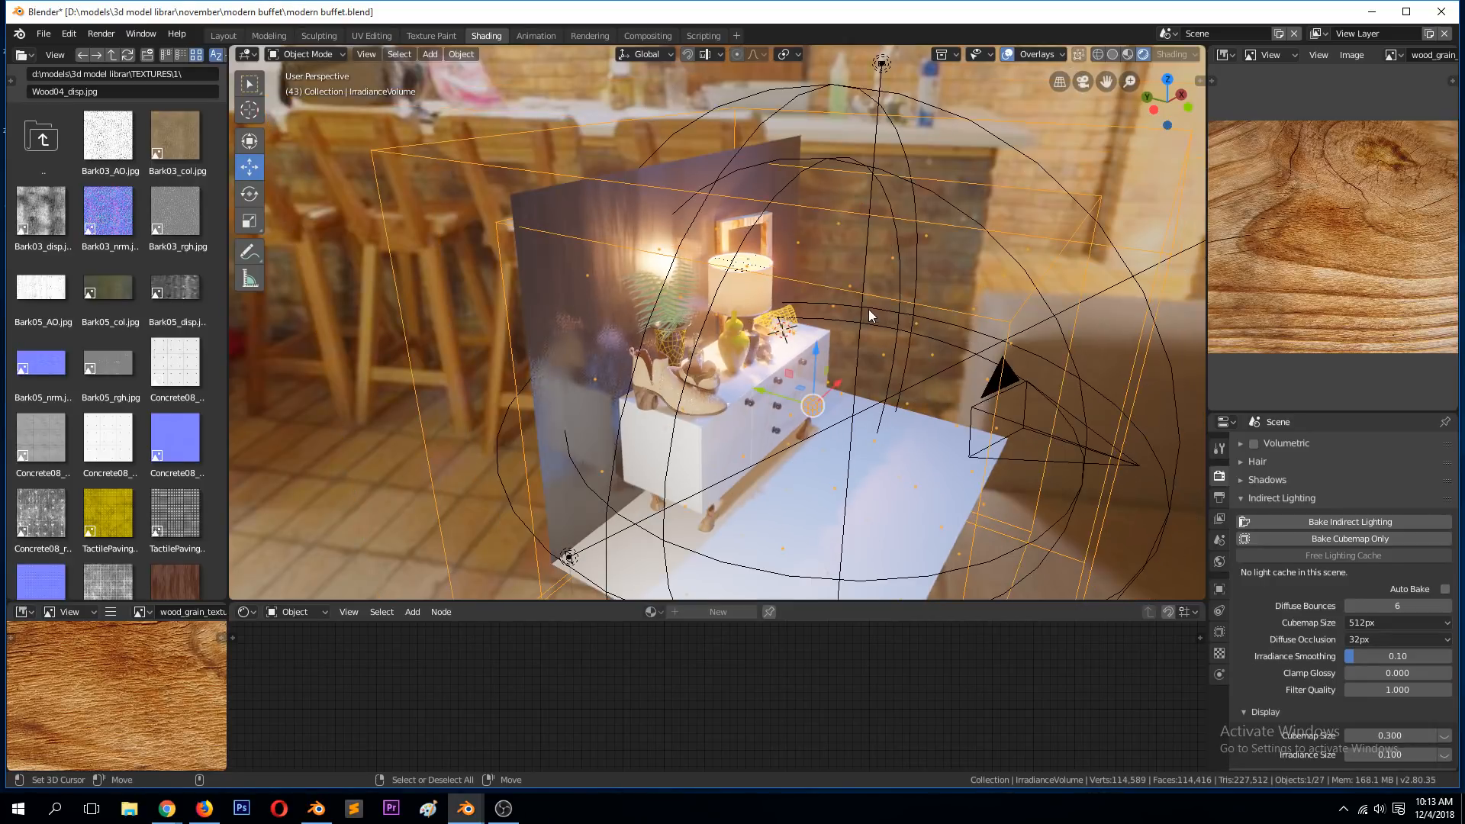
# - Extrude the back wall's outer edges along the Y axis to enclose the buffet with side walls and a ceiling
pyautogui.click(590, 284)
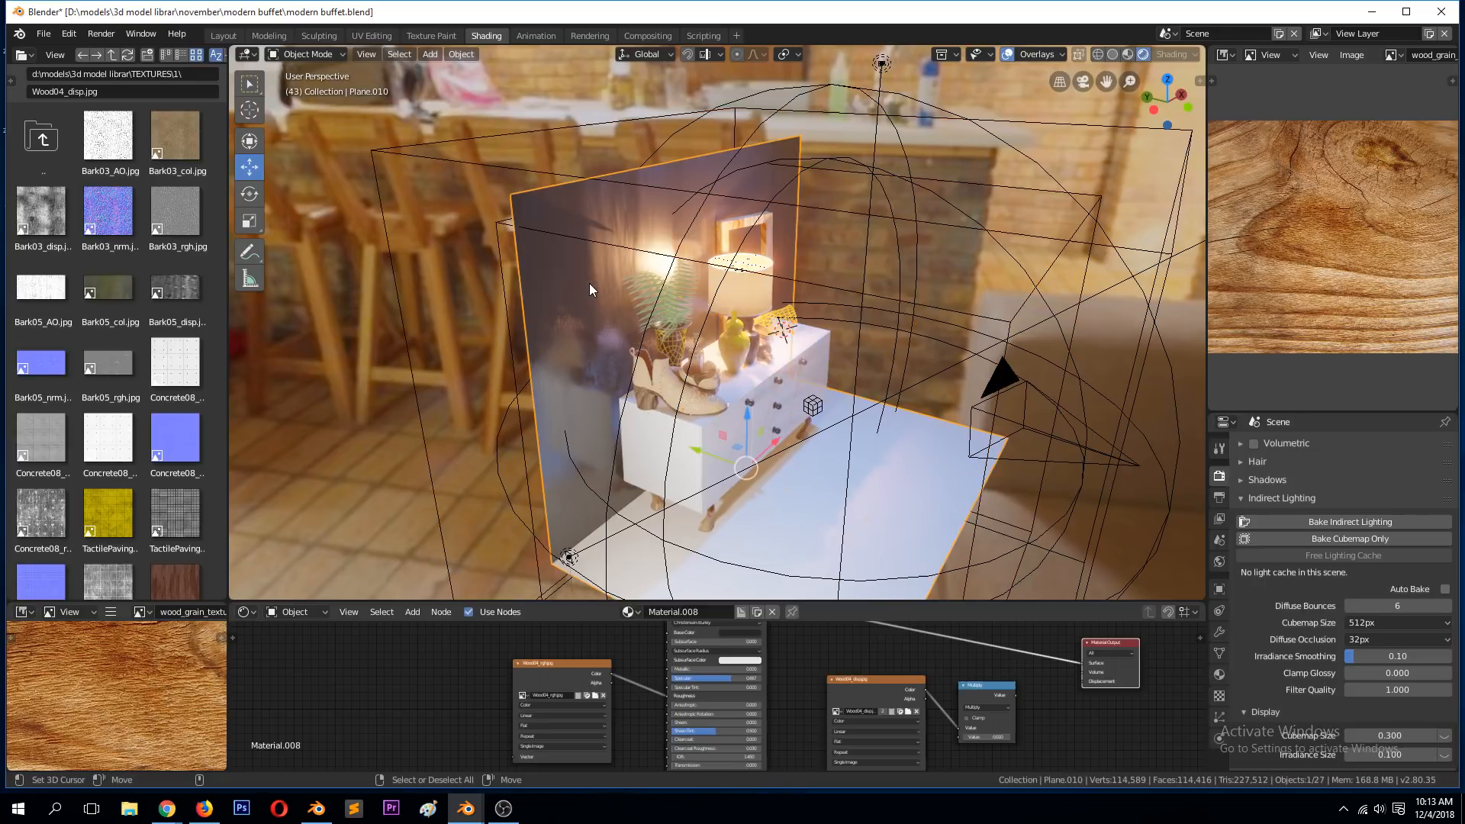
pyautogui.press('Tab')
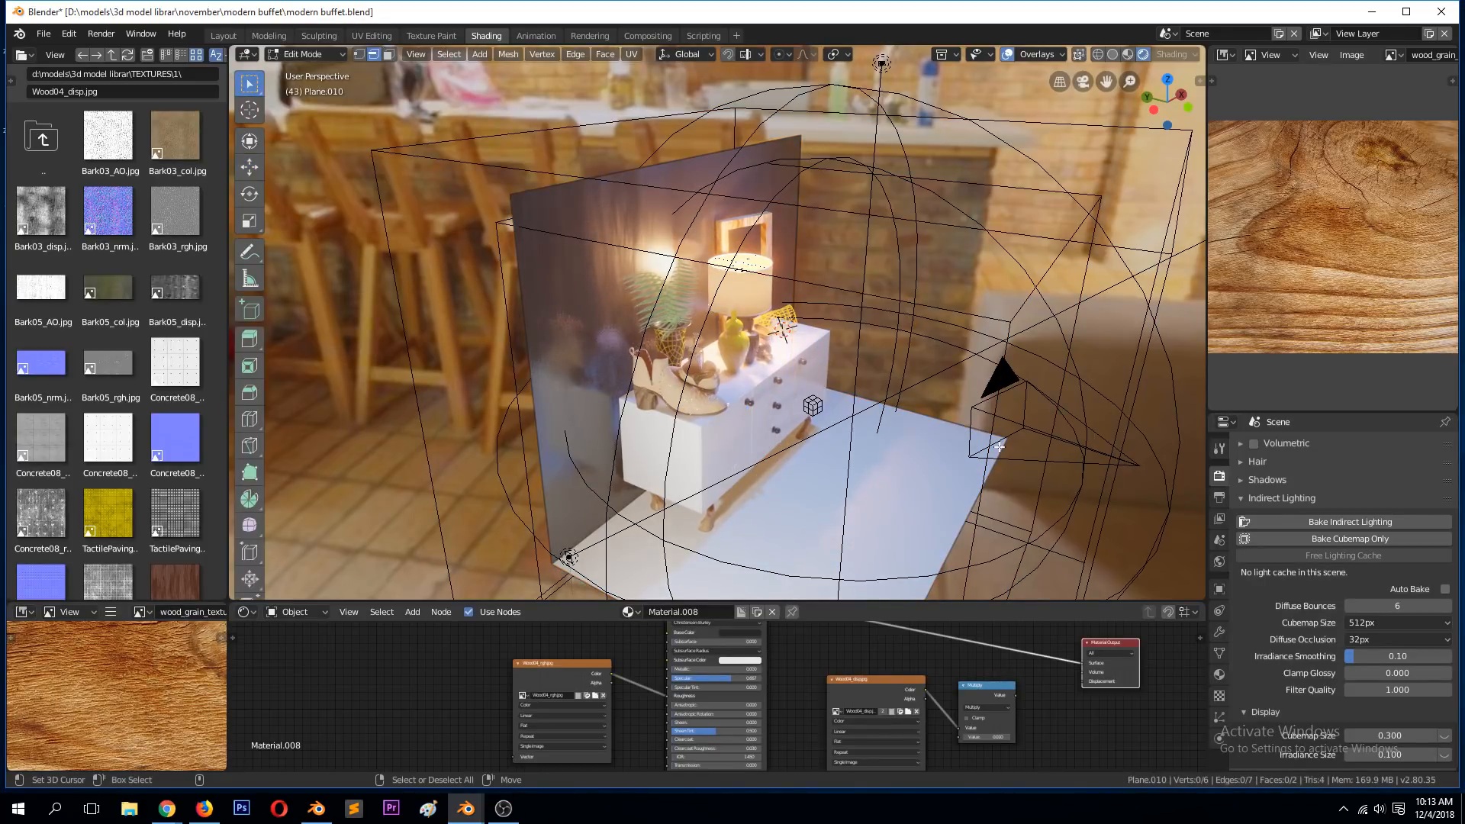
pyautogui.press('Tab')
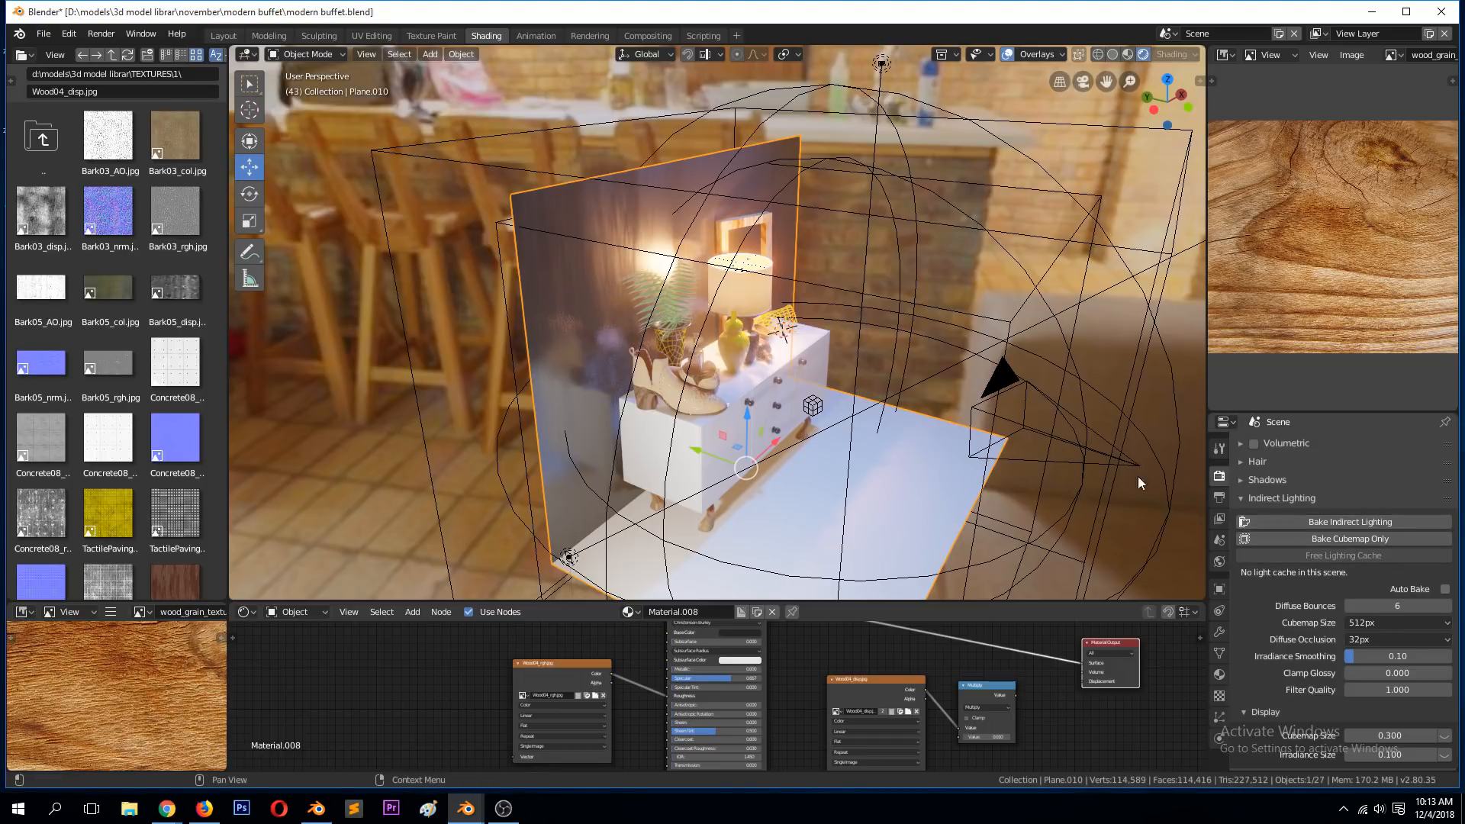
pyautogui.press('Tab')
pyautogui.keyDown('shift'); pyautogui.rightClick(572, 198); pyautogui.keyUp('shift')
pyautogui.keyDown('shift'); pyautogui.rightClick(796, 236); pyautogui.keyUp('shift')
pyautogui.press('e')
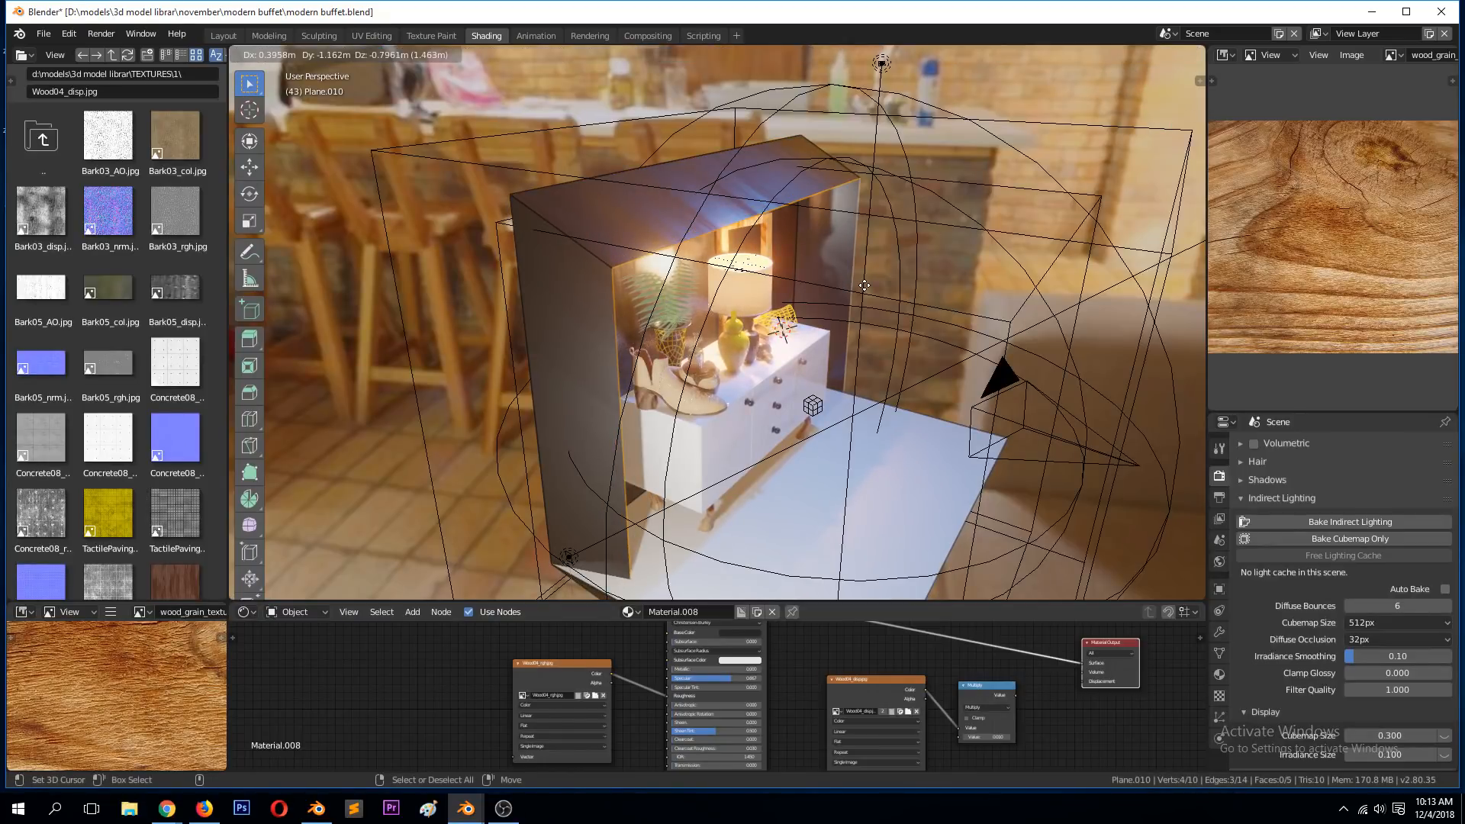
pyautogui.press('y')
pyautogui.click(1106, 392)
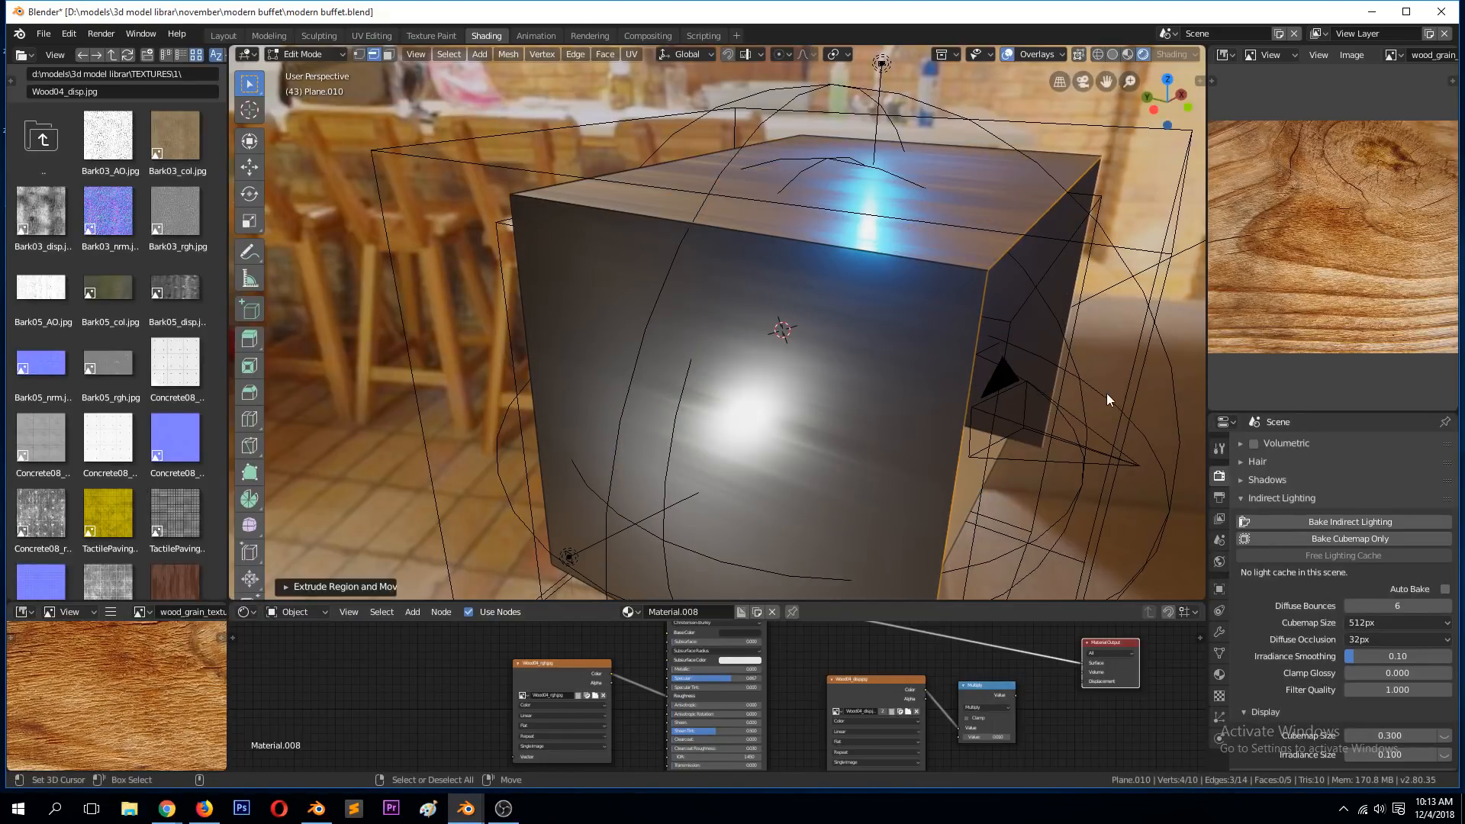
pyautogui.press('Tab')
# - View the enclosed buffet through the camera, bake the indirect lighting, and inspect the lit room
pyautogui.moveTo(1005, 364); pyautogui.dragTo(974, 348, button='middle')
pyautogui.scroll(1, 974, 348)
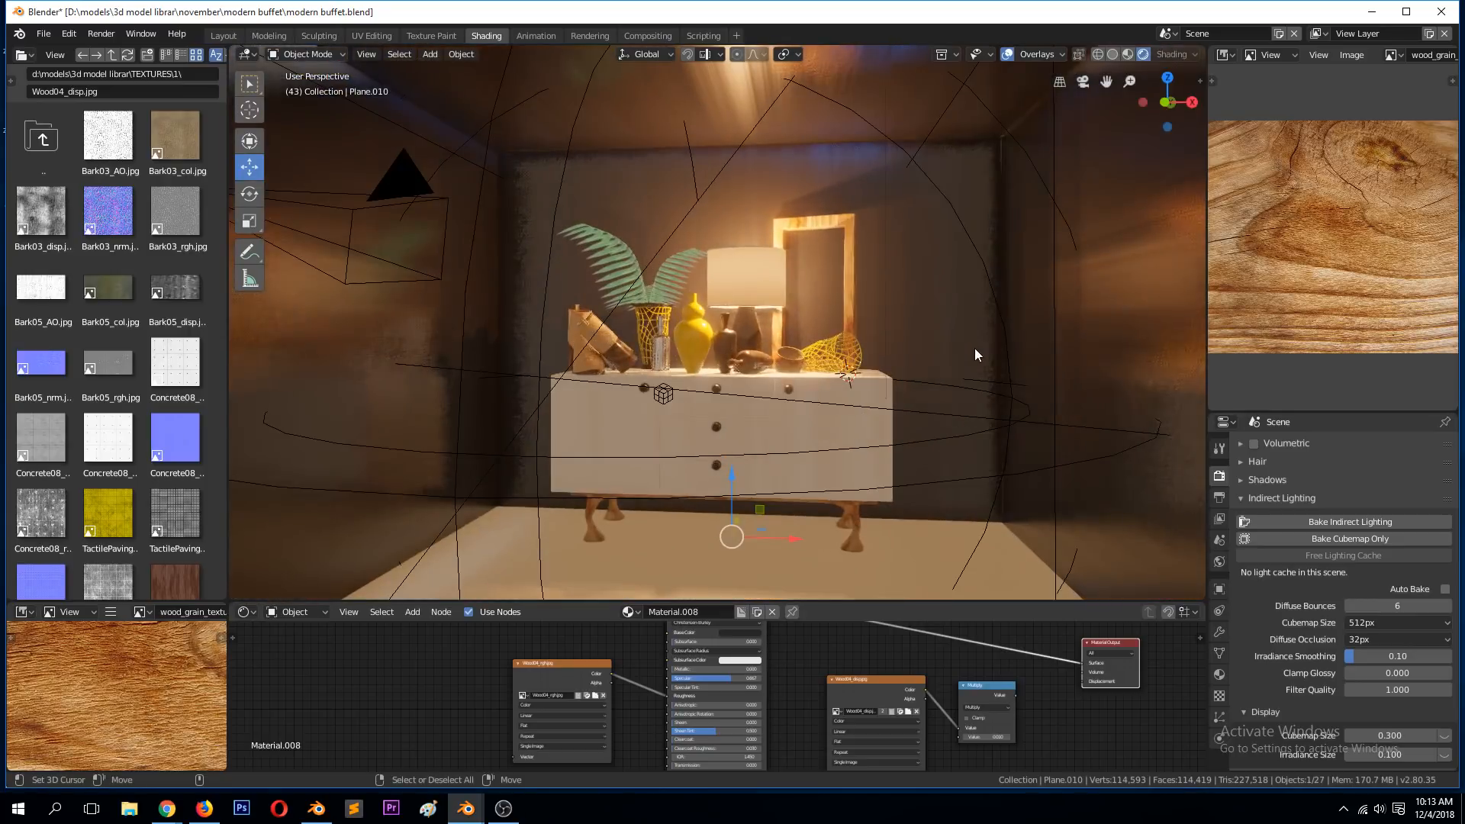
pyautogui.press('KP_0')
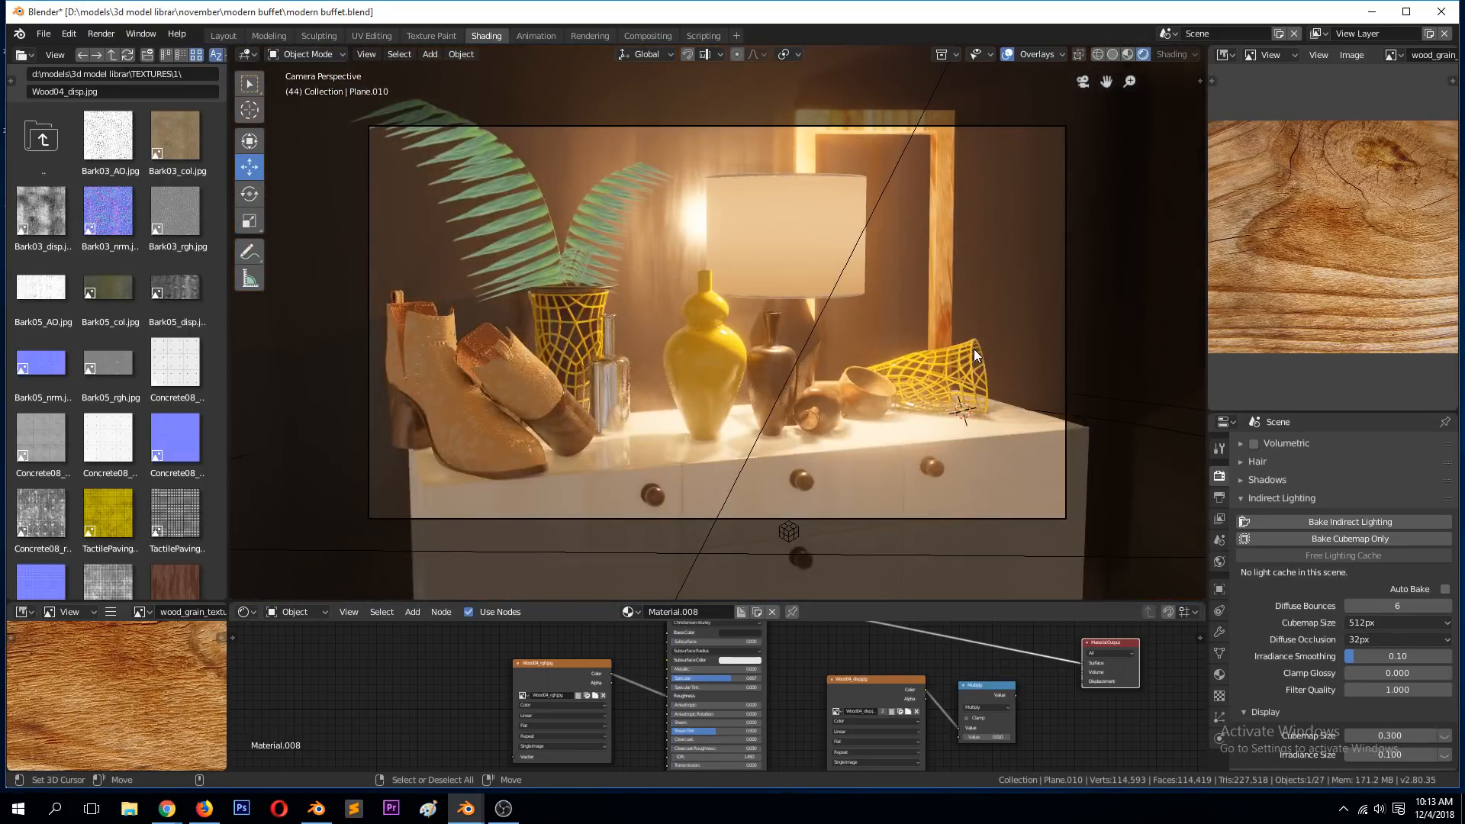
pyautogui.click(1350, 522)
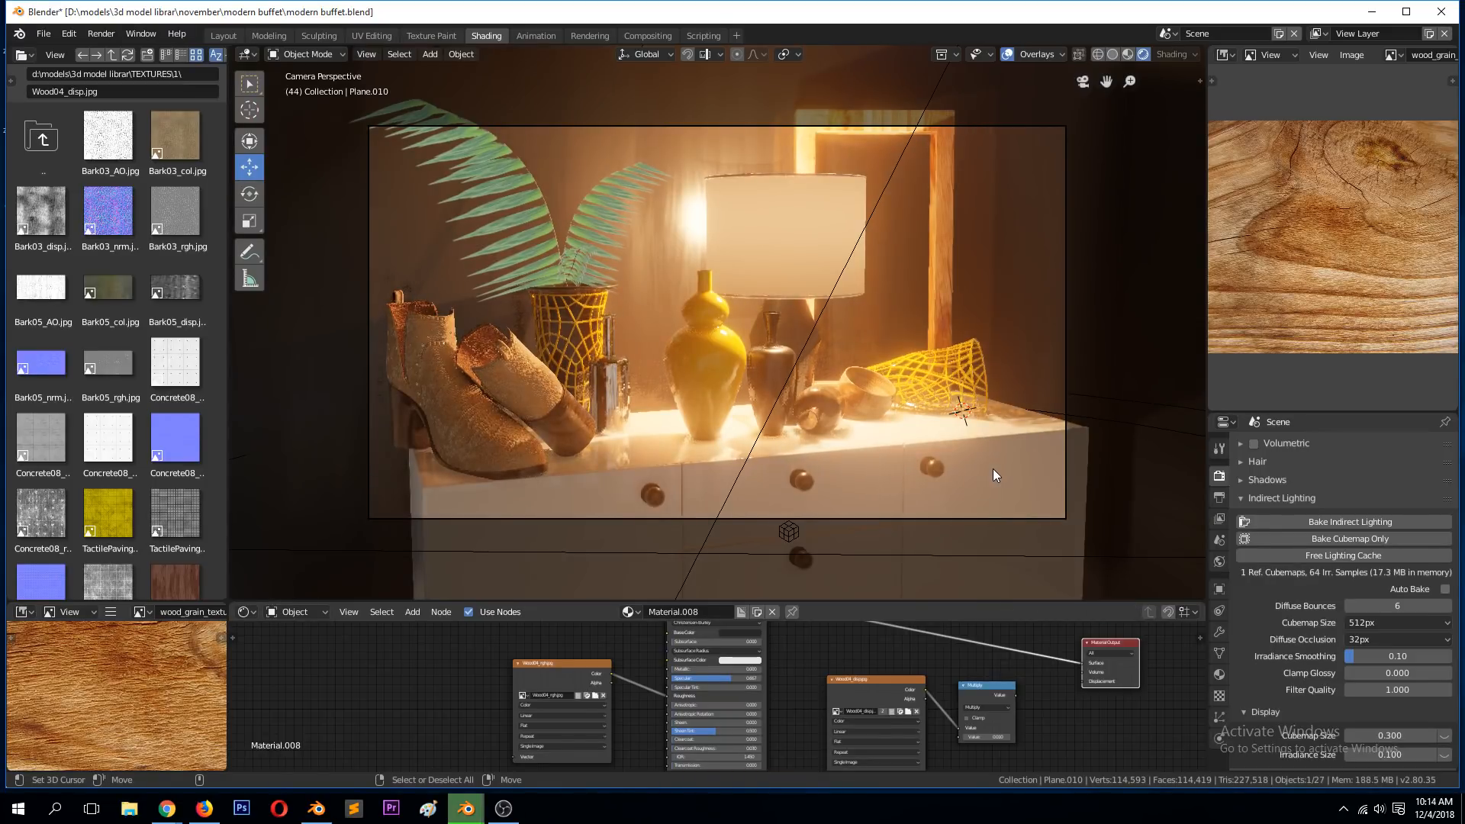
pyautogui.moveTo(933, 483); pyautogui.dragTo(844, 467, button='middle')
pyautogui.press('KP_Decimal')
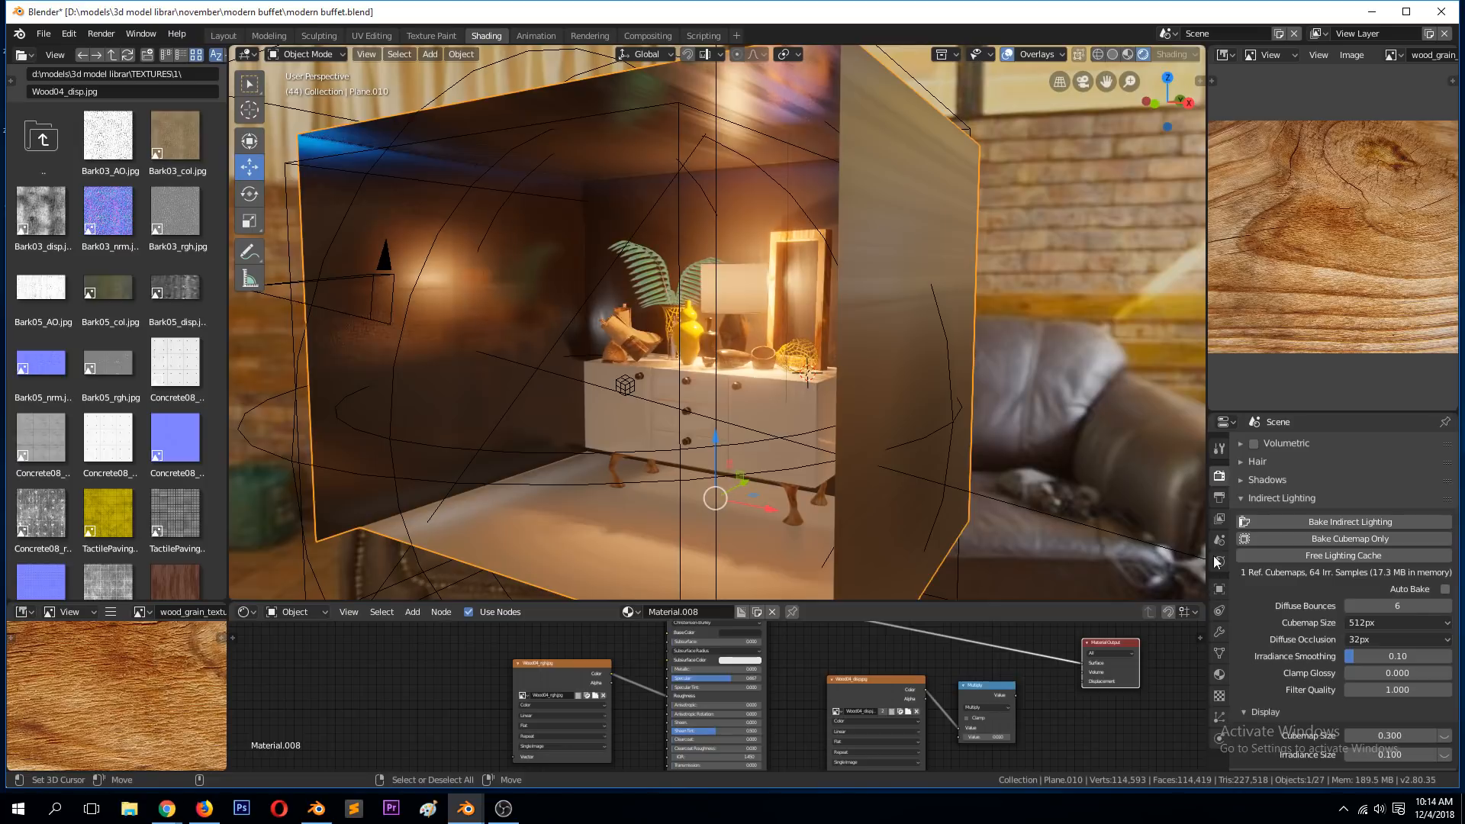
# - In face select mode, select the enclosure's back, side and ceiling faces, leaving out the floor
pyautogui.moveTo(688, 395); pyautogui.dragTo(717, 383, button='middle')
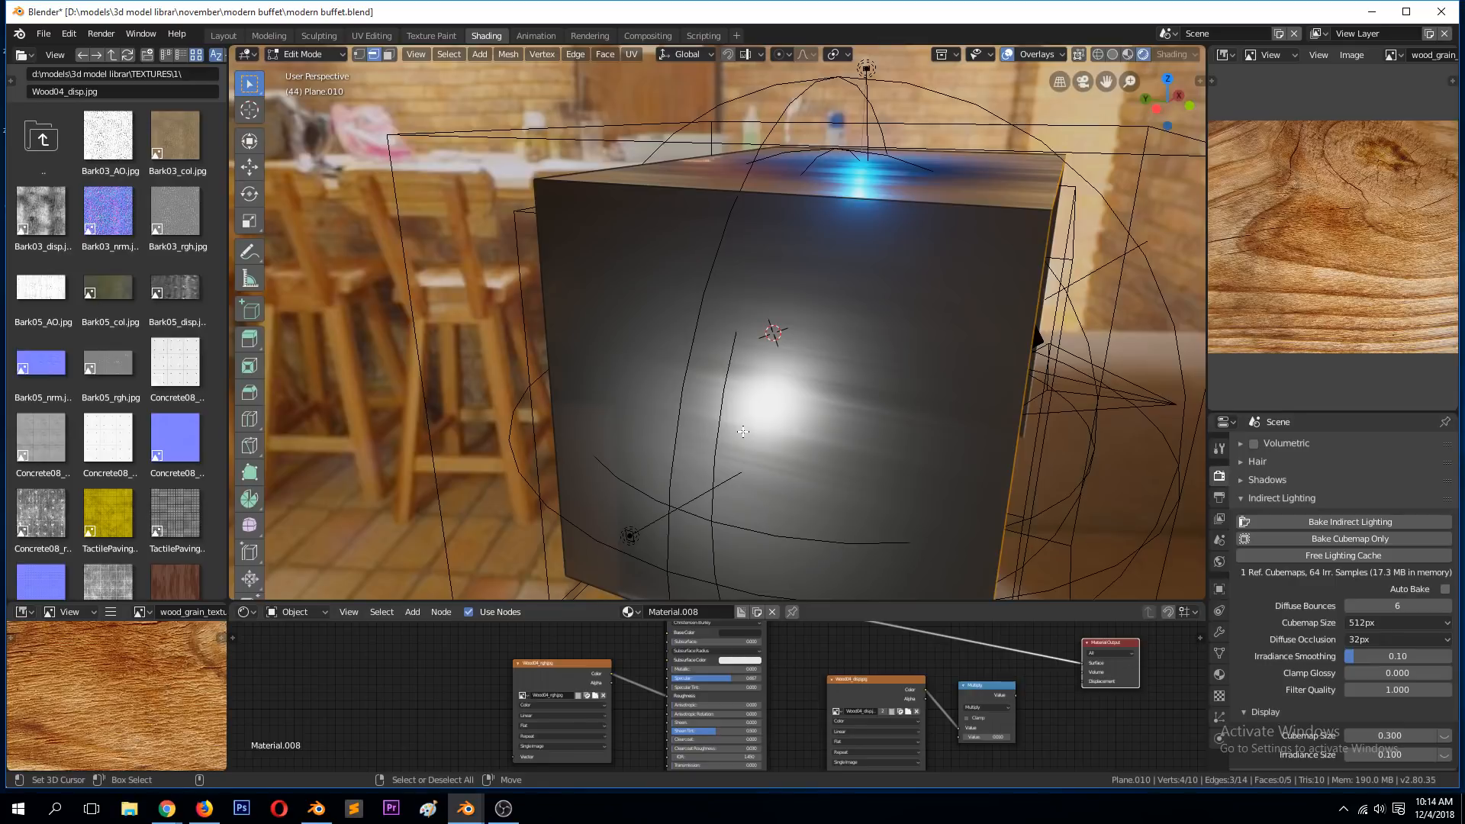
pyautogui.press('3')
pyautogui.moveTo(744, 431); pyautogui.dragTo(687, 331, button='middle')
pyautogui.keyDown('ctrl'); pyautogui.click(669, 443); pyautogui.keyUp('ctrl')
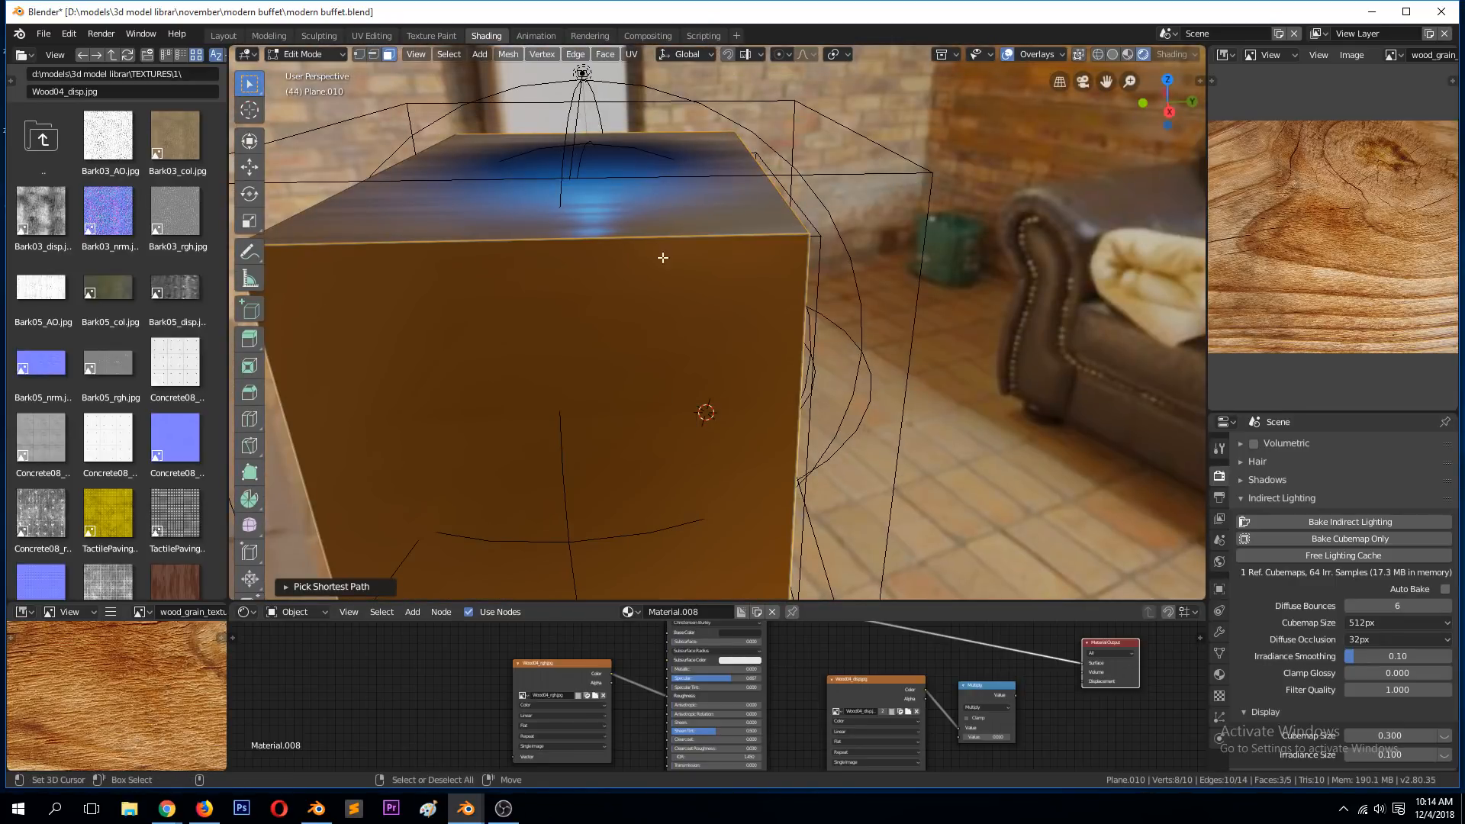
pyautogui.keyDown('shift'); pyautogui.click(662, 229); pyautogui.keyUp('shift')
# - Try deleting the back, side and ceiling faces of the enclosure, and undo the deletion
pyautogui.press('x')
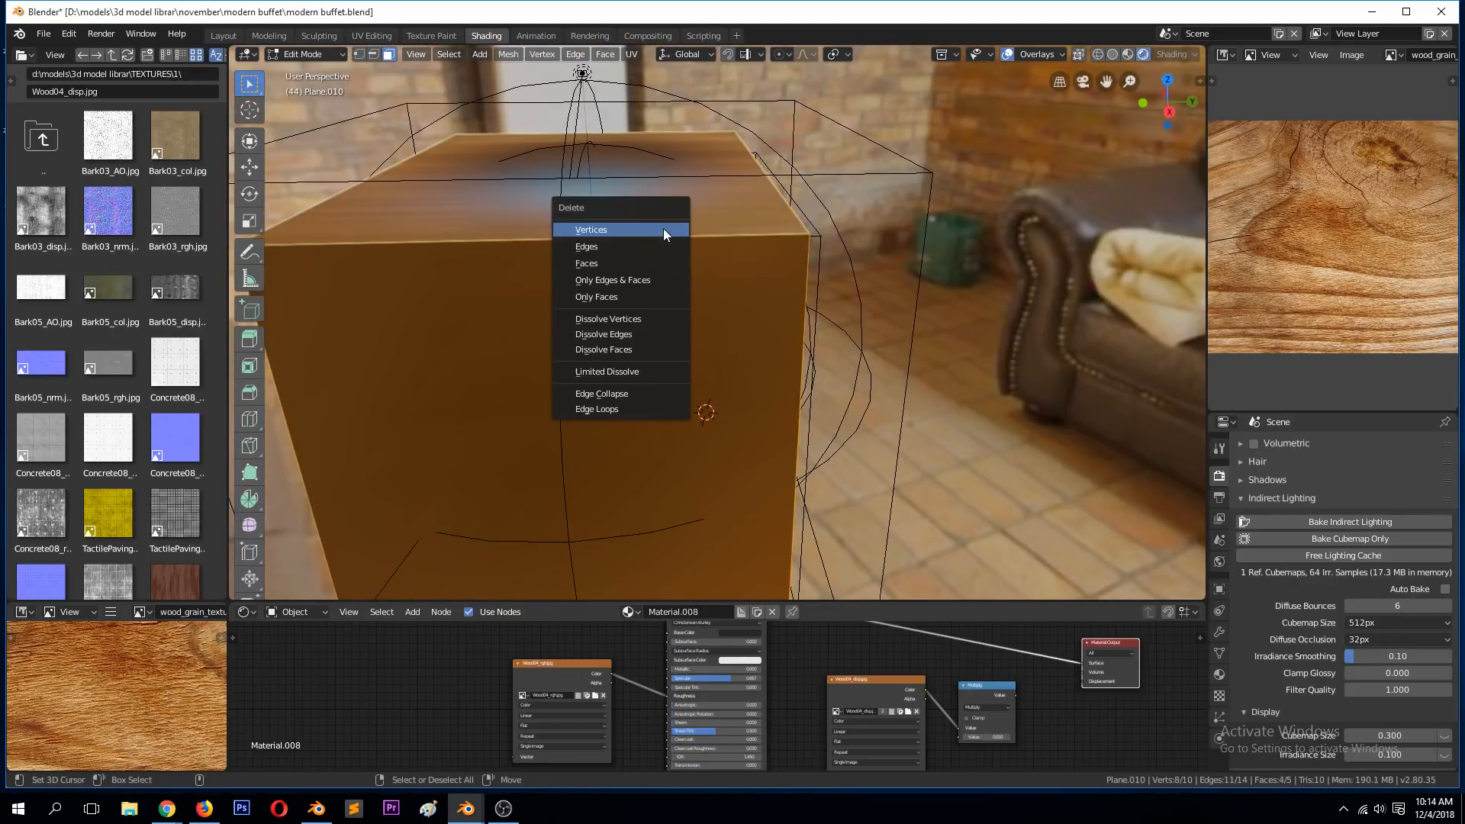
pyautogui.click(652, 267)
pyautogui.moveTo(652, 267); pyautogui.dragTo(788, 297, button='middle')
pyautogui.press('x')
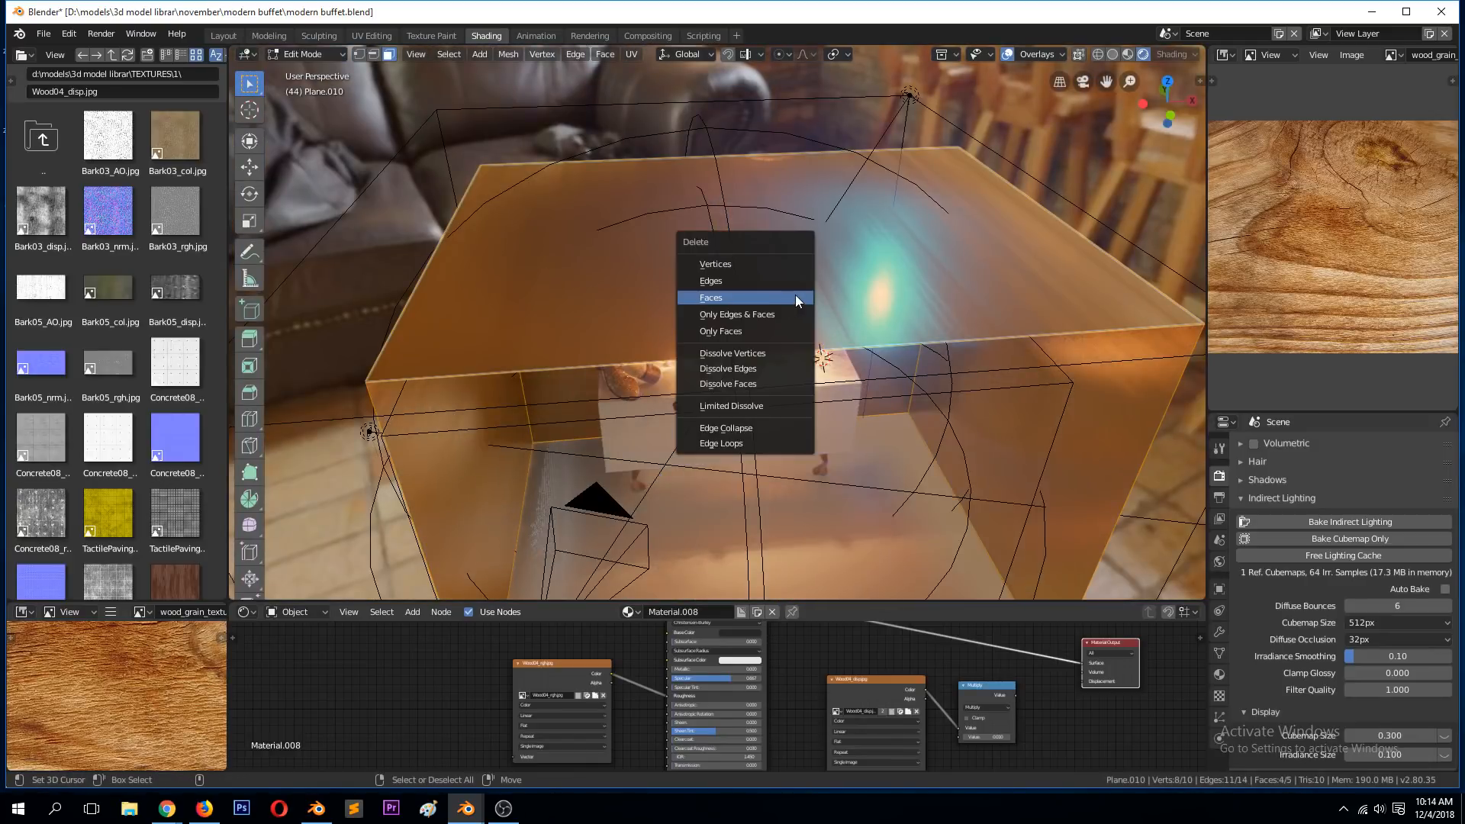
pyautogui.click(773, 299)
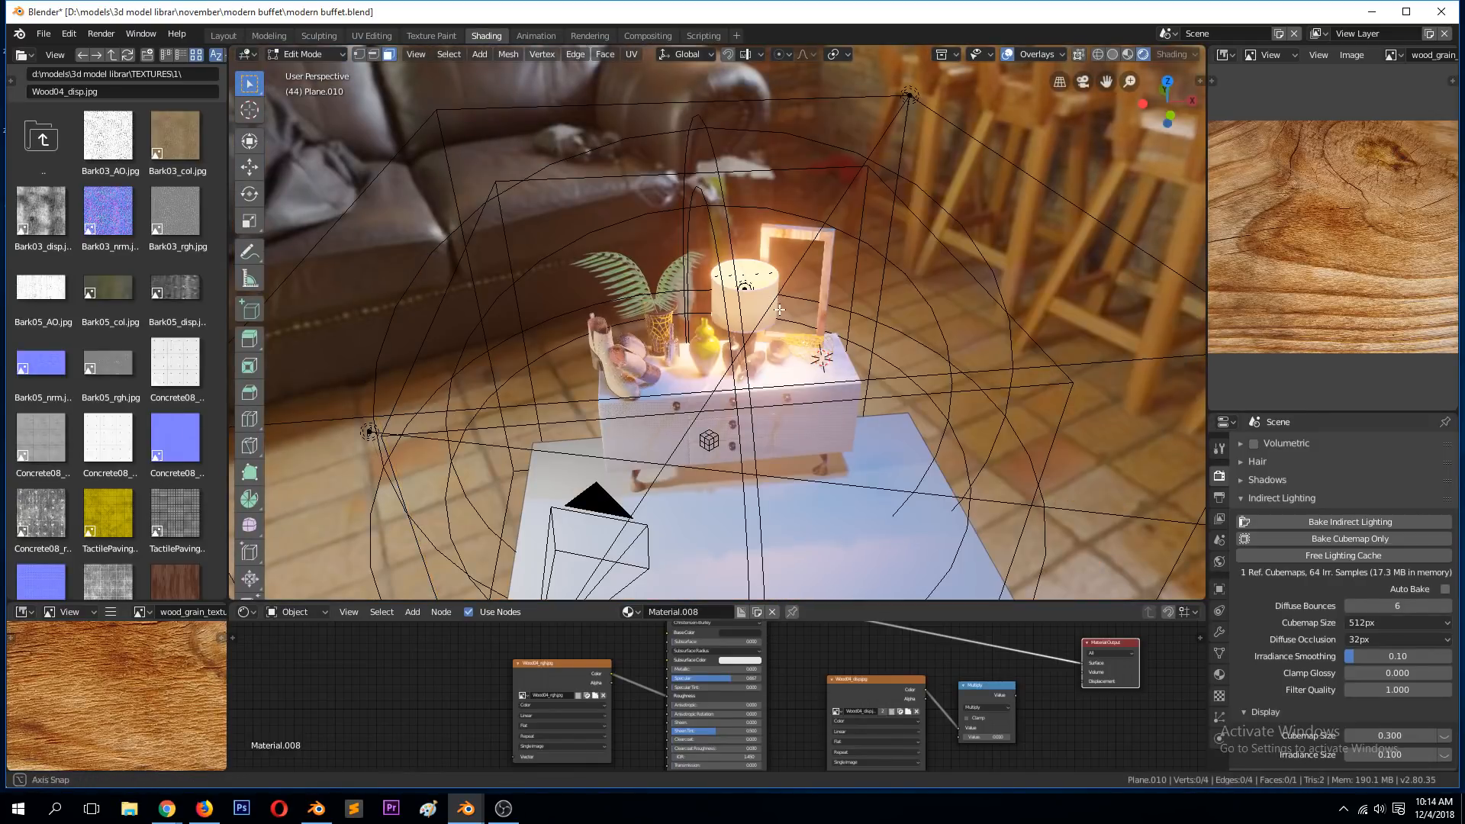
pyautogui.hotkey('ctrl', 'z')
# - Delete the extruded side and ceiling faces, keeping the back wall and floor, and deselect everything in Object Mode
pyautogui.moveTo(773, 299); pyautogui.dragTo(872, 324, button='middle')
pyautogui.press('x')
pyautogui.click(873, 325)
pyautogui.press('Tab')
pyautogui.moveTo(900, 390); pyautogui.dragTo(1019, 365, button='middle')
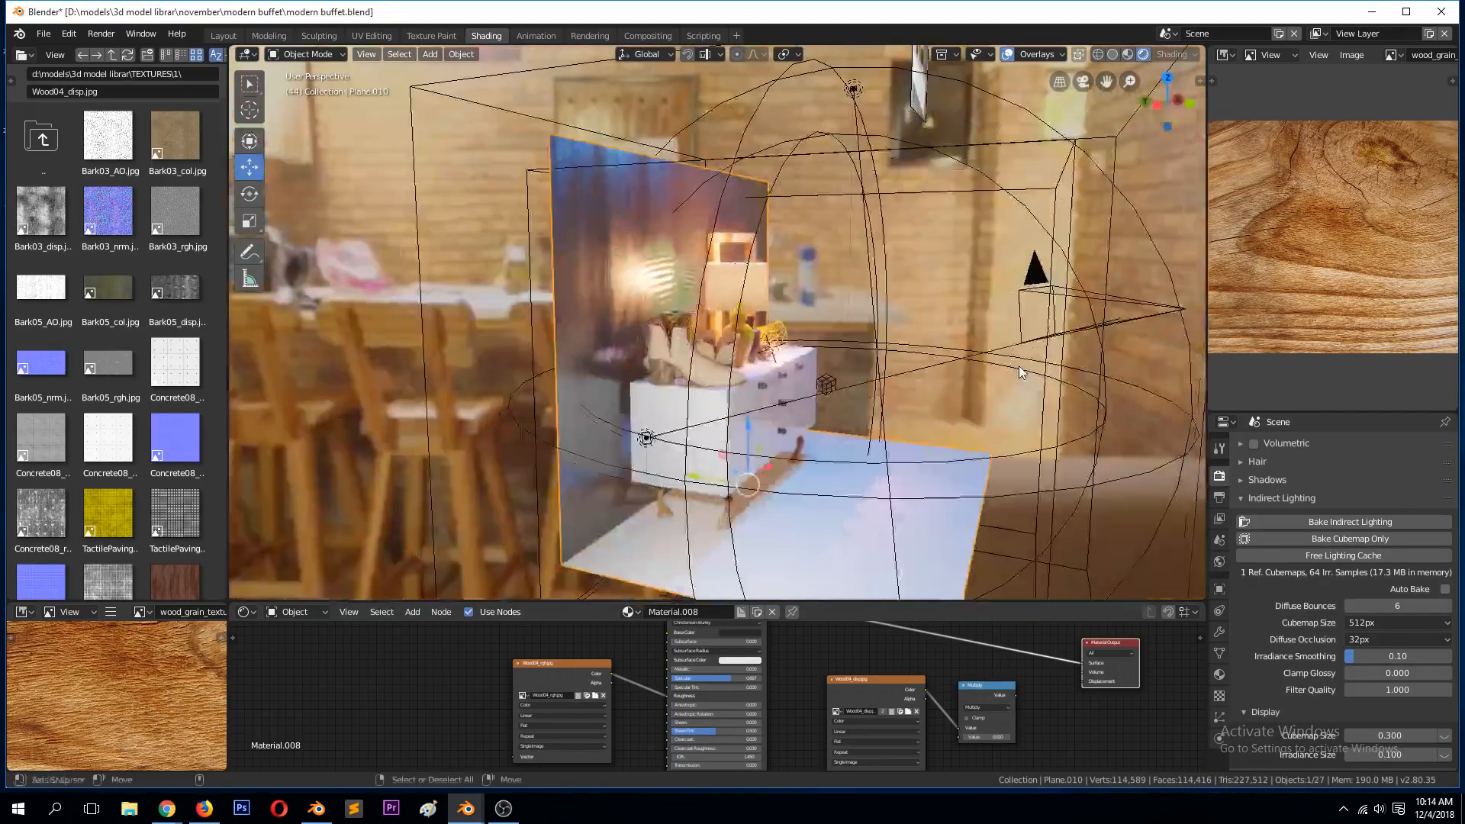
pyautogui.hotkey('alt', 'a')
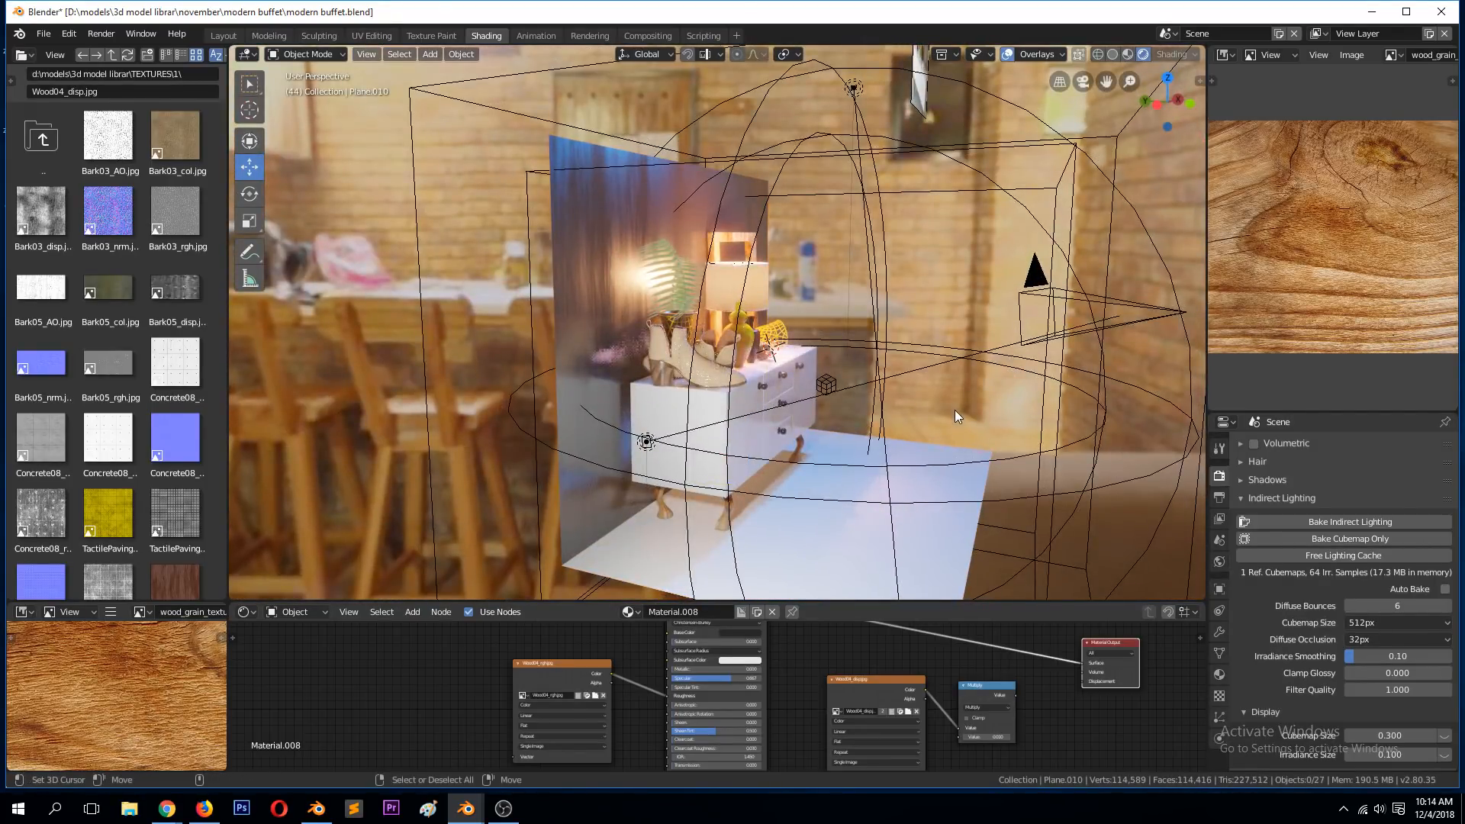
# - Switch to the monkey head scene's Blender window, free its lighting cache, and select the metallic sphere
pyautogui.moveTo(467, 805)
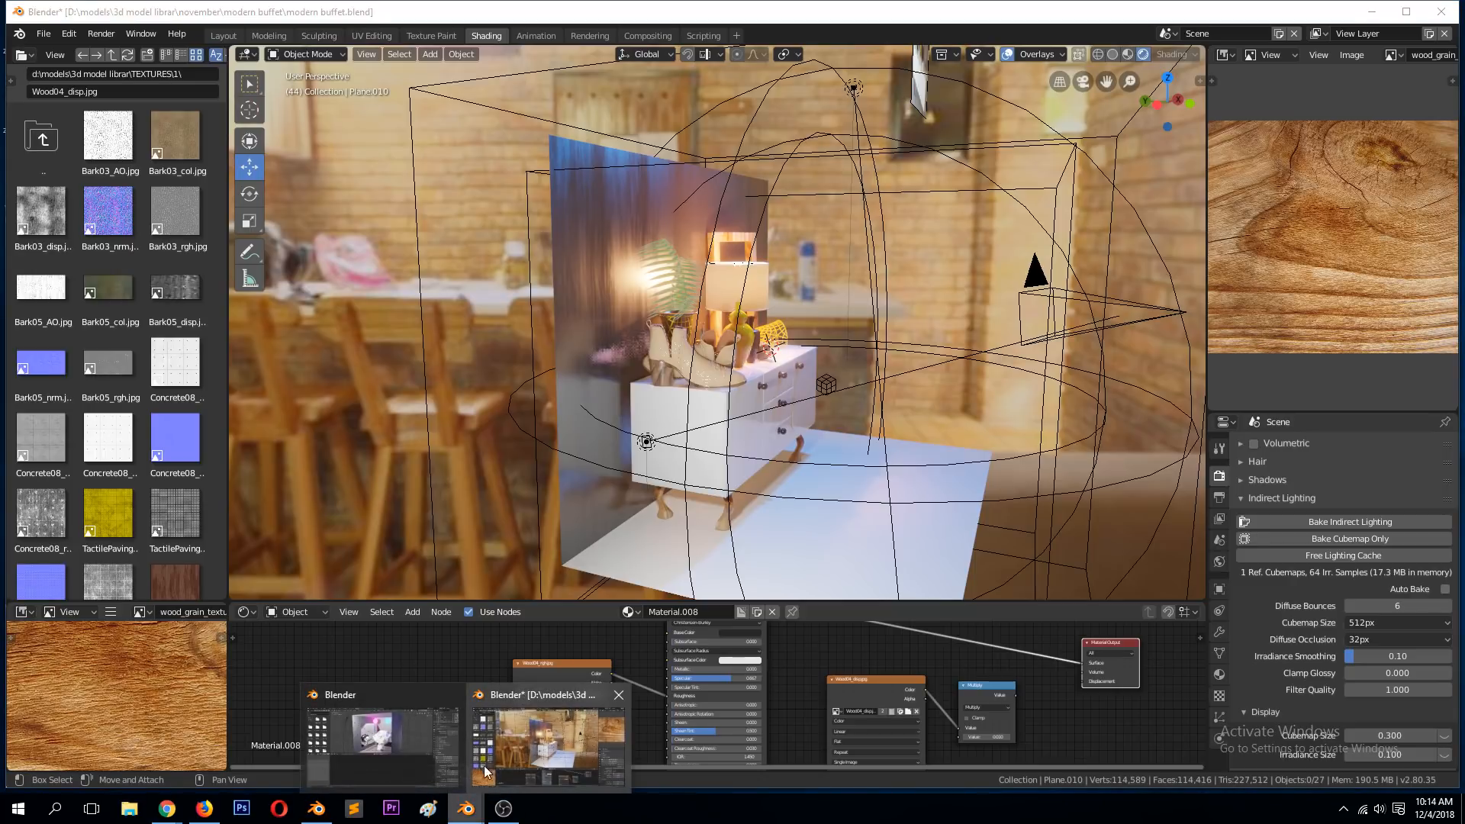
pyautogui.click(438, 726)
pyautogui.moveTo(626, 463); pyautogui.dragTo(741, 365, button='middle')
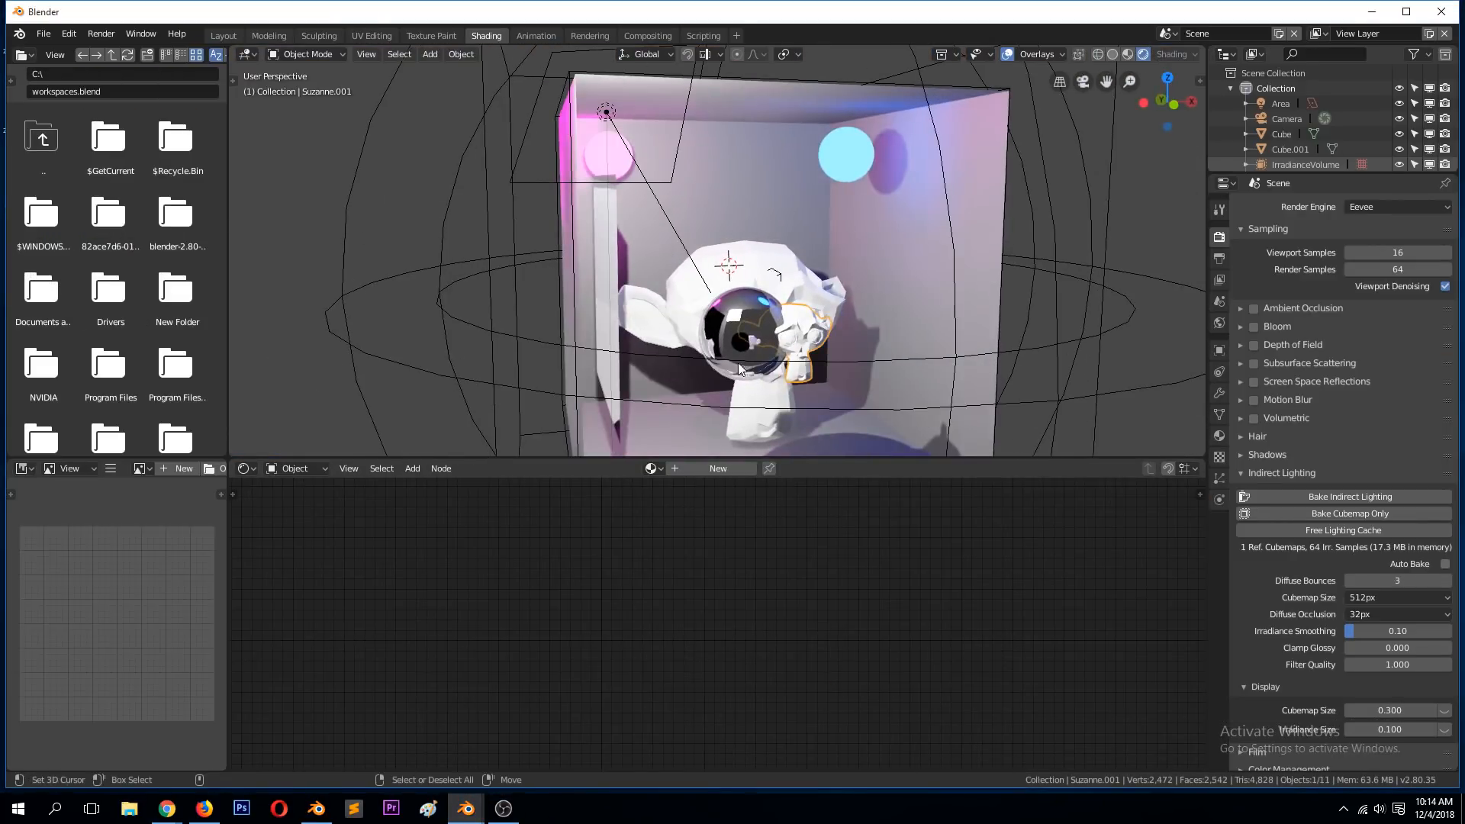
pyautogui.click(1314, 531)
pyautogui.click(786, 361)
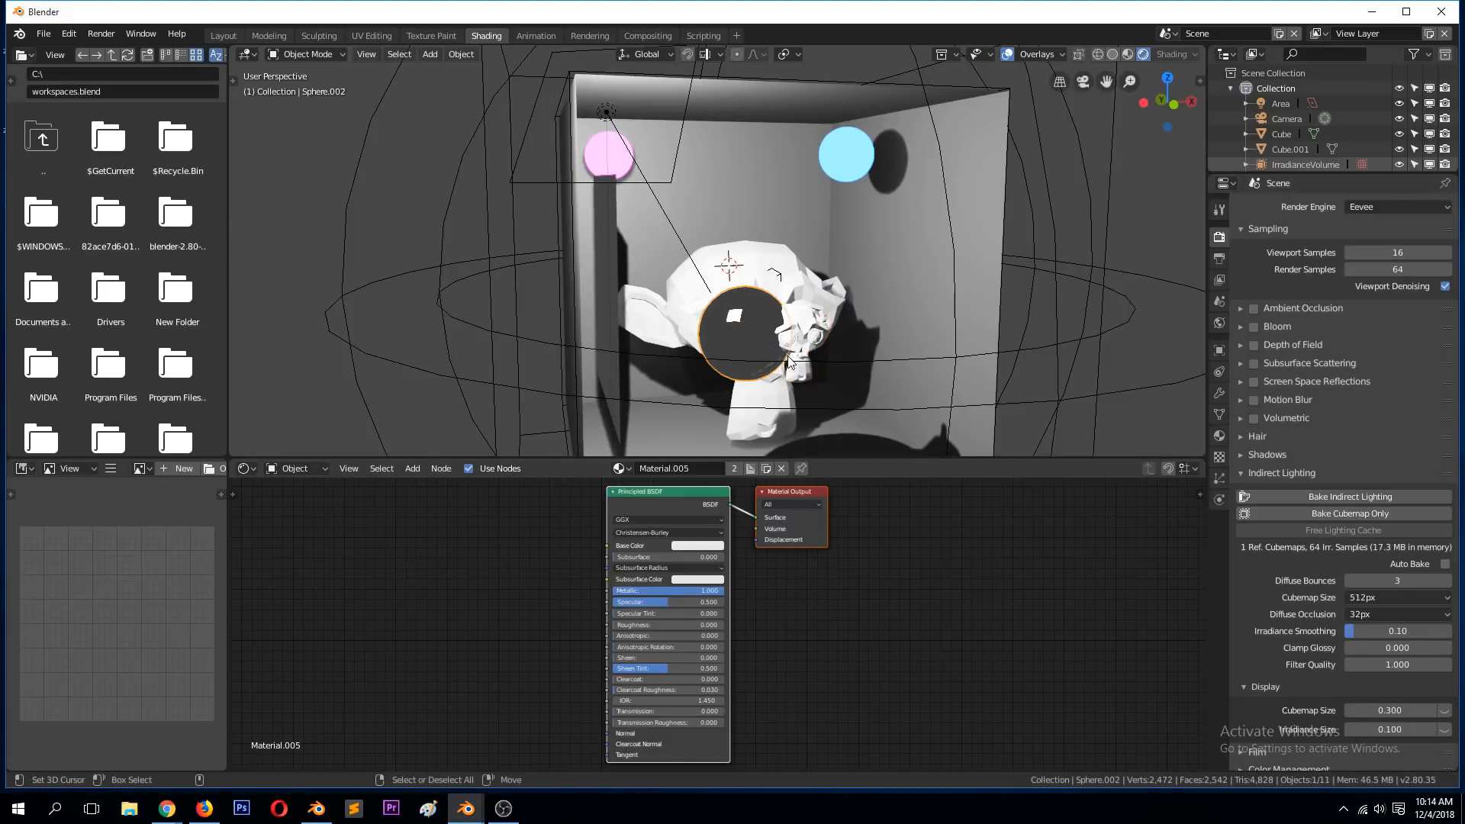
# - Return to the modern buffet scene's window, and bring up the TopChannel1on1 YouTube channel page in Chrome
pyautogui.moveTo(466, 809)
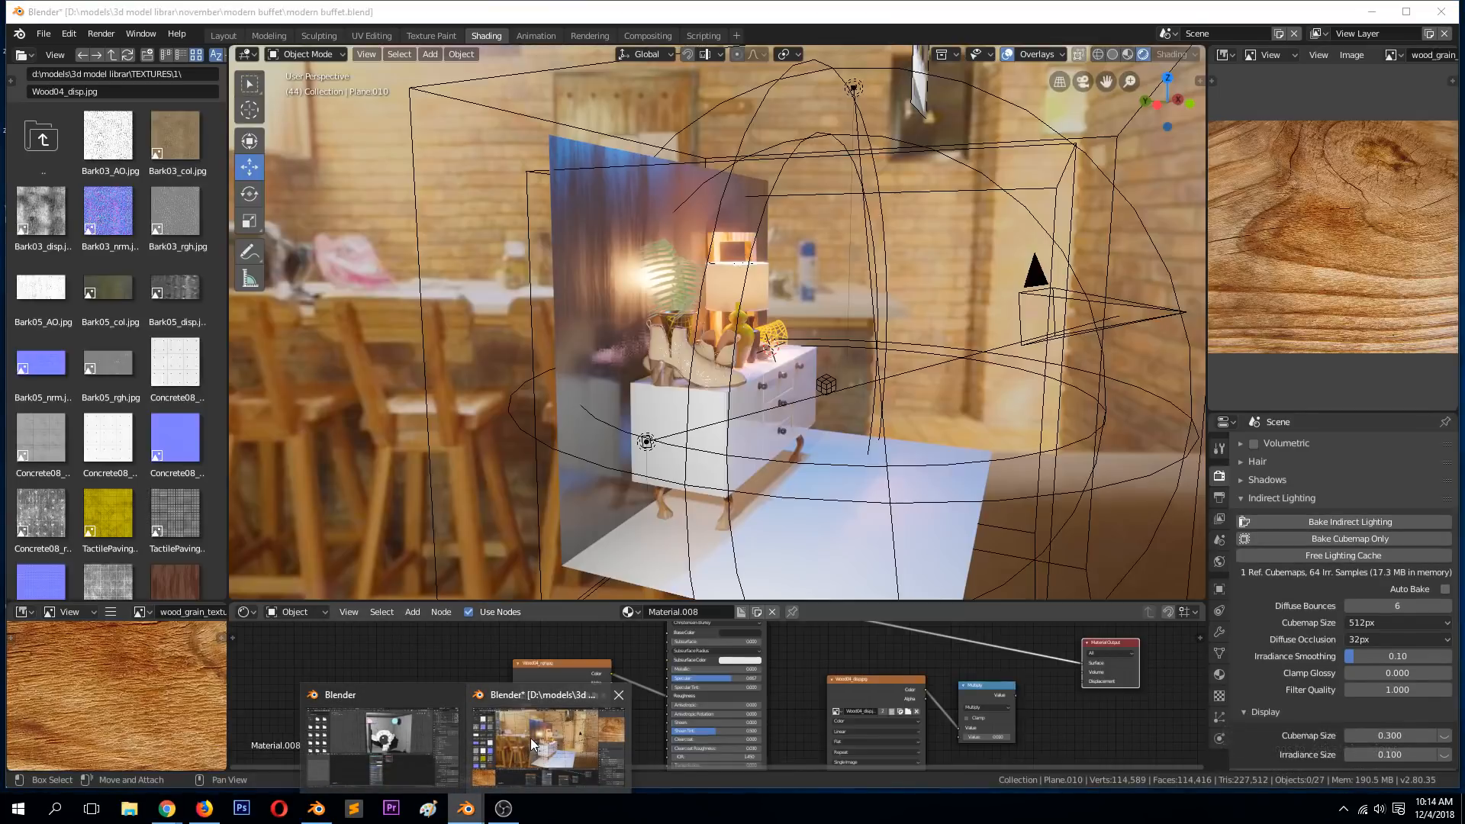
pyautogui.click(532, 738)
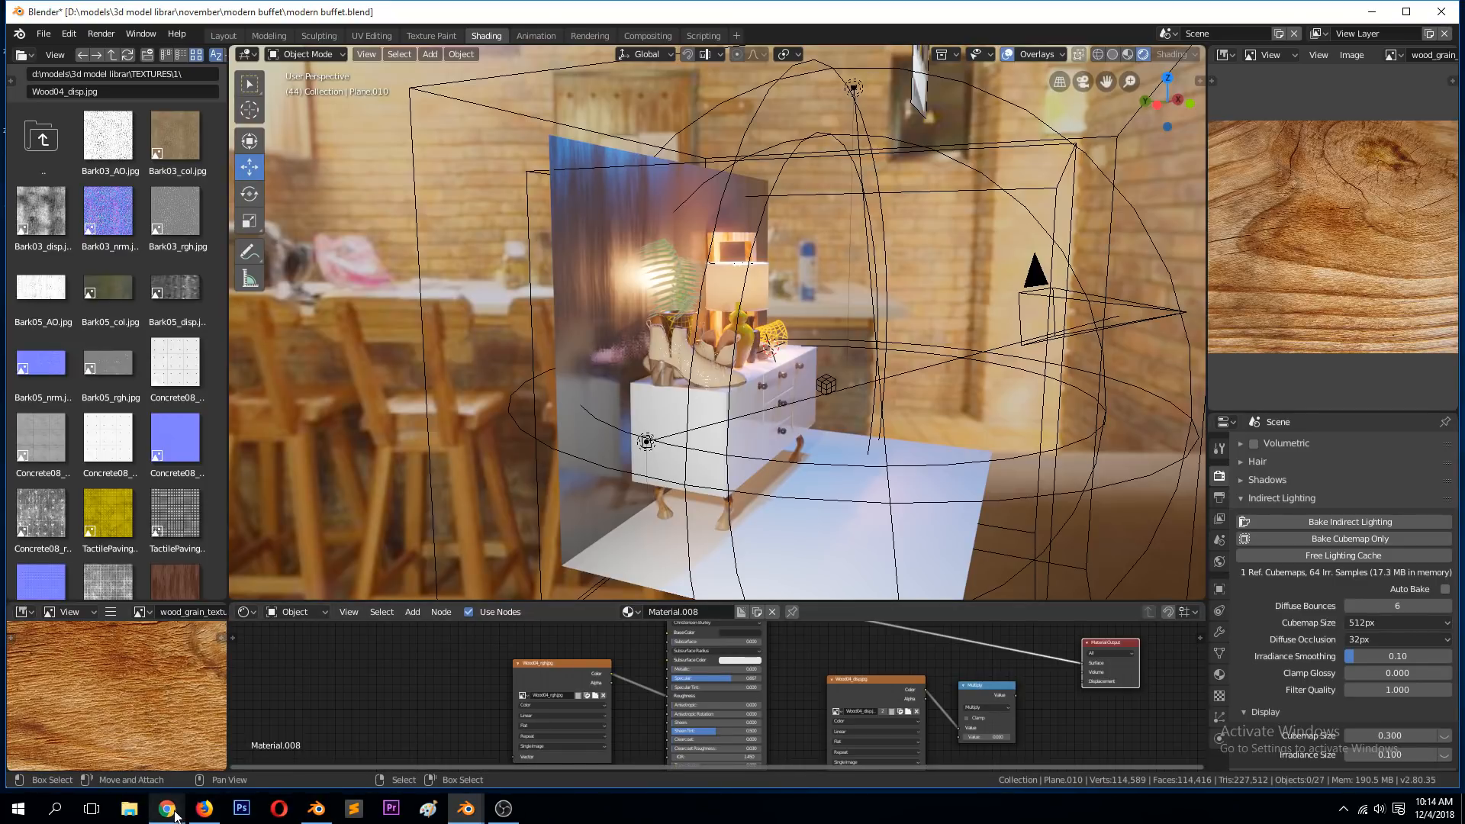
pyautogui.moveTo(171, 812)
pyautogui.click(229, 769)
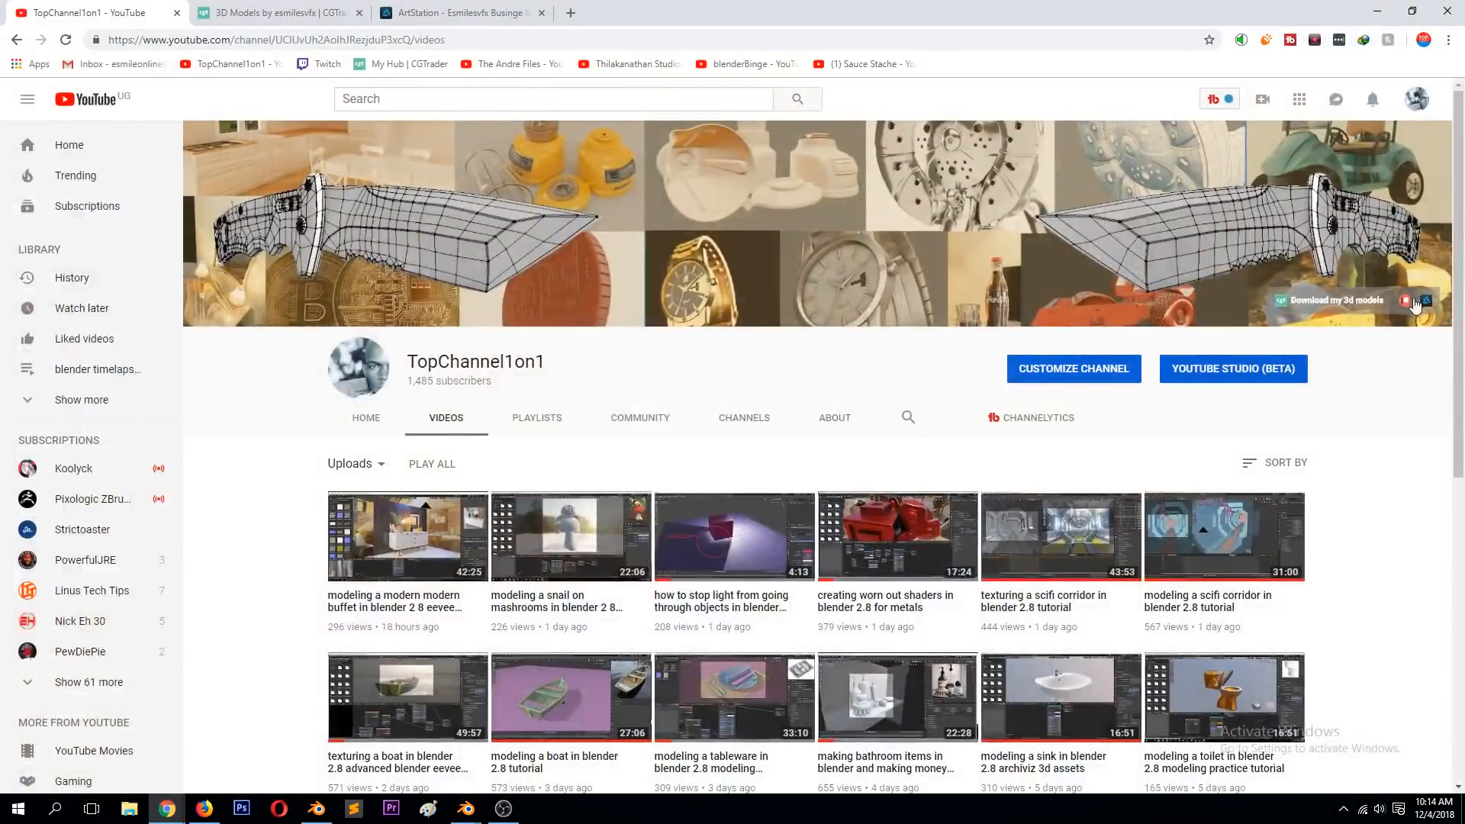